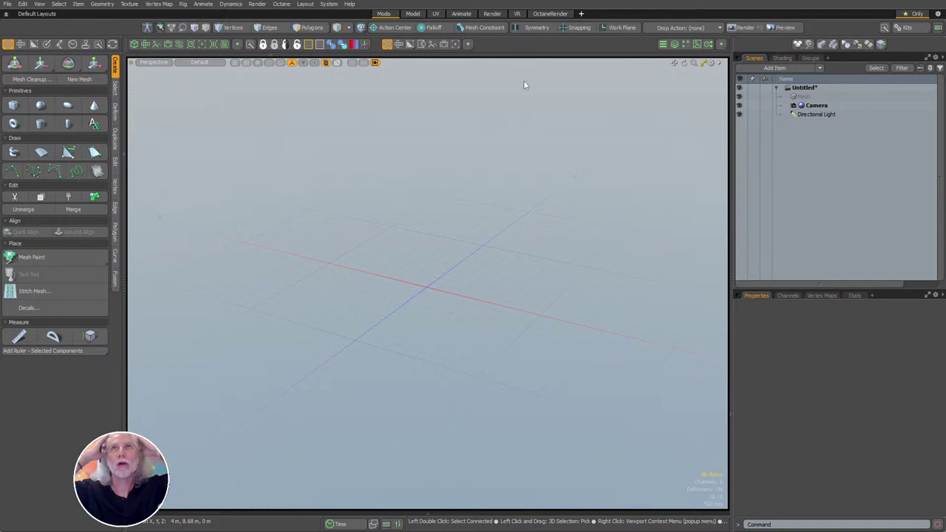
Check the OctaneRender entry in the list of enabled kits and view the OctaneRender layout, returning to the Modo layout.
click(329, 3)
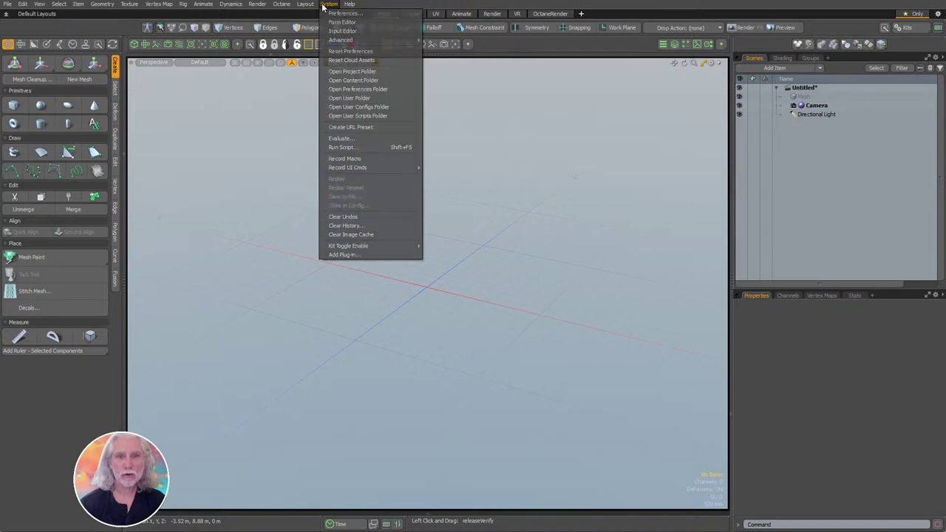
mouse_move(369, 251)
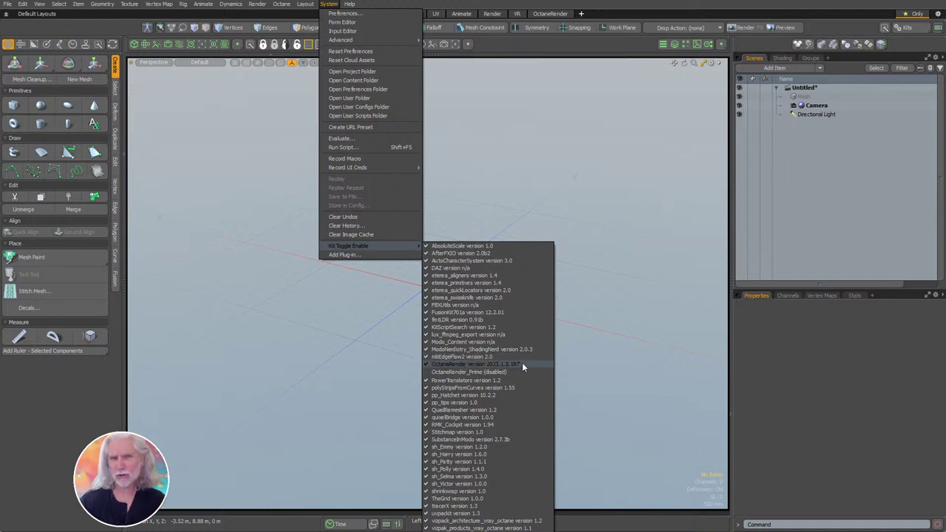
click(650, 334)
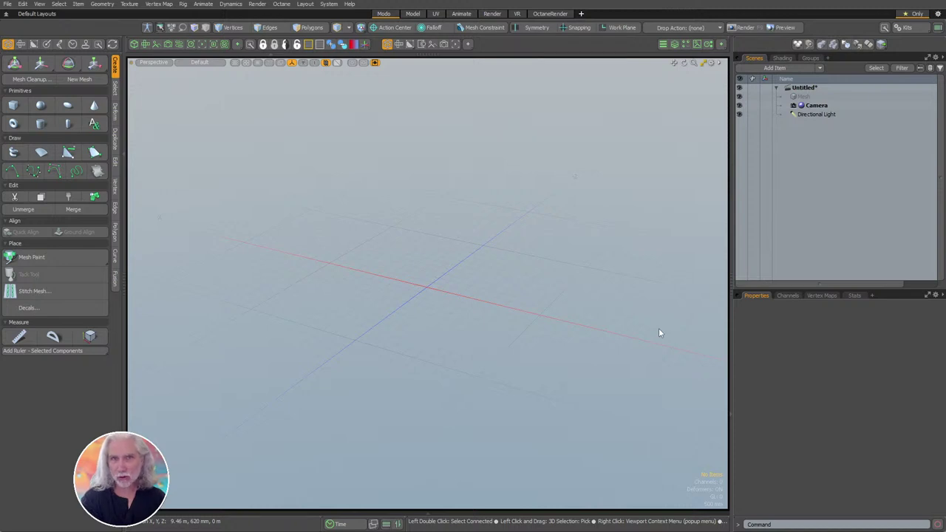
click(328, 4)
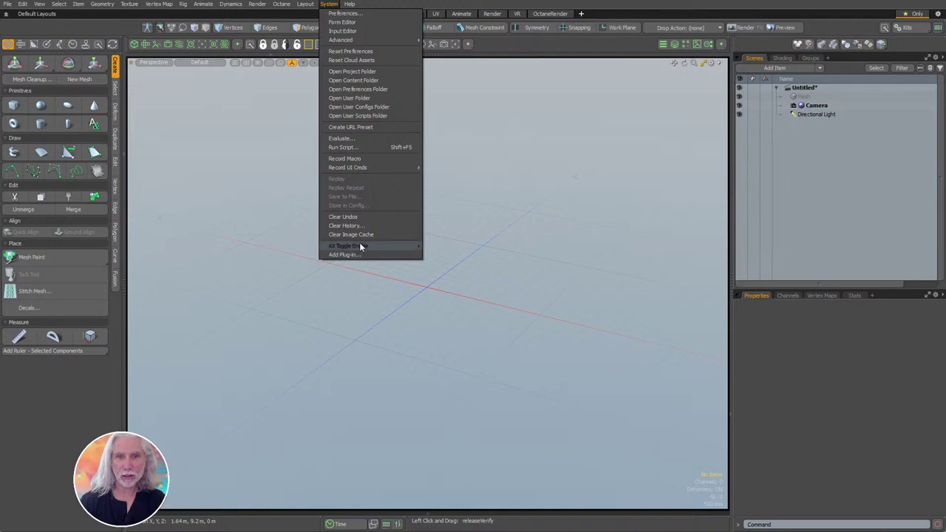
click(620, 331)
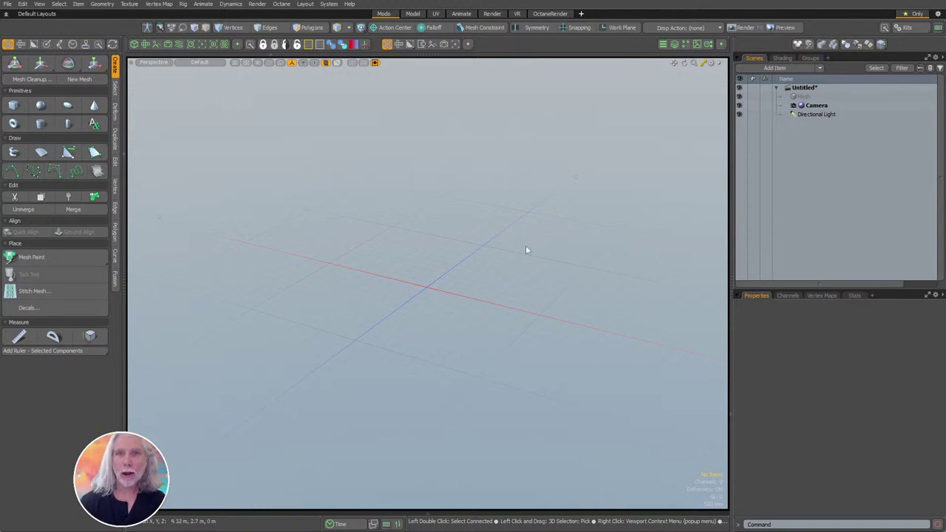
click(548, 13)
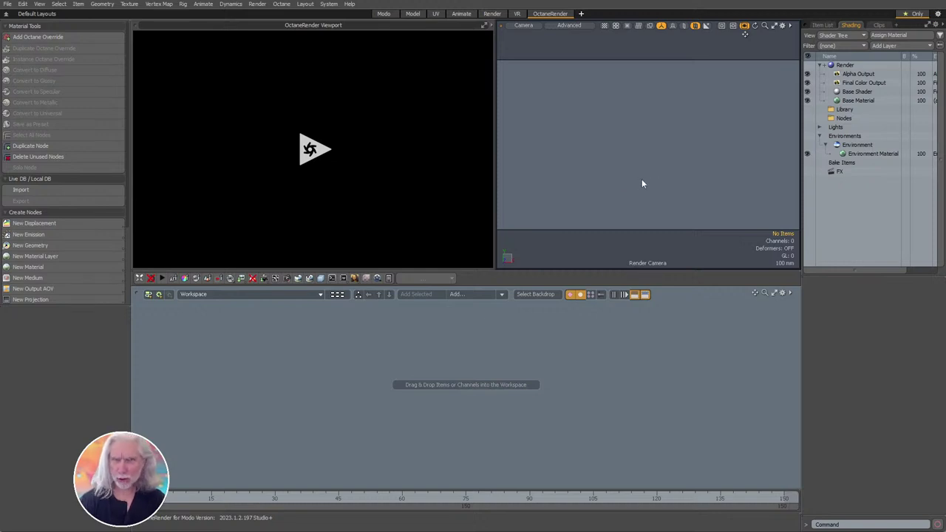
click(382, 15)
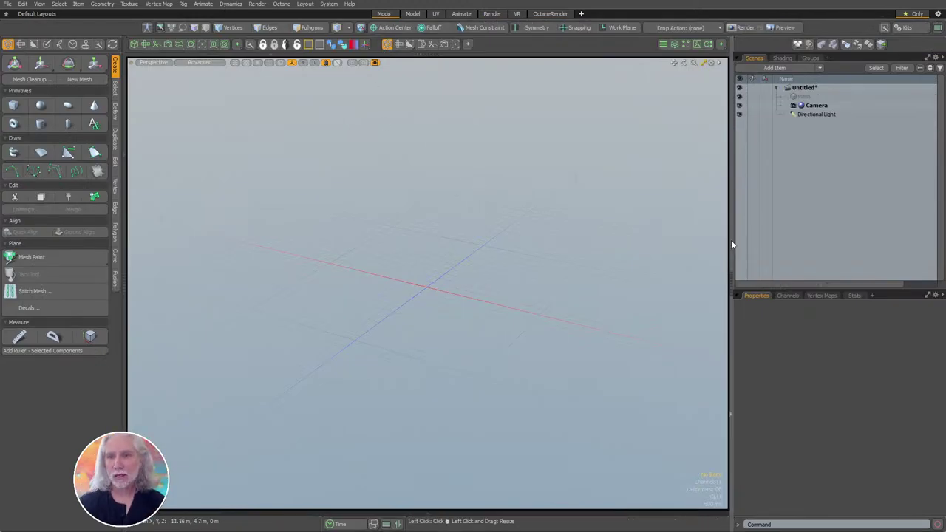
Show two side-by-side perspective viewports and give them more room by narrowing the item list side and hiding the modelling tool palette.
drag(732, 241, 759, 240)
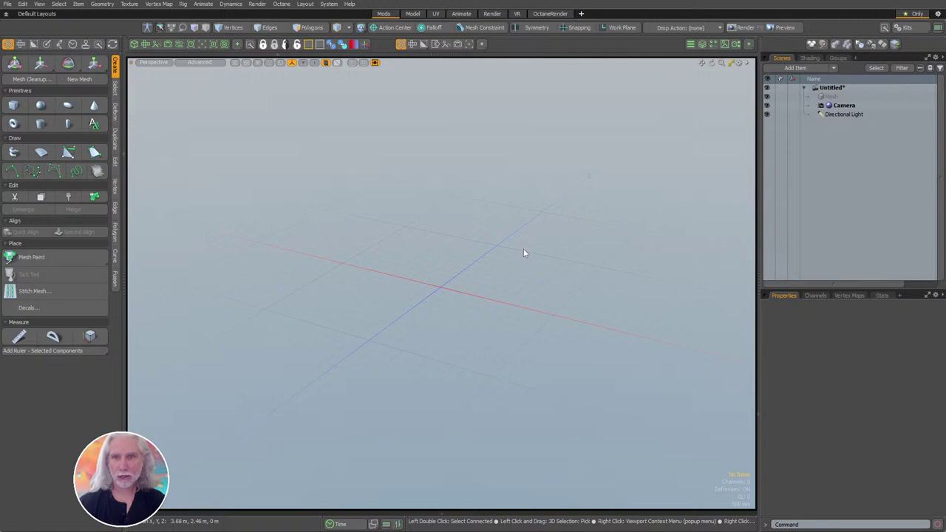
click(133, 45)
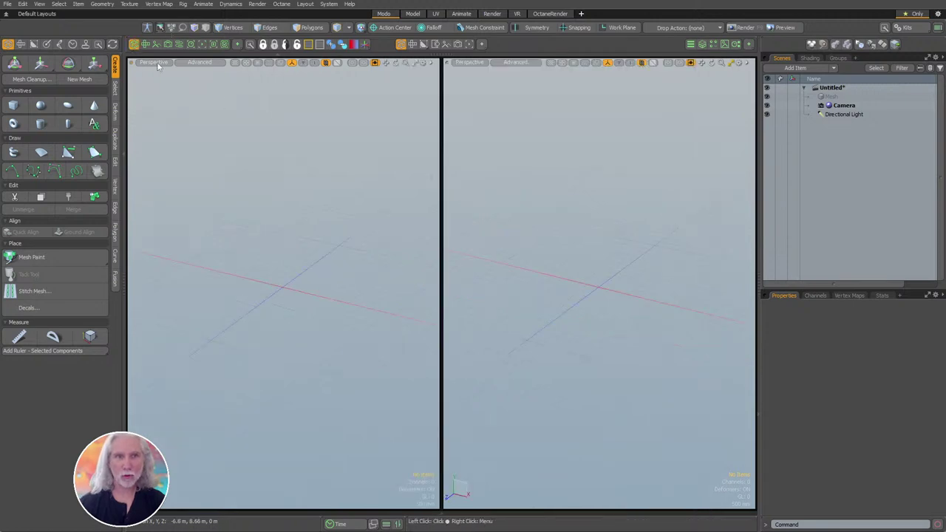
click(124, 266)
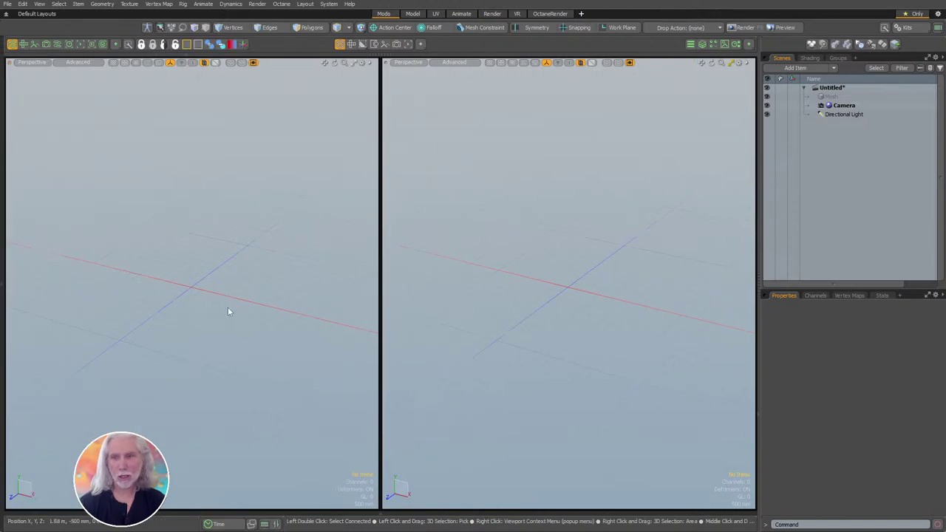
Set Custom A to Expanded for the second viewport and switch that viewport to the empty Custom A view.
click(420, 46)
click(419, 78)
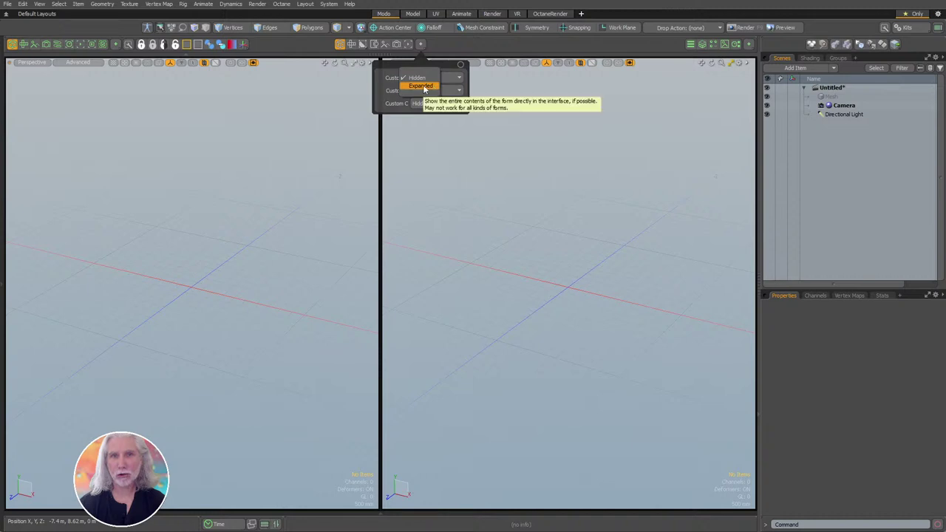
click(421, 86)
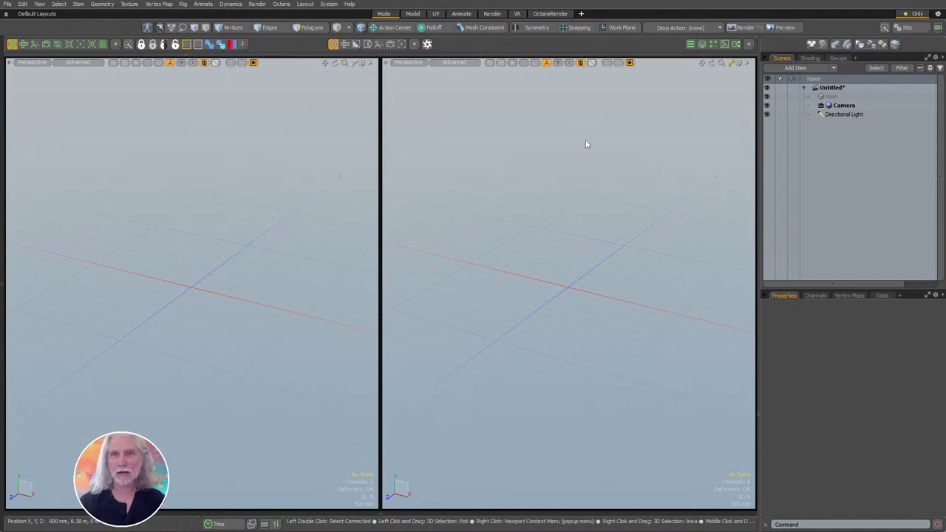
click(426, 44)
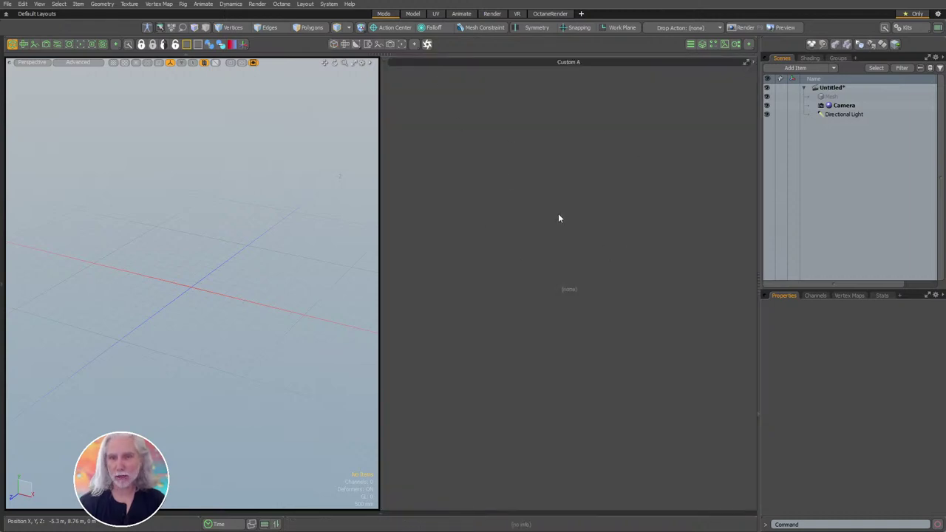
Set Custom A to Expanded for the third viewport group and show it as an empty panel beside the second viewport.
click(748, 44)
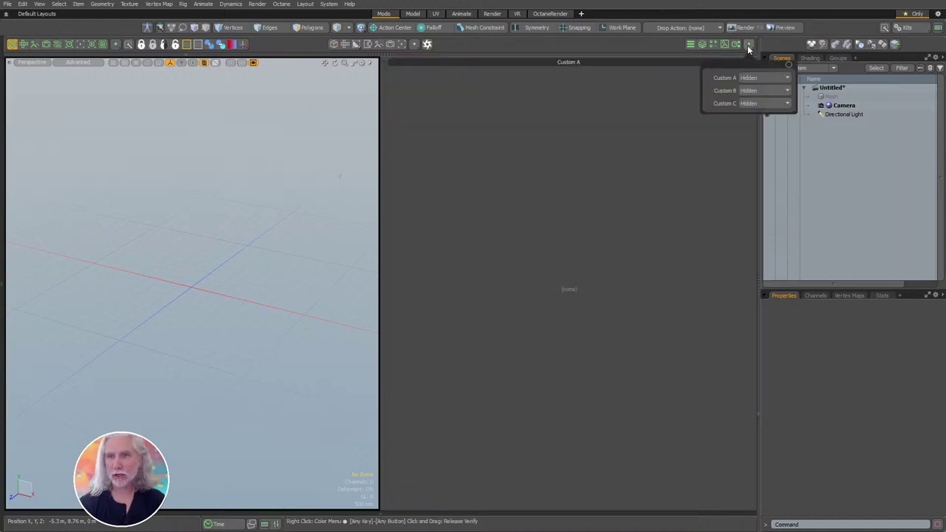
click(748, 80)
click(748, 87)
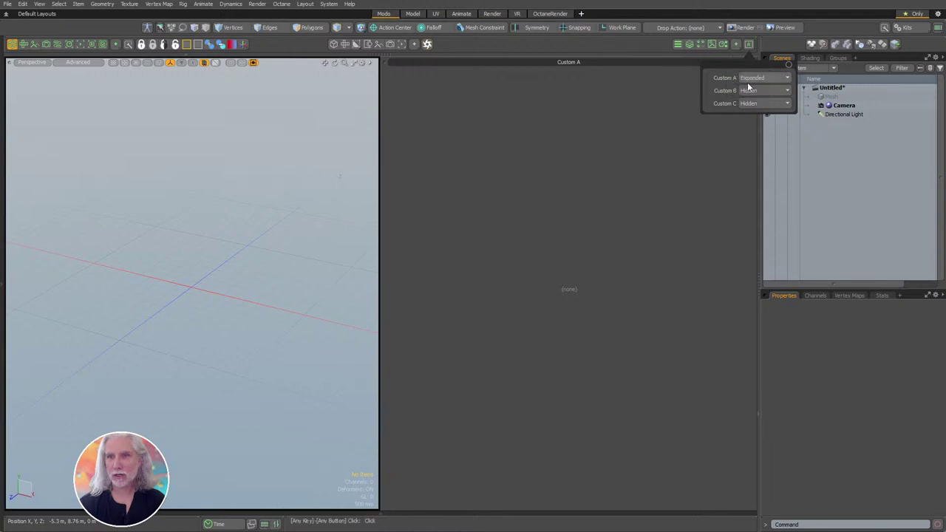
click(660, 121)
click(747, 44)
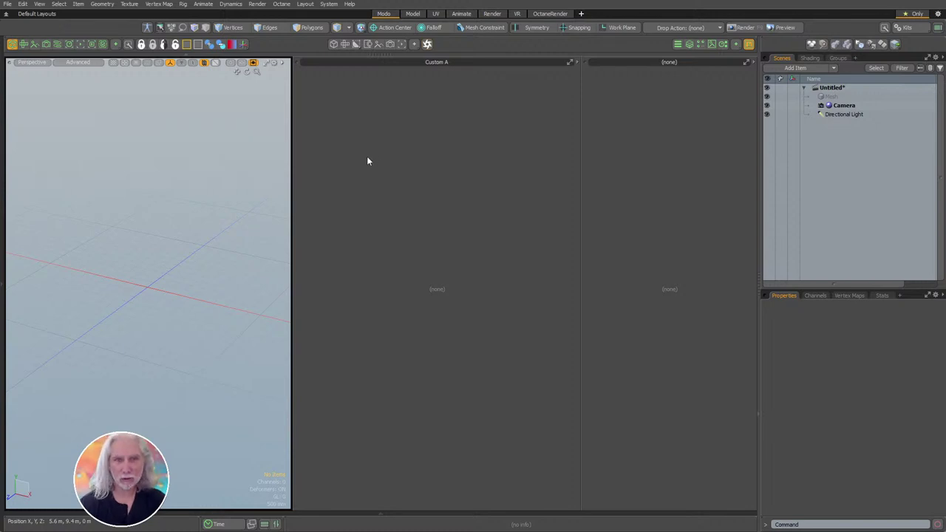
Split the middle Custom A viewport into three stacked viewports and load OctaneRenderViewport into the uppermost one.
drag(297, 59, 343, 104)
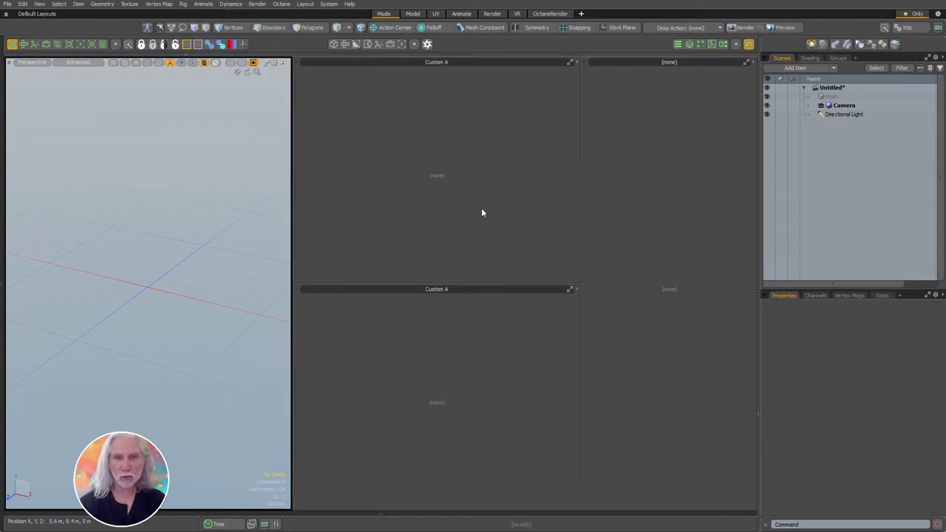
drag(295, 304, 341, 349)
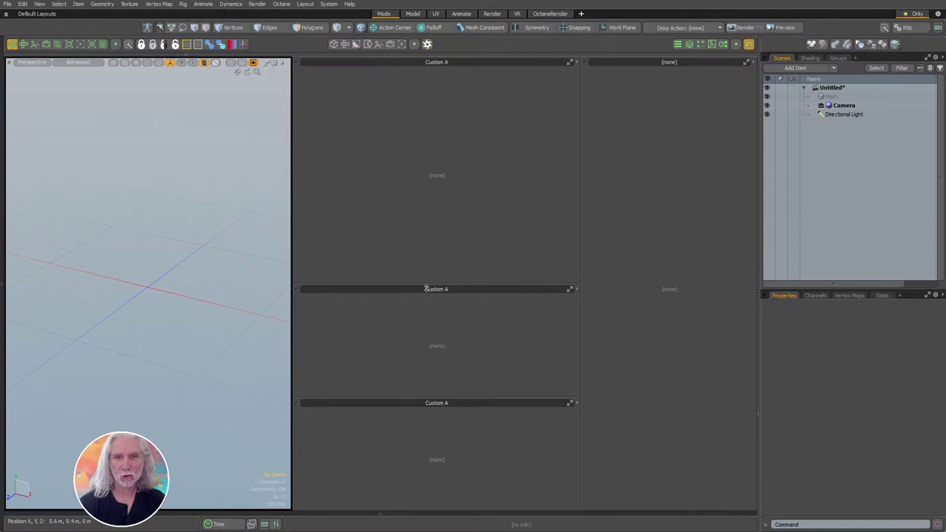
click(577, 62)
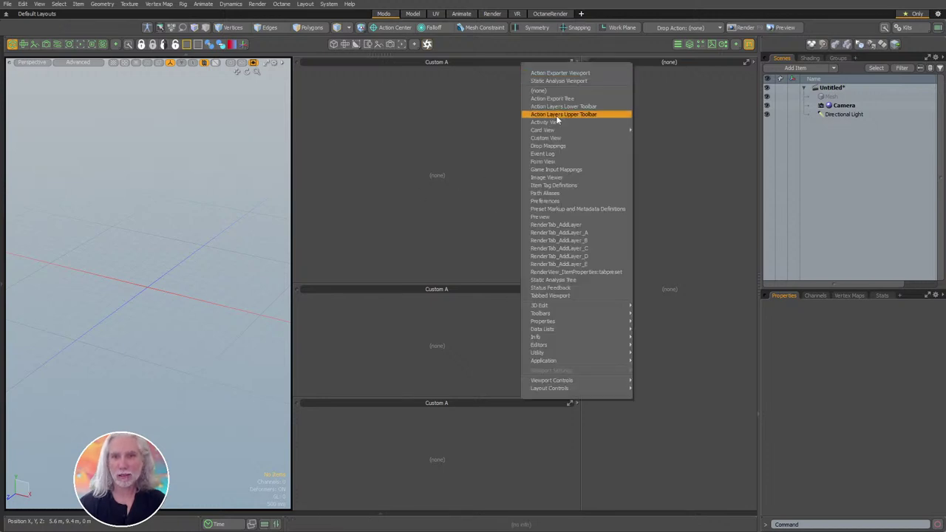
mouse_move(554, 131)
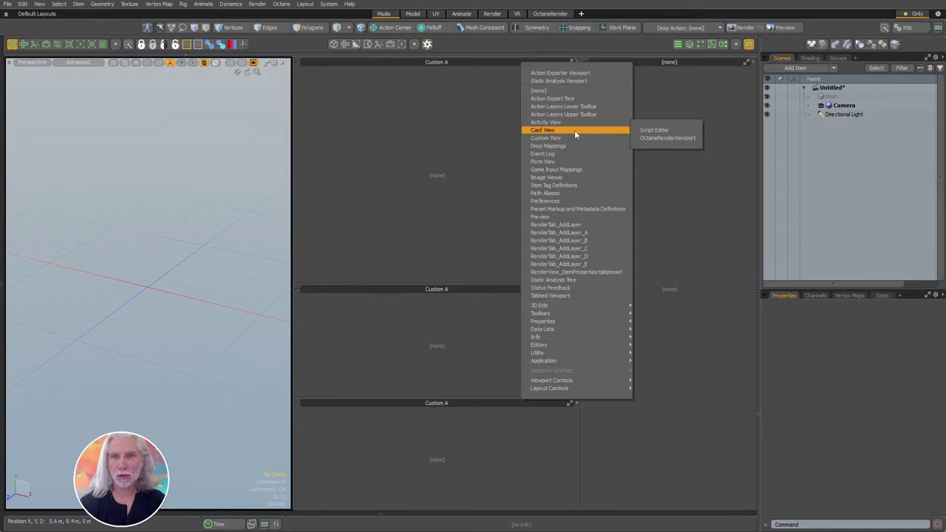
click(652, 139)
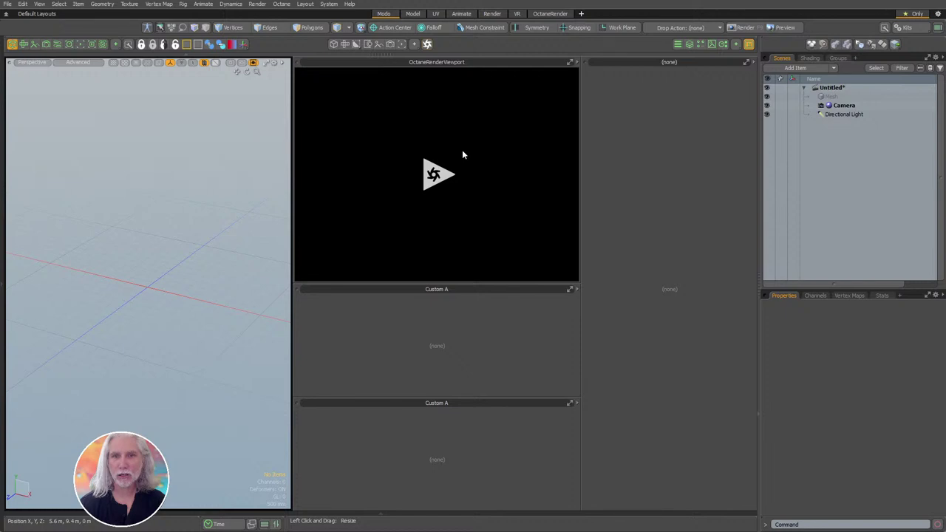
Change the viewport below the Octane render view to a Form View and enlarge it by raising the divider between them.
click(575, 290)
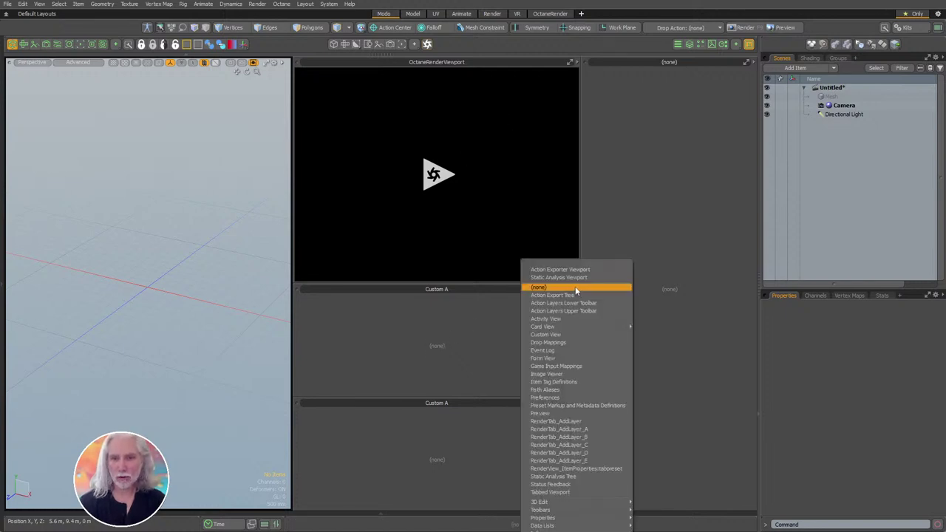
mouse_move(576, 510)
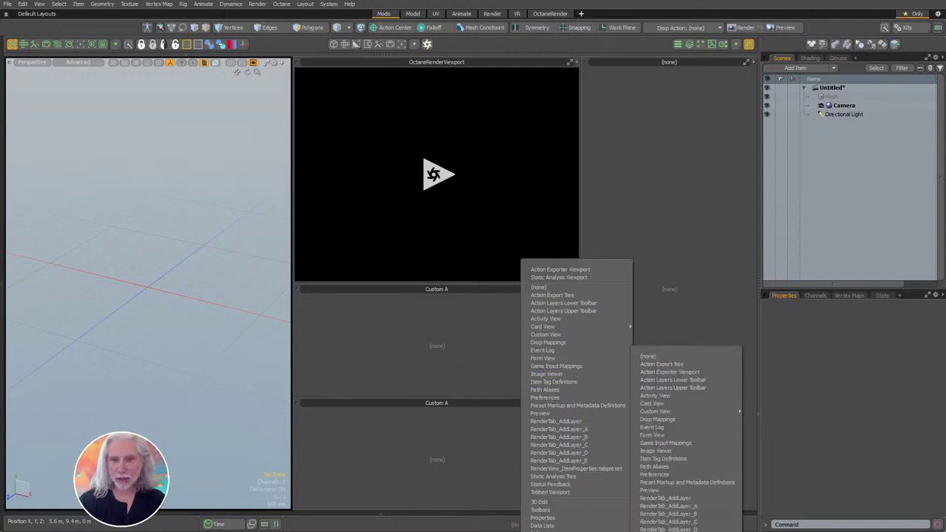
mouse_move(689, 412)
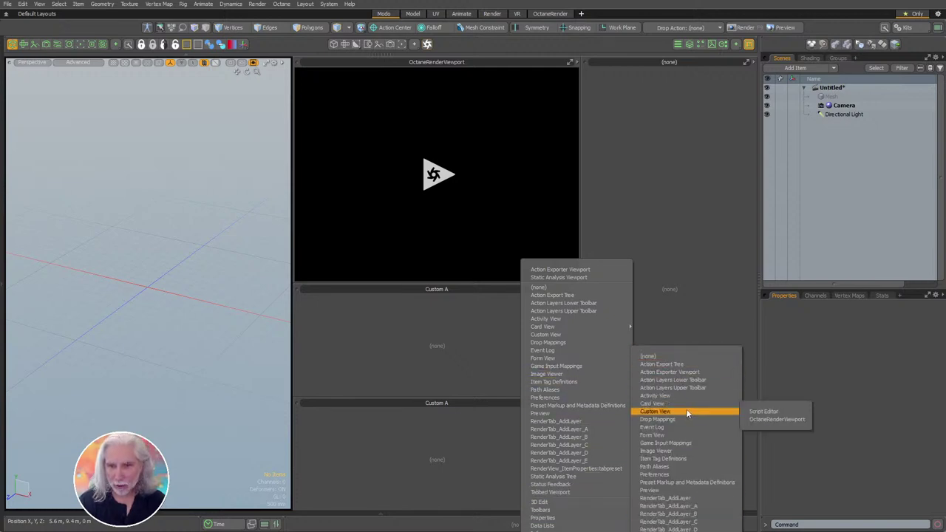
click(658, 435)
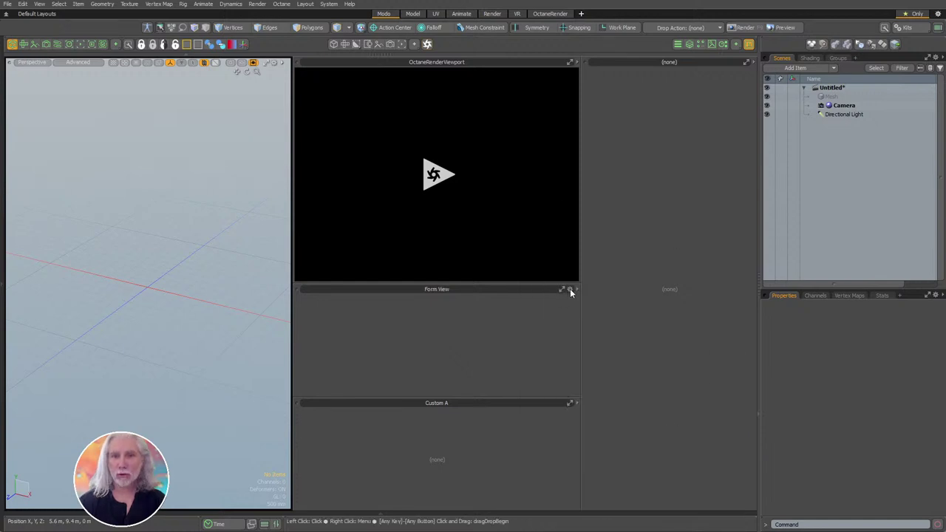
drag(549, 283, 566, 219)
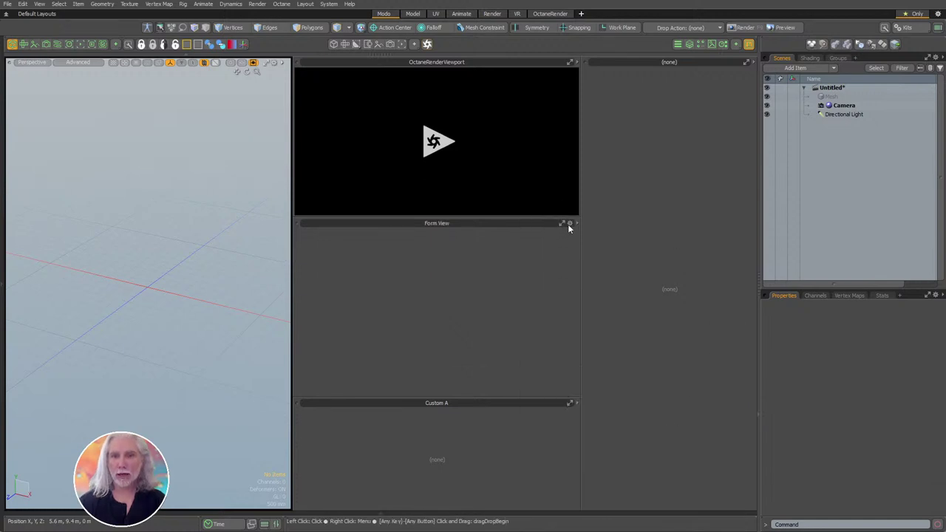
Set the Form View's exported form to Octane Viewport Toolbar in its options.
click(570, 222)
click(573, 272)
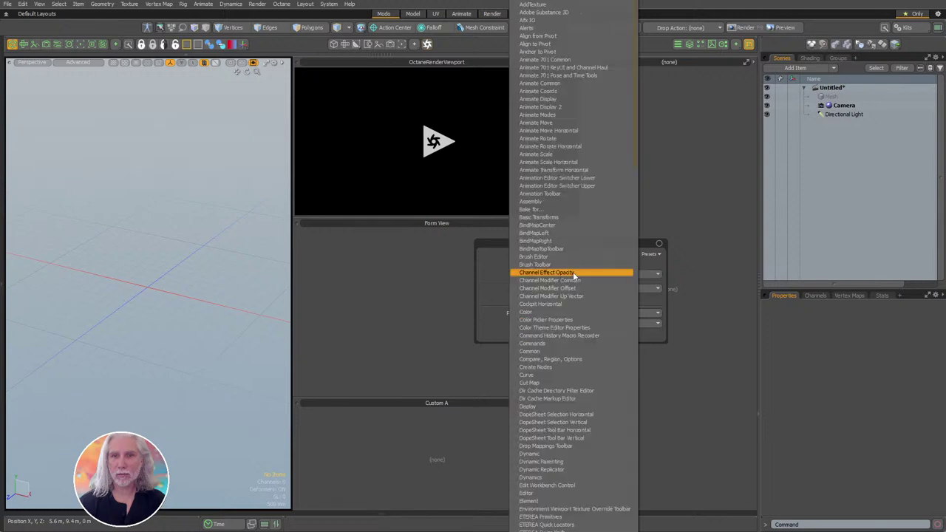
click(591, 155)
scroll(591, 156, up, 3)
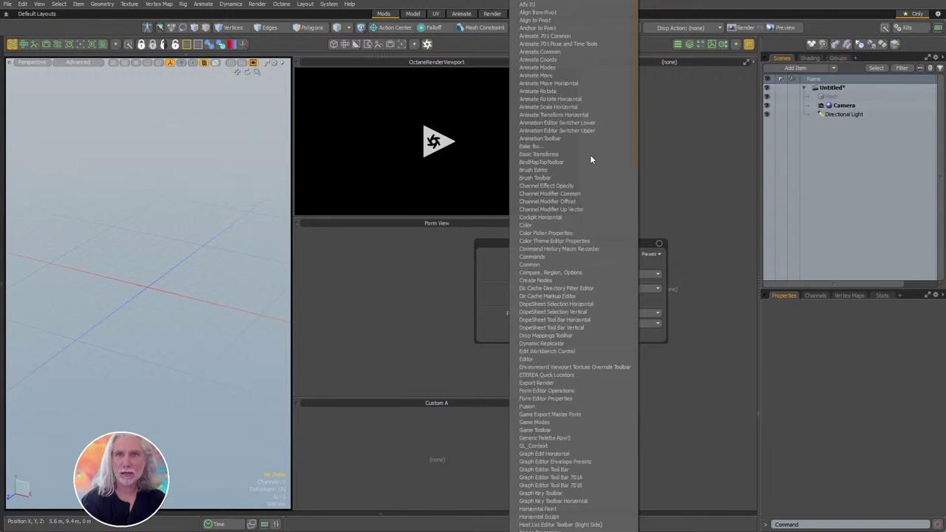
scroll(642, 362, down, 10)
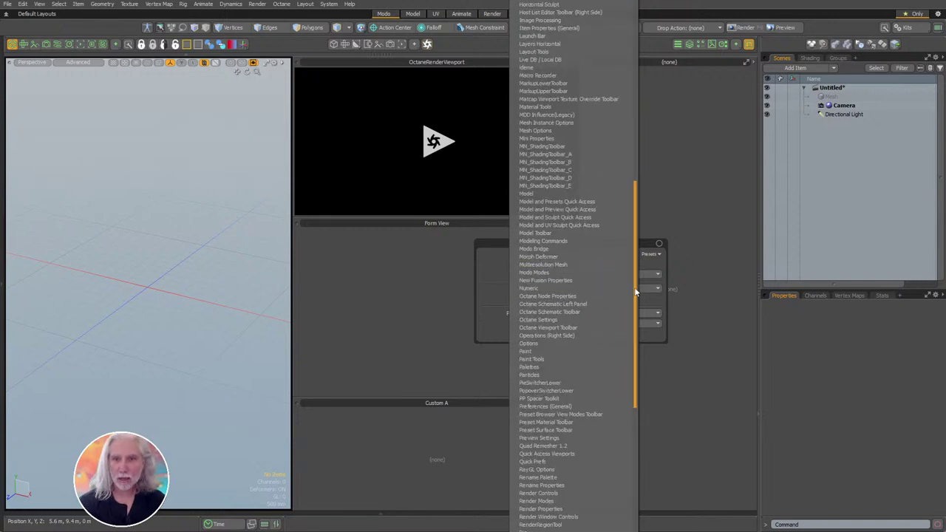
scroll(639, 373, down, 2)
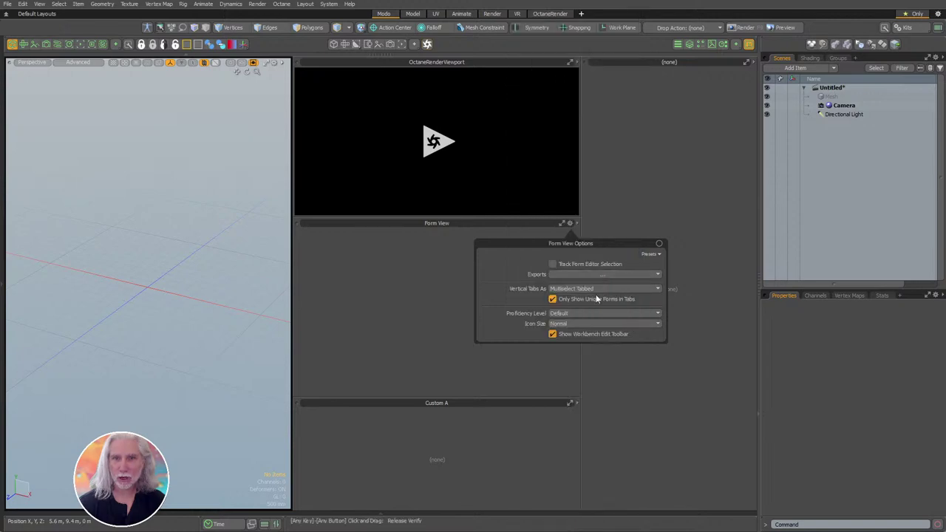
click(601, 290)
scroll(615, 446, down, 15)
scroll(620, 37, up, 5)
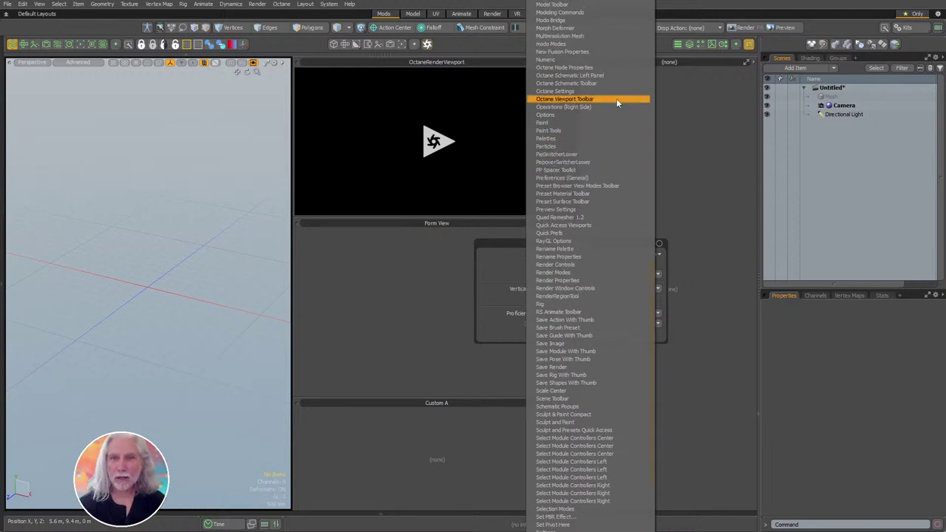
click(579, 100)
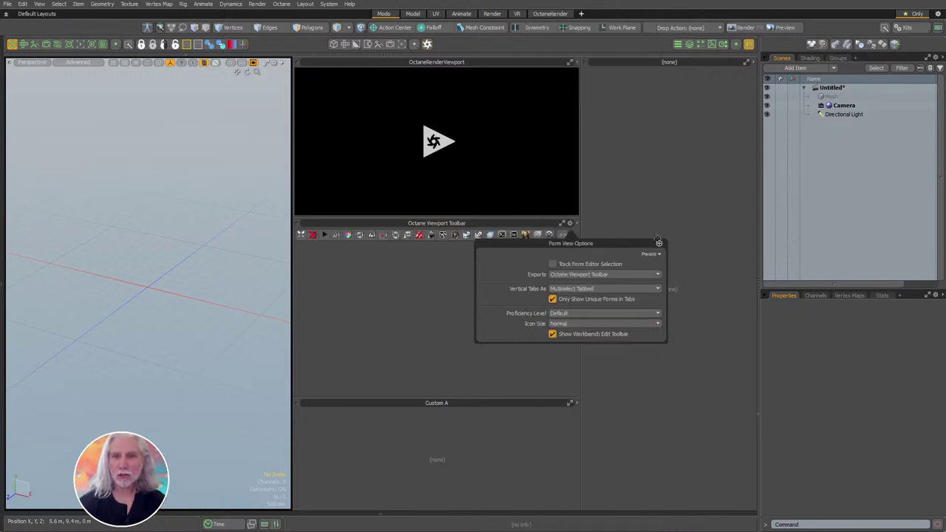
Minimize the header of the OctaneRenderViewport.
click(578, 64)
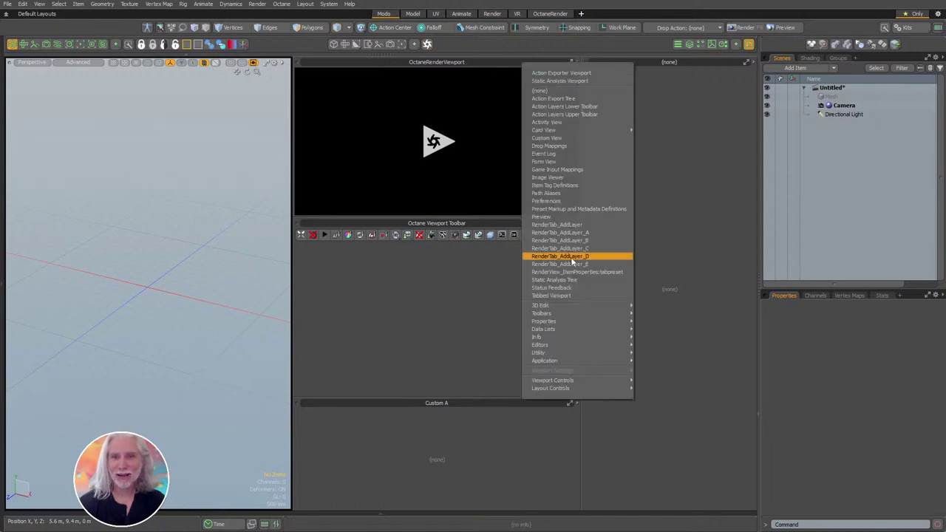
mouse_move(556, 382)
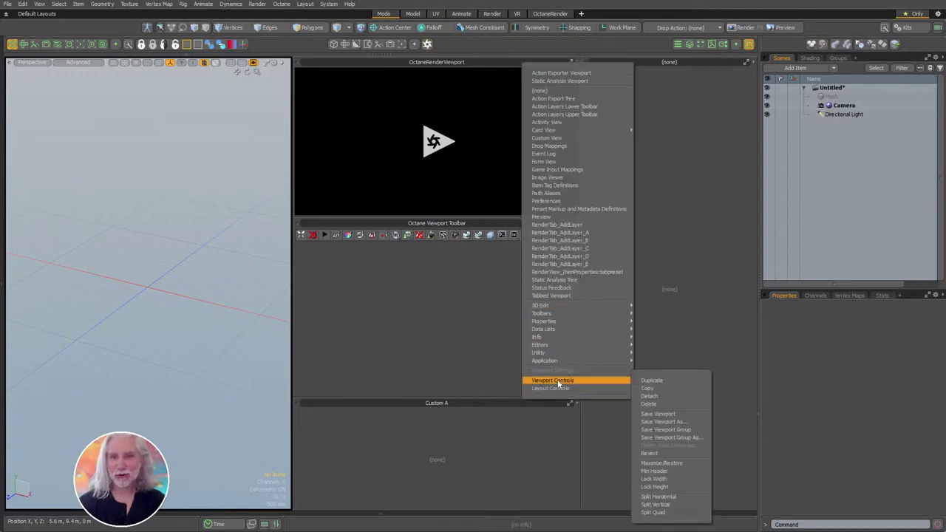
click(653, 471)
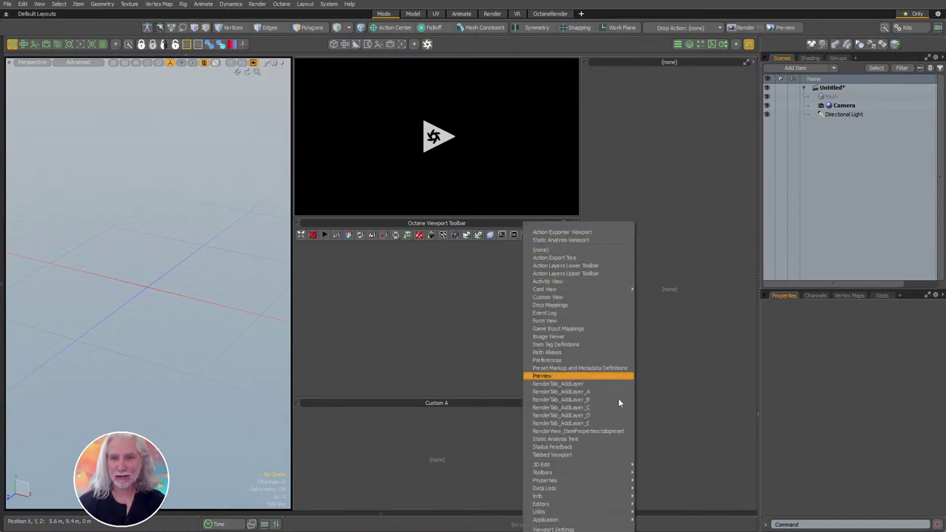
Minimize the header of the Octane Viewport Toolbar viewport.
mouse_move(553, 529)
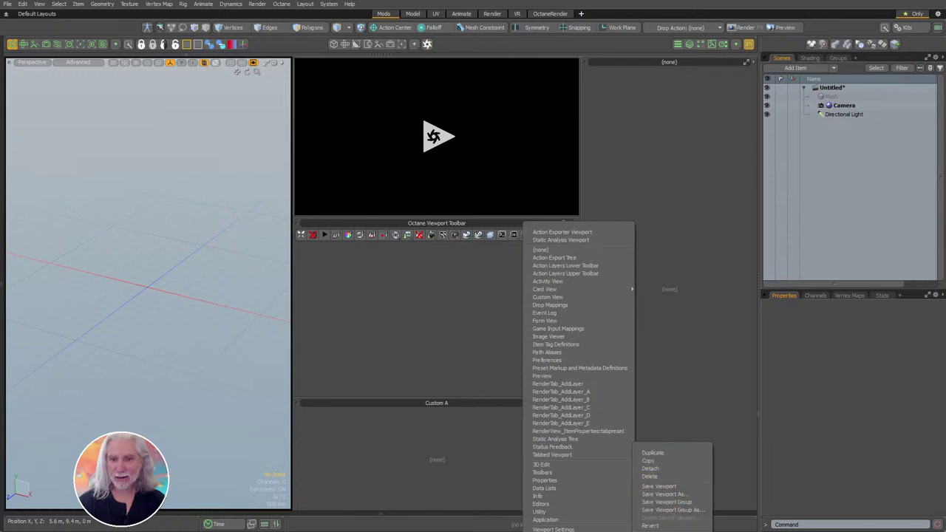
click(678, 525)
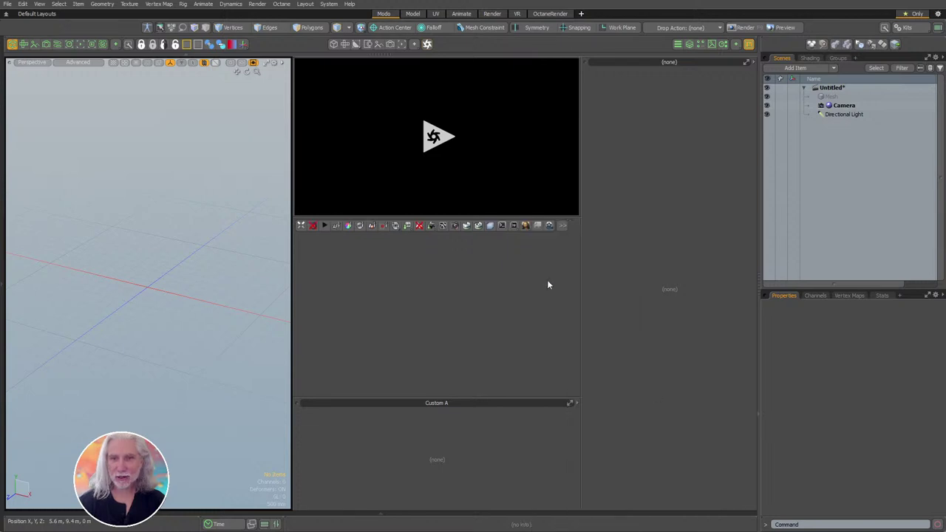
right_click(580, 221)
mouse_move(583, 525)
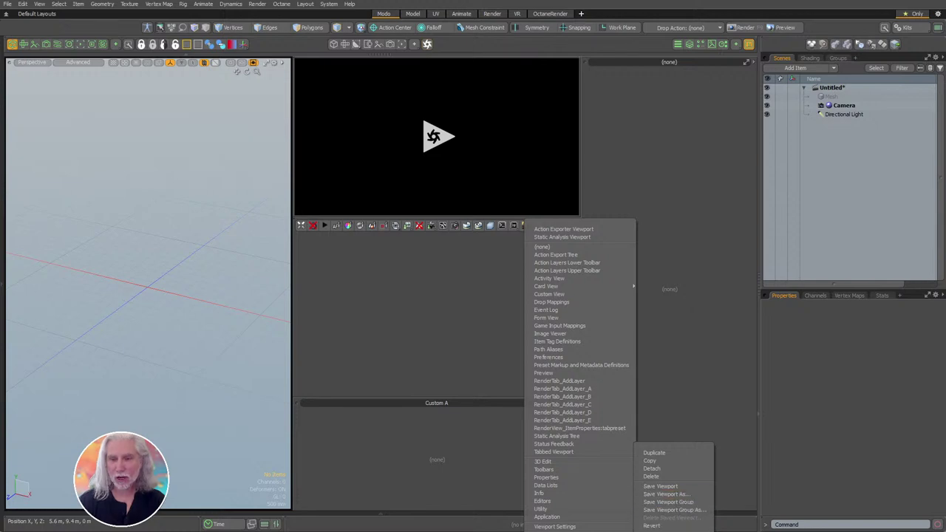
click(511, 300)
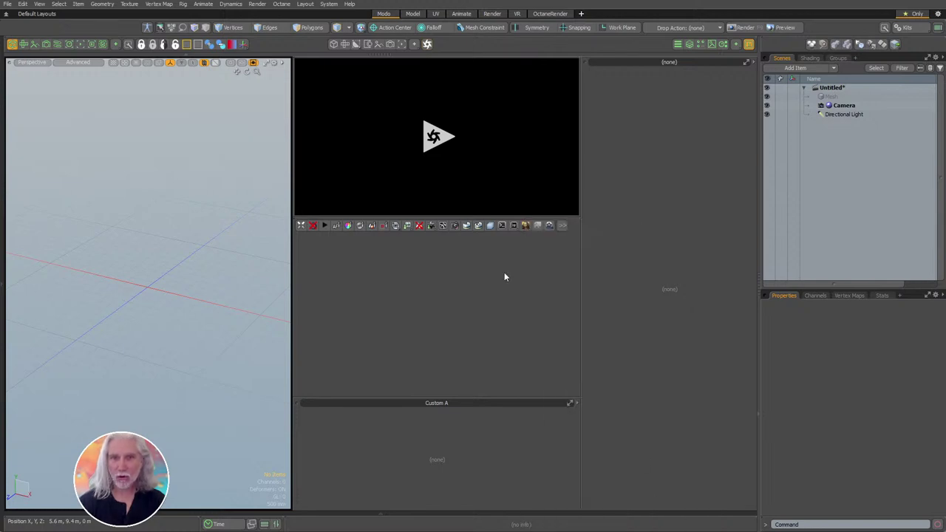
Move the dividers around the Octane toolbar so the render view grows and the toolbar viewport shrinks to a single row.
drag(503, 218, 510, 226)
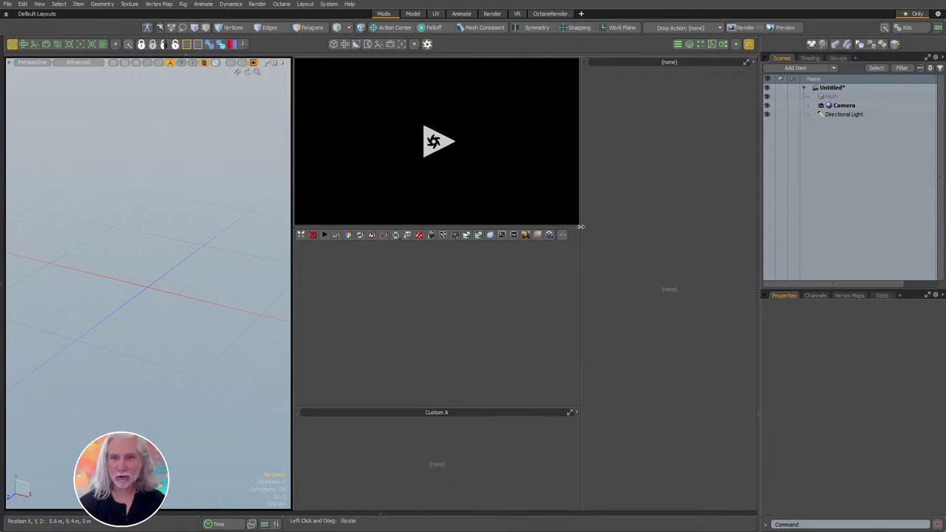
right_click(580, 231)
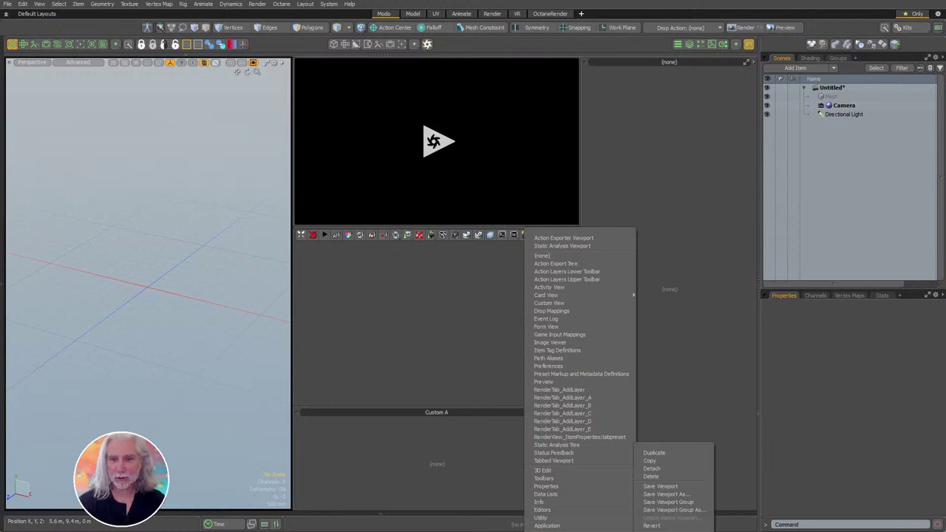
key(Escape)
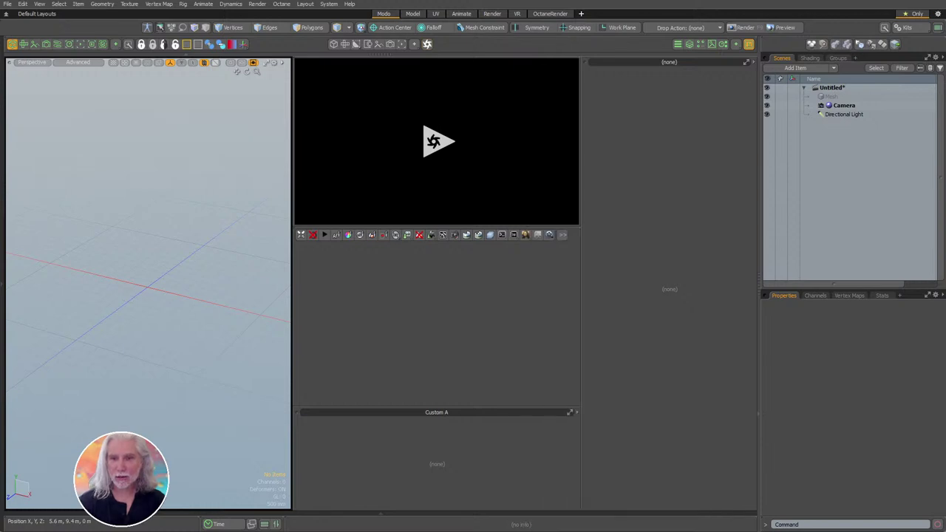
drag(470, 412, 475, 351)
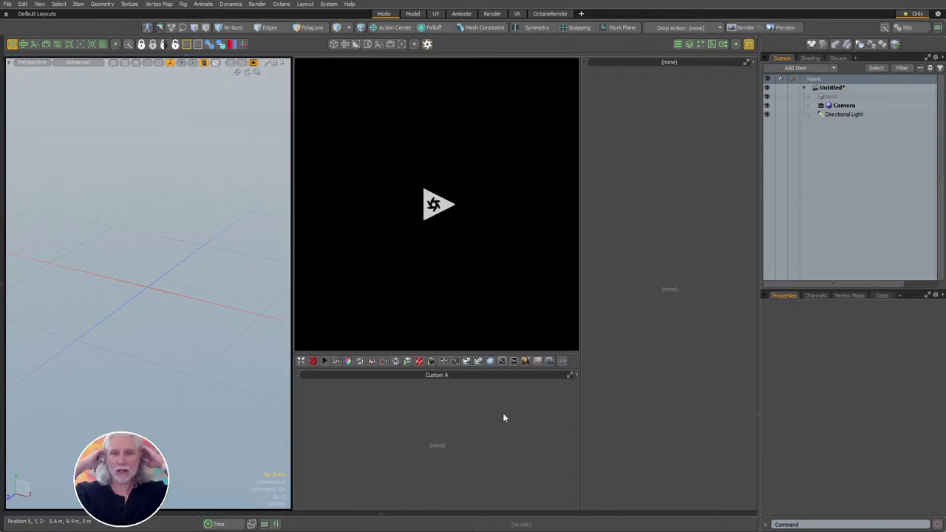
Change the Custom A viewport below the Octane toolbar to Status Feedback and set its source to octaneRenderForModoLog.
click(574, 375)
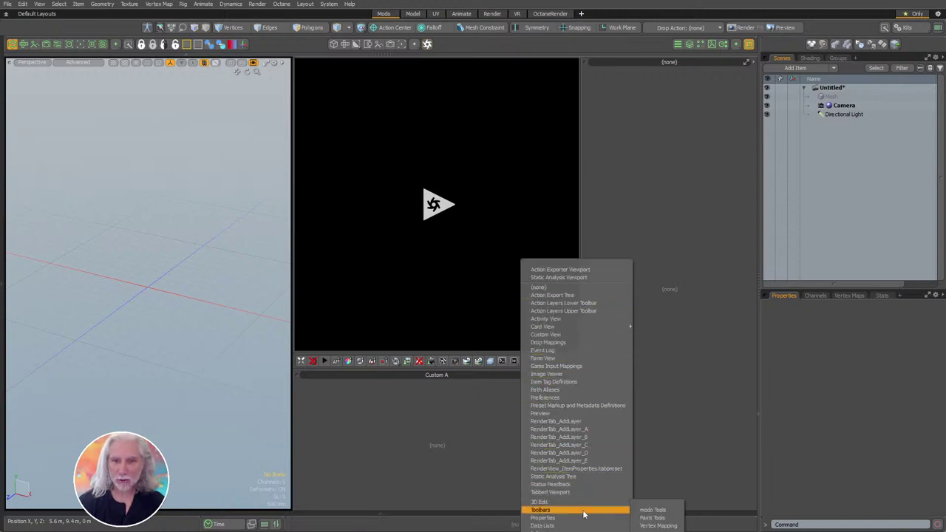
mouse_move(584, 529)
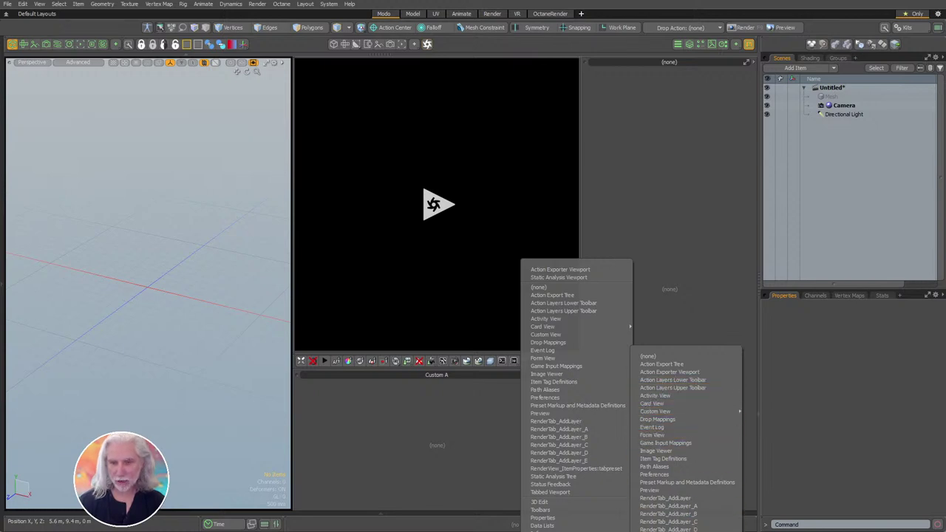
click(550, 484)
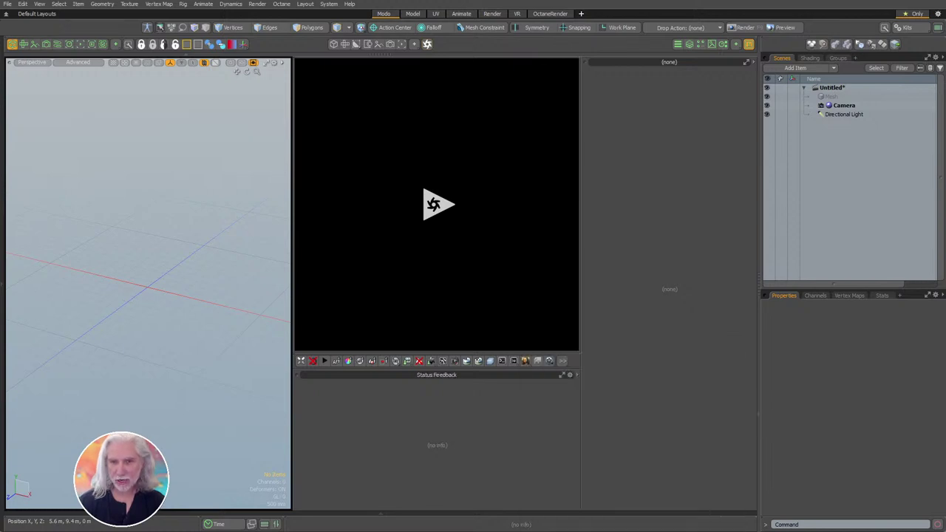
click(570, 374)
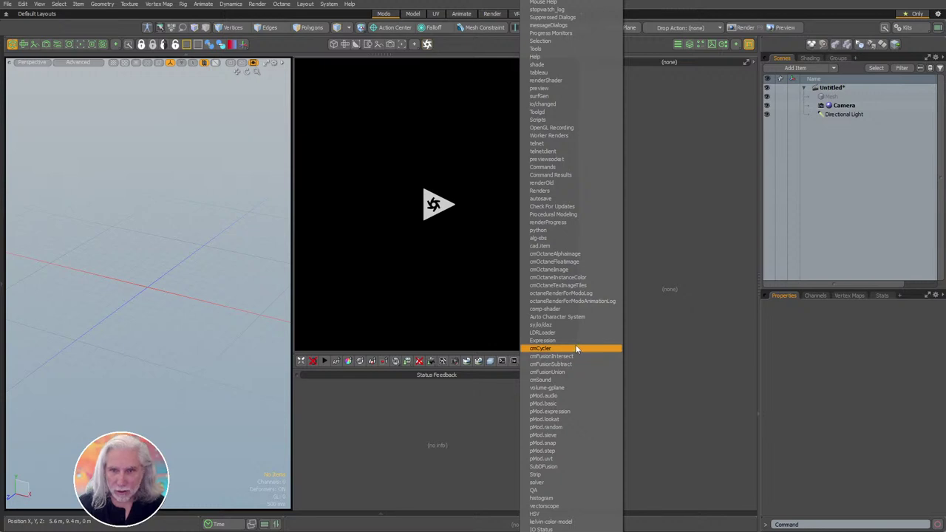
click(570, 295)
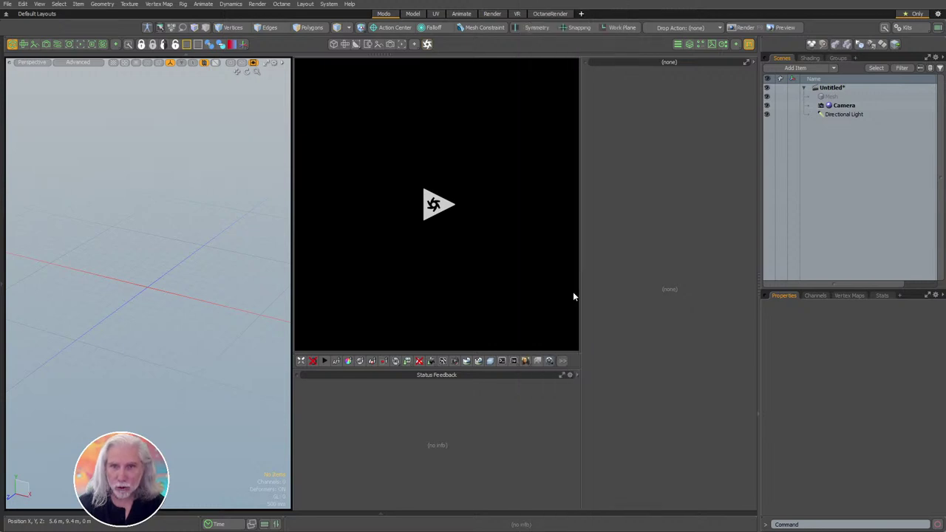
Minimize the Status Feedback viewport's header and lower the divider above it to enlarge the Octane render view.
click(575, 374)
mouse_move(576, 530)
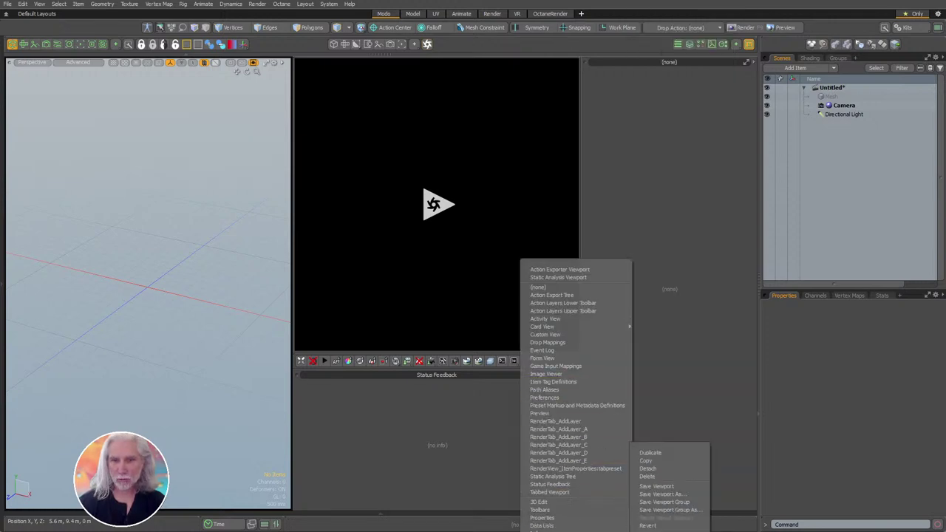
click(657, 530)
drag(490, 352, 480, 401)
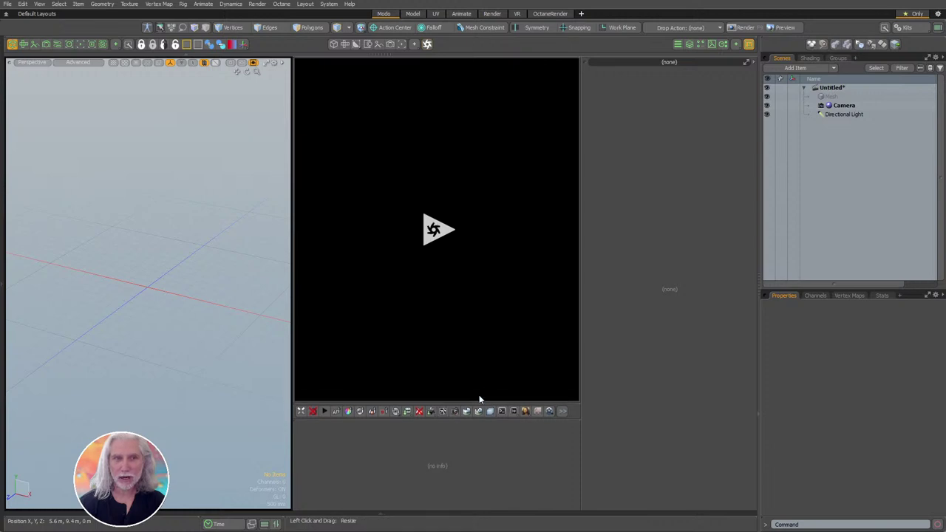
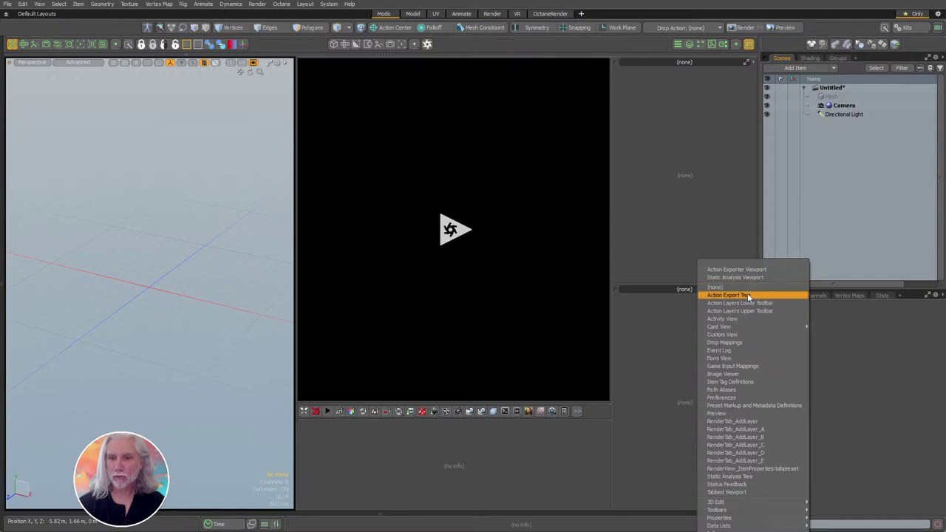
Change the lower of the two empty viewports beside the Octane render view to a Form View and browse its exportable forms.
mouse_move(753, 510)
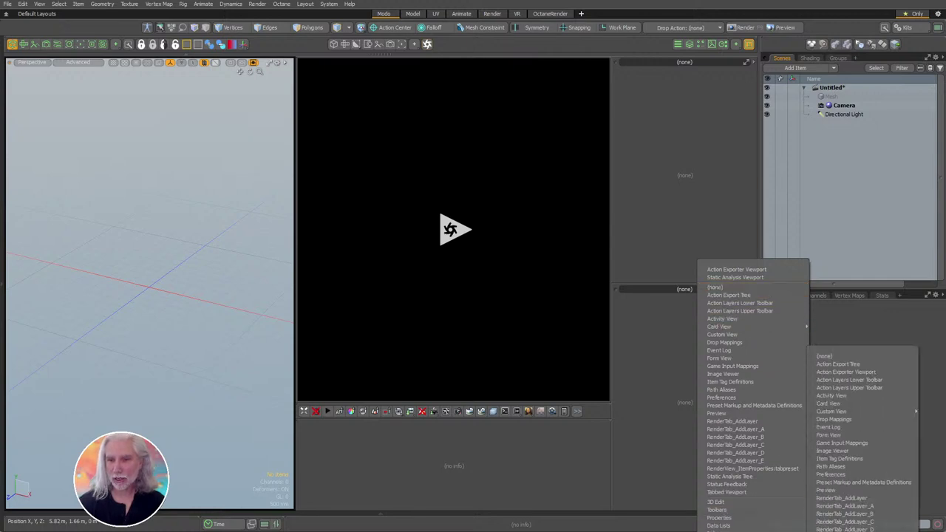
click(840, 435)
click(746, 290)
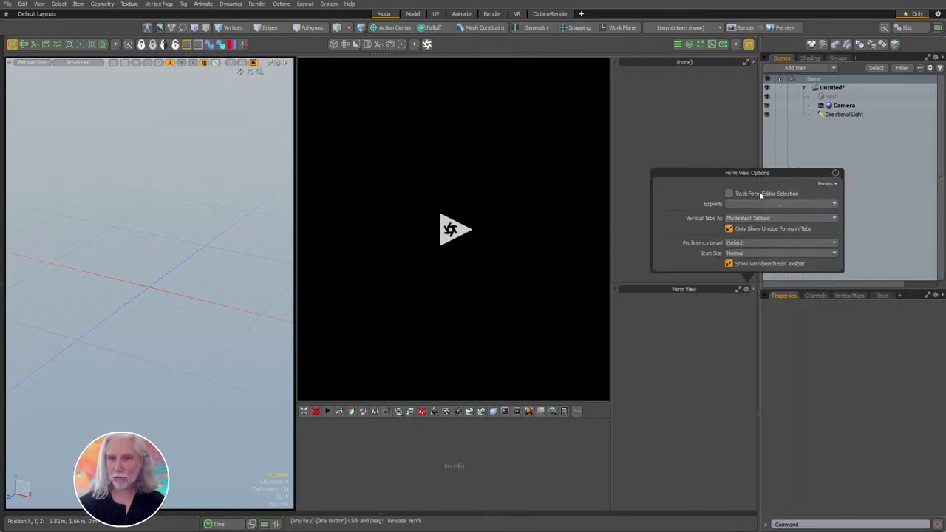
click(737, 201)
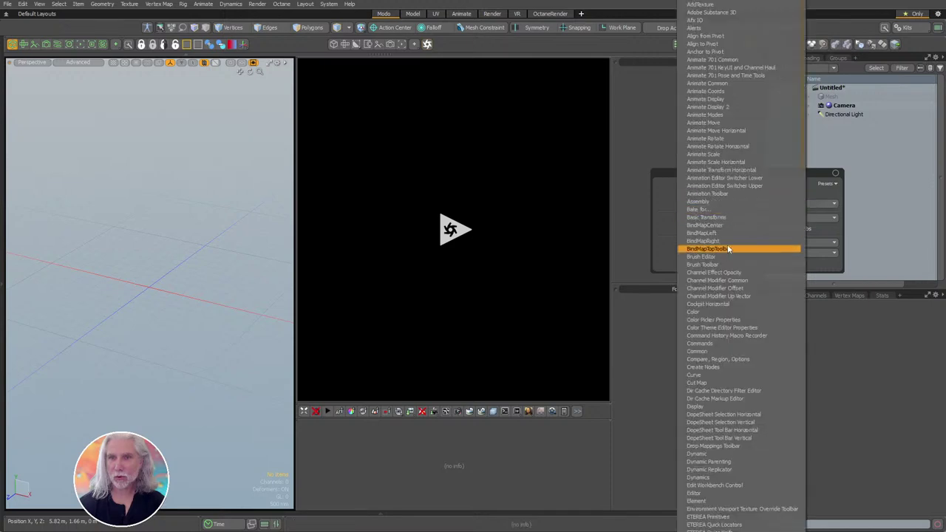
click(732, 250)
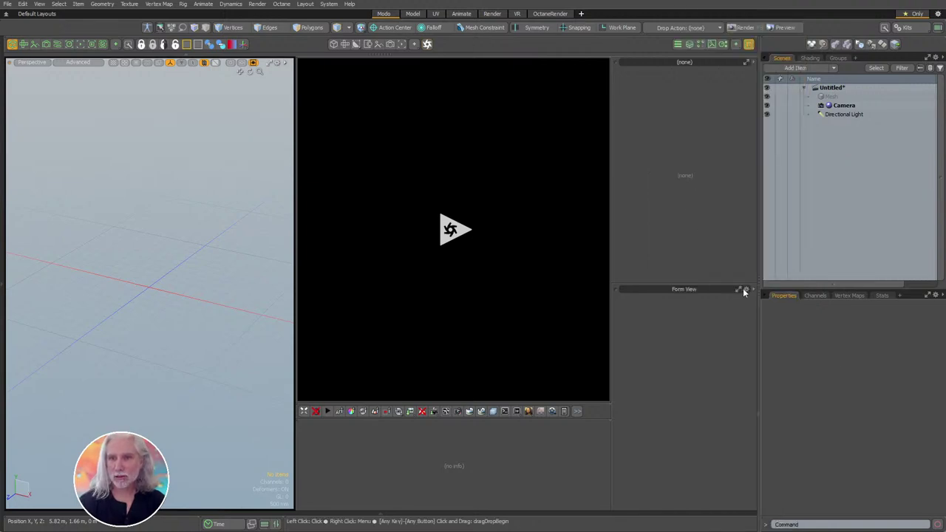
Set the new Form View's exported form to Octane Schematic Left Panel in its options.
click(748, 291)
click(739, 205)
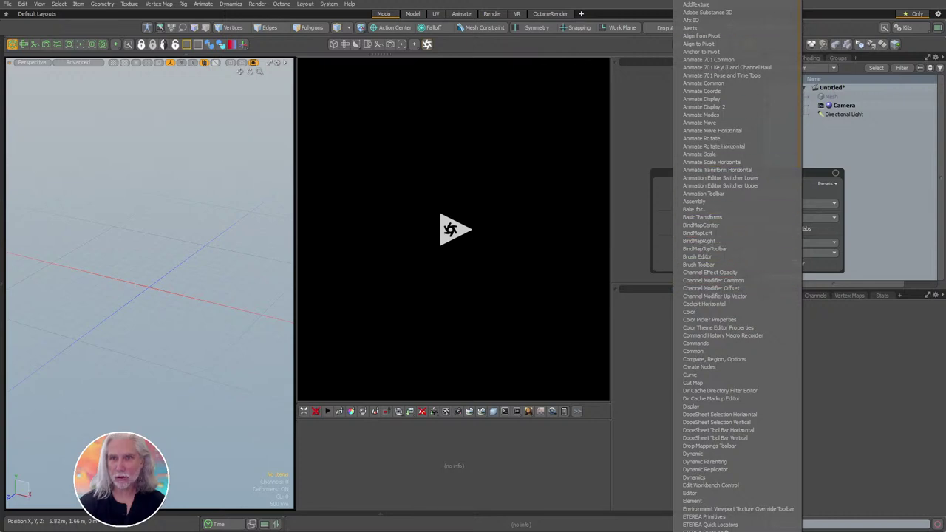
scroll(736, 517, down, 5)
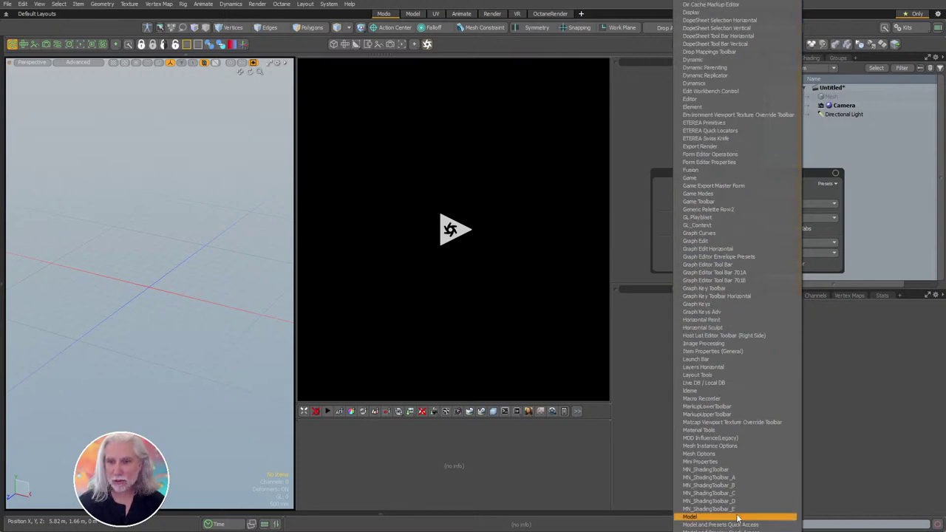
scroll(739, 414, down, 3)
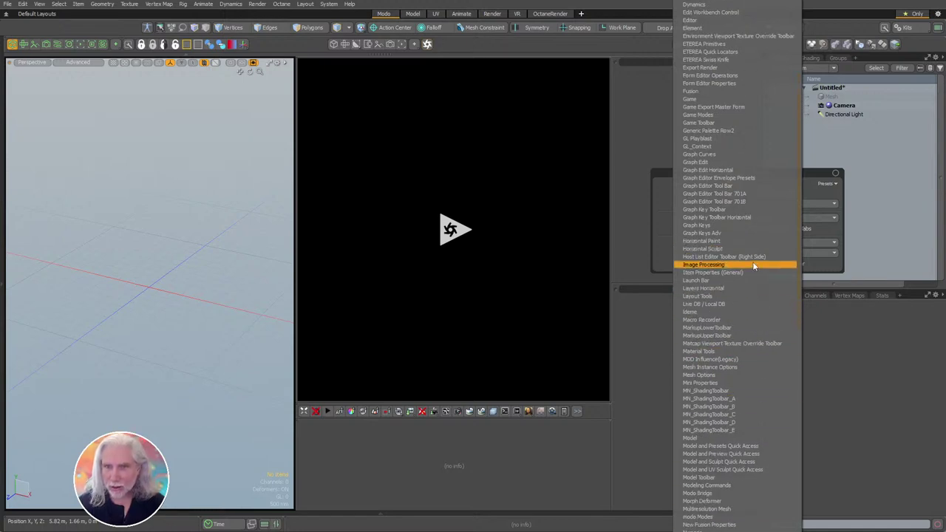
click(750, 469)
click(747, 204)
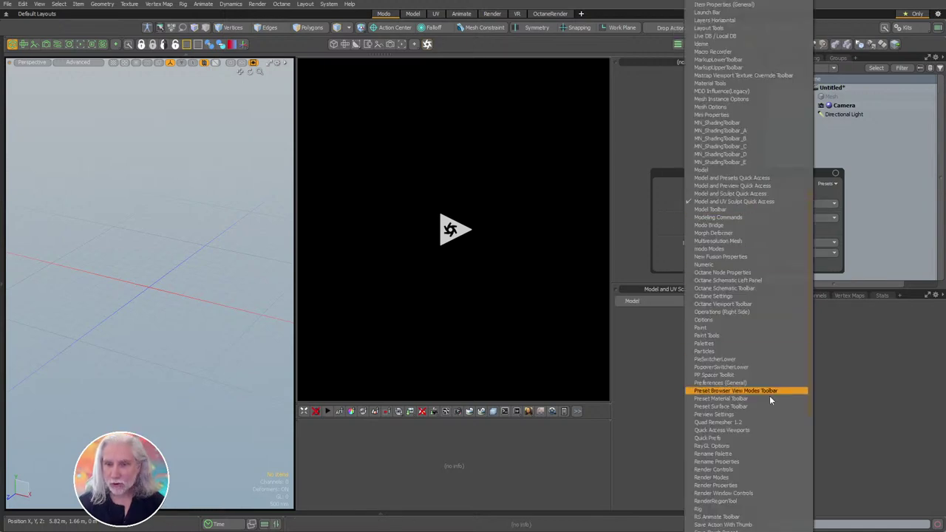
scroll(754, 200, down, 2)
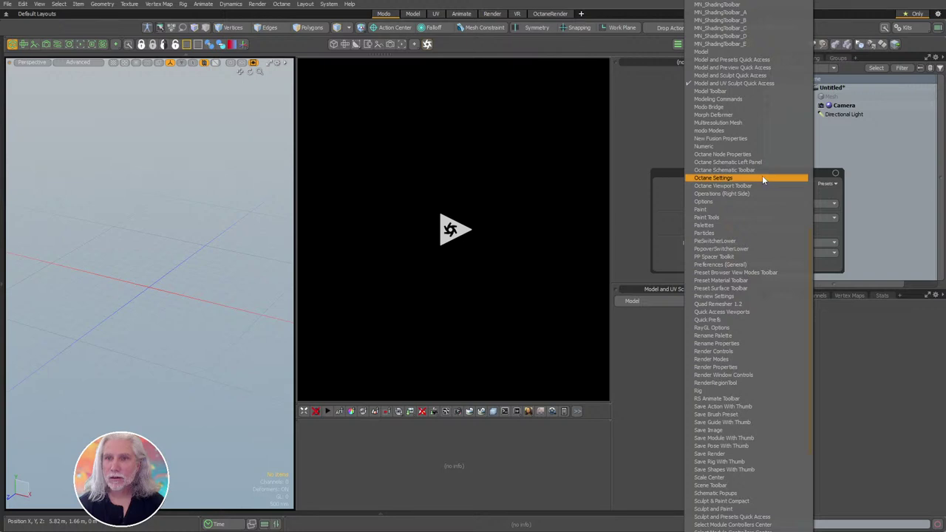
click(741, 162)
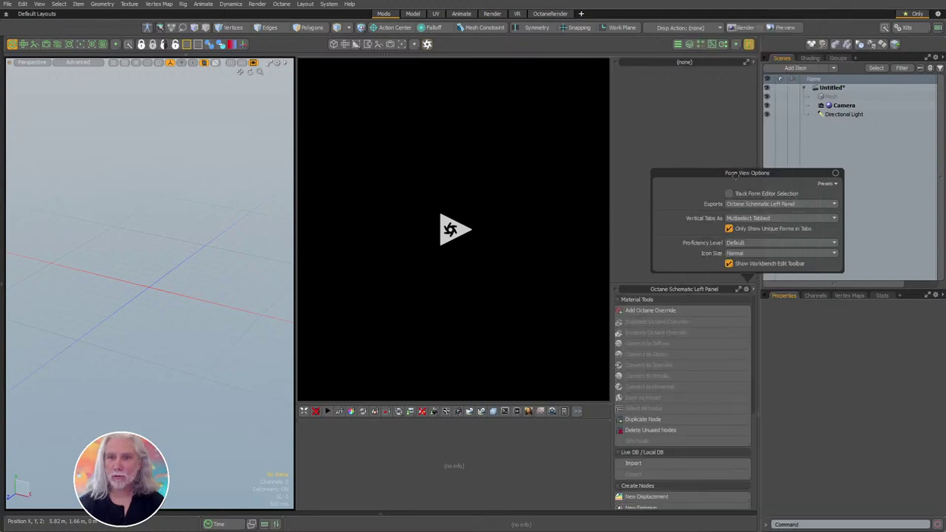
Switch the exported form of the lower Form View beside the render view to Octane Node Properties.
click(753, 62)
click(754, 61)
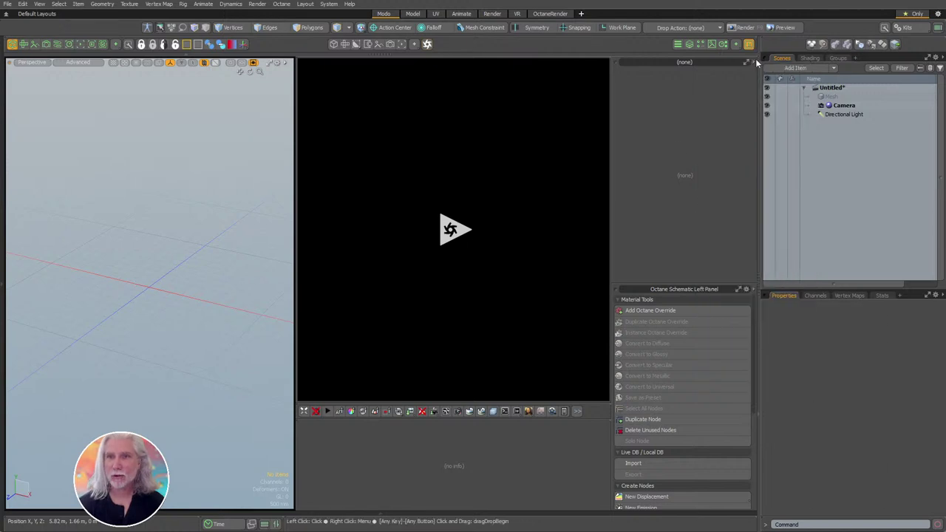
click(753, 288)
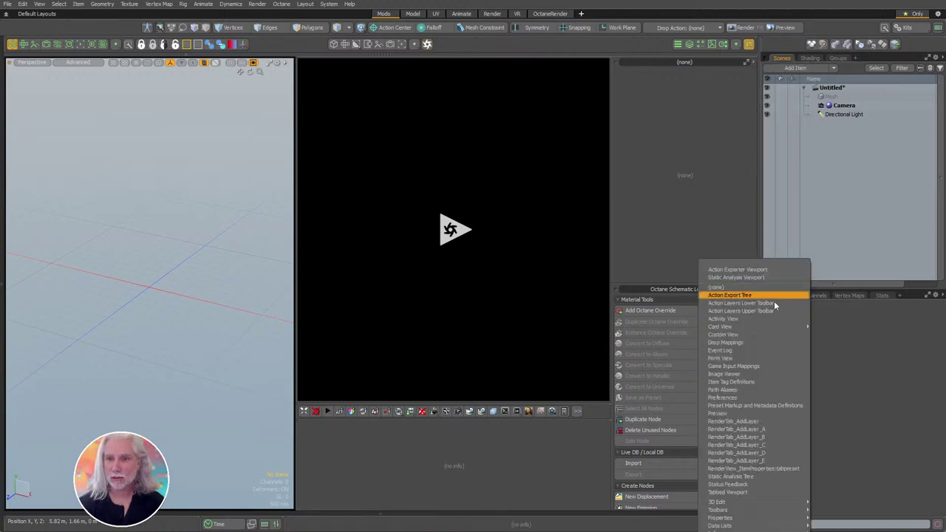
click(745, 289)
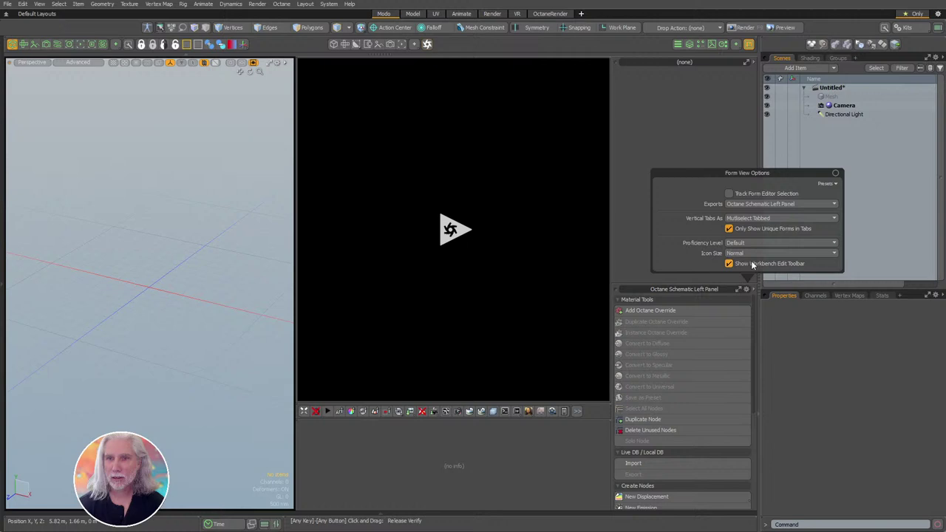
click(740, 203)
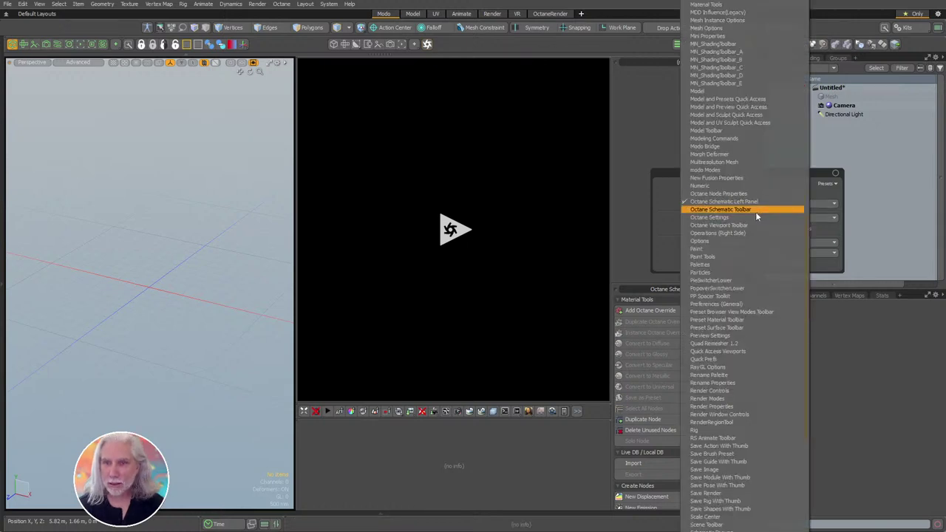
click(747, 193)
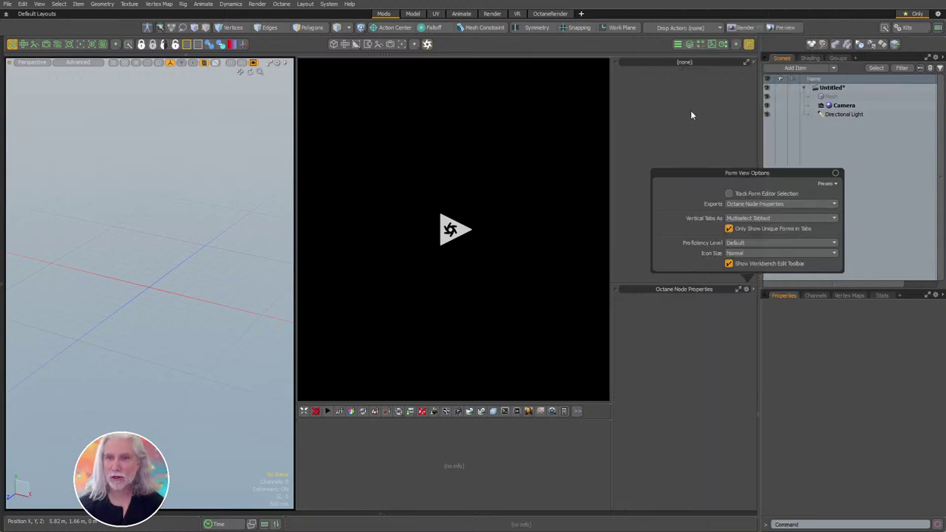
Change the empty viewport above Octane Node Properties to a Form View.
click(751, 62)
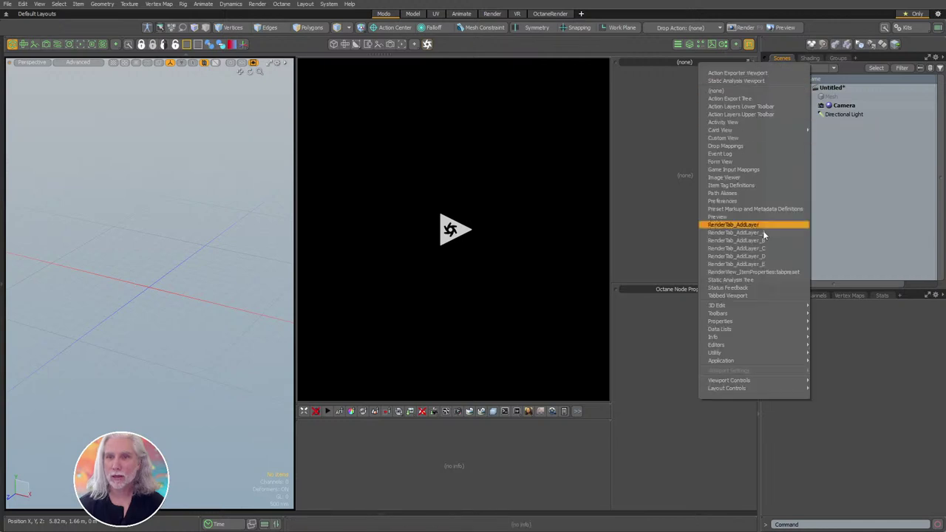
mouse_move(728, 361)
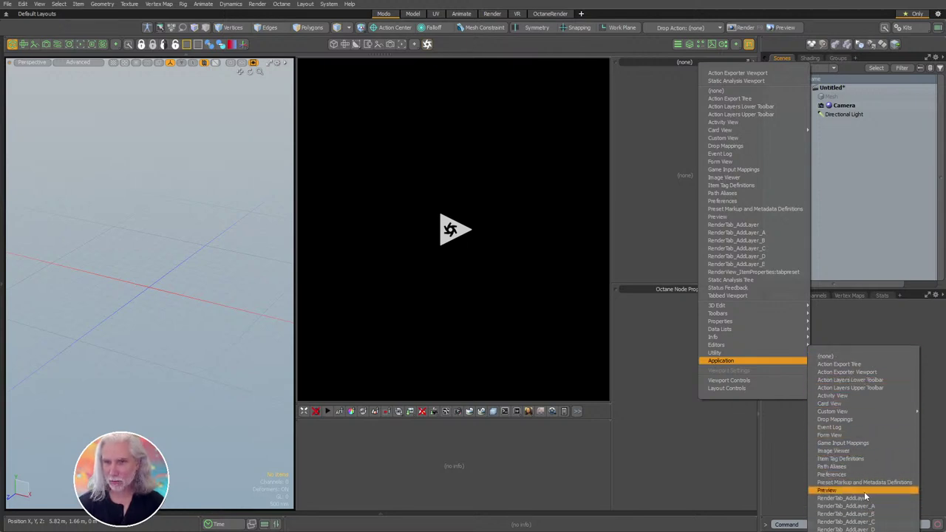
click(831, 434)
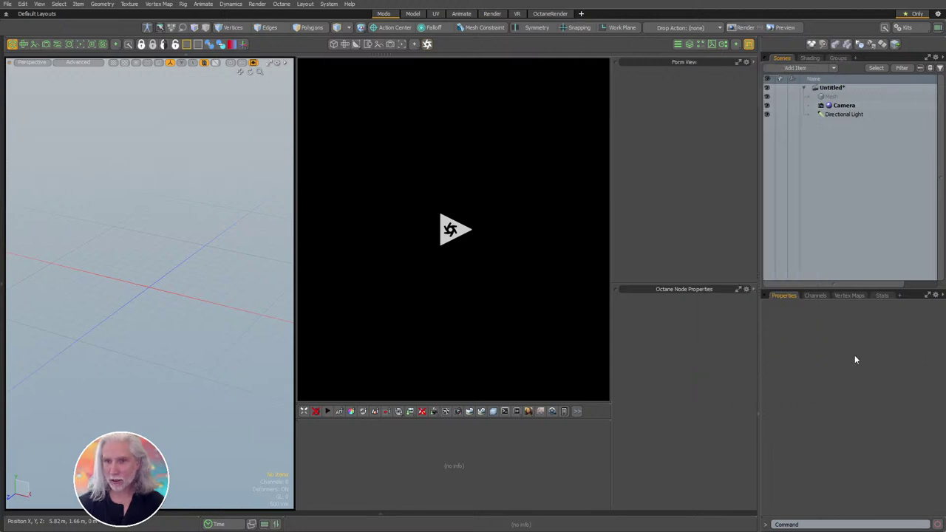
click(746, 290)
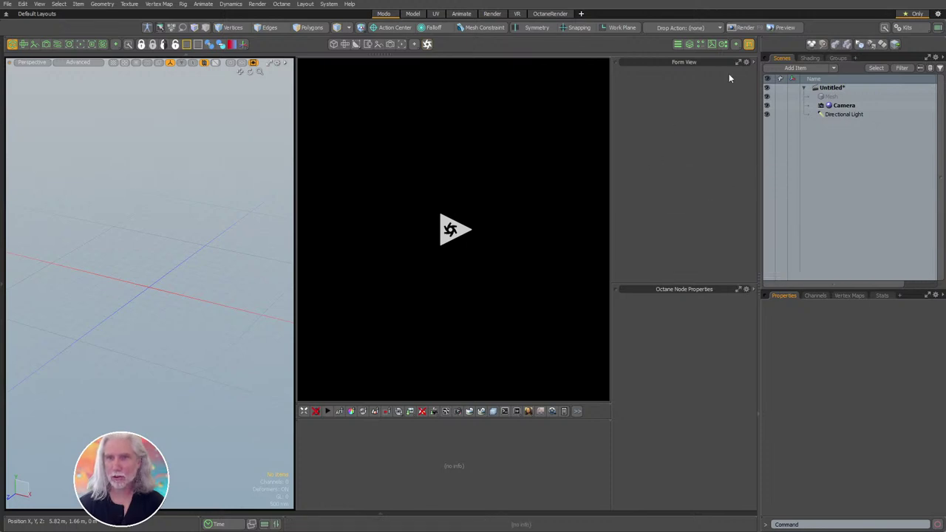
Set the exported form of the Form View above Octane Node Properties to Octane Schematic Toolbar.
click(746, 63)
click(748, 116)
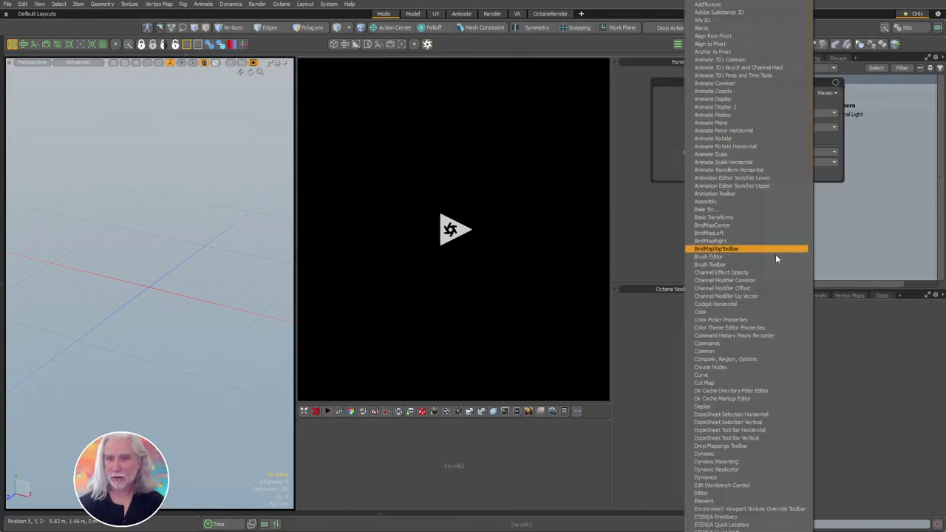
scroll(764, 450, down, 5)
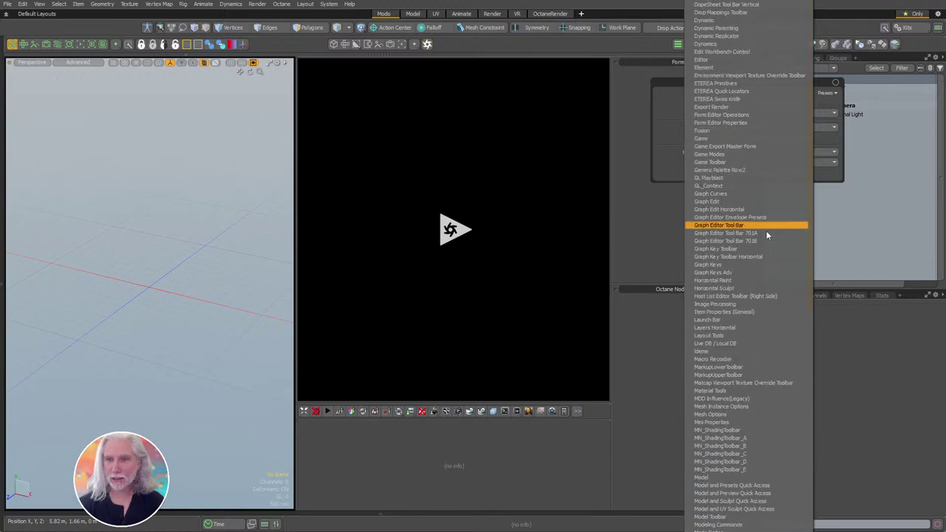
scroll(744, 222, down, 5)
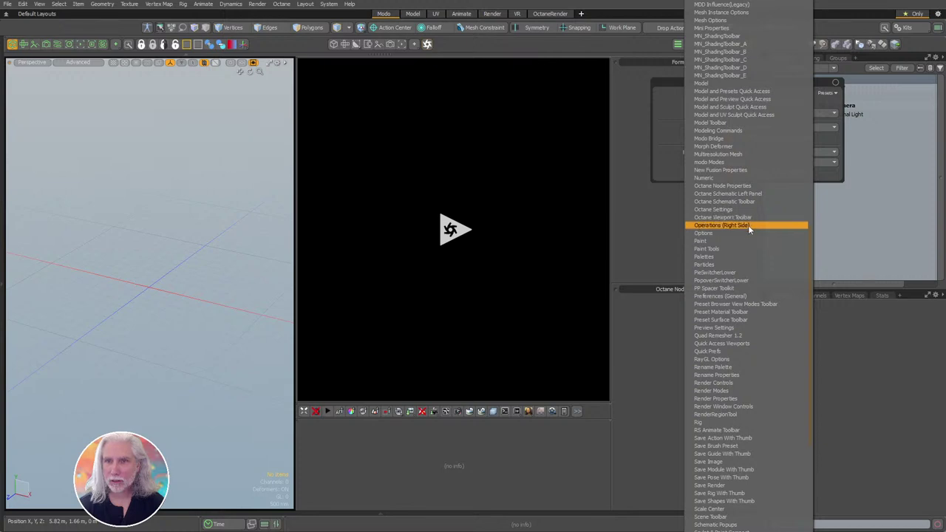
click(740, 202)
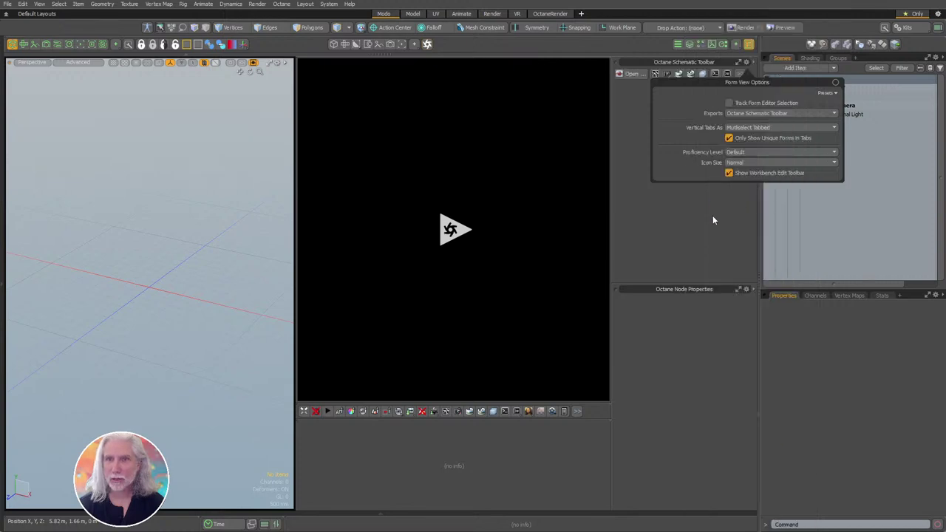
Switch the upper Form View's exported form to Octane Viewport Toolbar and check its choices for vertical tabs.
click(745, 114)
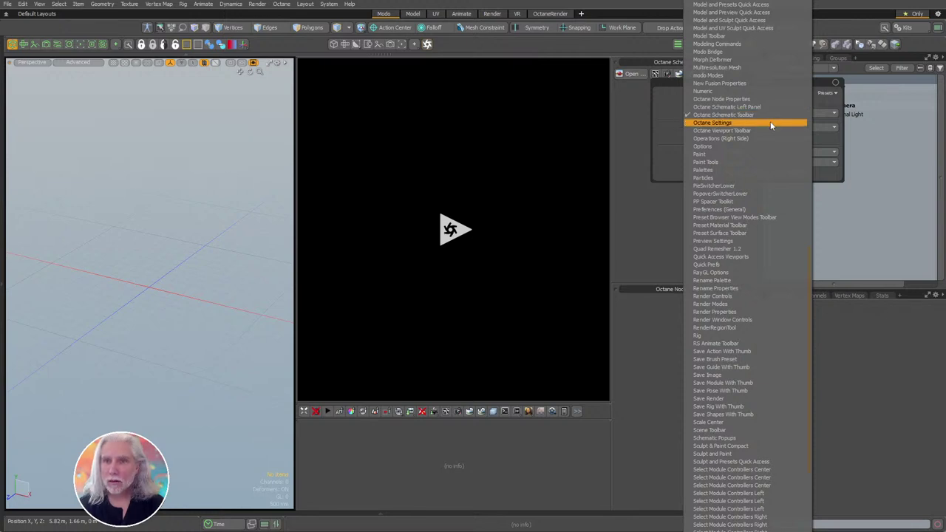
click(769, 130)
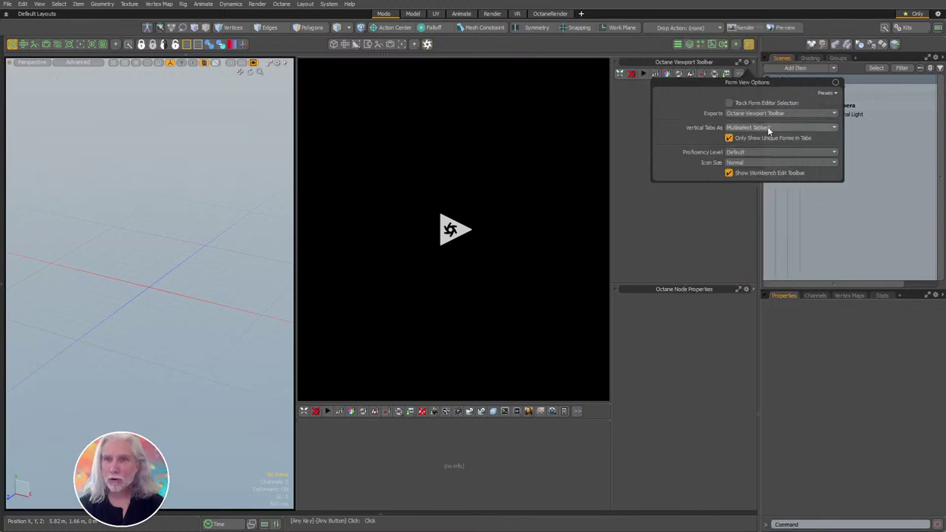
click(752, 128)
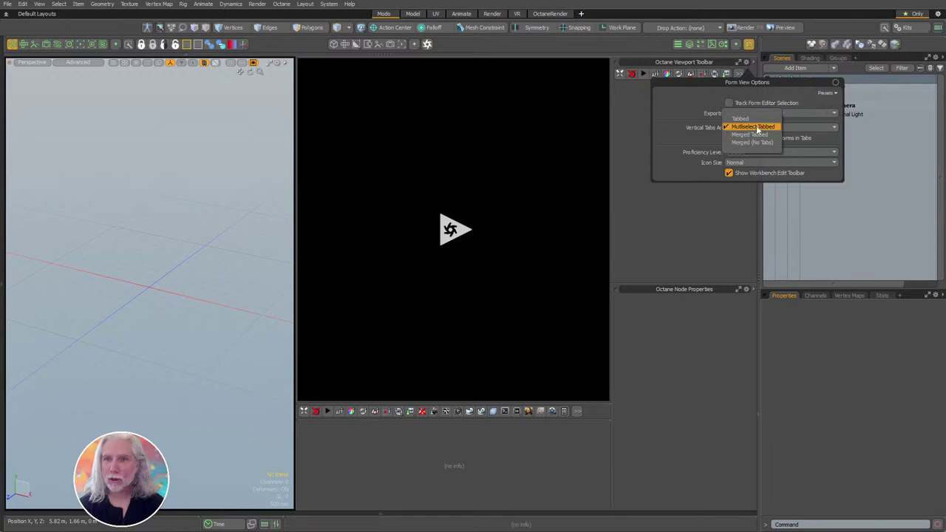
click(747, 124)
Set the upper Form View's exported form to Octane Schematic Left Panel and extend that panel downwards to show more Create Nodes entries.
click(758, 112)
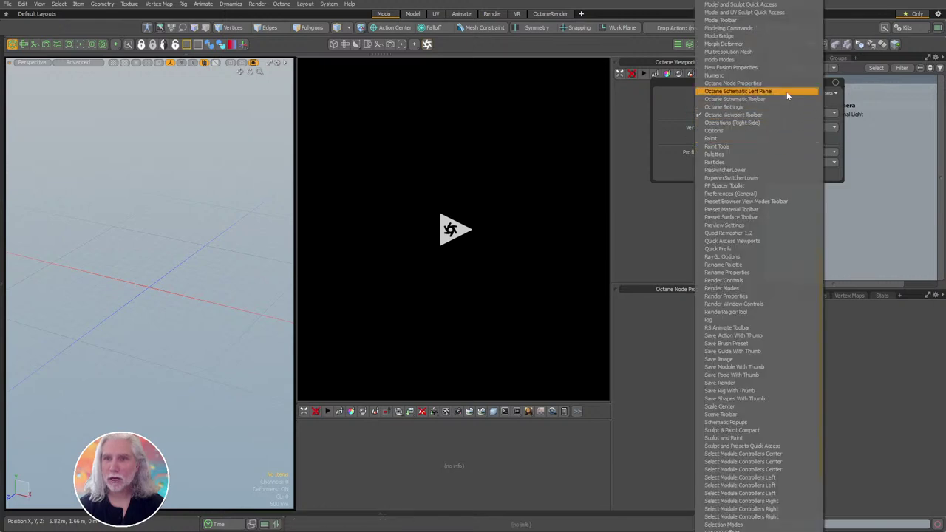
click(786, 90)
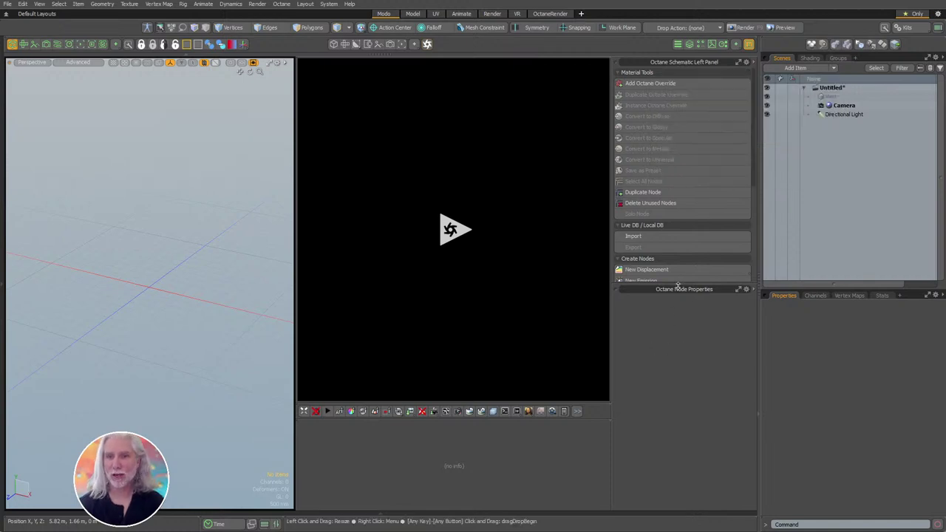
drag(677, 285, 686, 320)
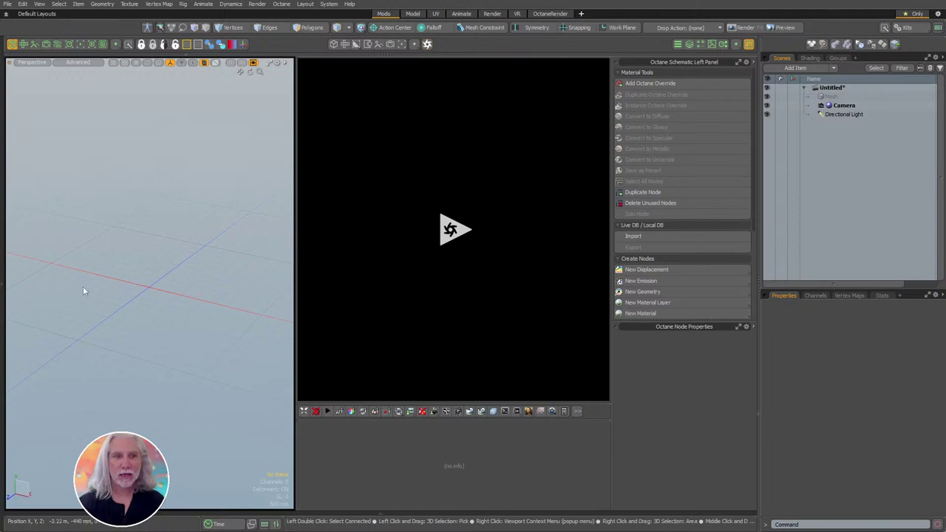
Add a unit cube from the temporarily shown modeling toolbox and switch the 3D viewport to the camera view.
click(4, 357)
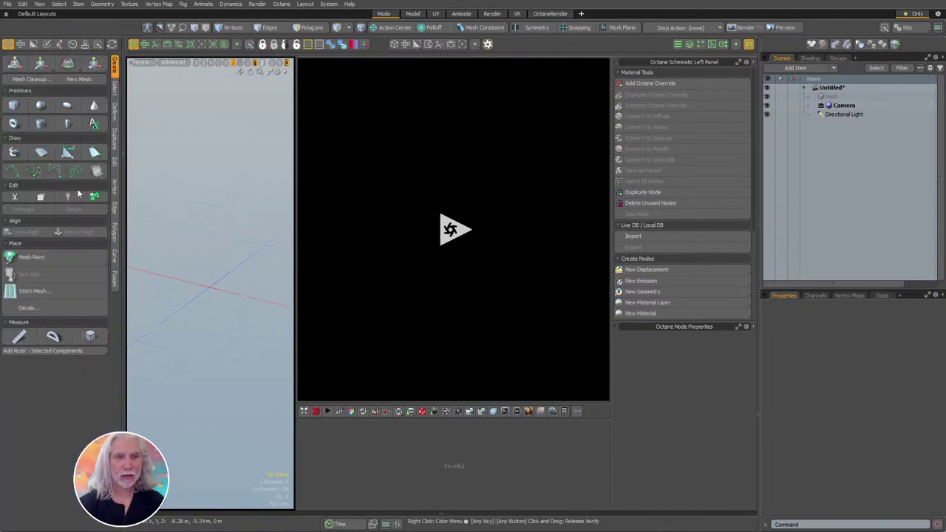
shift+click(15, 108)
key(slash)
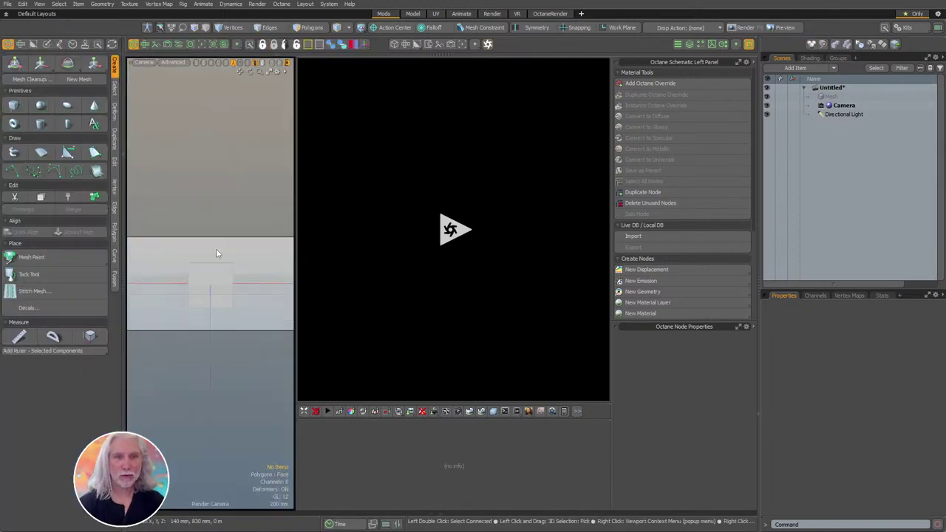
click(121, 388)
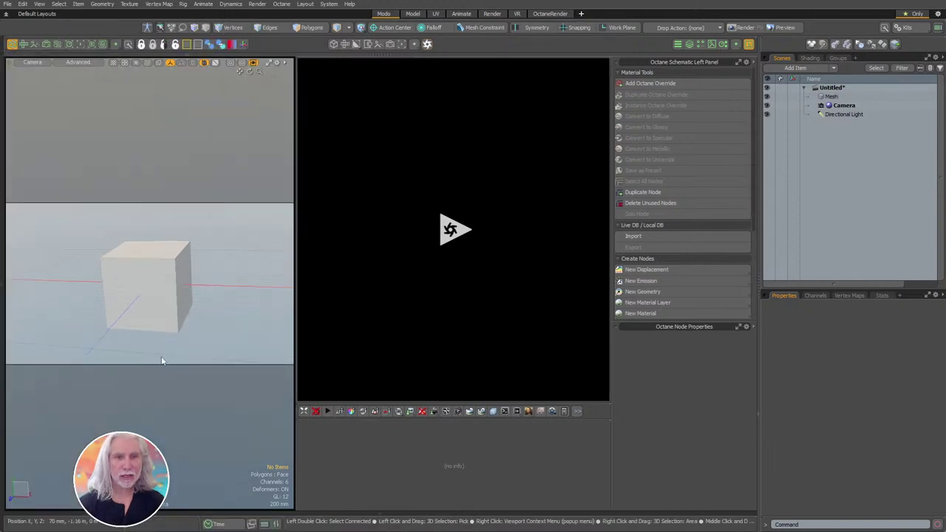
Subdivide all the cube's polygons with the Faceted method, convert the mesh to a subdivision surface and clear the selection.
key(3)
click(150, 293)
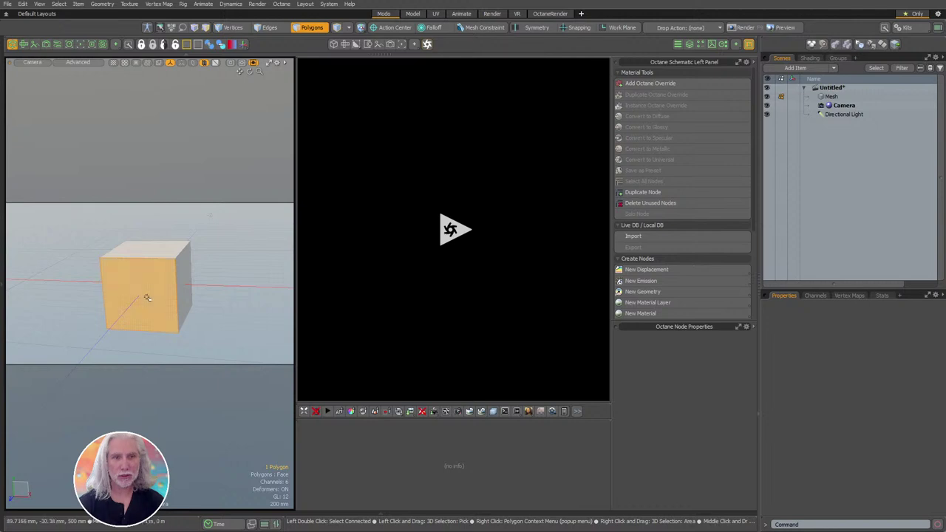
double_click(148, 296)
key(shift+d)
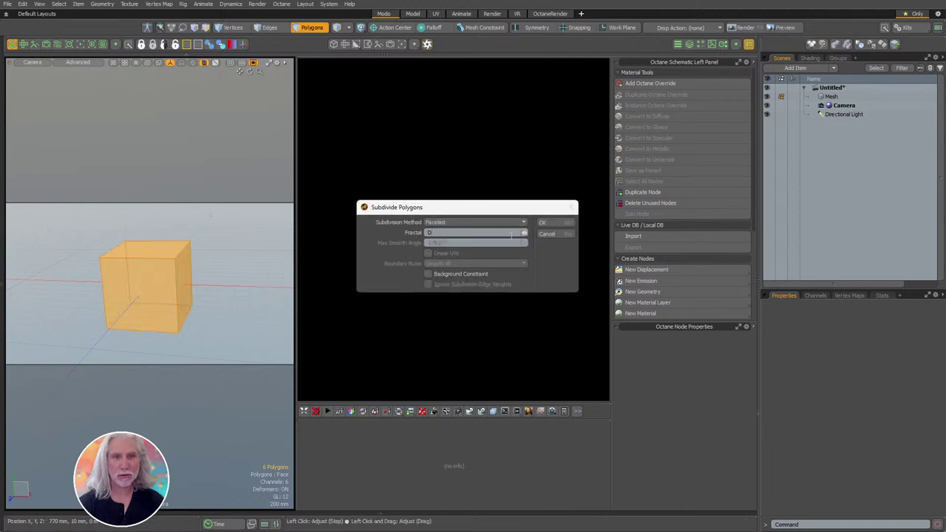
click(537, 223)
key(Tab)
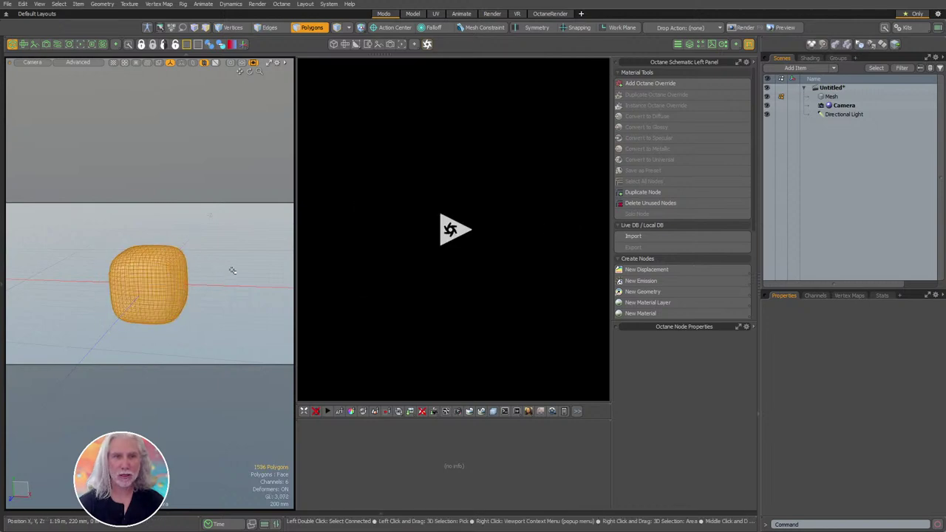
click(233, 271)
Frame the rounded cube at an angle through the camera and start the Octane render.
alt+drag(214, 269, 203, 279)
ctrl+alt+drag(202, 280, 237, 253)
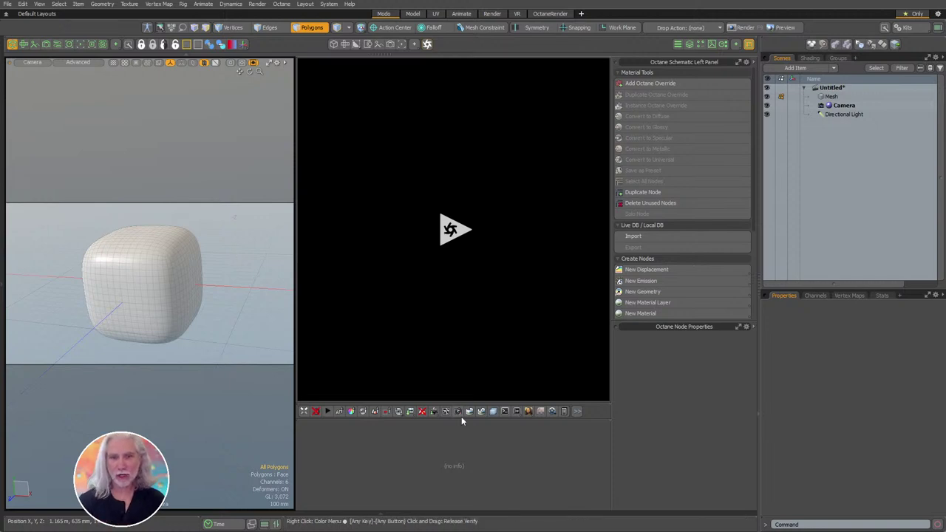
click(328, 410)
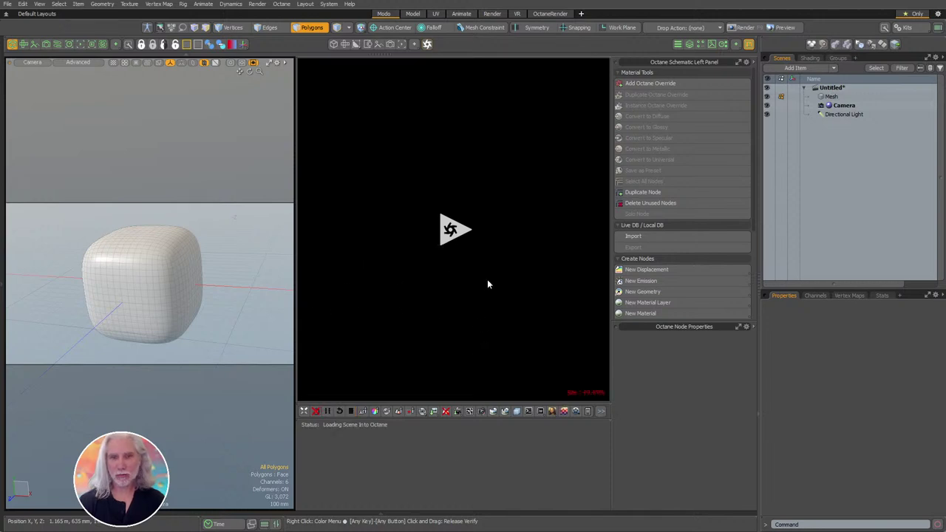
alt+drag(226, 274, 135, 263)
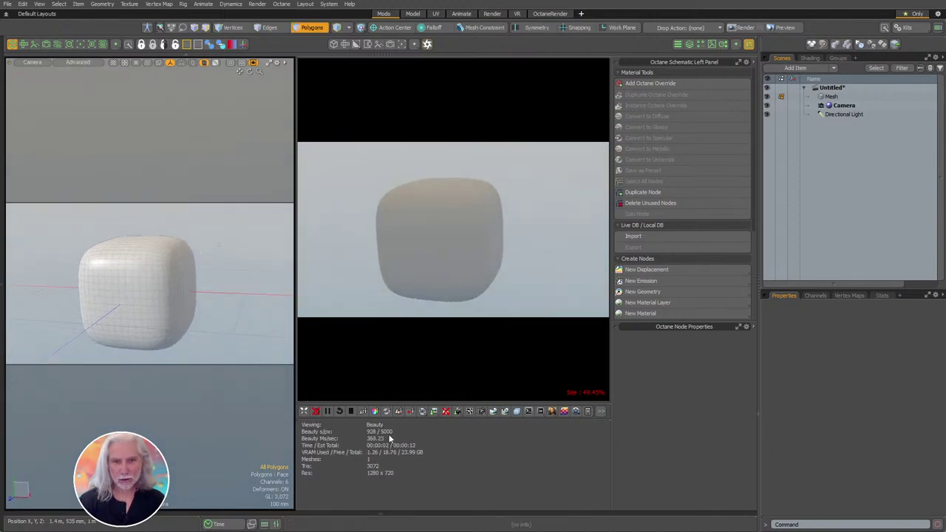
Shrink the log and toolbar strips below the Octane render to enlarge it, and narrow the item list column to widen the viewports.
drag(392, 418, 388, 480)
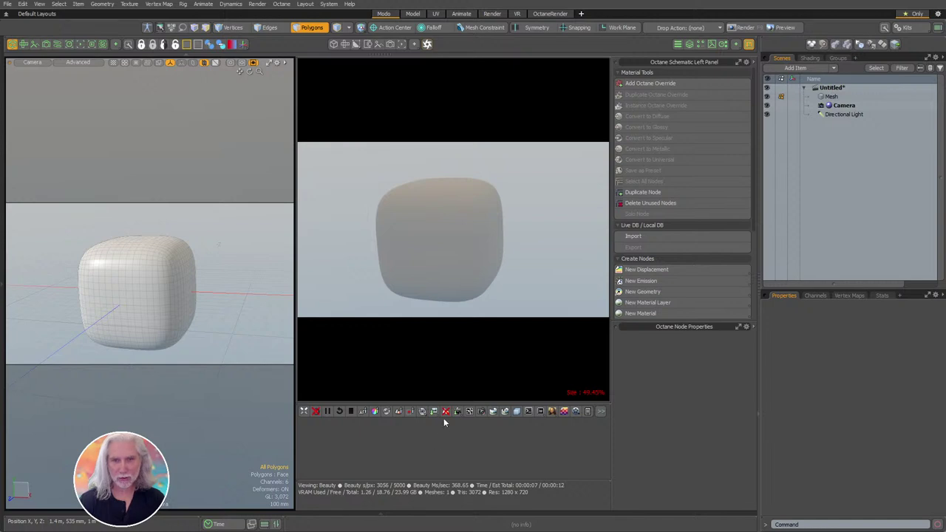
drag(446, 405, 439, 463)
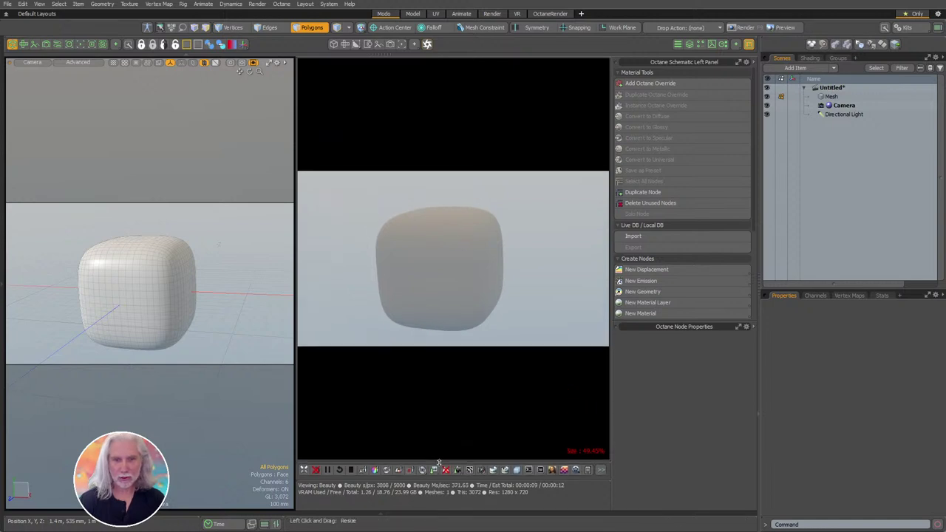
drag(759, 371, 790, 373)
drag(639, 402, 647, 402)
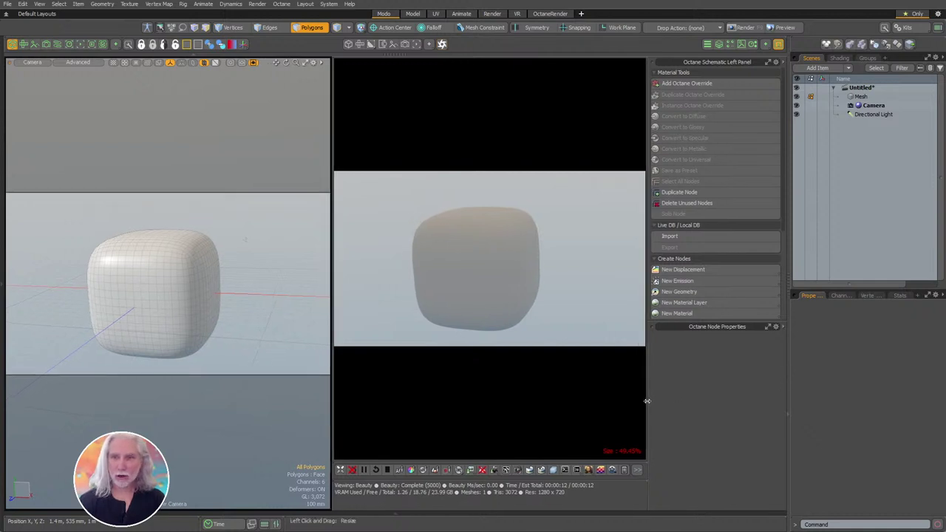
Adjust the camera's angle on the cube and stop the Octane render.
mouse_move(188, 317)
alt+mouse_down()
mouse_move(228, 311)
mouse_move(182, 321)
alt+mouse_up()
mouse_move(247, 274)
alt+mouse_down()
mouse_move(288, 267)
mouse_move(247, 274)
alt+mouse_up()
click(388, 470)
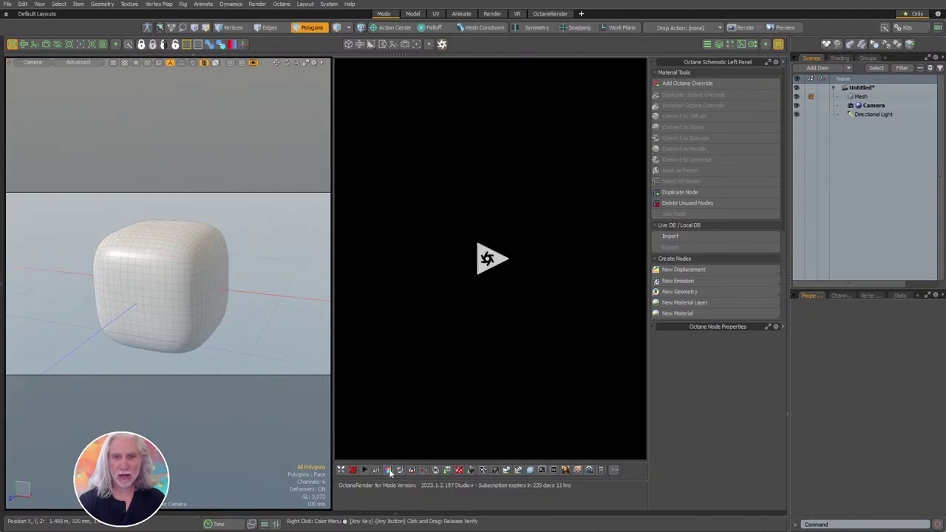
Hide the 3D viewport and start the Octane render in the widened render view.
click(12, 44)
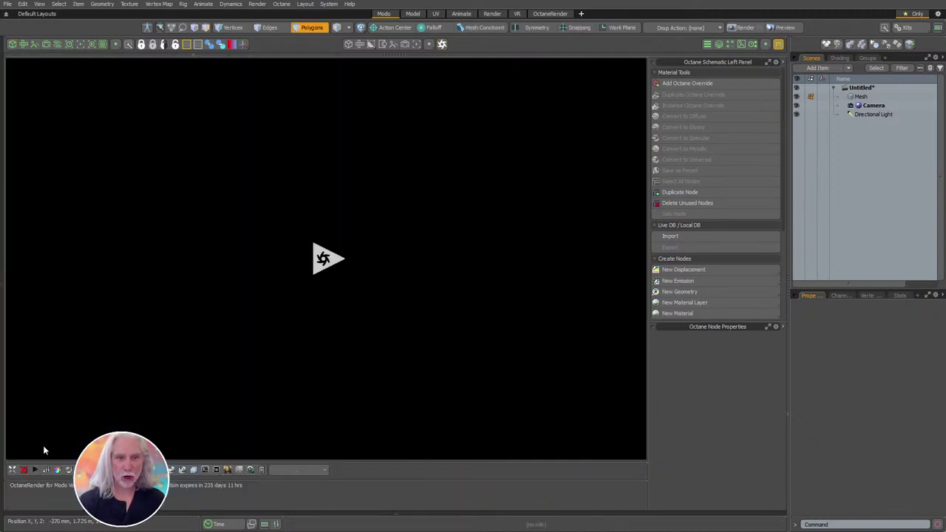
click(34, 470)
click(34, 470)
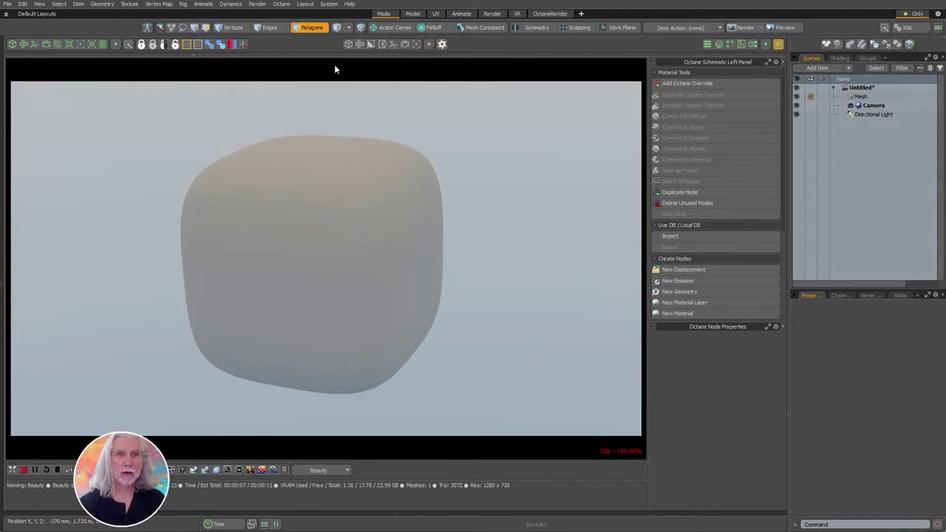
Show the 3D viewport again, restart the Octane render and center the rendered cube in its view.
click(11, 43)
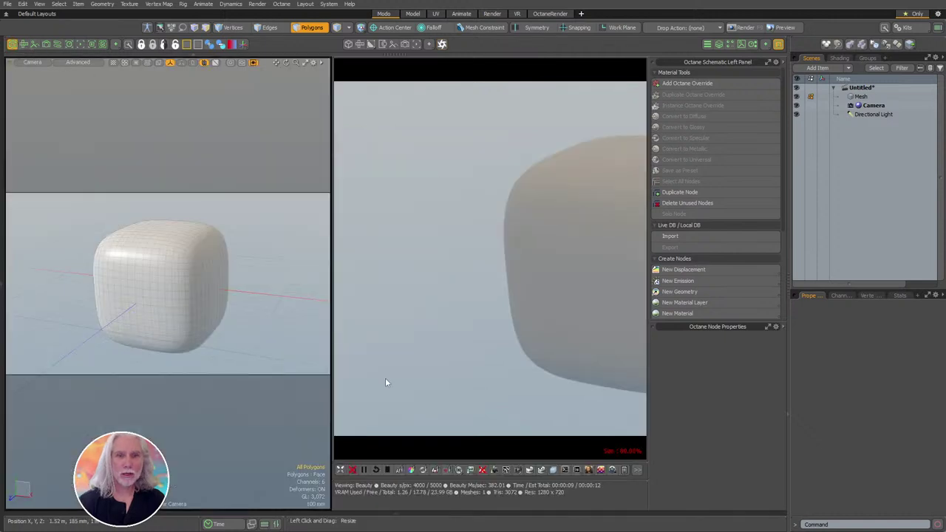
click(385, 470)
click(363, 470)
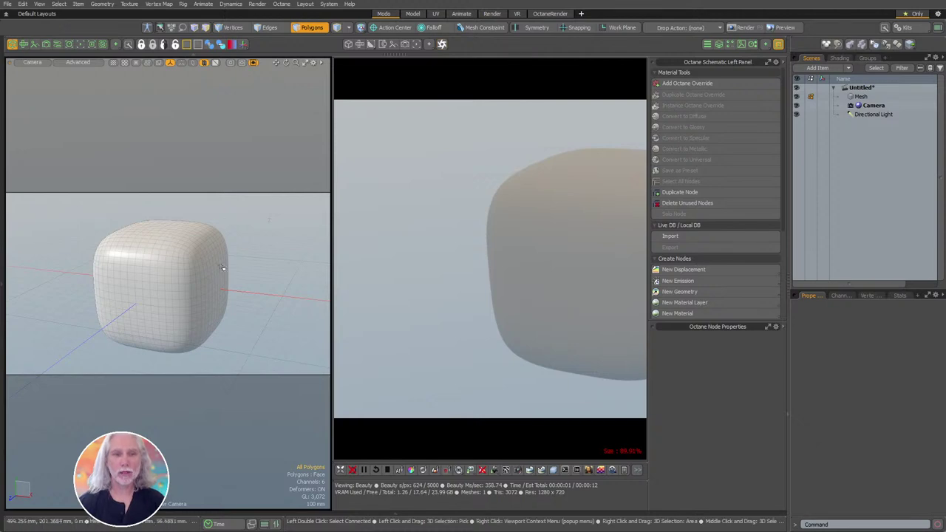
drag(577, 283, 472, 268)
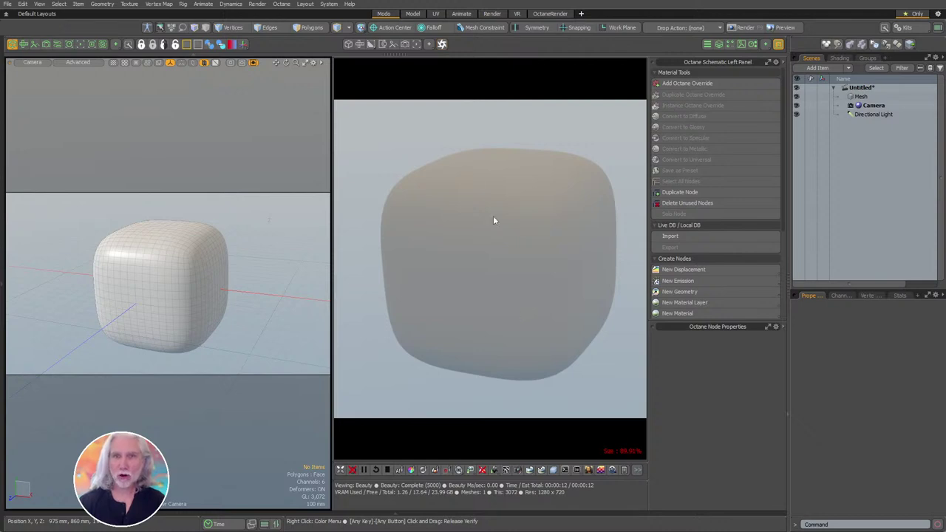
Open the Form Editor and pick the Custom A viewport toggle from the interface to edit its form control.
click(329, 4)
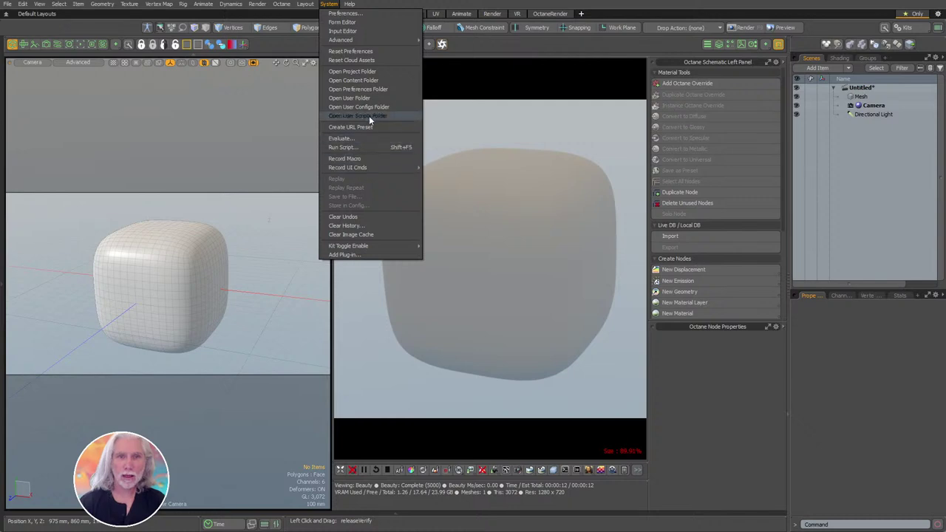
click(355, 22)
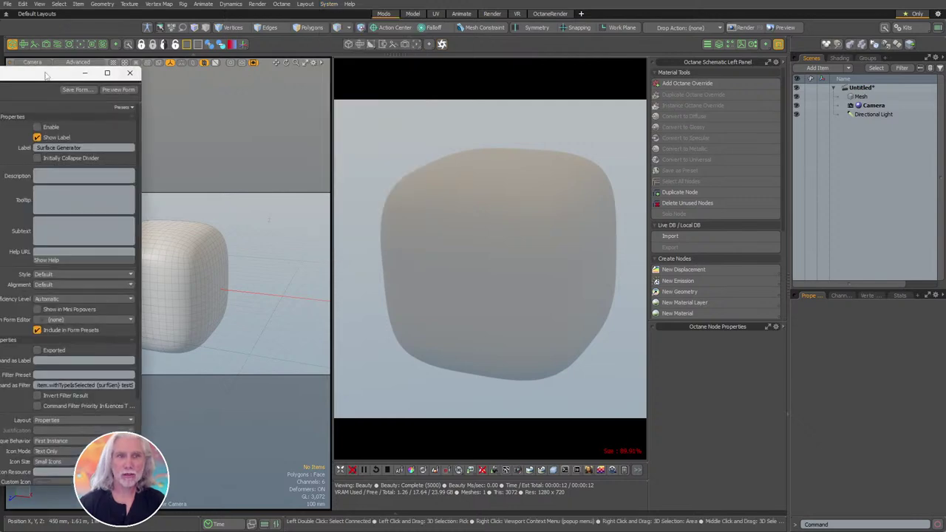
drag(46, 75, 393, 70)
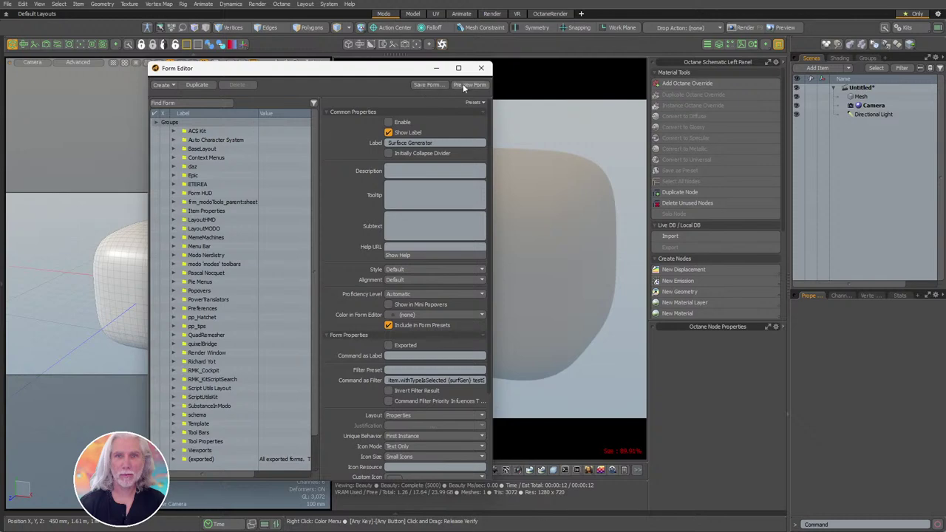
click(204, 104)
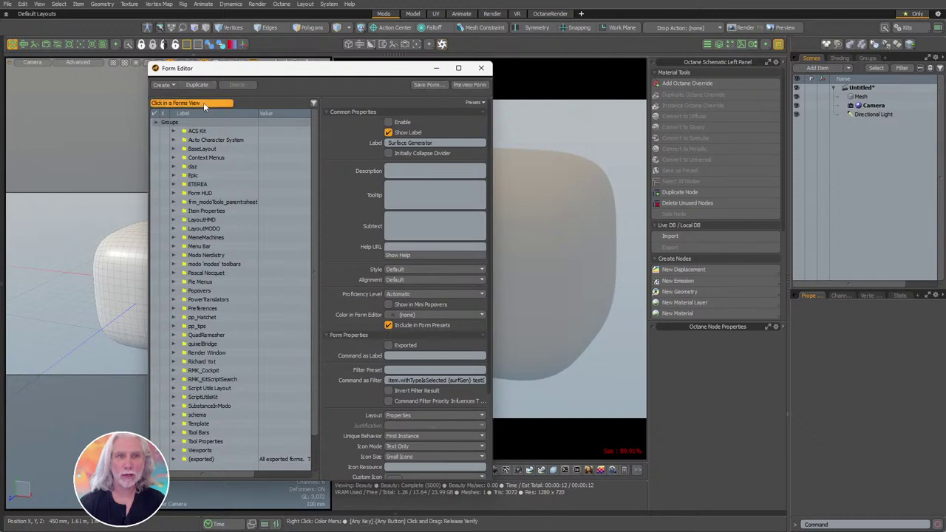
click(780, 45)
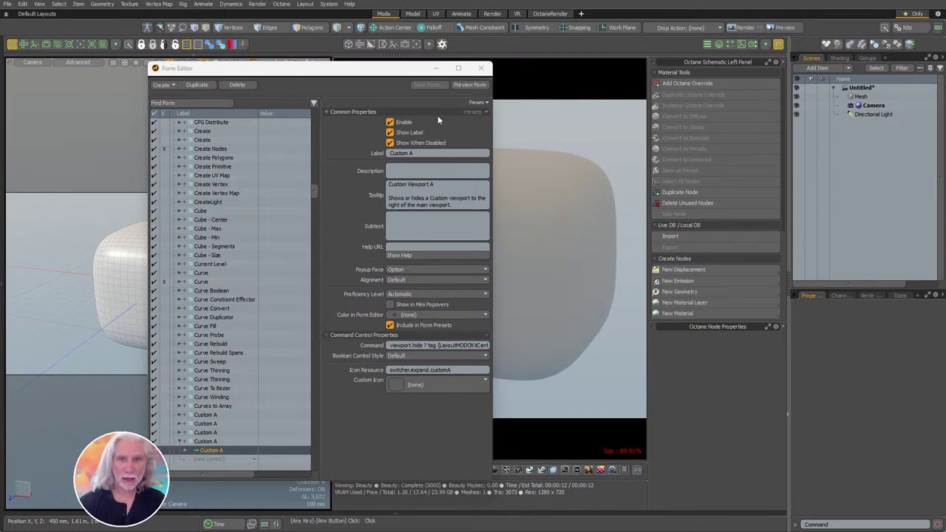
Browse for a custom icon image for the Custom A control in the Projects drive's MODO Content > Content > Kits folder.
click(417, 384)
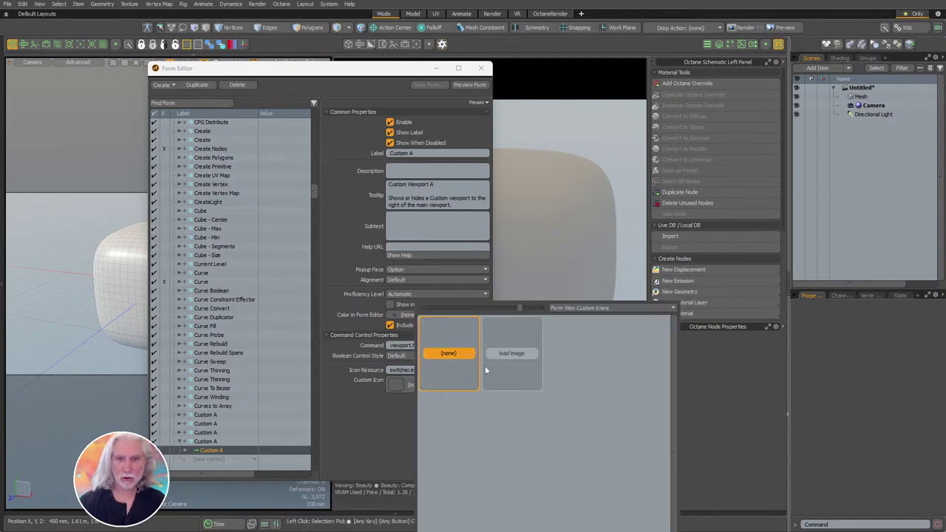
click(510, 353)
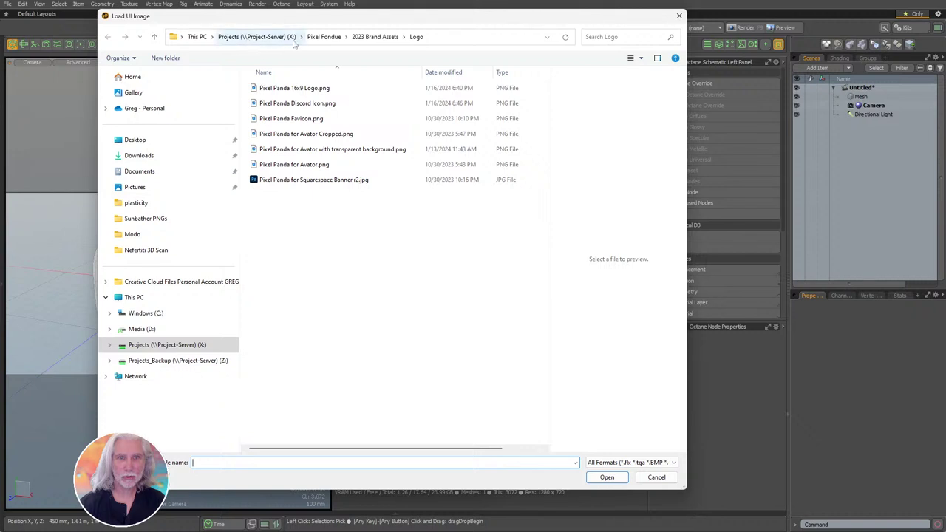
click(288, 37)
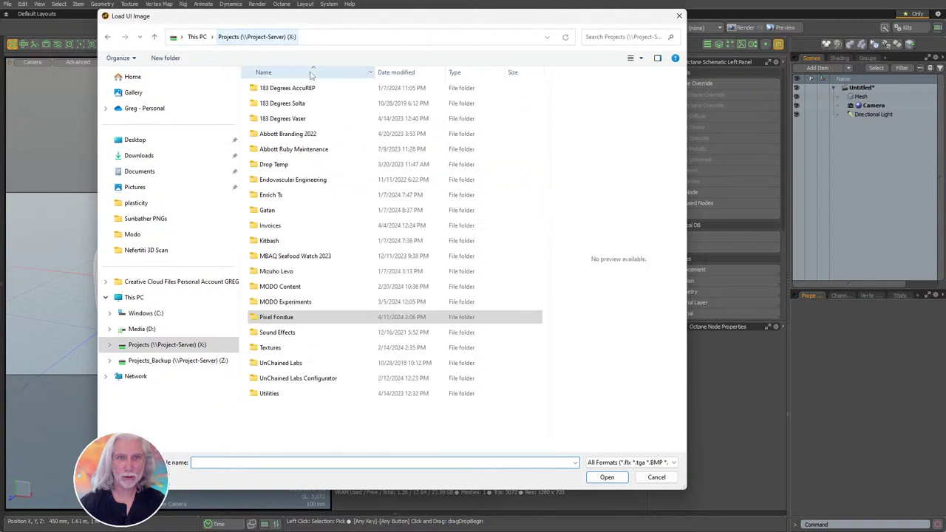
double_click(285, 287)
double_click(272, 88)
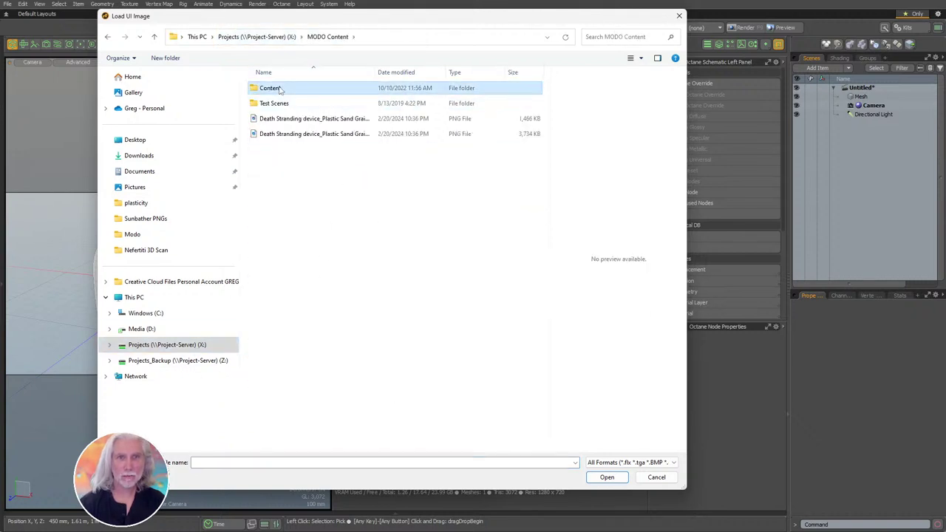
double_click(267, 87)
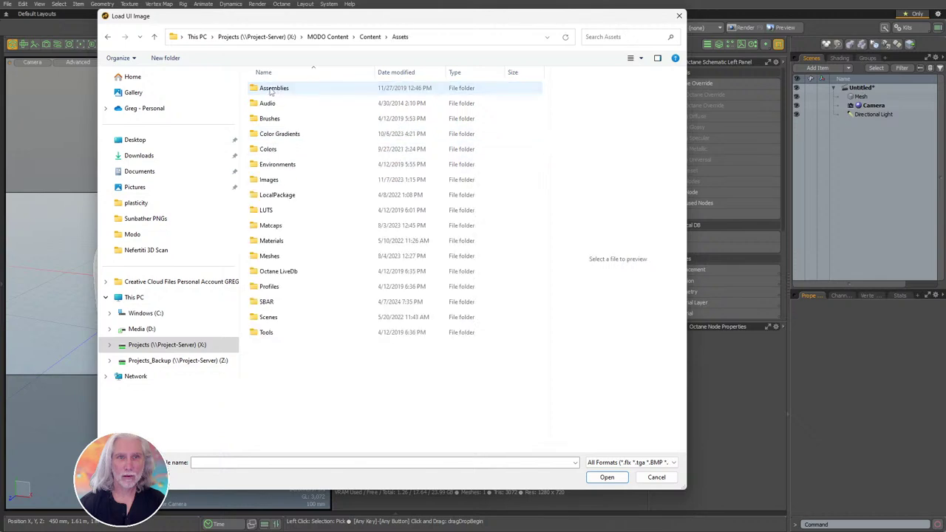
click(369, 37)
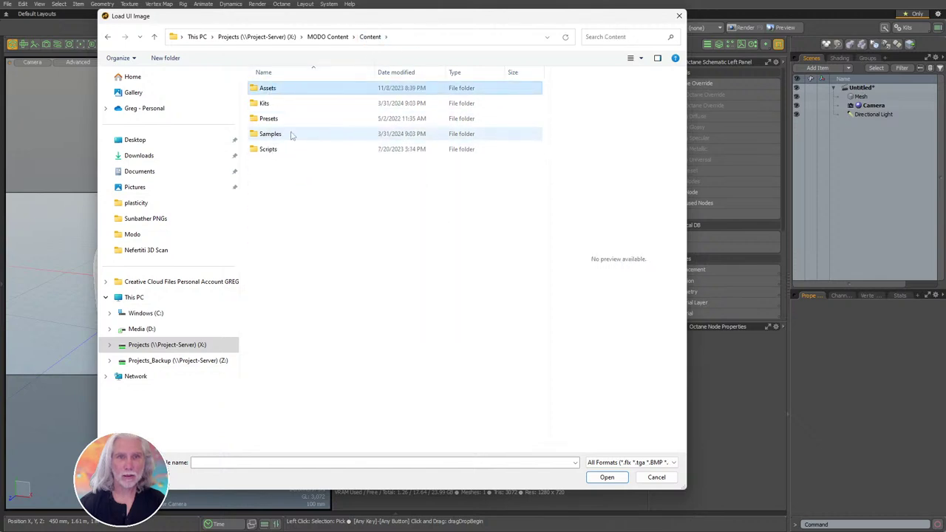
double_click(270, 103)
Load Octane+viewport+icon.png as the control's custom icon and close the Form Editor.
scroll(543, 317, down, 10)
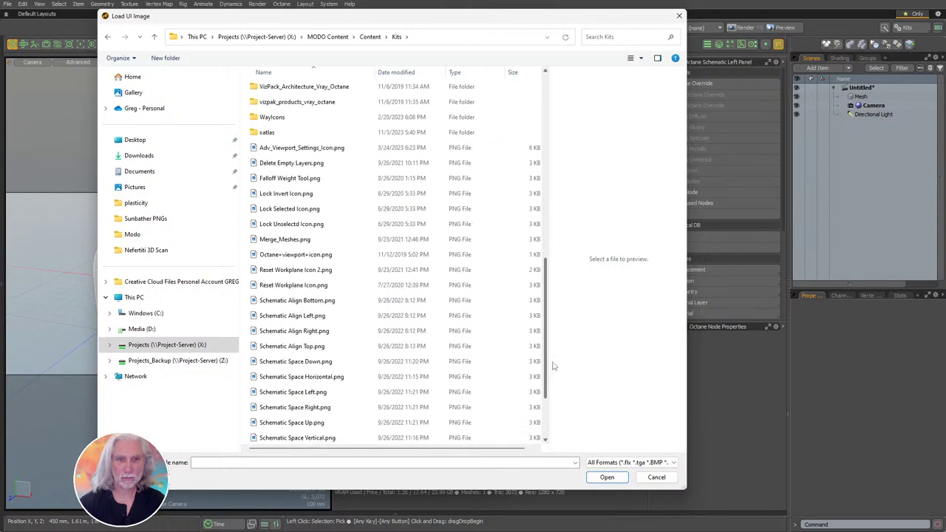
scroll(553, 365, up, 1)
scroll(556, 360, down, 3)
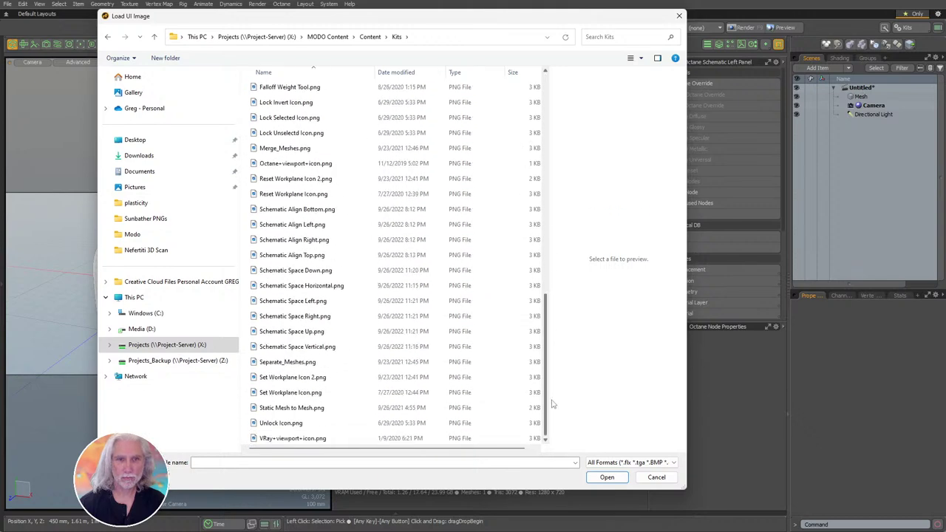
scroll(306, 206, up, 1)
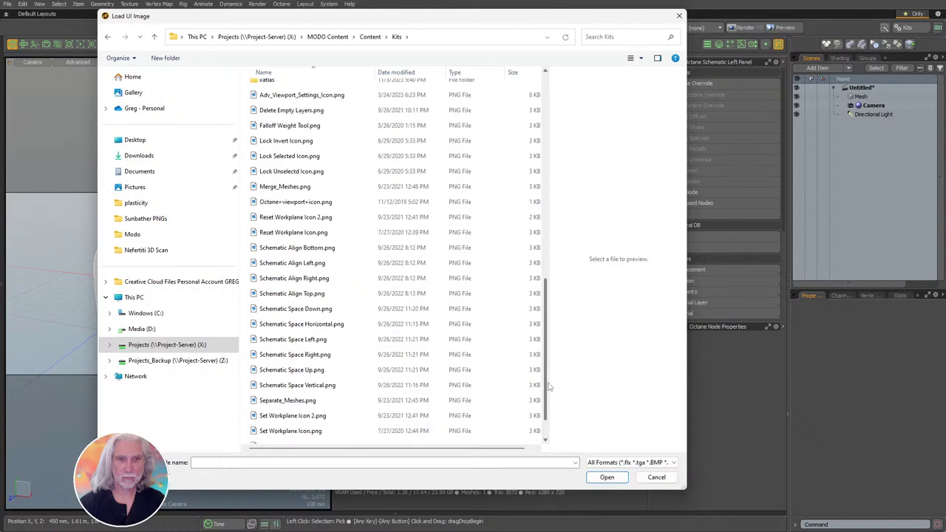
click(305, 201)
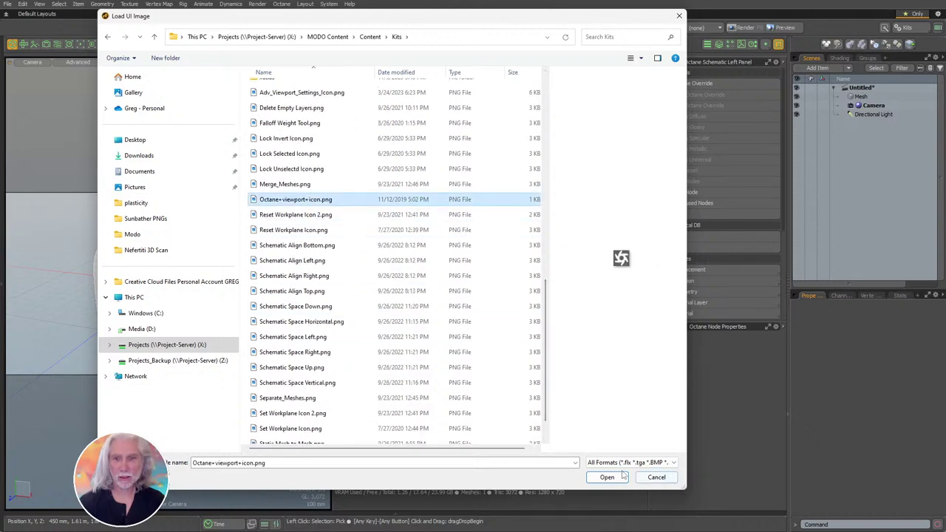
click(654, 478)
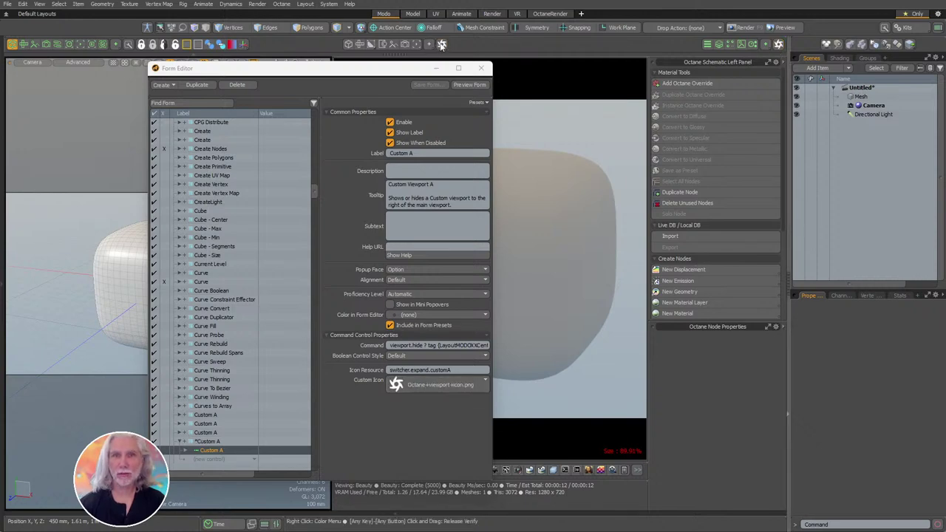
click(481, 68)
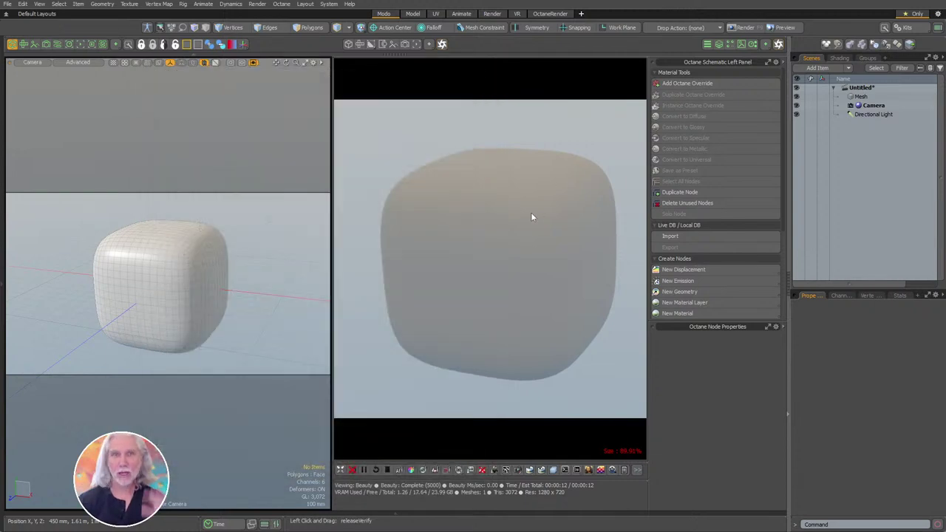
Save the Modo configuration and delete the rounded cube mesh from the scene.
click(7, 3)
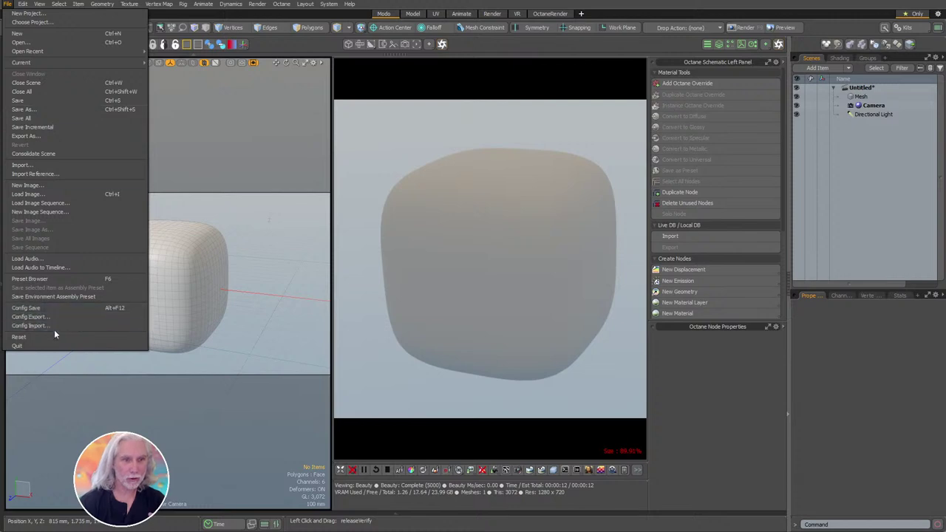
click(50, 308)
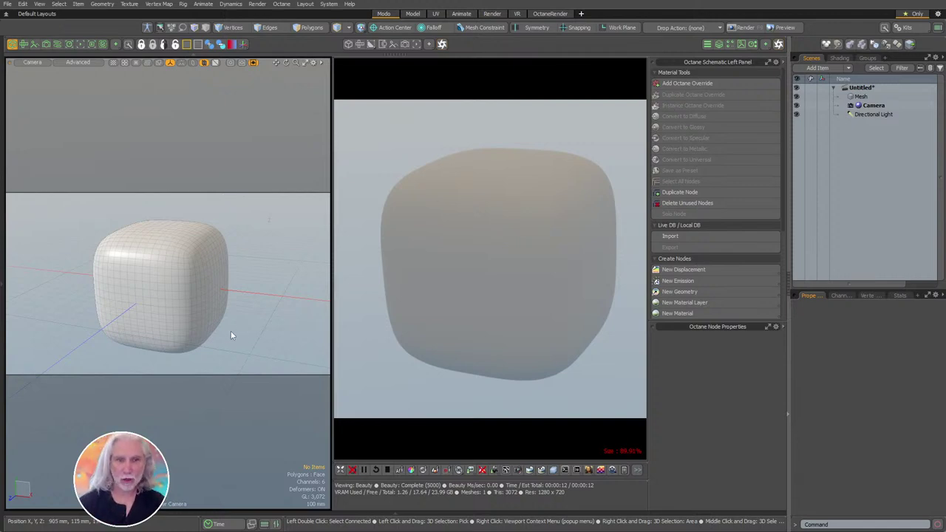
click(160, 306)
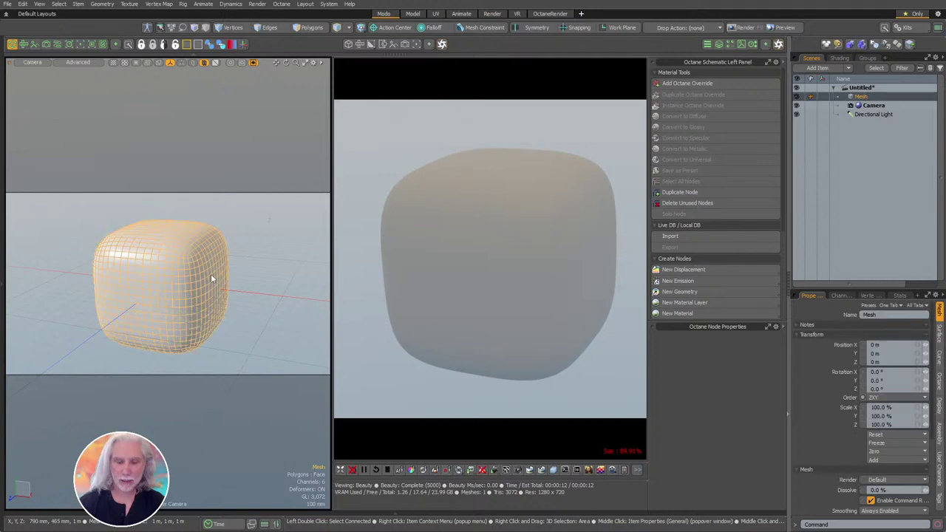
key(Delete)
click(664, 435)
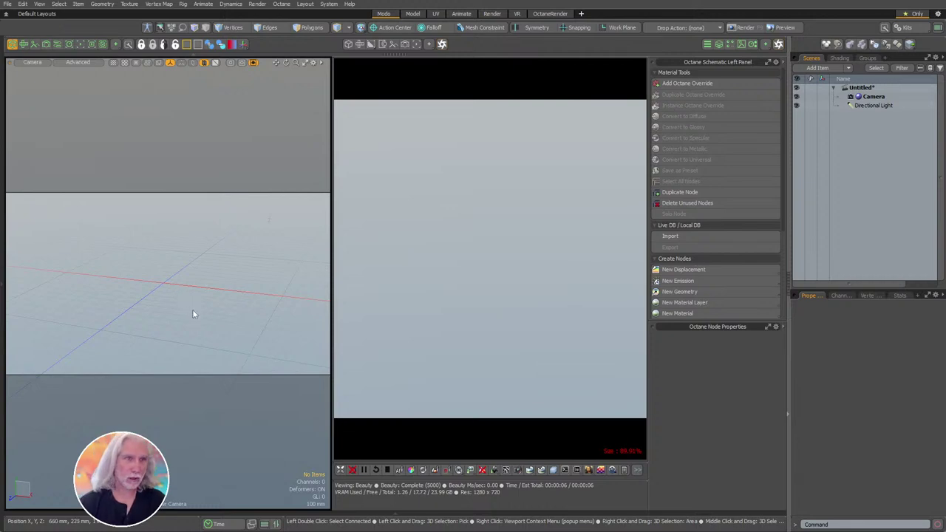
Hide the layout tab bar above the viewports and stop the Octane render.
click(5, 14)
key(ctrl)
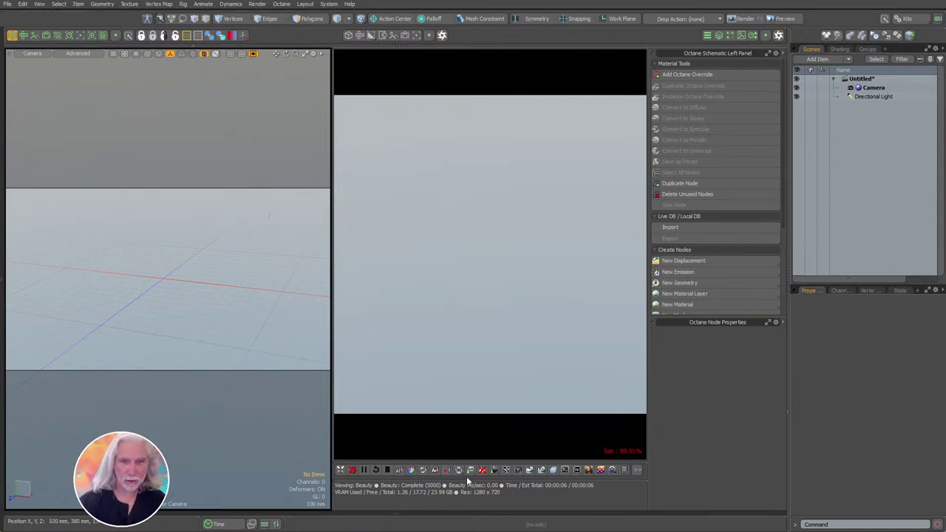
click(388, 469)
Load the Nefertiti.lxo scene from the Nefertiti 3D Scan folder and clear the selection on the bust.
key(ctrl+o)
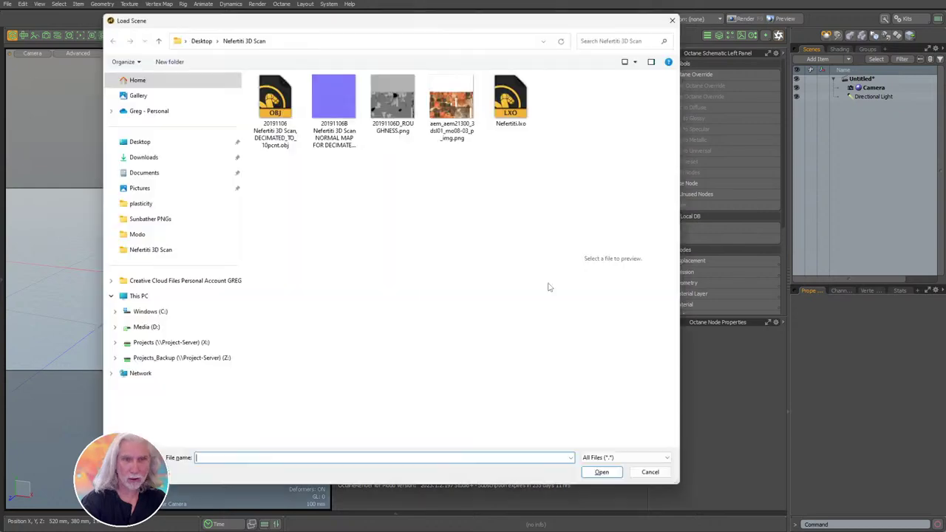
click(515, 95)
click(610, 480)
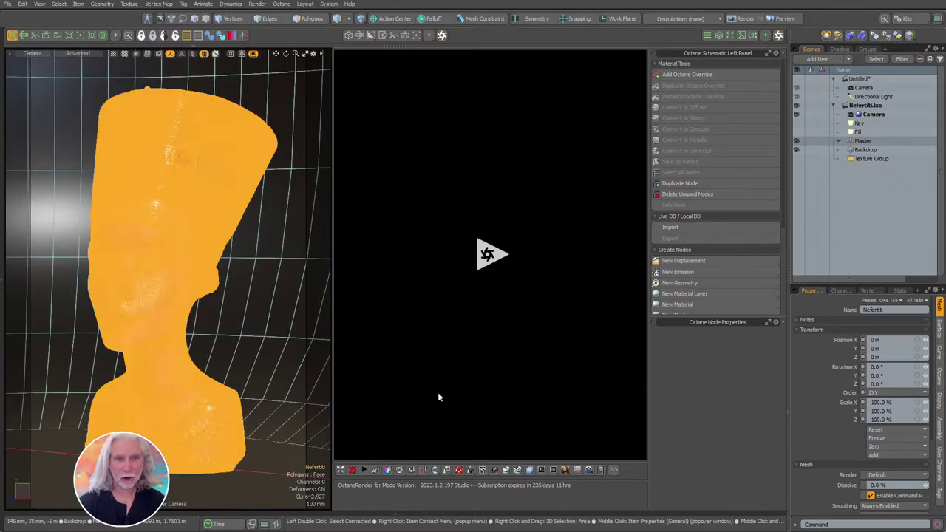
key(Escape)
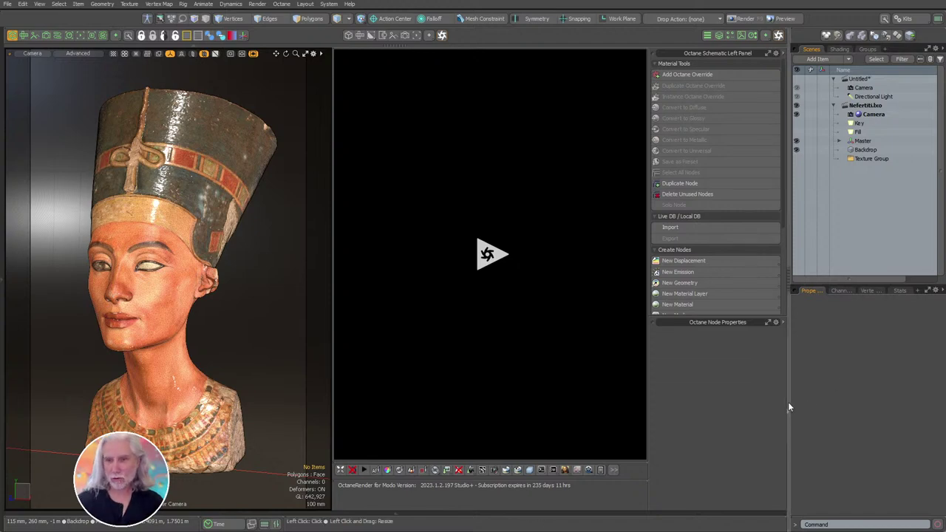
Narrow the item list and properties column slightly and collapse the Untitled scene in the item list.
drag(788, 402, 802, 405)
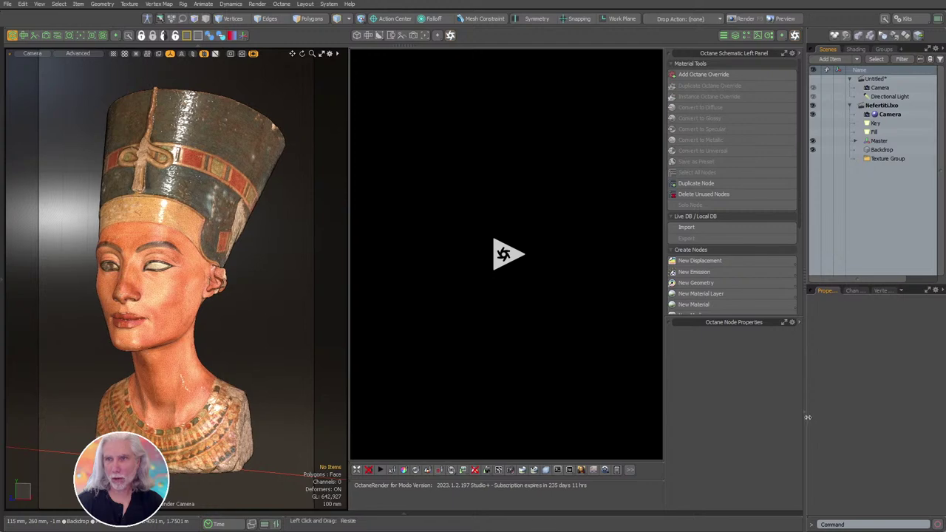
click(851, 79)
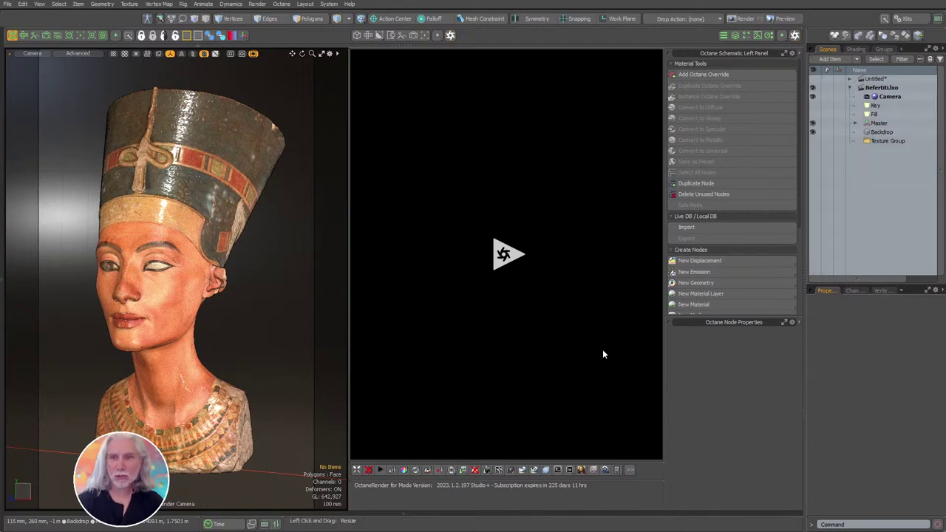
Show the Shader Tree and expand the Backdrop and Nefertiti material groups to examine their texture layers.
click(857, 48)
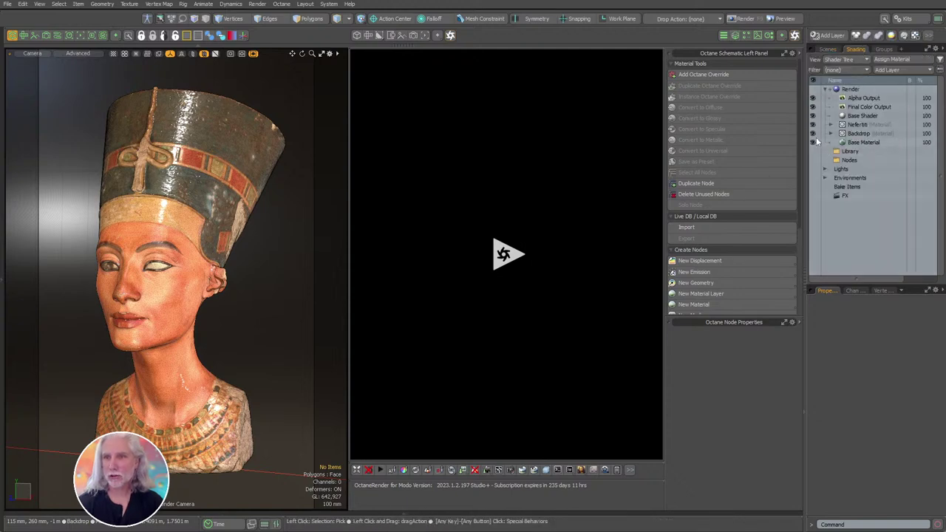
click(831, 133)
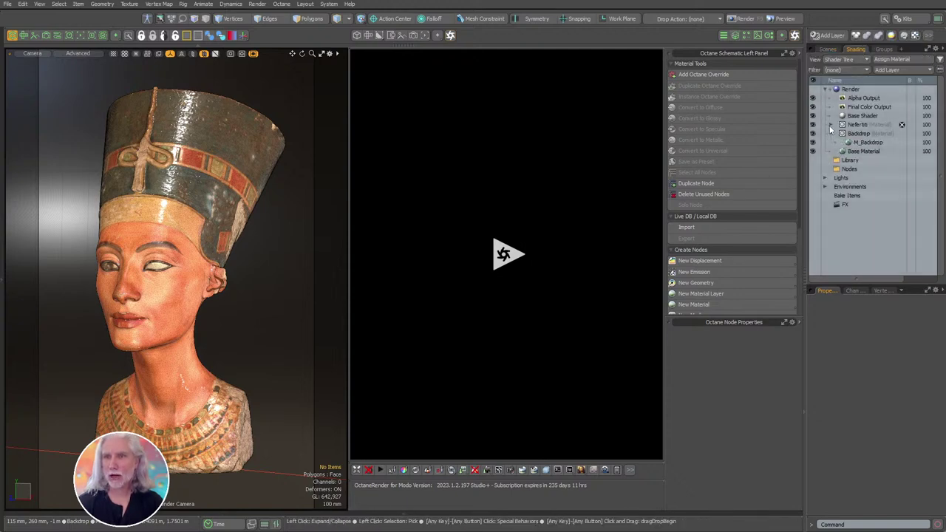
click(830, 125)
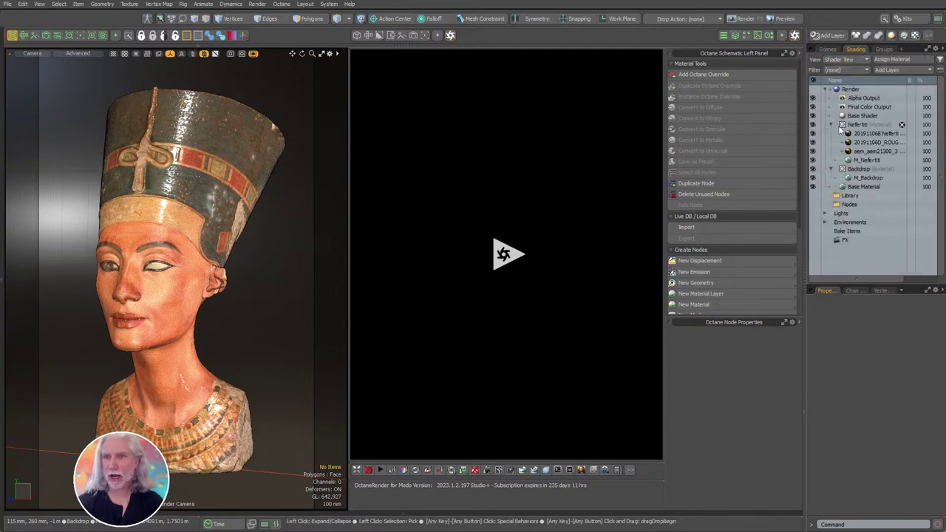
click(862, 151)
click(860, 142)
click(828, 143)
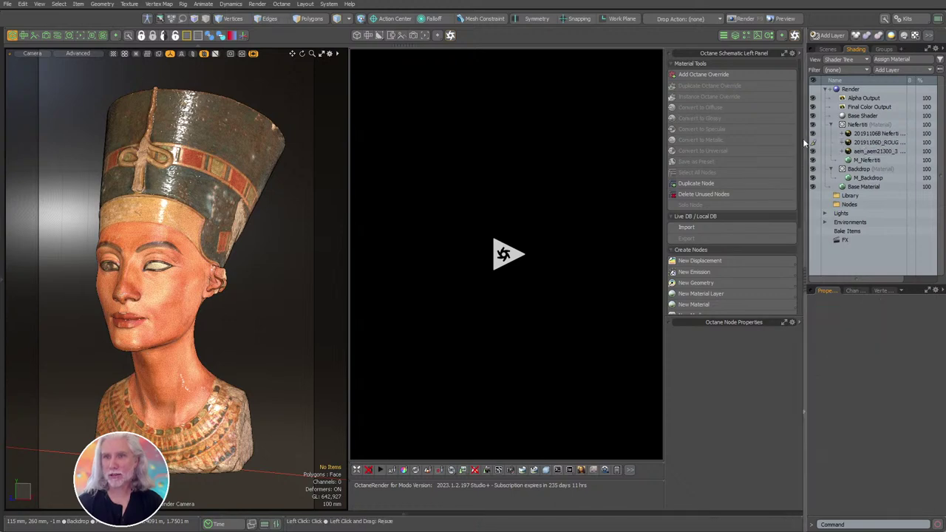
Show the image clips list beside the render view and replace it with the preset browser set to the Assets path.
click(757, 36)
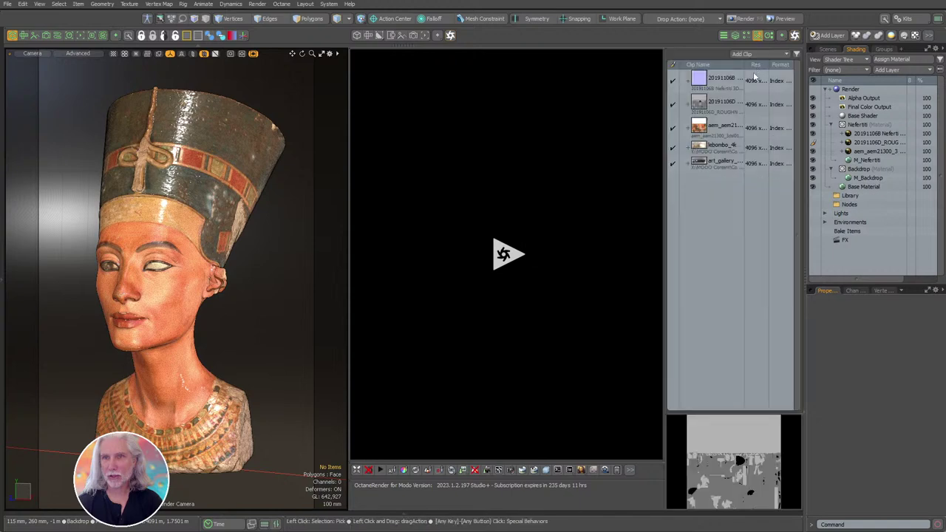
click(748, 37)
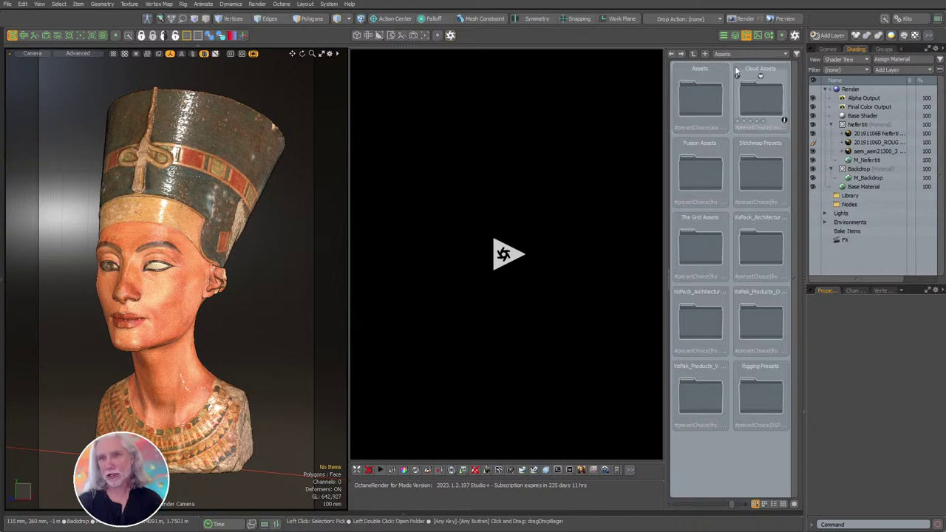
click(732, 54)
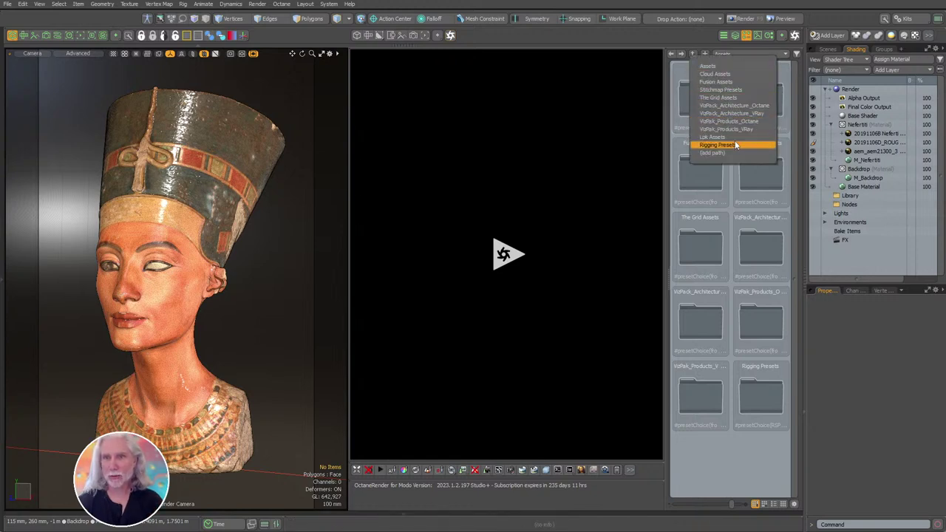
click(747, 65)
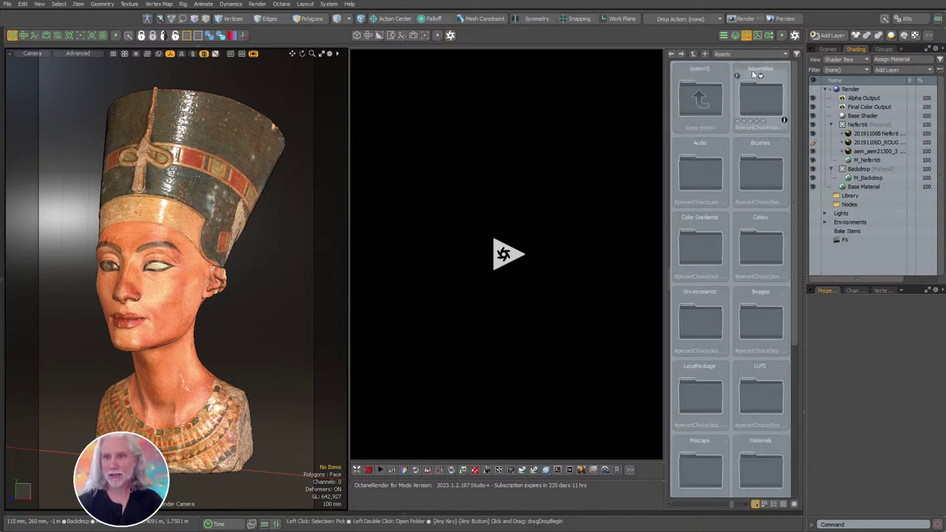
Open the preset folder Images > HDR > HDRI from Poly Haven and expand the Environments group in the Shader Tree.
double_click(769, 319)
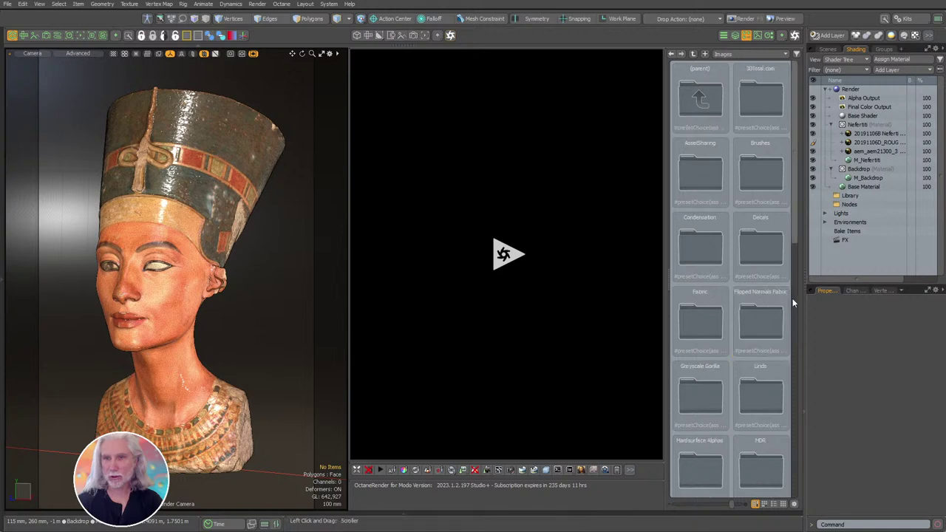
double_click(762, 452)
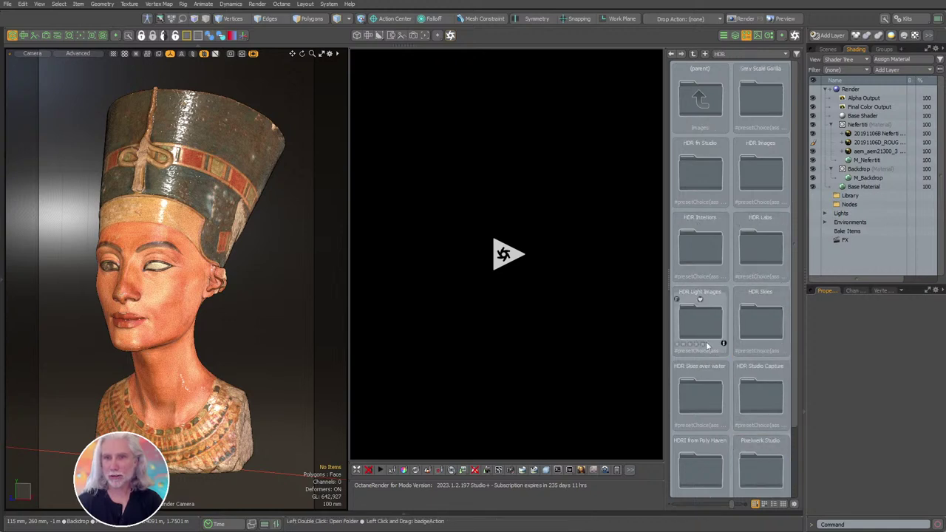
drag(794, 300, 808, 412)
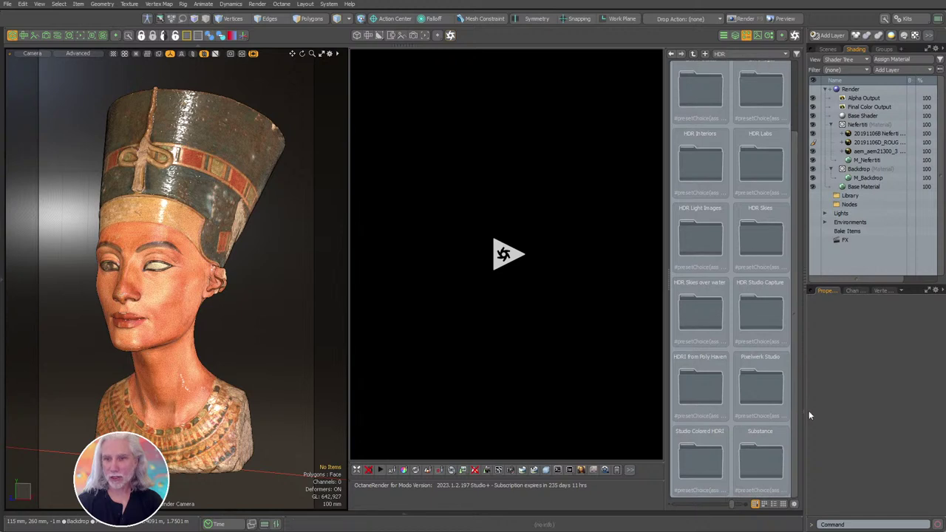
double_click(701, 393)
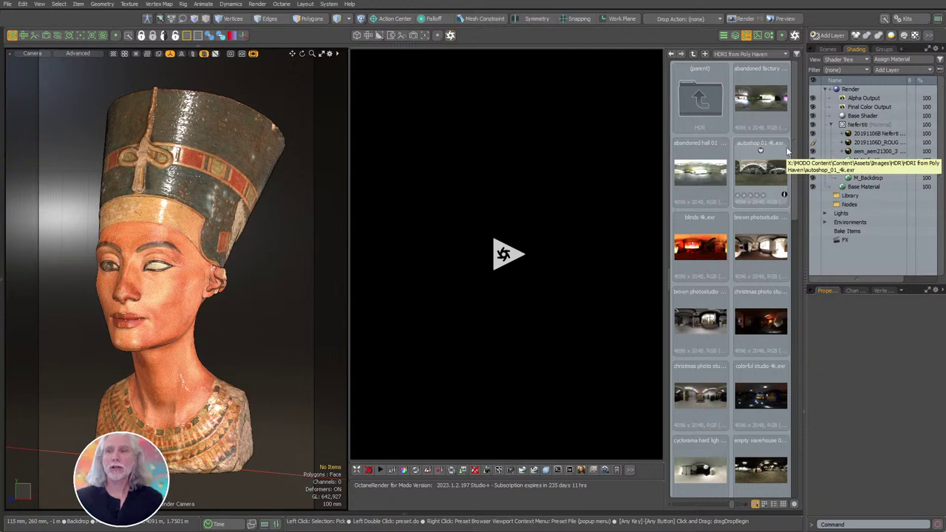
click(824, 221)
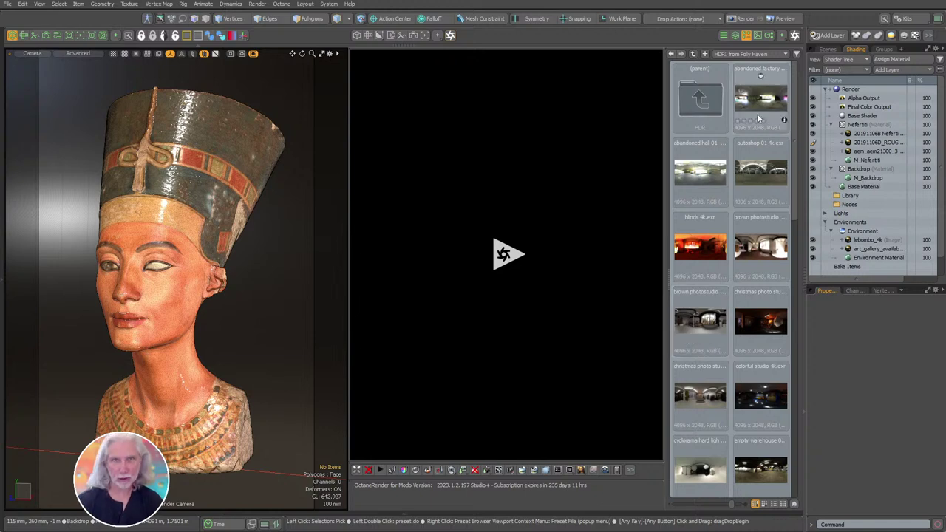
Show the Octane schematic tools instead of the preset browser and start an Octane render with the three Nefertiti image layers hidden.
click(795, 35)
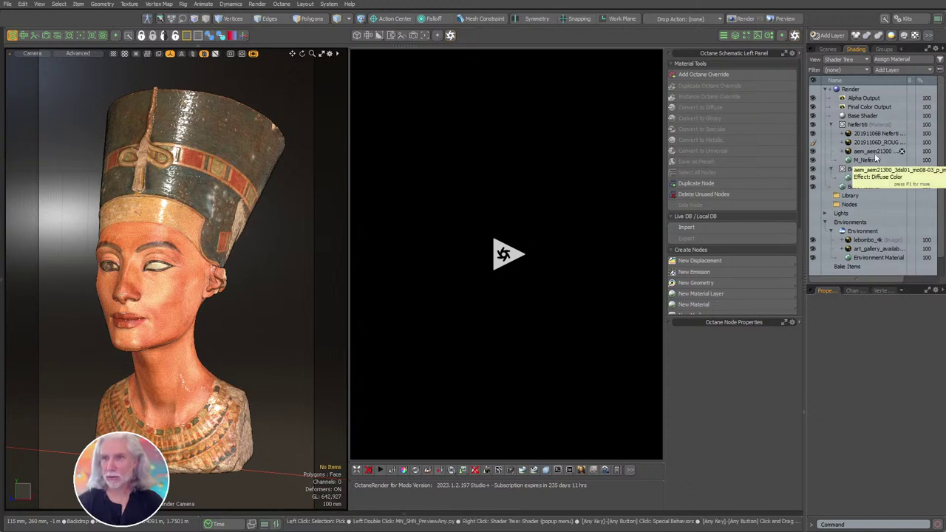
click(813, 133)
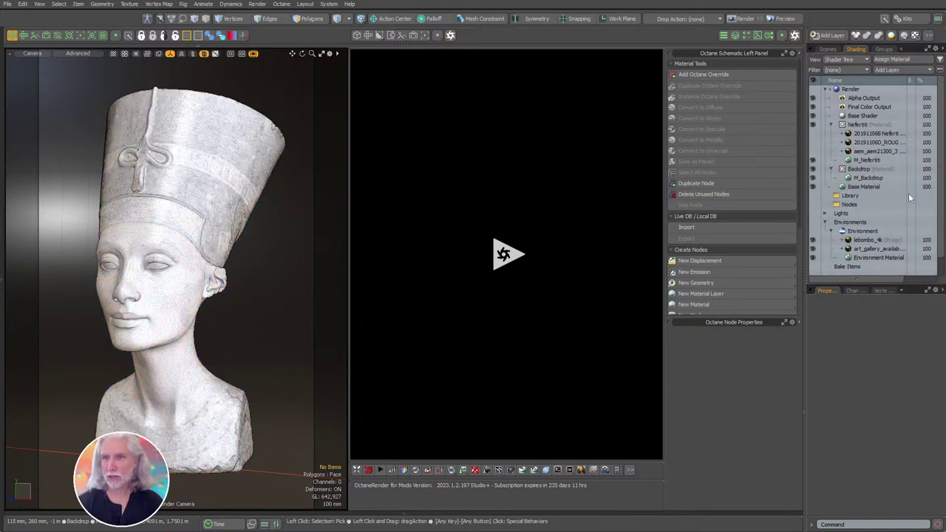
click(379, 470)
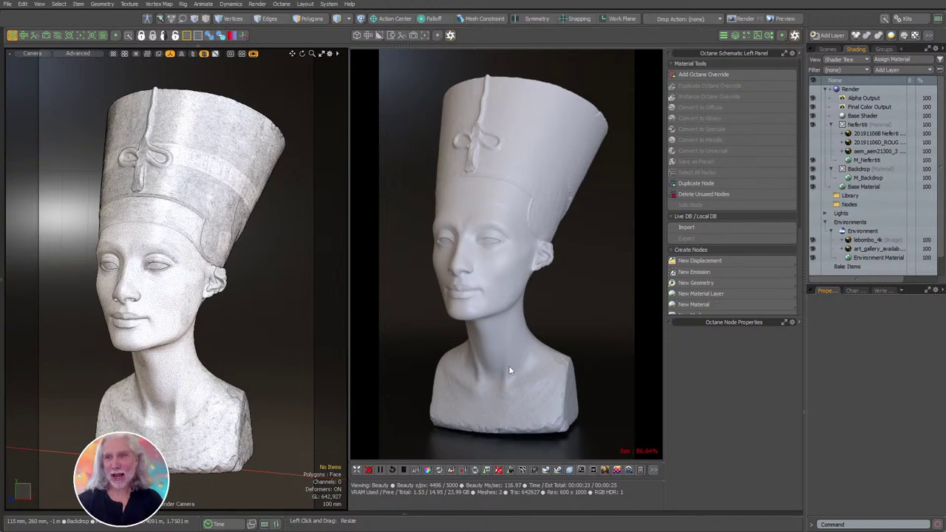
Test a roughness of 5% on the M_Nefertiti material and set it to 80%.
click(866, 159)
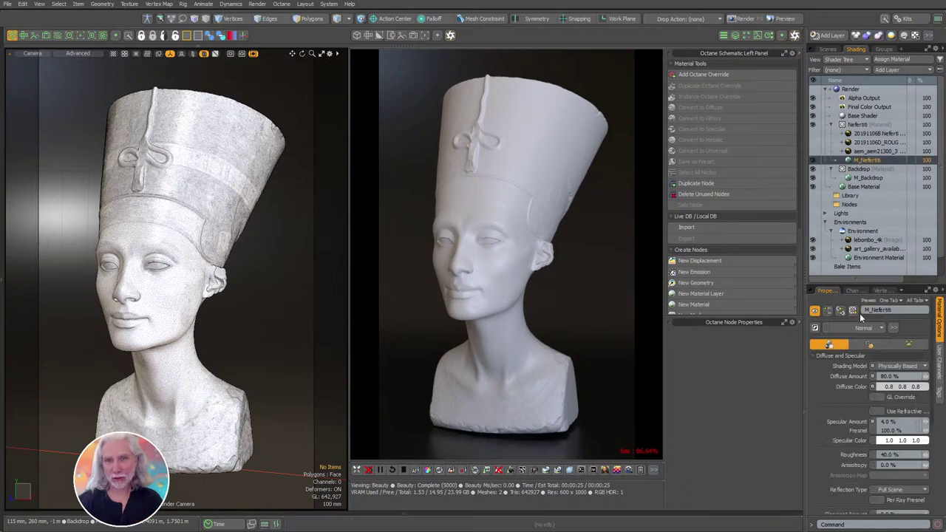
click(891, 454)
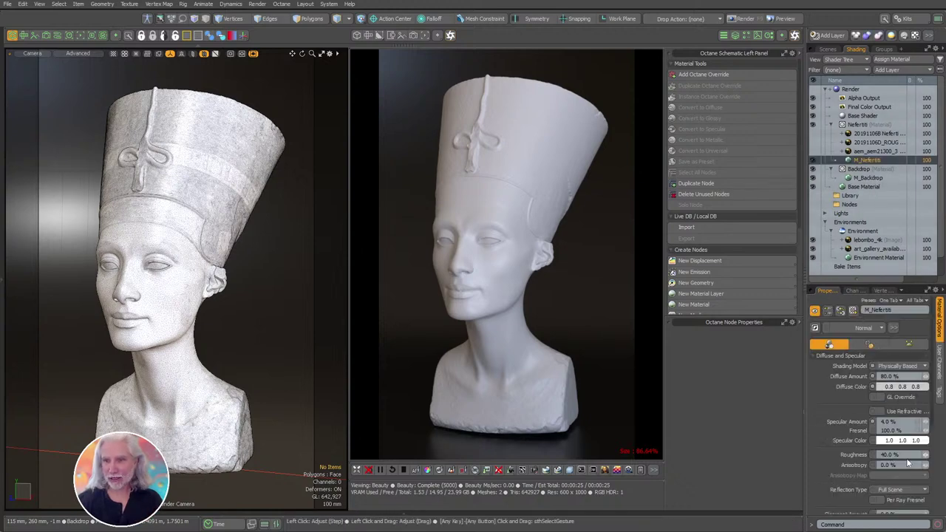
text(5)
key(Return)
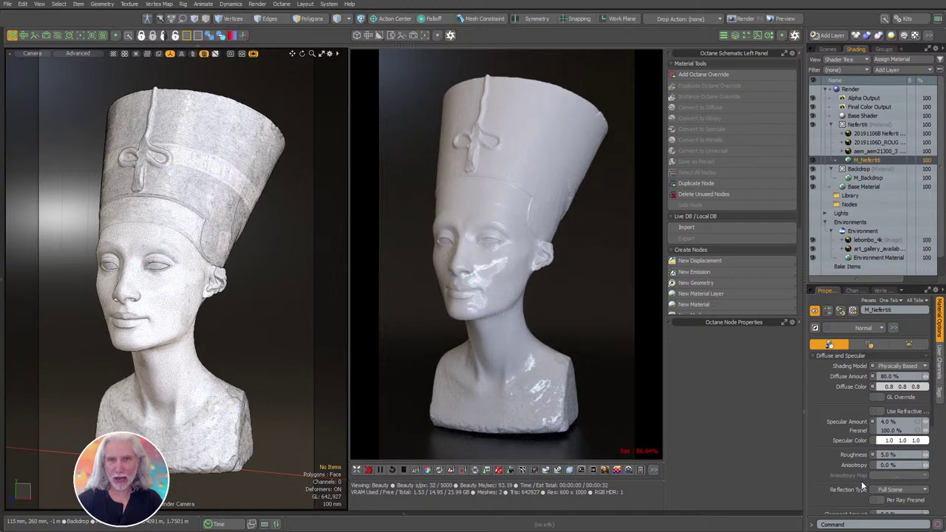
double_click(905, 453)
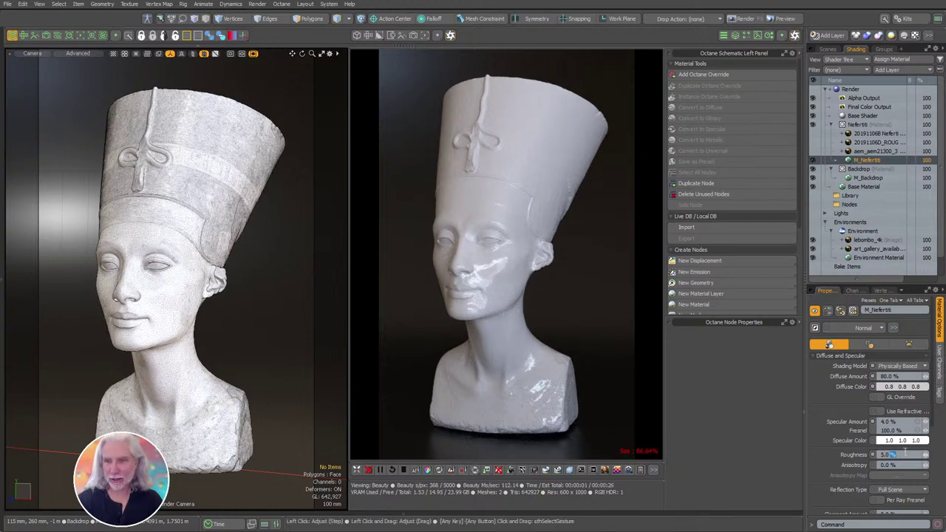
text(80)
key(Return)
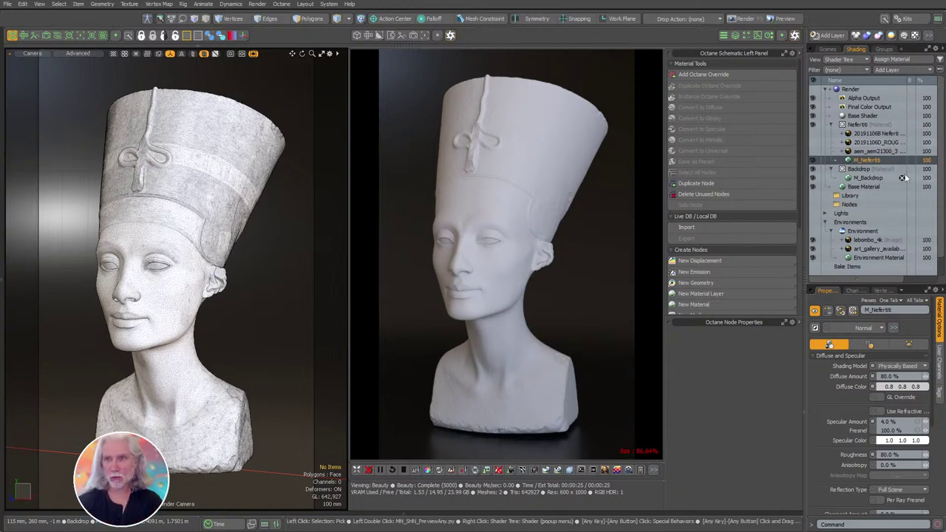
Widen the Shader Tree column and make the Nefertiti diffuse color, roughness and normal image layers visible again.
drag(799, 196, 758, 200)
click(770, 158)
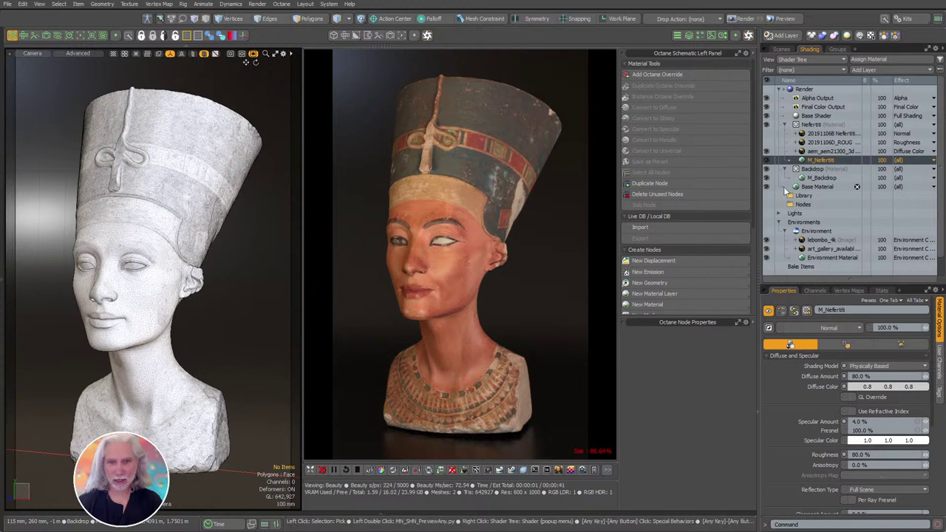
click(767, 142)
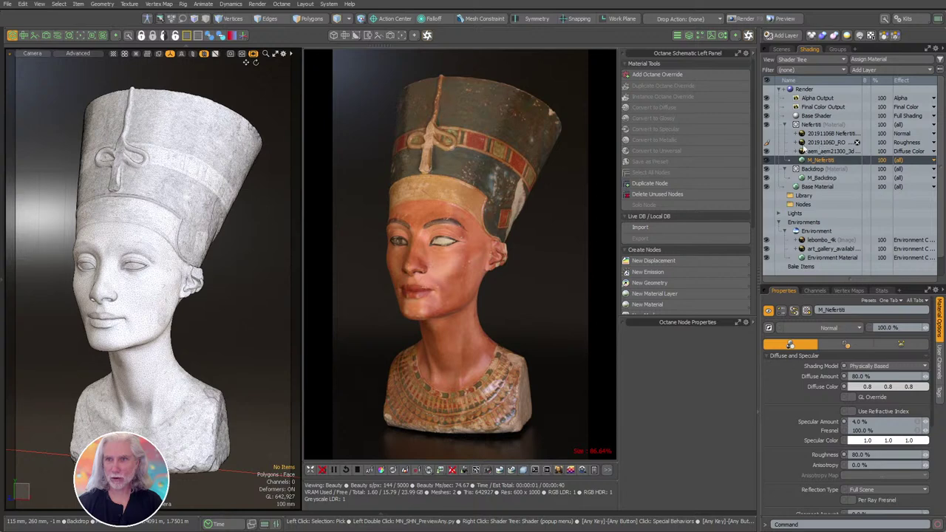
click(769, 140)
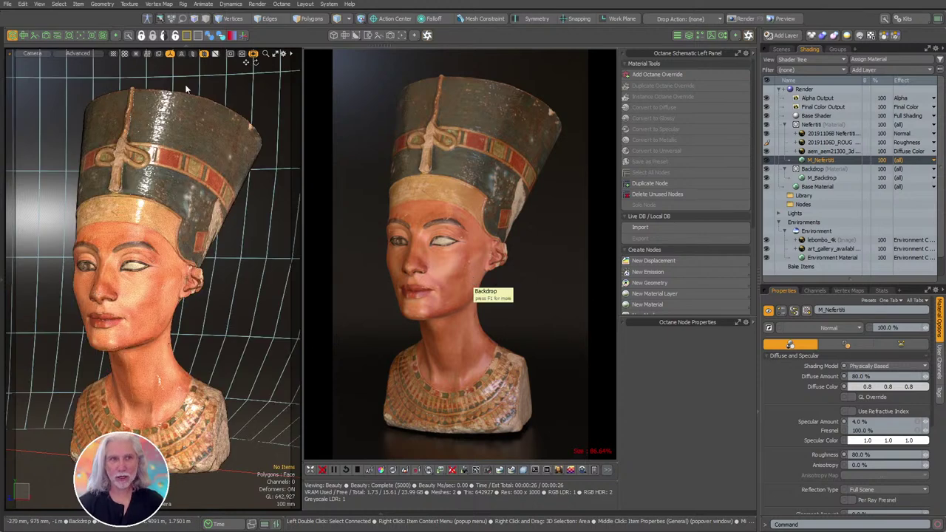
Show the schematic workspace in place of the camera view, and briefly try a second schematic below the render view.
click(57, 36)
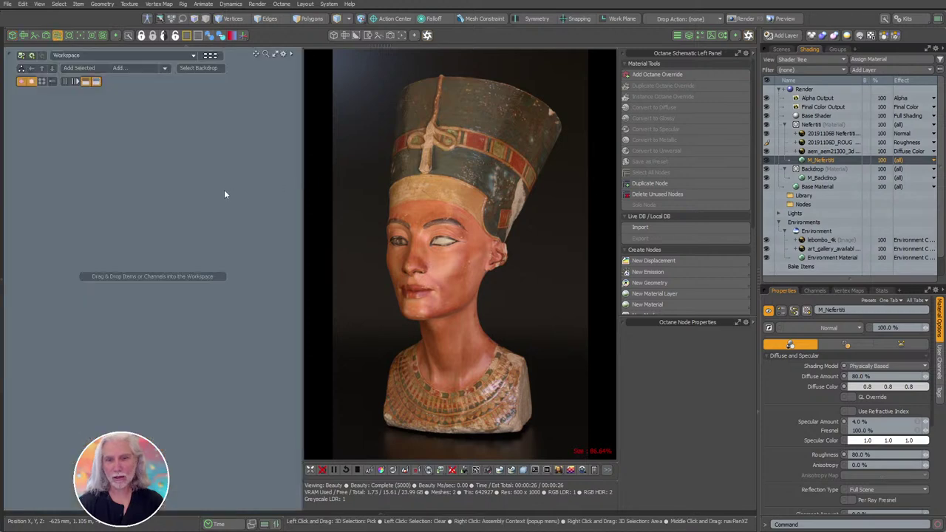
click(292, 514)
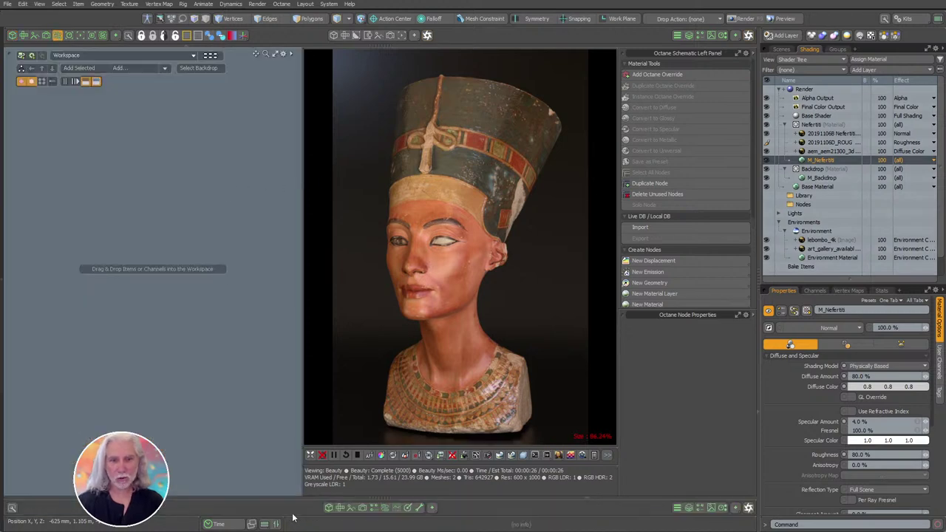
click(385, 508)
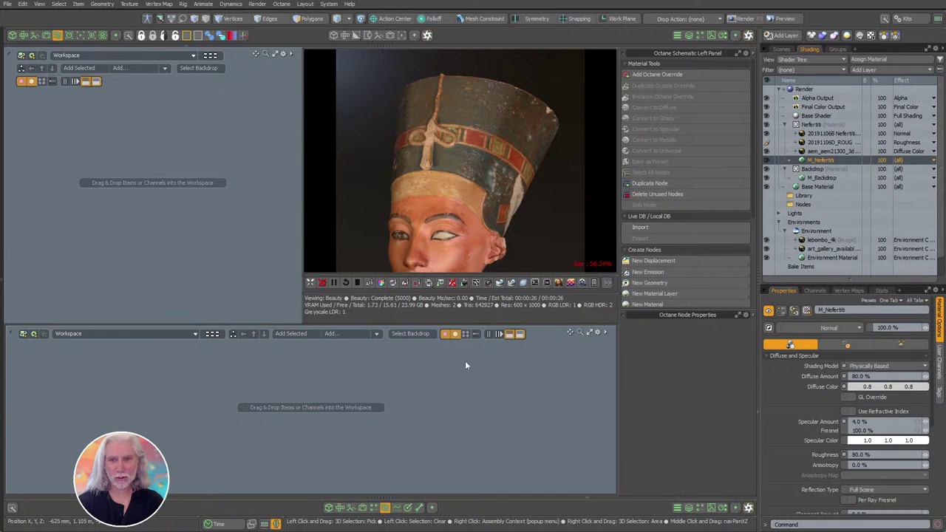
click(384, 508)
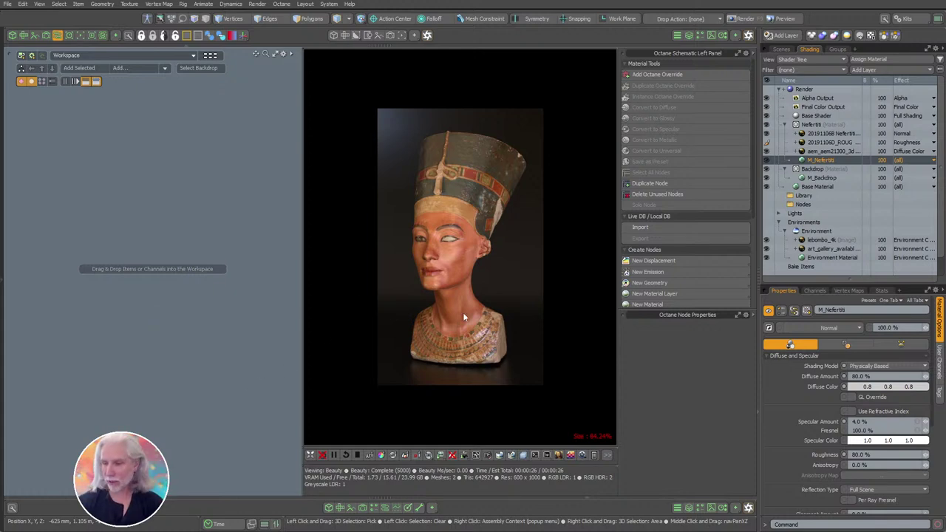
Narrow the Shader Tree column, deselect M_Nefertiti and adjust the width split between the schematic and the render view.
scroll(464, 318, up, 2)
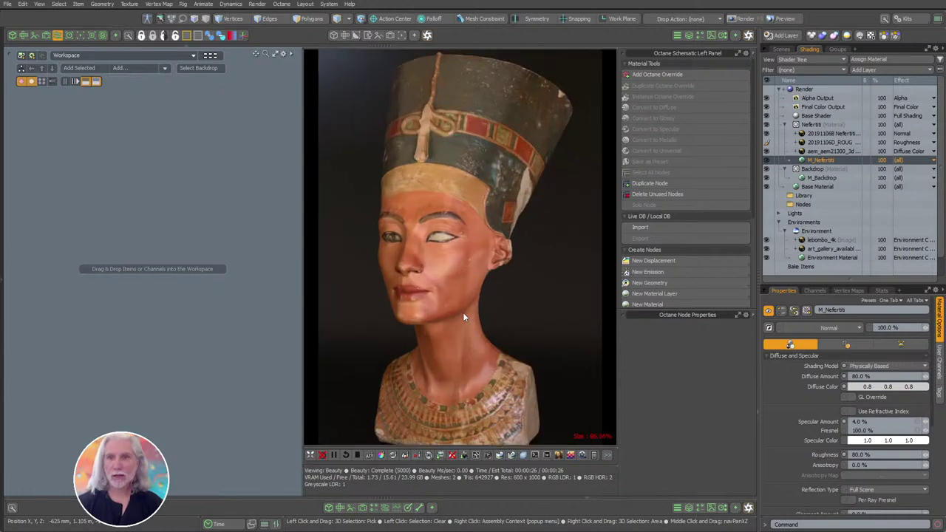
drag(759, 405, 797, 406)
ctrl+click(864, 163)
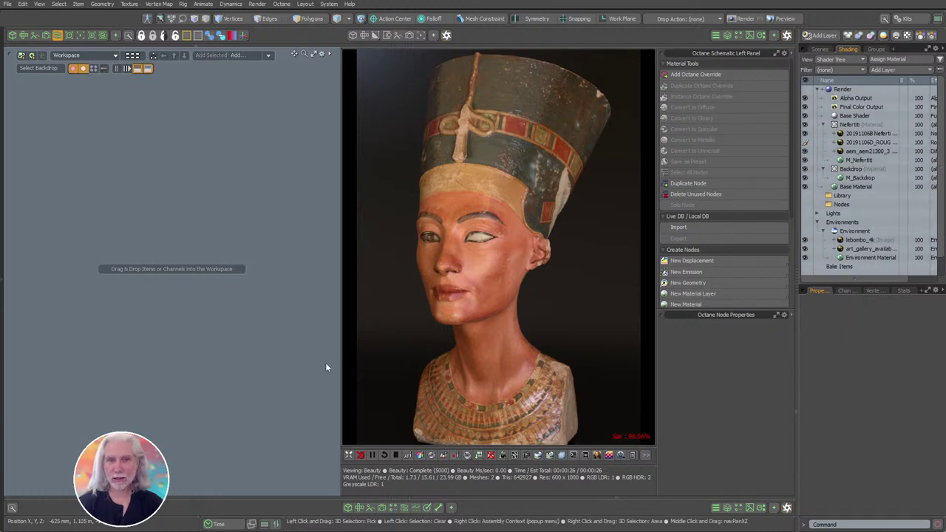
drag(341, 384, 330, 392)
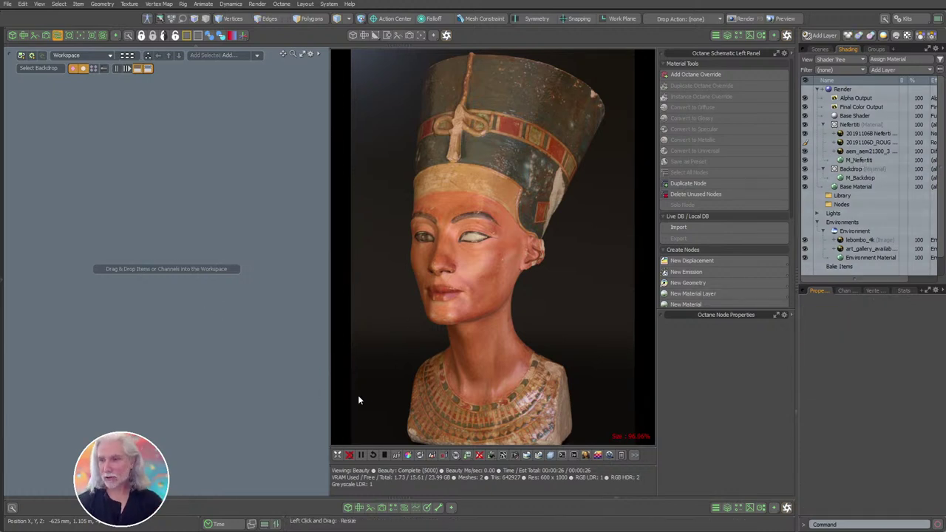
Add an Octane Override to the Nefertiti material group.
click(850, 124)
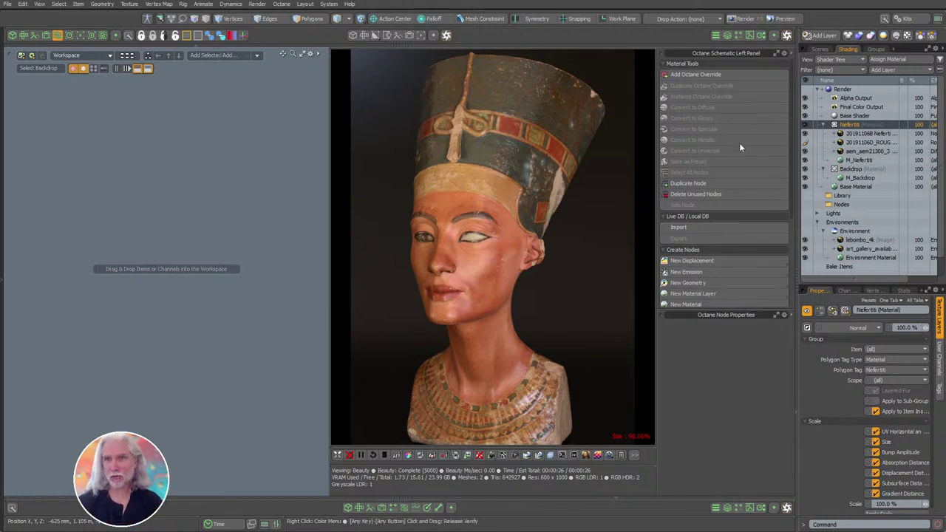
click(693, 73)
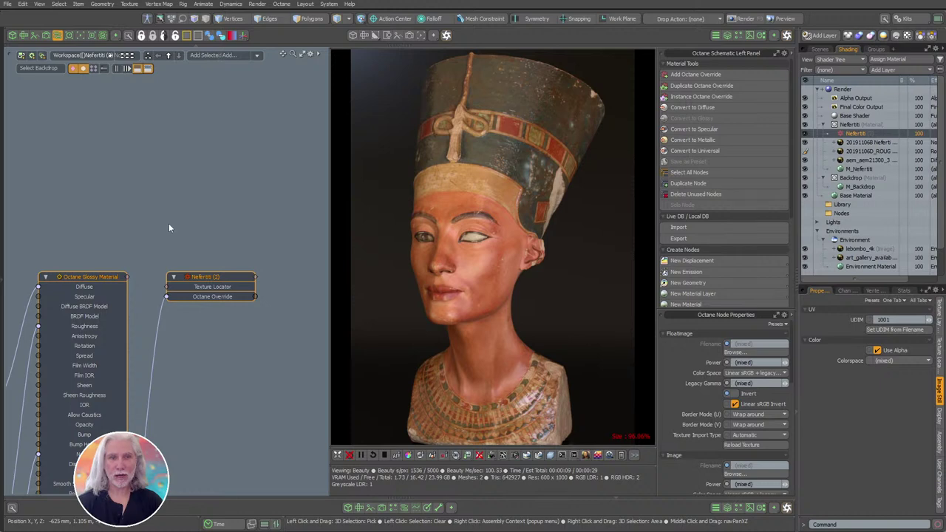
scroll(195, 205, down, 2)
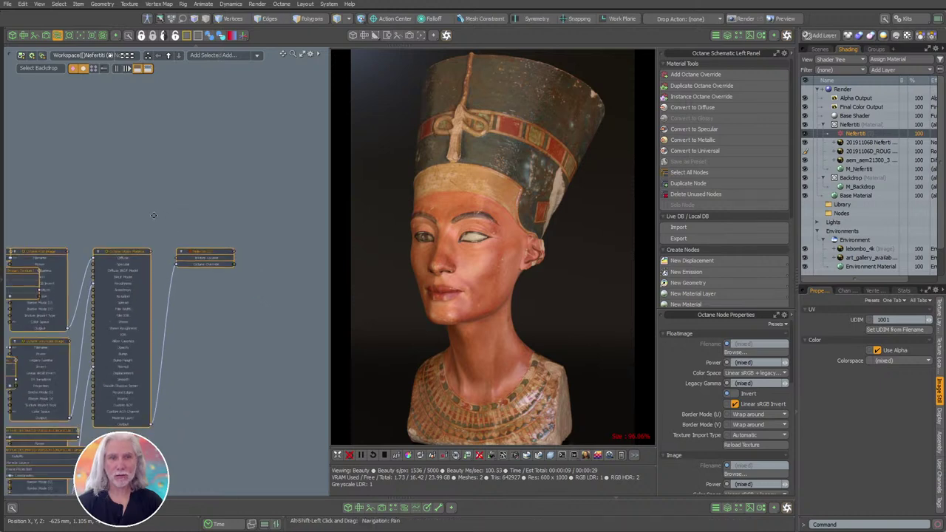
alt+shift+drag(153, 215, 268, 120)
scroll(264, 120, down, 1)
alt+shift+drag(169, 158, 155, 152)
Move the diffuse image node and its texture locator clear of the Octane RGB Image node they overlap.
click(169, 157)
shift+click(64, 177)
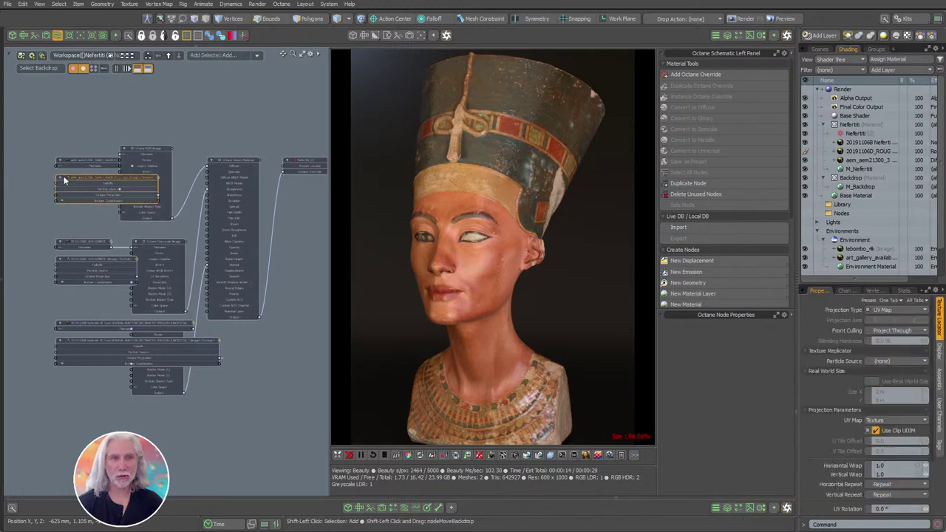
shift+click(81, 156)
drag(81, 157, 31, 147)
alt+shift+drag(118, 207, 156, 203)
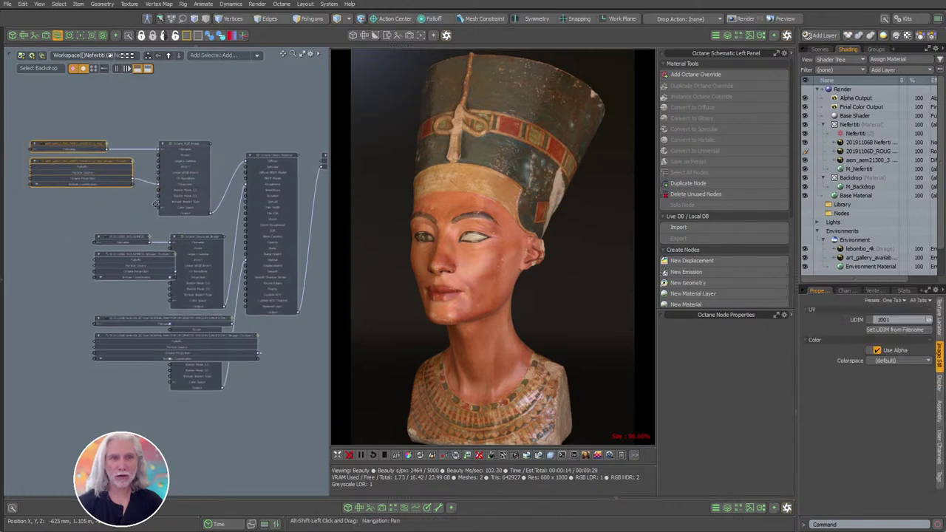
Move the roughness and normal image nodes with their texture locators clear of the Octane Grayscale Image and Octane RGB Image (2) nodes.
click(127, 253)
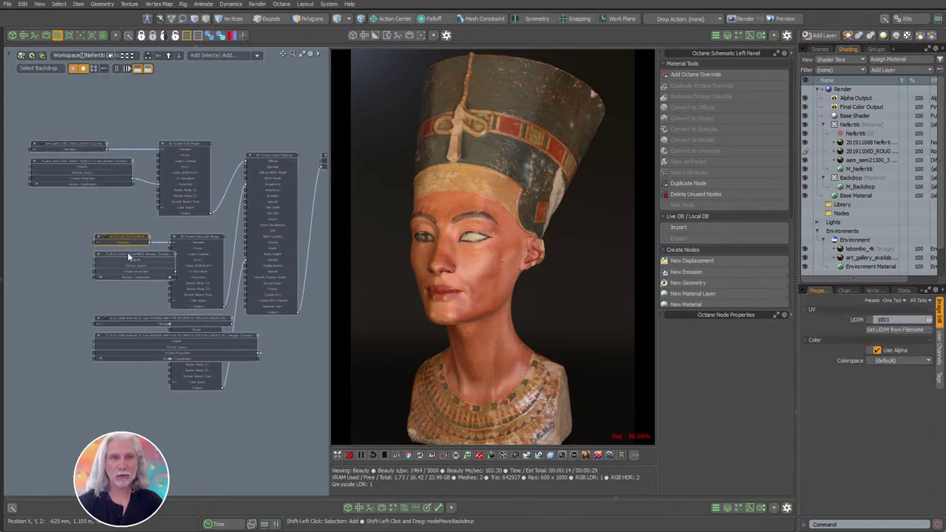
shift+click(172, 319)
shift+click(200, 341)
drag(221, 339, 114, 344)
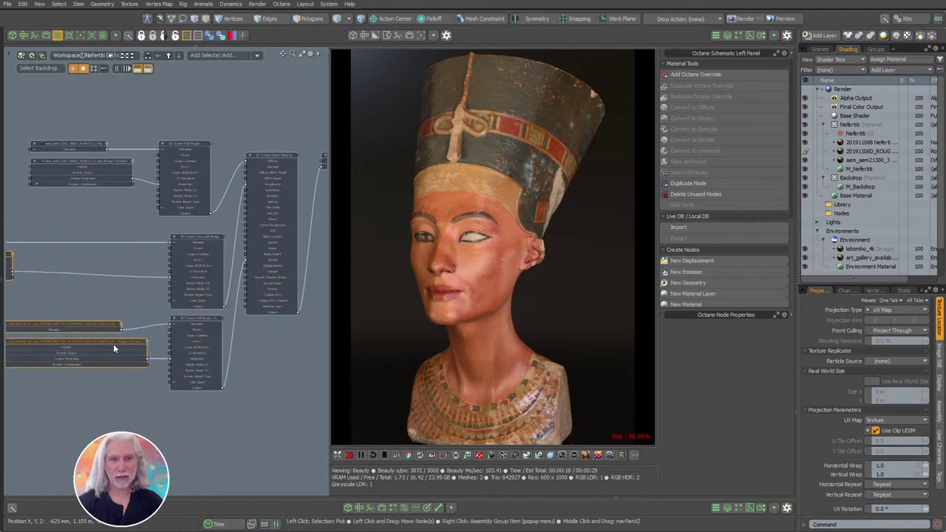
click(113, 394)
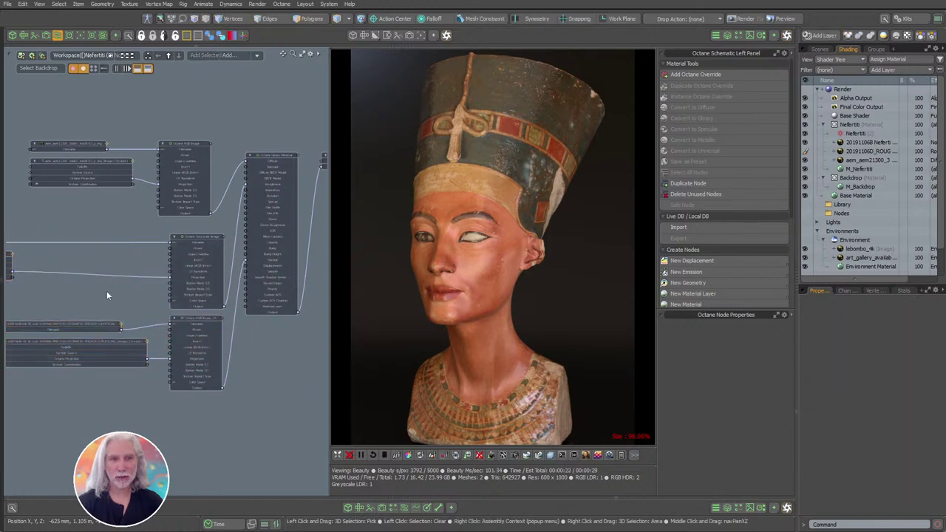
Bring the roughness image node and its texture locator closer to the Octane Grayscale Image node.
scroll(107, 294, down, 2)
alt+drag(107, 295, 185, 300)
click(76, 263)
shift+click(82, 281)
drag(82, 281, 158, 290)
Examine the inputs and connections of the Octane Glossy Material node and the material types offered by New Material.
alt+drag(324, 219, 322, 260)
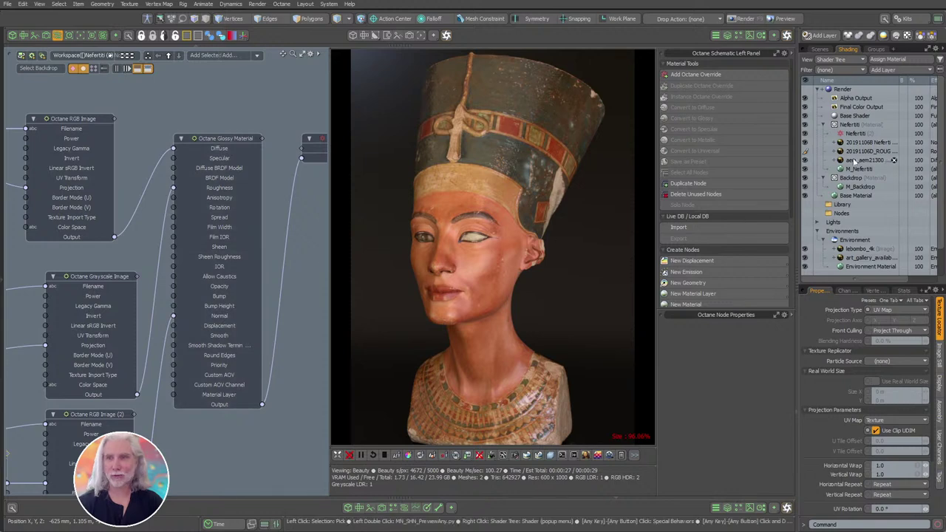
ctrl+alt+drag(257, 270, 235, 278)
ctrl+alt+drag(235, 193, 225, 236)
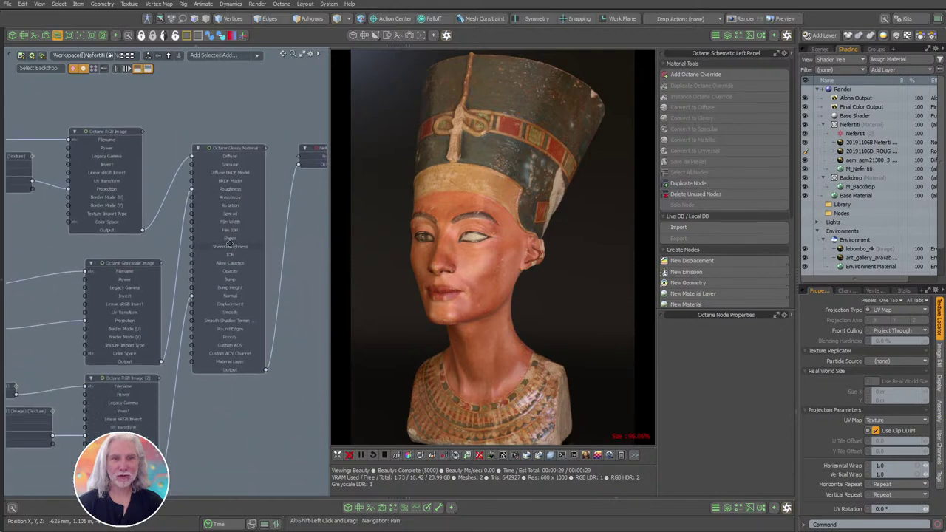
alt+drag(225, 304, 227, 264)
ctrl+alt+drag(227, 264, 210, 161)
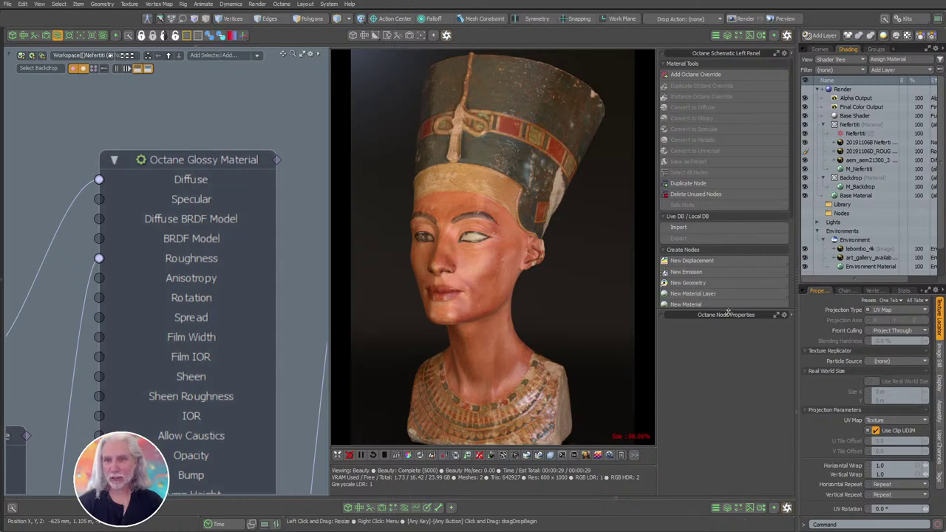
drag(728, 312, 728, 331)
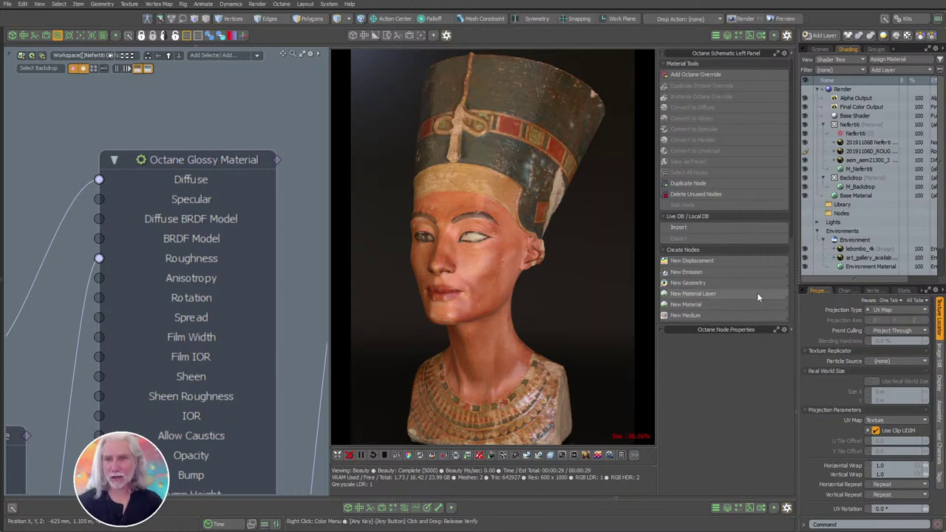
click(684, 305)
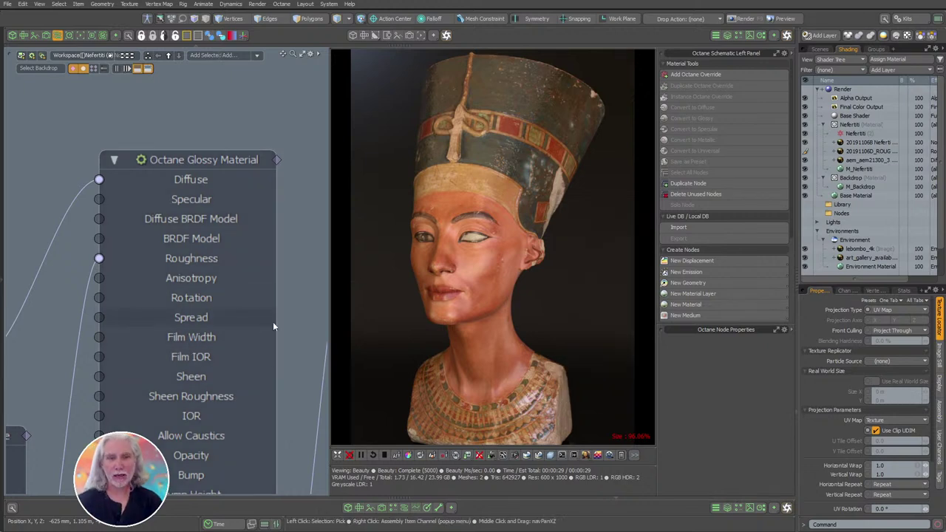
Select the Octane Glossy Material node and enlarge the Octane Node Properties panel to reveal all its settings.
ctrl+alt+drag(272, 321, 218, 187)
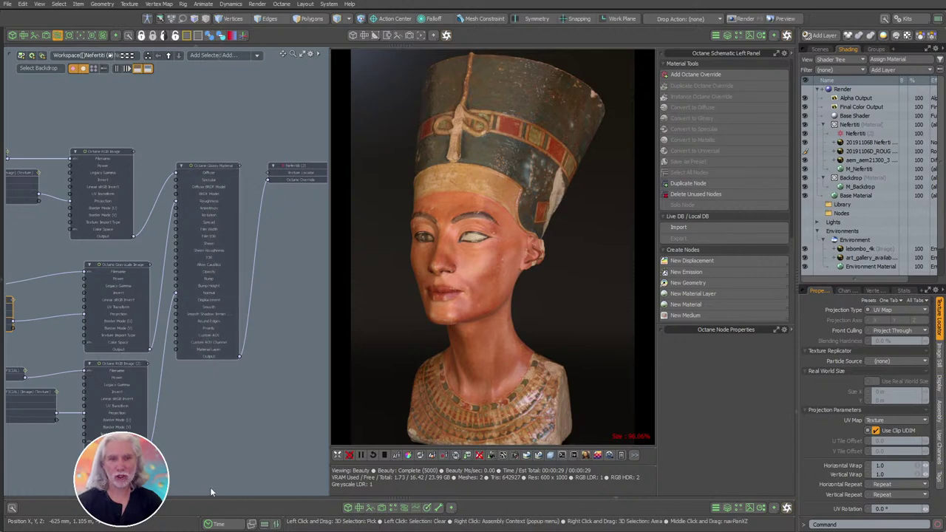
alt+drag(251, 370, 229, 188)
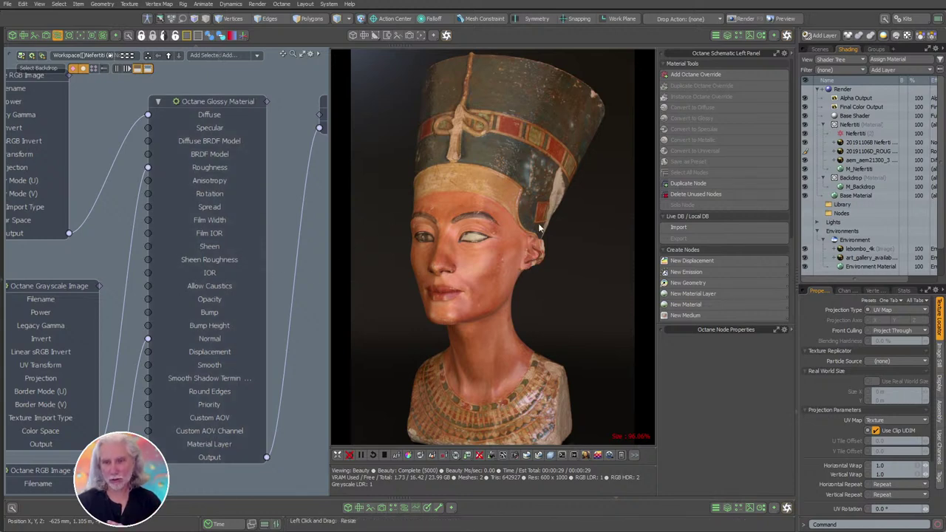
scroll(110, 265, down, 2)
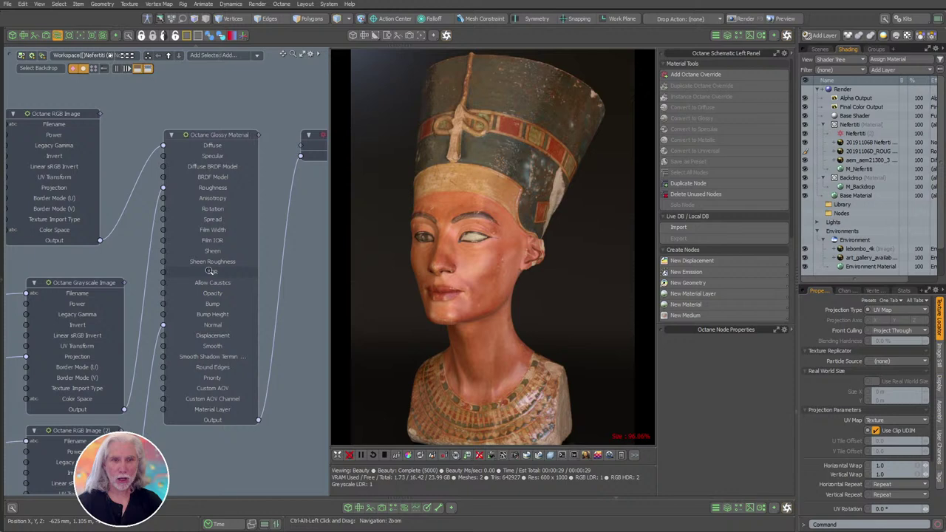
click(240, 133)
drag(726, 325, 719, 226)
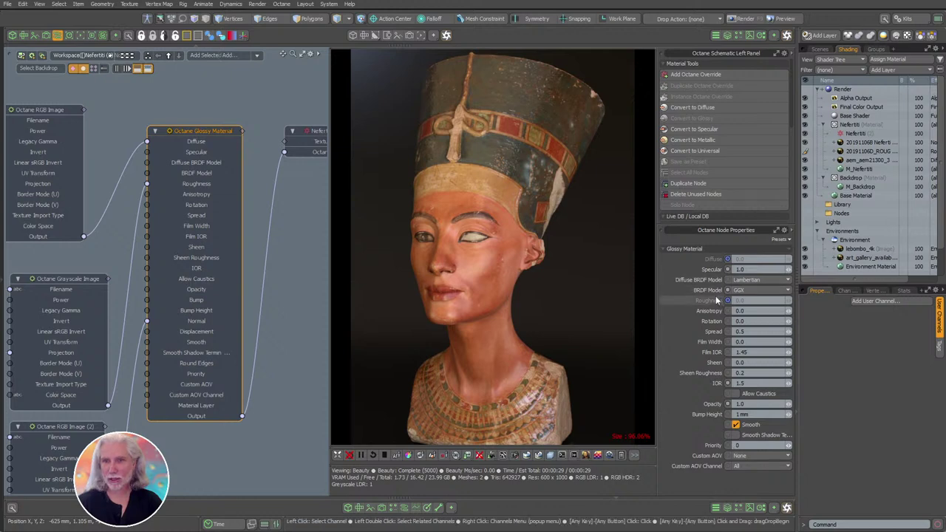
Examine the BRDF Model and Diffuse BRDF Model options of the glossy material, keeping GGX and Lambertian.
click(756, 291)
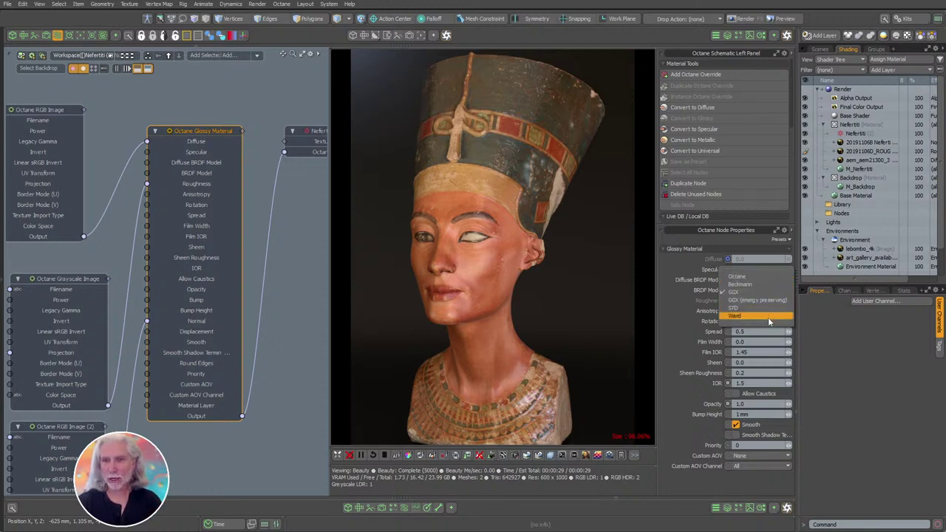
click(768, 292)
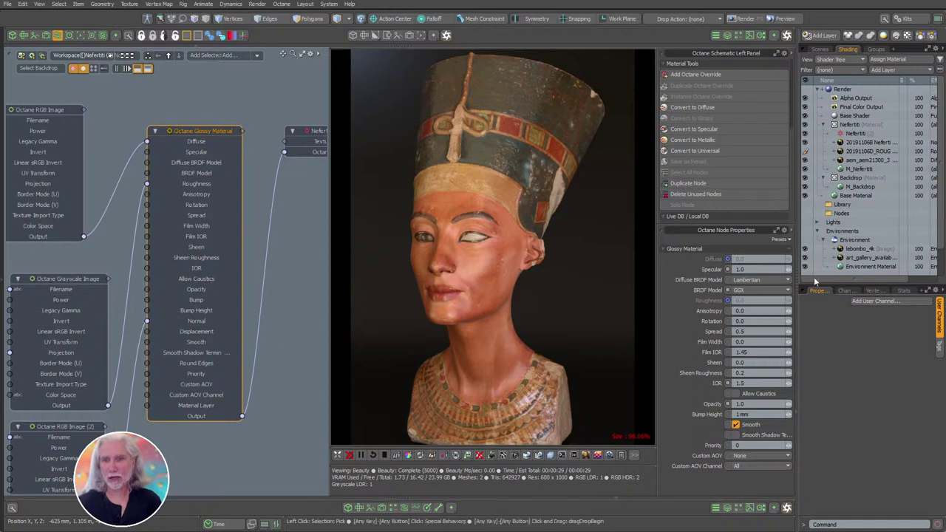
click(756, 293)
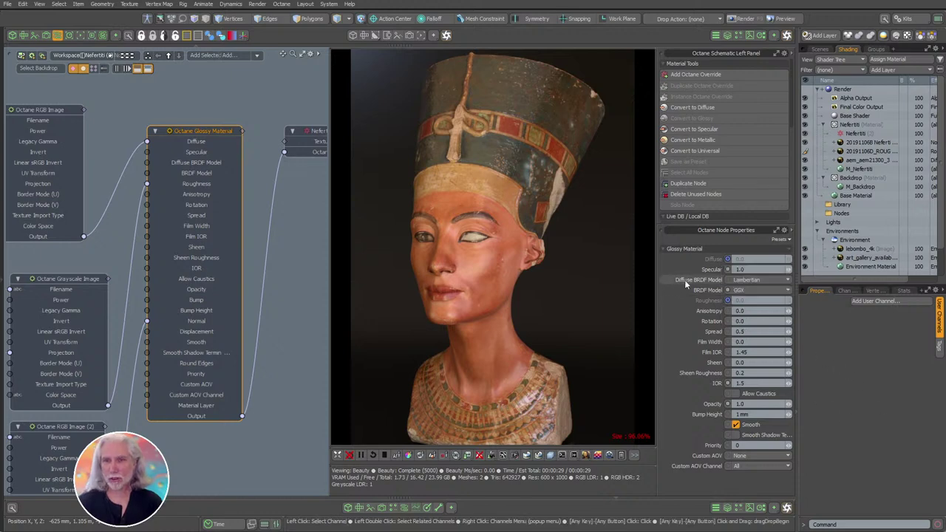
click(751, 280)
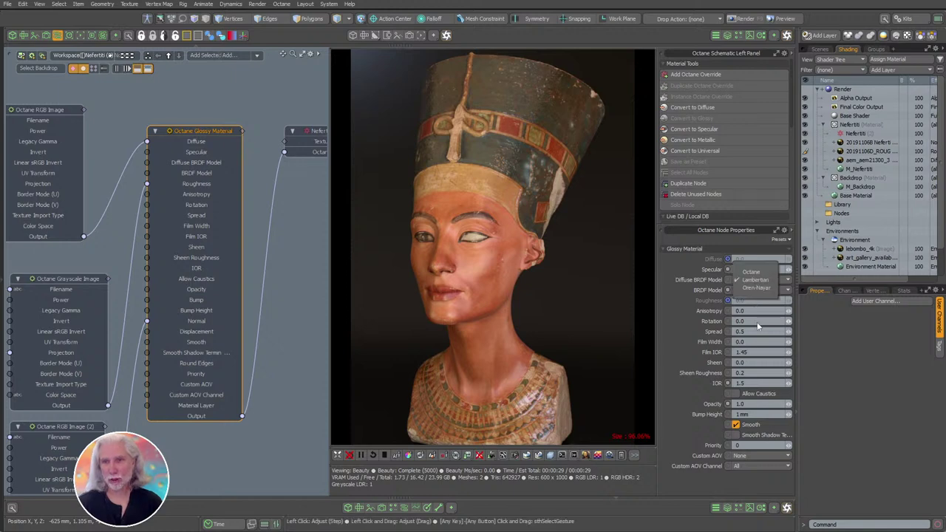
click(843, 369)
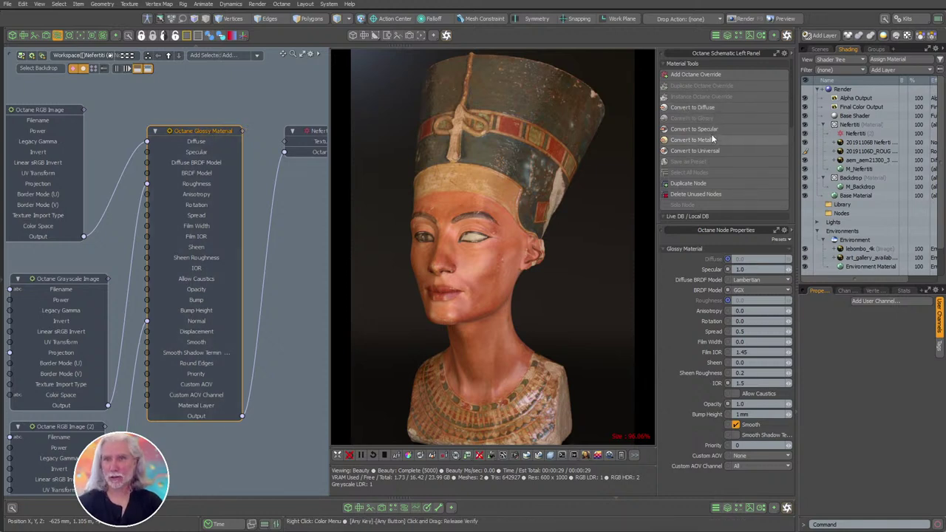
Convert the Octane Glossy Material node to a metallic material.
click(692, 140)
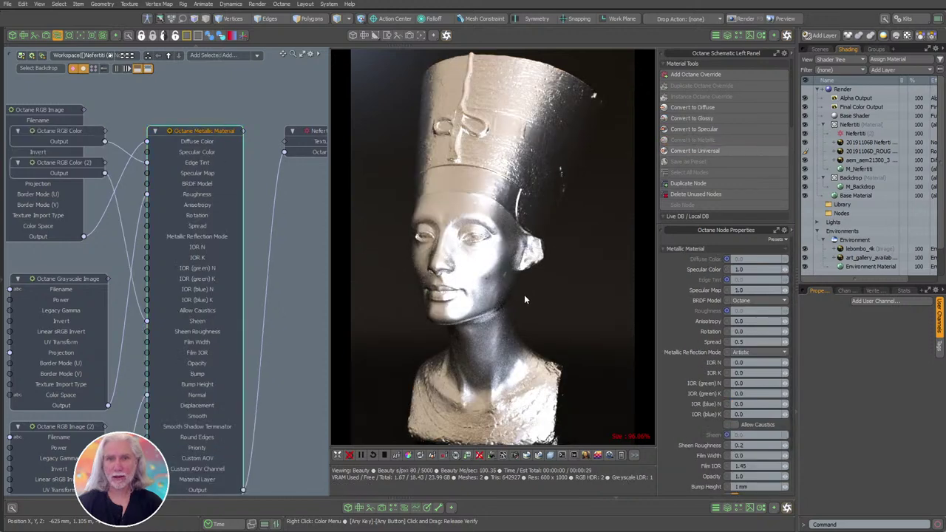
mouse_move(258, 223)
ctrl+alt+mouse_down()
mouse_move(220, 238)
mouse_move(259, 221)
ctrl+alt+mouse_up()
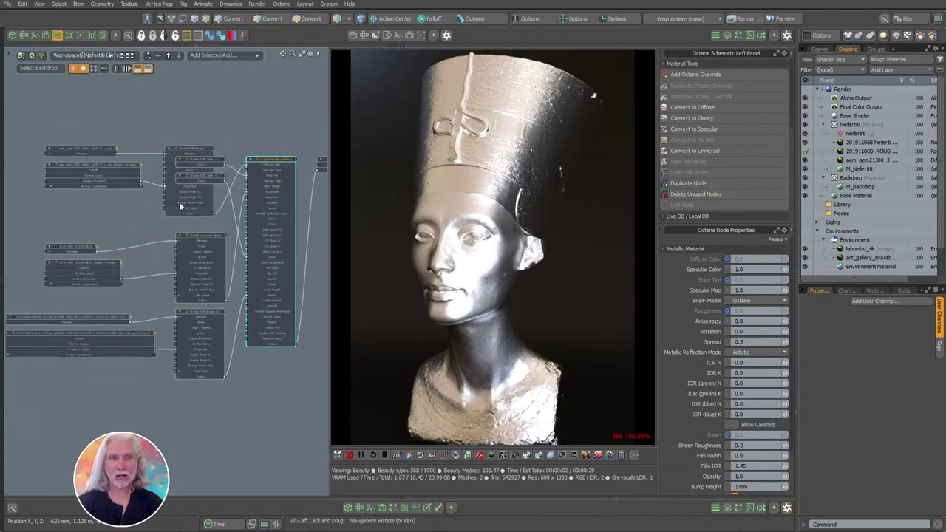
mouse_move(272, 163)
mouse_down()
mouse_move(298, 168)
mouse_move(262, 176)
mouse_up()
alt+drag(259, 298, 154, 299)
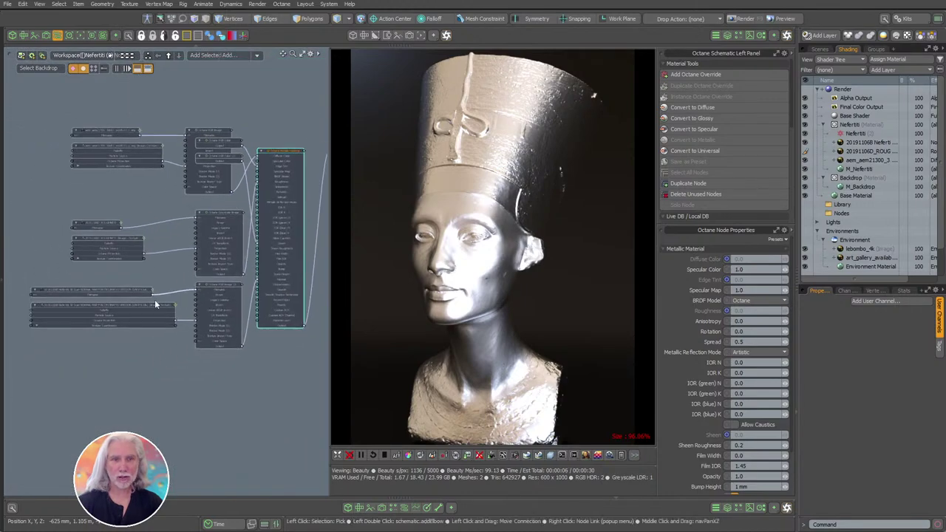
Move the Octane RGB Image node with its image and texture locator nodes above the two Octane RGB Color nodes.
drag(47, 340, 153, 358)
drag(37, 294, 108, 265)
alt+drag(162, 212, 104, 270)
scroll(96, 251, up, 3)
drag(32, 233, 142, 137)
shift+click(177, 146)
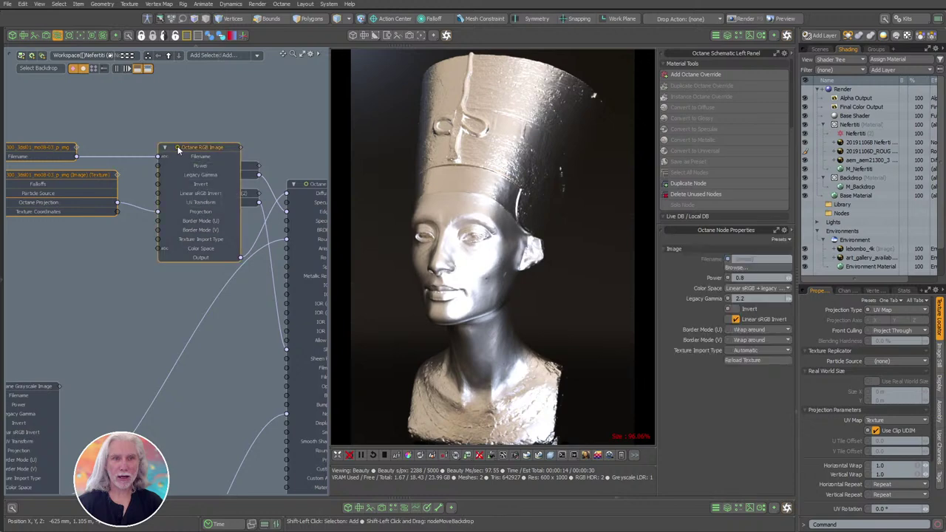
alt+drag(243, 122, 184, 86)
alt+drag(185, 100, 222, 139)
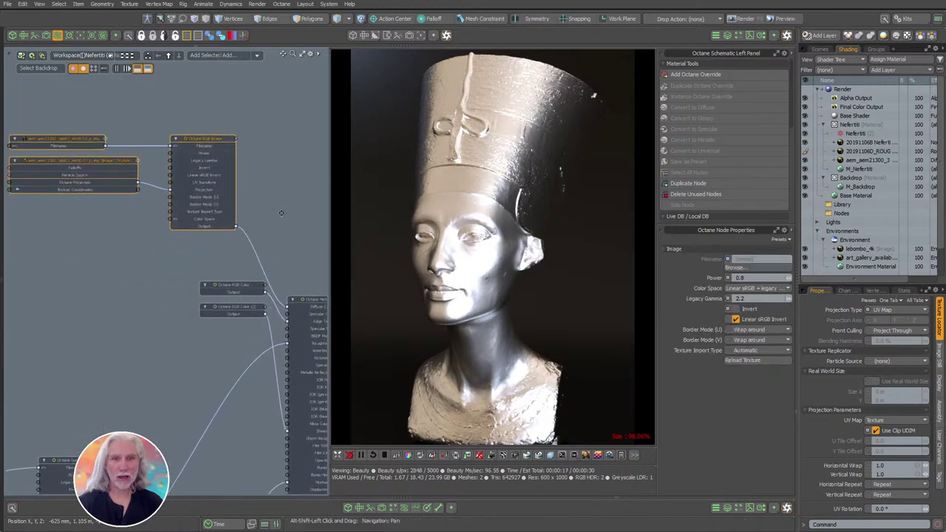
Move the Octane RGB Color (2) node beside the Sheen input and the Octane RGB Color node lower beside the metallic material.
alt+shift+drag(283, 211, 184, 190)
ctrl+alt+drag(183, 190, 257, 218)
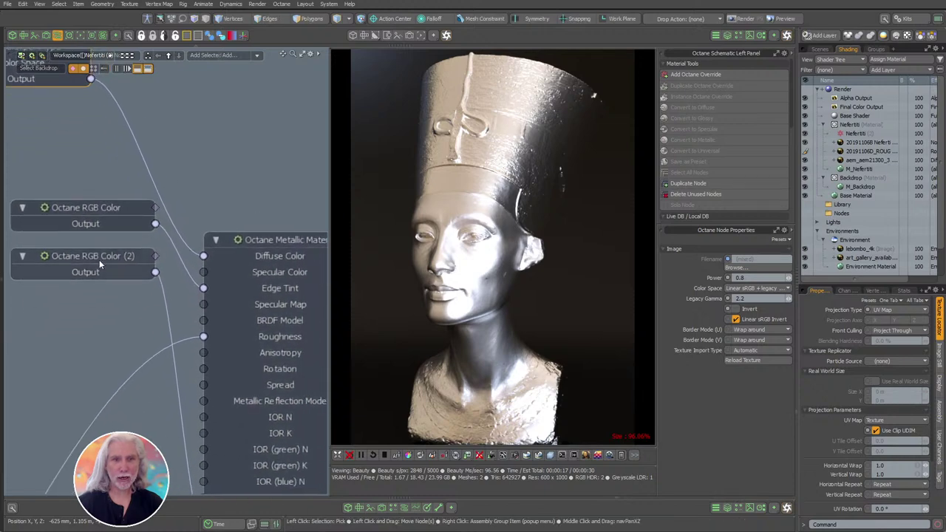
drag(99, 259, 171, 225)
ctrl+alt+drag(172, 224, 142, 238)
drag(153, 231, 155, 365)
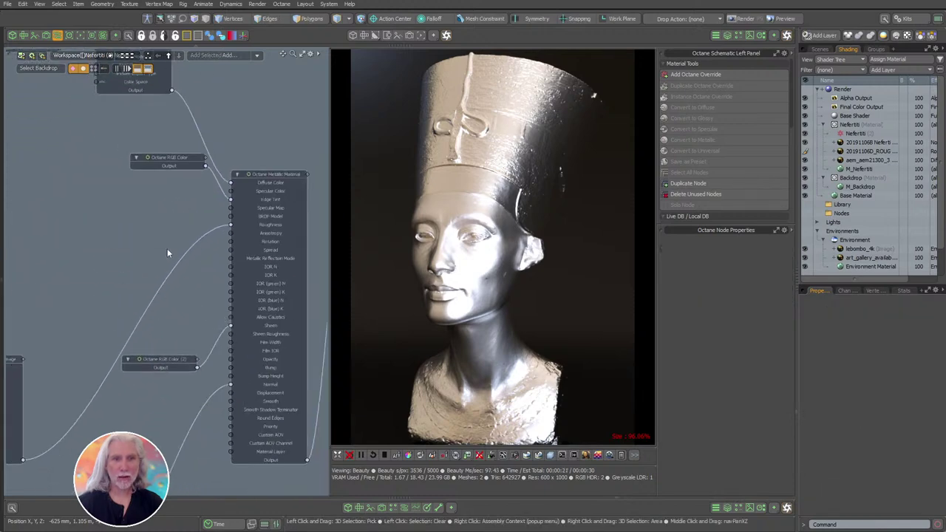
drag(168, 160, 135, 234)
Try a Specular Map value of 0 on the Octane Metallic Material node and set it back to 1.
alt+shift+drag(138, 224, 252, 166)
click(251, 164)
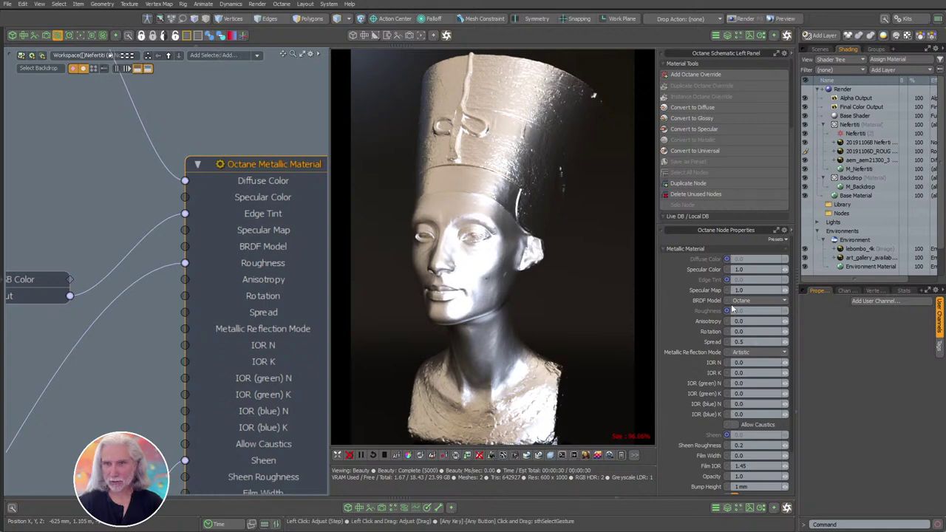
click(782, 290)
text(0)
key(Return)
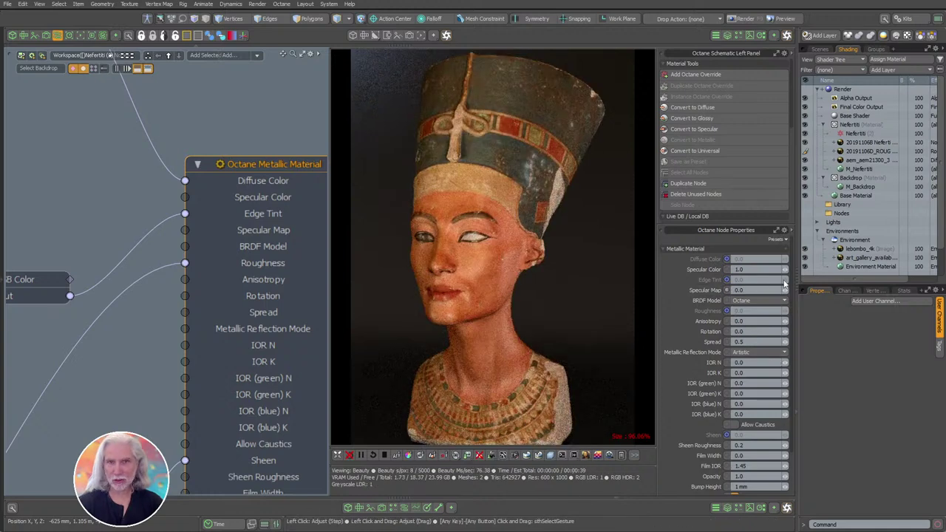
click(759, 289)
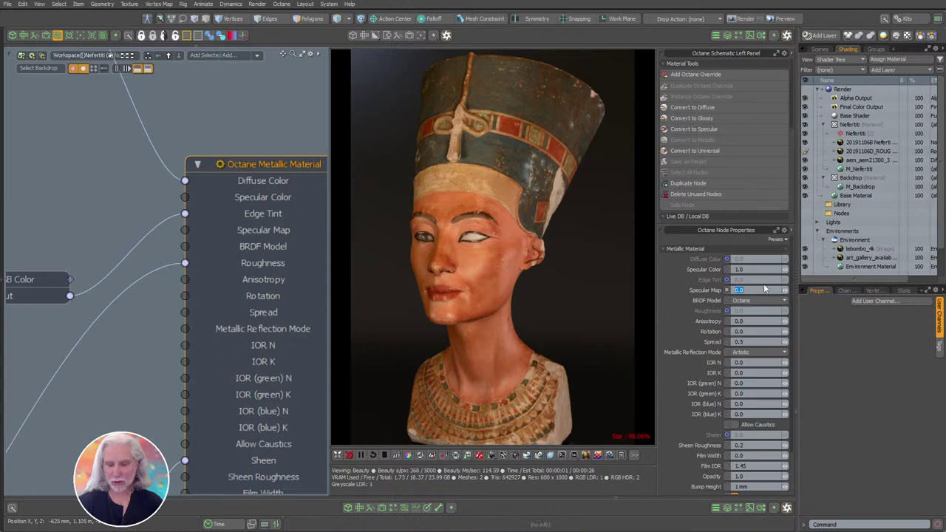
text(1)
key(Return)
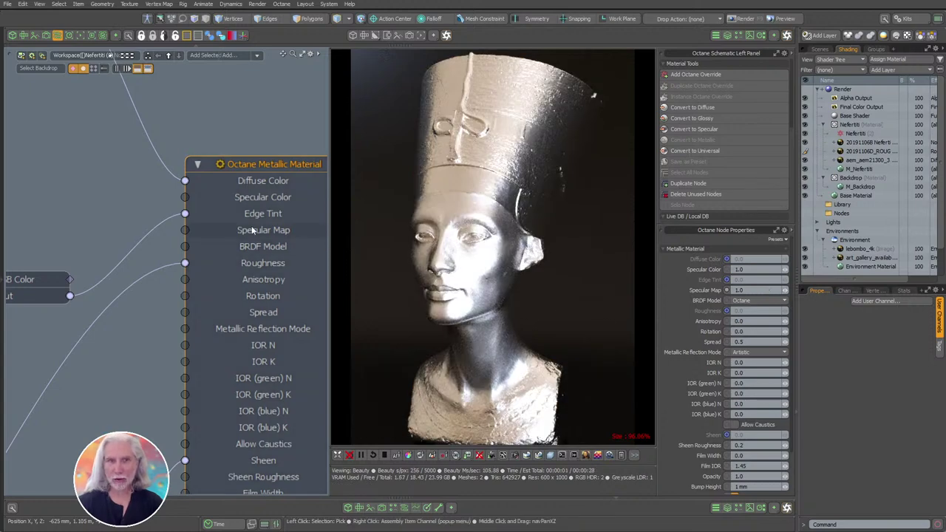
Select the Specular Color channel of the Octane Metallic Material node and enlarge the Octane Schematic Left Panel to show the Create Nodes commands.
alt+drag(181, 197, 207, 250)
ctrl+alt+drag(207, 250, 208, 252)
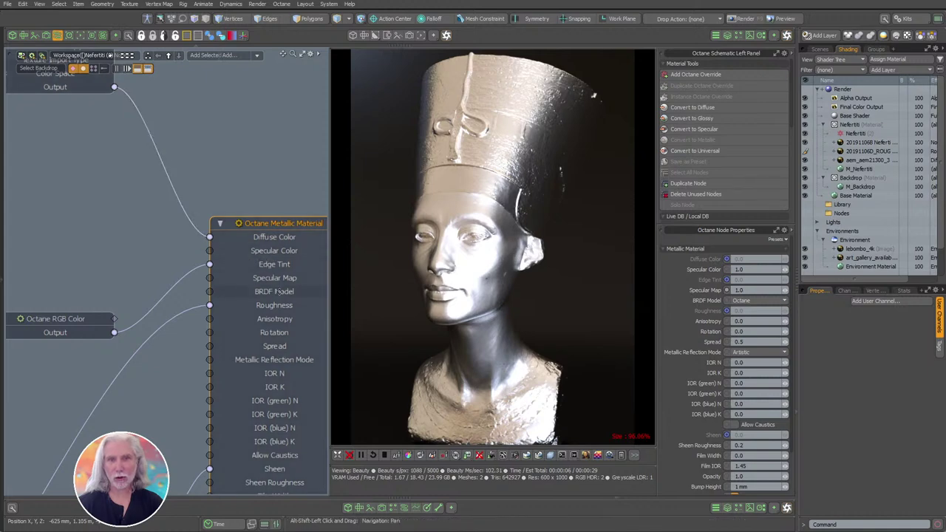
alt+drag(272, 281, 267, 252)
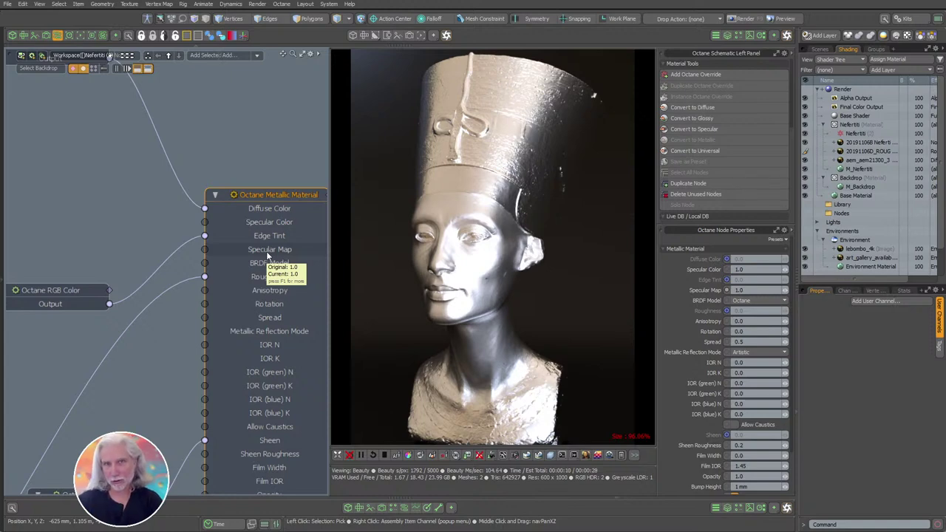
click(270, 222)
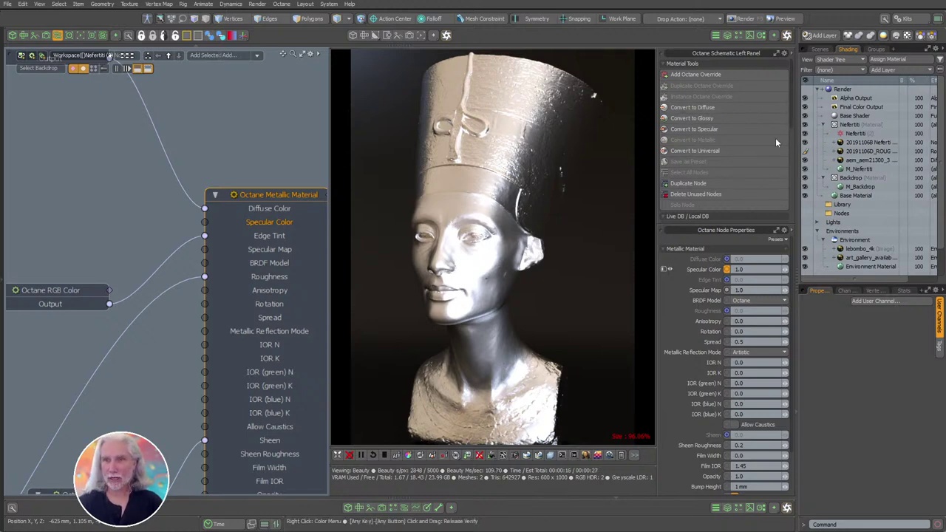
drag(789, 122, 787, 196)
drag(730, 226, 731, 264)
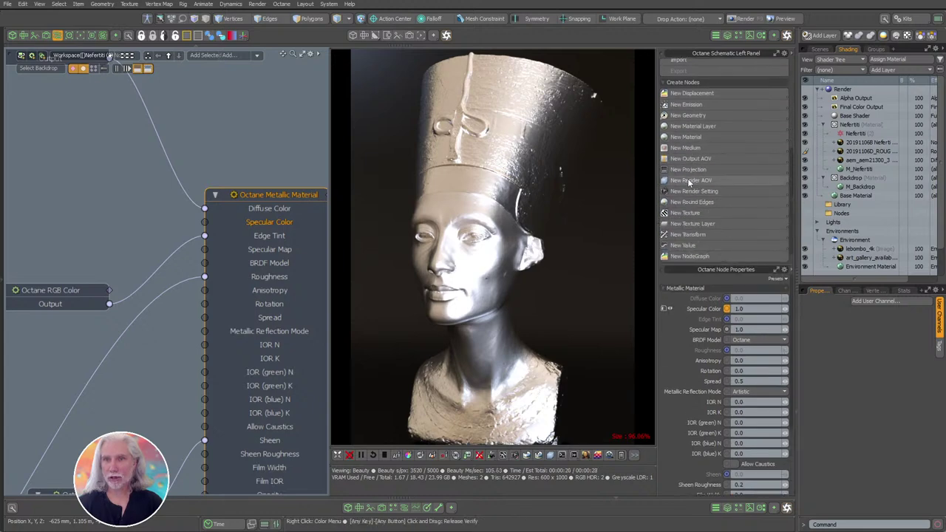
Browse the procedural and other new texture types and add an RGB color texture to the Specular Color channel.
click(697, 214)
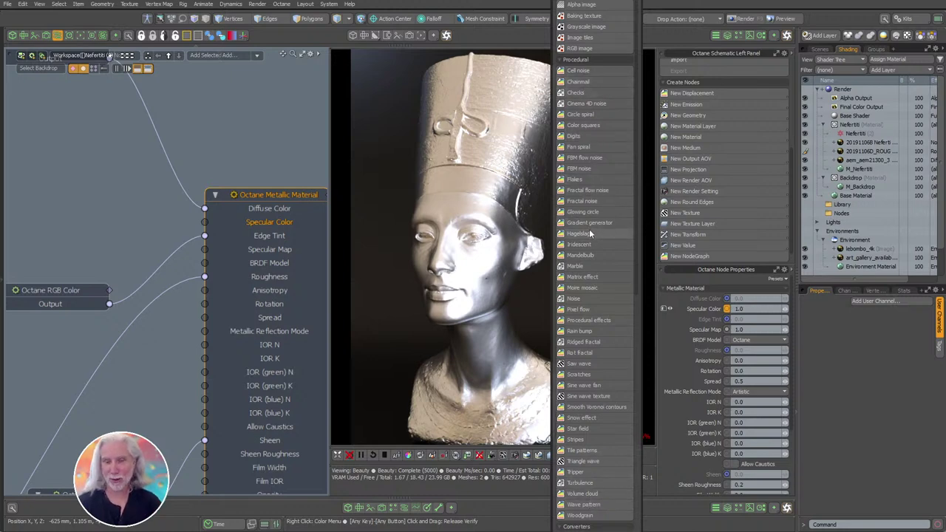
click(569, 60)
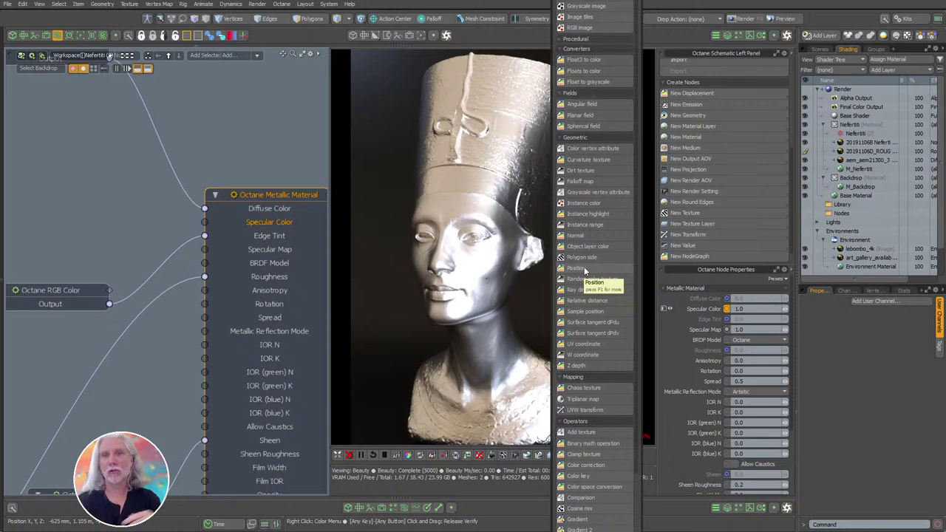
click(563, 39)
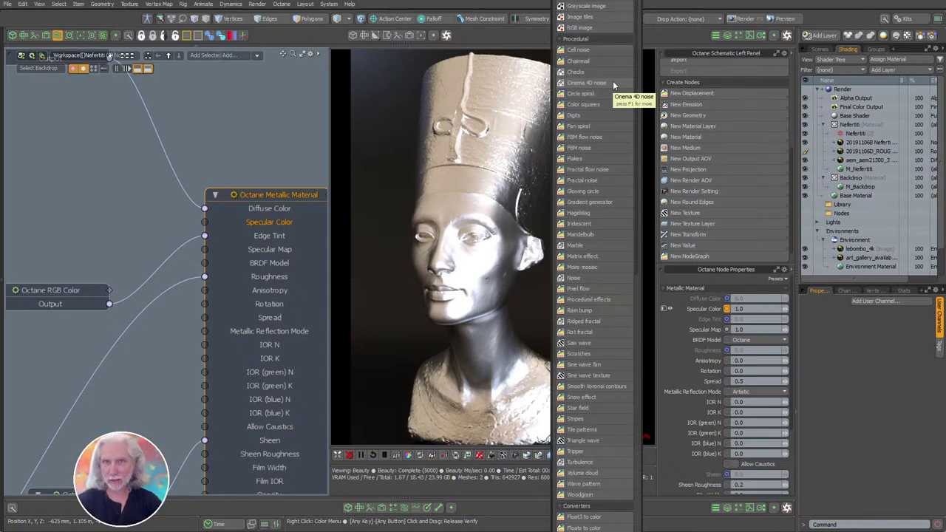
click(575, 39)
drag(575, 39, 552, 184)
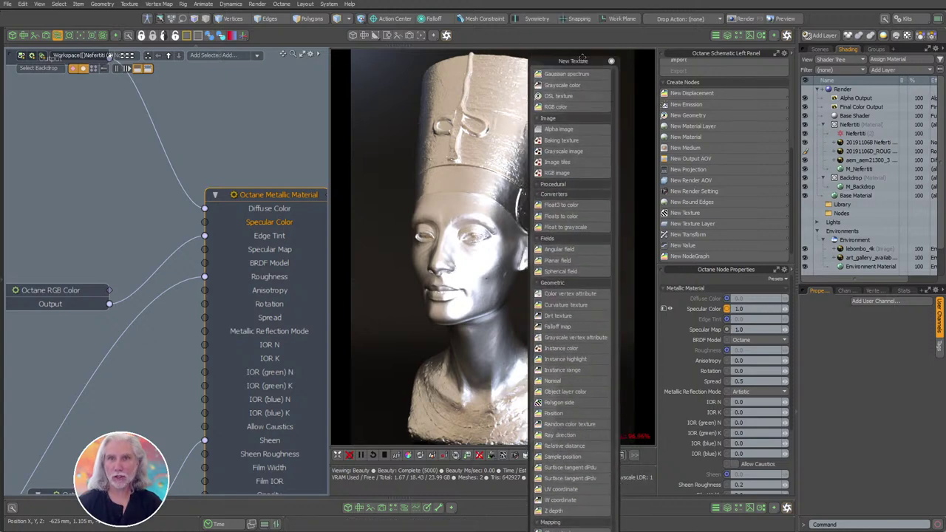
click(566, 107)
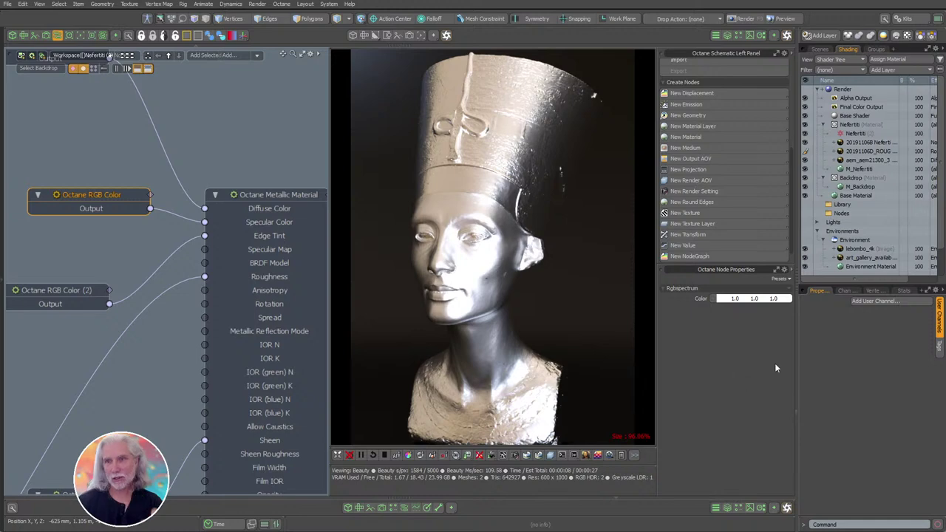
Set the new Octane RGB Color node to the gold swatch 0.81, 0.71, 0.52 from the Metals color set.
click(861, 142)
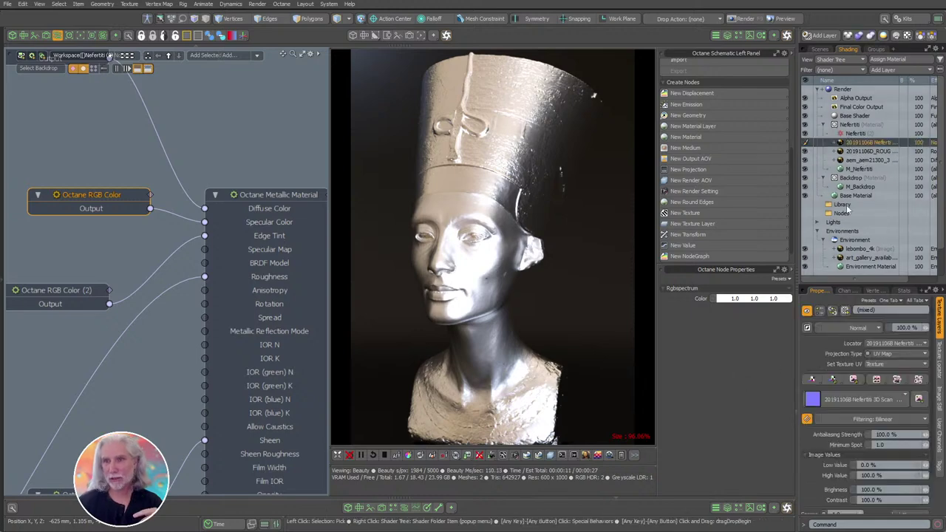
ctrl+click(850, 144)
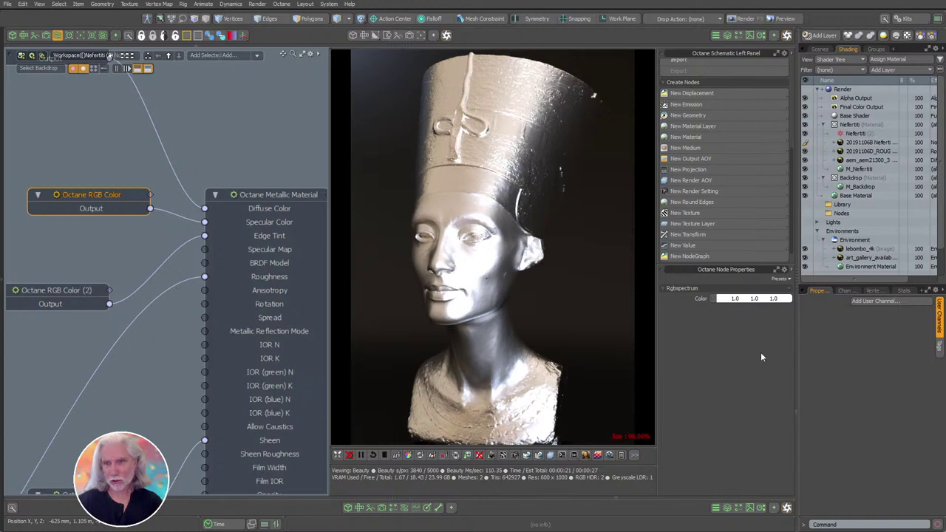
click(738, 298)
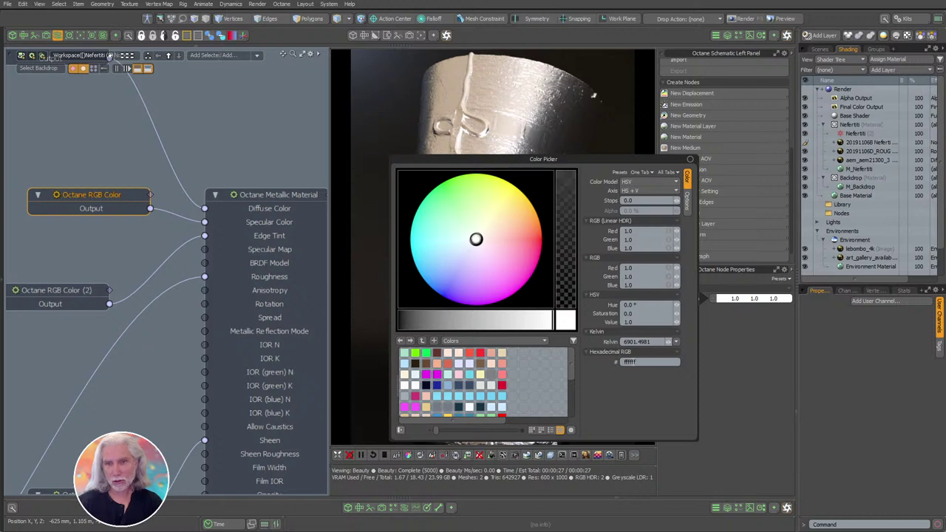
click(502, 341)
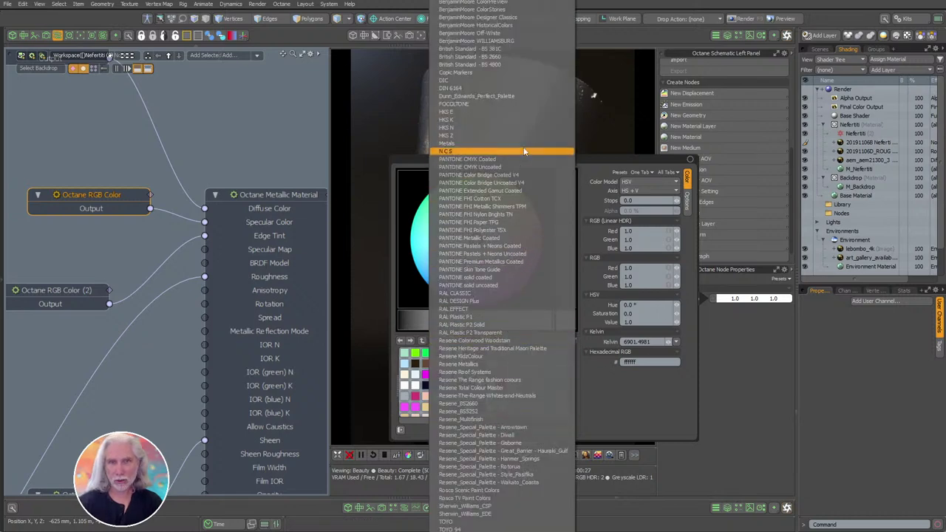
click(499, 144)
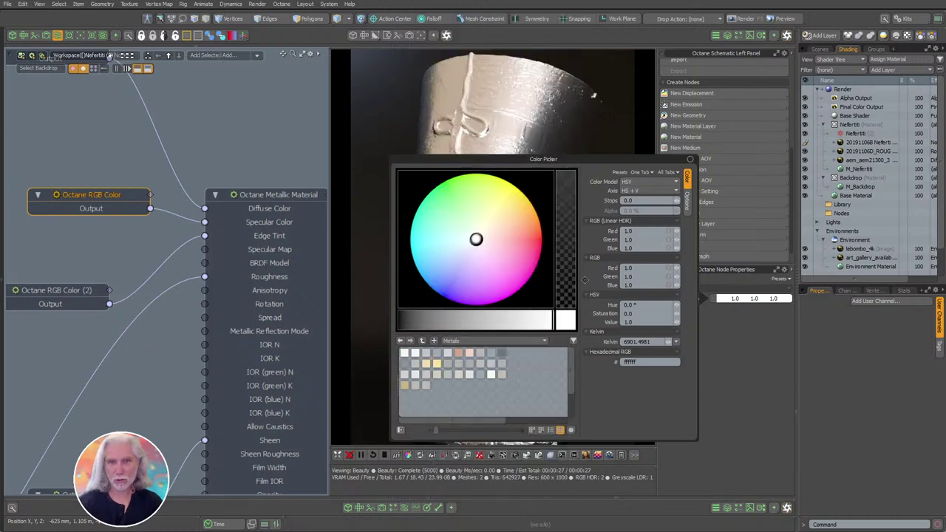
click(405, 385)
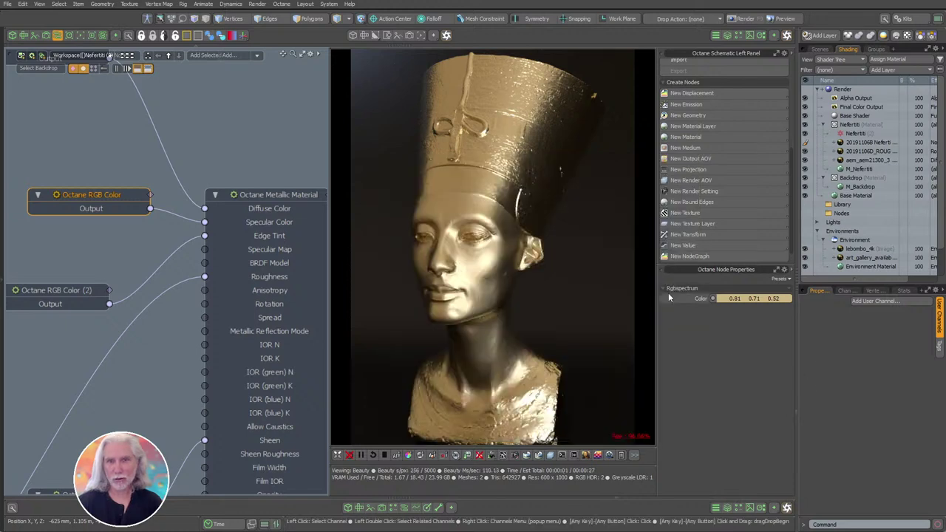
Select the Octane Metallic Material node and disconnect the texture from its Roughness input.
click(288, 193)
middle_drag(256, 177, 233, 131)
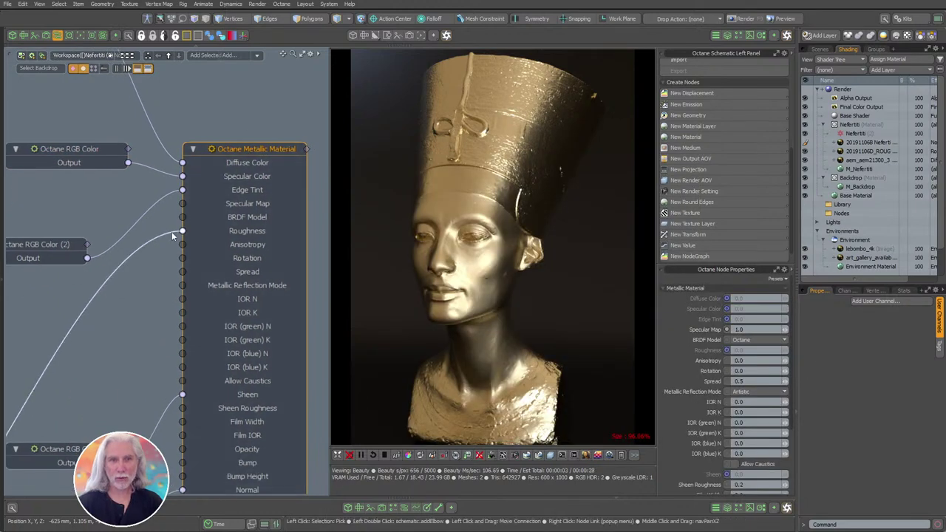
drag(176, 231, 159, 244)
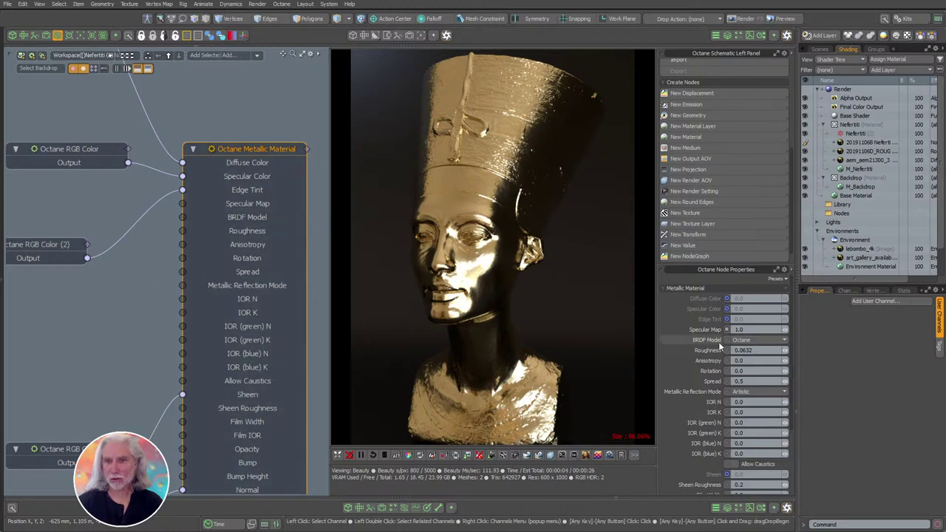
Try the GGX BRDF model on the metallic material and switch back to Octane.
click(764, 340)
click(767, 356)
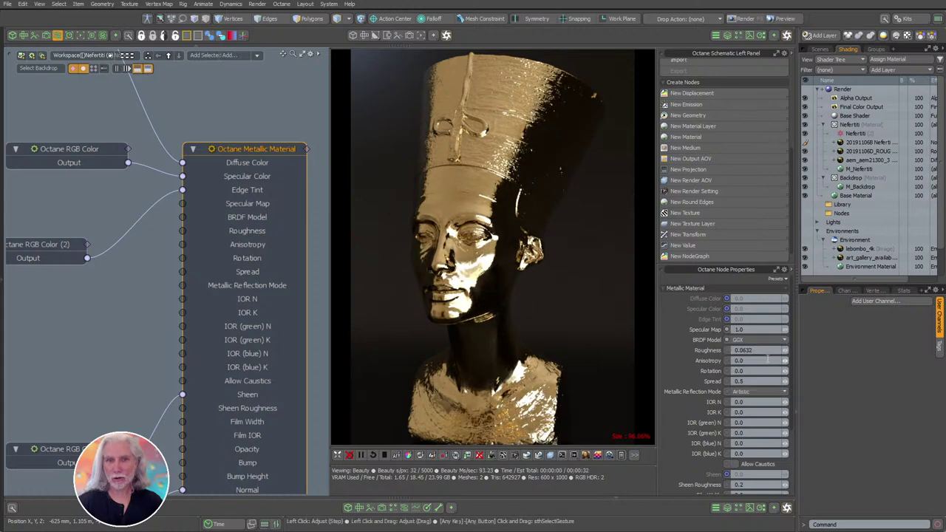
click(740, 340)
click(746, 319)
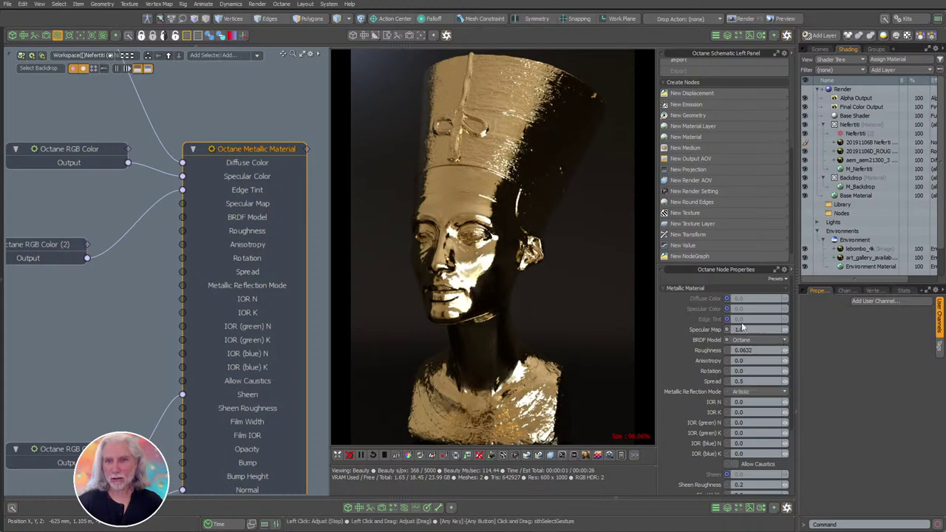
Try the GGX (energy preserving), STD, Ward and GGX BRDF models on the metallic material and return to Octane for comparison.
click(740, 340)
click(746, 362)
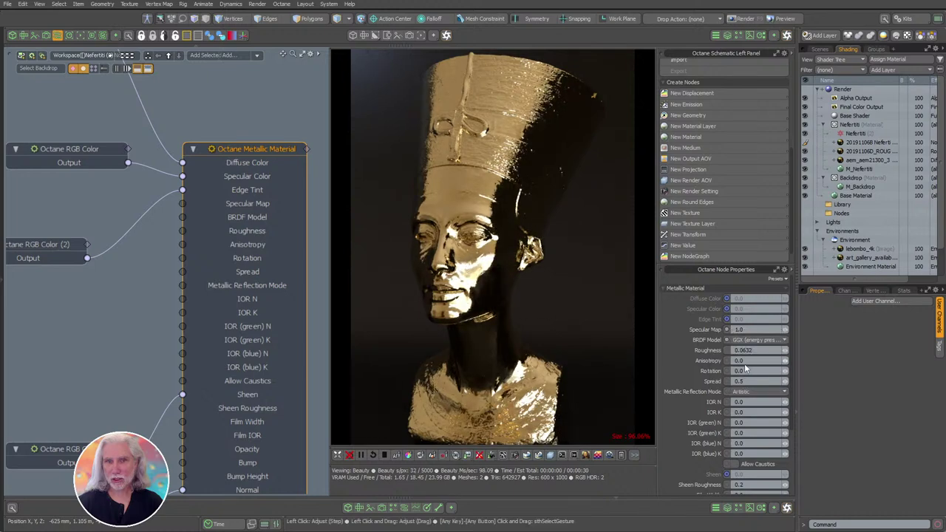
click(748, 342)
click(752, 346)
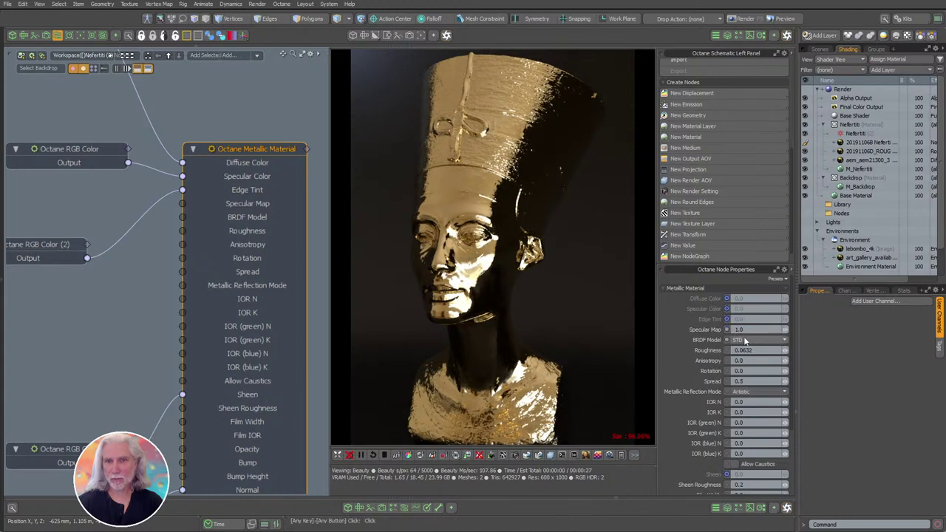
click(744, 338)
click(744, 345)
click(741, 338)
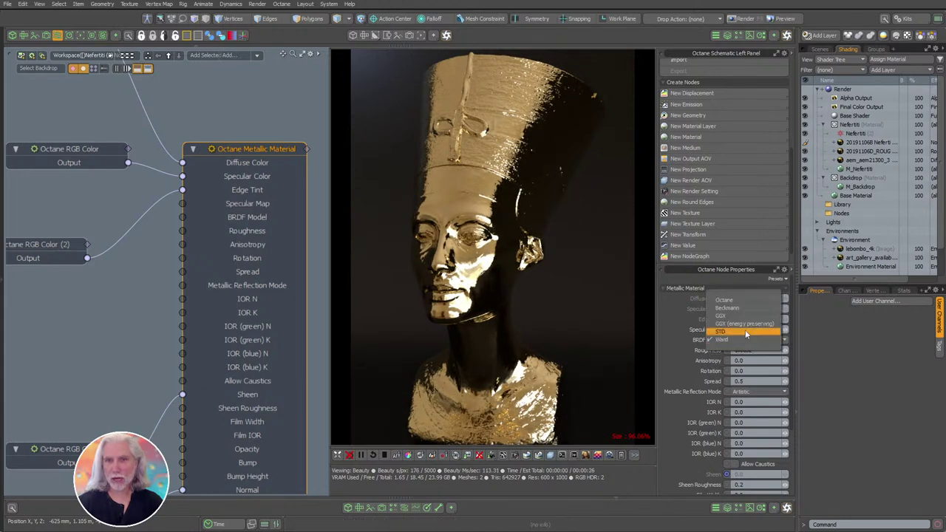
click(745, 314)
click(751, 338)
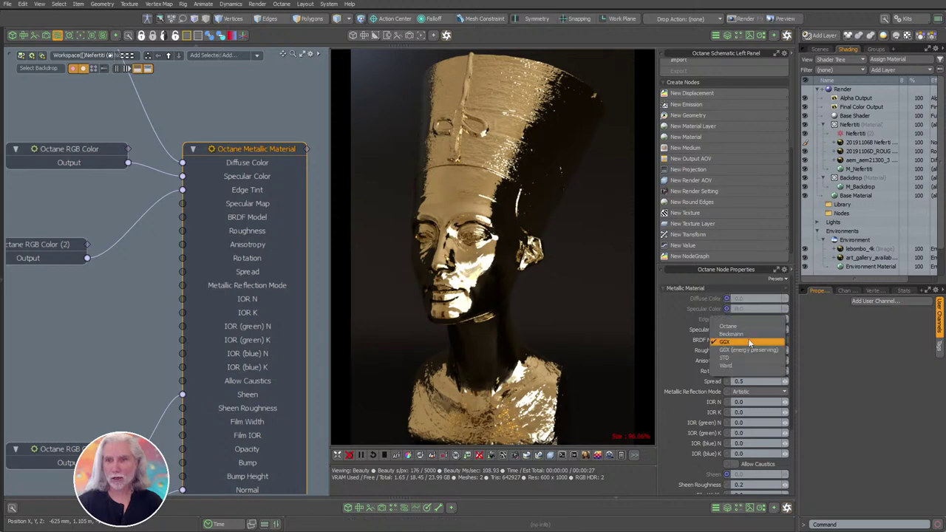
click(746, 331)
click(747, 339)
click(747, 339)
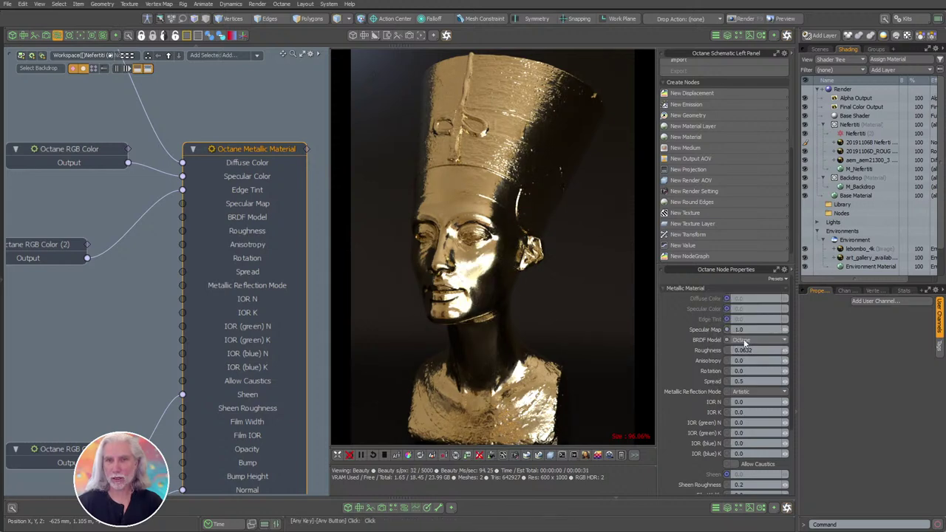
Set the metallic material's BRDF model to GGX and raise its roughness to about 0.402.
click(747, 340)
click(745, 357)
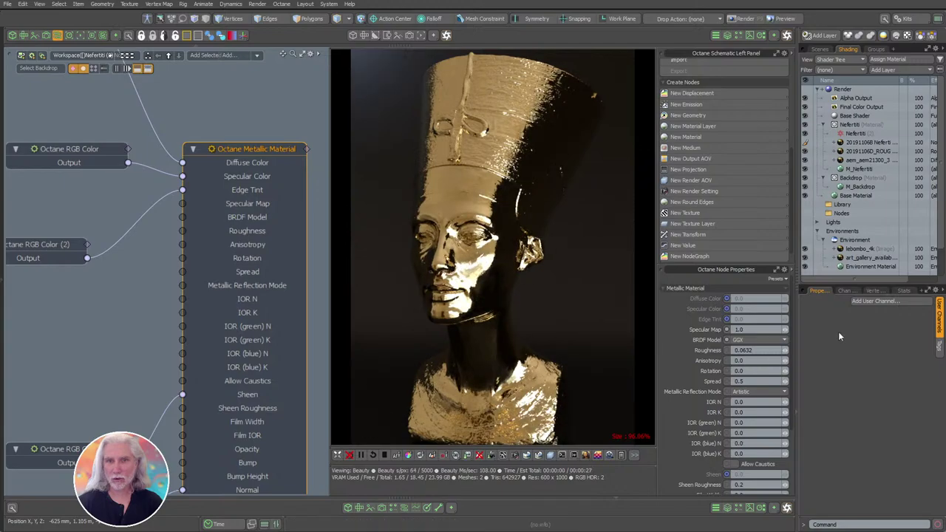
drag(785, 350, 821, 349)
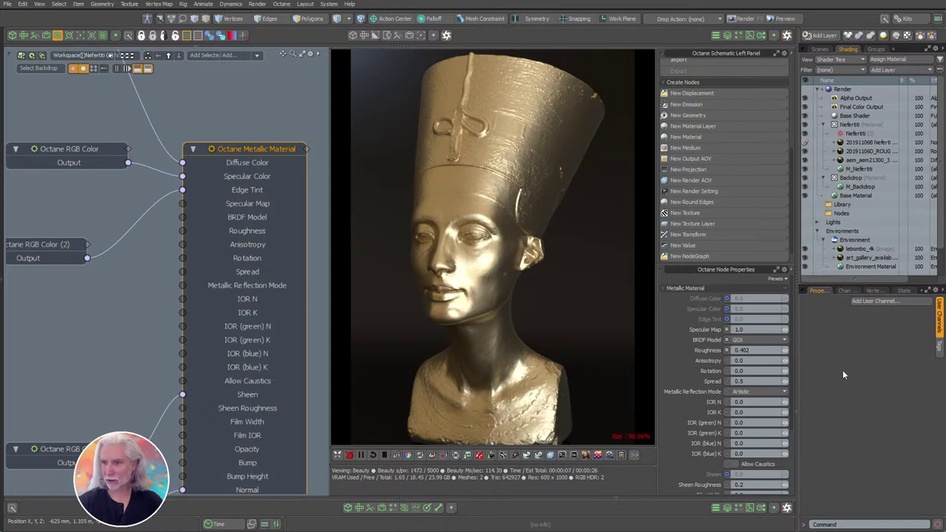
Connect the grayscale image node's output to the Roughness input of the Octane Metallic Material.
ctrl+alt+drag(131, 323, 169, 273)
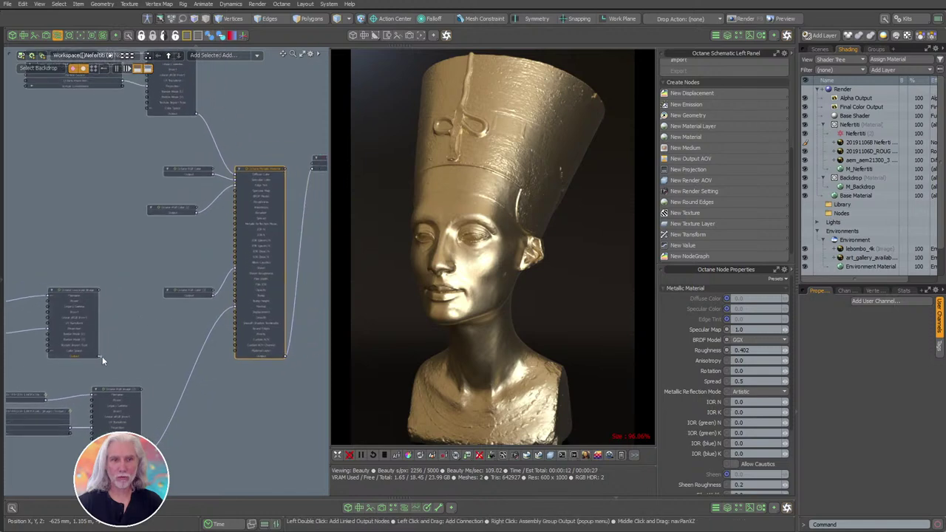
drag(102, 356, 262, 198)
mouse_move(259, 208)
Solo the grayscale roughness image node to inspect its map on the bust, and turn solo off again.
click(133, 275)
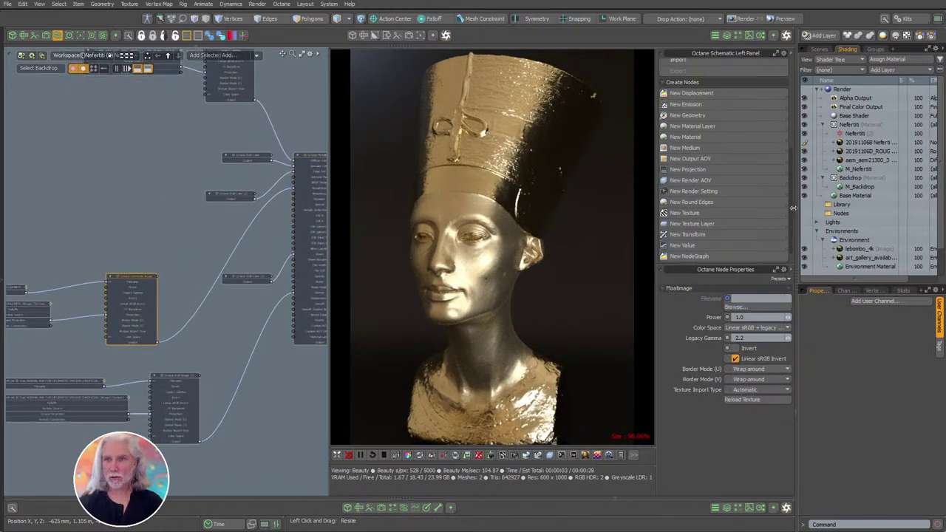
drag(790, 211, 798, 112)
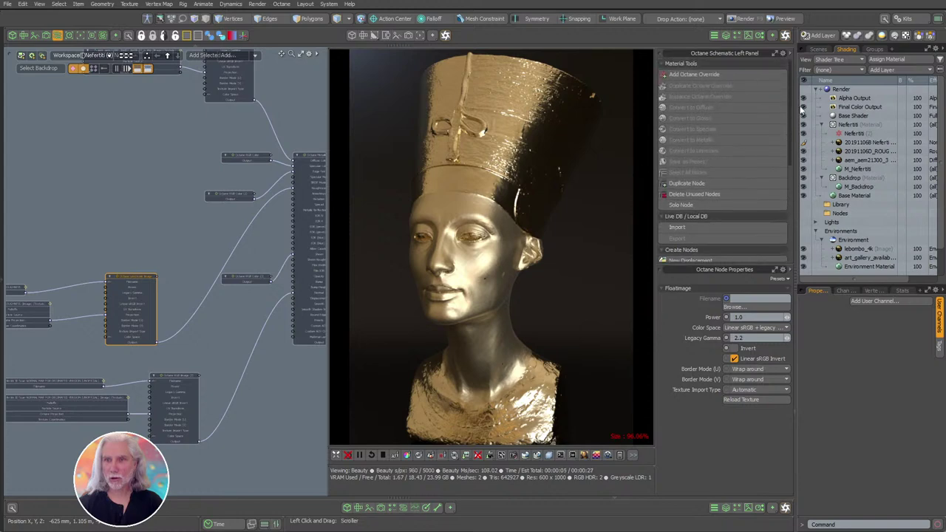
click(691, 205)
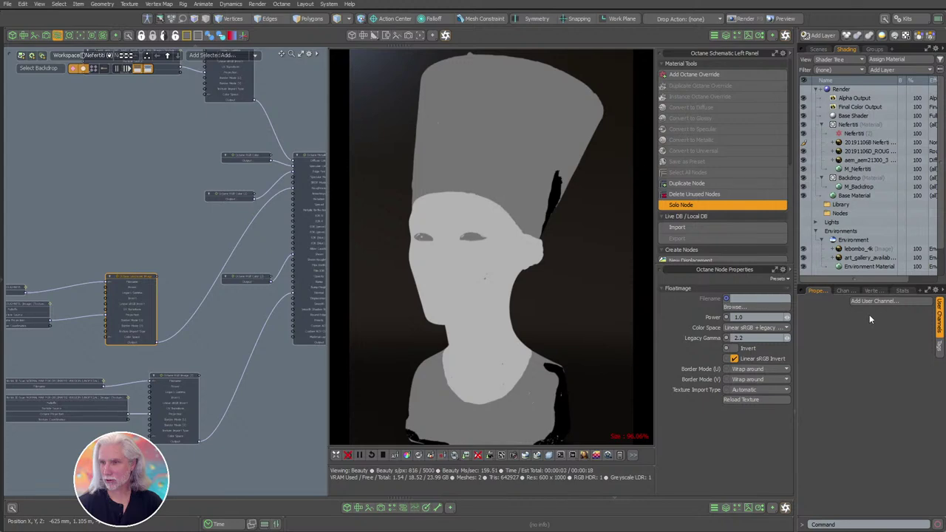
click(708, 207)
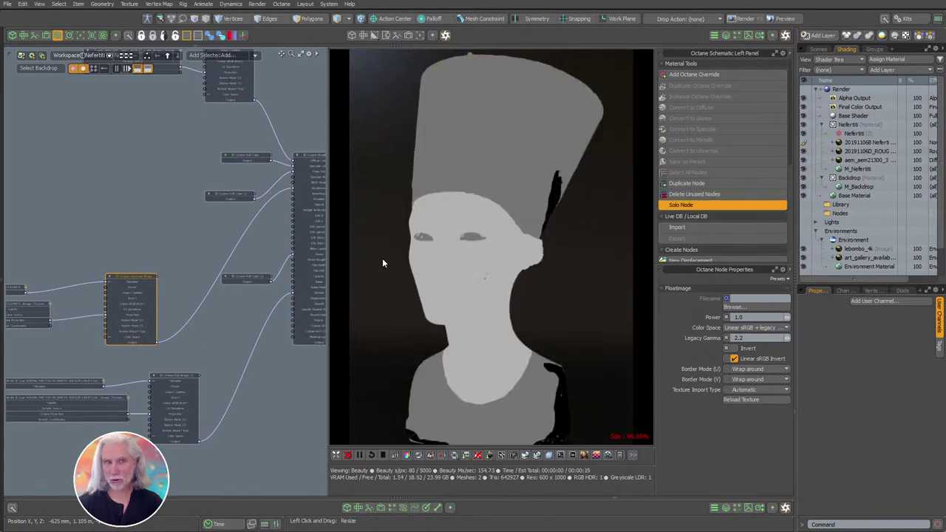
click(710, 205)
Solo the RGB image node feeding the Normal input to inspect the normal map, and turn solo off again.
click(173, 386)
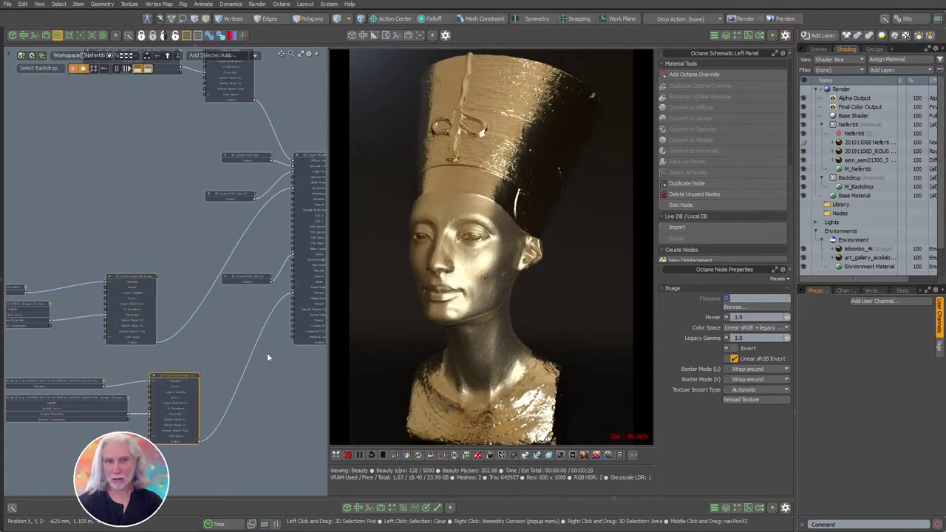
click(692, 205)
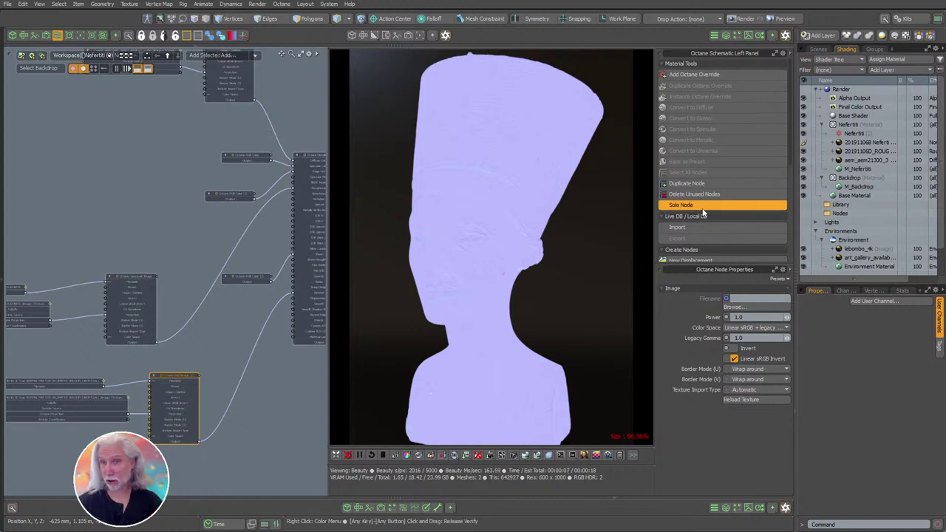
click(705, 207)
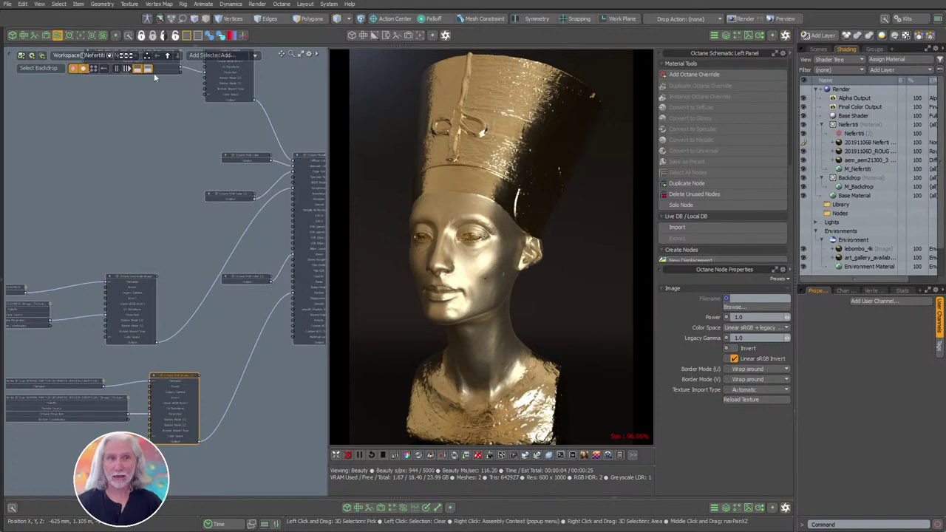
Switch from the schematic to the 3D camera view and reframe the camera slightly closer on the Nefertiti bust.
key(ctrl+Tab)
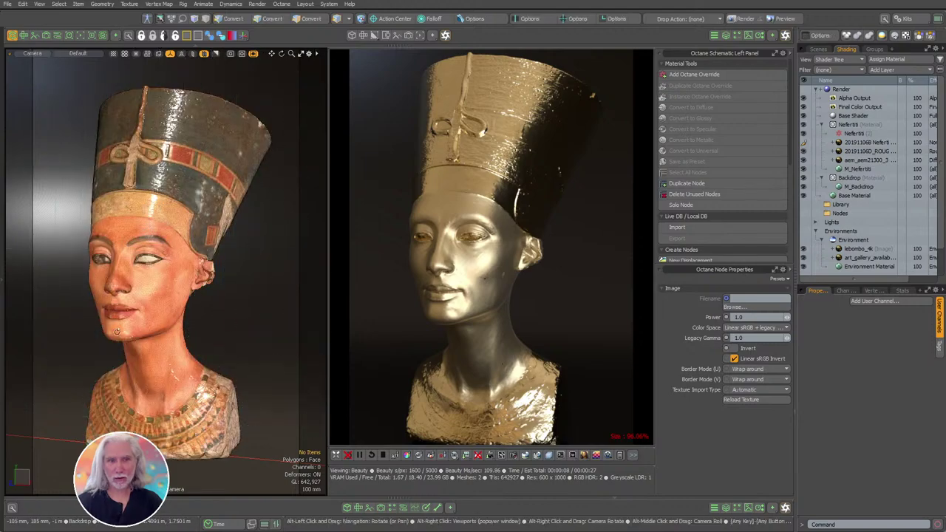
alt+drag(117, 332, 22, 354)
alt+shift+drag(173, 317, 176, 322)
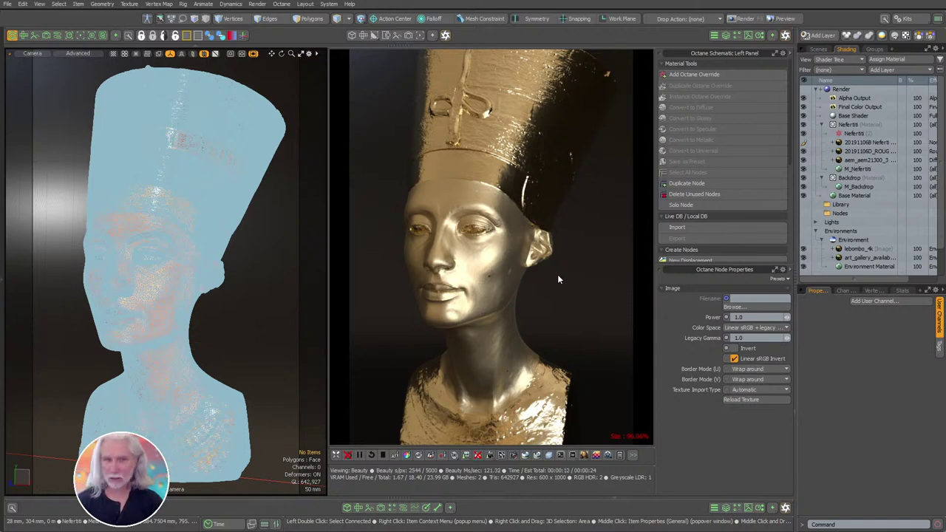
click(278, 331)
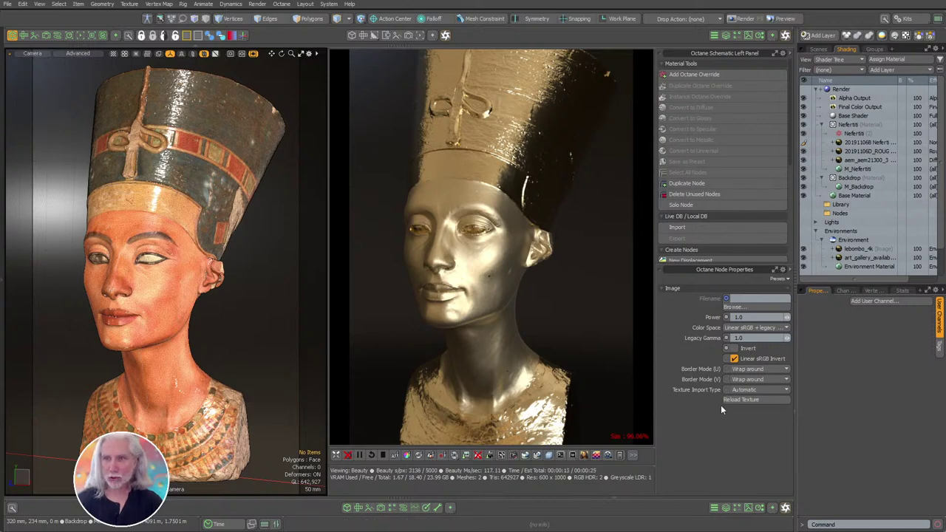
Bring the text notes window on screen to review the list of tutorial topics, and put it away again.
drag(945, 0, 491, 27)
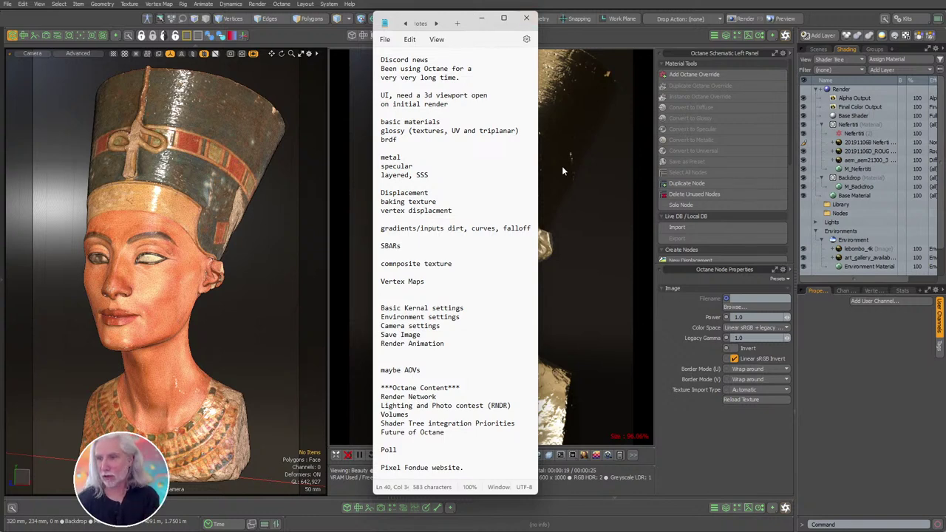
text(very)
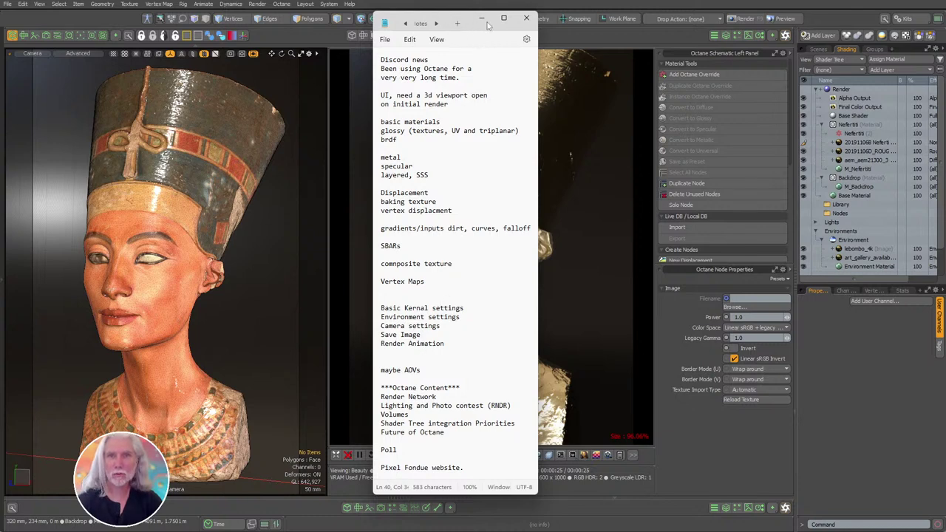
drag(484, 27, 2, 107)
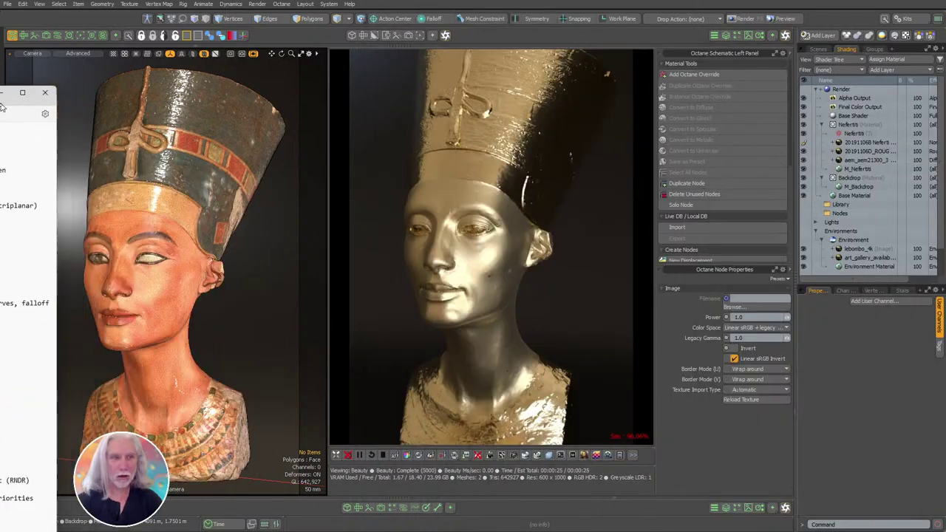
click(2, 92)
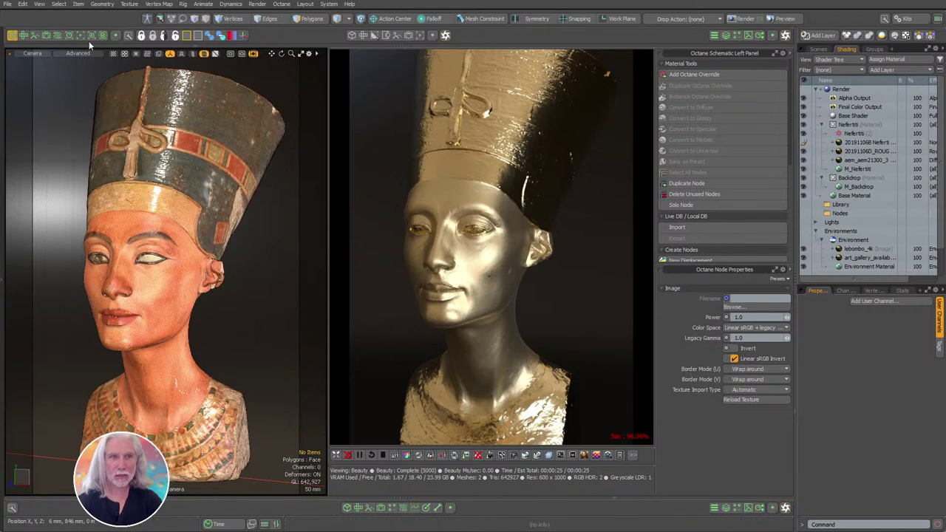
Return to the schematic, select the Octane Metallic Material node and convert it to a specular material.
click(57, 35)
scroll(199, 174, up, 3)
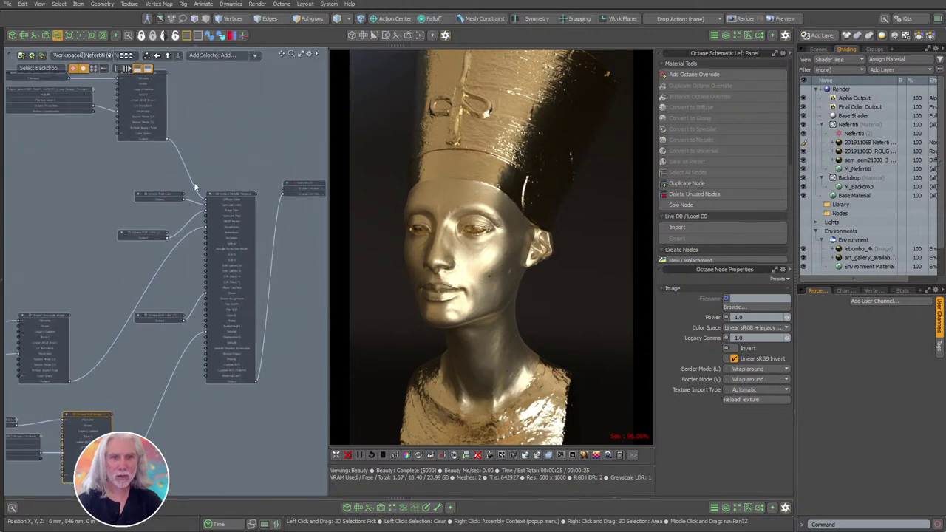
click(230, 194)
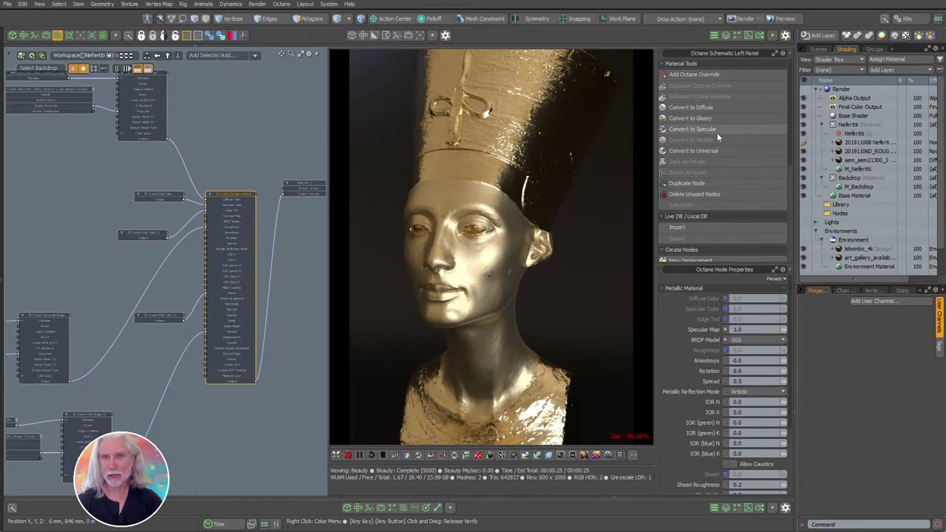
click(706, 128)
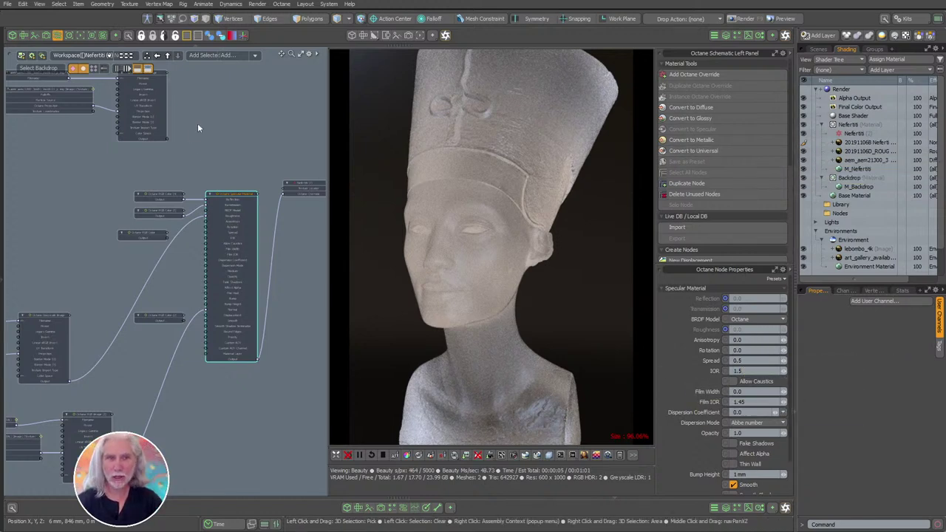
Look over the specular material's node connections and set its BRDF model to GGX, comparing it with Octane.
ctrl+alt+drag(209, 270, 260, 209)
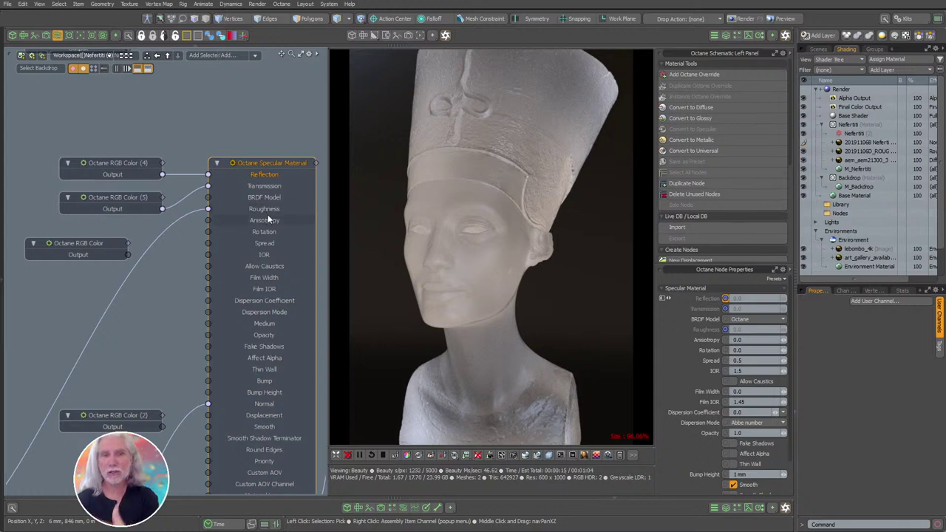
ctrl+alt+drag(269, 220, 197, 254)
alt+shift+drag(191, 161, 203, 212)
ctrl+alt+drag(203, 211, 279, 214)
alt+shift+drag(87, 176, 82, 151)
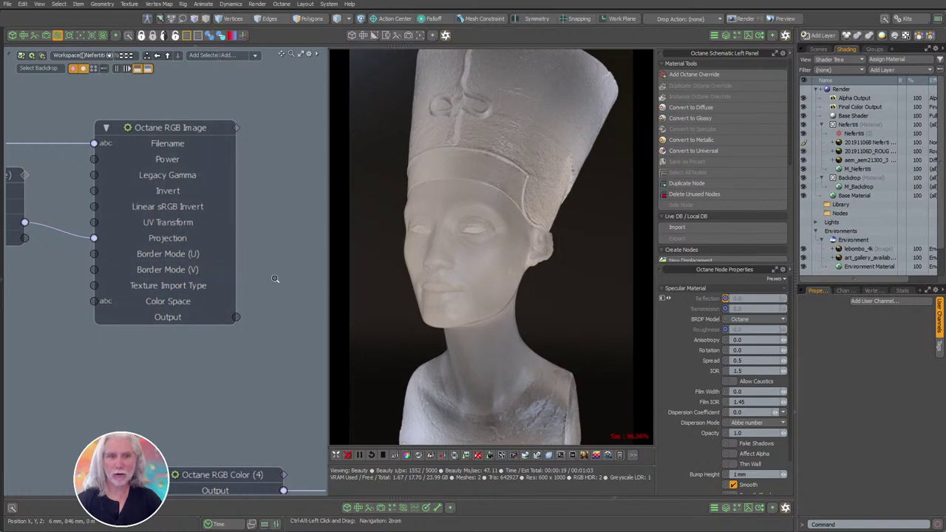
ctrl+alt+drag(276, 278, 257, 185)
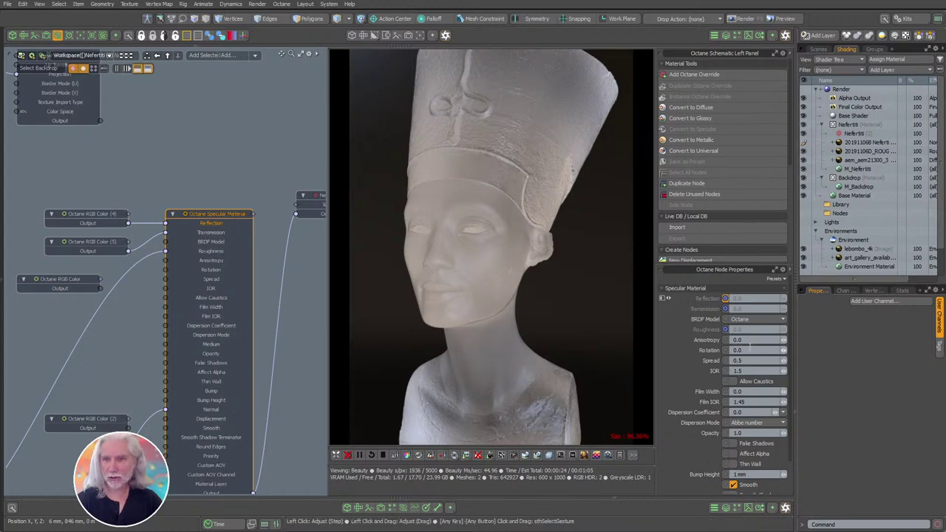
click(754, 319)
click(757, 328)
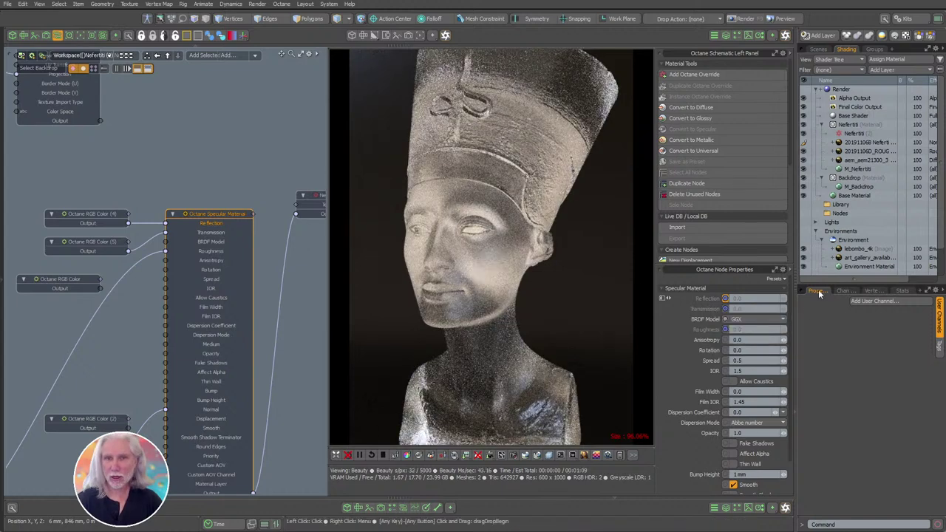
click(753, 318)
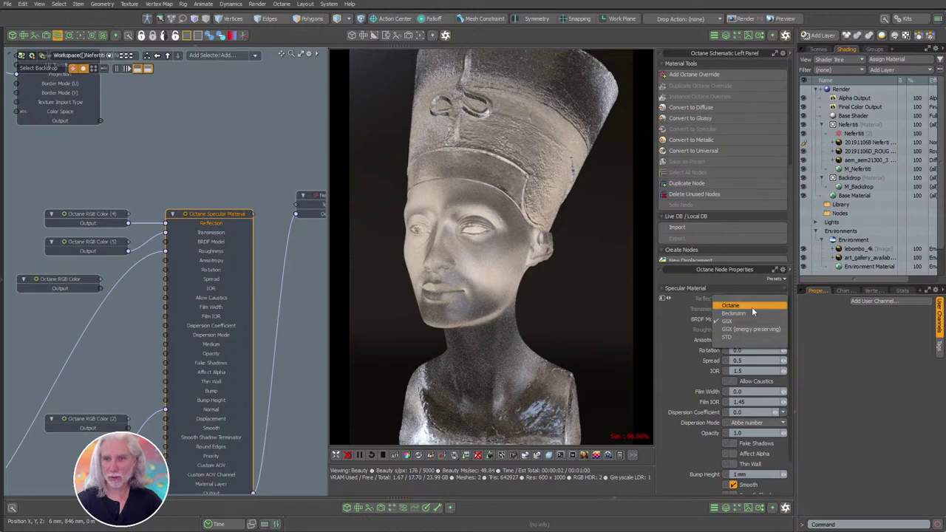
click(750, 306)
click(742, 319)
click(750, 329)
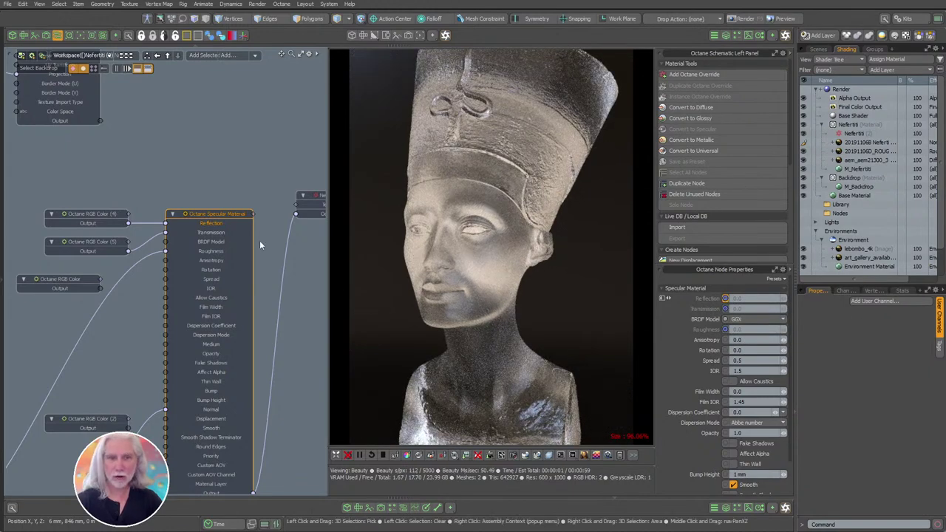
Disconnect the grayscale texture from the Roughness input of the Octane Specular Material.
middle_drag(260, 241, 263, 201)
click(264, 201)
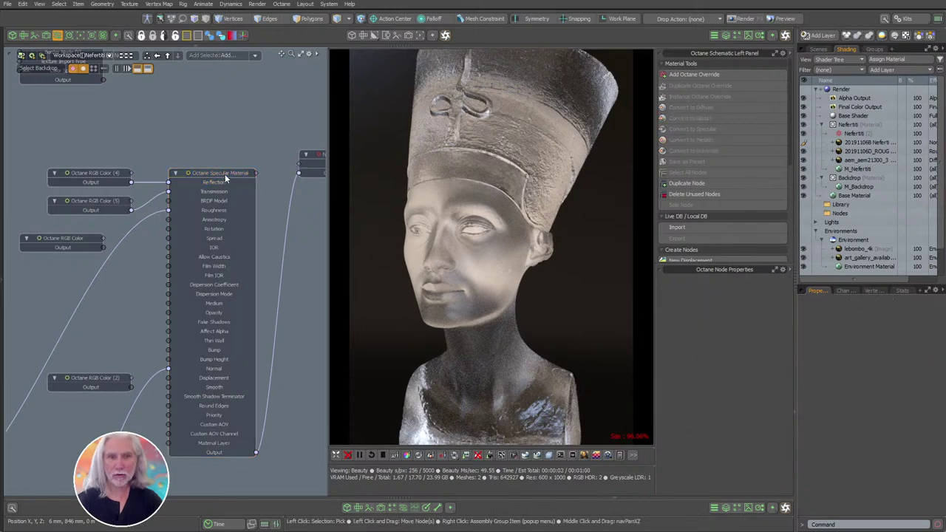
click(225, 177)
drag(166, 212, 145, 216)
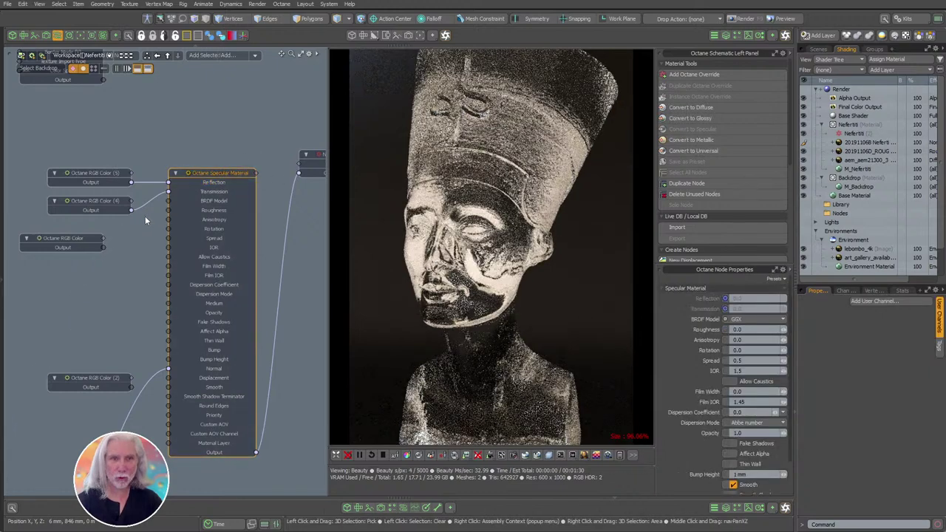
Try IOR values of 1.75 and 1.02 on the Octane Specular Material.
click(243, 144)
click(231, 173)
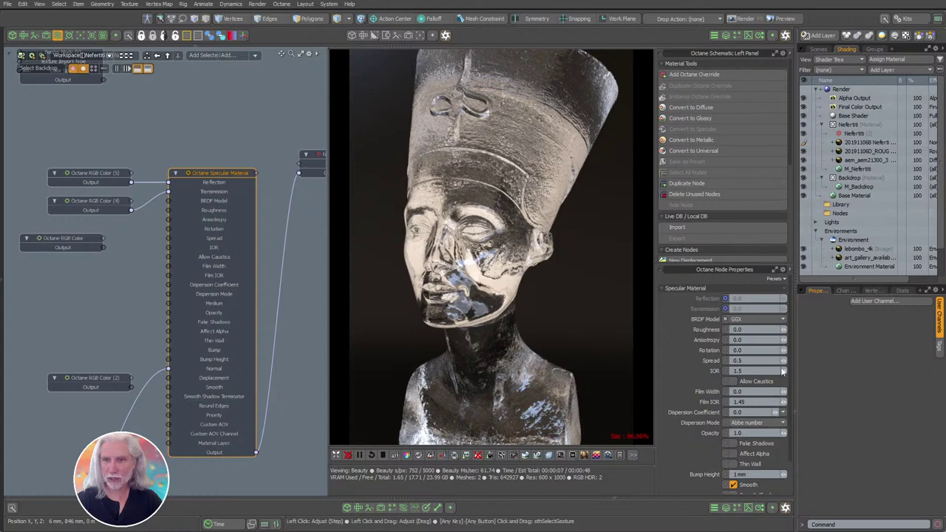
click(774, 371)
text(1.75)
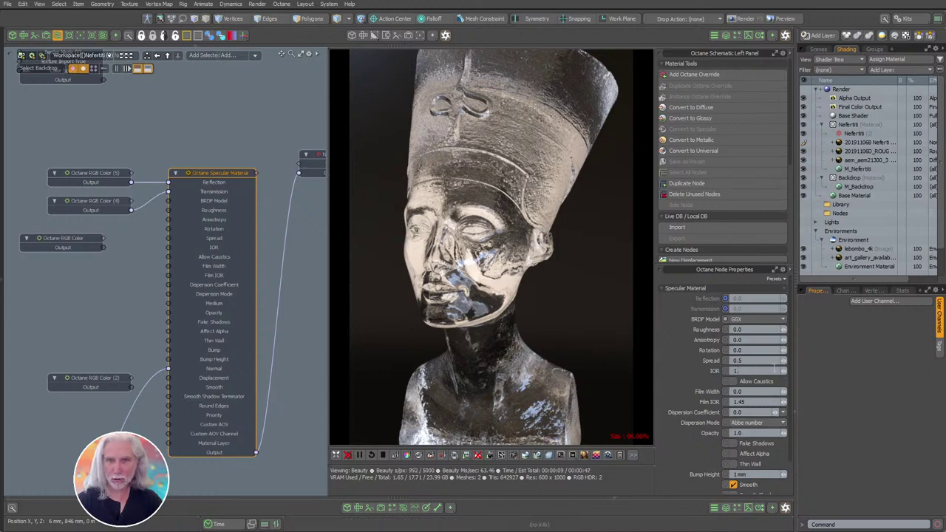
key(Return)
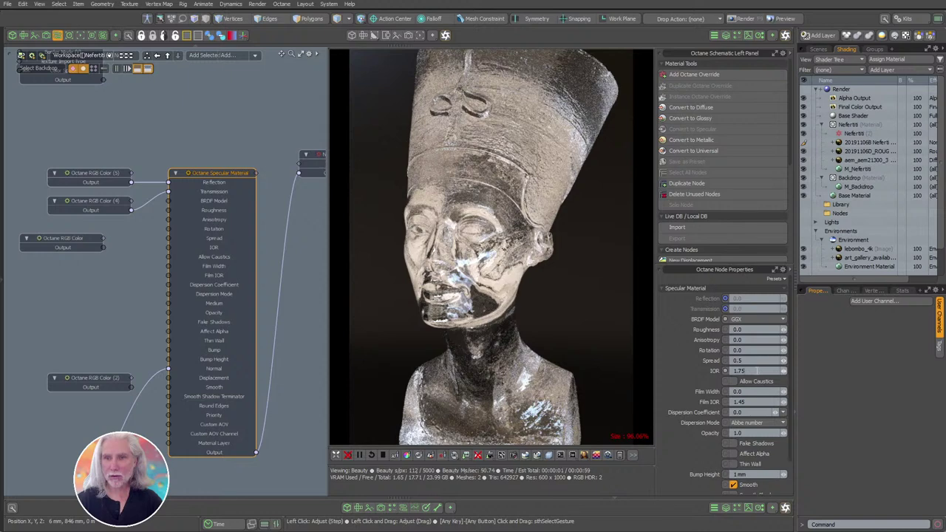
click(757, 369)
text(1.02)
key(Return)
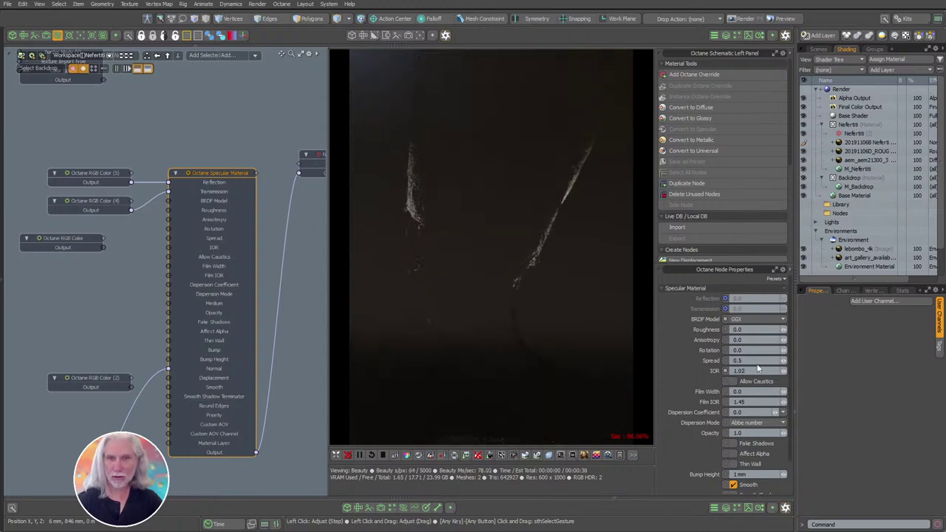
Set the IOR of the Octane Specular Material to 1.33.
click(758, 370)
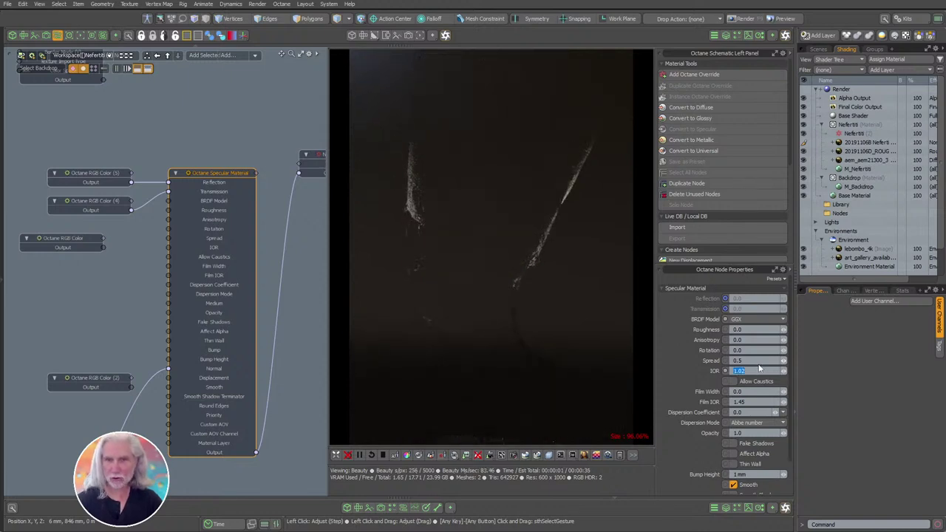
text(1.33)
key(Return)
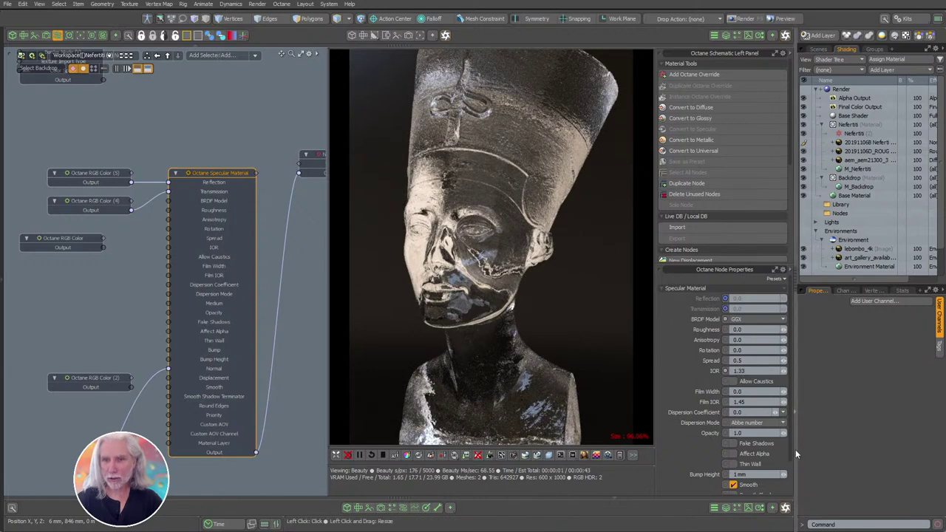
Toggle the specular material's Thin Wall option on and off to compare its effect, leaving it disabled.
click(757, 465)
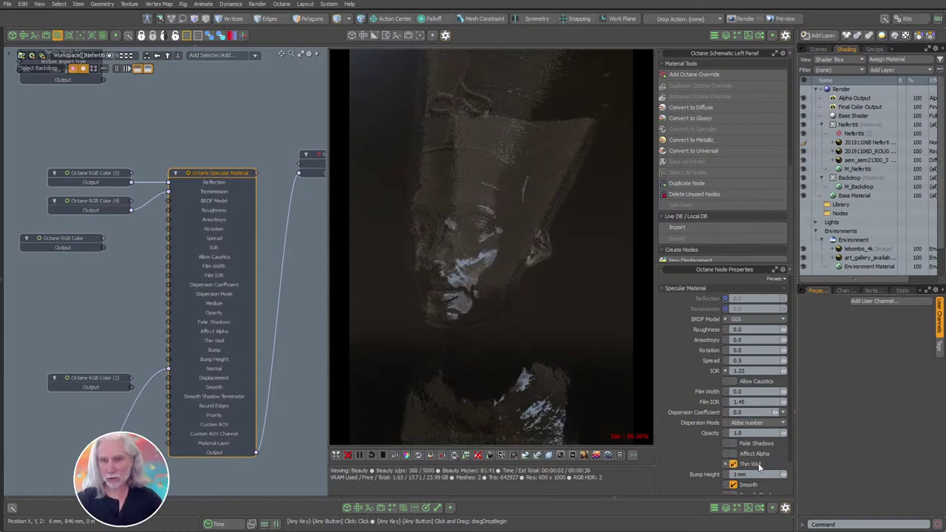
click(756, 466)
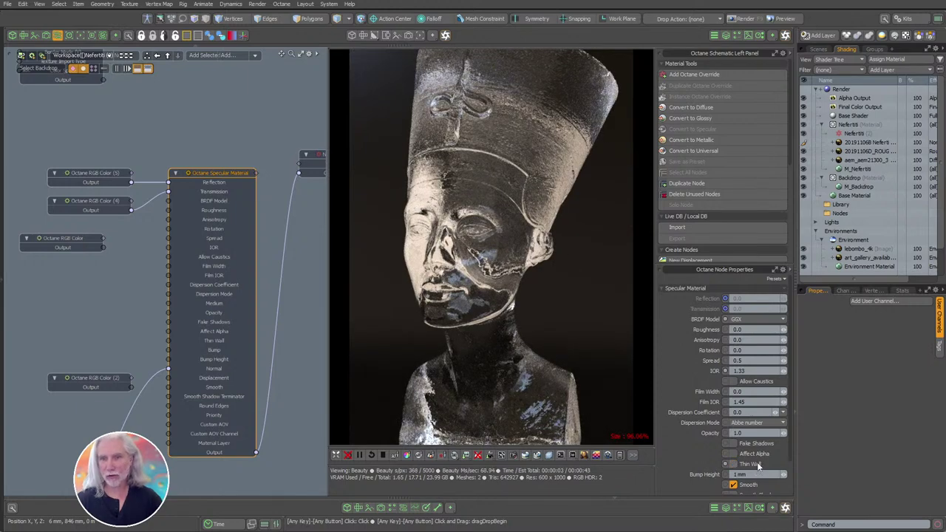
click(757, 465)
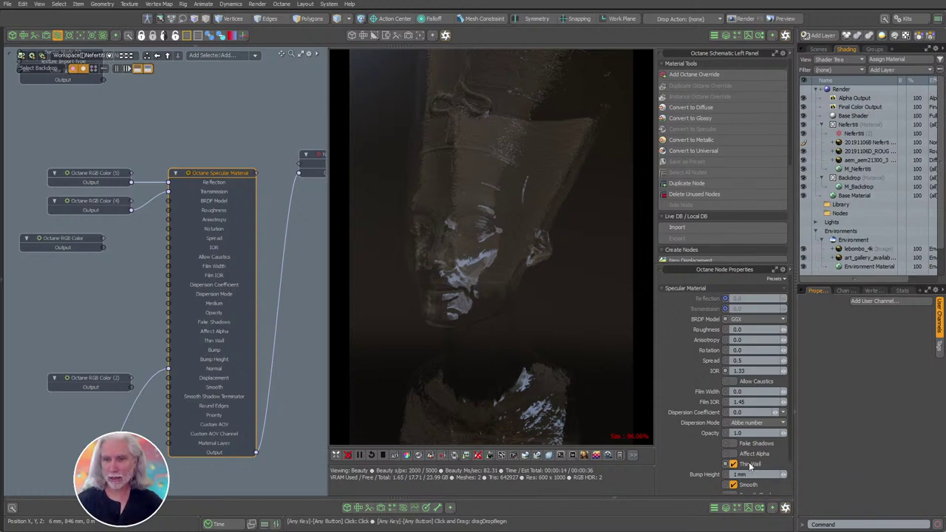
click(750, 464)
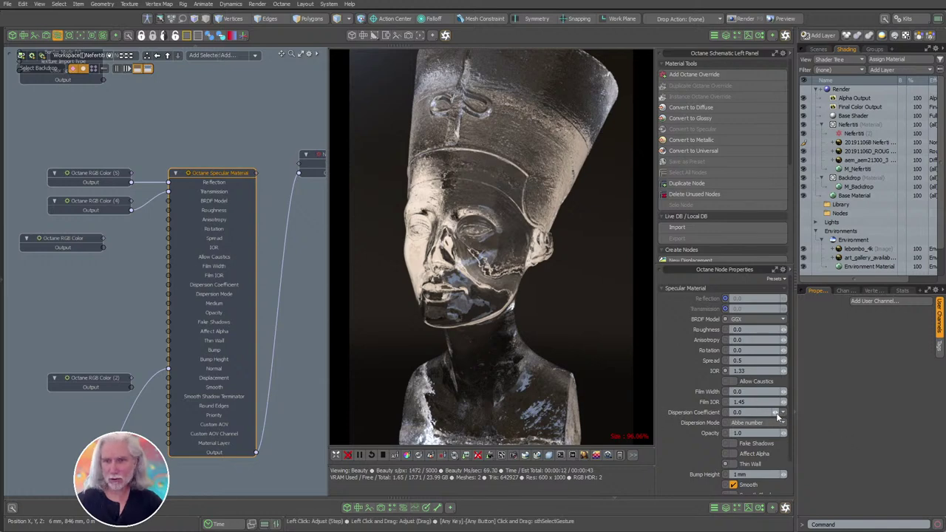
Try a Film Width of 0.233 on the specular material and reset it to 0.
drag(783, 392, 818, 392)
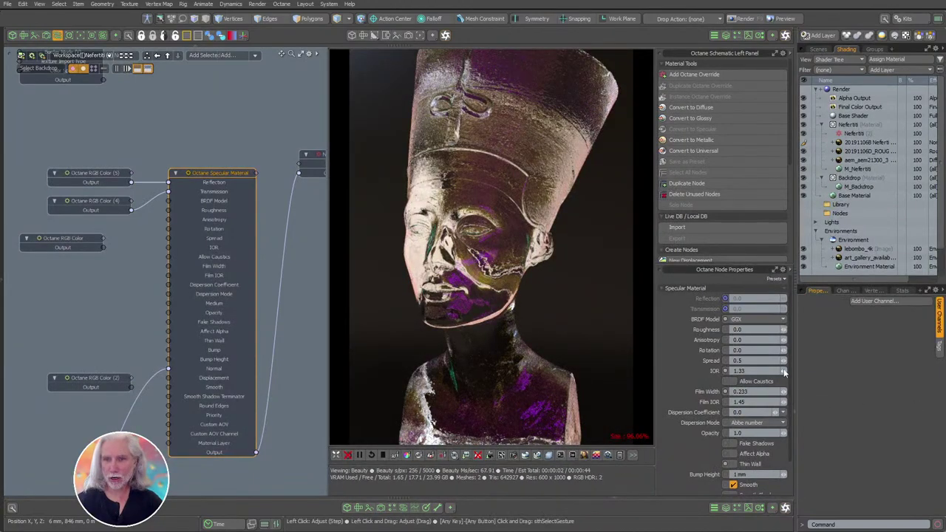
click(764, 391)
text(0)
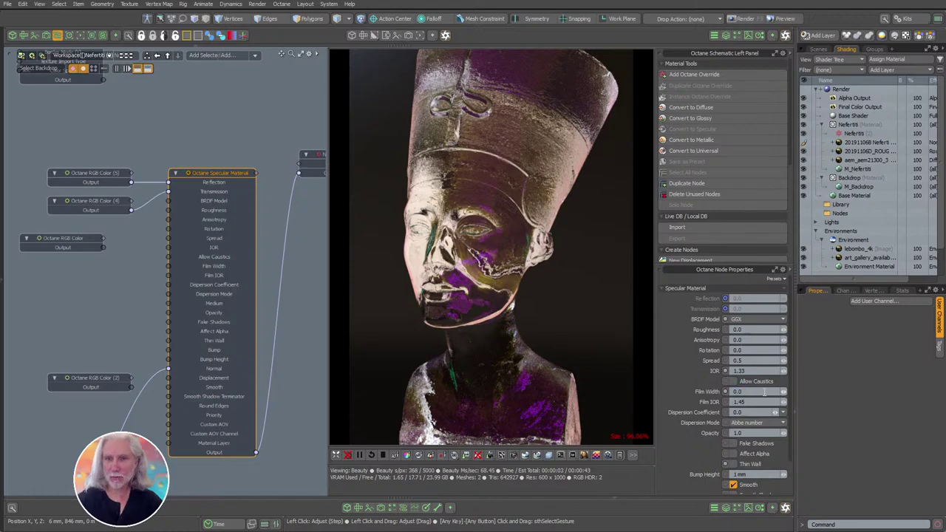
key(Return)
Try a Dispersion Coefficient of 0.171 on the specular material and return it to 0.
drag(776, 412, 786, 411)
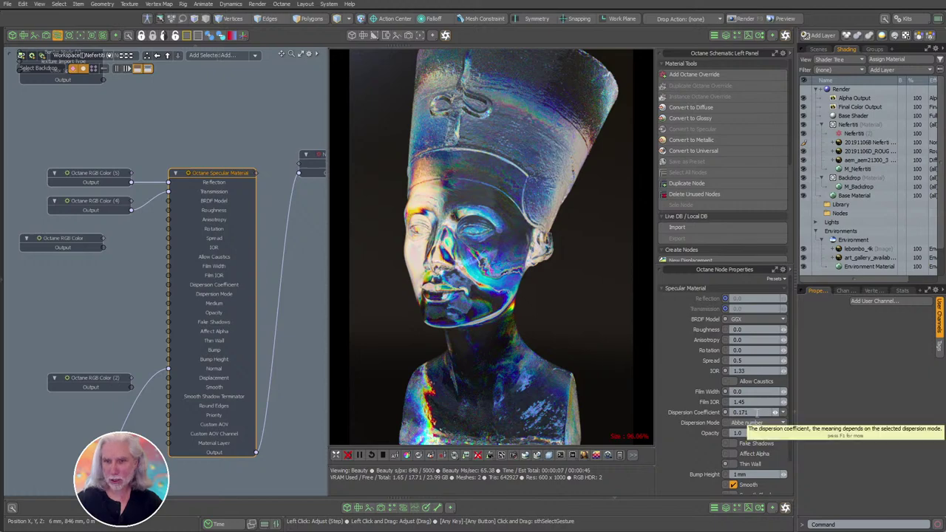
drag(750, 413, 730, 413)
text(0)
key(Return)
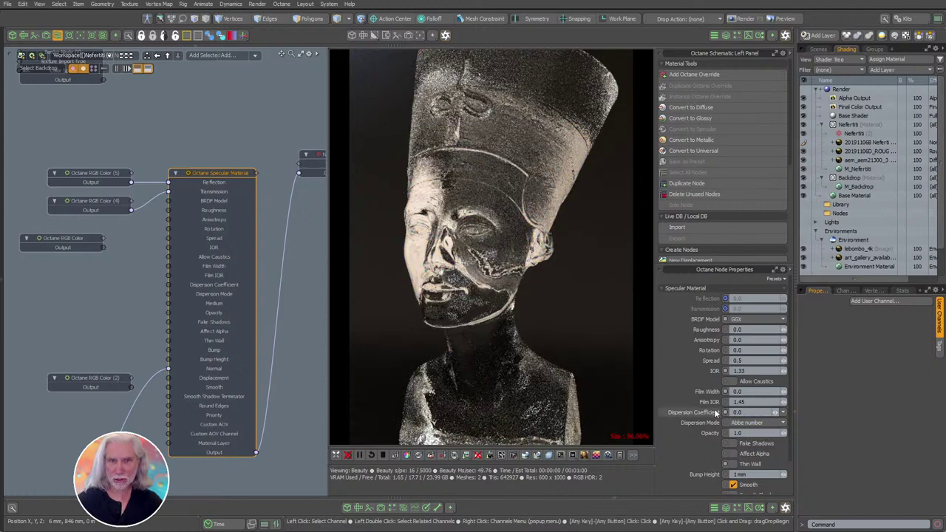
Add an Absorption Medium connected to the Medium input of the Octane Specular Material.
alt+drag(209, 314, 232, 294)
click(136, 290)
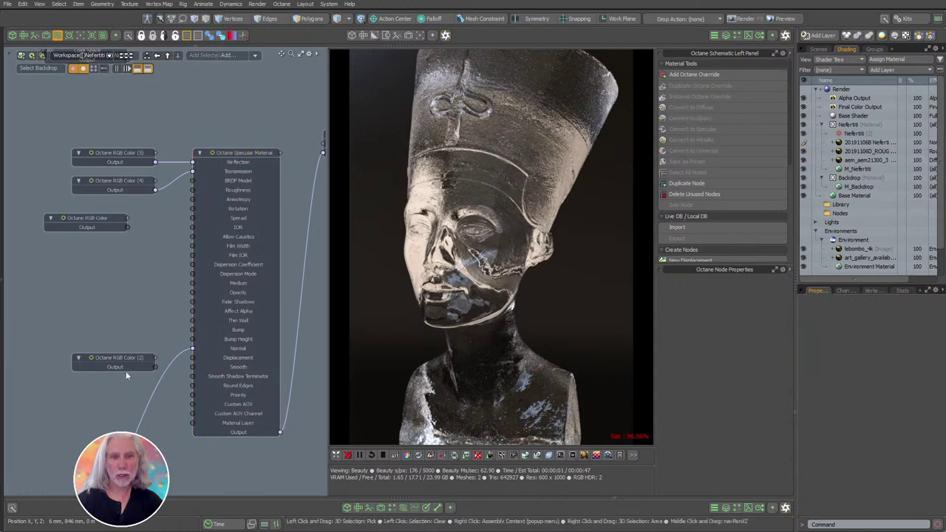
alt+drag(126, 371, 198, 320)
ctrl+alt+drag(197, 319, 161, 337)
alt+drag(228, 296, 320, 389)
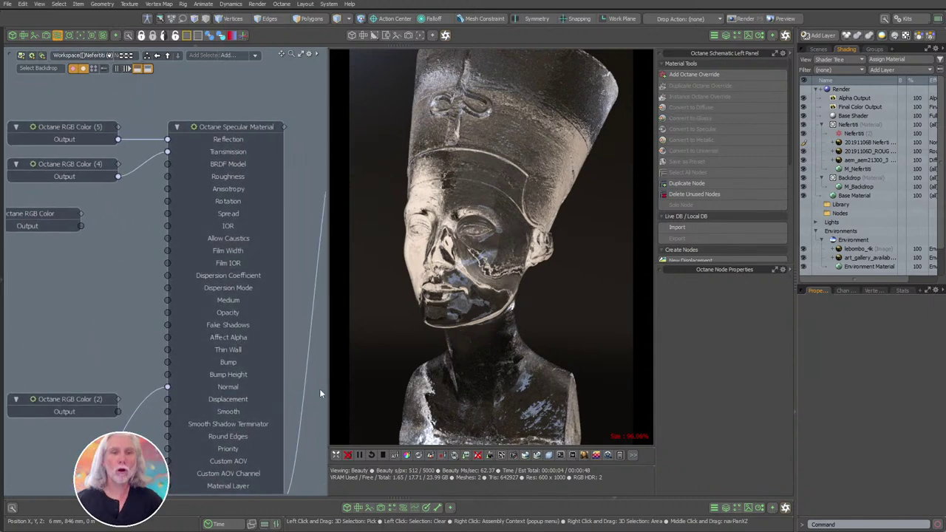
click(230, 300)
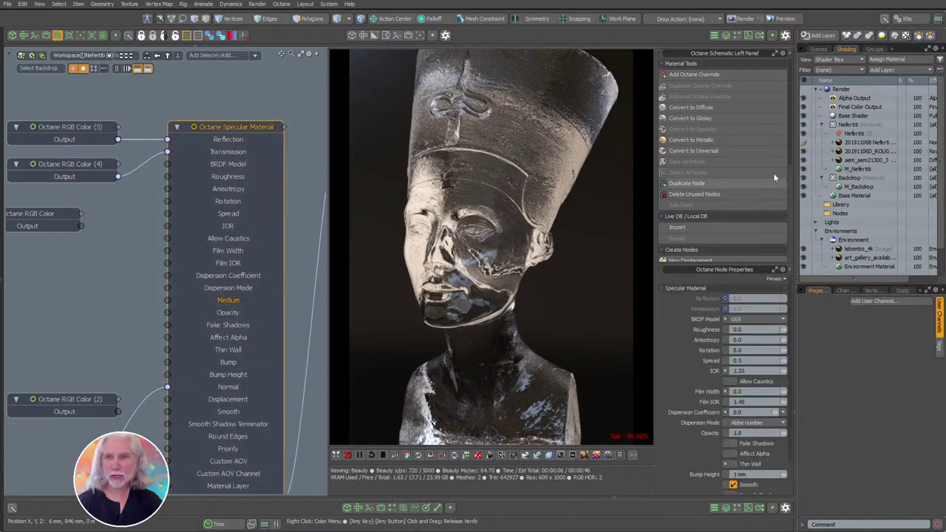
drag(789, 155, 788, 253)
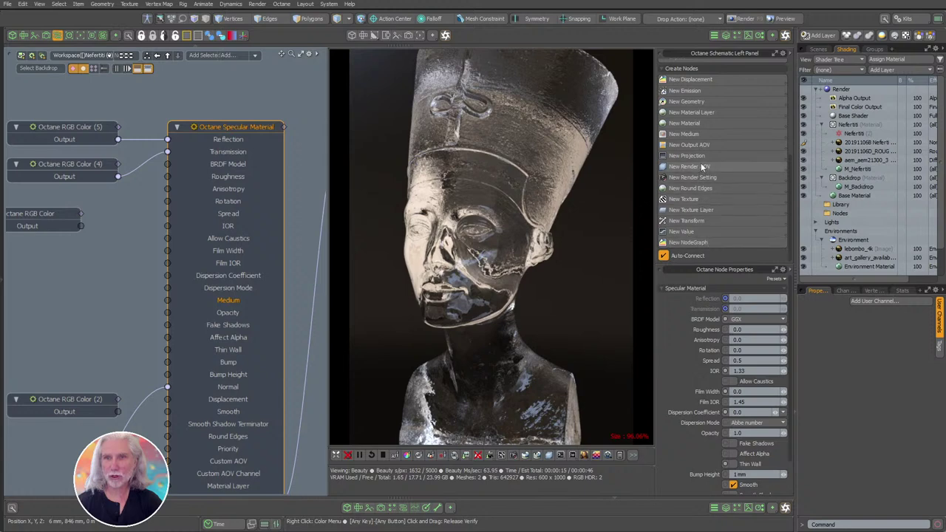
click(691, 135)
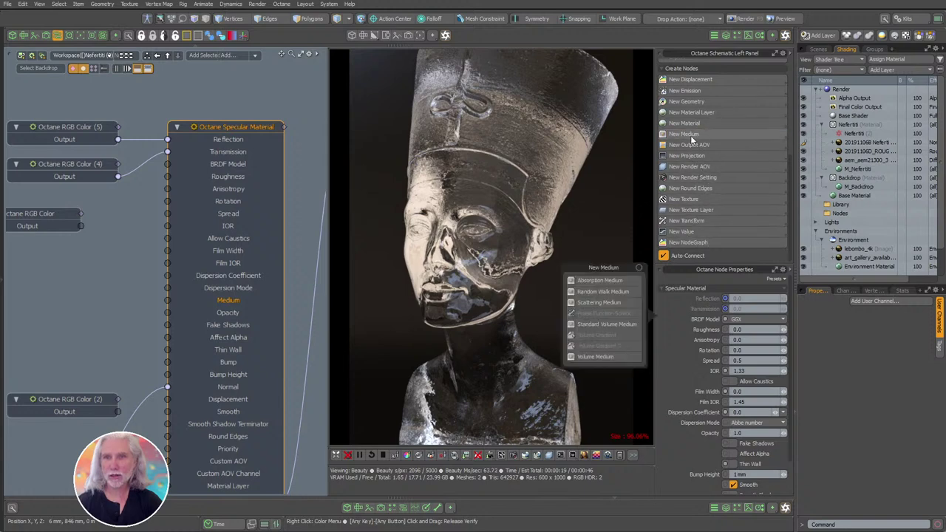
click(609, 279)
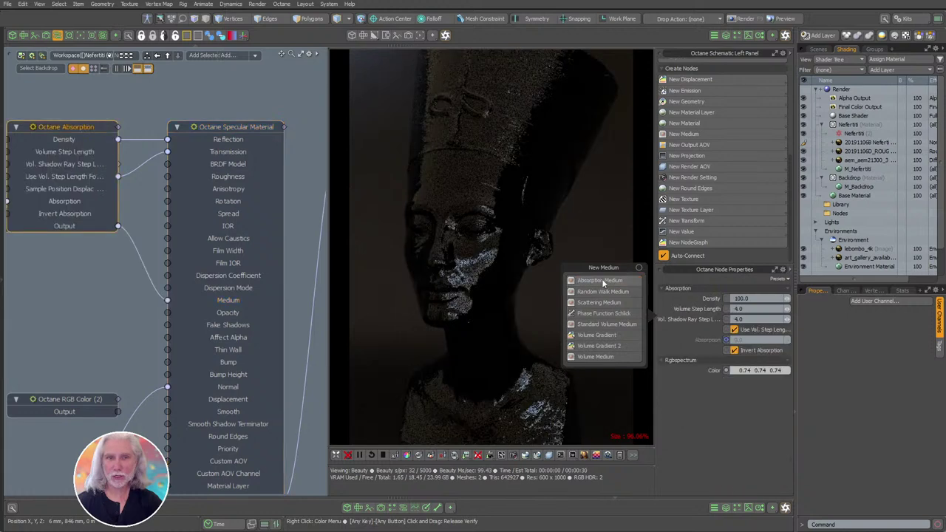
Move the Octane Absorption node and its color node to free space below the other RGB Color nodes.
drag(203, 172, 176, 321)
middle_drag(197, 294, 256, 273)
click(188, 277)
click(225, 299)
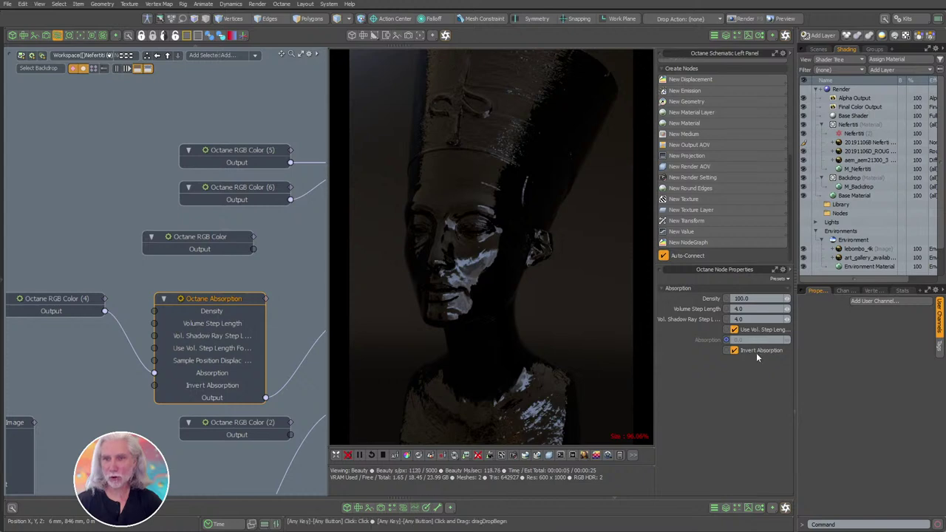
Set the RGB Color node feeding the Absorption input to a red of 0.74, 0.17, 0.12.
click(58, 304)
click(736, 301)
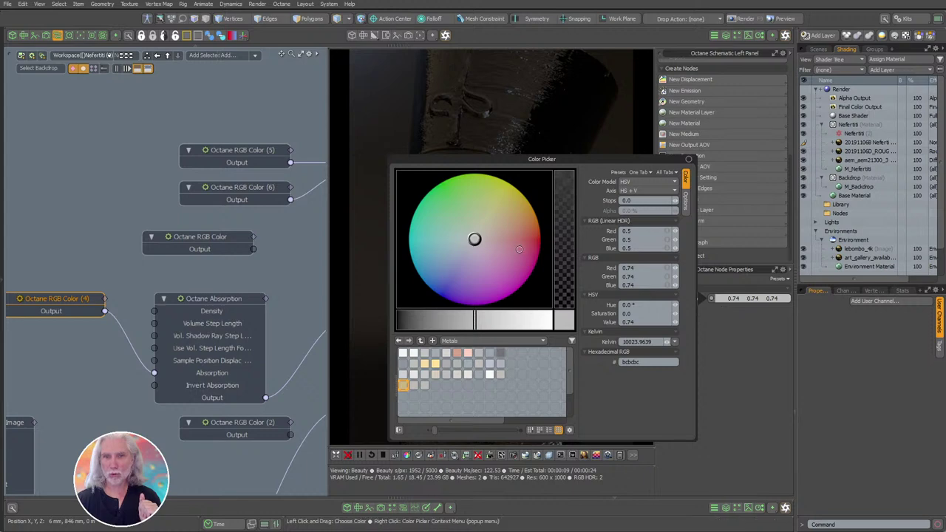
drag(476, 239, 538, 236)
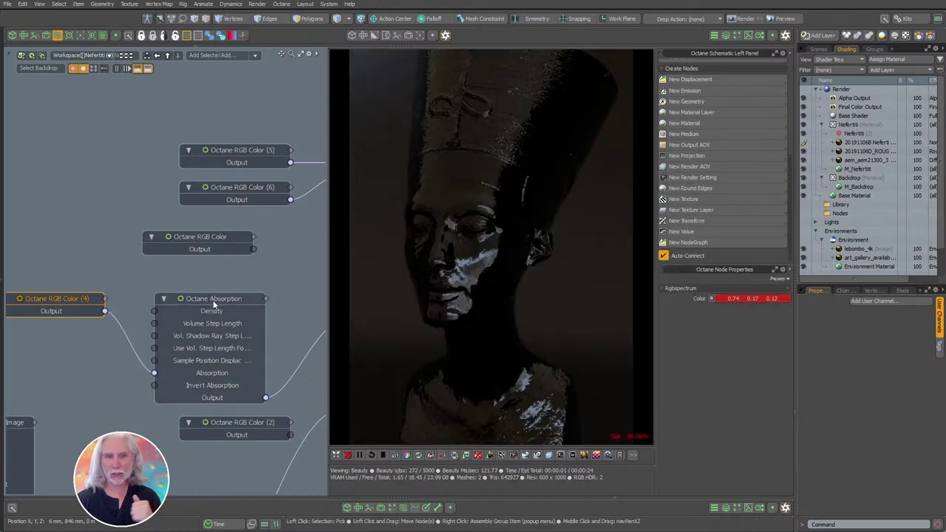
click(212, 300)
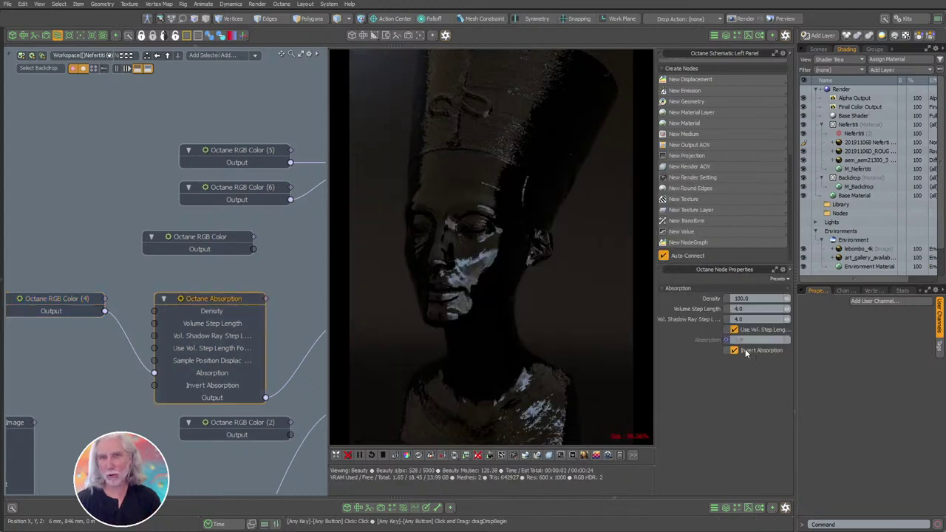
click(77, 300)
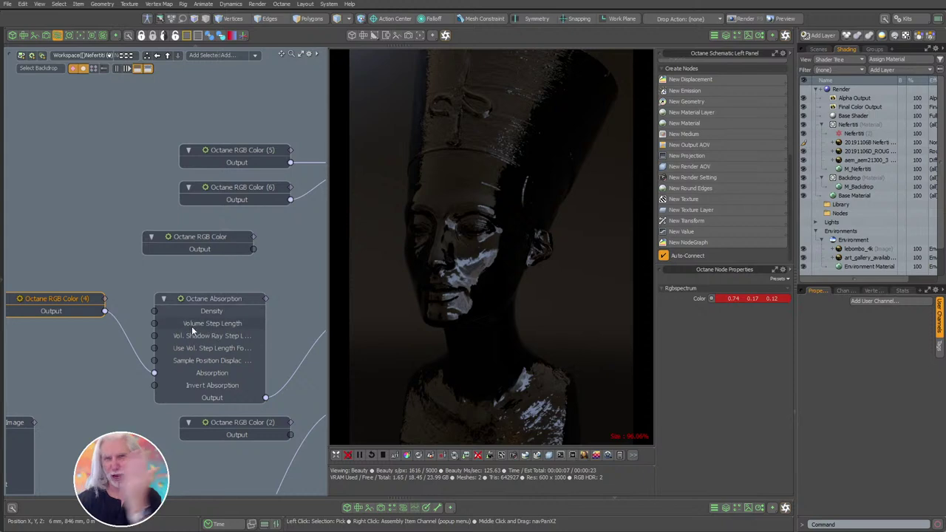
Lower the Octane Absorption's Density to 2, and fine-tune it to 4.21.
click(213, 299)
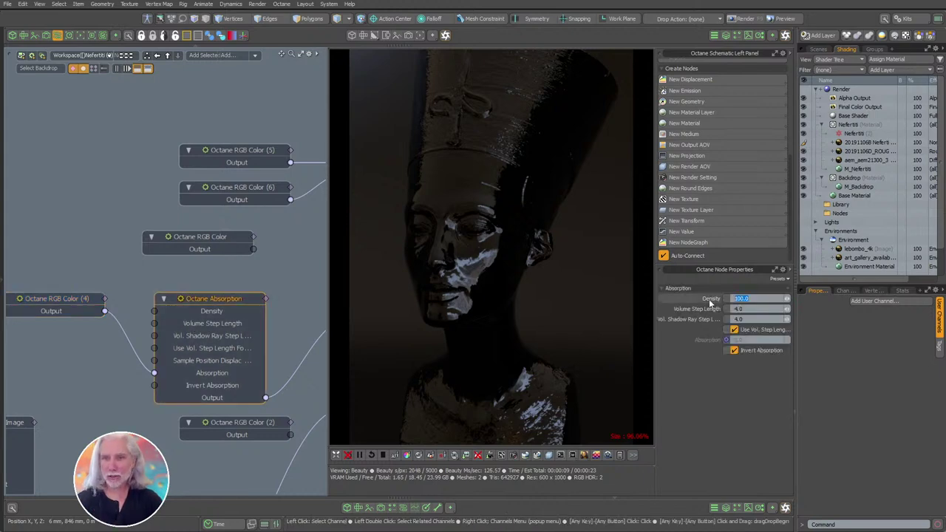
text(2)
key(Return)
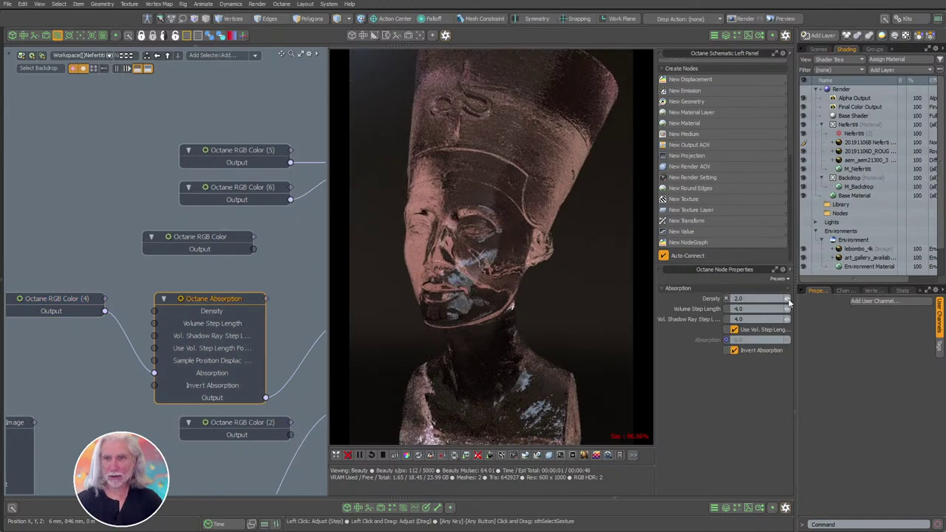
drag(789, 301, 835, 314)
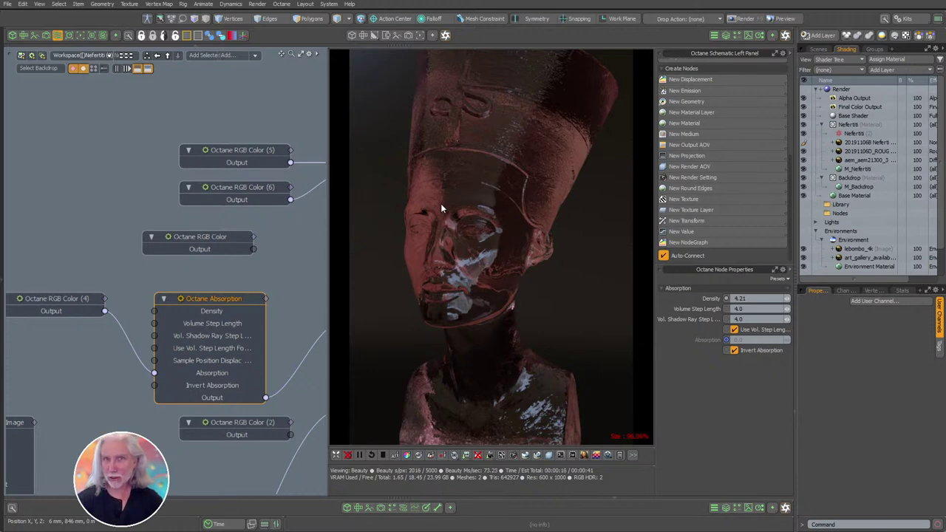
scroll(201, 235, down, 5)
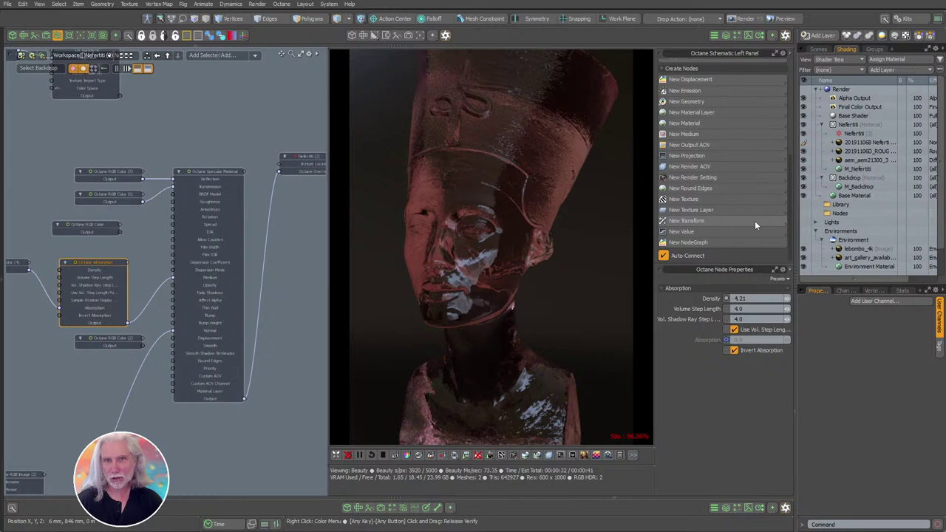
mouse_move(217, 271)
alt+shift+mouse_down()
mouse_move(241, 263)
mouse_move(212, 271)
alt+shift+mouse_up()
scroll(240, 263, up, 2)
click(211, 152)
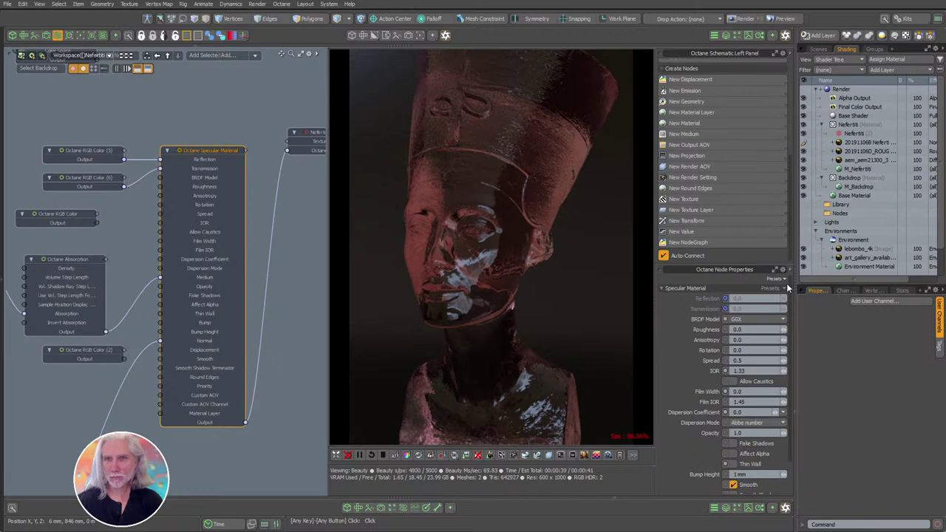
click(131, 90)
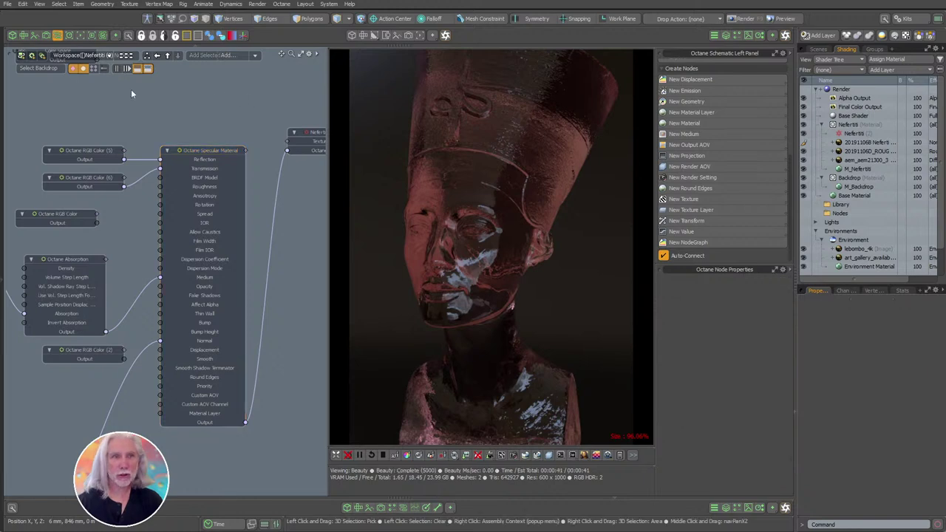
Show the schematic overview and reopen the Nefertiti (2) Nodes workspace.
click(128, 57)
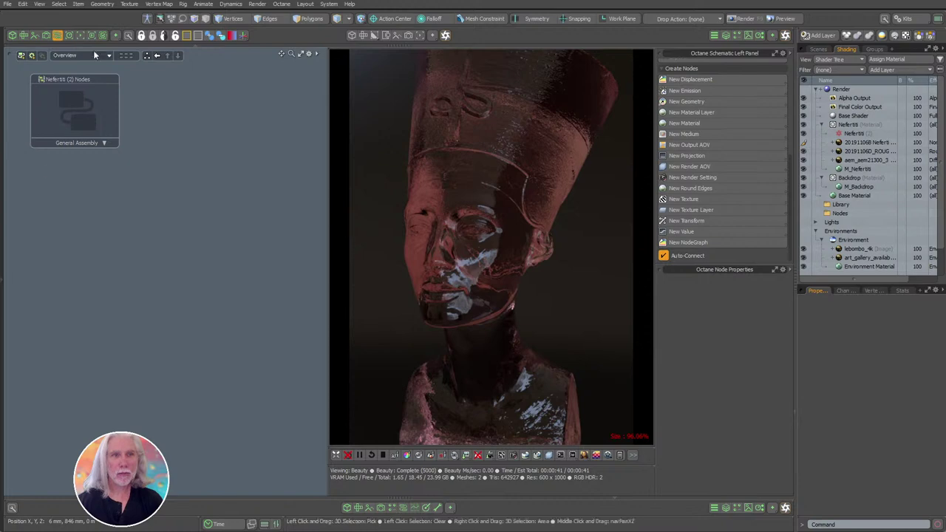
click(74, 56)
mouse_move(75, 66)
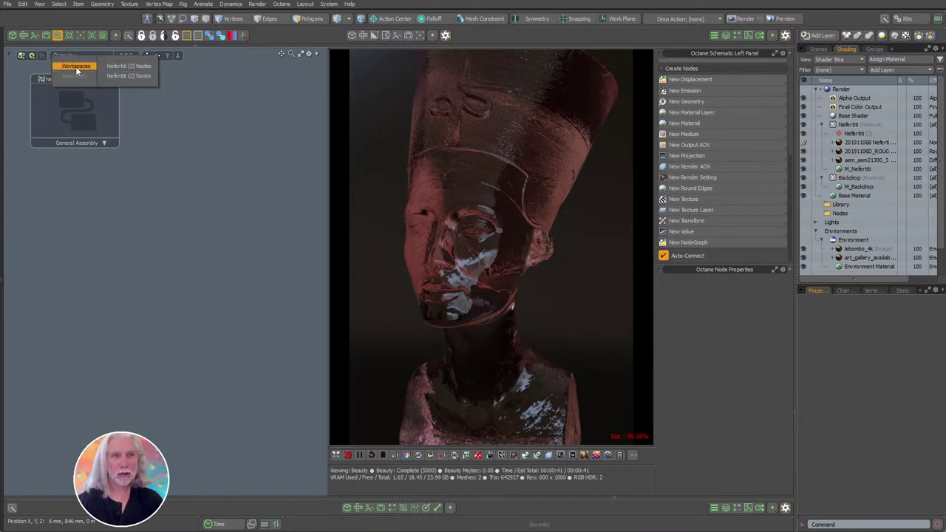
click(115, 75)
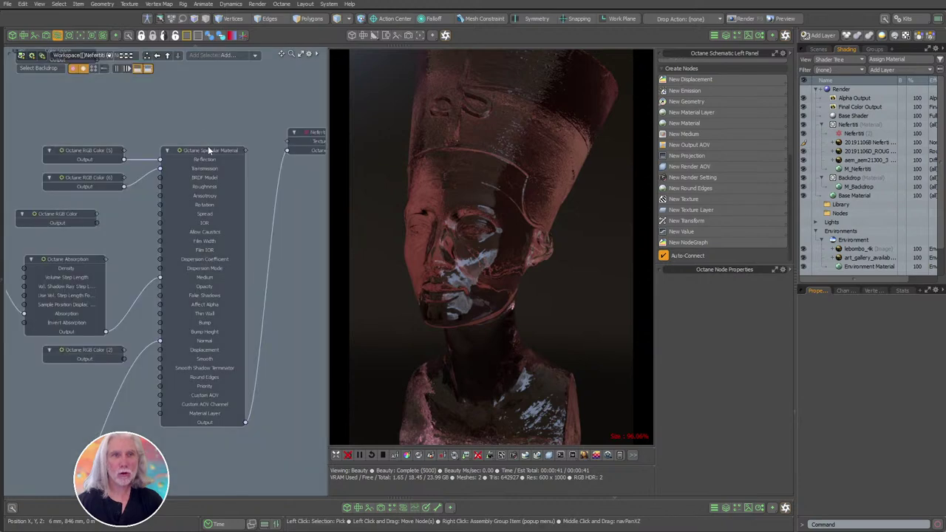
Select the Nefertiti (2) override in the shader tree and return the schematic to its overview.
click(842, 133)
click(123, 55)
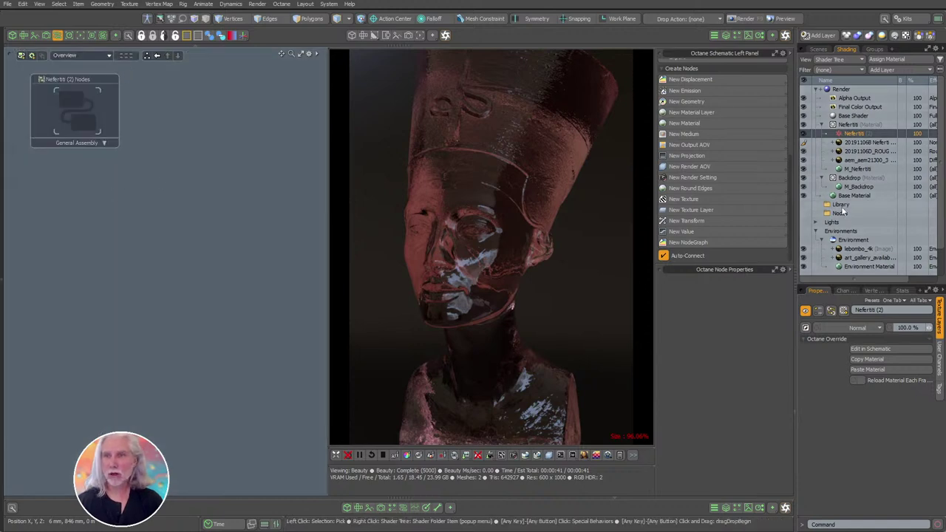
Add an Octane override to the Backdrop material and open the Backdrop (2) Nodes workspace.
click(854, 178)
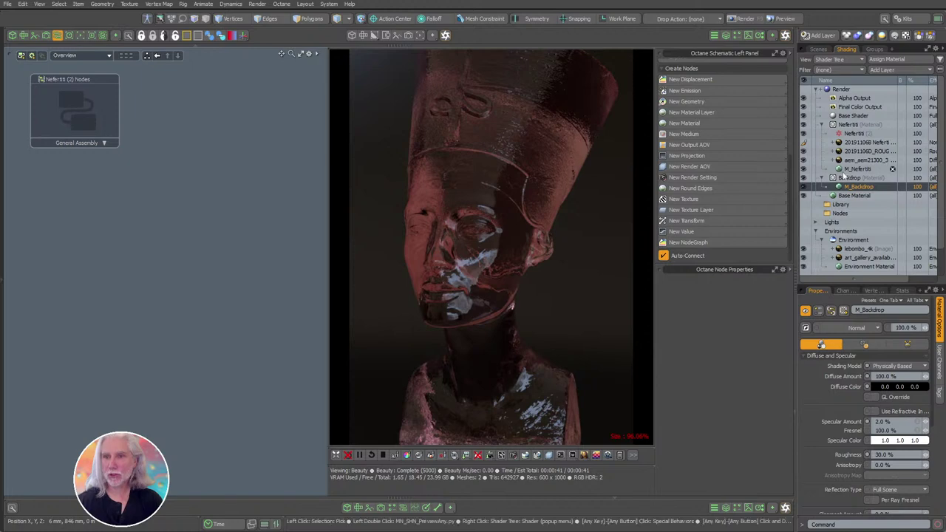
scroll(789, 72, up, 5)
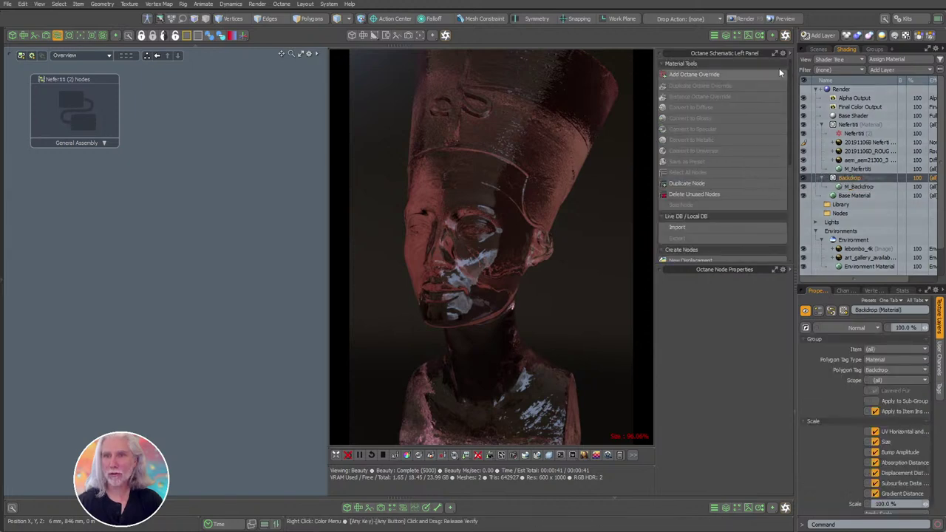
click(697, 74)
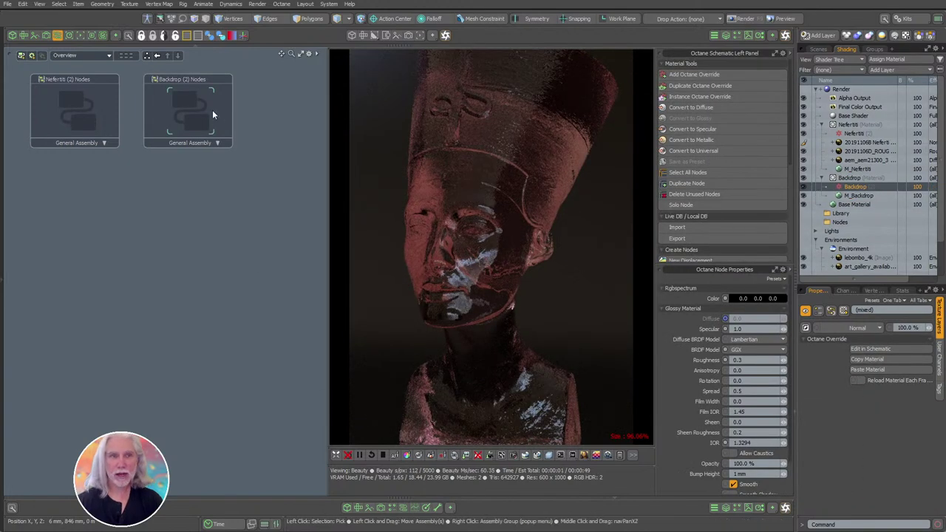
double_click(185, 110)
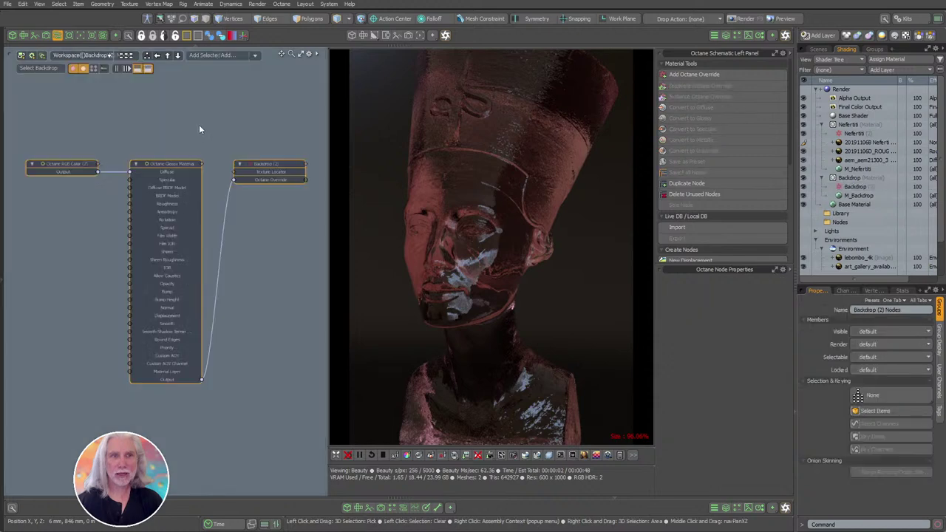
Reopen the Nefertiti (2) Nodes workspace and select the Nefertiti (2) override in the shader tree.
click(125, 56)
double_click(84, 105)
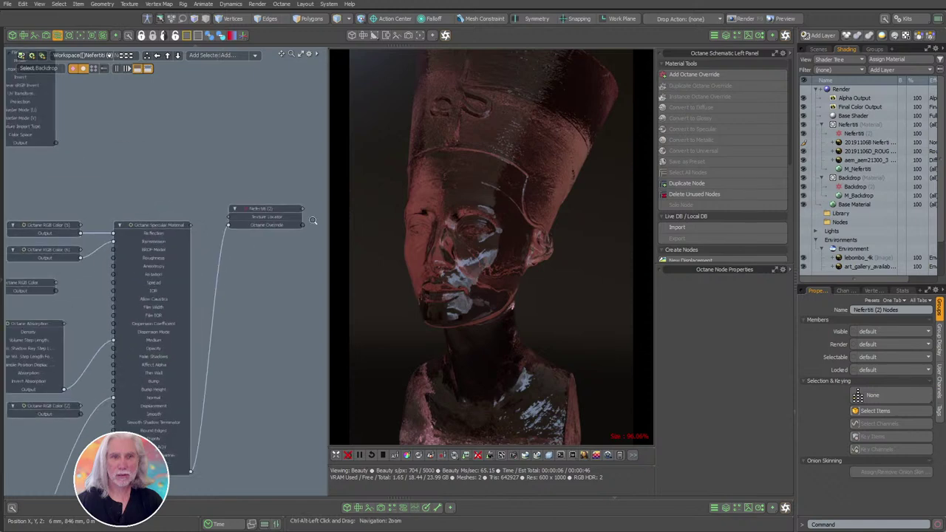
click(260, 209)
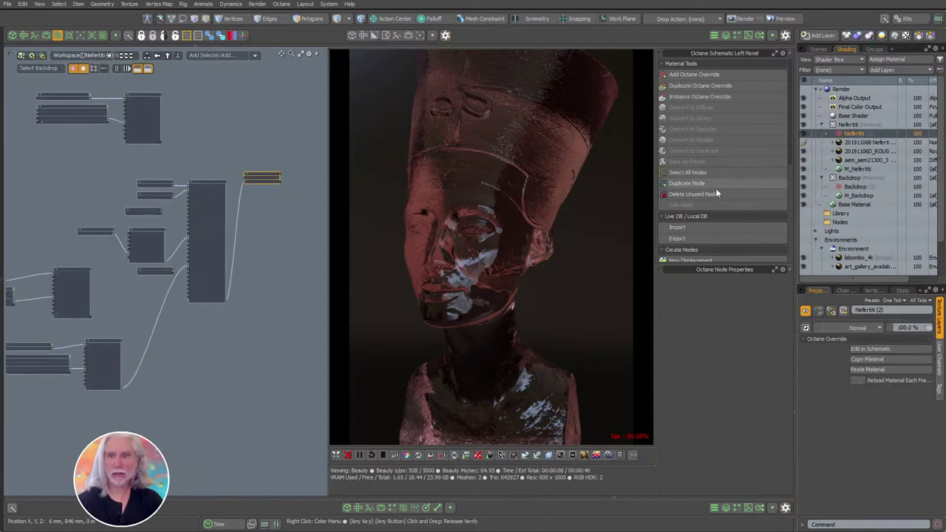
click(855, 186)
click(854, 133)
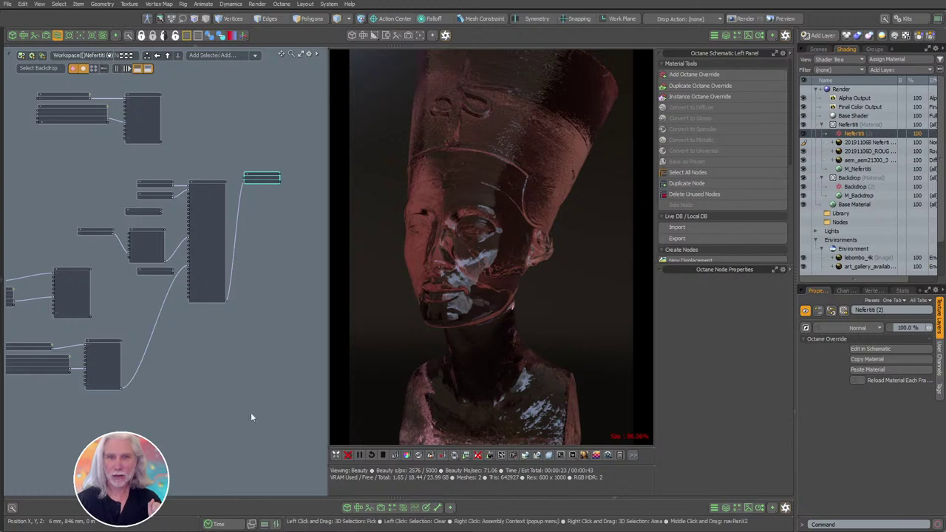
Convert the Octane Specular Material node of the Nefertiti bust to a Glossy material.
scroll(207, 181, up, 5)
click(210, 185)
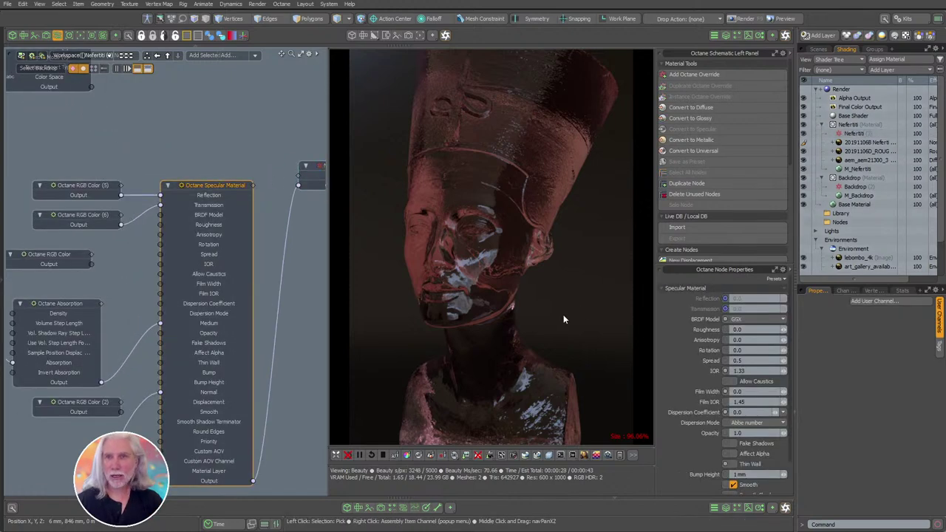
click(706, 120)
Detach Octane RGB Color (8) from the glossy material's Diffuse input and connect the Octane RGB Image output there instead.
scroll(214, 200, down, 4)
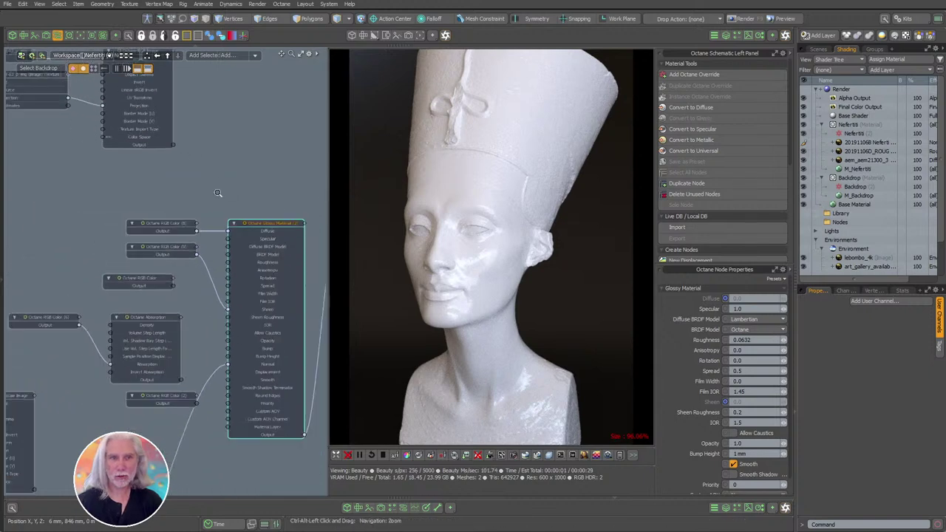
drag(202, 225, 90, 214)
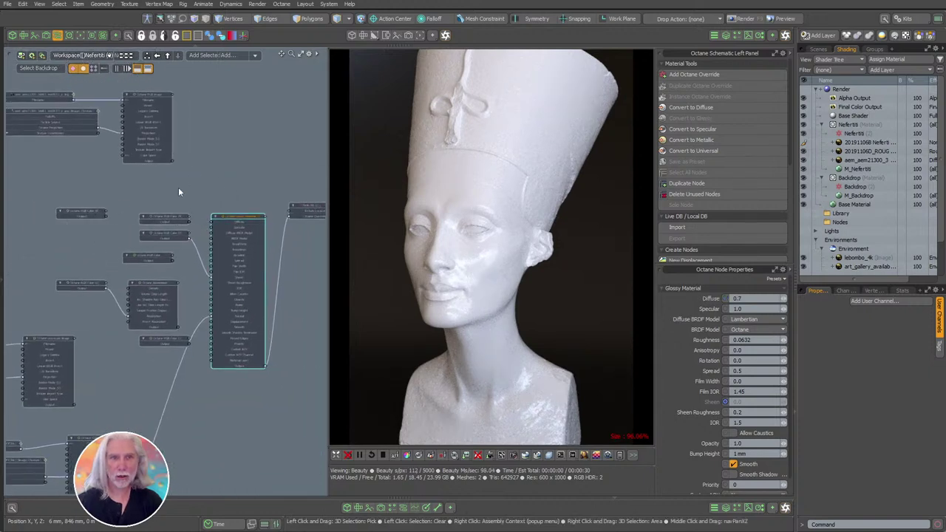
drag(171, 163, 212, 222)
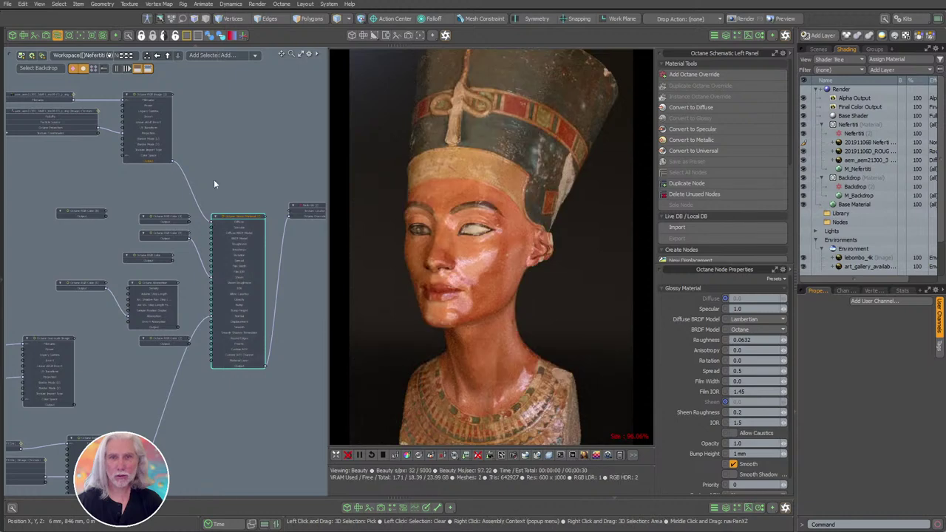
Examine the aem_aem21300 image's texture locator node, its projection settings and its link to the Octane RGB Image's Projection input.
alt+drag(181, 112, 249, 186)
scroll(249, 186, up, 5)
click(193, 247)
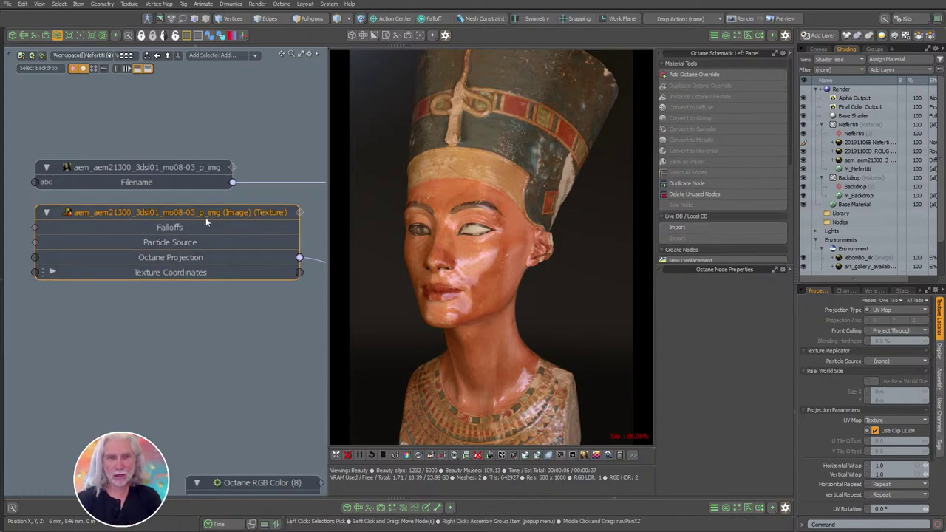
alt+shift+drag(228, 289, 195, 313)
scroll(164, 269, up, 2)
scroll(161, 269, down, 3)
alt+shift+drag(165, 276, 24, 255)
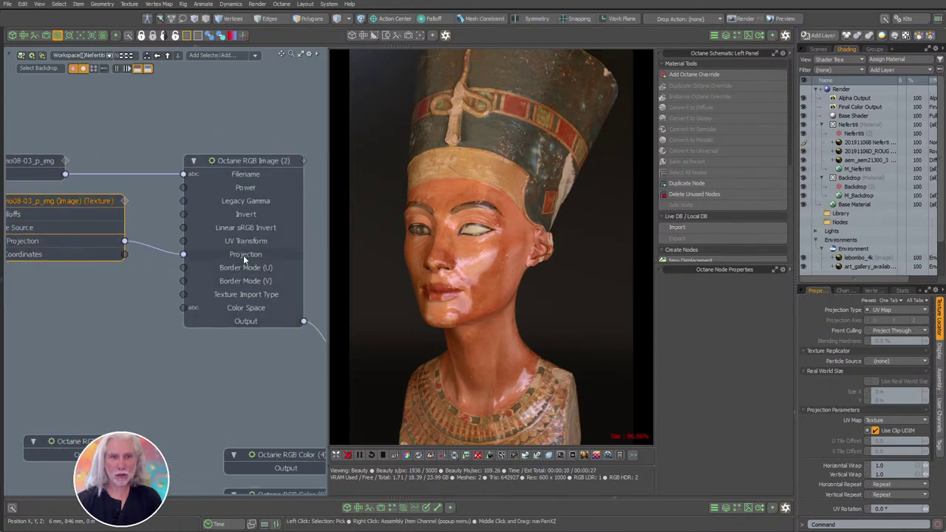
scroll(236, 259, down, 3)
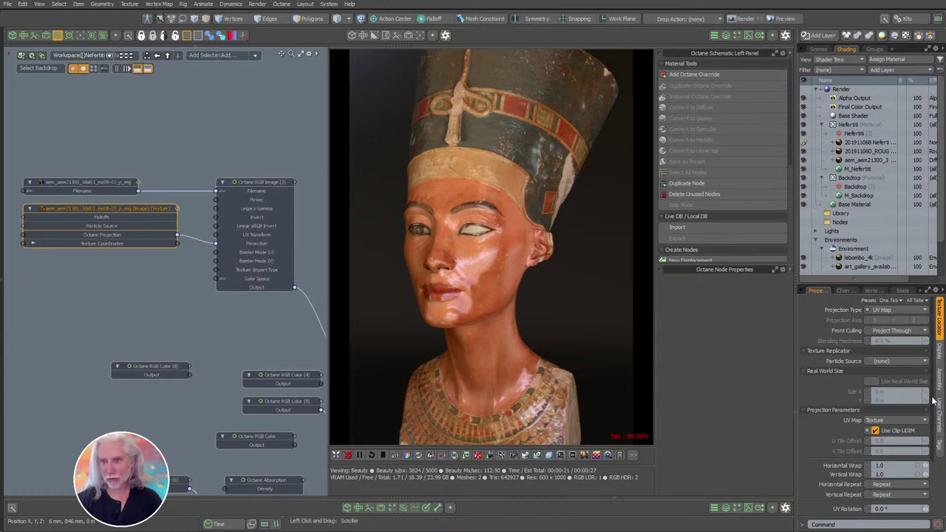
mouse_move(934, 399)
mouse_down()
mouse_move(937, 448)
mouse_move(935, 390)
mouse_up()
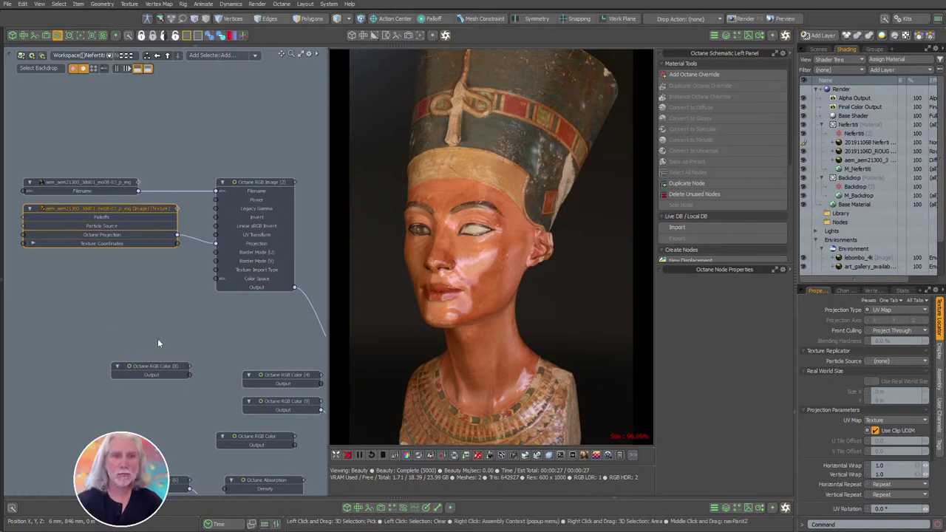
Disconnect the Octane RGB Image output from the glossy material's Diffuse input.
alt+drag(174, 333, 132, 252)
scroll(197, 327, down, 3)
scroll(170, 272, down, 1)
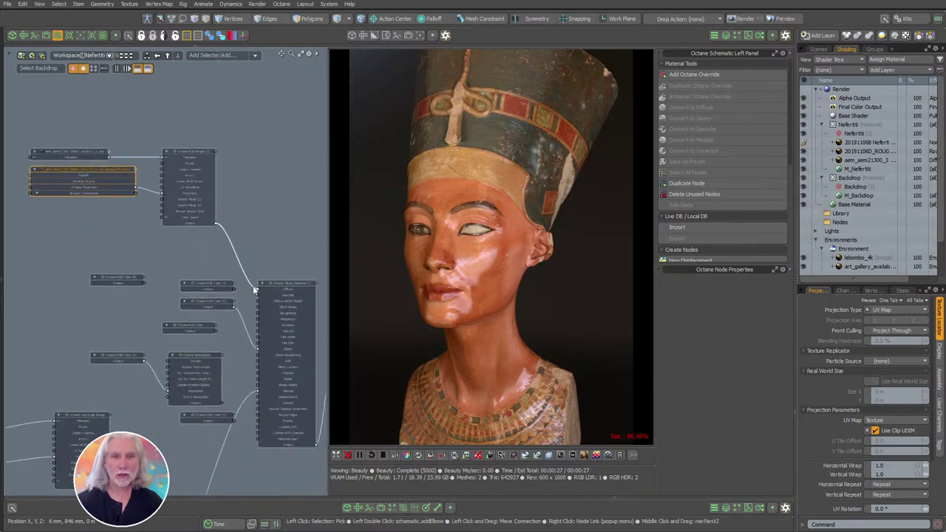
drag(257, 289, 245, 284)
Select the image clip, texture locator, RGB Image and unconnected RGB Color nodes and move them together away from the glossy material.
drag(67, 229, 170, 148)
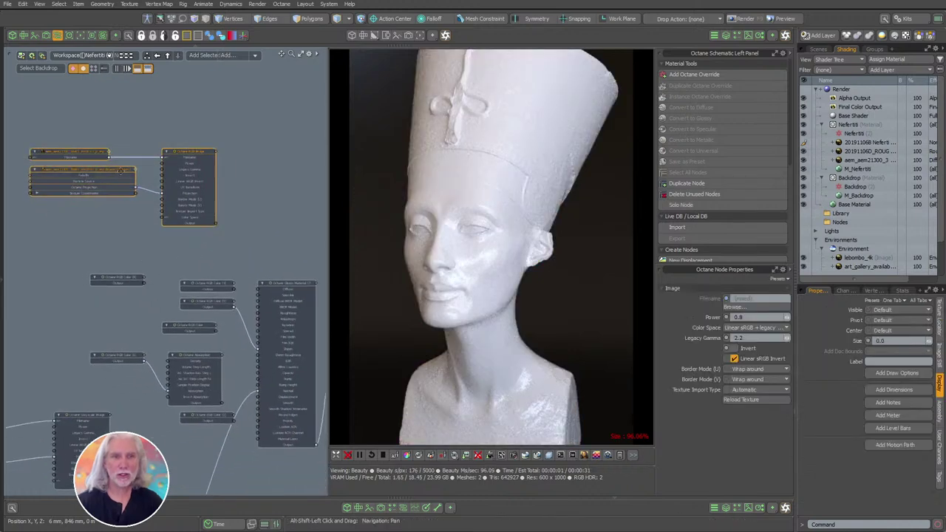
alt+drag(111, 170, 195, 175)
scroll(194, 176, up, 5)
scroll(183, 273, down, 4)
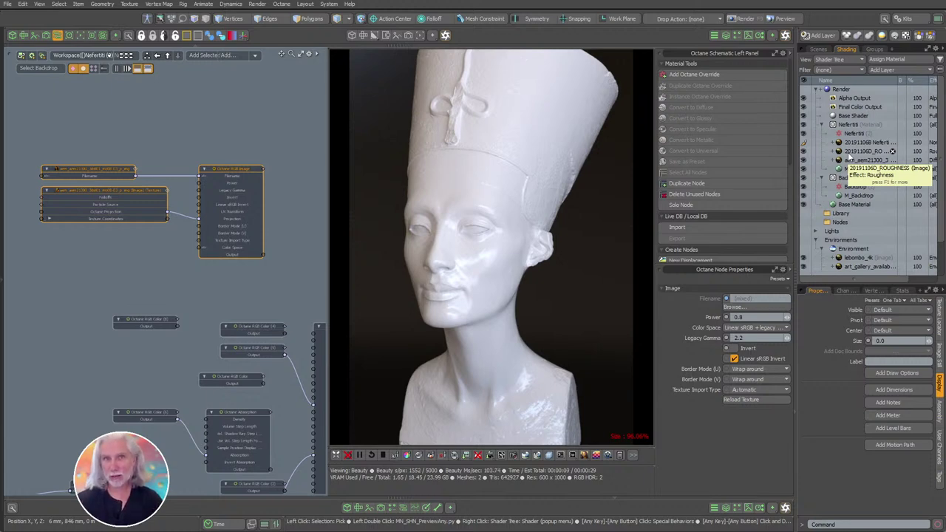
middle_drag(239, 297, 221, 257)
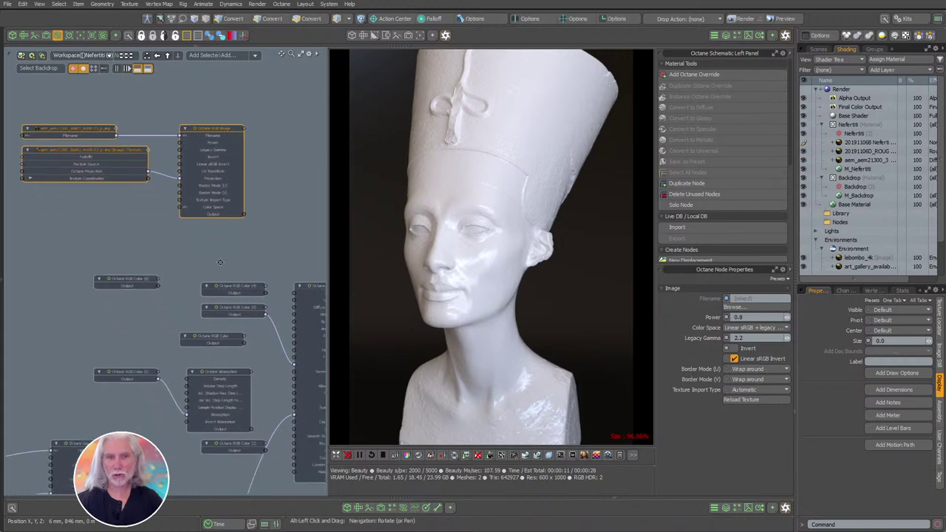
shift+click(137, 282)
shift+click(236, 289)
shift+click(214, 338)
scroll(285, 280, down, 3)
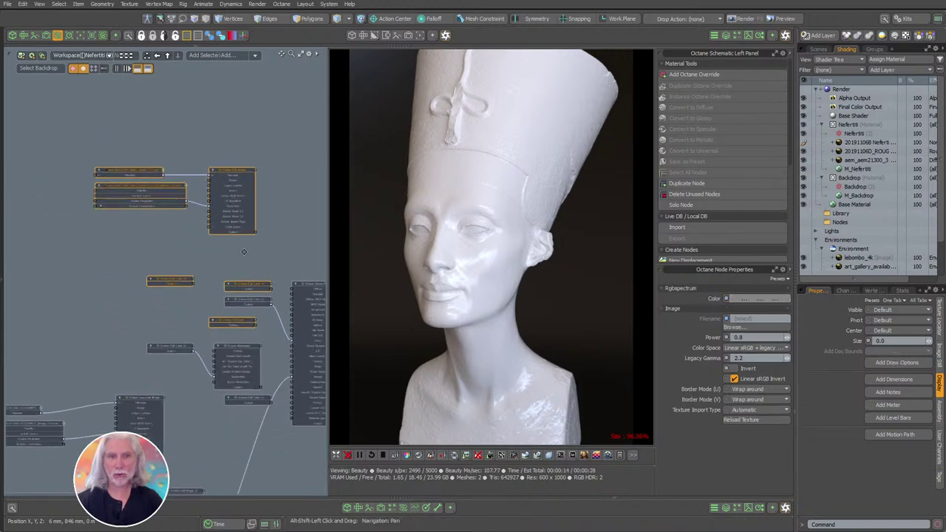
drag(241, 172, 43, 248)
middle_drag(168, 241, 87, 222)
scroll(87, 222, up, 3)
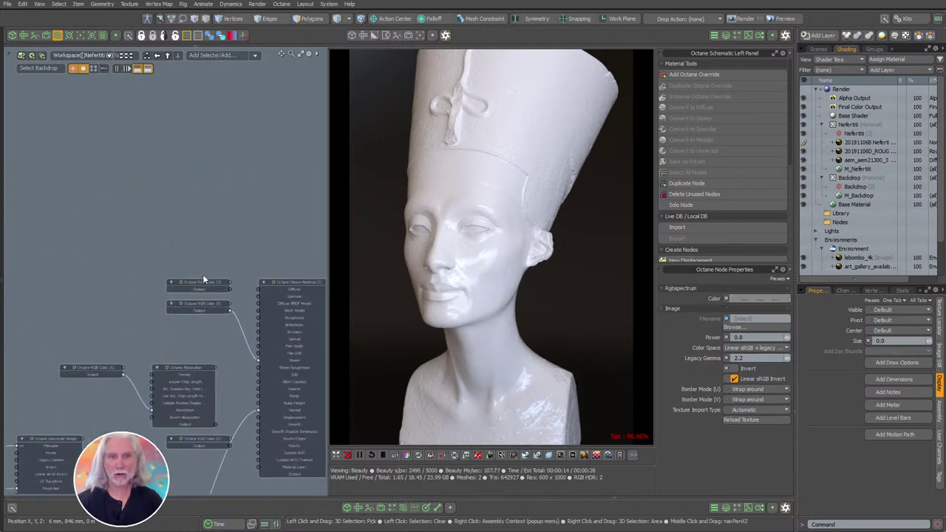
Move the unconnected RGB Color node above Octane RGB Color (9) over to the other unused nodes.
click(203, 278)
scroll(232, 263, down, 4)
middle_drag(232, 263, 310, 251)
drag(280, 266, 156, 286)
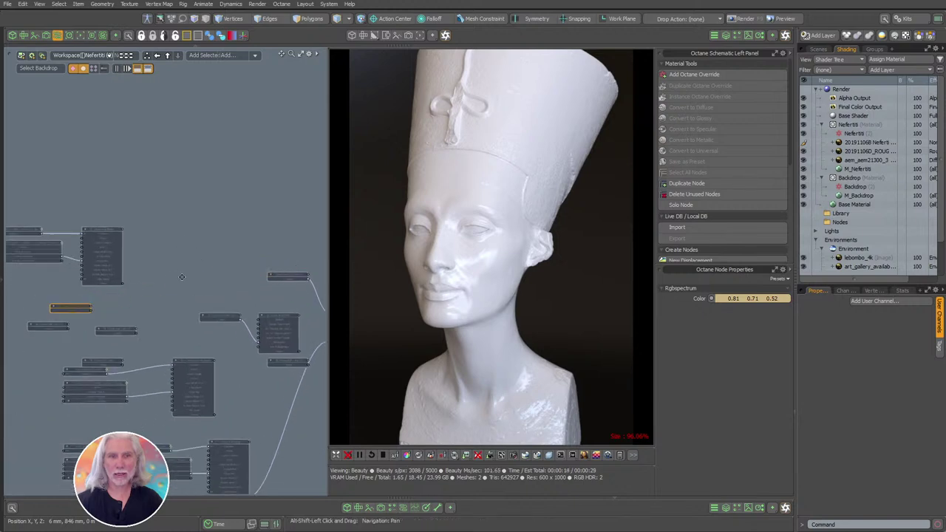
Add a new RGB image texture on the Octane Glossy Material (2)'s Diffuse input and place its nodes above Octane RGB Color (9).
scroll(200, 275, up, 4)
middle_drag(310, 276, 178, 276)
click(247, 274)
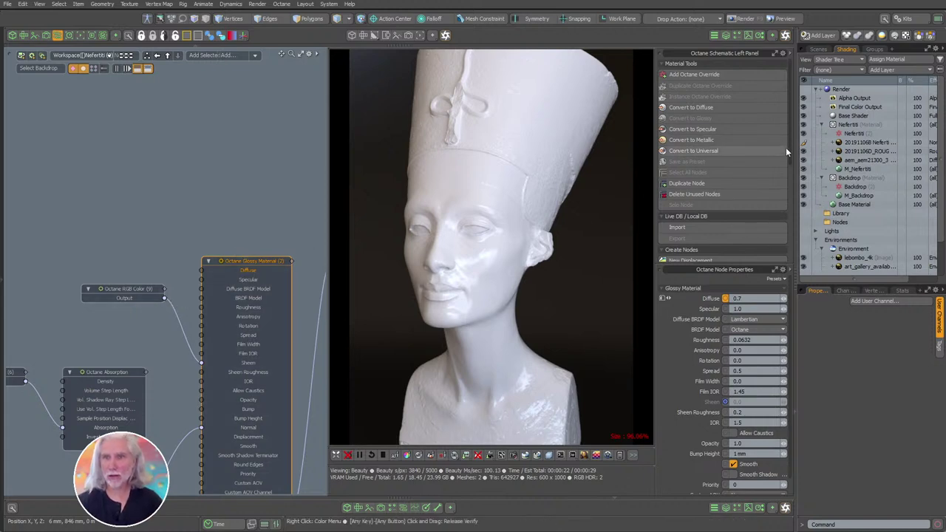
drag(789, 152, 792, 222)
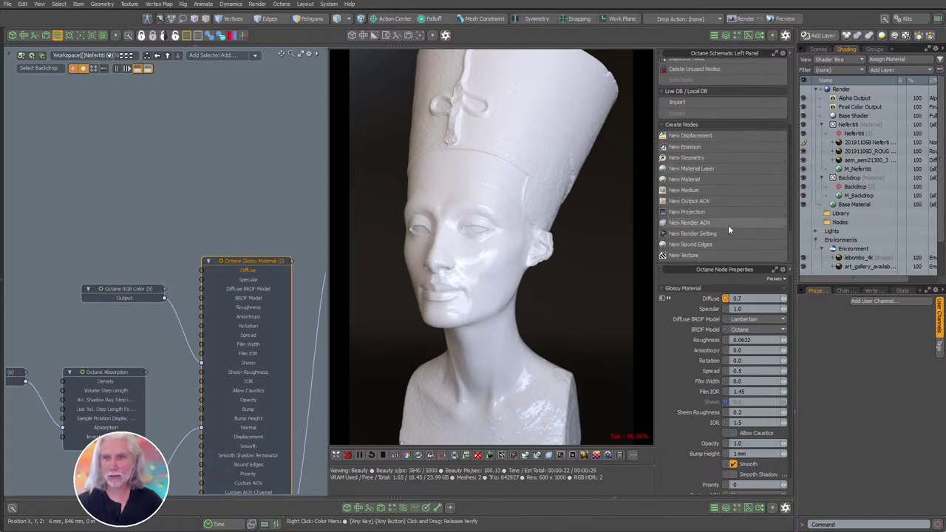
click(695, 255)
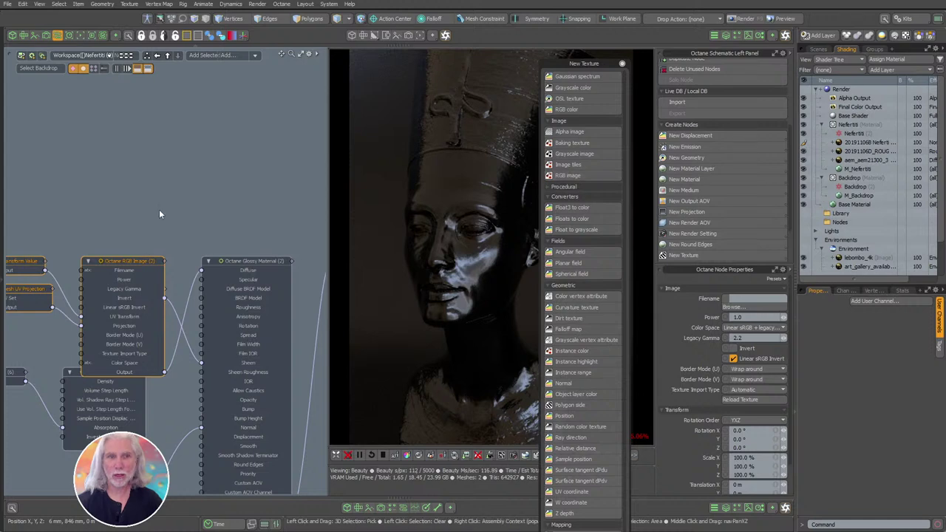
middle_drag(159, 210, 198, 223)
drag(167, 272, 210, 213)
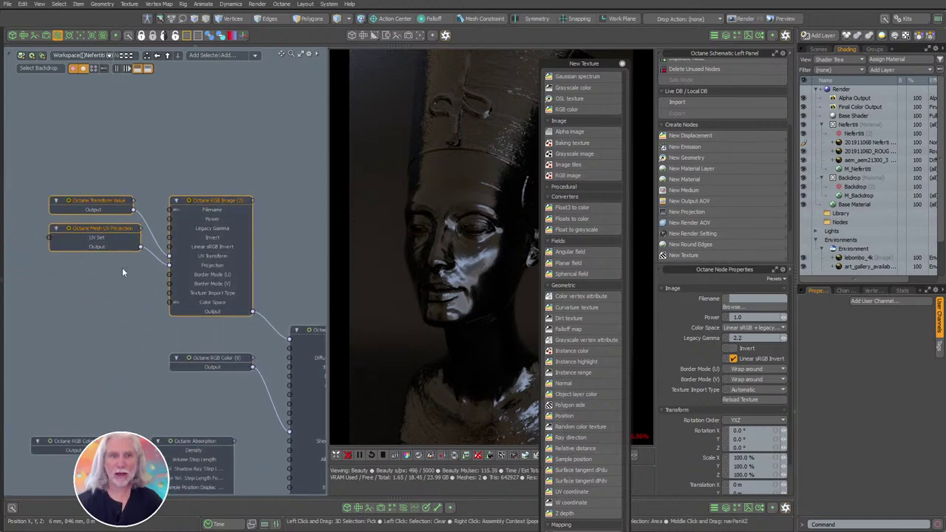
Compare the original image's texture locator with the new Octane Mesh UV Projection node, and close the New Texture palette.
alt+shift+drag(116, 354, 197, 318)
alt+shift+drag(133, 300, 294, 299)
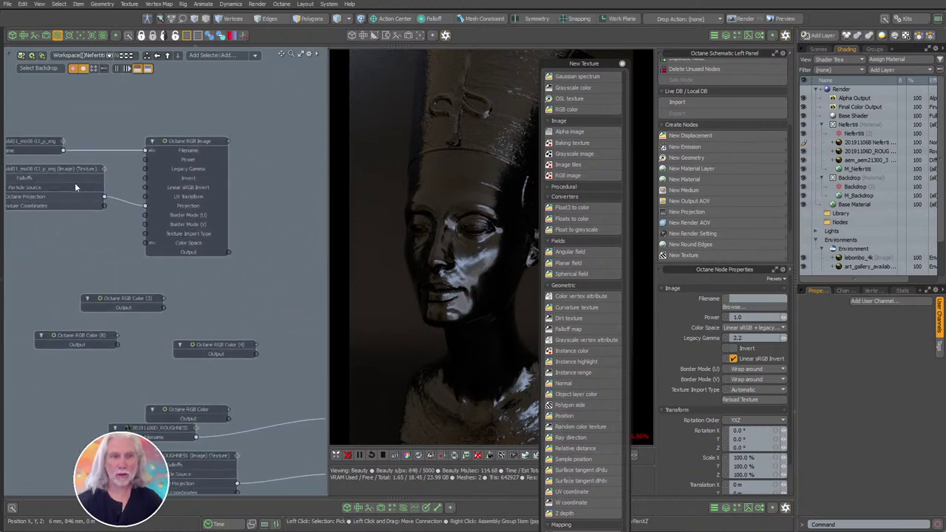
click(75, 183)
alt+shift+drag(274, 216, 150, 249)
alt+shift+drag(305, 221, 124, 314)
scroll(136, 279, up, 3)
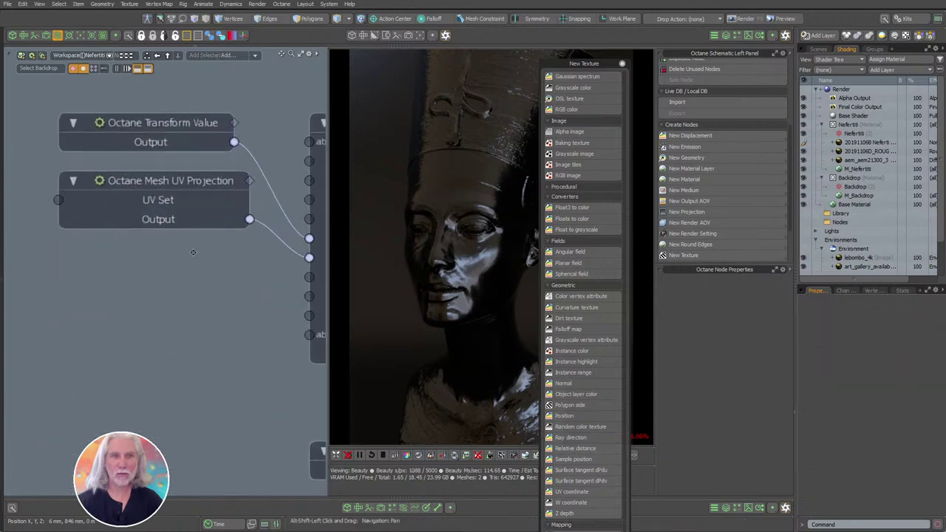
alt+shift+drag(192, 249, 131, 280)
scroll(178, 299, down, 1)
click(121, 235)
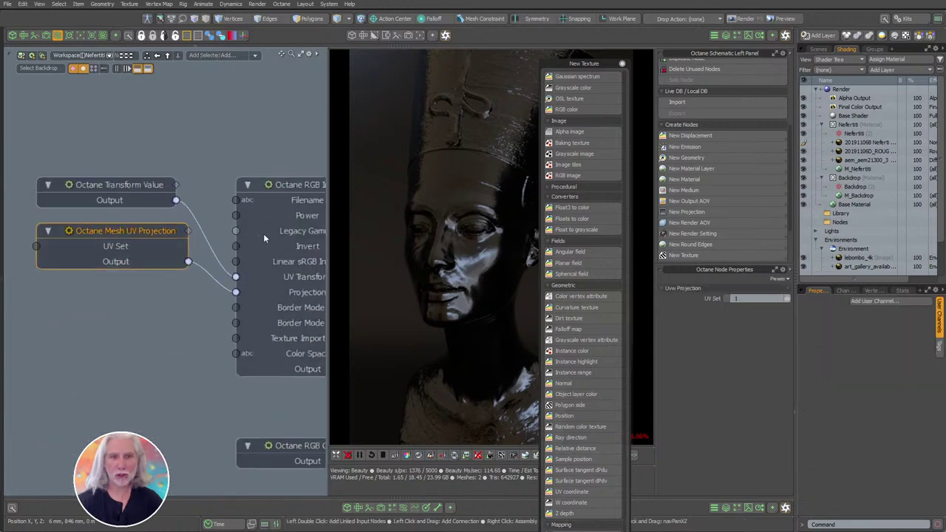
click(622, 63)
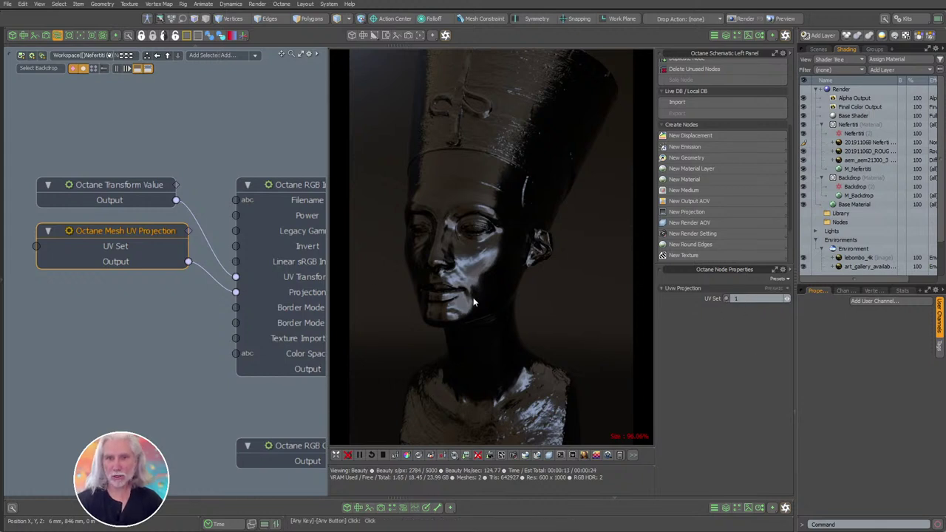
Move the Octane Mesh UV Projection node slightly lower, away from the Octane Transform Value node.
alt+shift+drag(309, 319, 179, 288)
scroll(179, 288, down, 2)
scroll(193, 288, up, 3)
scroll(236, 270, down, 2)
alt+shift+drag(248, 282, 289, 314)
drag(94, 244, 82, 289)
Try placing the aem_aem21300 image clip node beside the new Octane RGB Image's transform and projection nodes.
drag(87, 214, 215, 238)
scroll(194, 256, down, 3)
alt+shift+drag(160, 319, 220, 318)
ctrl+alt+drag(61, 267, 212, 292)
scroll(92, 282, down, 5)
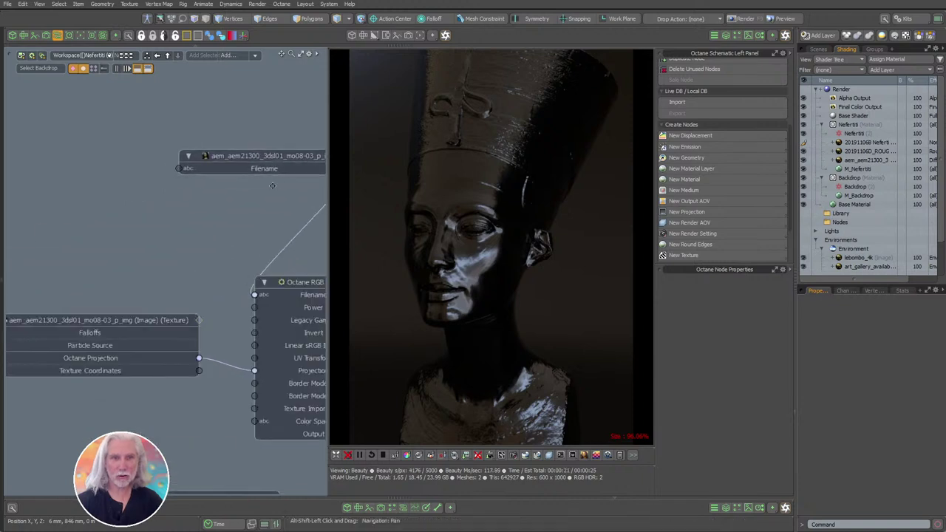
drag(91, 264, 261, 263)
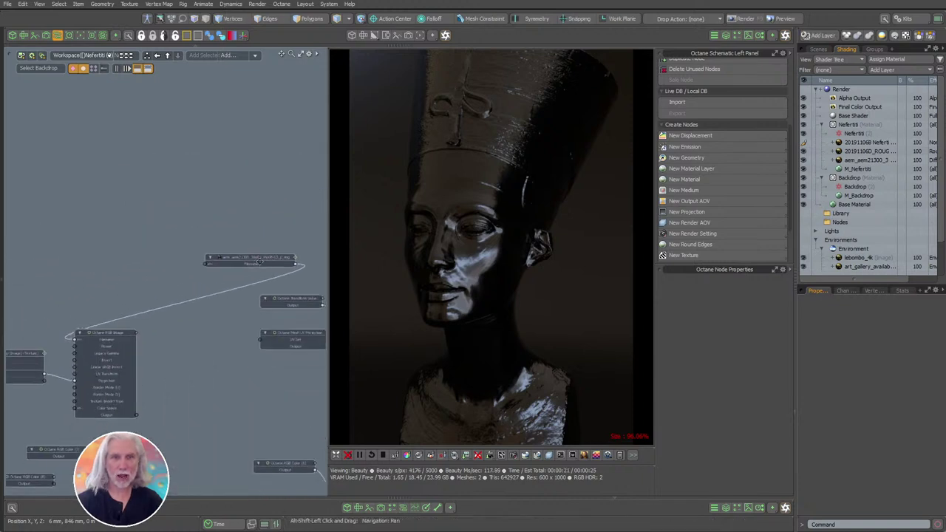
scroll(167, 278, up, 5)
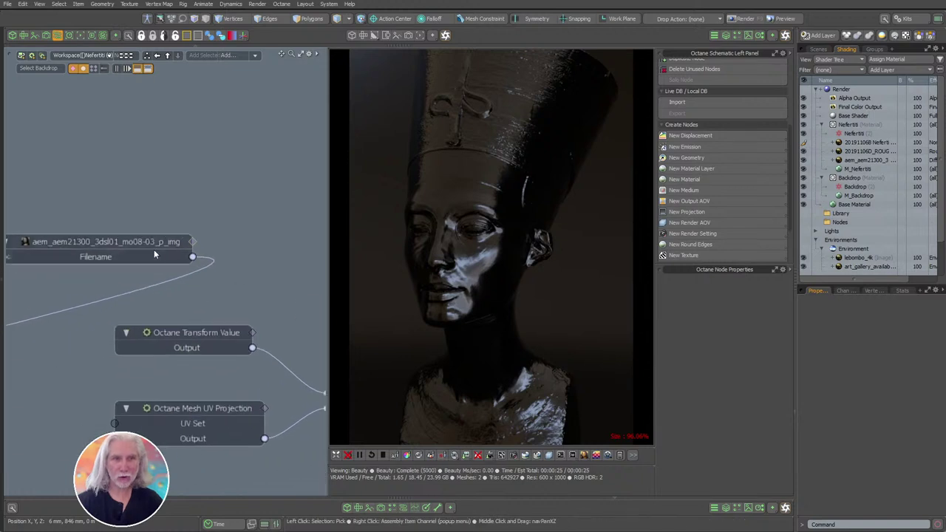
scroll(151, 244, down, 5)
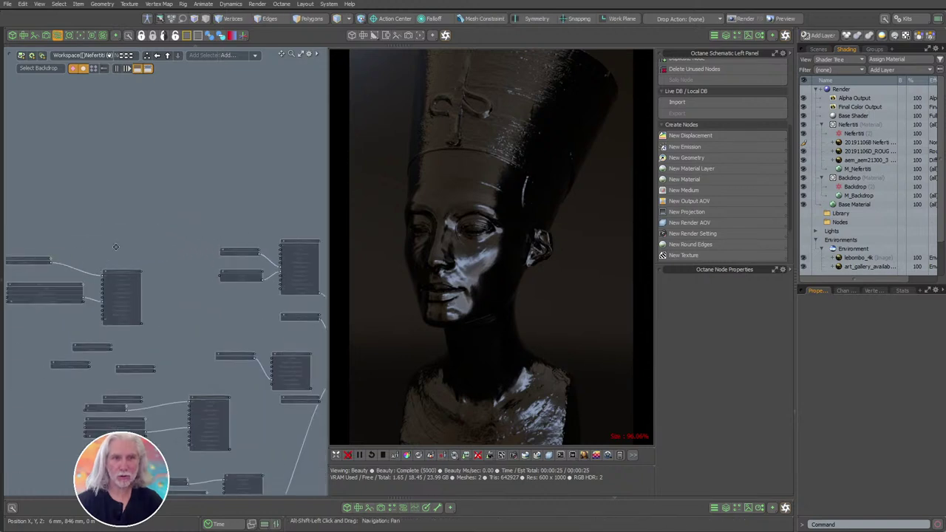
scroll(136, 234, up, 5)
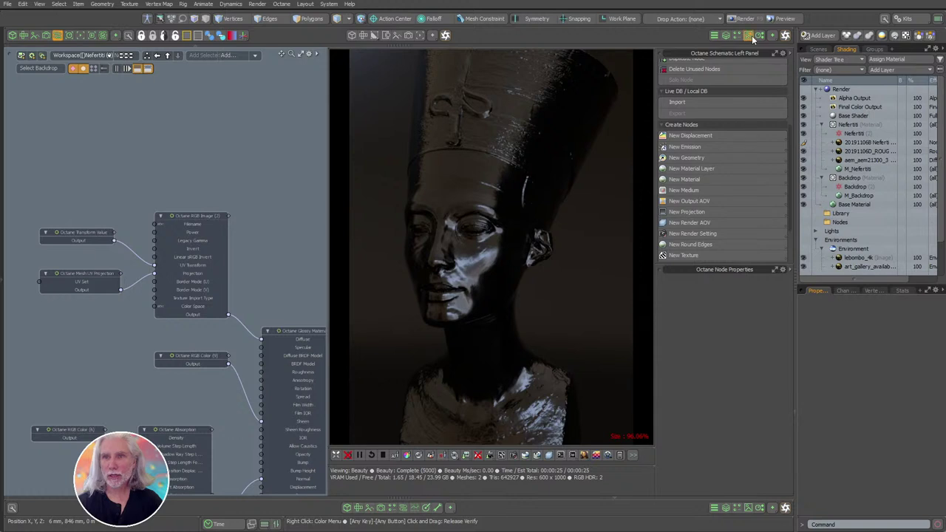
Place the aem_aem21300 image clip in the schematic and position its node near the original Octane RGB Image.
click(748, 36)
click(698, 129)
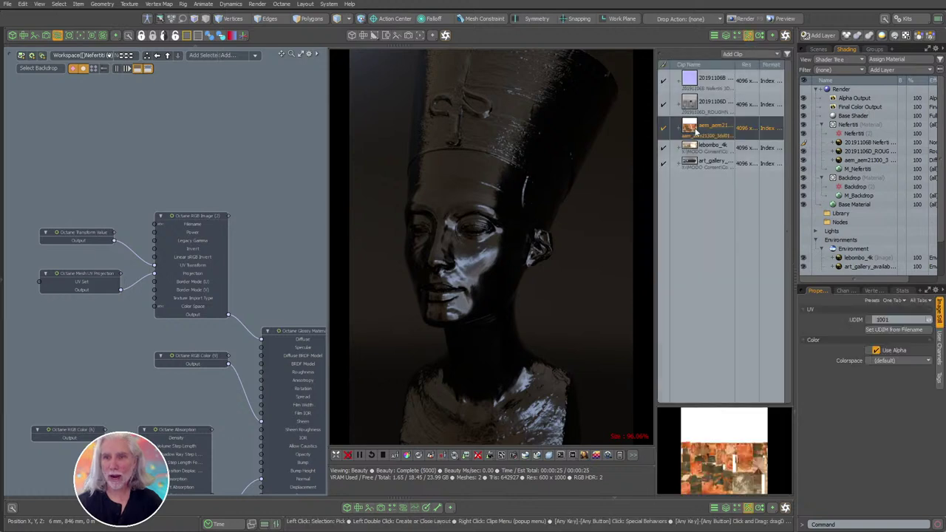
drag(697, 127, 54, 169)
middle_drag(53, 173, 131, 214)
drag(118, 222, 304, 180)
Connect the aem_aem21300 clip's Filename channel to the Filename input of Octane RGB Image (2).
scroll(185, 236, up, 5)
middle_drag(303, 179, 175, 275)
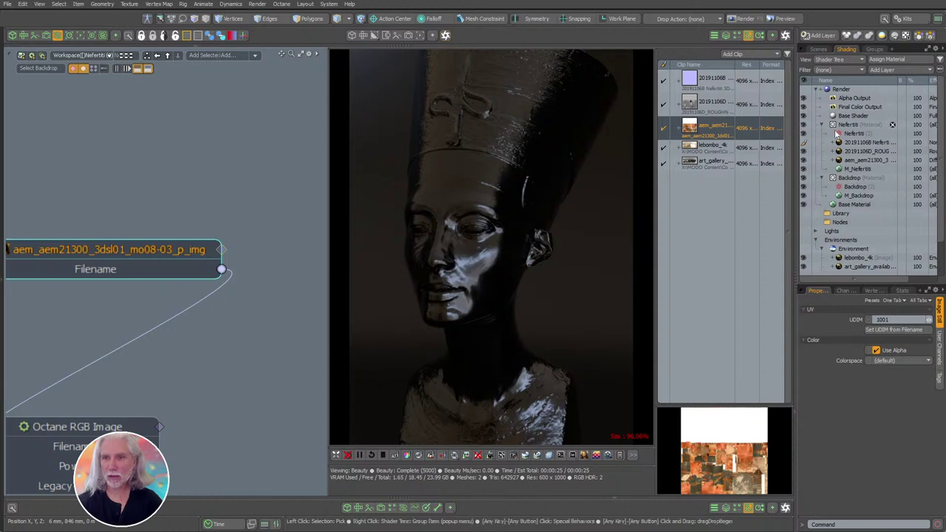
click(843, 291)
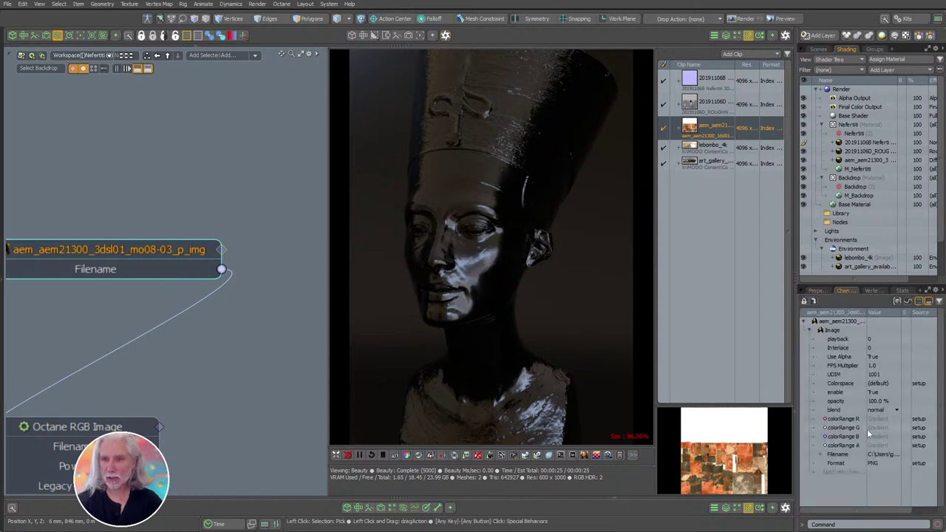
click(835, 454)
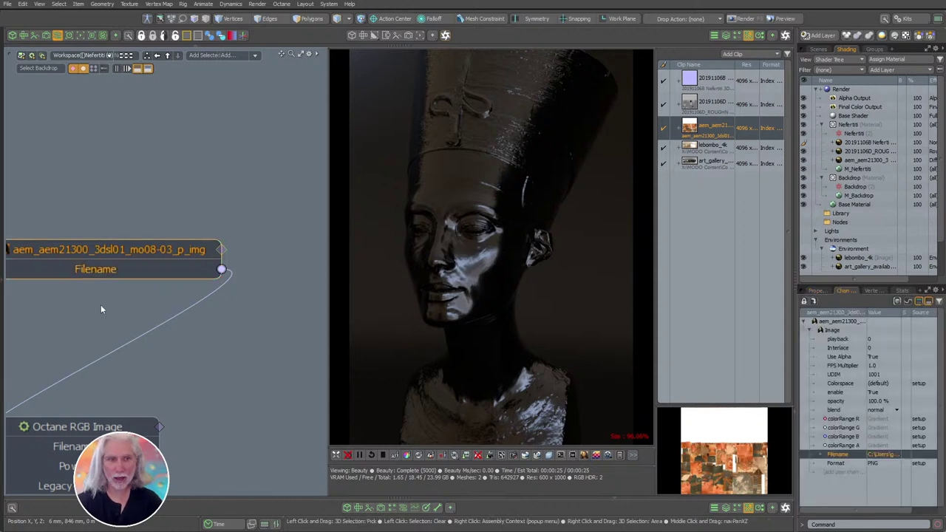
scroll(189, 276, down, 5)
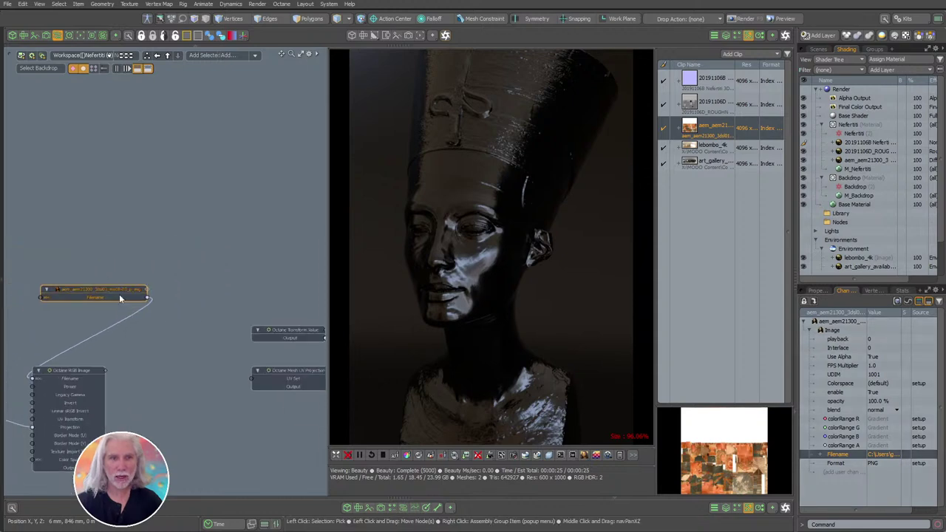
scroll(102, 321, up, 2)
drag(231, 355, 119, 326)
scroll(239, 219, down, 3)
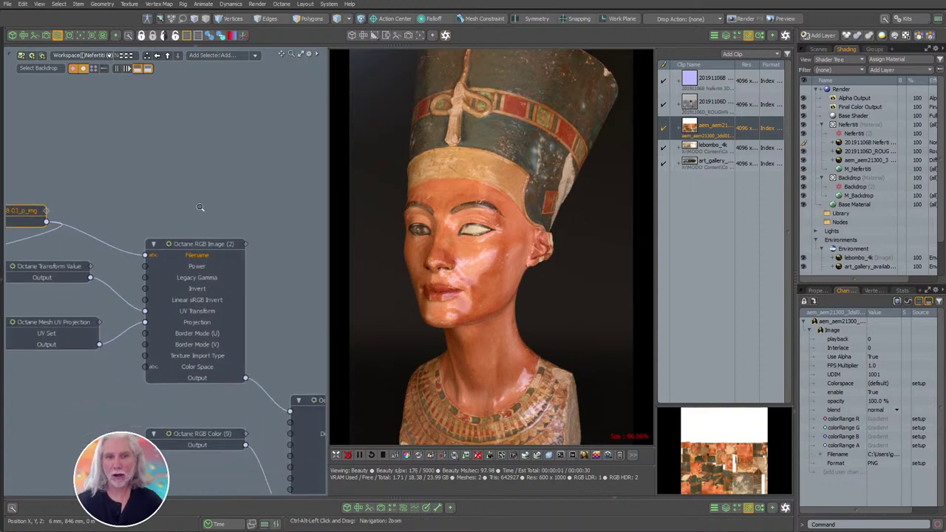
Delete the link between the aem_aem21300 clip's Filename output and the original Octane RGB Image.
click(242, 215)
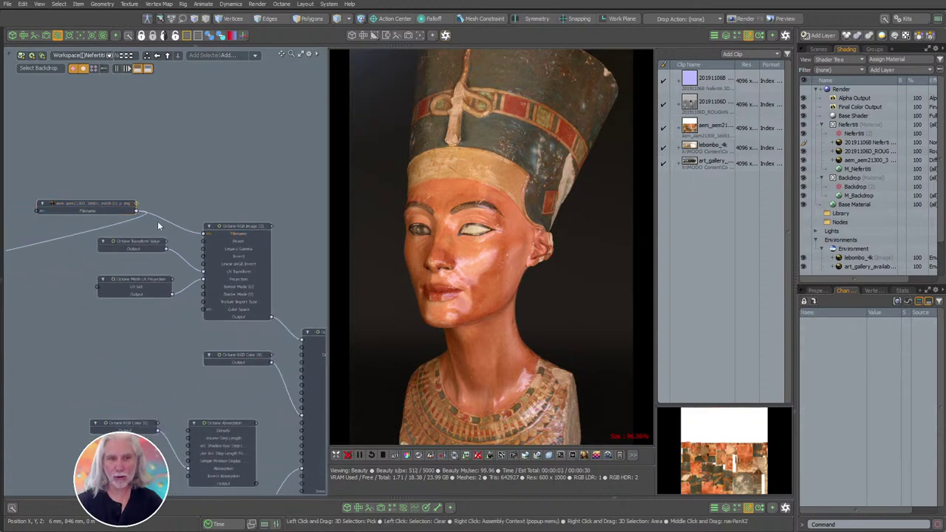
click(138, 217)
key(Delete)
Try a UV Set of 2 on the Octane Mesh UV Projection node and restore it to 1.
ctrl+alt+drag(109, 295, 115, 269)
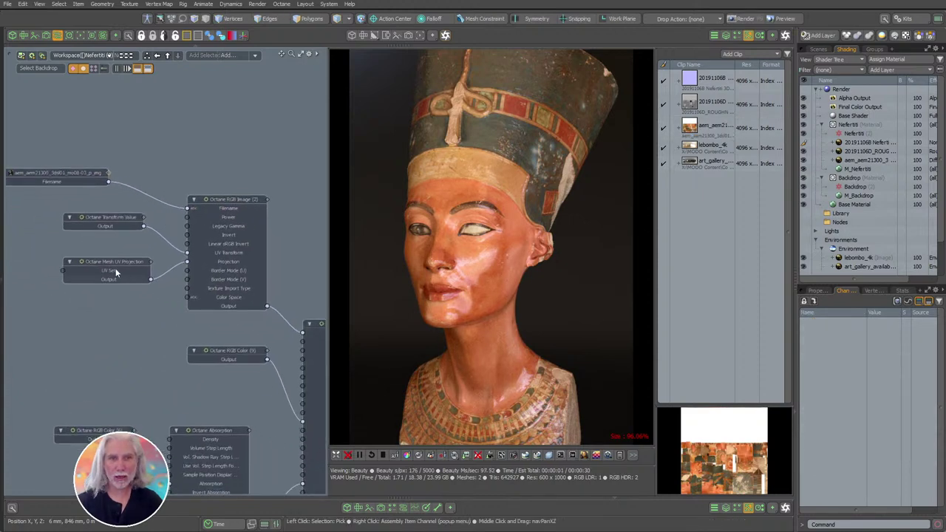
click(115, 272)
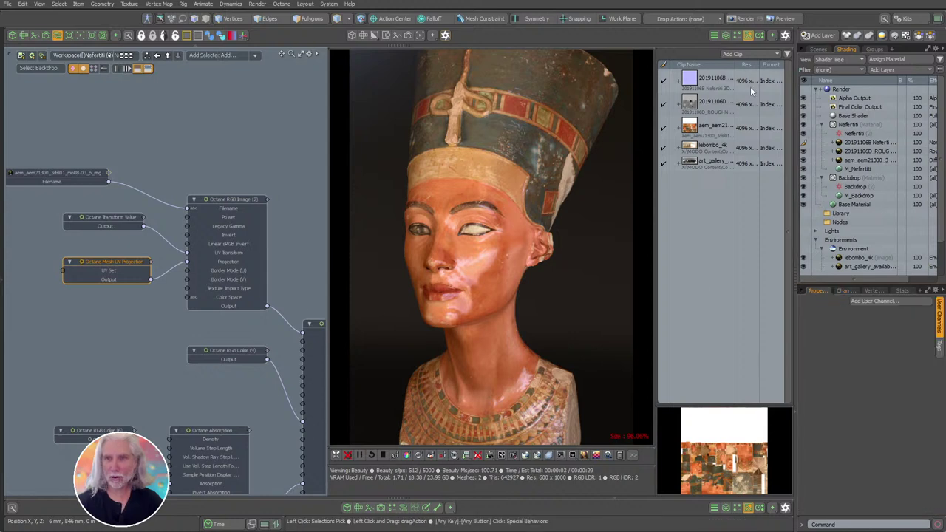
click(773, 35)
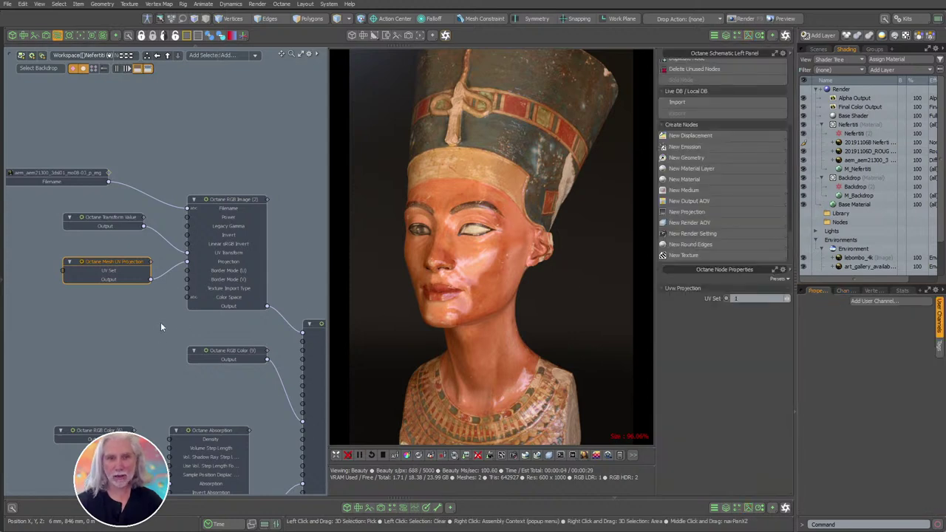
scroll(185, 303, up, 1)
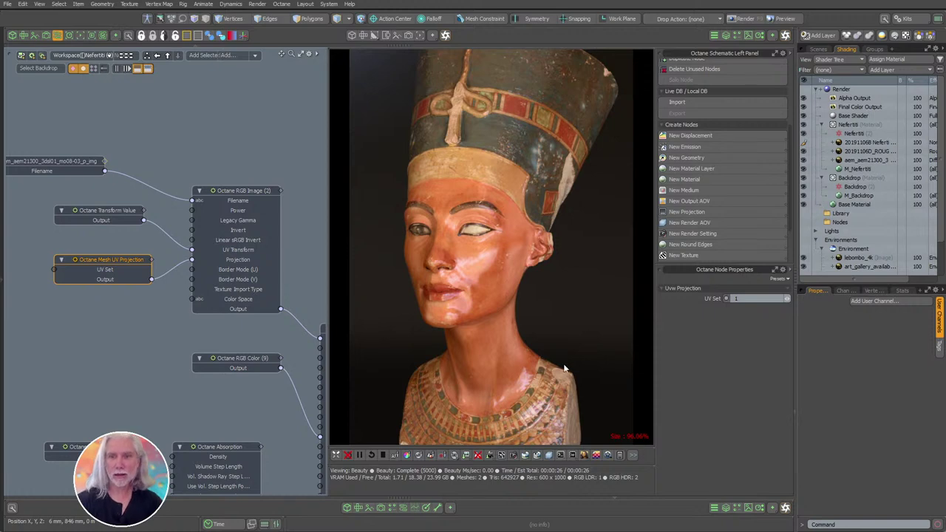
click(752, 299)
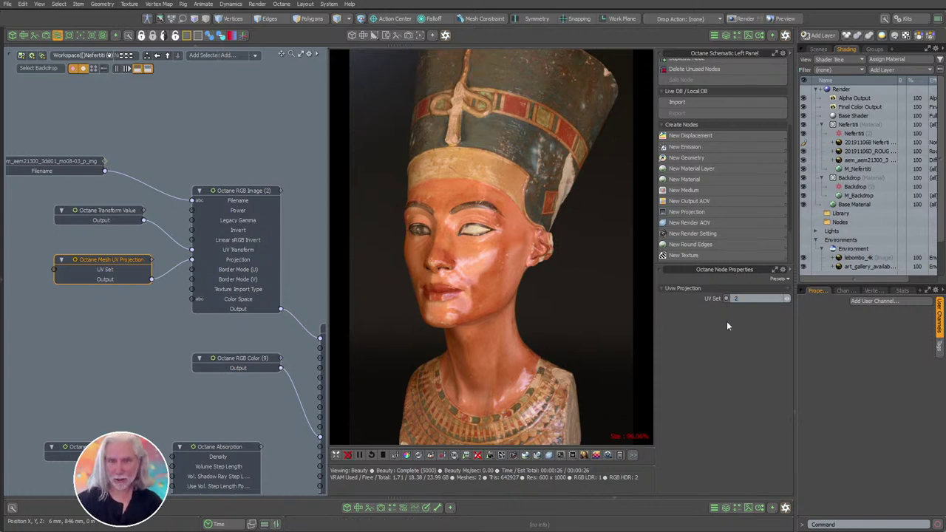
key(Return)
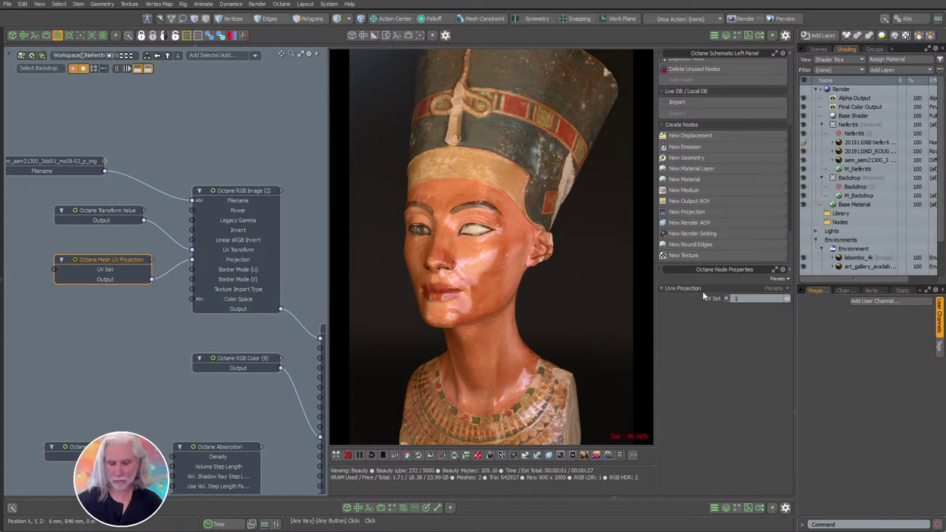
key(Return)
Try a uniform scale of 50% on the Octane Transform Value node feeding Octane RGB Image (2).
click(118, 210)
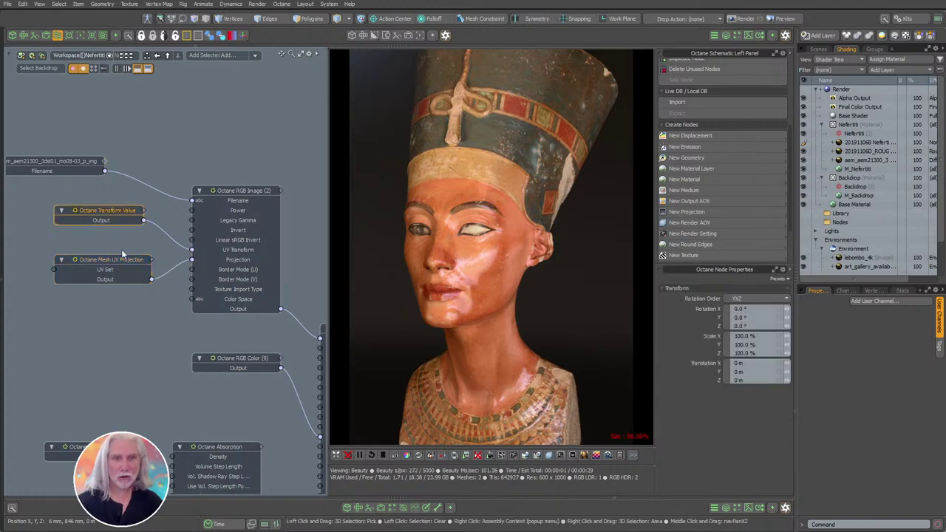
alt+drag(101, 212, 158, 249)
click(754, 336)
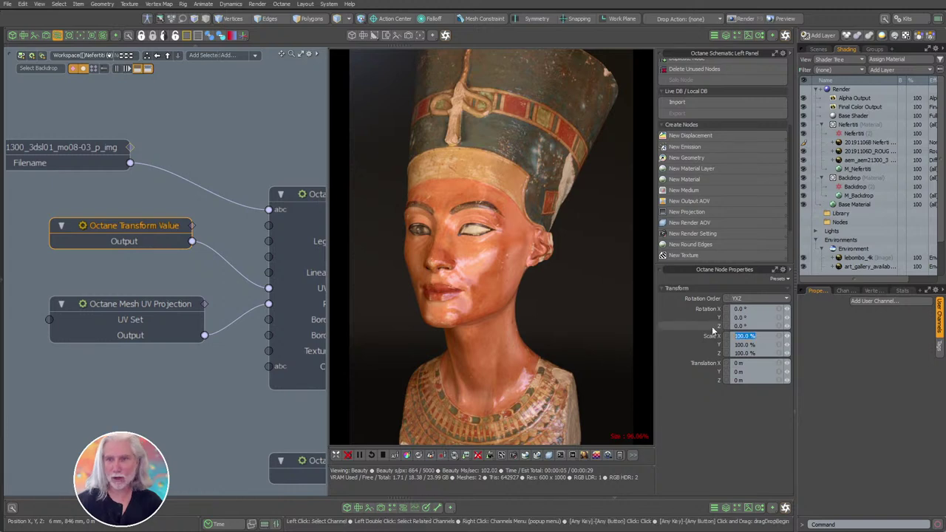
text(50)
key(Return)
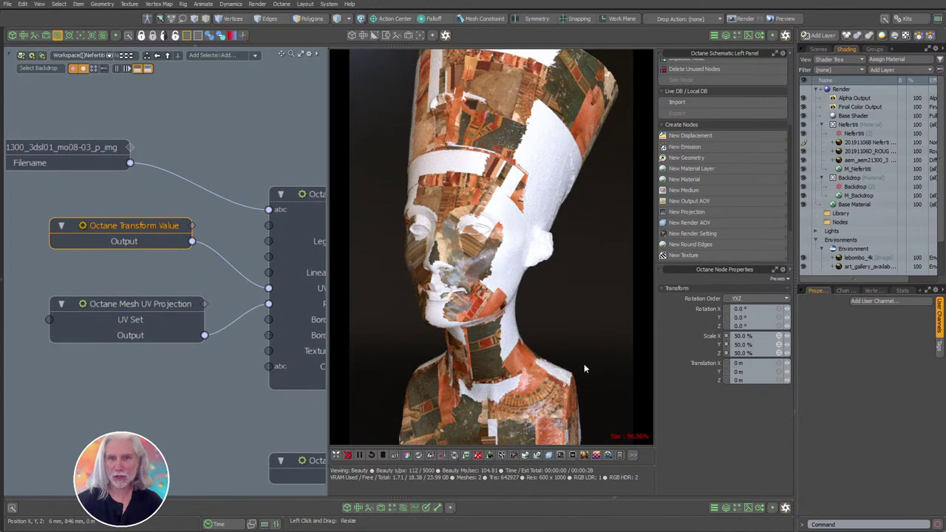
Try a uniform scale of 200% on the Octane Transform Value node and restore it to 100%.
text(200)
key(Return)
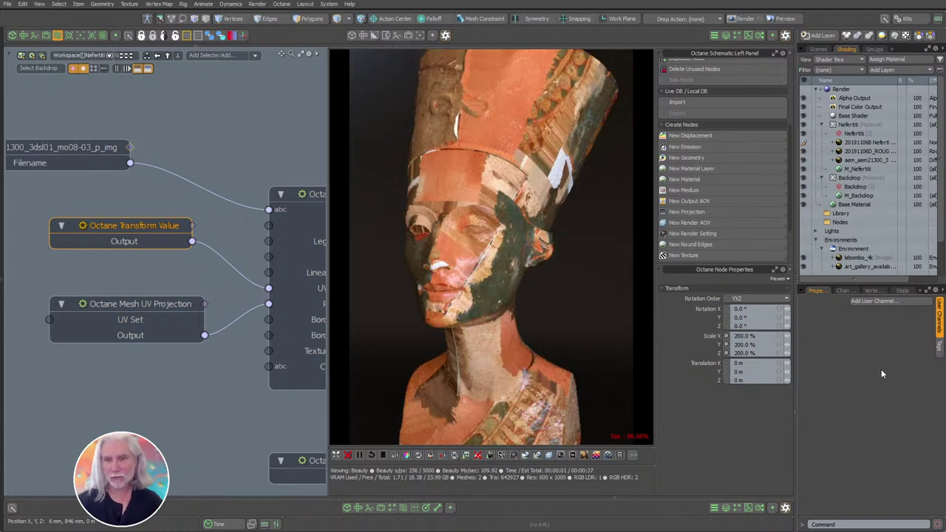
click(754, 336)
text(100)
key(Return)
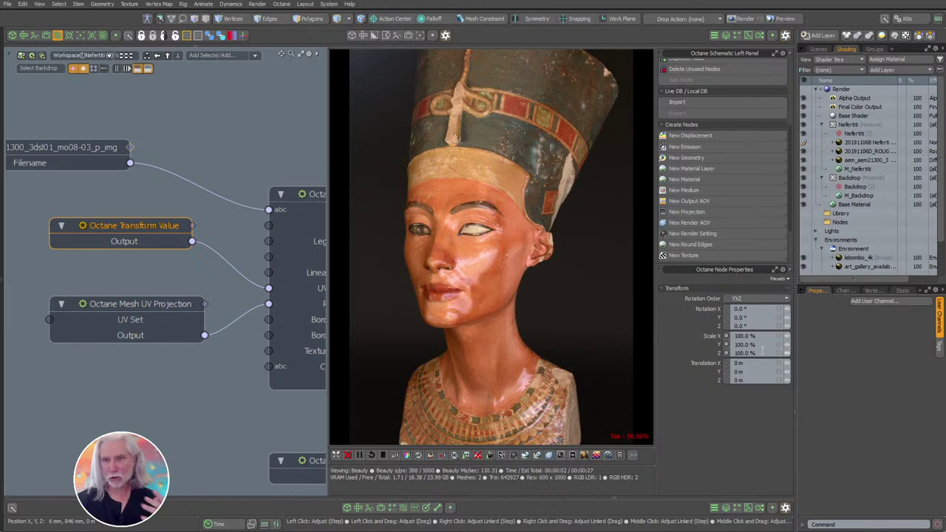
Examine the UV map, wrap and repeat settings of the original aem_aem21300 image's texture locator.
scroll(167, 248, down, 2)
alt+shift+drag(14, 263, 227, 220)
click(190, 238)
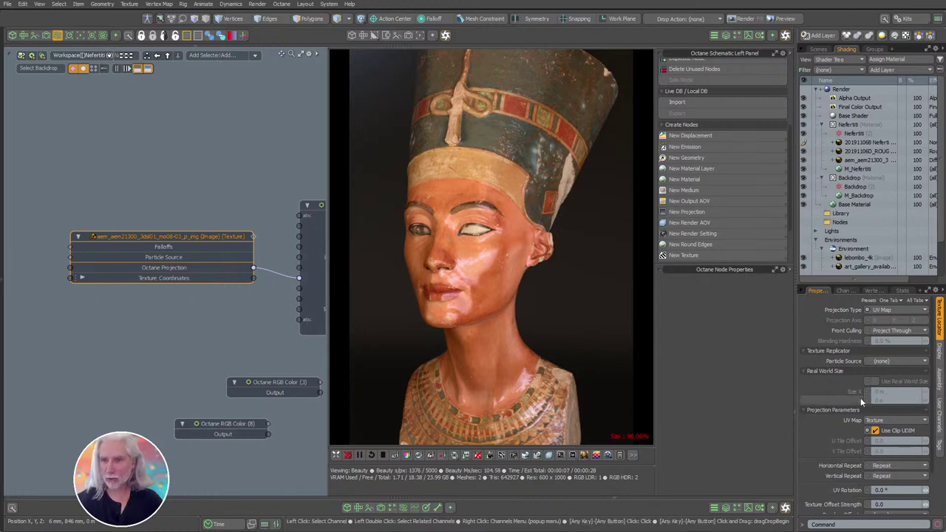
scroll(905, 450, down, 3)
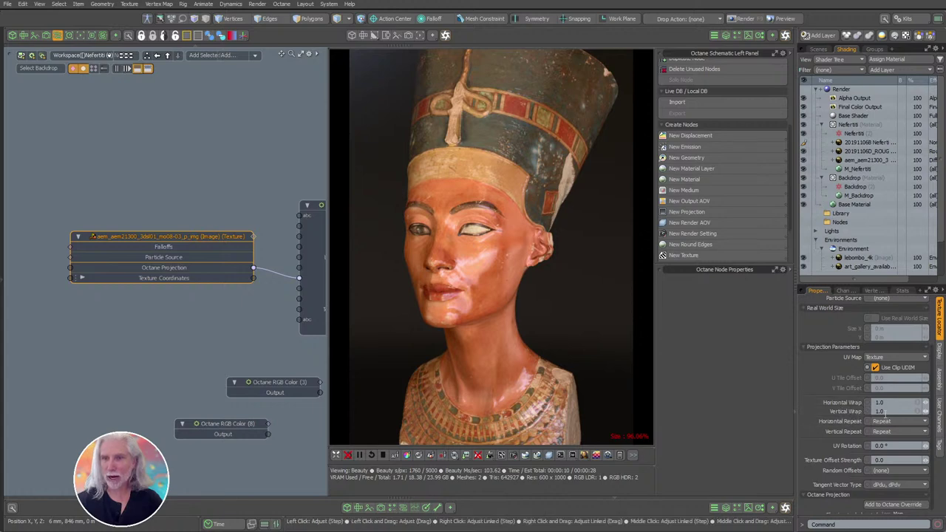
Nudge the Octane Mesh UV Projection node sideways and compare its properties with those of the Octane Transform Value node.
middle_drag(310, 214, 7, 332)
middle_drag(275, 292, 164, 286)
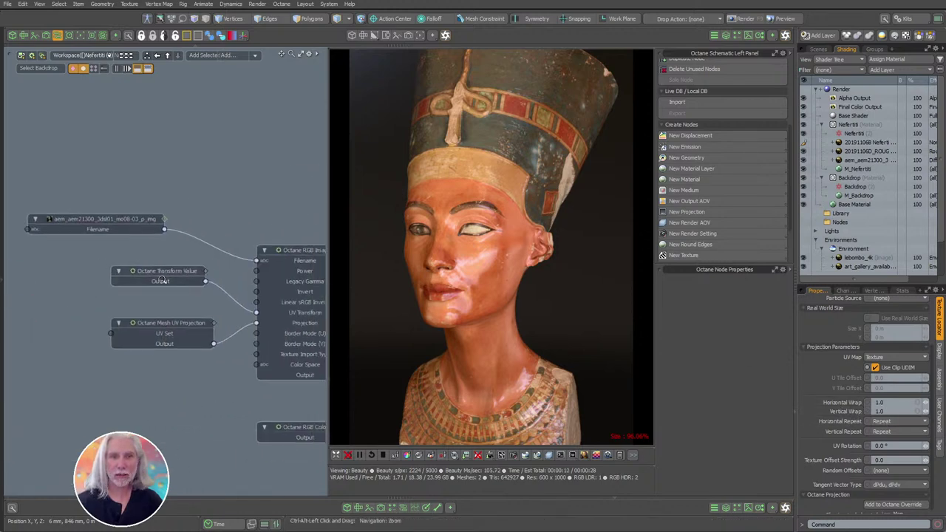
scroll(164, 286, up, 3)
drag(192, 344, 177, 345)
middle_drag(211, 324, 215, 285)
click(194, 312)
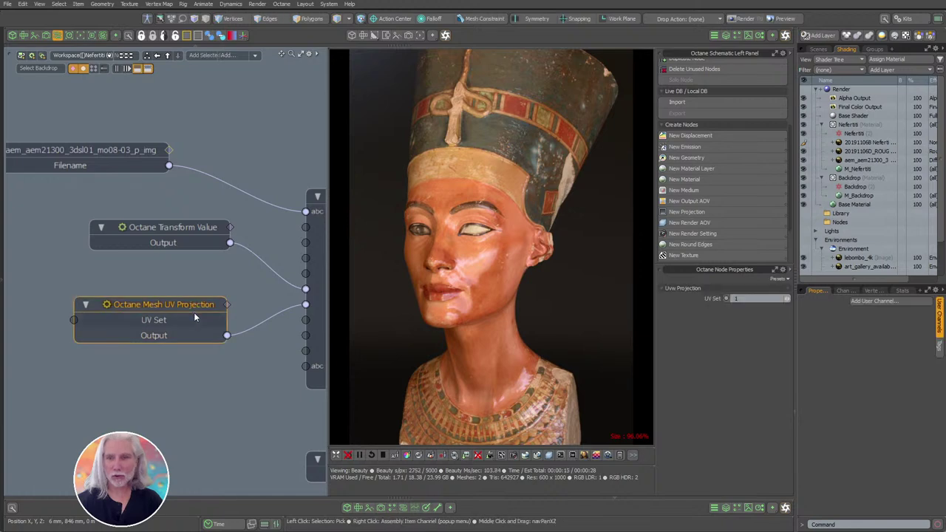
click(145, 231)
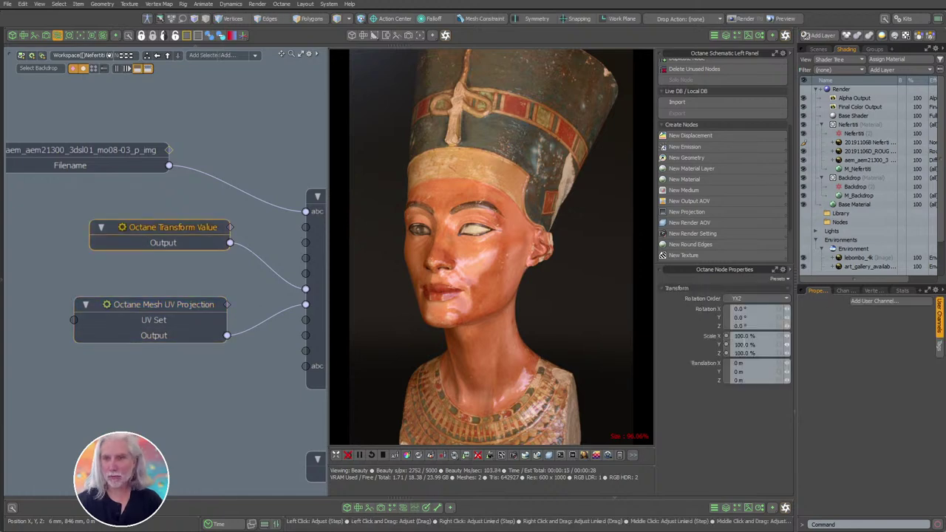
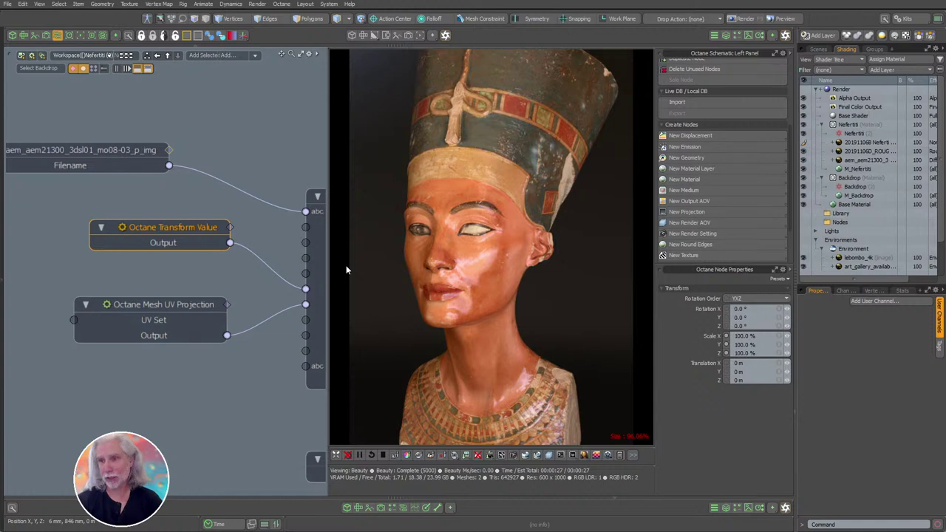
Disconnect Octane RGB Image (2) from the Diffuse input of the Octane Glossy Material.
ctrl+alt+drag(346, 270, 141, 266)
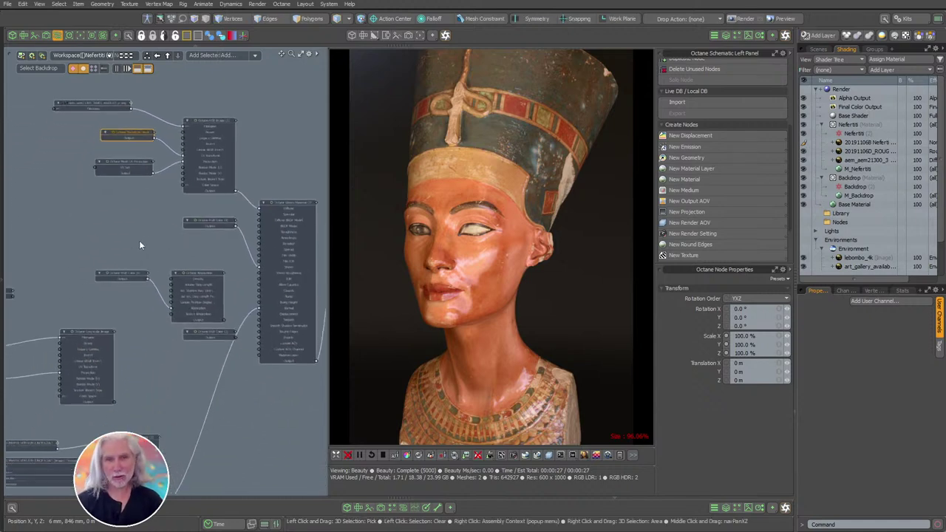
click(139, 240)
ctrl+alt+drag(165, 217, 268, 280)
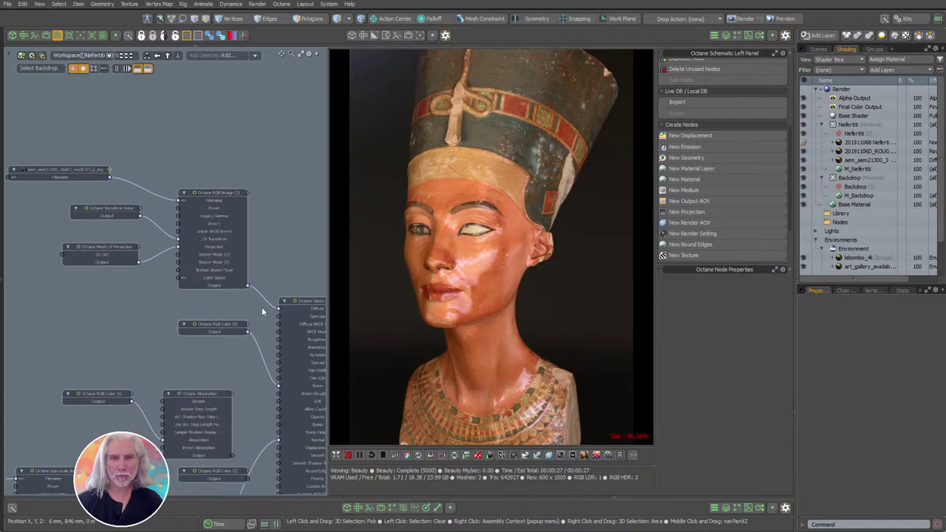
drag(275, 308, 257, 298)
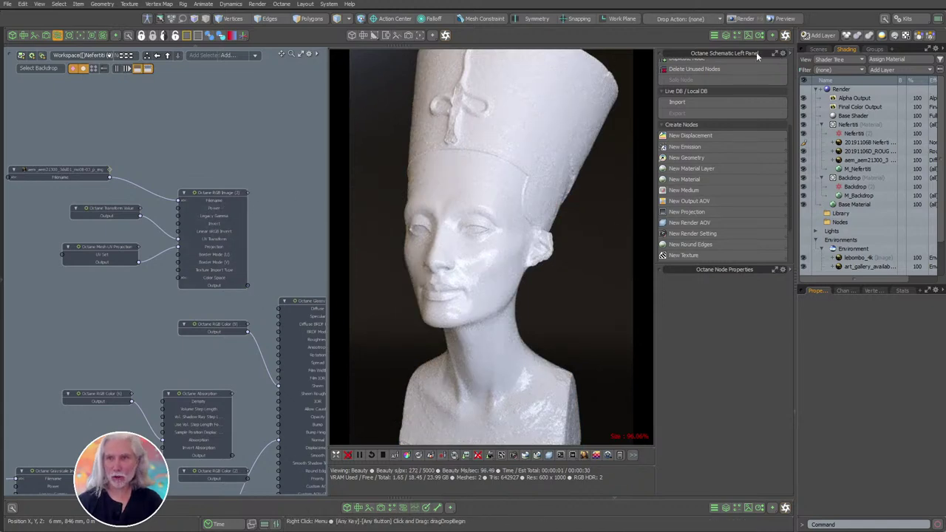
Browse the Fabric, Textures and Scales preset folders for a tileable image.
click(746, 35)
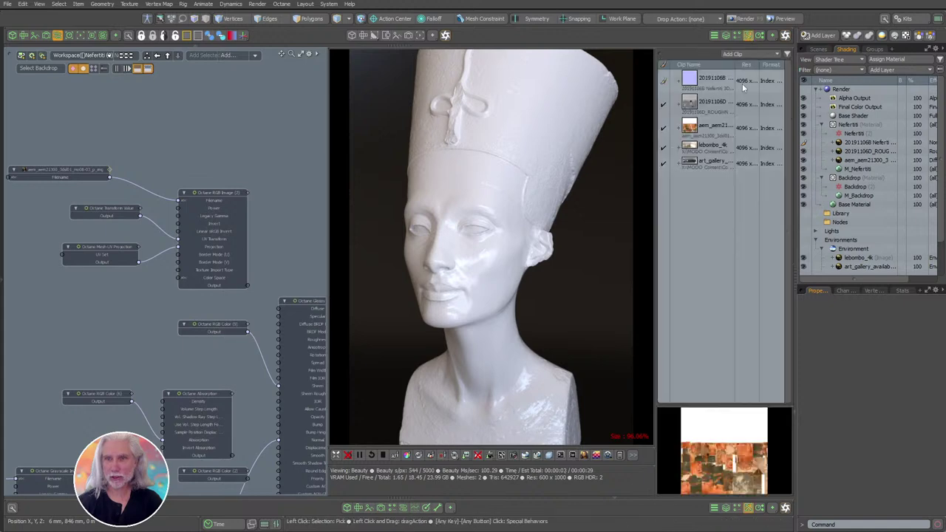
click(736, 36)
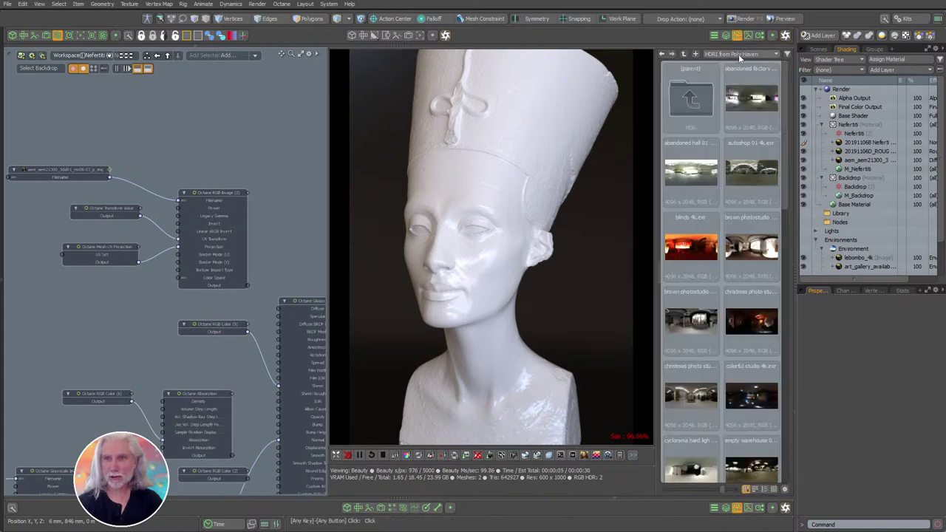
click(736, 53)
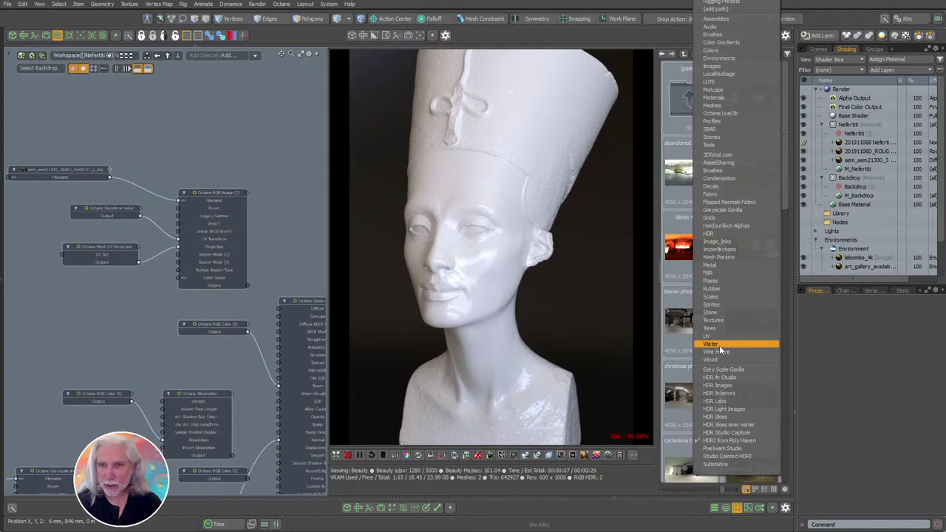
click(730, 194)
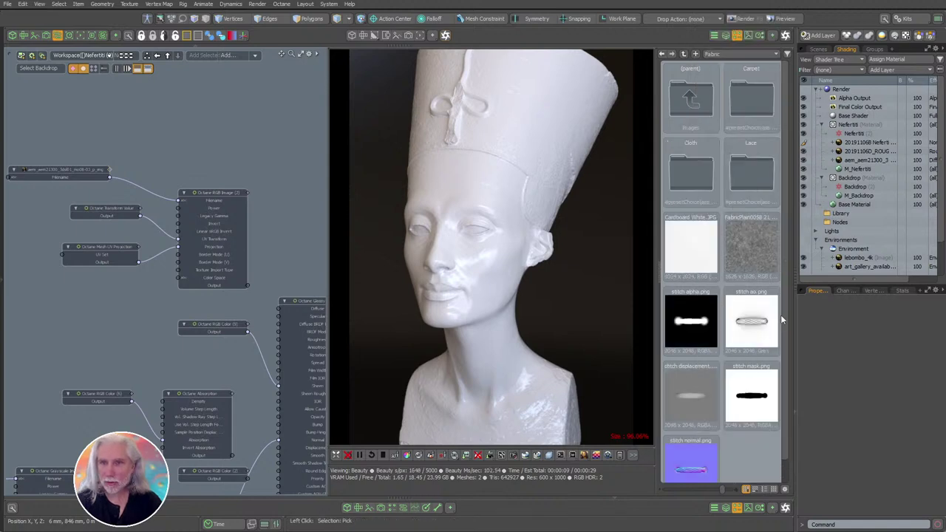
click(733, 53)
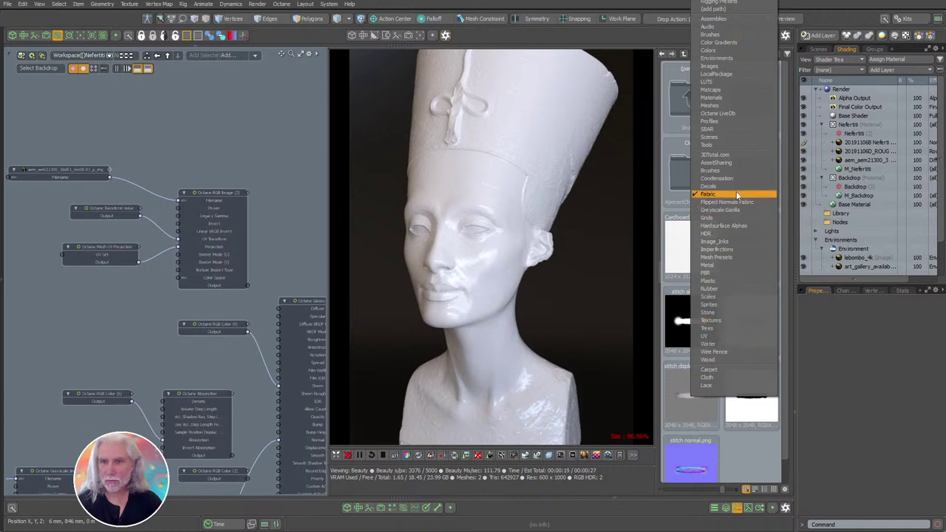
click(758, 321)
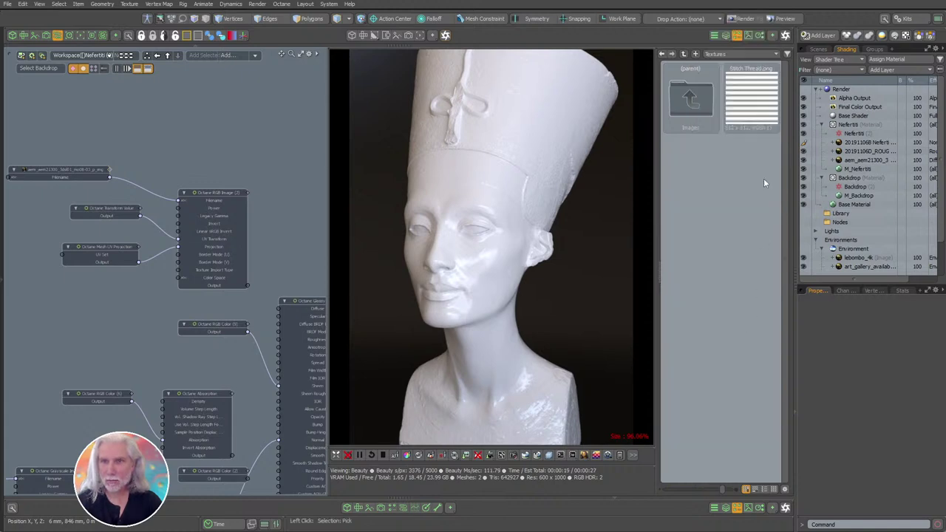
click(739, 54)
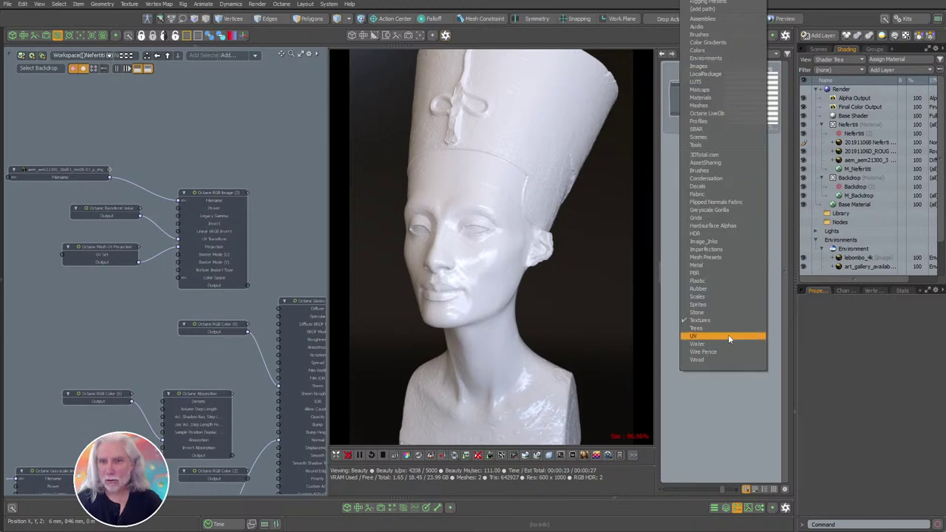
click(730, 297)
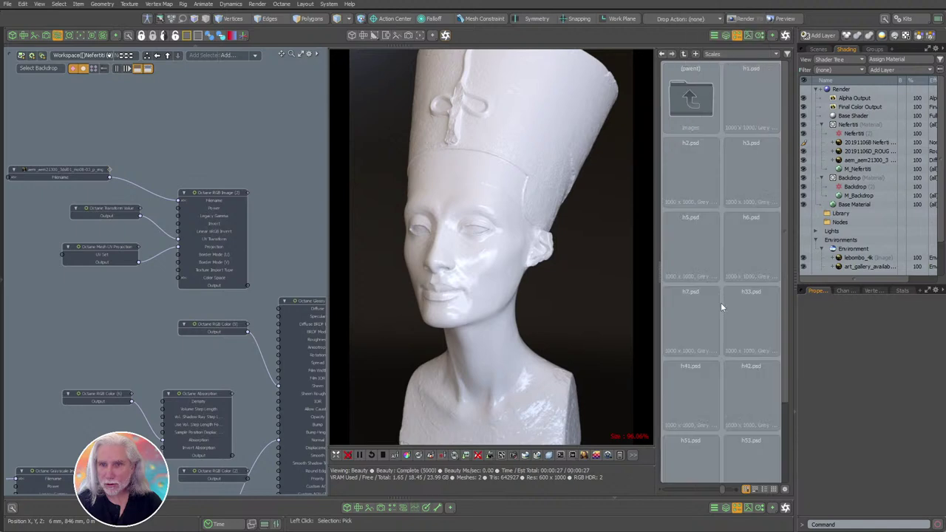
Add the Concrete Base Color image from the PBR Concrete preset folder to the scene's clips.
click(734, 54)
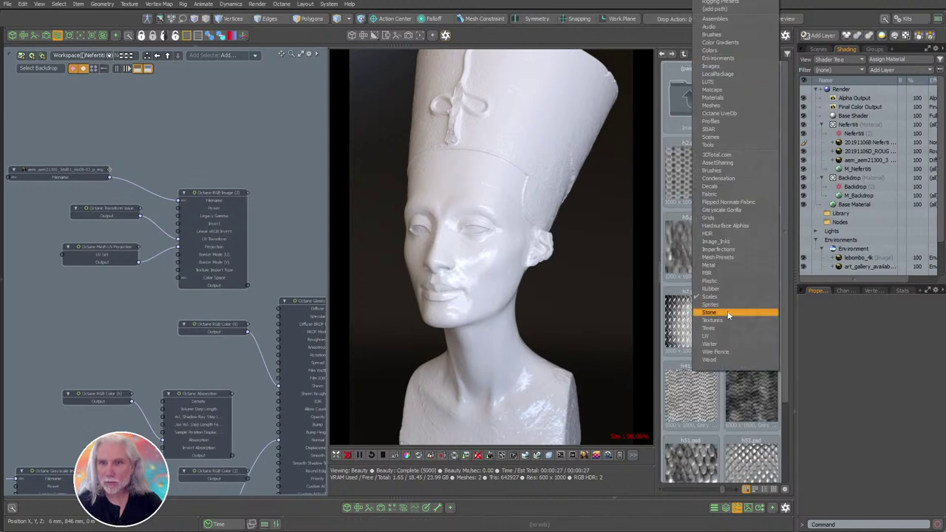
click(729, 273)
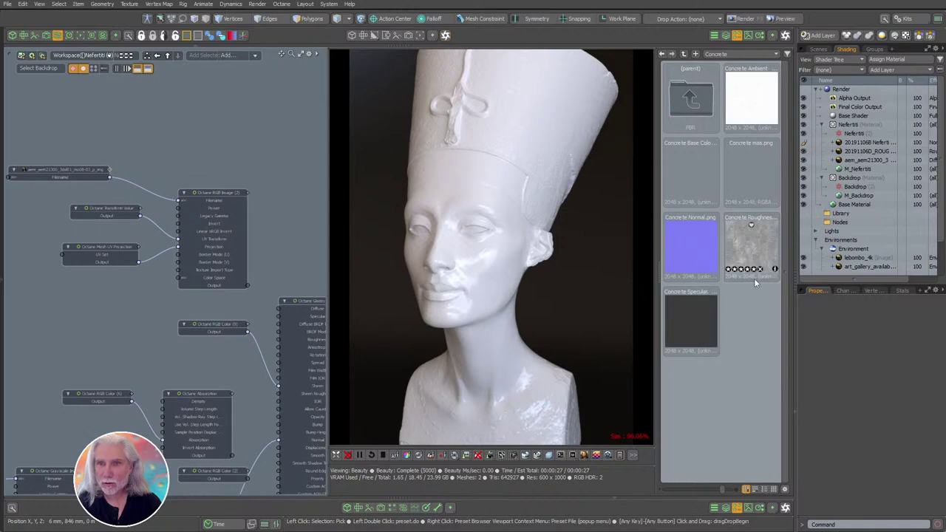
click(697, 171)
right_click(686, 172)
click(680, 183)
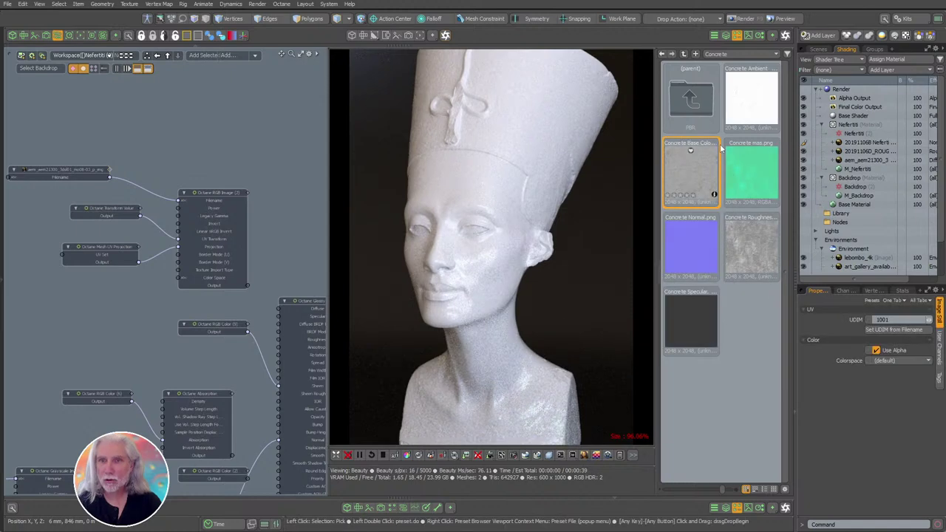
click(746, 36)
Move the disconnected Octane RGB Image (2) and its input nodes far away from the Octane Glossy Material.
scroll(200, 163, down, 5)
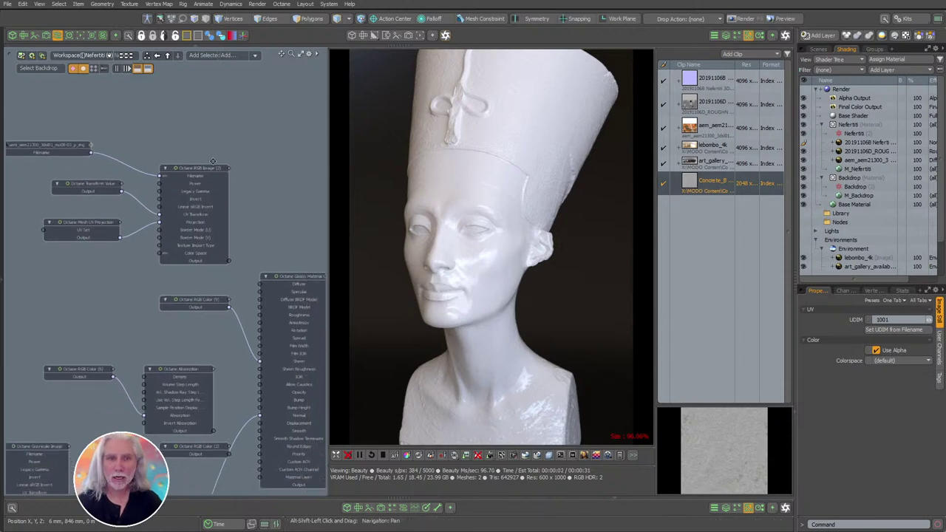
drag(127, 136, 237, 216)
drag(240, 168, 55, 130)
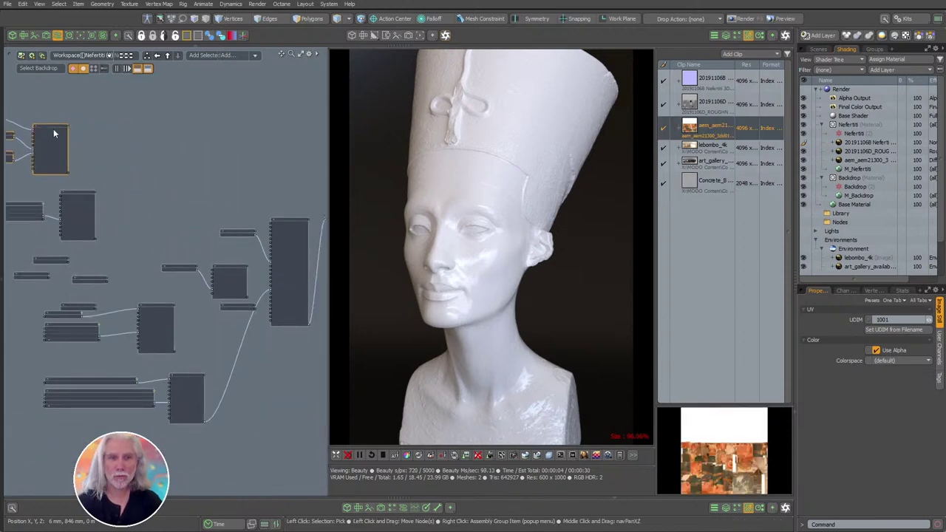
Add a Triplanar map texture to the Diffuse input of the Octane Glossy Material and place it above Octane RGB Color (9).
scroll(306, 227, up, 6)
click(255, 219)
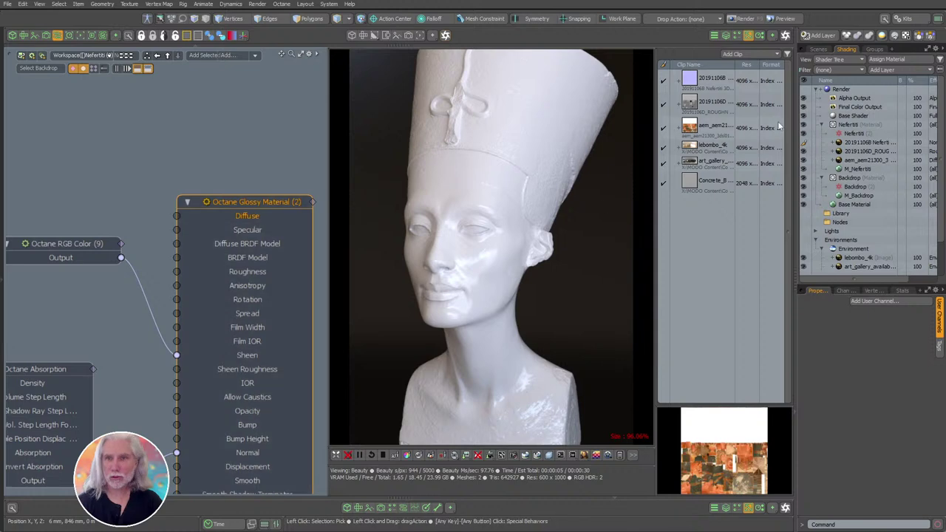
click(773, 36)
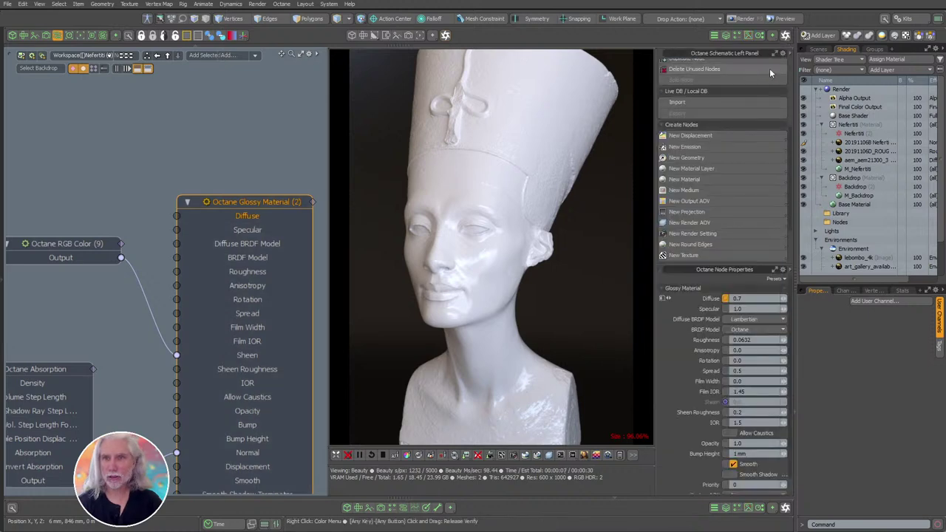
click(695, 256)
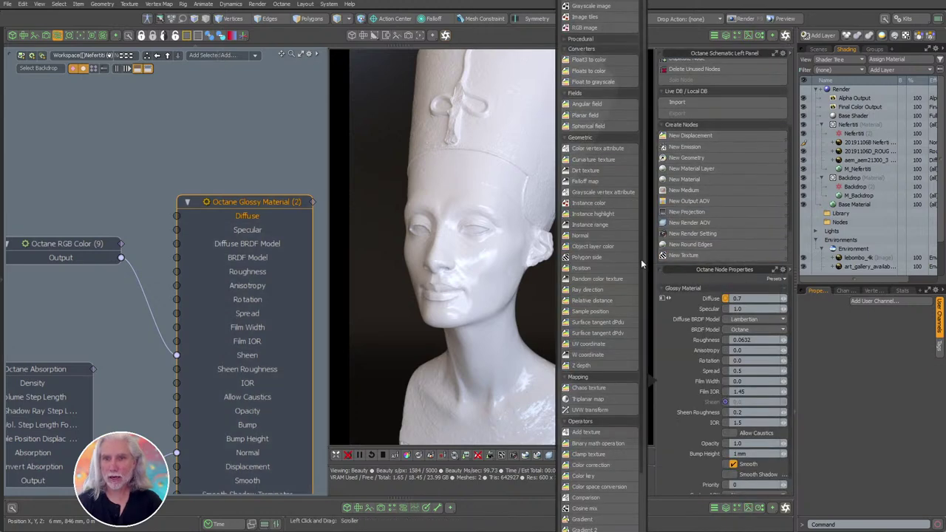
click(587, 399)
alt+shift+drag(115, 156, 247, 230)
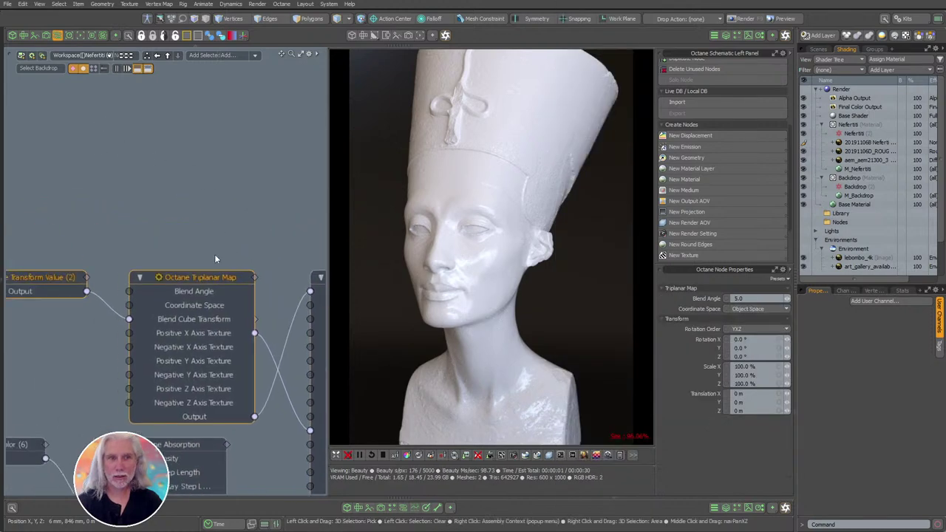
drag(214, 274, 226, 107)
alt+shift+drag(199, 155, 213, 187)
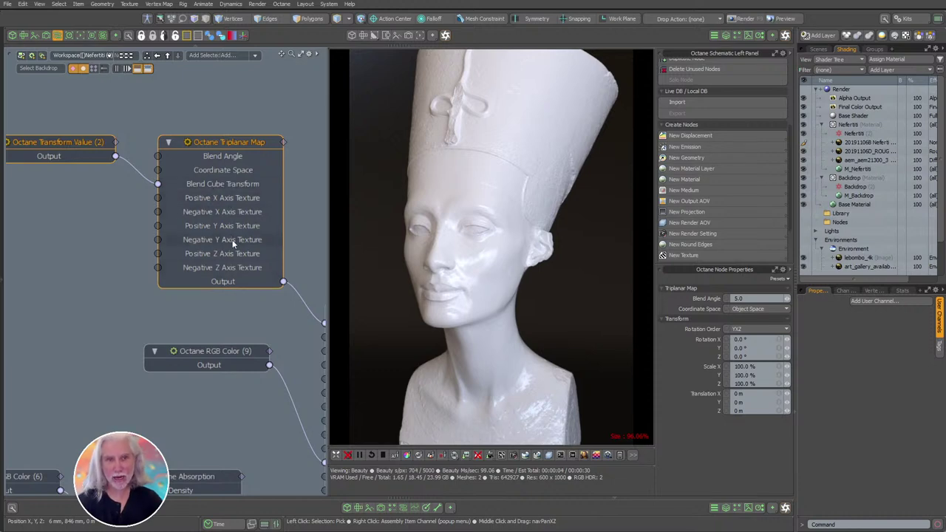
Add an RGB image texture to the Positive X Axis Texture input of the Octane Triplanar Map and arrange it beside the map.
click(216, 196)
scroll(225, 221, down, 4)
alt+drag(213, 235, 225, 231)
scroll(245, 207, up, 3)
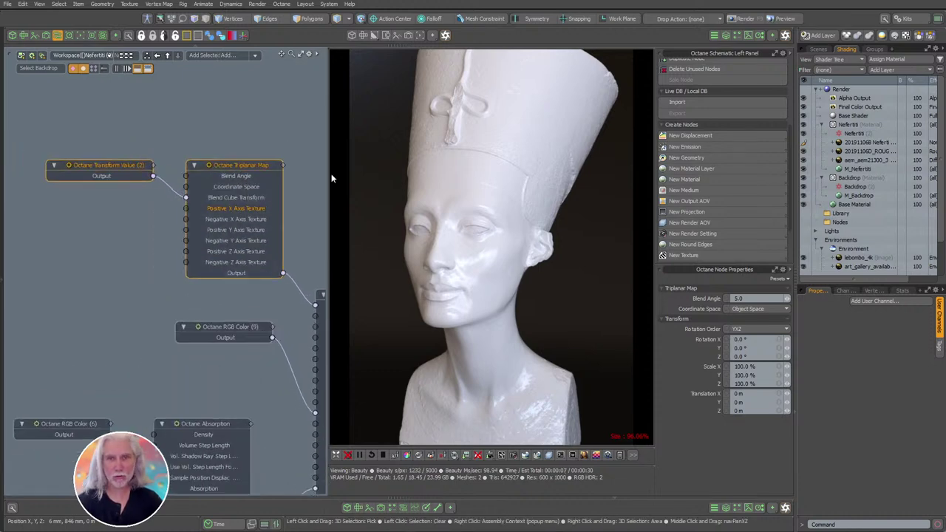
click(689, 257)
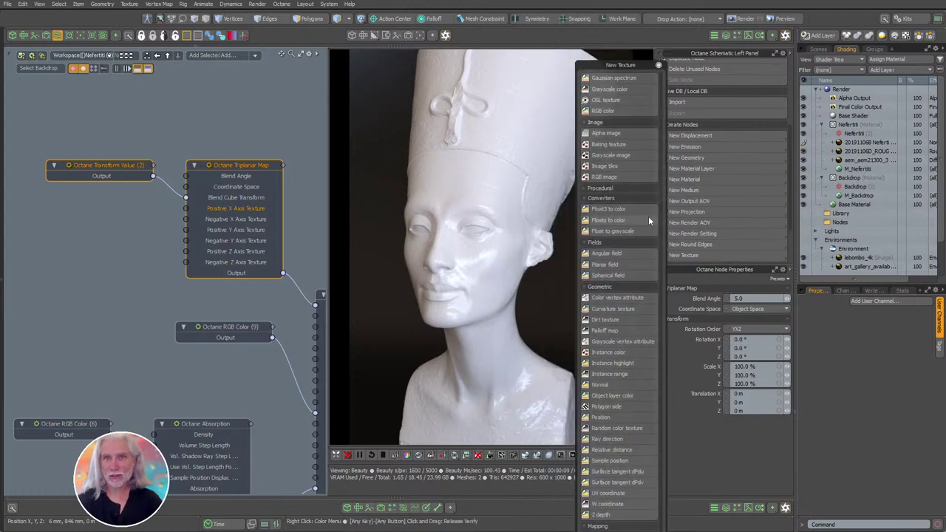
click(603, 177)
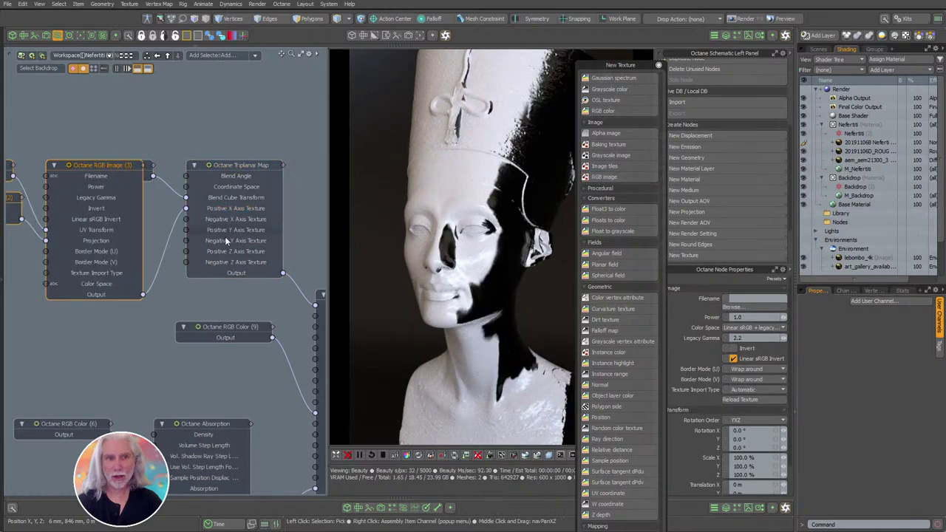
drag(164, 215, 181, 239)
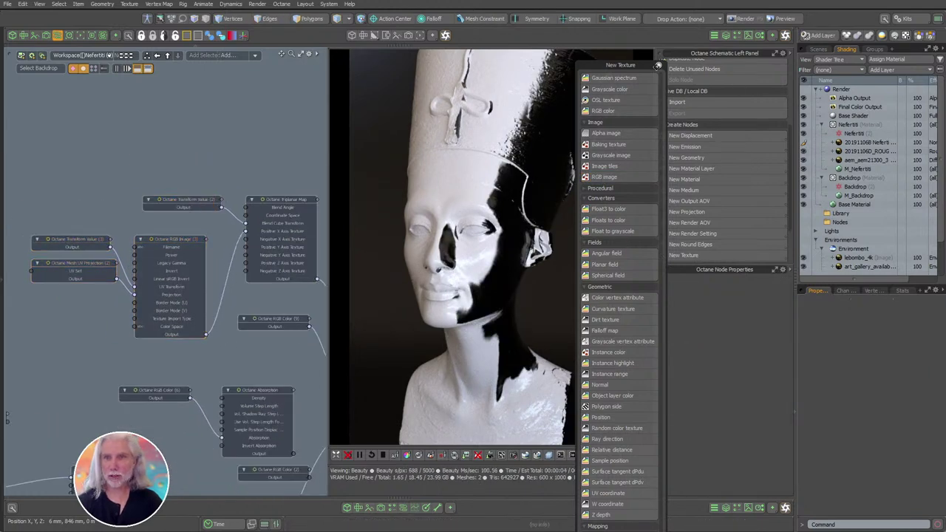
Bring the Concrete_Base_Color clip into the schematic and connect it to the Filename input of Octane RGB Image (3).
click(748, 35)
drag(704, 180, 31, 187)
scroll(116, 214, up, 3)
drag(96, 189, 151, 270)
alt+drag(162, 218, 225, 218)
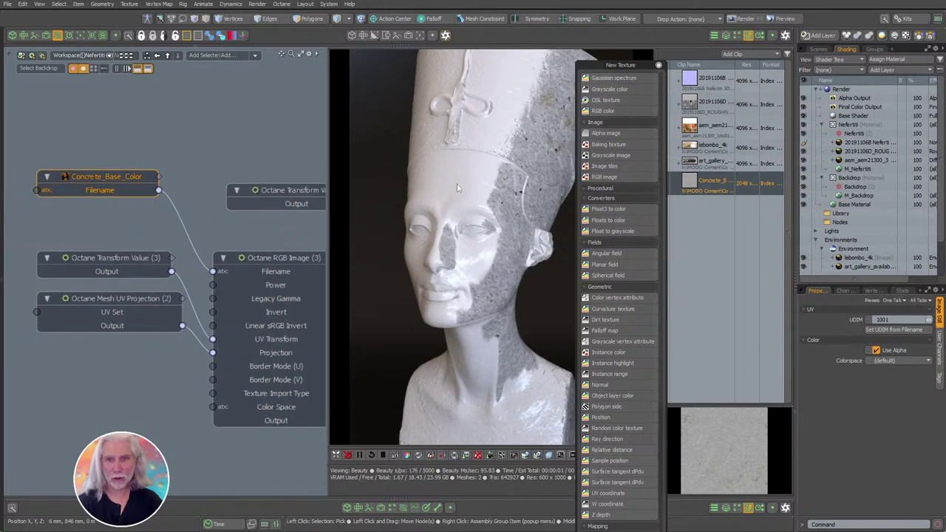
Space out the Concrete_Base_Color, Octane Transform Value and Octane Mesh UV Projection (2) nodes beside the RGB image node.
drag(111, 299, 83, 339)
drag(115, 258, 87, 286)
drag(126, 177, 112, 205)
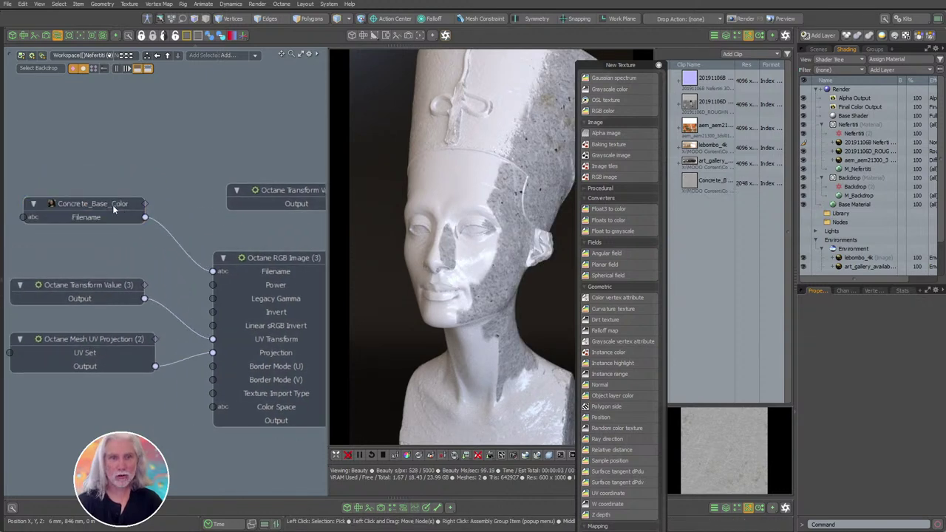
middle_drag(112, 204, 120, 134)
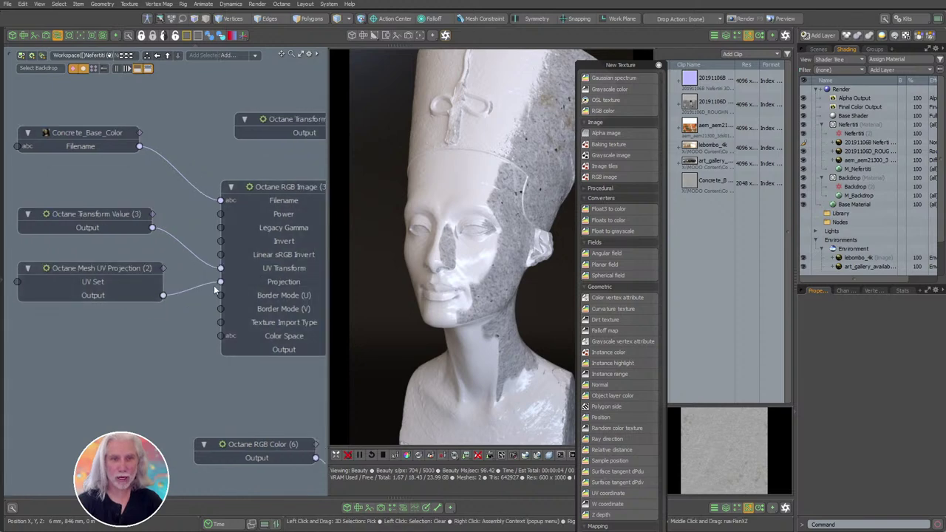
Disconnect Octane Mesh UV Projection (2) from the RGB image's Projection input and move it aside, closing the texture list.
drag(215, 290, 185, 289)
drag(104, 276, 110, 371)
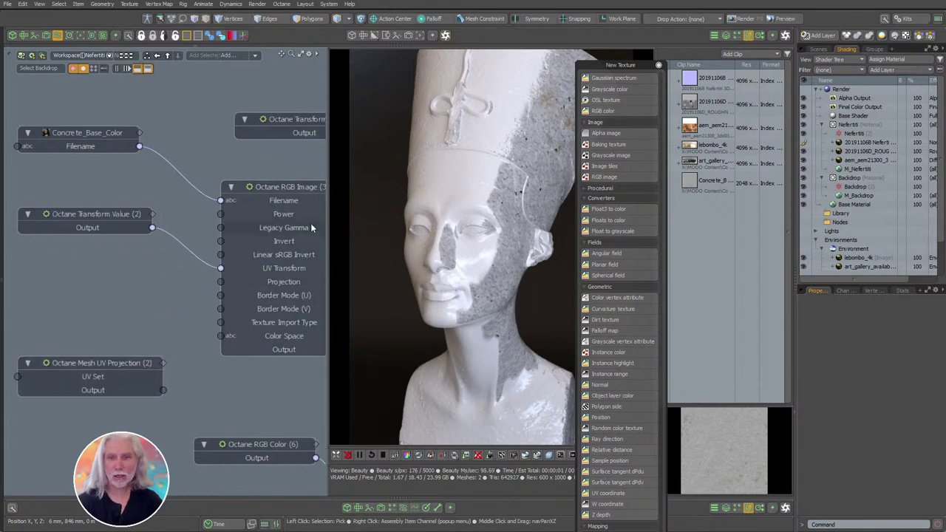
click(658, 65)
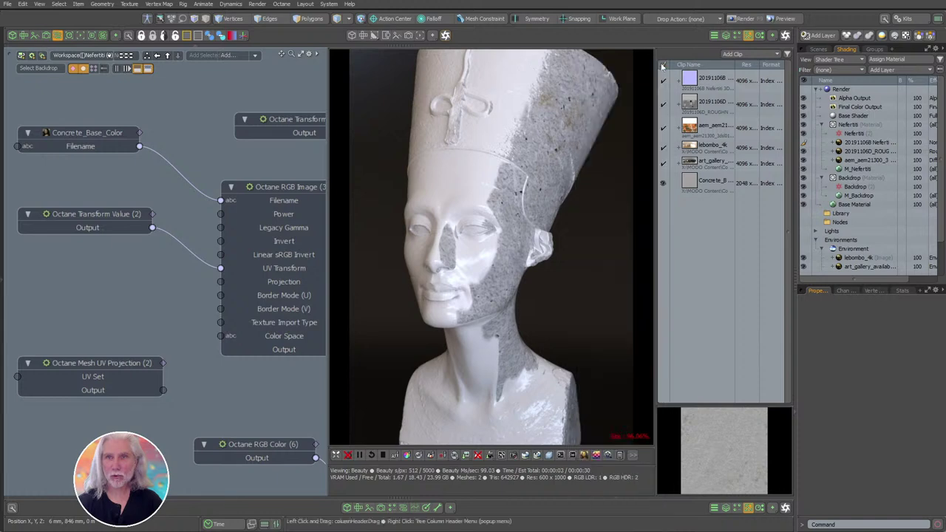
Create an Octane Triplanar Projection node and connect it to the Projection input of the concrete RGB image.
click(784, 35)
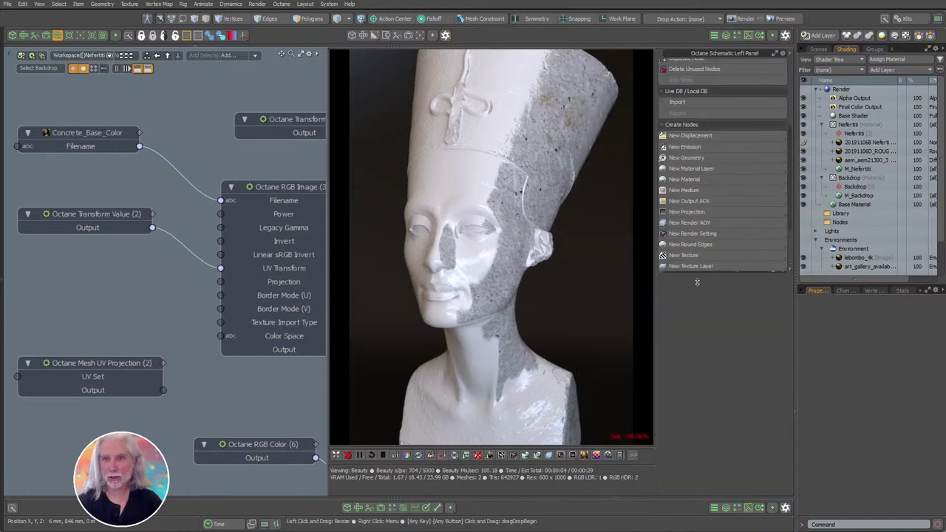
drag(696, 282, 696, 294)
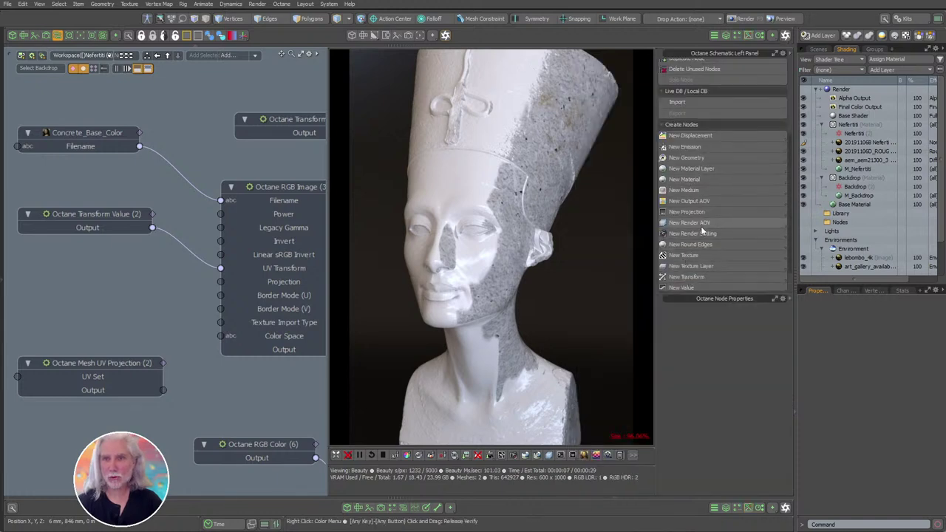
click(687, 211)
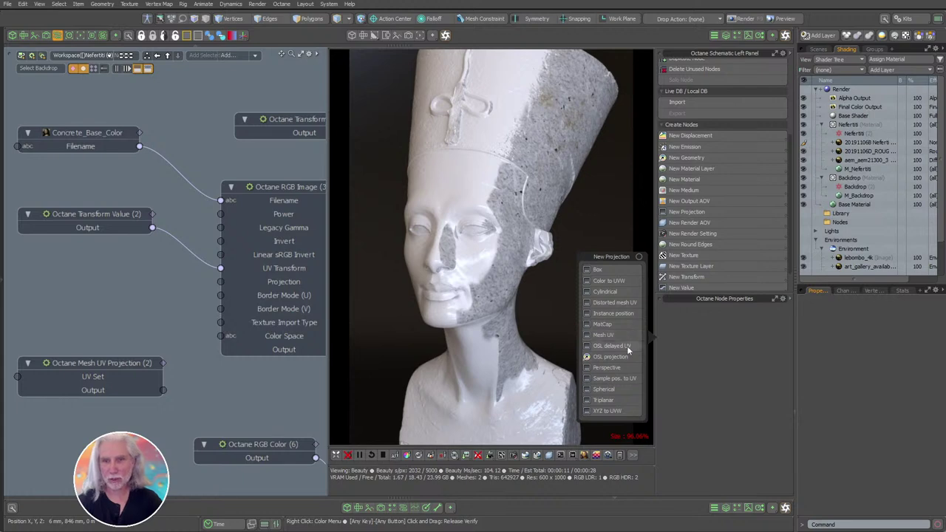
click(617, 401)
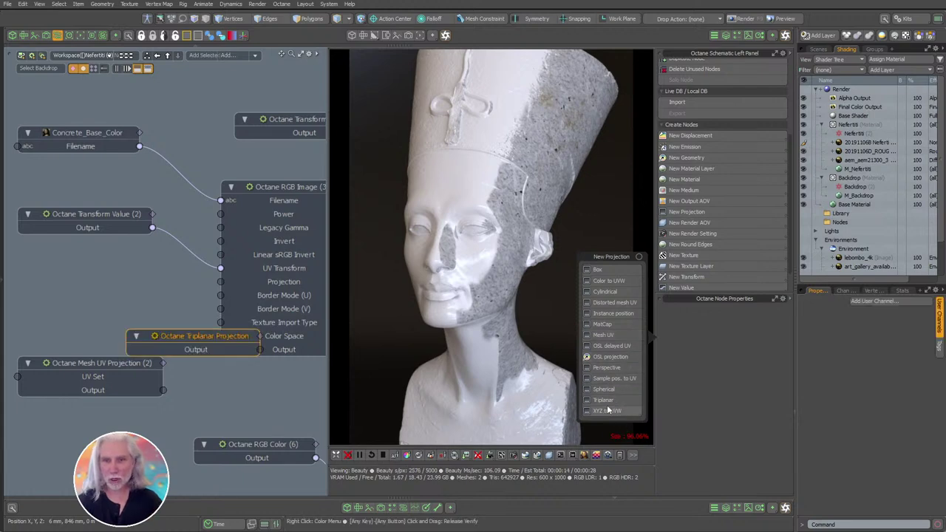
drag(191, 337, 123, 330)
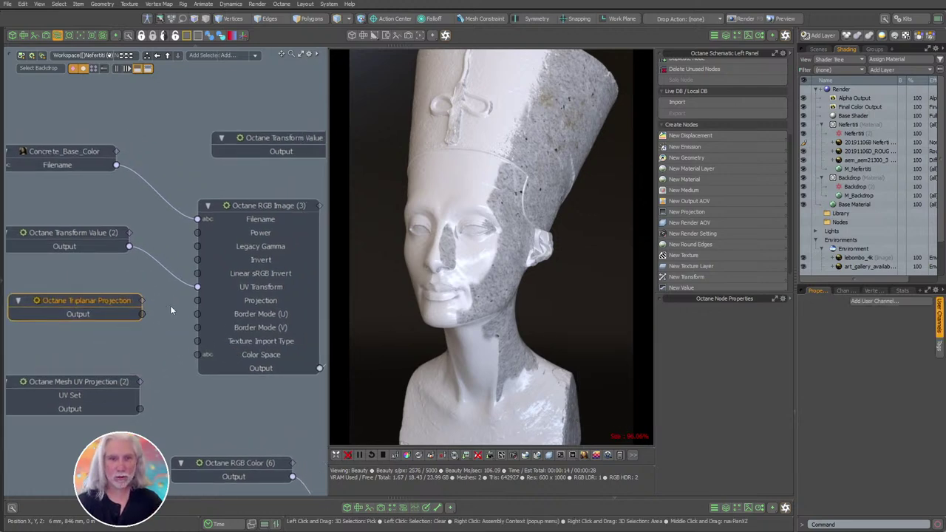
drag(199, 301, 143, 315)
Connect the concrete RGB image's output to the Octane Triplanar Map's five remaining axis texture inputs, Negative X through Negative Z.
alt+shift+drag(199, 275, 147, 260)
middle_drag(146, 260, 29, 262)
click(263, 248)
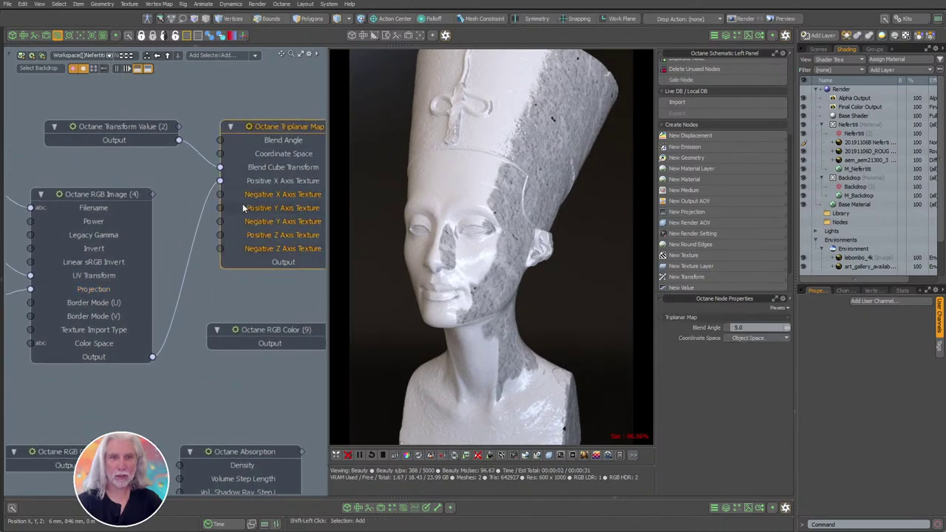
drag(220, 208, 152, 358)
Set a uniform scale of 25% on the Octane Transform Value node feeding the Triplanar Map's Blend Cube Transform.
scroll(214, 336, down, 3)
middle_drag(215, 336, 225, 313)
click(178, 188)
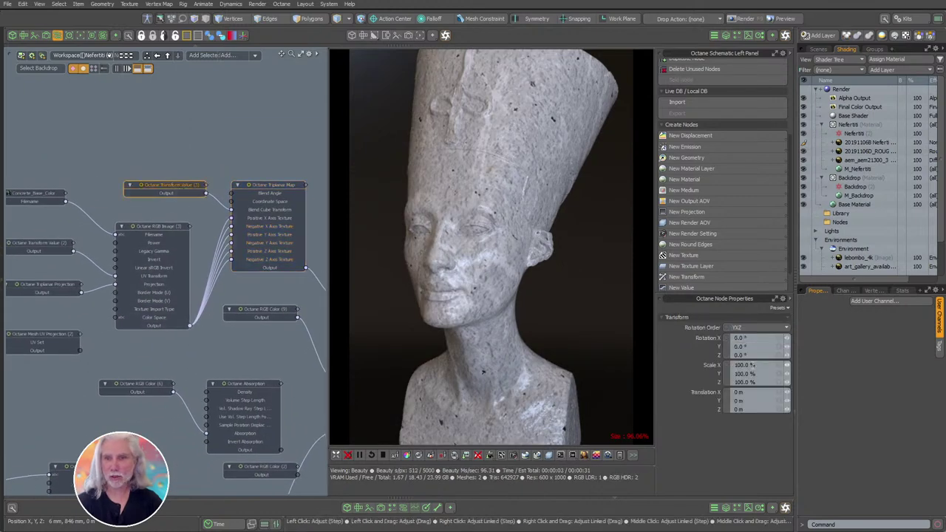
click(753, 363)
text(25)
key(ctrl+Return)
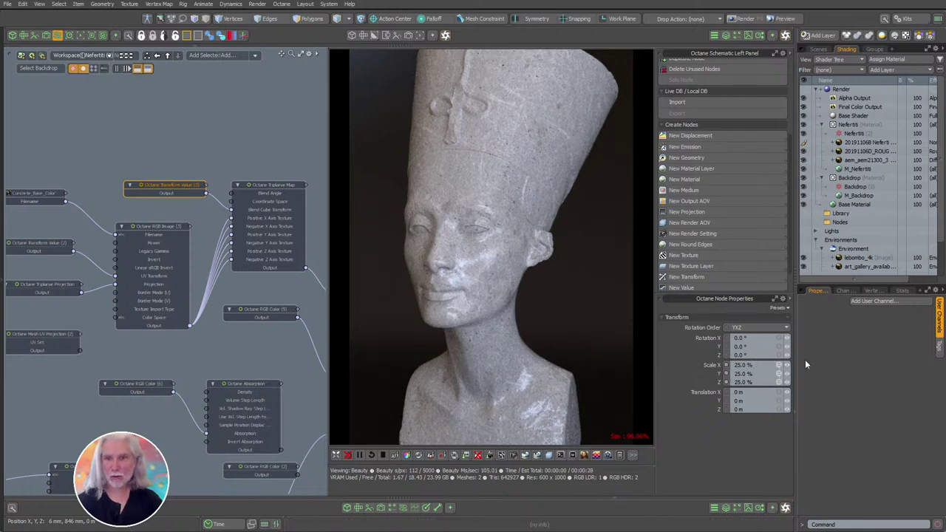
Try a uniform scale of 300% on the Octane Transform Value node feeding the Triplanar Map, and restore the scale to 25%.
click(755, 365)
text(300)
key(Return)
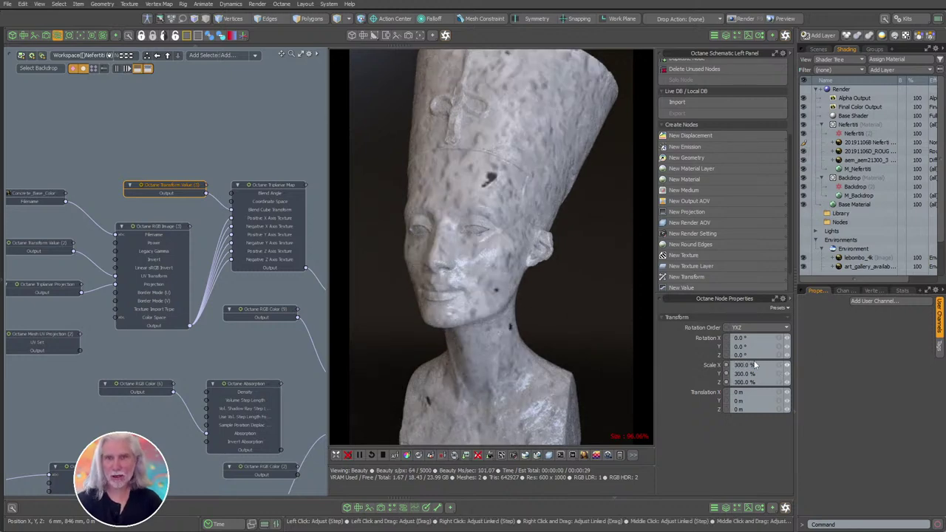
click(764, 365)
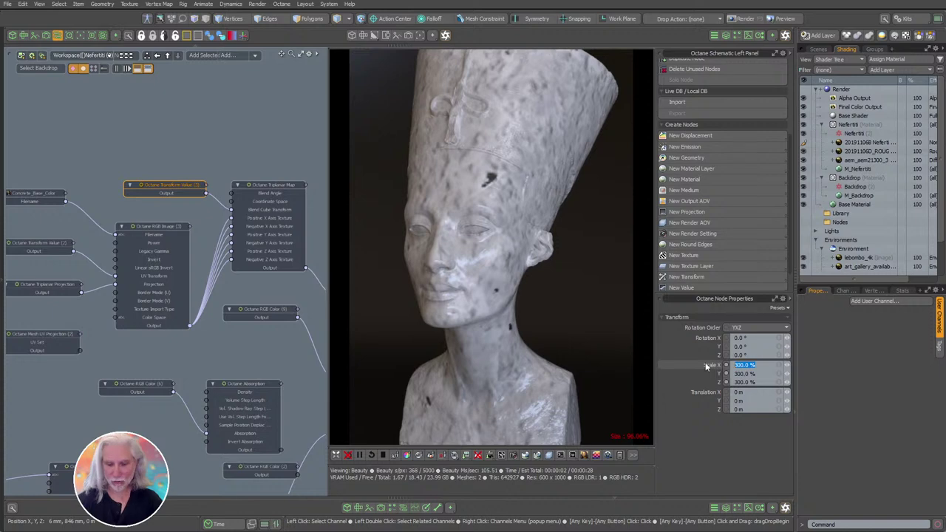
text(25)
key(ctrl+Return)
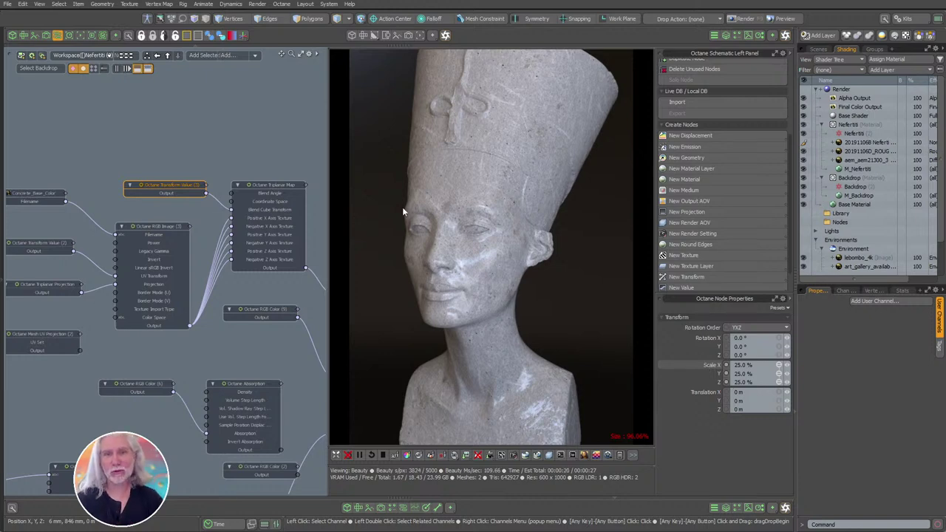
Review the complete Nefertiti node network and widen both the Shader Tree column and the schematic viewport.
scroll(250, 392, down, 3)
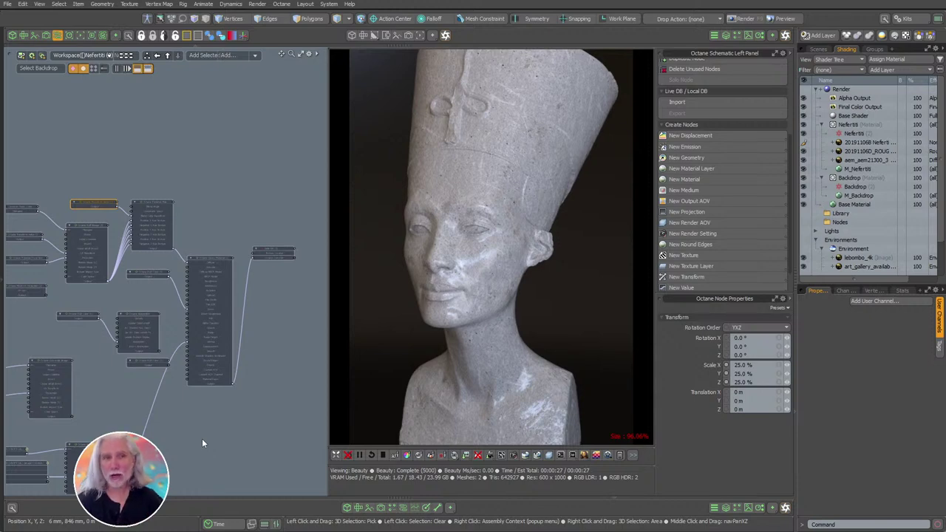
ctrl+alt+drag(202, 444, 137, 254)
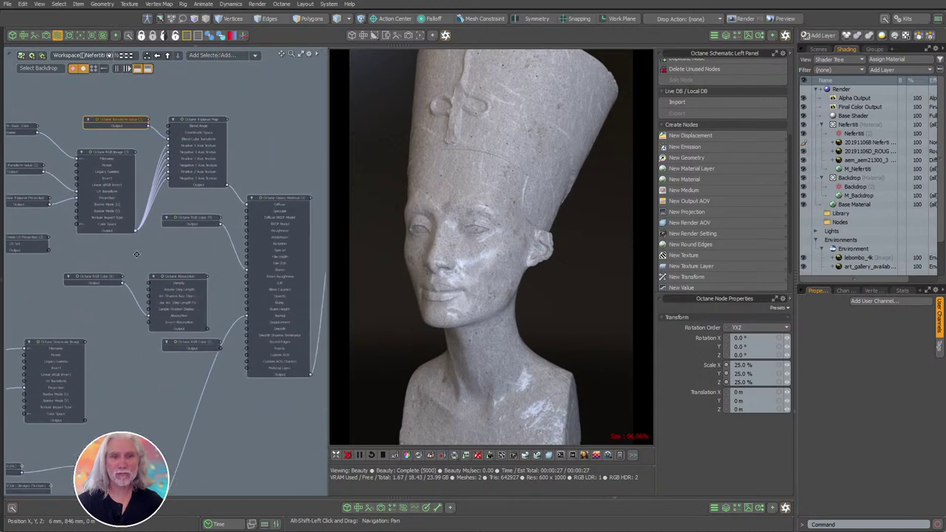
scroll(190, 287, down, 3)
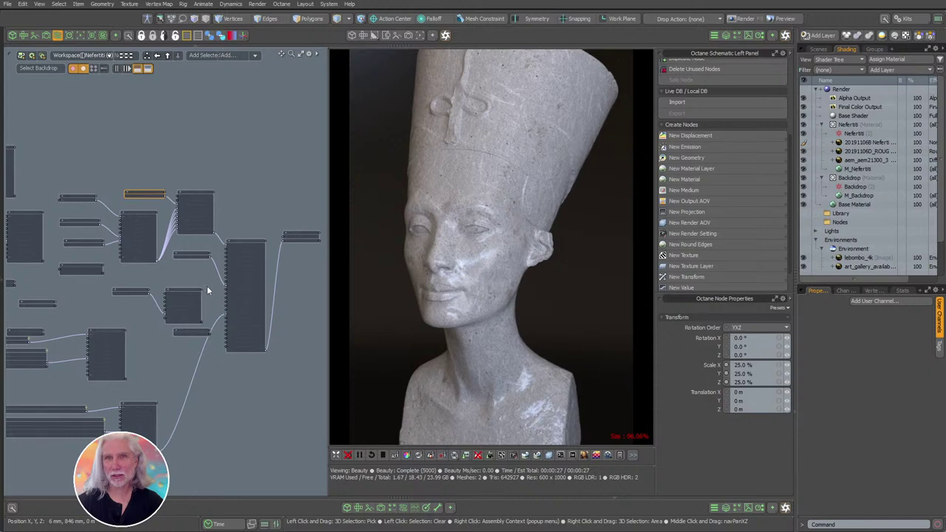
ctrl+alt+drag(200, 232, 217, 193)
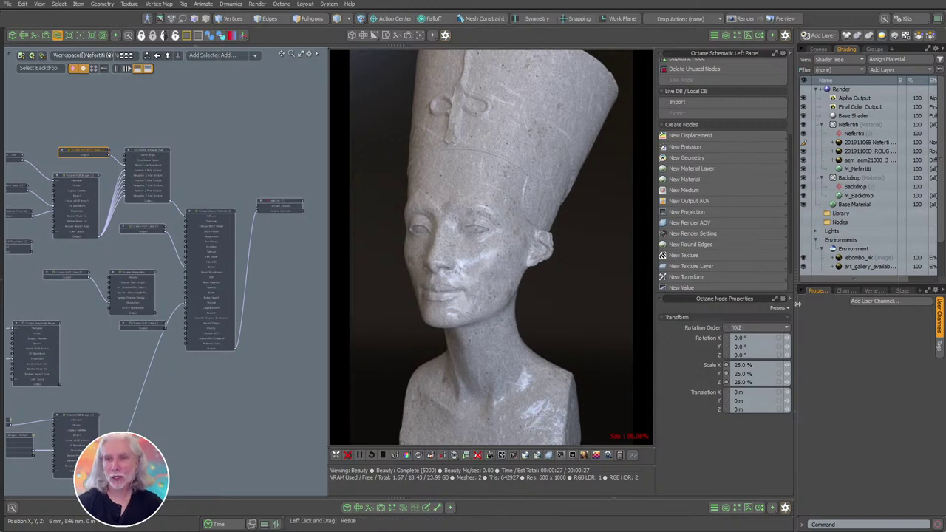
drag(796, 255, 776, 255)
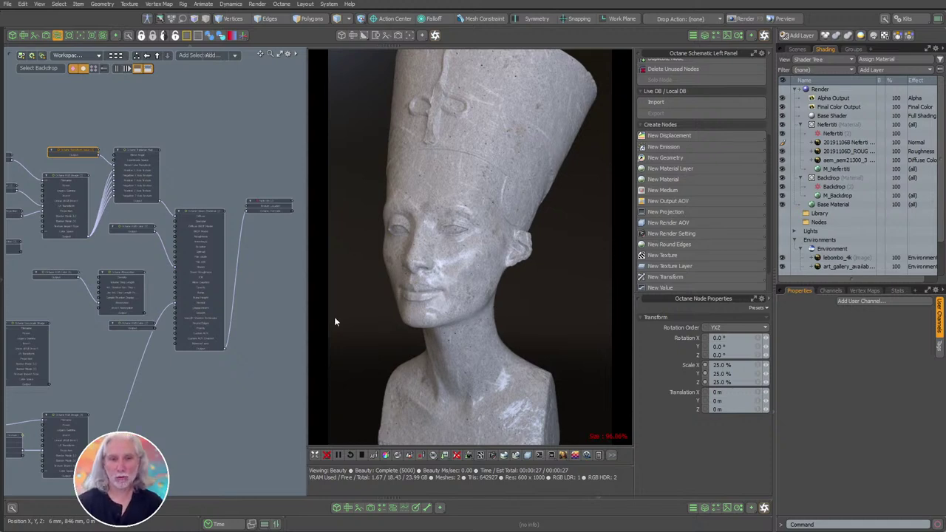
drag(309, 332, 365, 336)
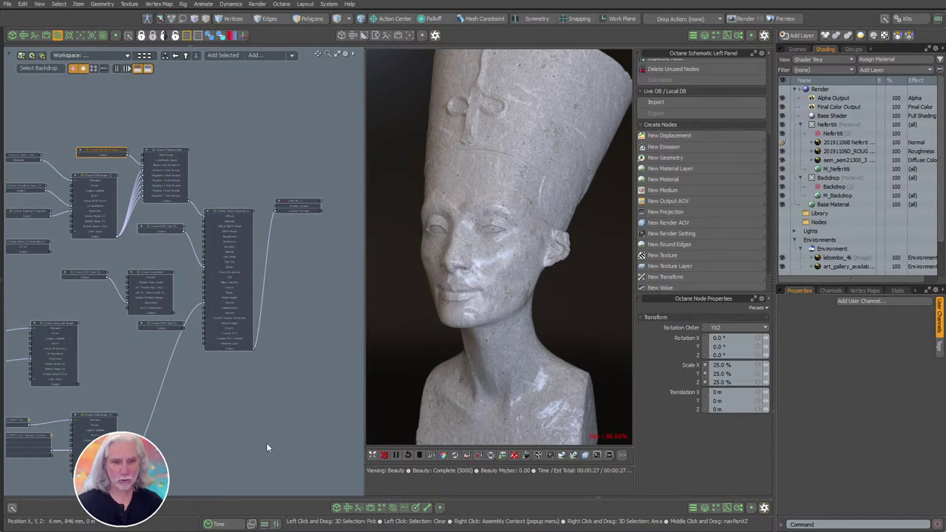
Switch to the Notepad notes, highlight the topics from Basic Kernal settings through Render Animation, and minimize the notes.
drag(135, 517, 272, 31)
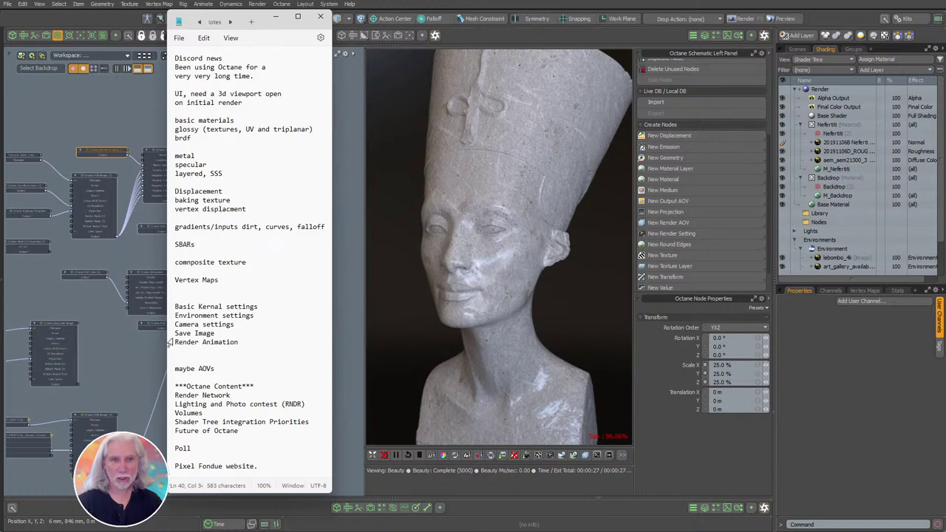
drag(251, 343, 176, 309)
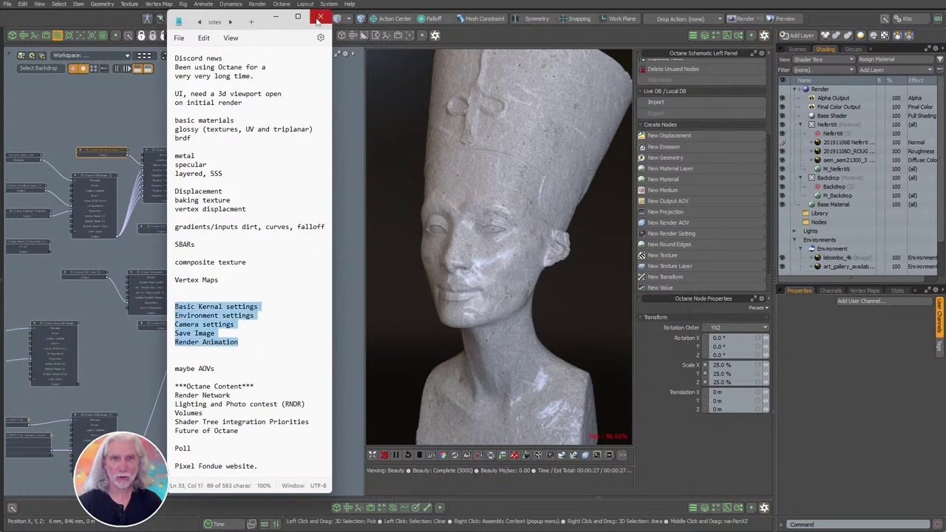
click(275, 16)
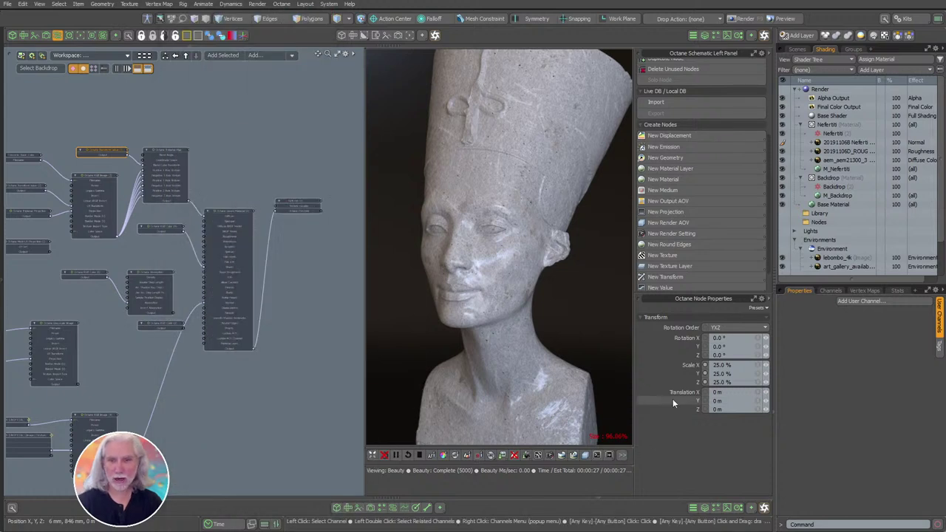
Narrow the viewport beside the render preview, show the 3D camera view there, and turn it to a closer frontal view of the bust.
drag(632, 411, 630, 410)
drag(361, 412, 310, 411)
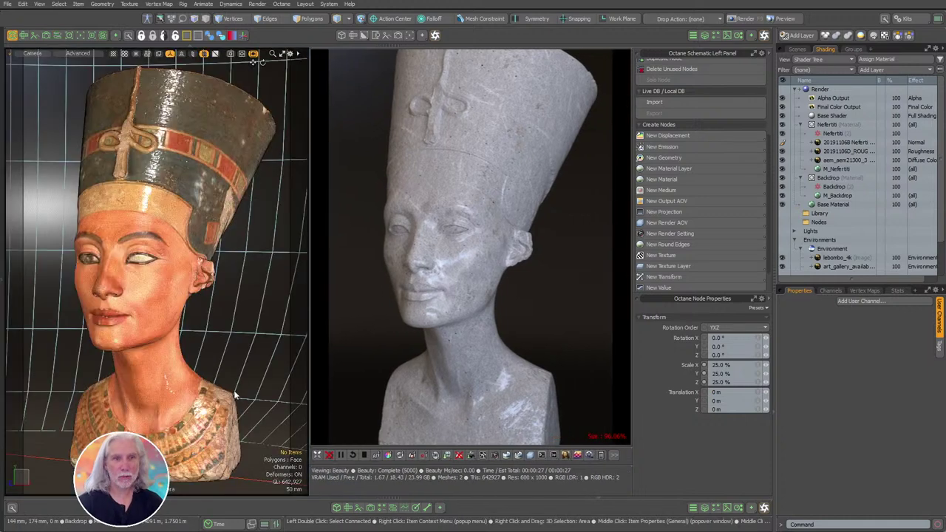
mouse_move(253, 295)
alt+mouse_down()
mouse_move(205, 293)
mouse_move(249, 295)
mouse_move(208, 288)
mouse_move(224, 280)
alt+mouse_up()
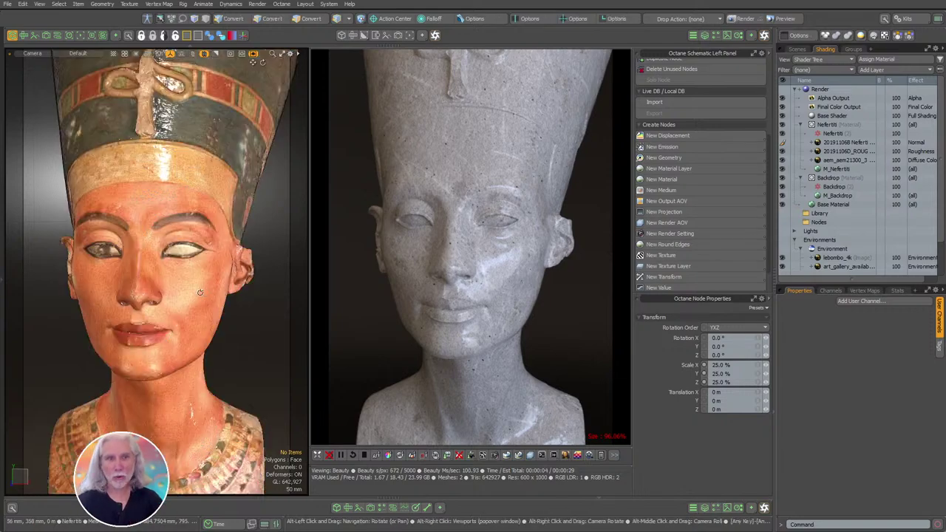
alt+drag(205, 291, 198, 294)
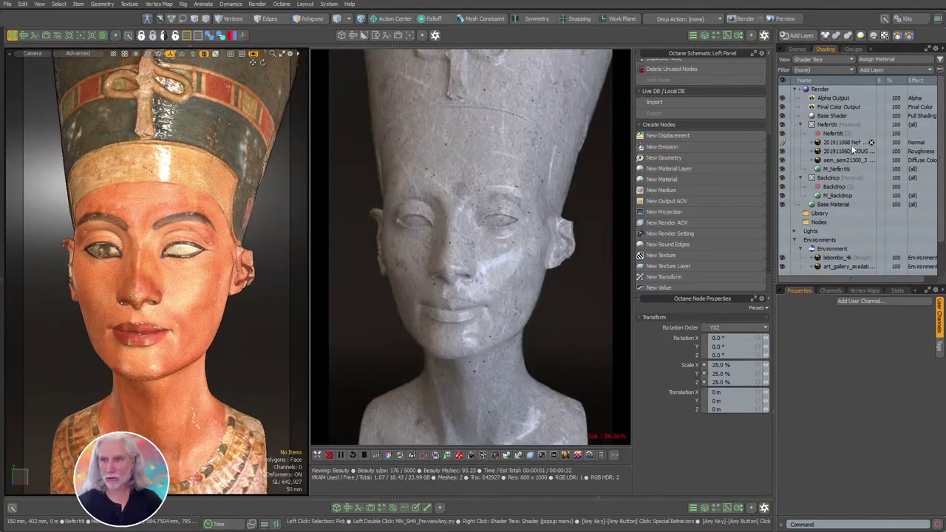
Check the bust with its Diffuse Color image layer hidden, show the layer again, and turn the camera to a three-quarter view.
click(782, 159)
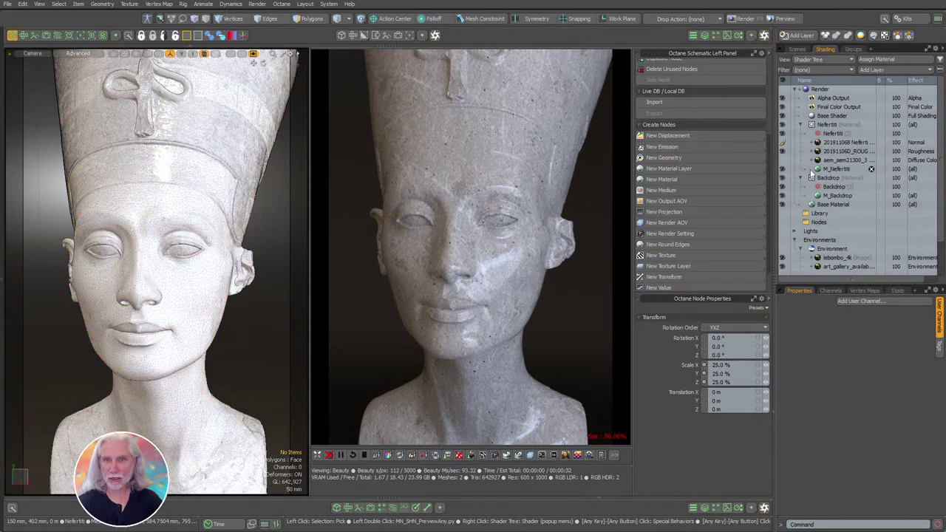
click(782, 160)
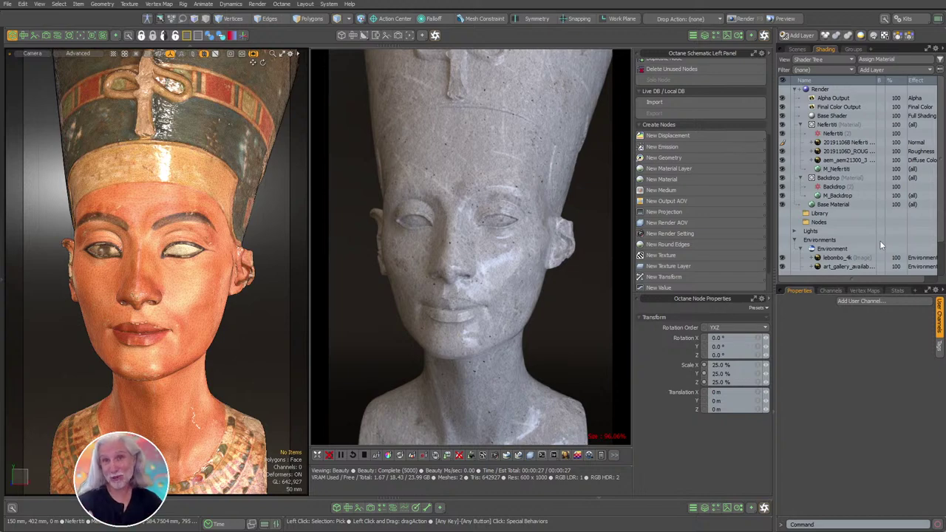
mouse_move(216, 359)
ctrl+alt+mouse_down()
mouse_move(99, 400)
mouse_move(125, 384)
mouse_move(67, 362)
mouse_move(207, 337)
mouse_move(212, 246)
mouse_move(172, 251)
mouse_move(237, 260)
mouse_move(201, 268)
mouse_move(223, 269)
mouse_move(211, 413)
mouse_move(233, 360)
mouse_move(229, 327)
ctrl+alt+mouse_up()
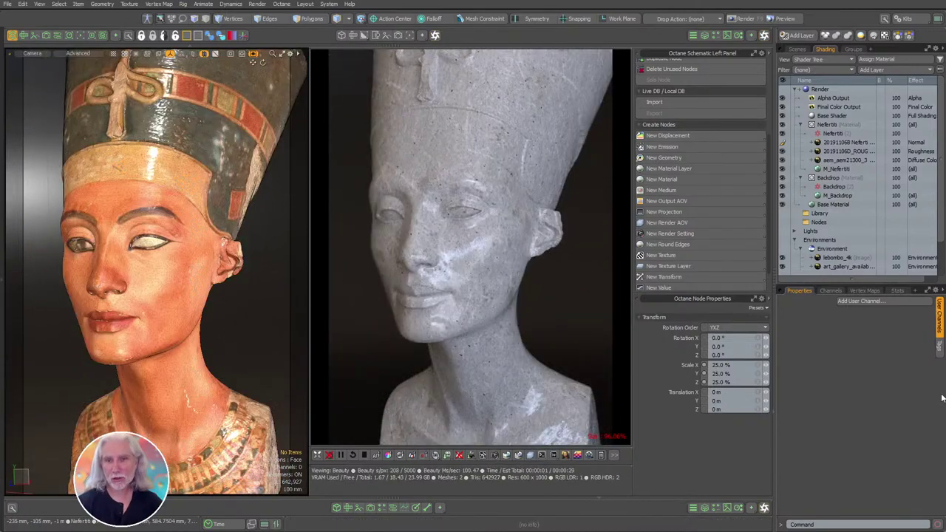
Open the Octane Kernel settings from the render preview to examine the render quality options.
click(482, 455)
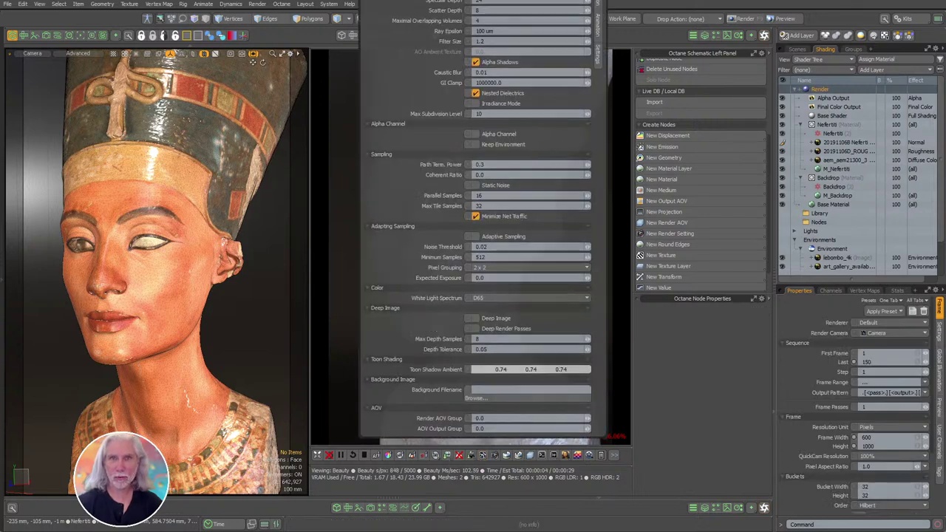
drag(581, 131, 262, 207)
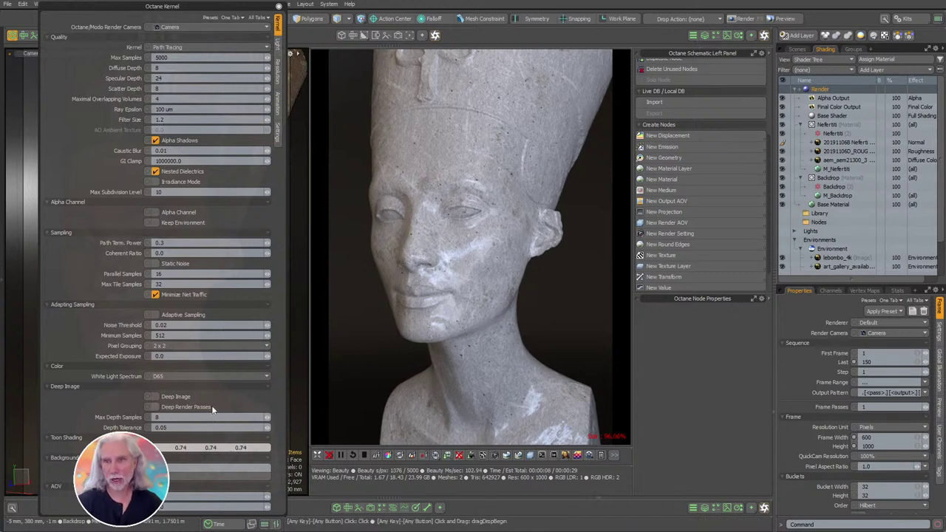
click(823, 90)
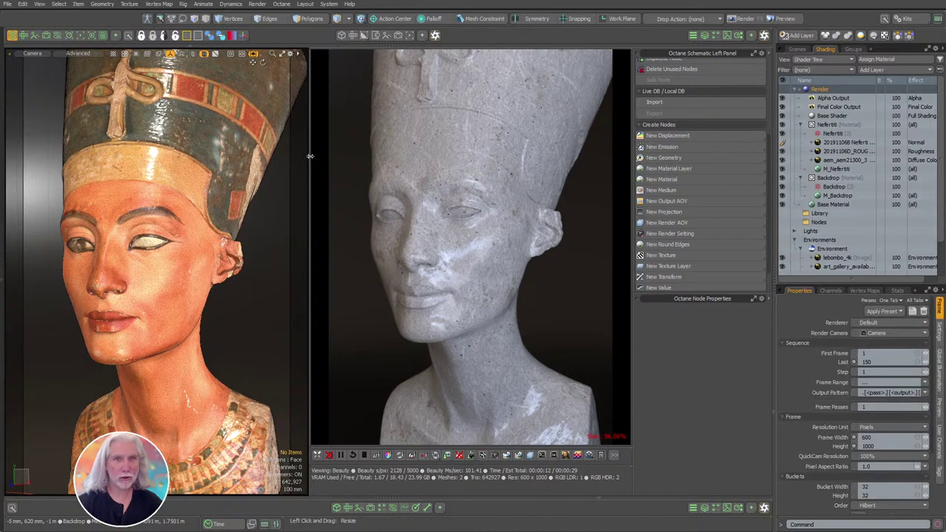
click(479, 457)
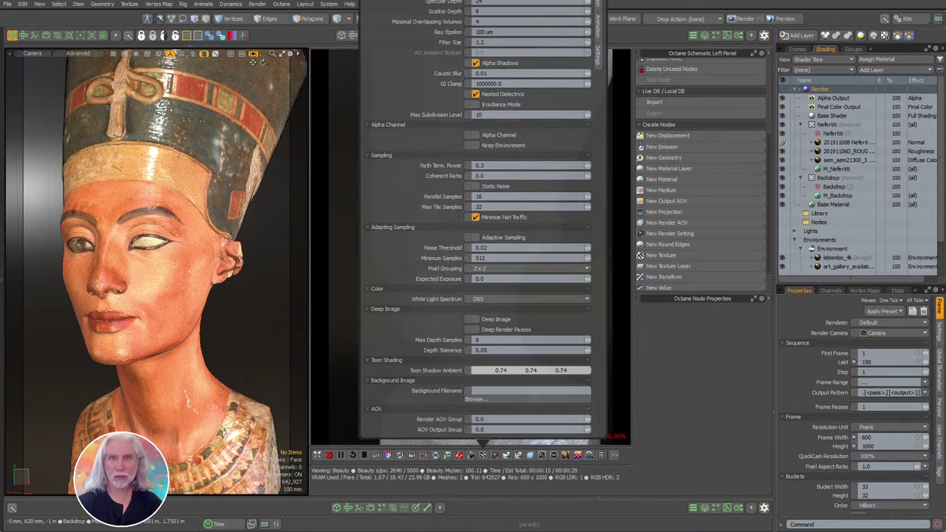
Set Max Samples to 512 in the Octane kernel settings and close them.
drag(514, 1, 186, 40)
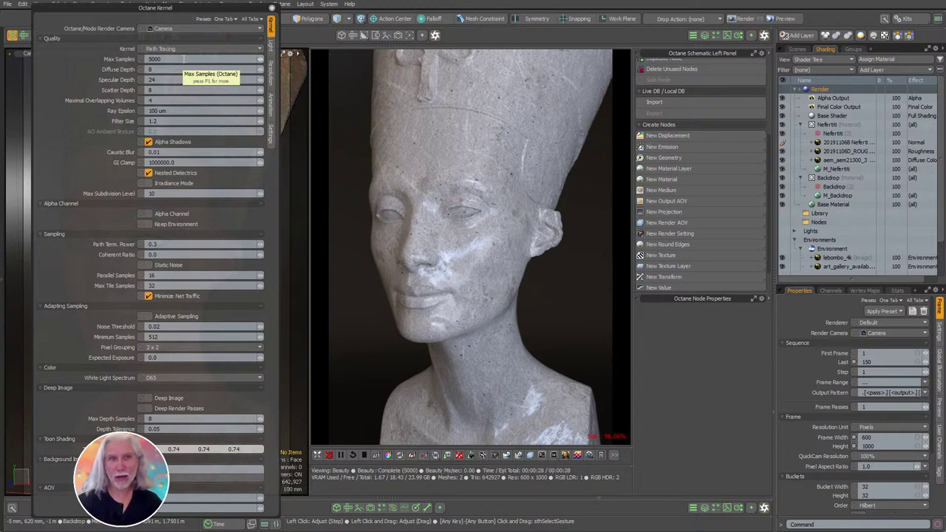
click(129, 62)
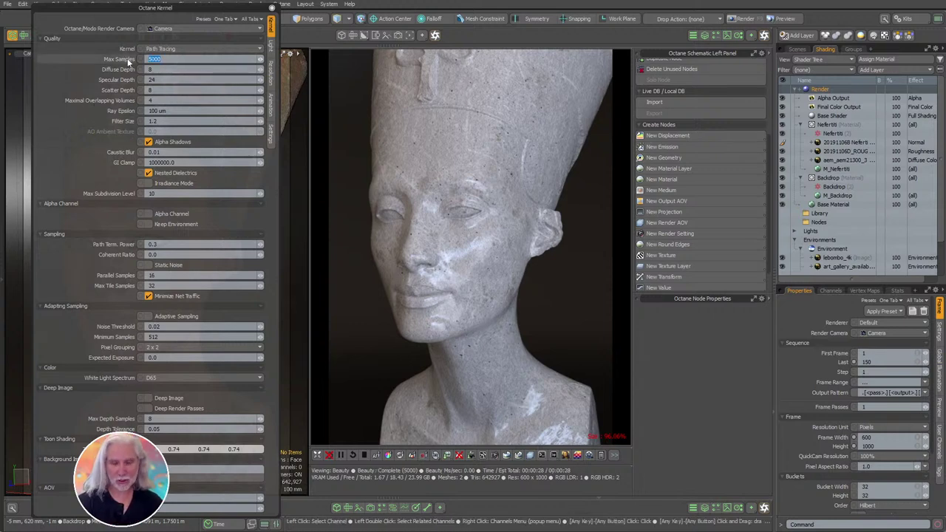
text(512)
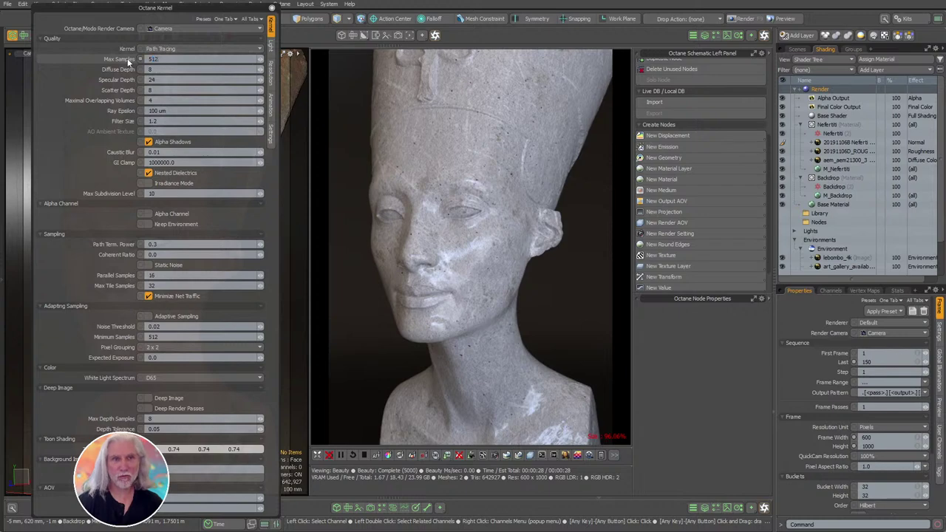
key(Return)
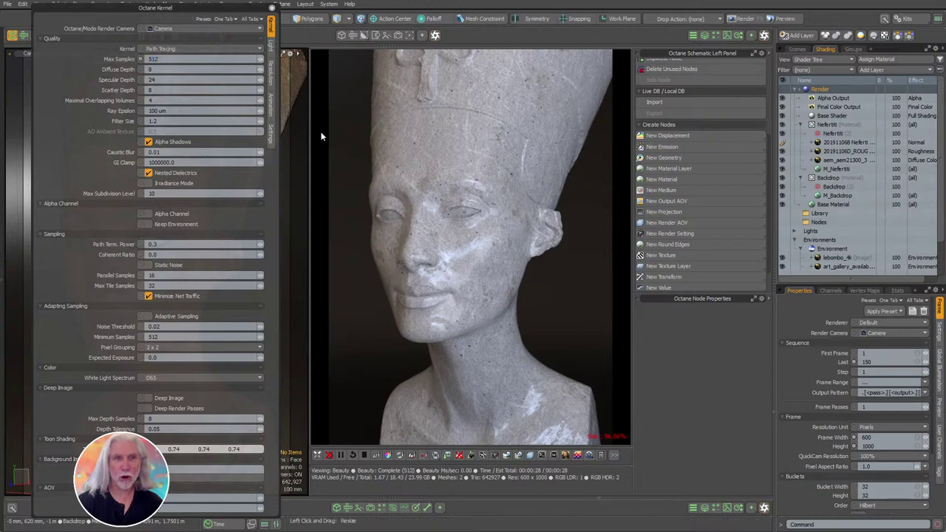
click(272, 8)
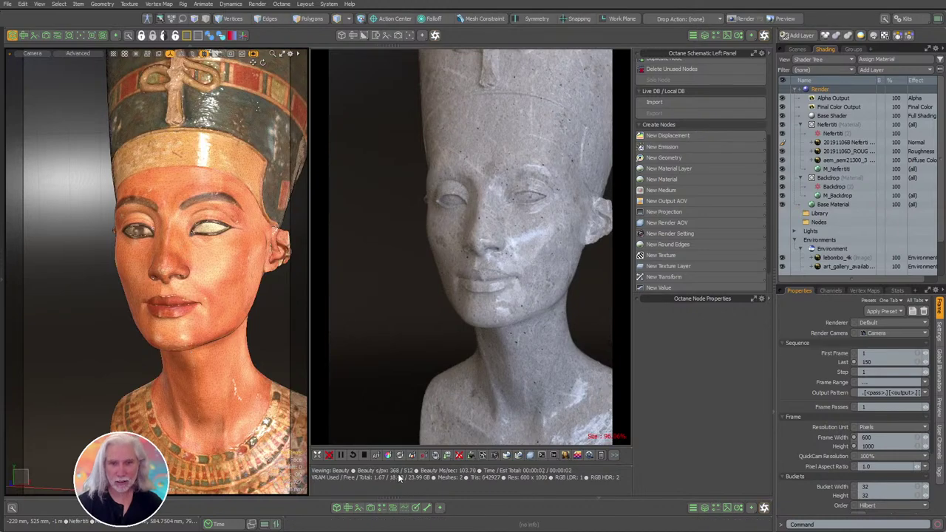
Frame the bust's face more closely, widen the render view, and enable denoising in the Octane camera's imager settings.
mouse_move(181, 260)
ctrl+alt+mouse_down()
mouse_move(254, 264)
mouse_move(199, 287)
ctrl+alt+mouse_up()
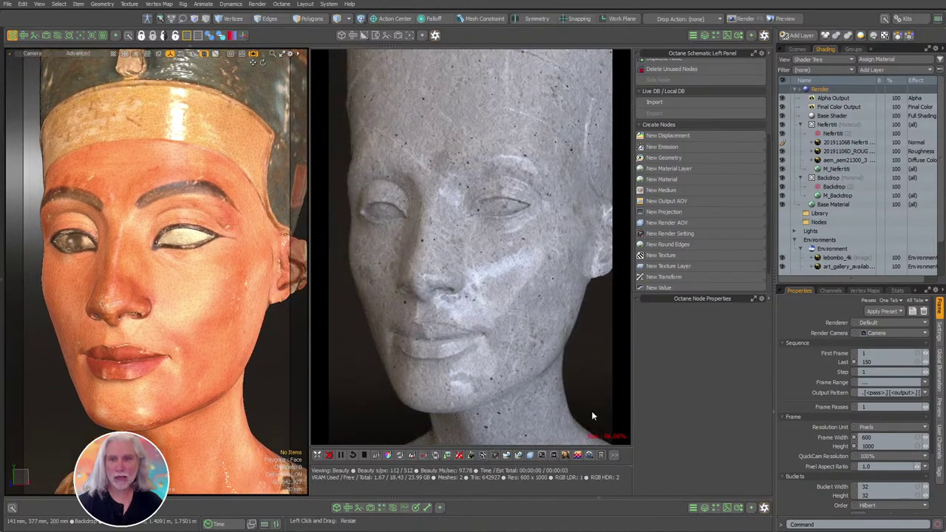
drag(309, 406, 258, 413)
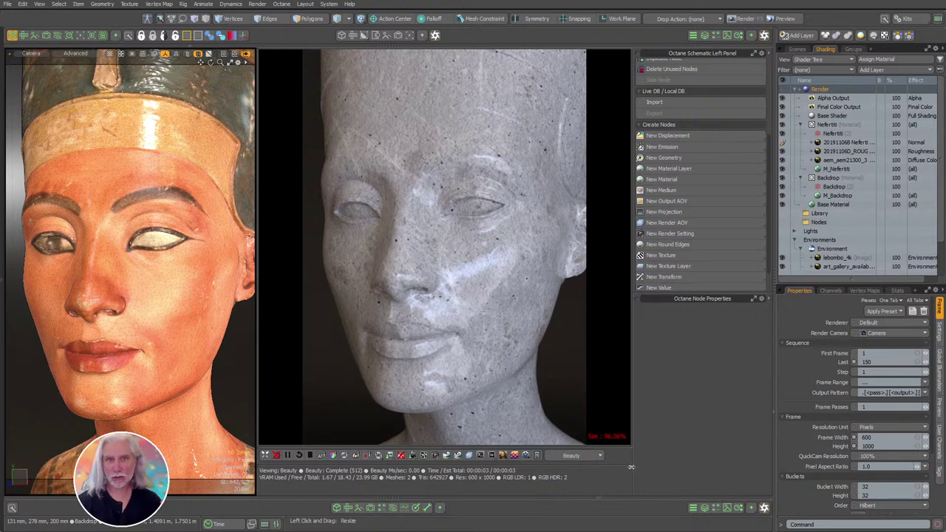
click(435, 455)
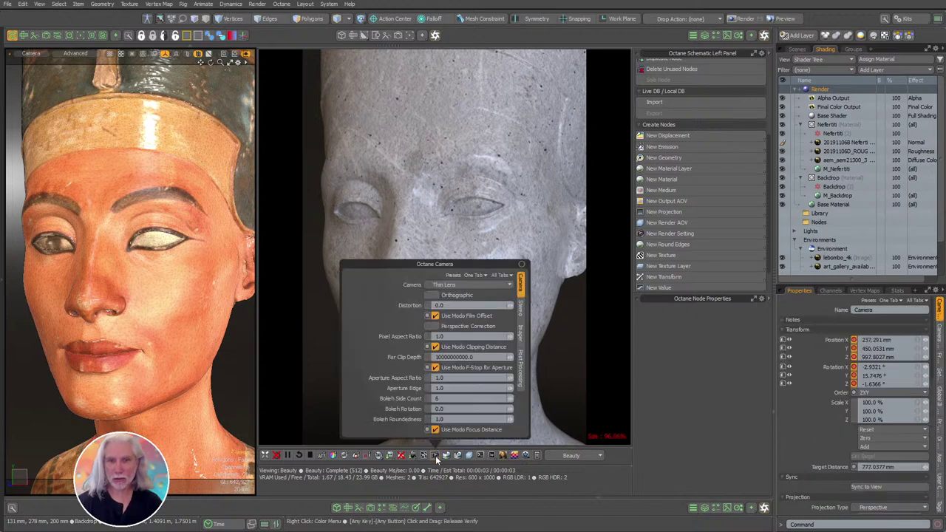
drag(475, 264, 462, 177)
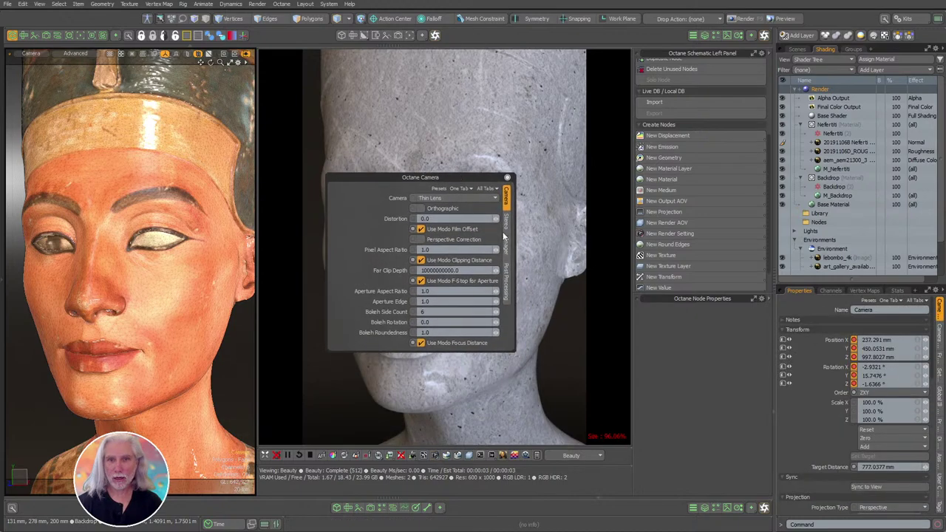
click(506, 247)
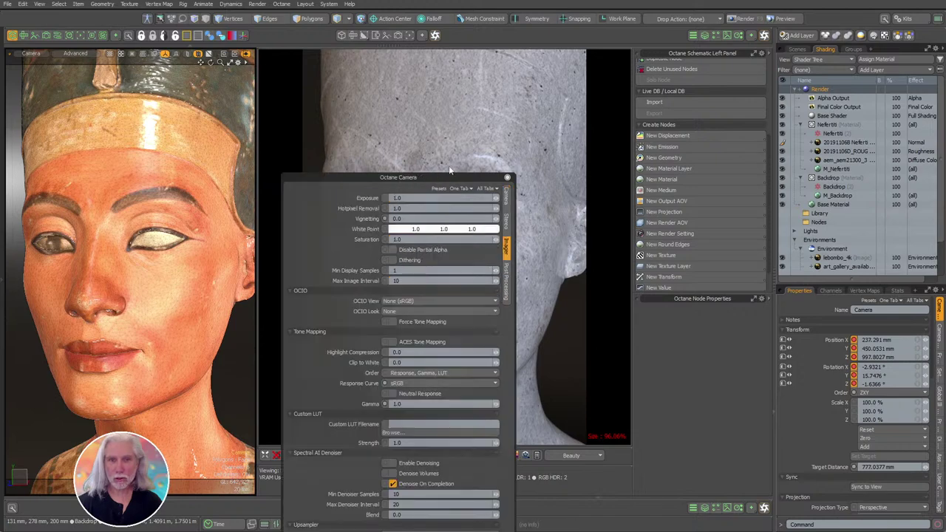
drag(452, 176, 462, 65)
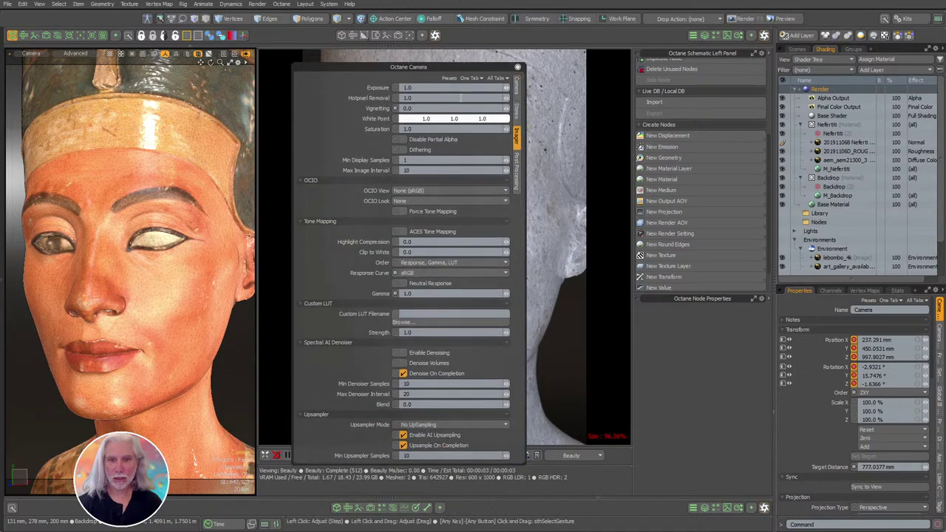
click(441, 354)
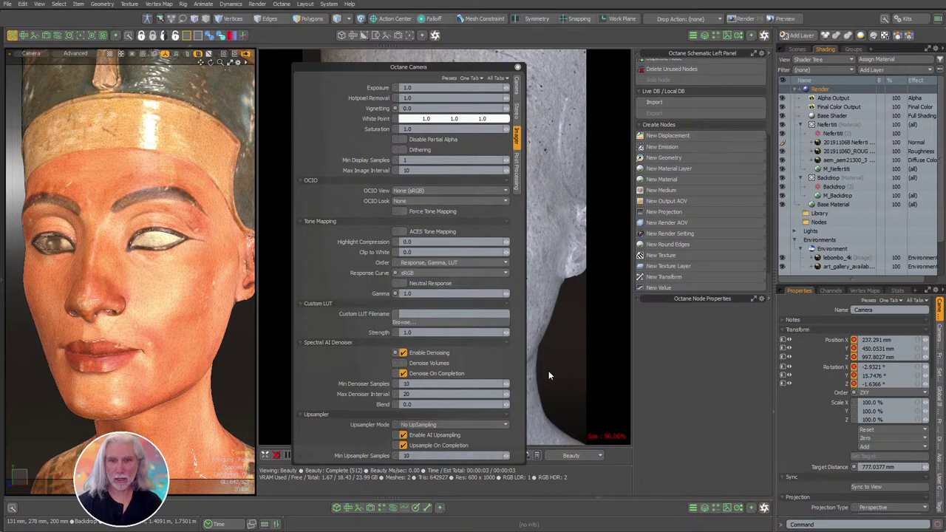
drag(445, 65, 818, 58)
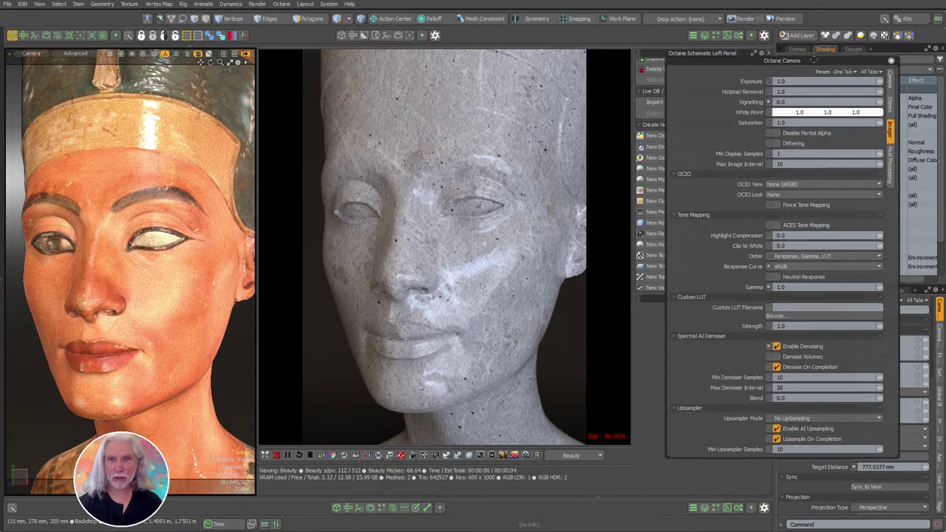
Compare the Beauty and Denoised beauty passes, leave Denoised beauty displayed, and close the Octane camera settings.
click(570, 456)
click(581, 463)
click(574, 460)
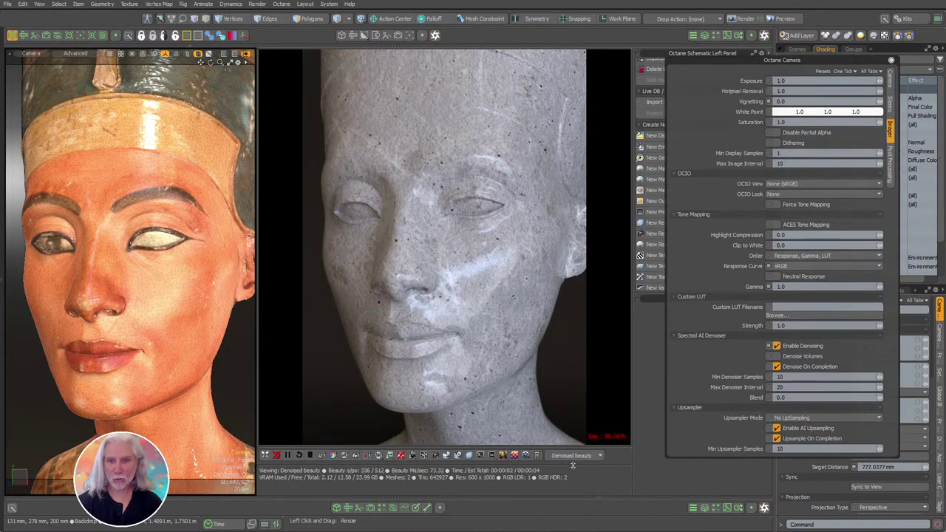
click(569, 451)
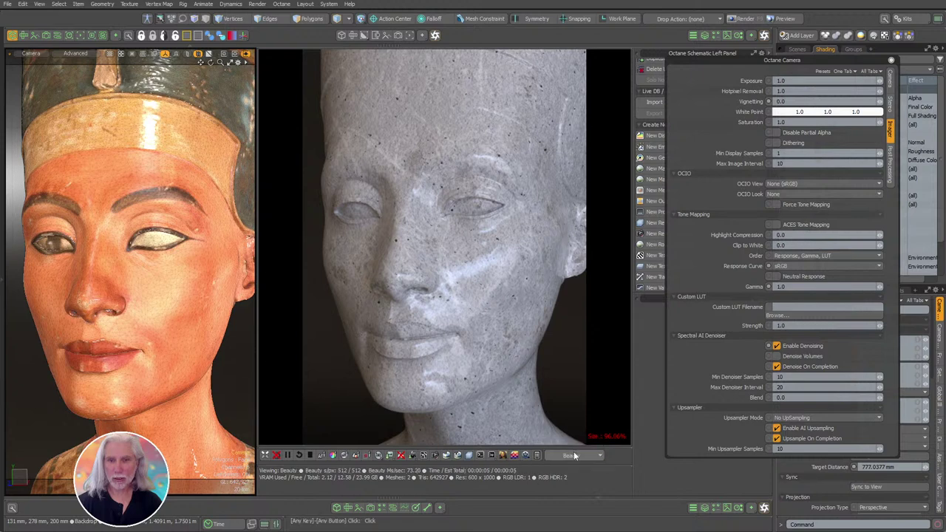
click(570, 456)
click(575, 461)
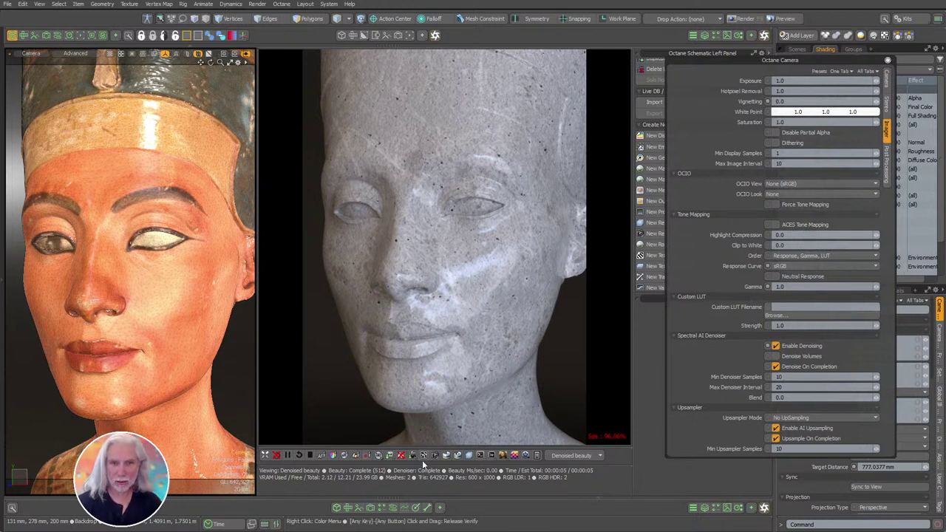
click(887, 60)
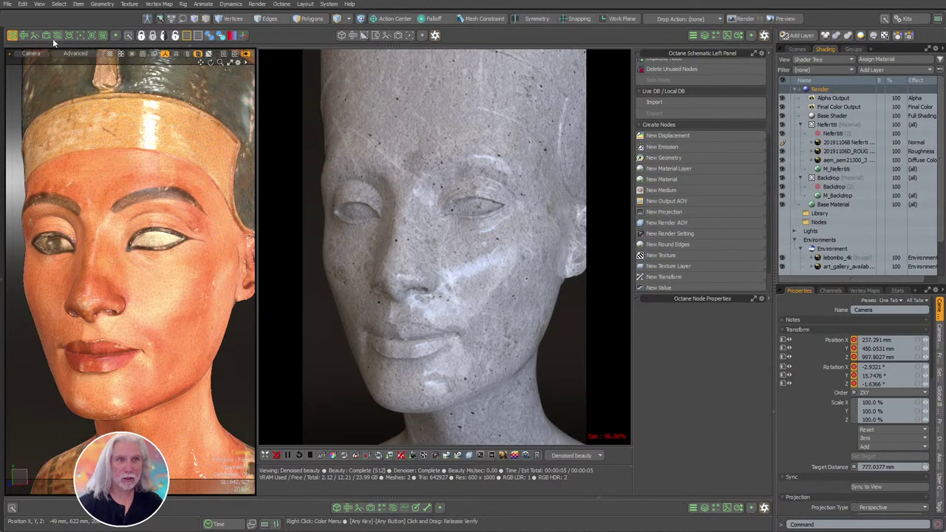
Disconnect the triplanar map's output from the first input of the Nefertiti material in the schematic.
click(57, 35)
scroll(139, 195, up, 5)
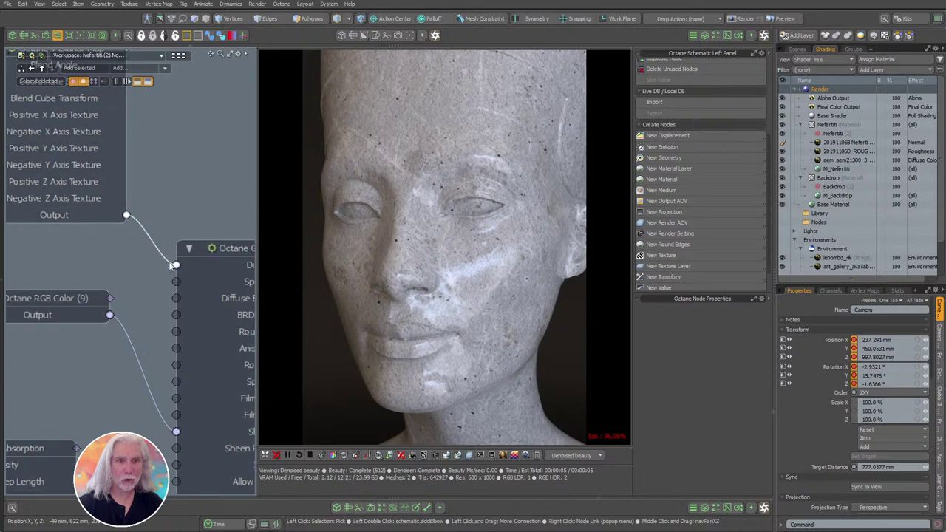
drag(175, 264, 153, 250)
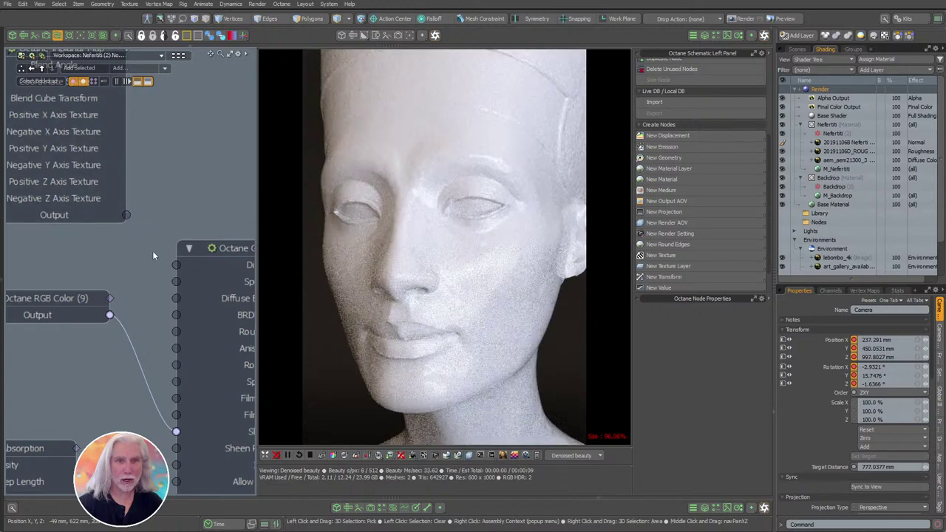
Set the Octane kernel's Max Samples to 5 and orbit the camera to the other side of the face.
click(428, 455)
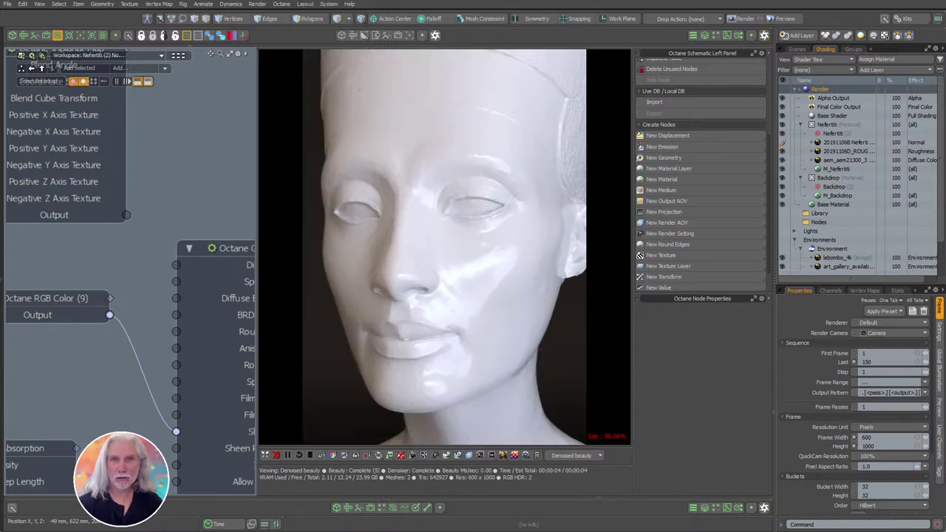
click(13, 36)
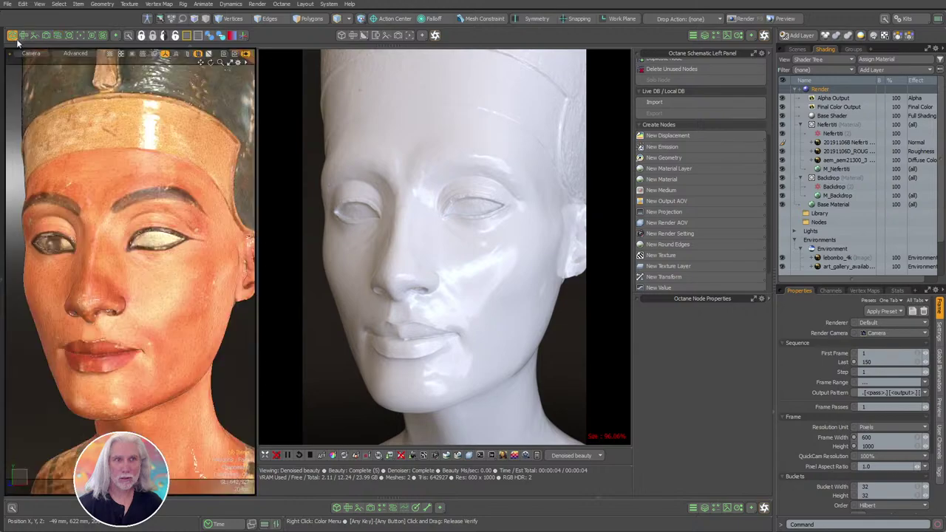
alt+drag(177, 254, 194, 276)
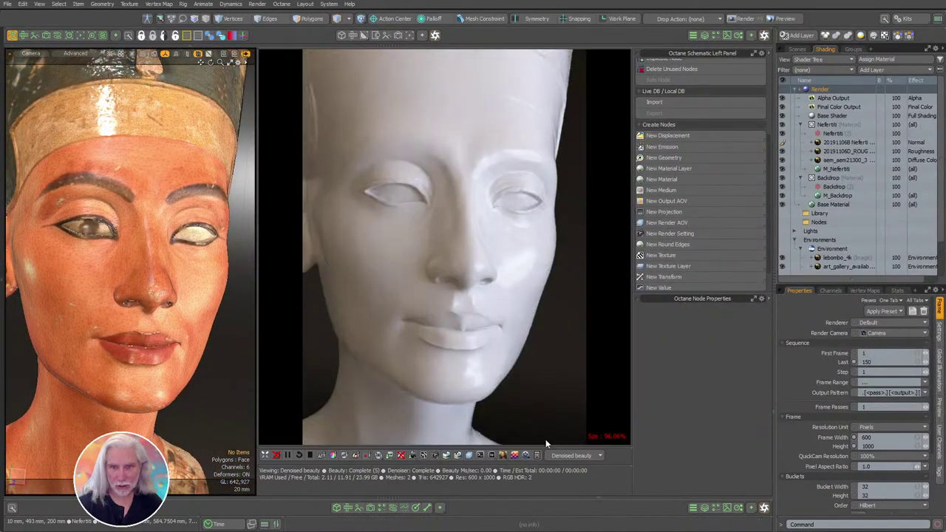
Compare the low-sample Beauty pass with the Denoised beauty pass in the render view.
click(573, 455)
click(569, 450)
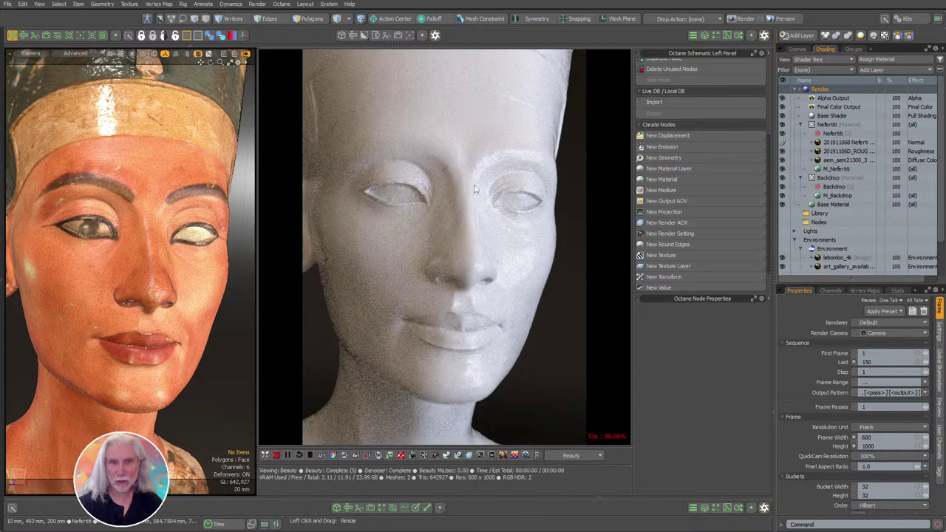
click(572, 455)
click(571, 449)
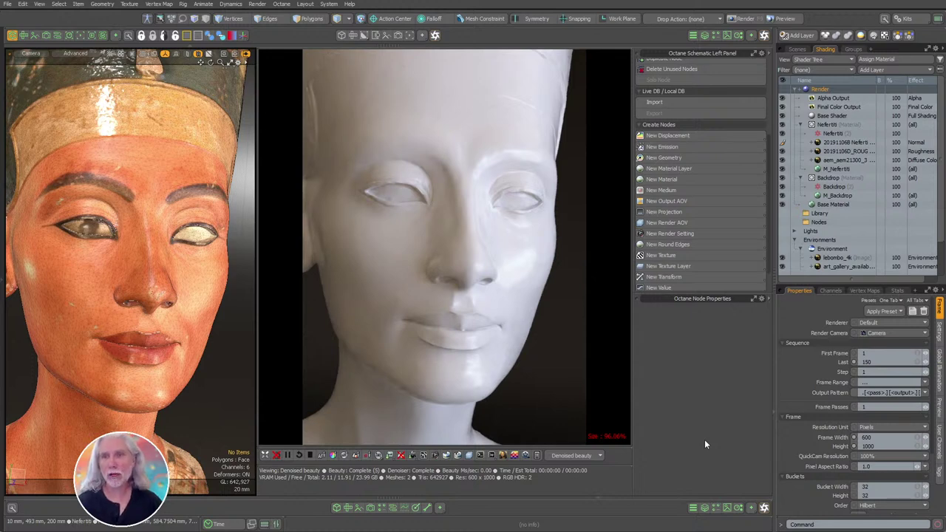
Add a second camera to the scene, adjust its view, and move it directly beneath the original camera in the item list.
ctrl+click(820, 89)
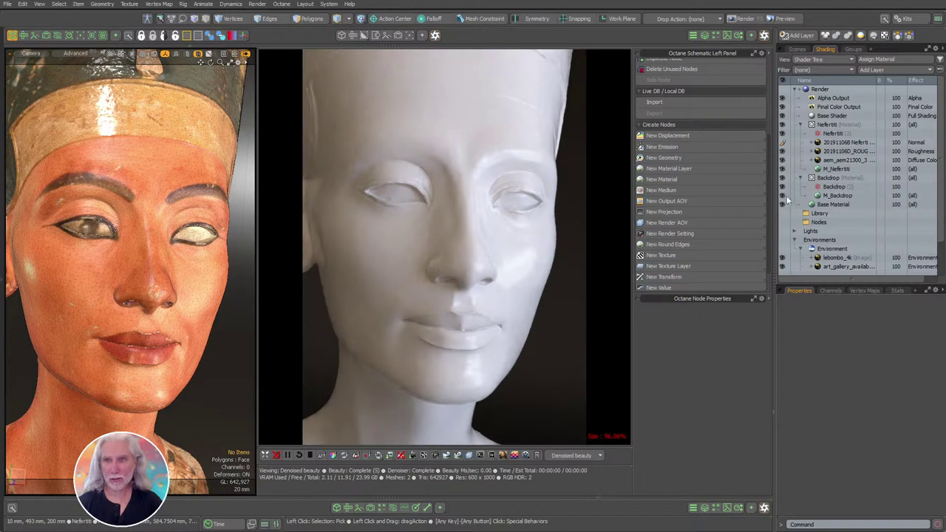
click(797, 49)
click(806, 61)
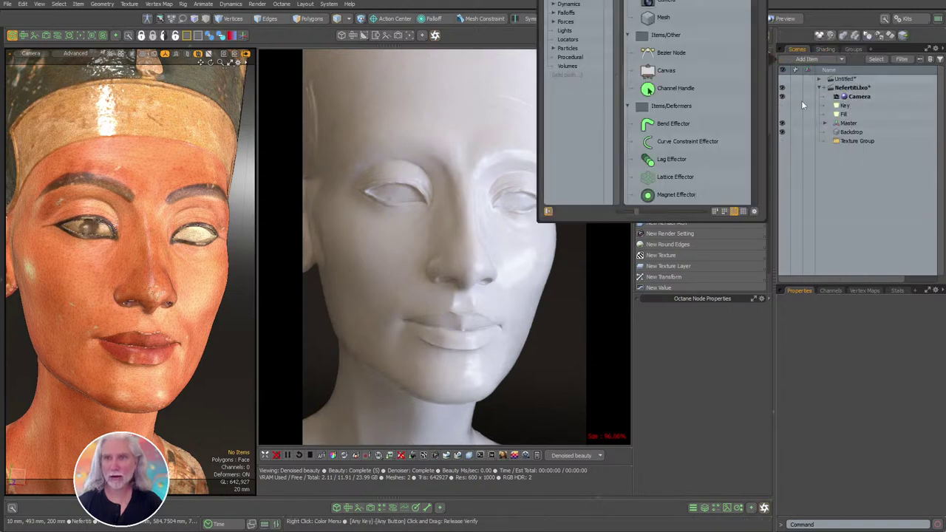
text(ca)
key(Return)
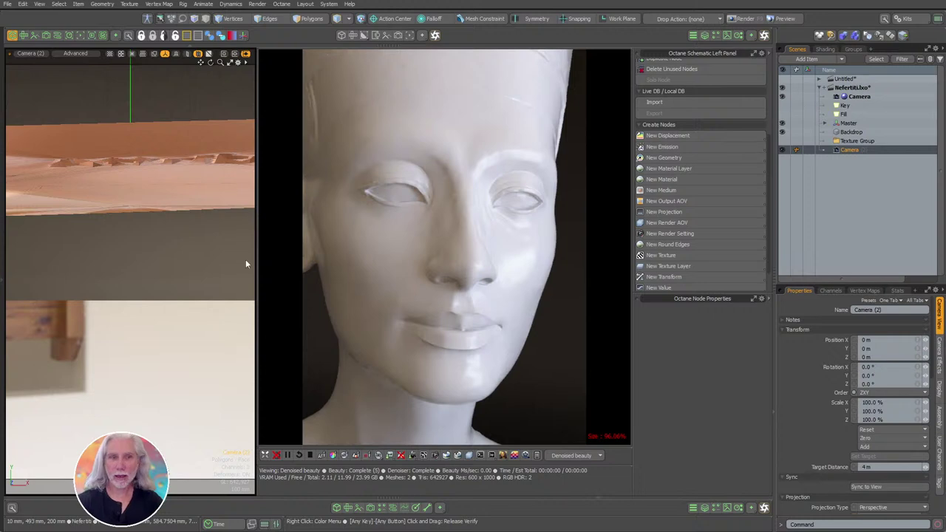
ctrl+alt+drag(188, 274, 258, 261)
drag(851, 150, 872, 109)
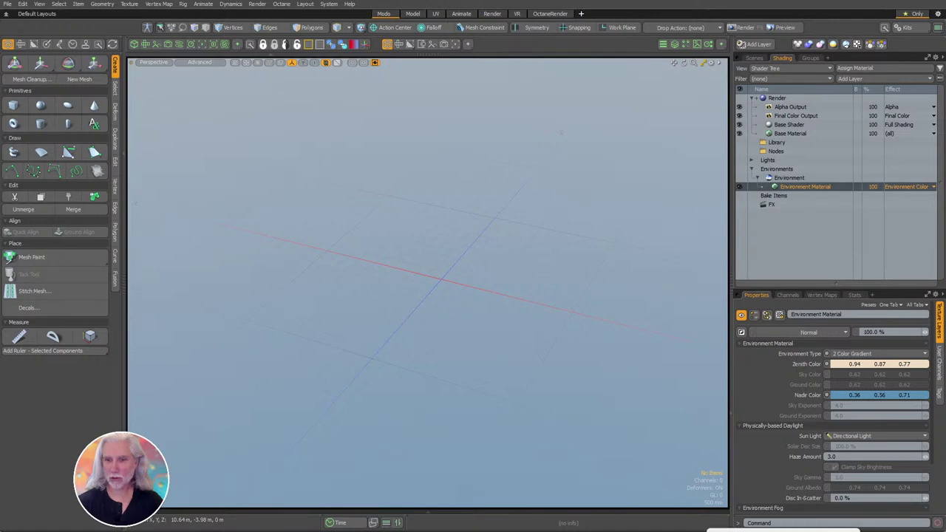
Load the Nefertiti scene from the Nefertiti 3D Scan folder on the Desktop and view it through the camera.
key(ctrl+o)
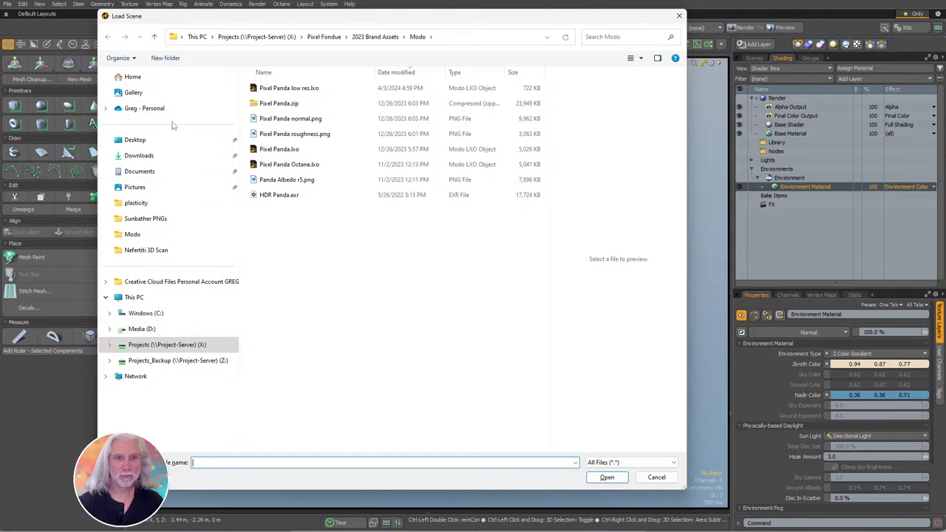
click(152, 140)
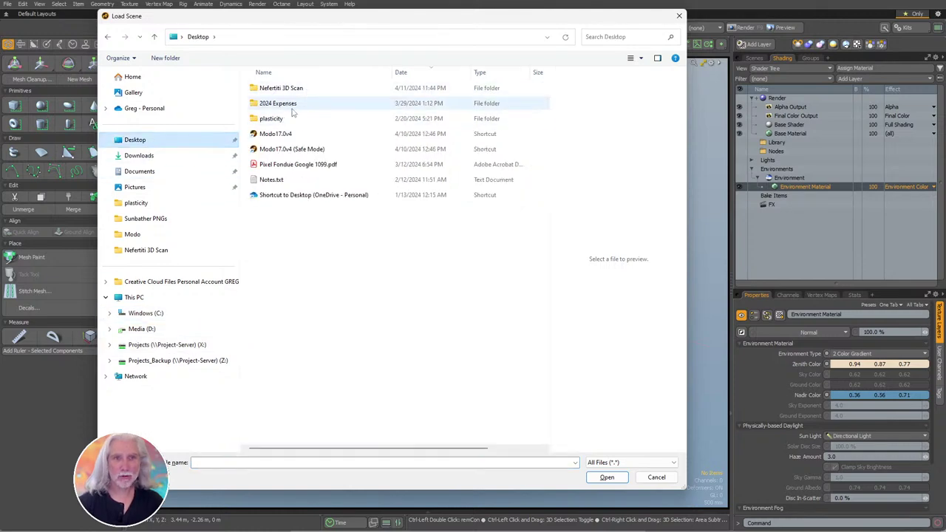
click(296, 91)
double_click(296, 91)
double_click(514, 99)
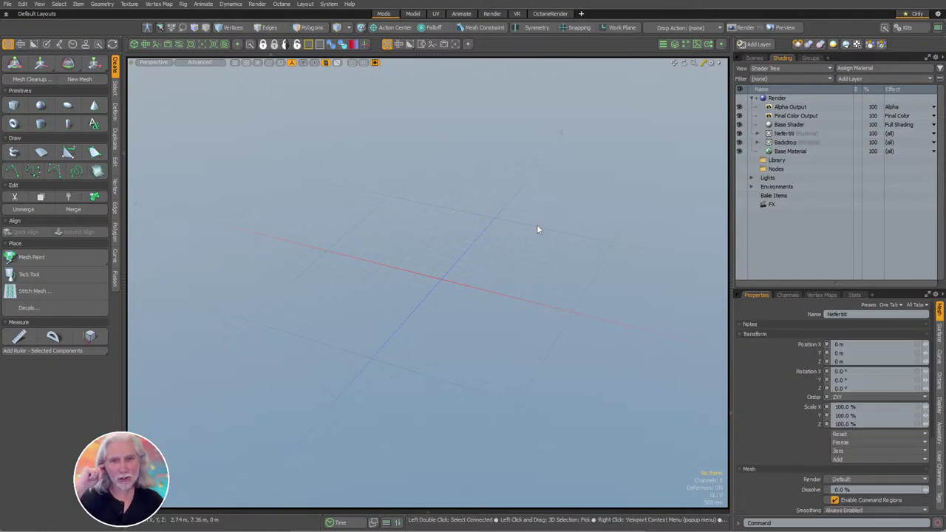
key(ctrl+space)
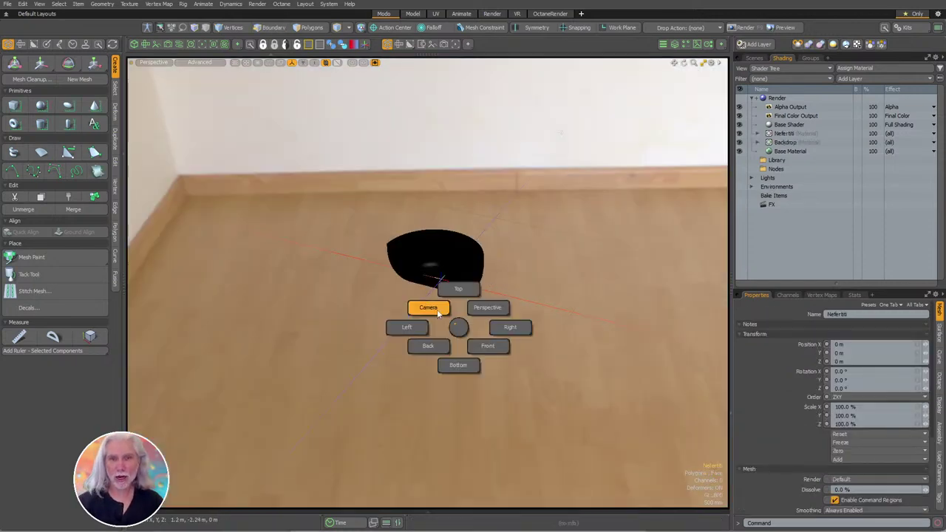
click(429, 308)
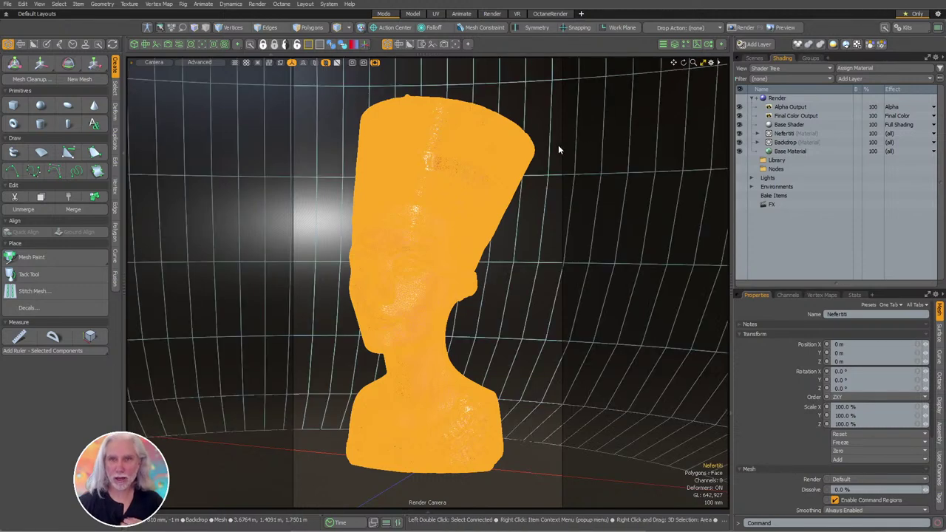
click(932, 1)
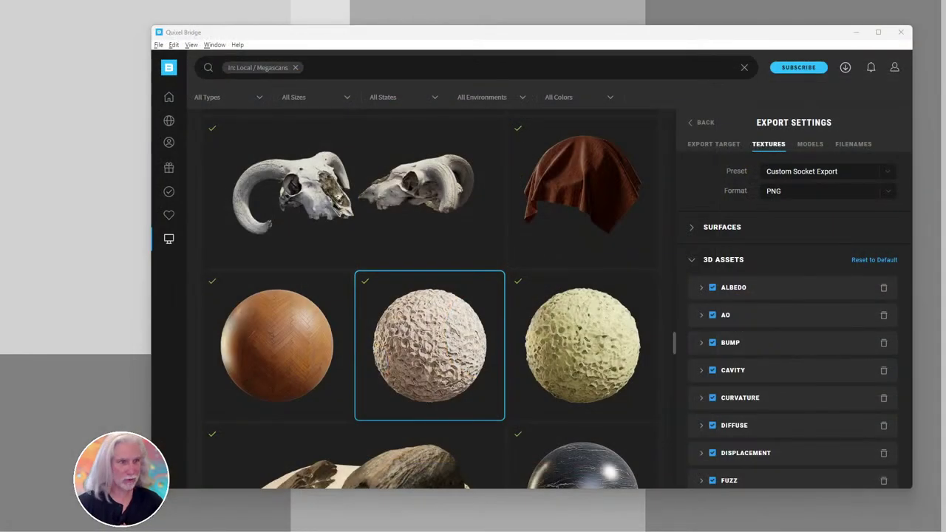
drag(0, 124, 255, 157)
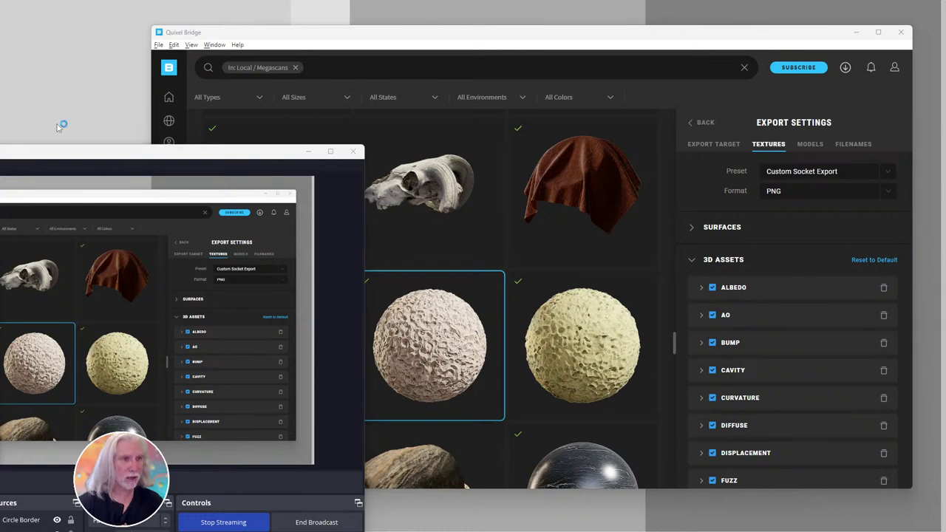
Minimize the Quixel Bridge window, bring the broadcast window back onto the desktop, and move it higher up.
click(309, 151)
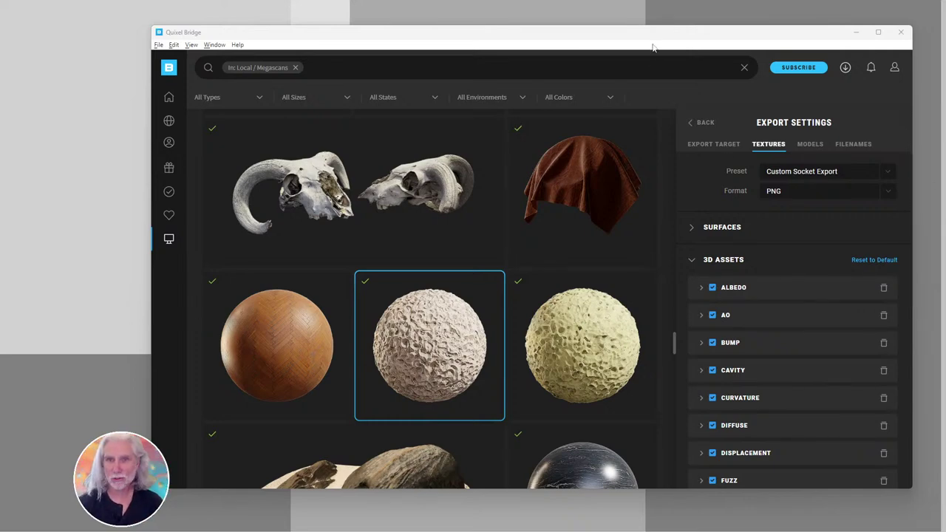
drag(677, 36, 628, 35)
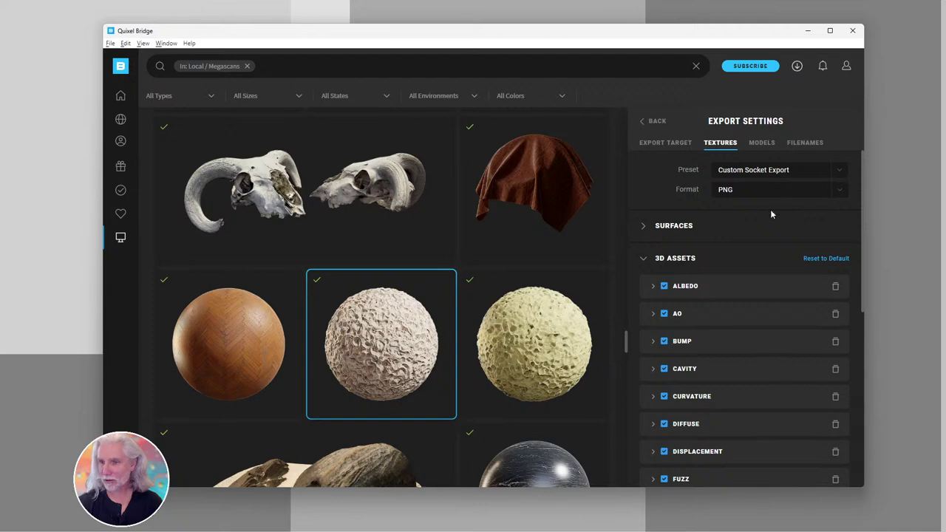
click(808, 31)
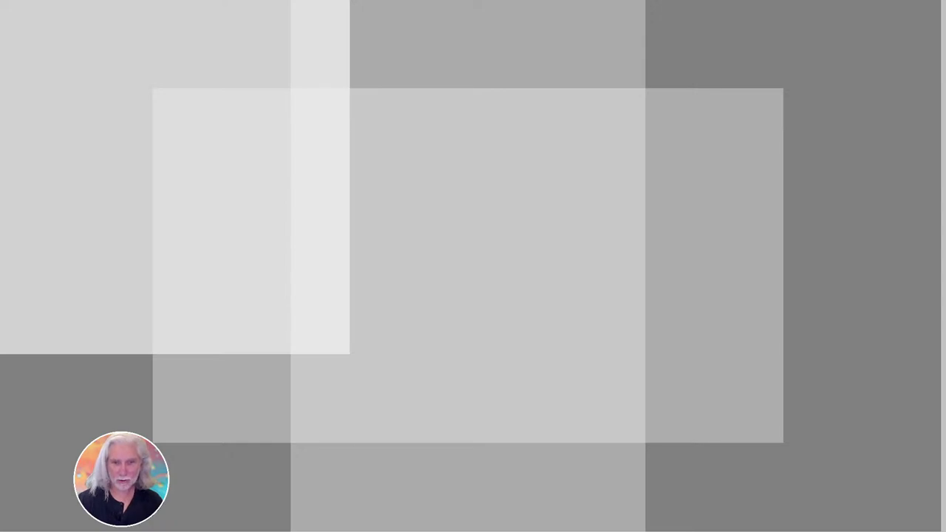
click(470, 529)
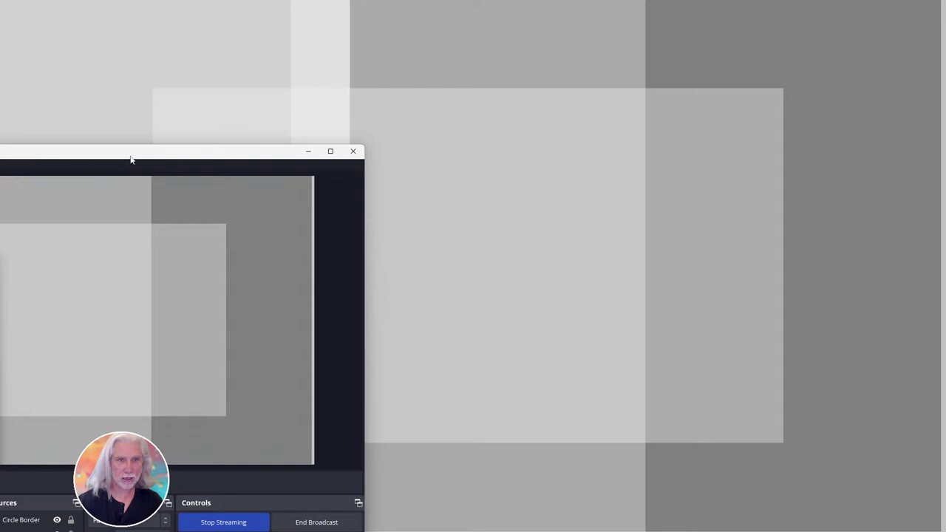
drag(131, 155, 135, 35)
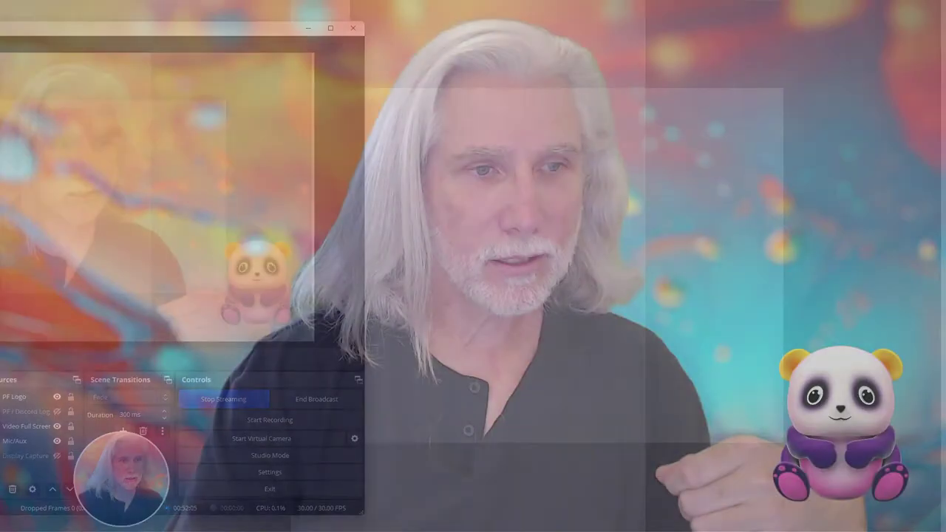
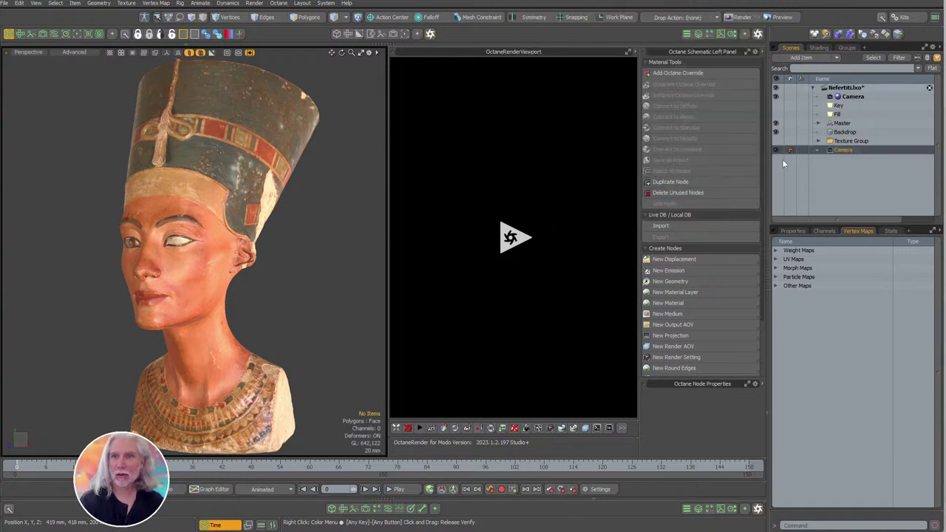
Enable Spectral AI denoising in the original camera's Octane Imager settings.
right_click(843, 151)
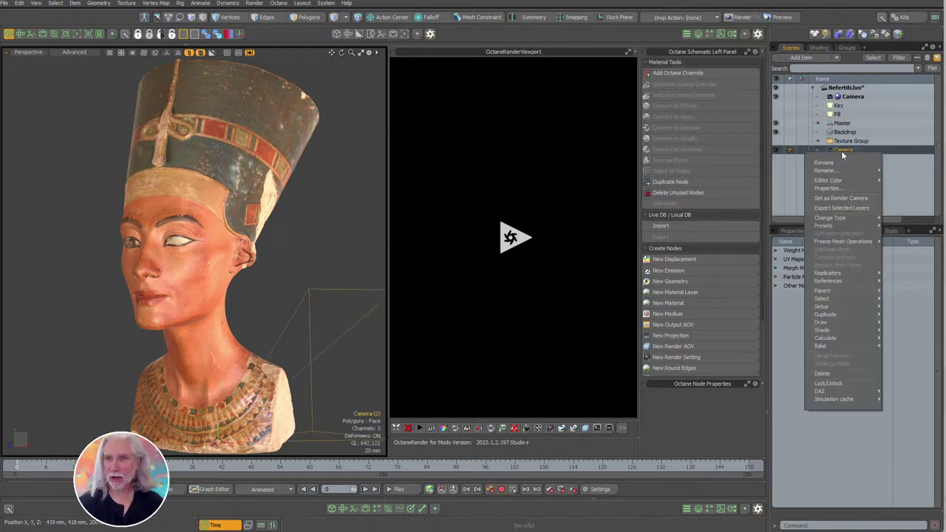
key(Escape)
click(853, 99)
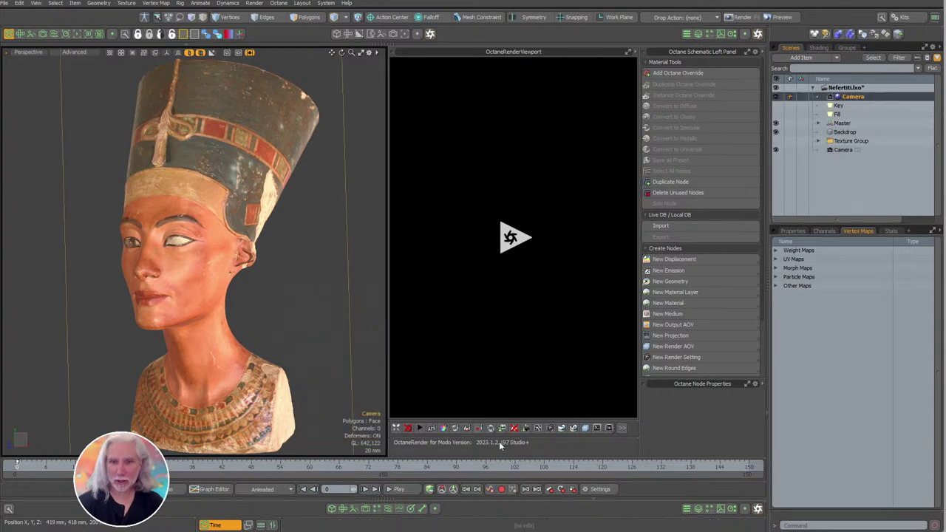
click(550, 428)
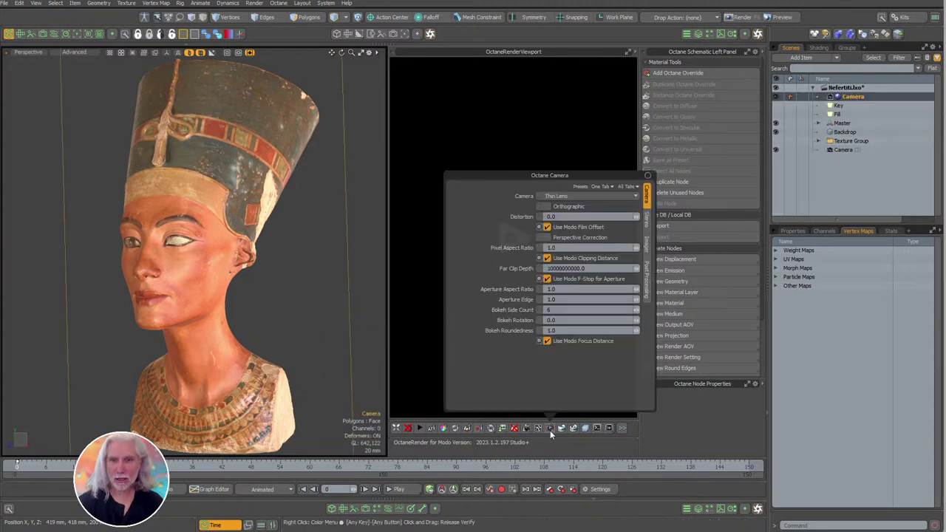
click(646, 246)
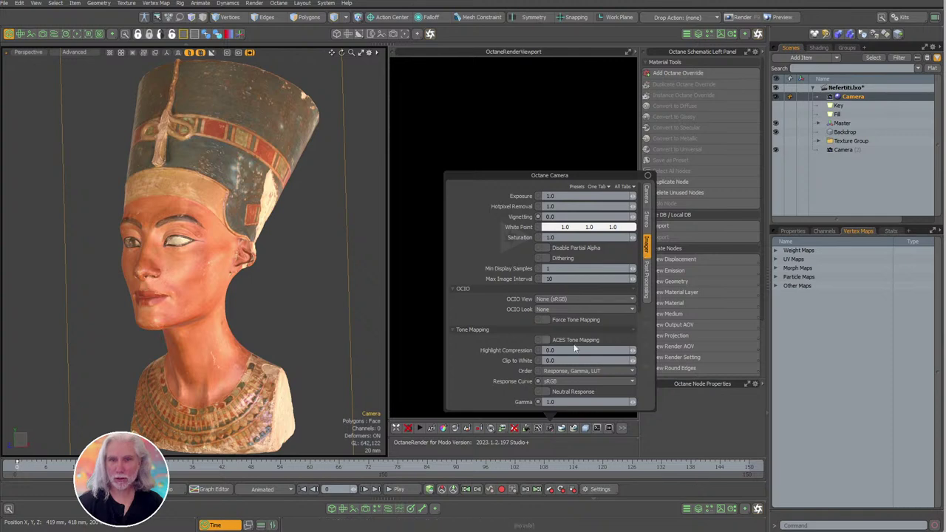
scroll(635, 380, down, 4)
scroll(635, 380, down, 1)
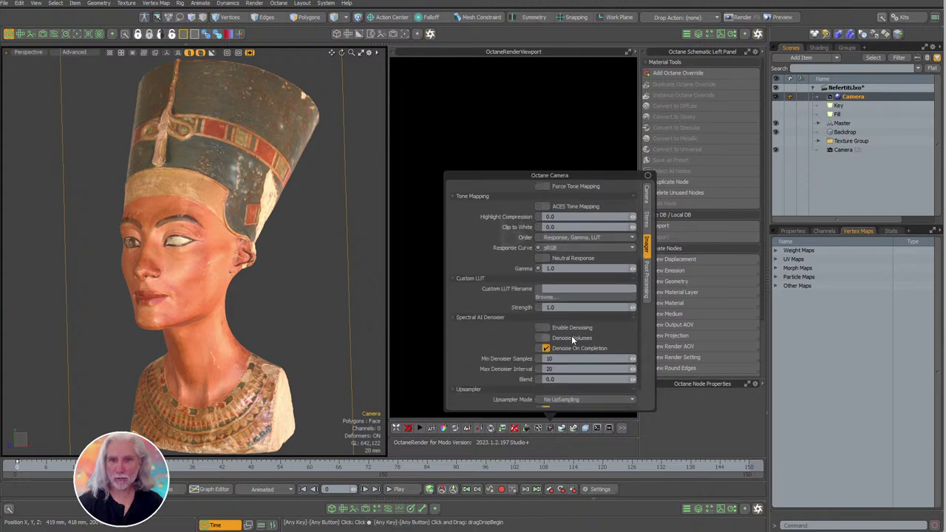
click(545, 327)
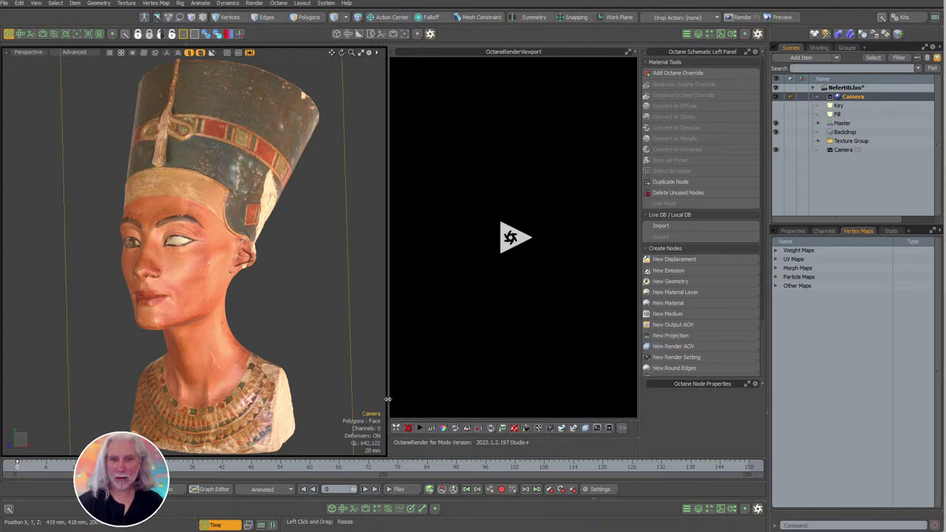
Set the second camera as the render camera and move it directly beneath the original camera in the item list.
click(843, 150)
right_click(843, 151)
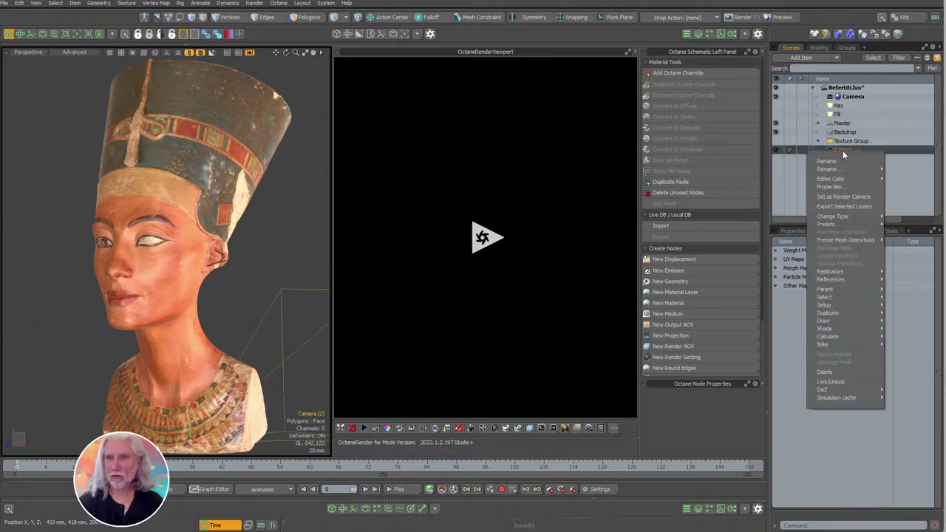
click(839, 196)
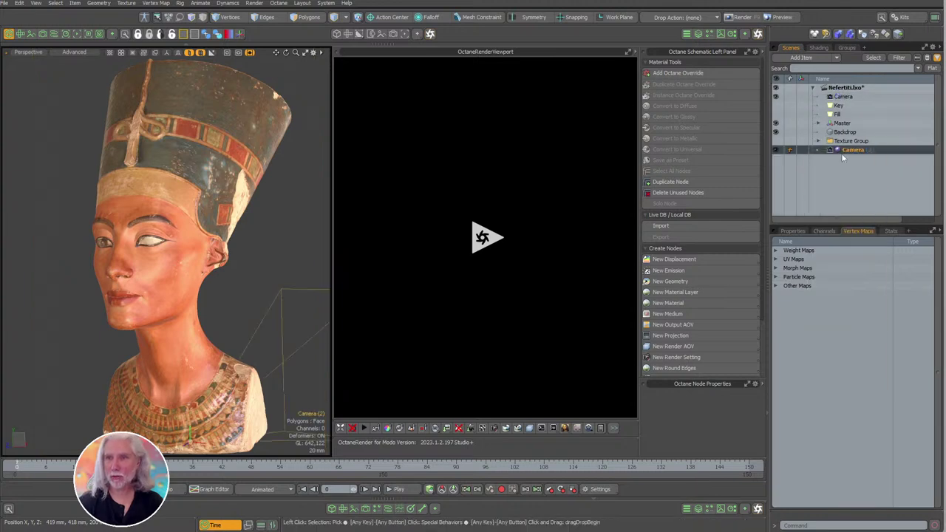
drag(849, 150, 867, 102)
Look through the second camera and orbit it to a close-up of the bust's face.
key(ctrl+space)
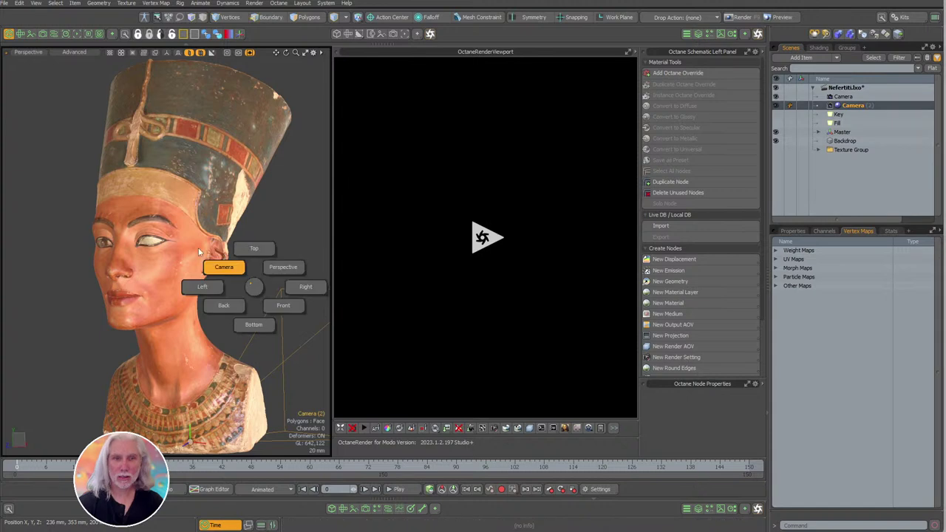
click(210, 261)
alt+drag(258, 252, 185, 221)
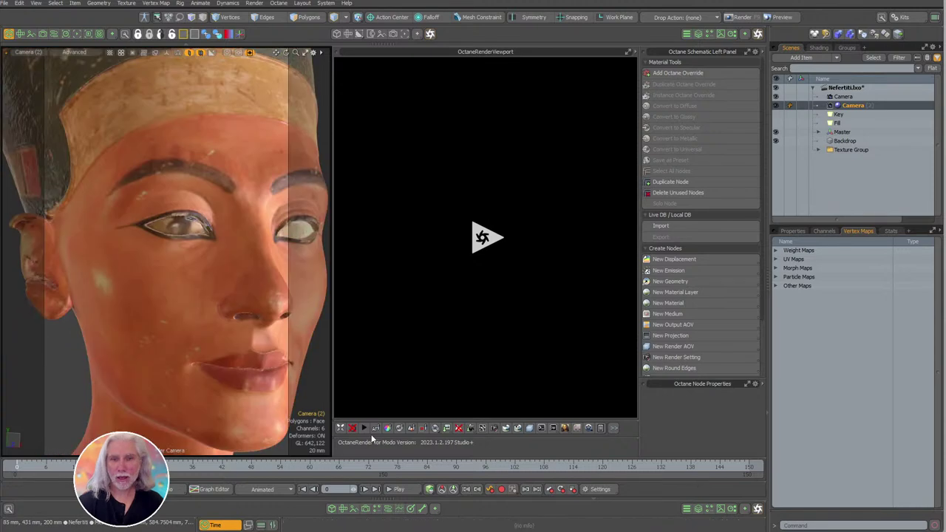
Start the Octane live render and widen the render viewport to reveal the render pass selector.
click(364, 428)
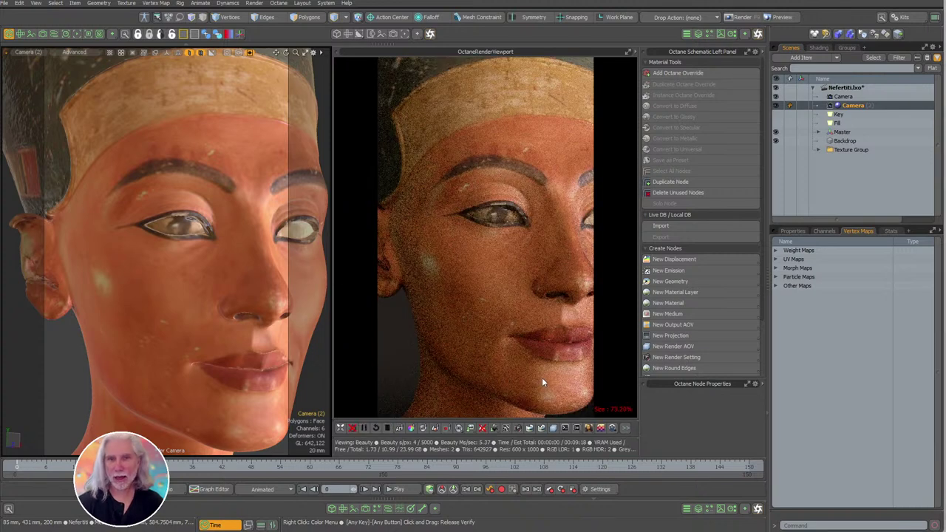
click(626, 429)
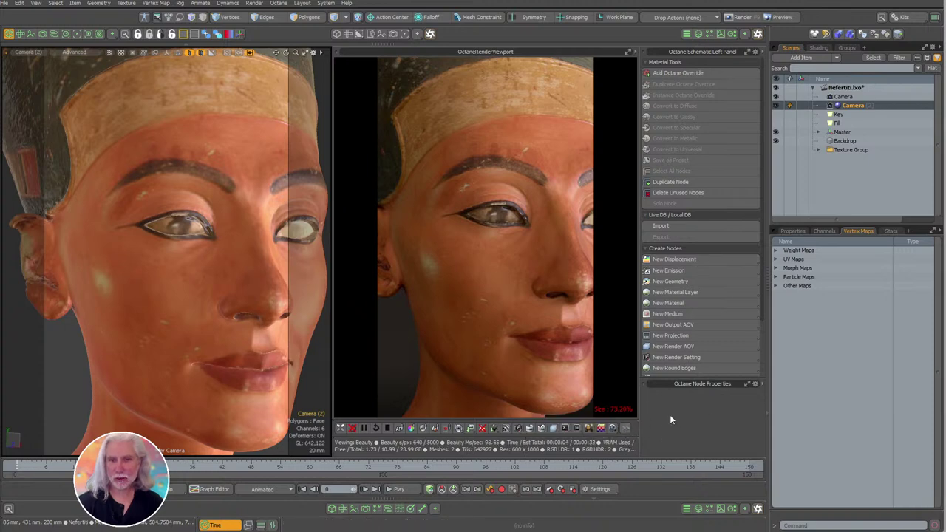
drag(332, 374, 188, 374)
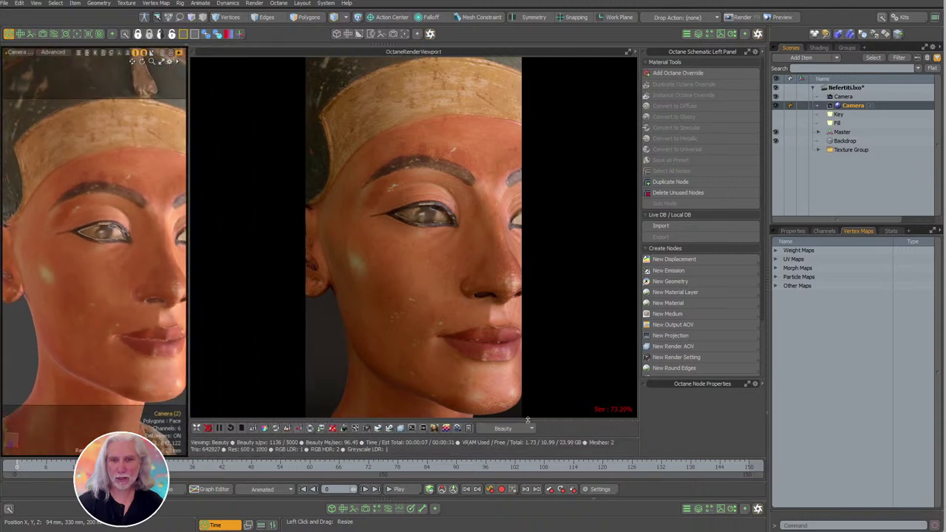
Enable denoising in the second camera's Imager settings and try to display the Denoised beauty pass.
click(368, 427)
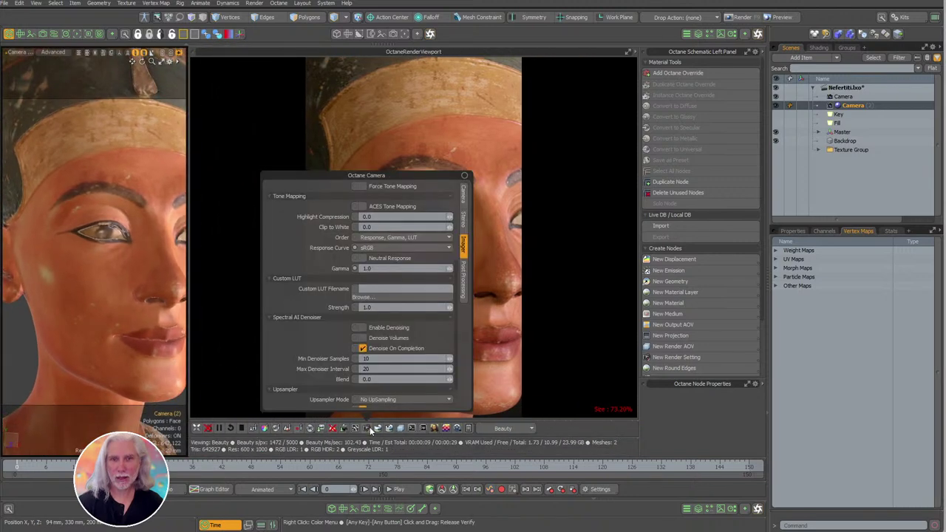
click(397, 327)
click(527, 428)
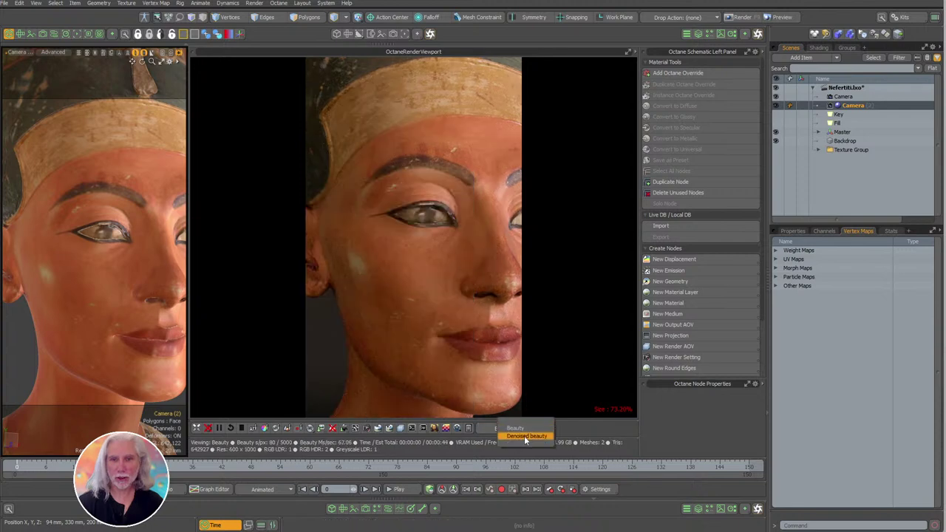
click(523, 437)
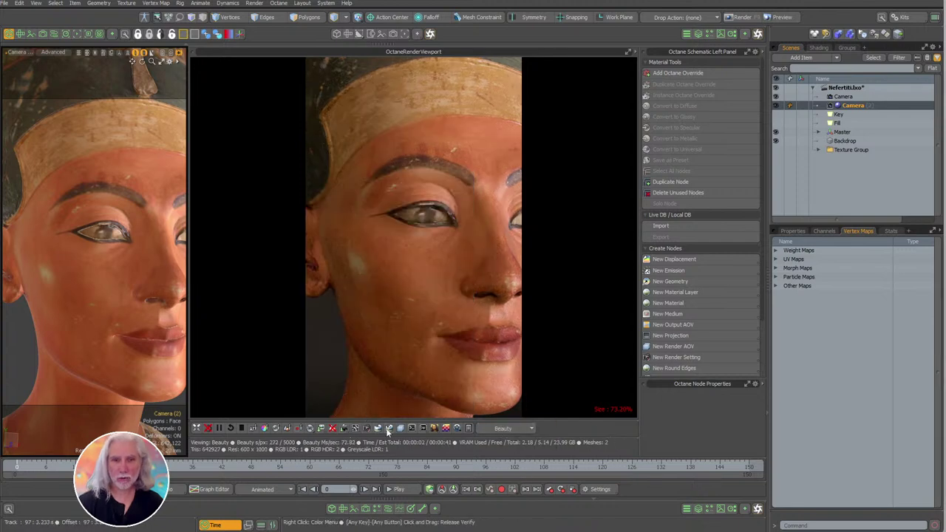
Keep the Octane Camera settings open beside the render, show their lens options, and frame a close-up of the nose and eyes.
click(367, 427)
drag(443, 170, 776, 144)
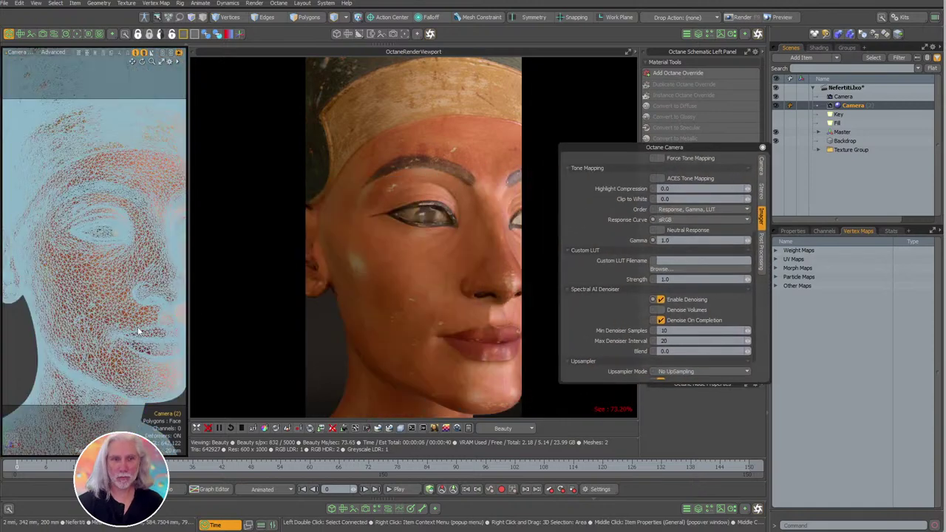
ctrl+alt+drag(137, 330, 113, 313)
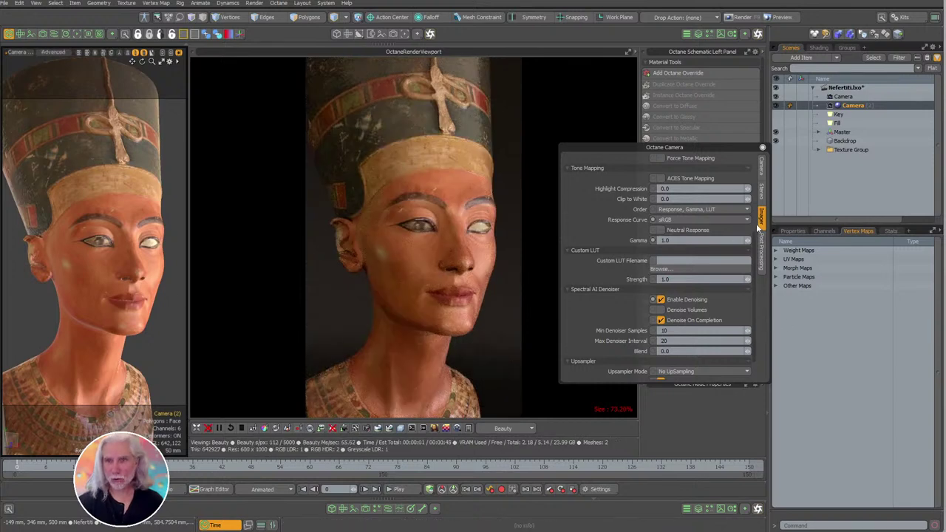
click(763, 170)
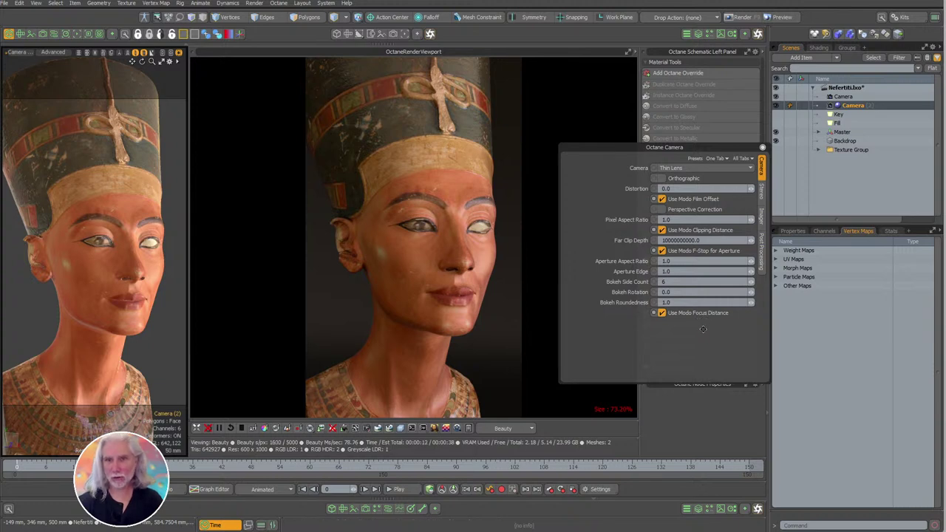
alt+drag(166, 258, 144, 260)
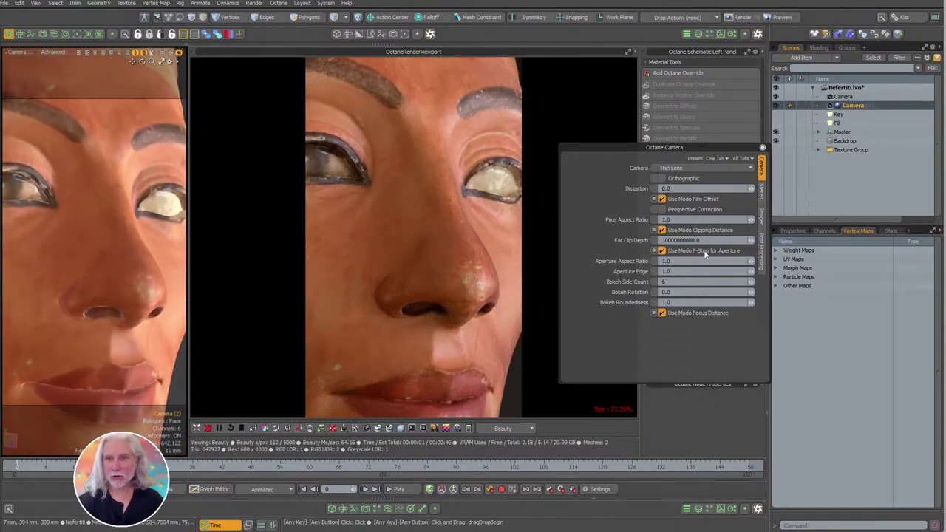
Disable Use Modo F-Stop for Aperture, Use Modo Focus Distance and Auto Focus, and pick the eye with the painted iris as focus point.
click(695, 252)
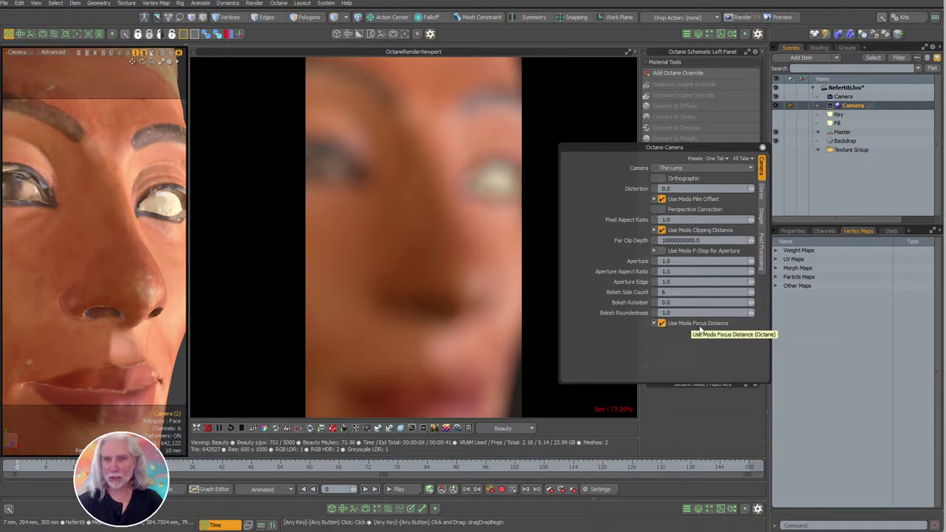
click(691, 325)
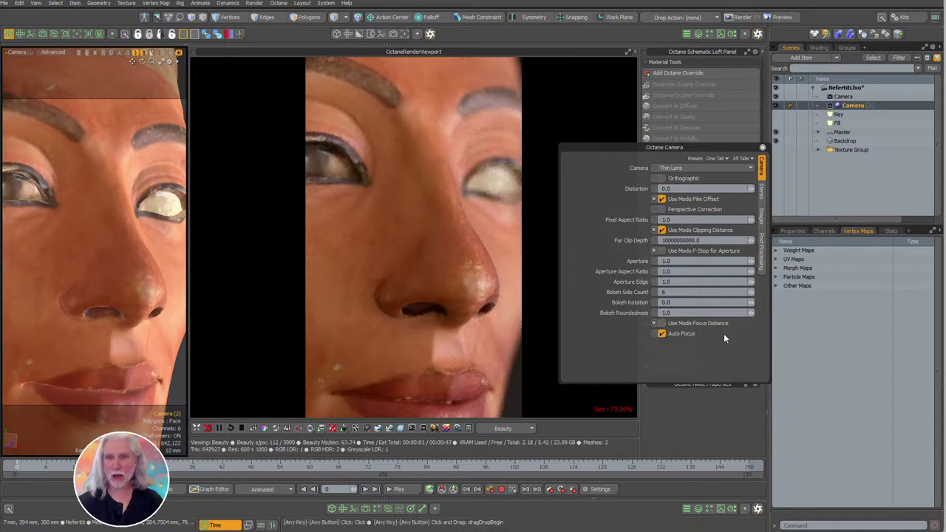
click(679, 336)
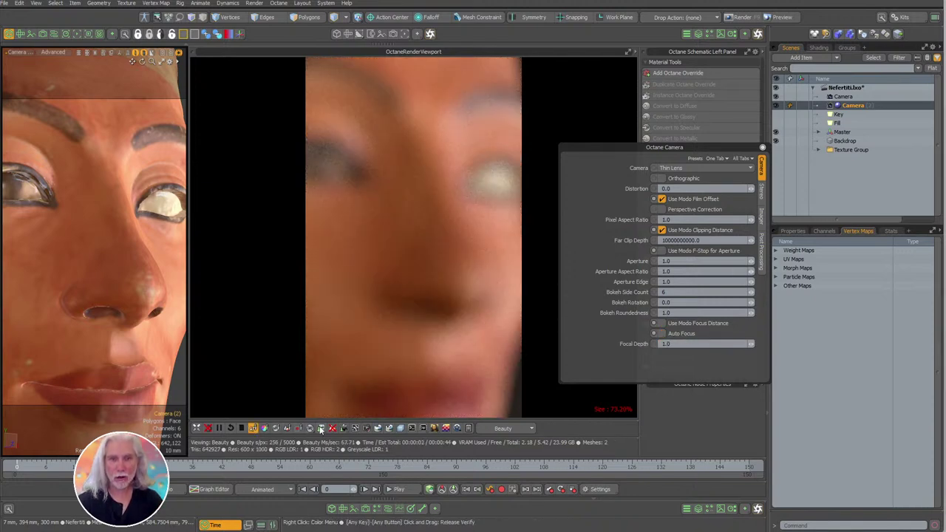
click(344, 175)
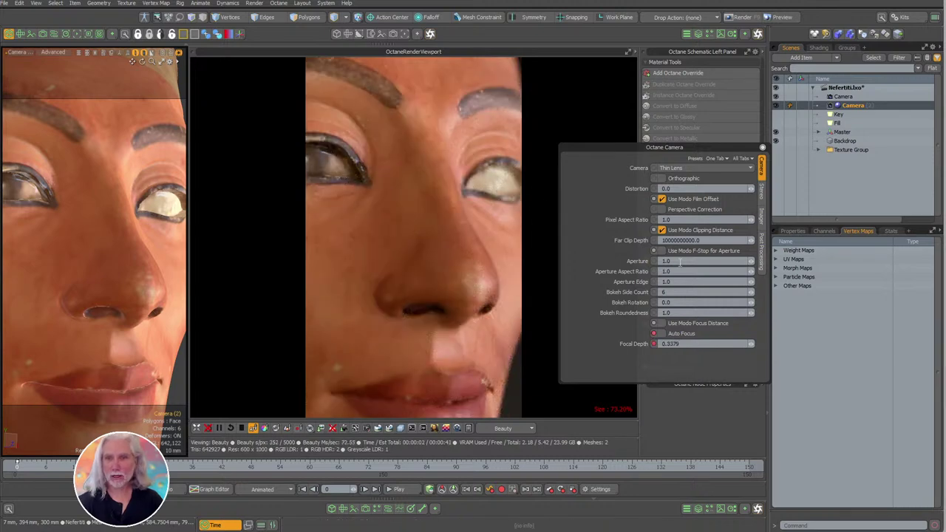
Try an Aperture of 2 on the second camera, and raise it to 4 for a shallower depth of field.
drag(684, 262, 613, 253)
text(2)
key(Return)
text(4)
key(Return)
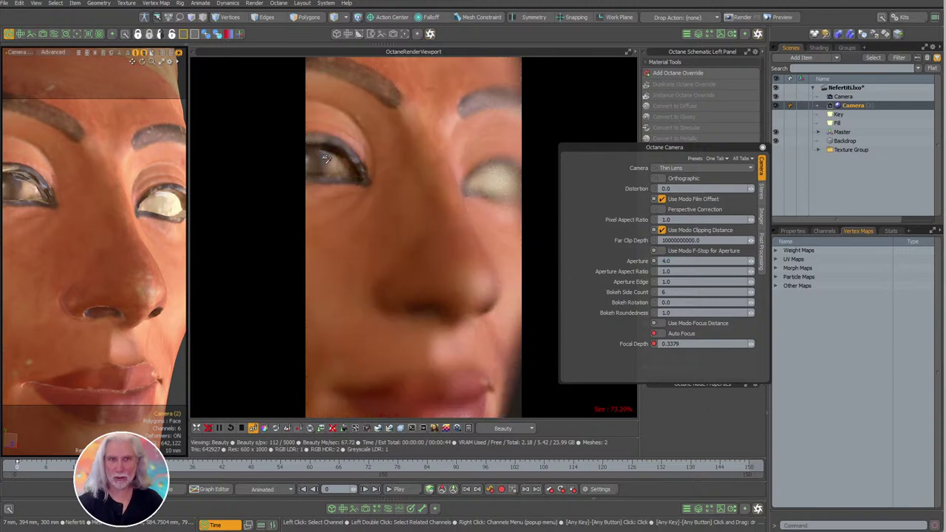
Pick focus points in the render on the side of the nose, the white eye, the nose tip and finally the lips.
click(394, 219)
click(499, 178)
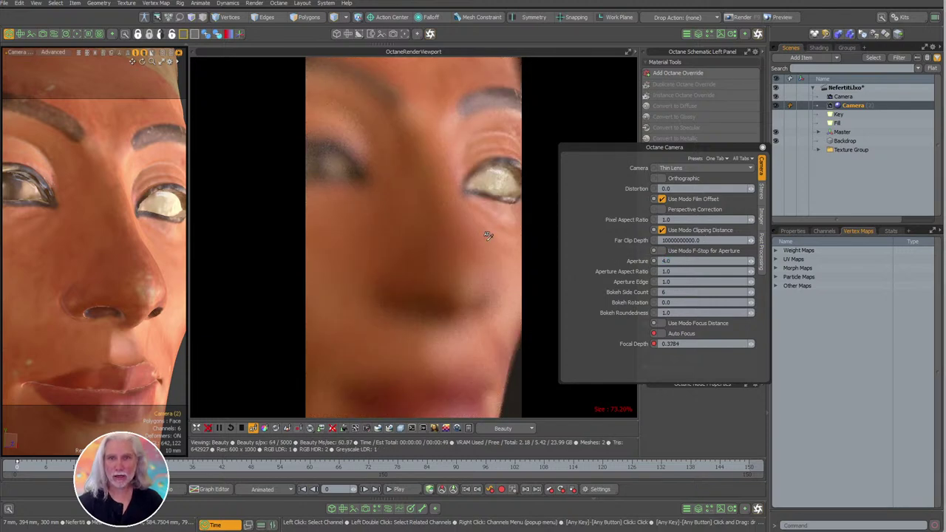
click(461, 268)
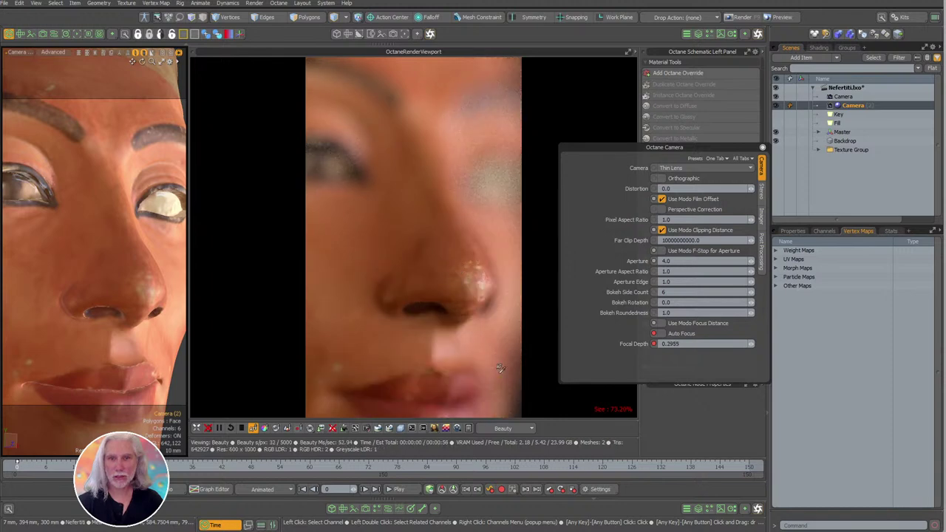
click(453, 395)
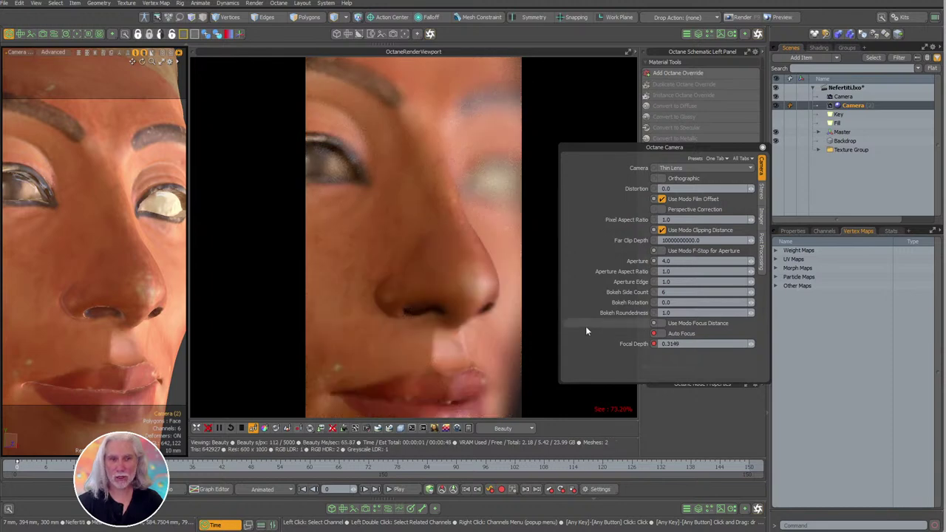
Show the second camera's keyed Focal Depth and Auto Focus channels in an enlarged Graph Editor.
click(399, 509)
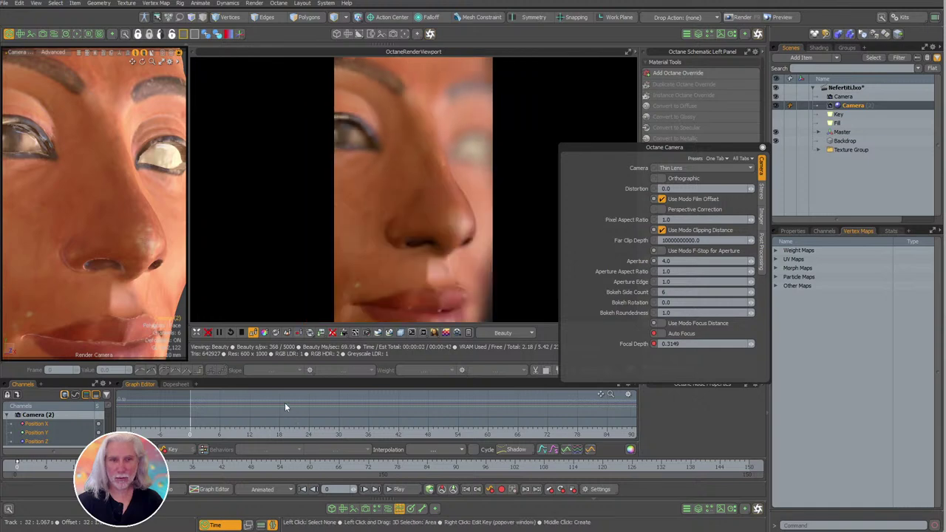
ctrl+alt+drag(217, 433, 256, 420)
key(ctrl+z)
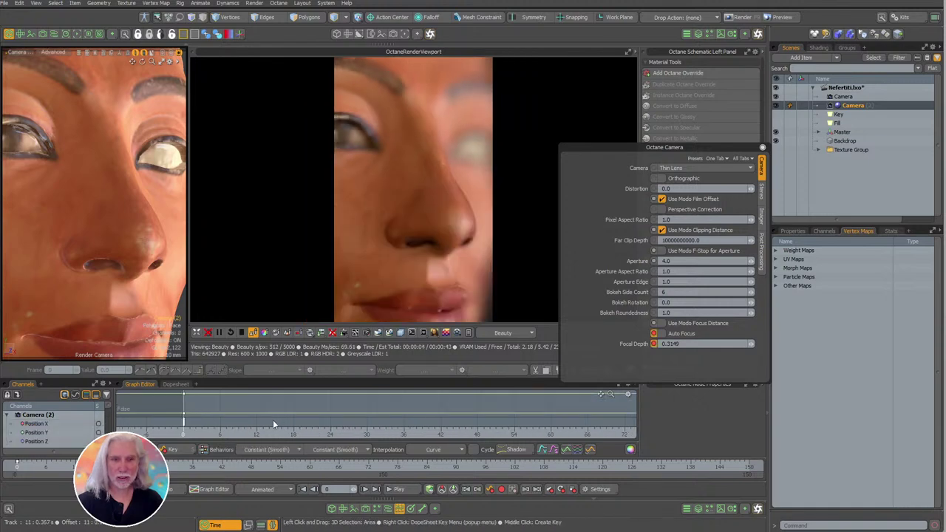
click(74, 395)
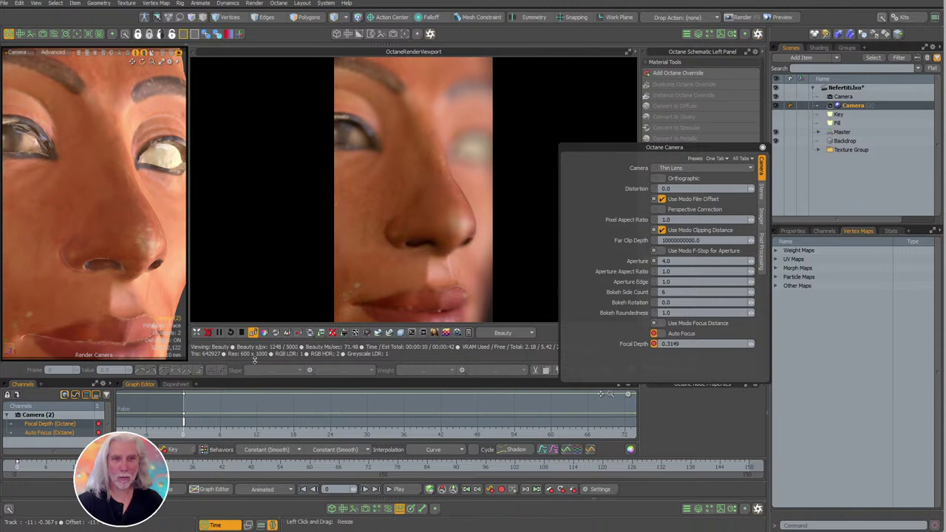
drag(254, 360, 254, 297)
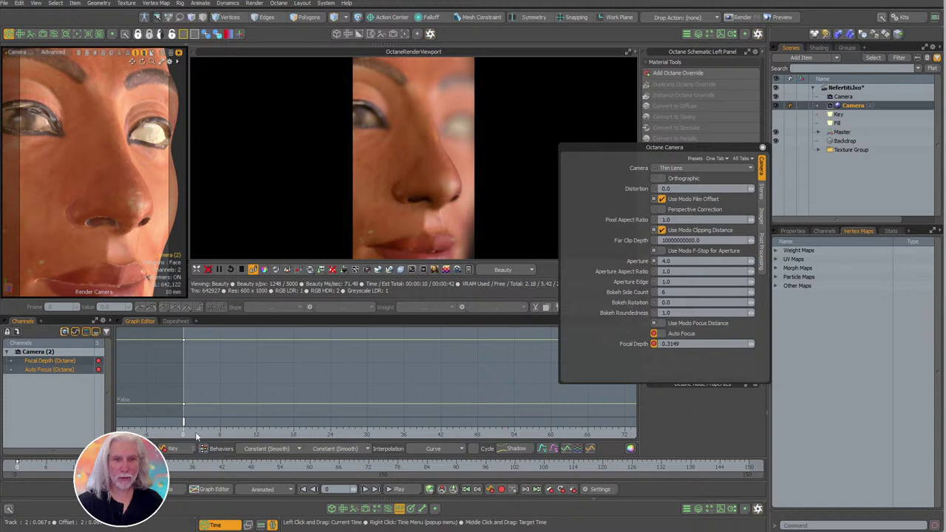
Key a focus pull by picking the white eye in the render at frame 30, and return to frame 0 with the Graph Editor closed.
drag(197, 437, 367, 436)
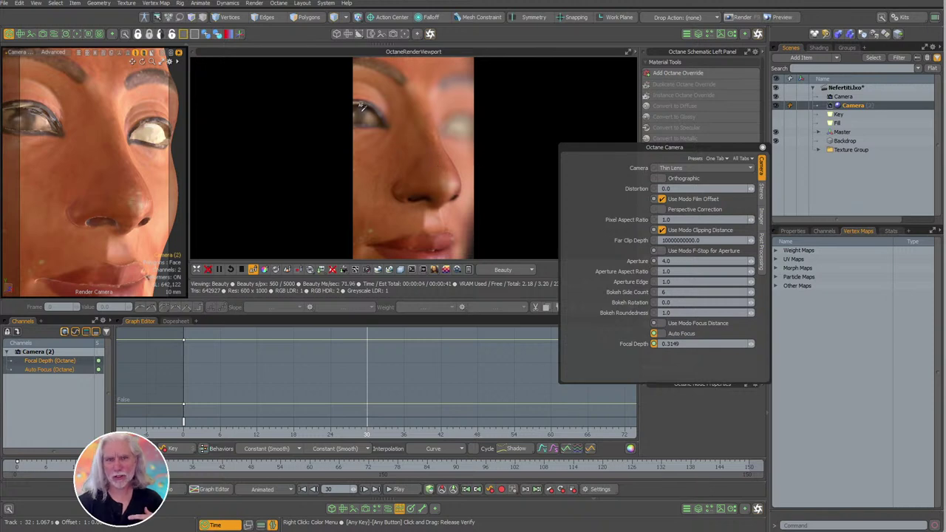
click(458, 120)
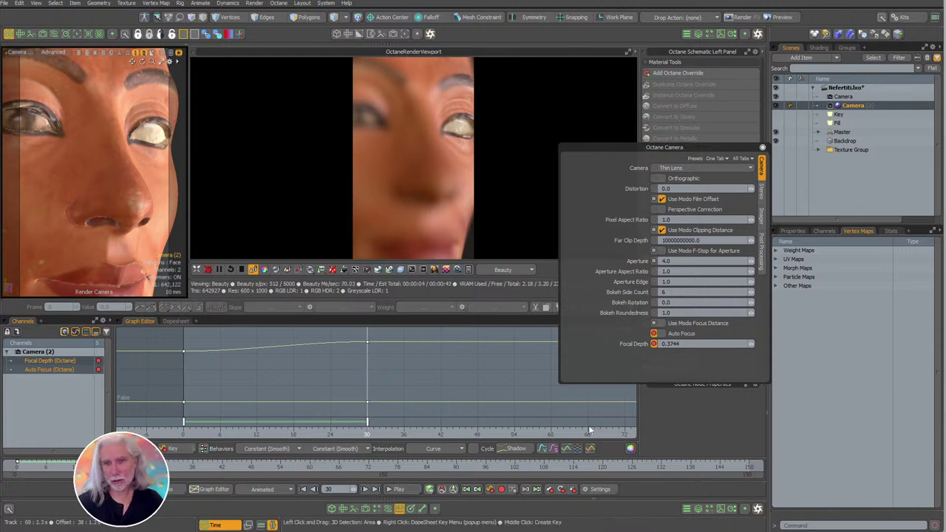
drag(163, 466, 16, 467)
click(399, 508)
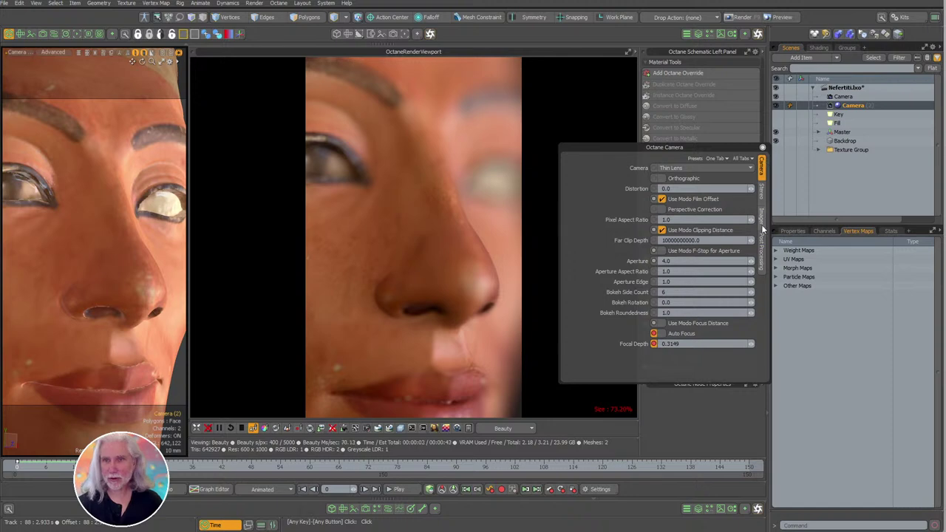
Try ACES Tone Mapping in the camera's Imager settings and disable it again.
click(761, 220)
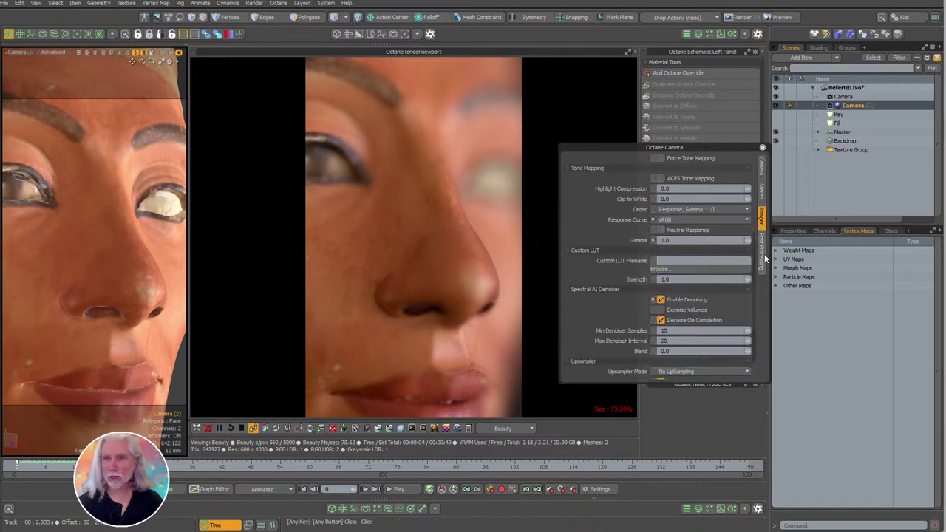
click(694, 178)
scroll(753, 313, up, 5)
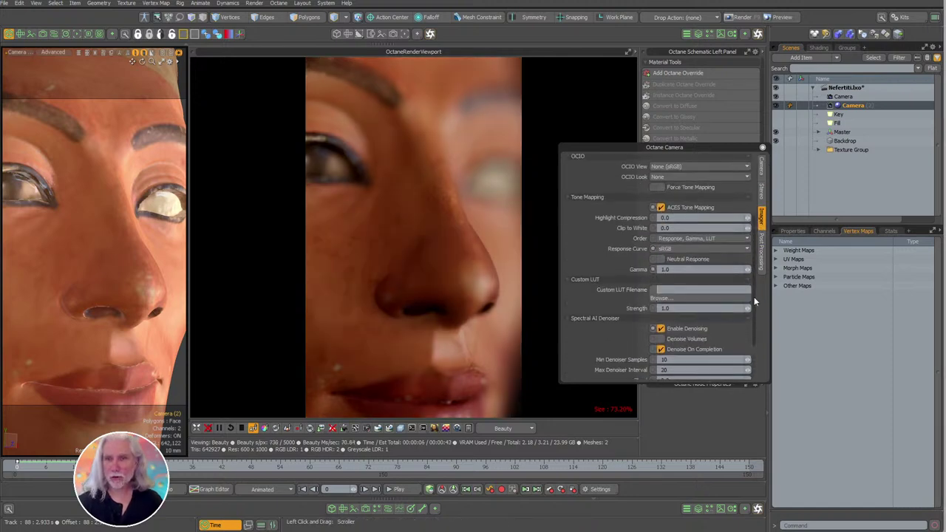
click(704, 311)
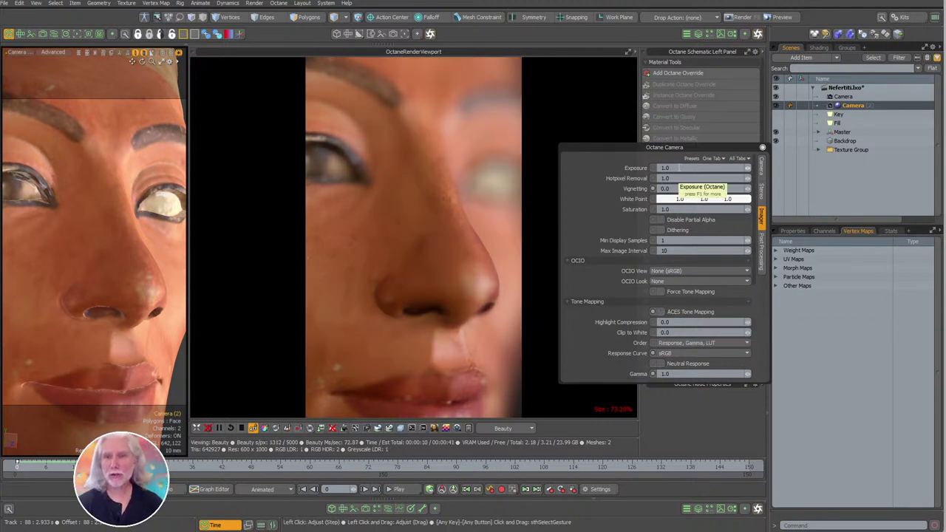
Raise the camera's Exposure to 2 and on to 4, and refocus the render on the face in a wider framing.
click(698, 168)
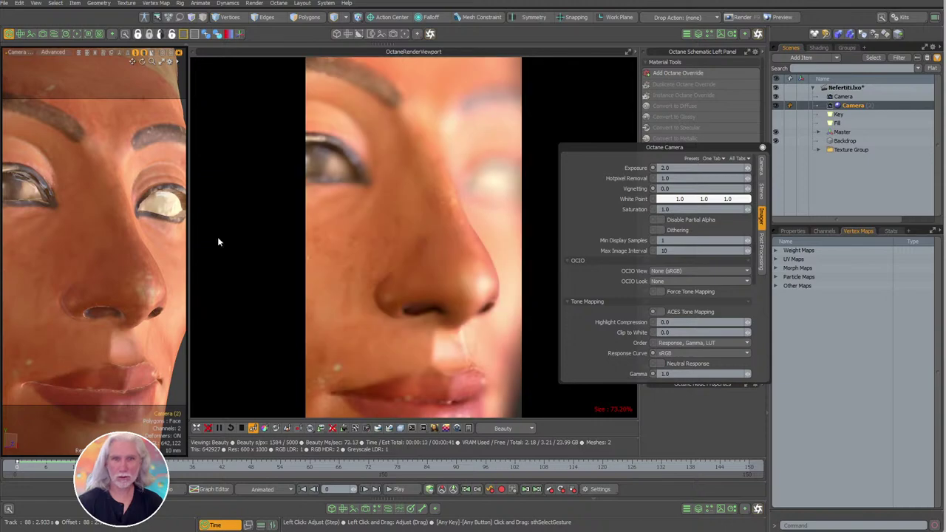
scroll(93, 243, down, 5)
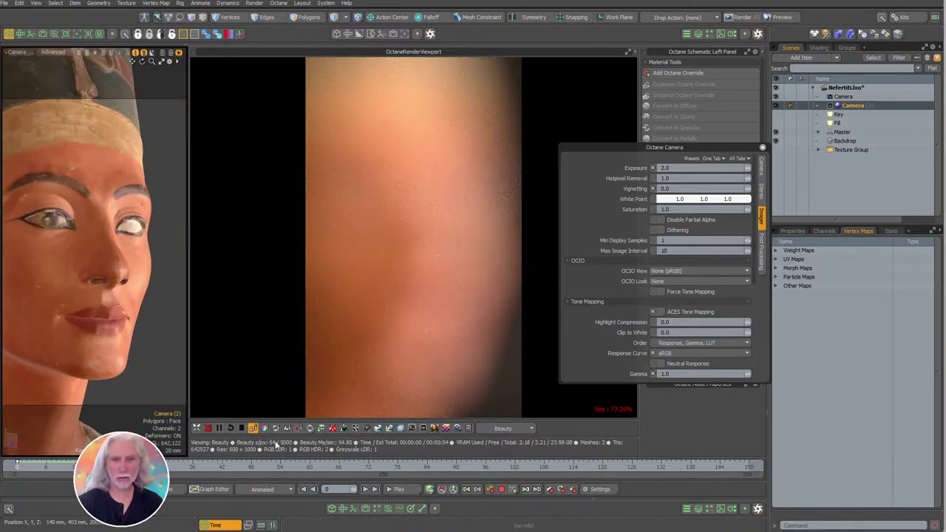
click(420, 249)
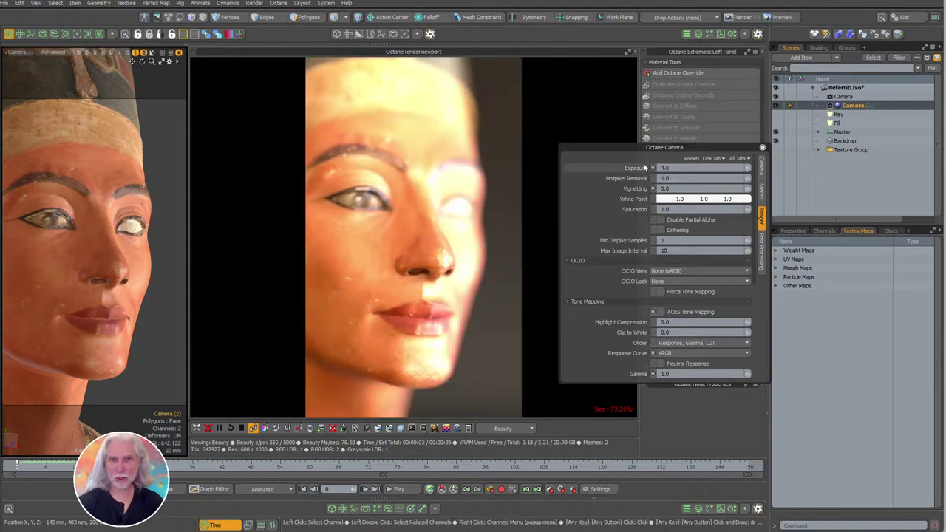
Set the camera's Exposure back to 1.
click(671, 169)
text(1)
key(Return)
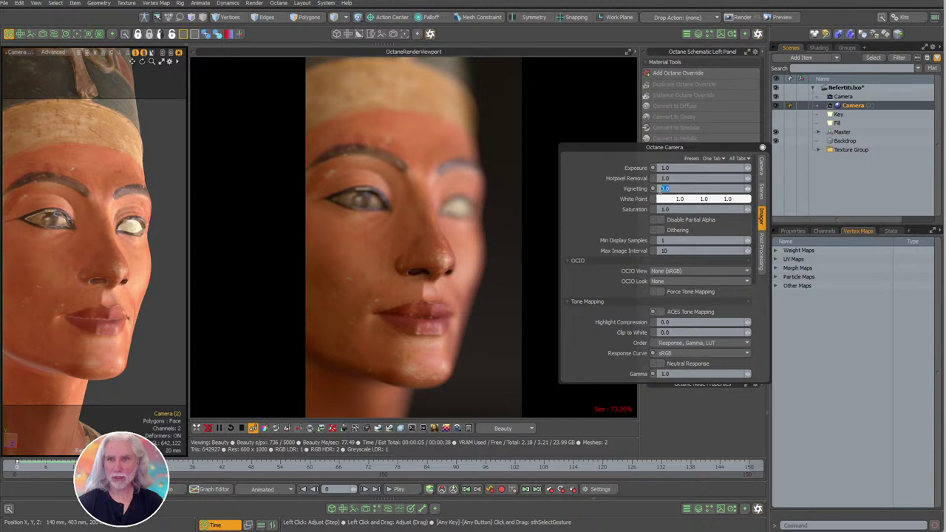
Try a Vignetting of 1 on the camera and set it back to 0.
text(1)
key(Return)
drag(675, 189, 646, 189)
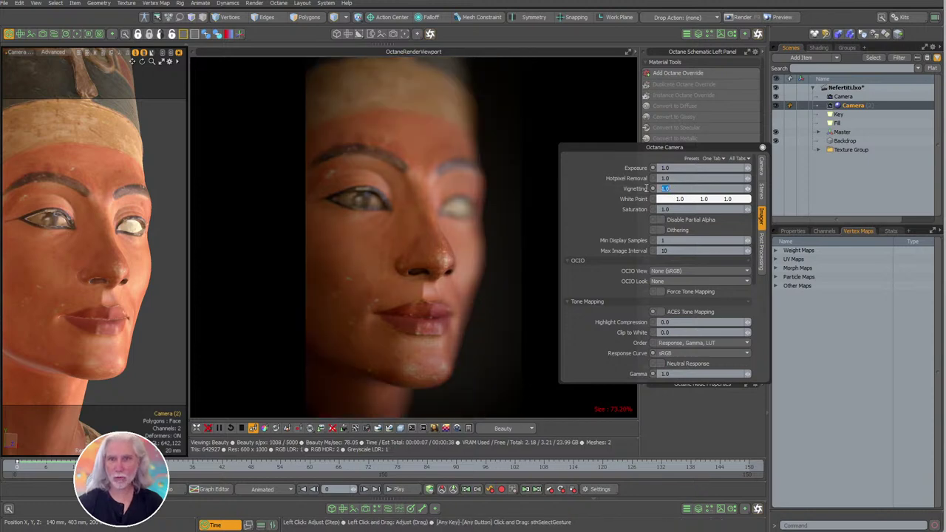
text(0)
key(Return)
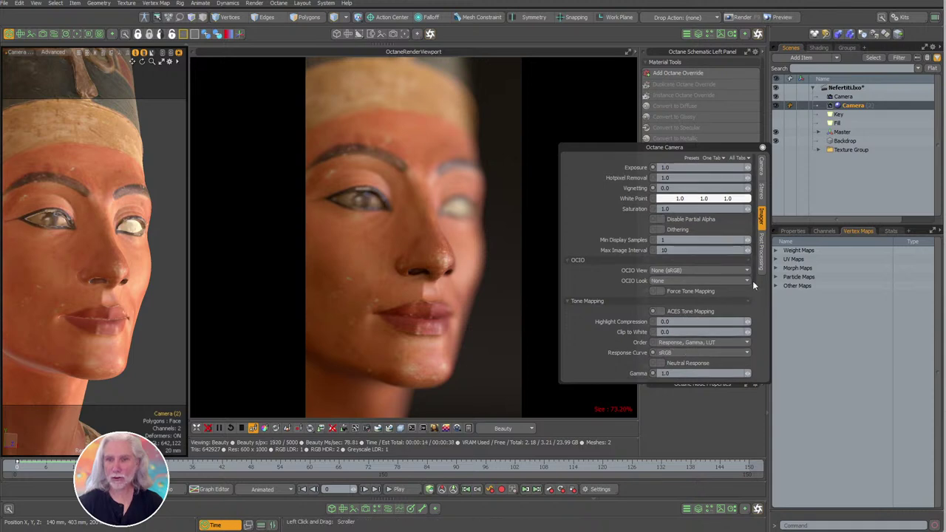
Try the Response Curves Kodak Gold 200CD, Agfacolor Optima II 200CD, Futura II 200CD and Vista 800CD, and return to sRGB.
drag(752, 280, 749, 324)
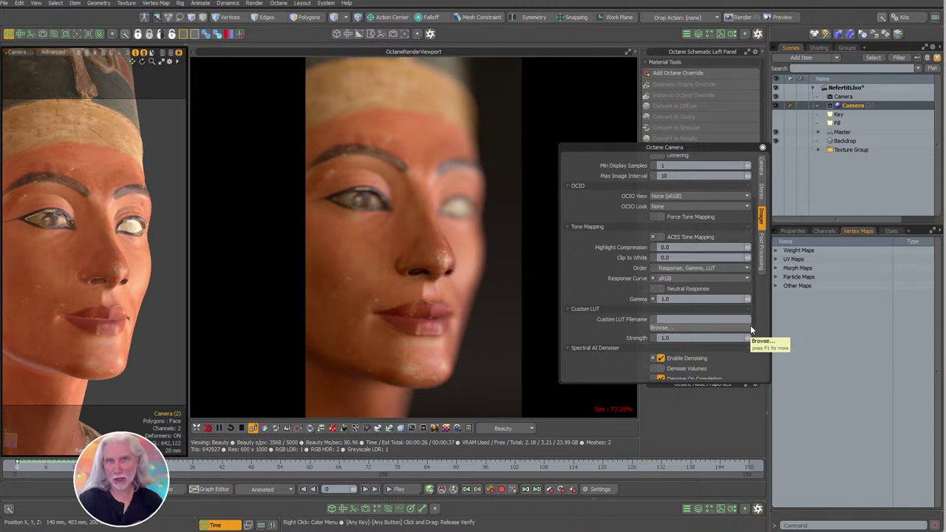
click(685, 278)
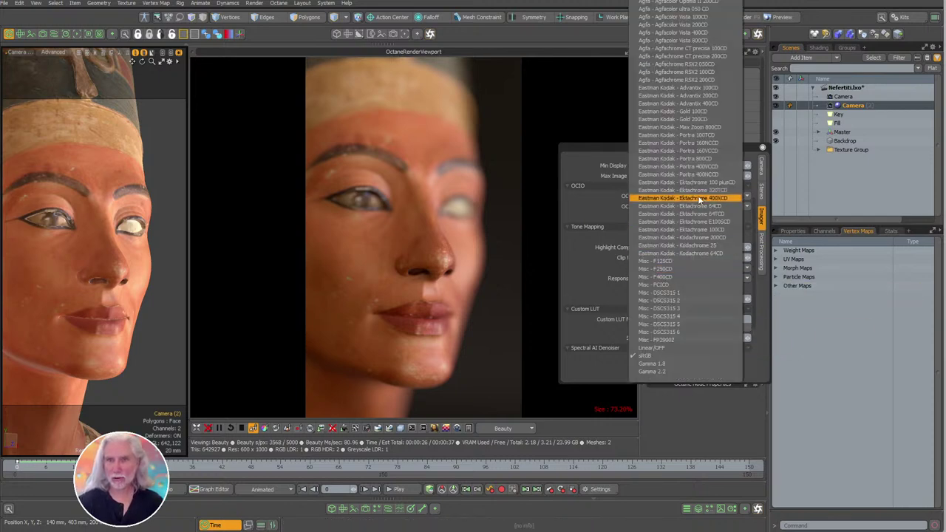
click(692, 119)
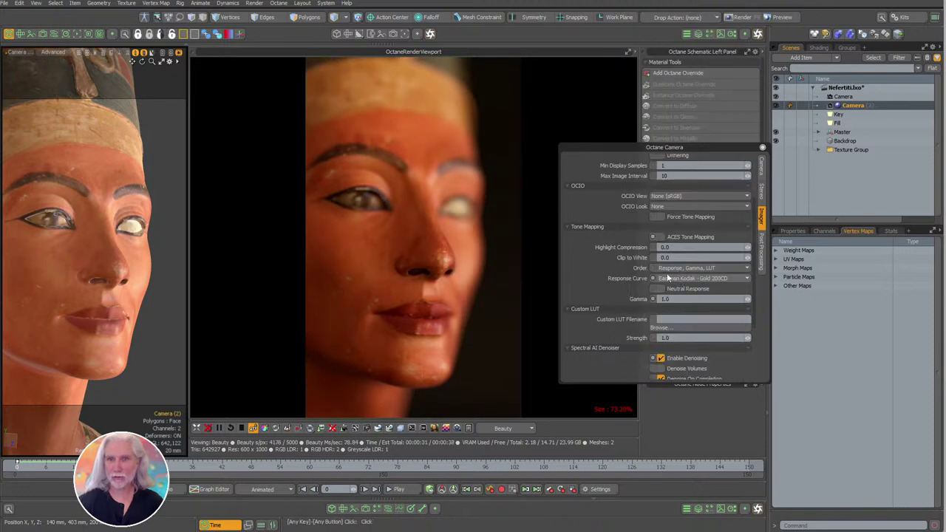
click(668, 278)
click(679, 163)
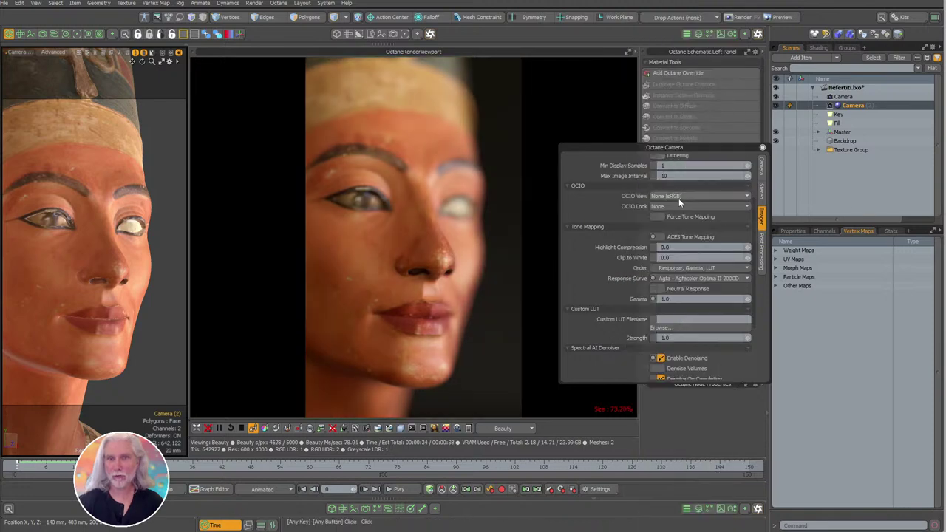
click(681, 277)
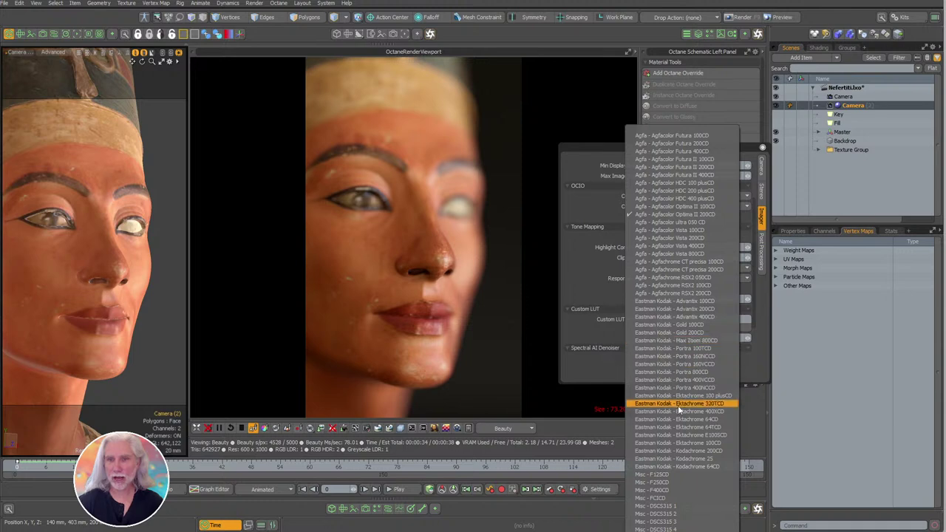
click(683, 169)
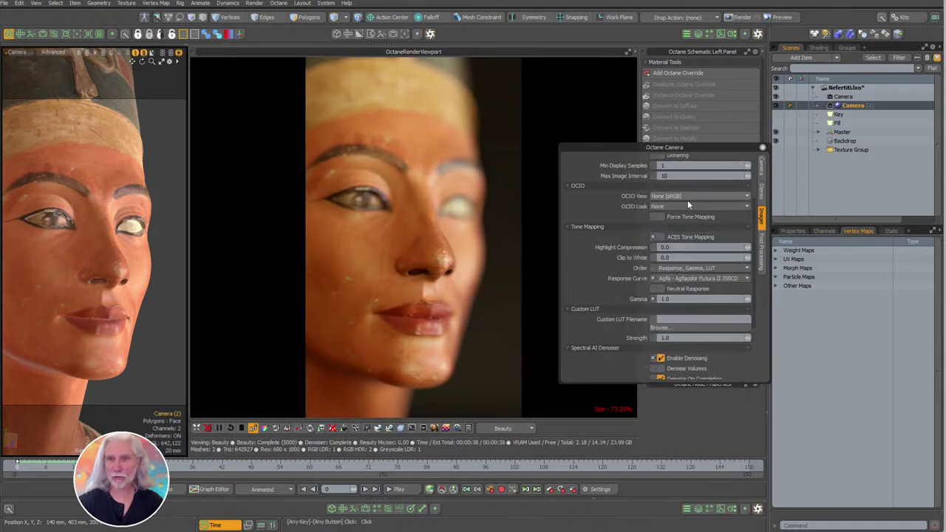
click(686, 279)
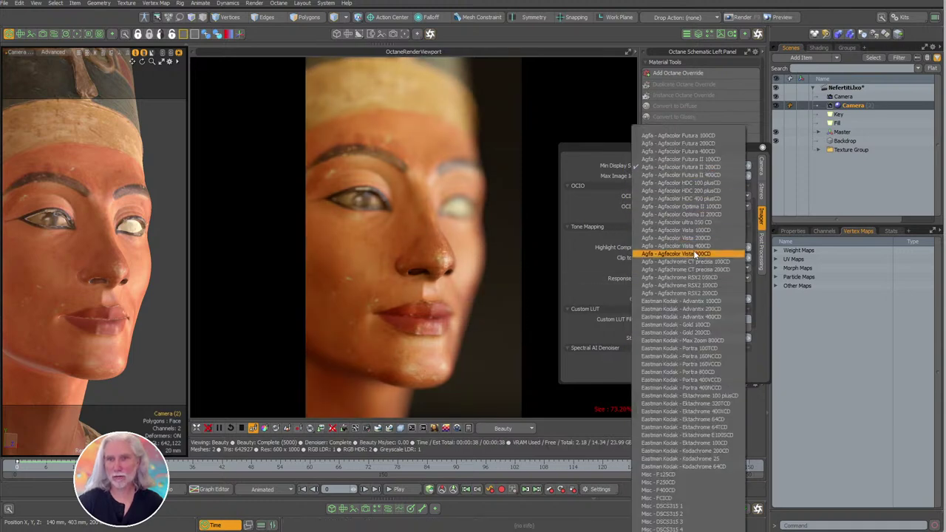
click(694, 255)
click(687, 277)
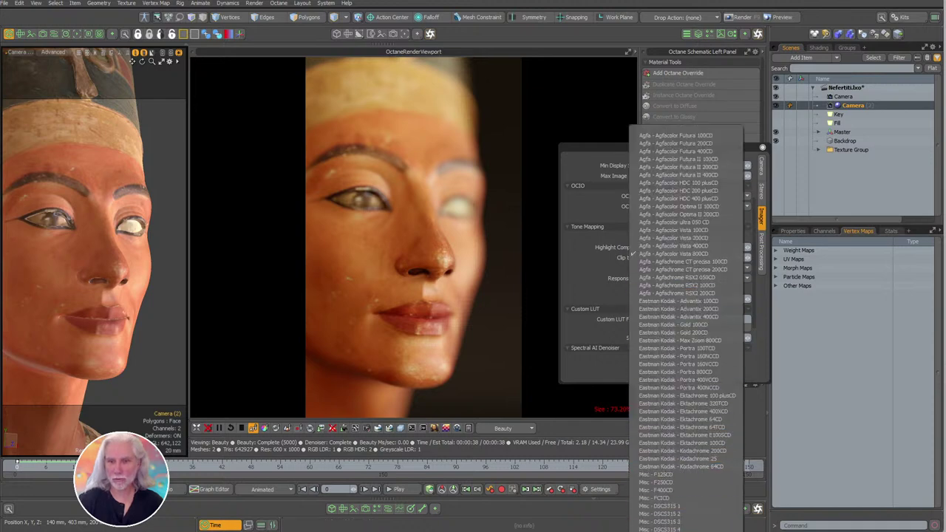
click(695, 529)
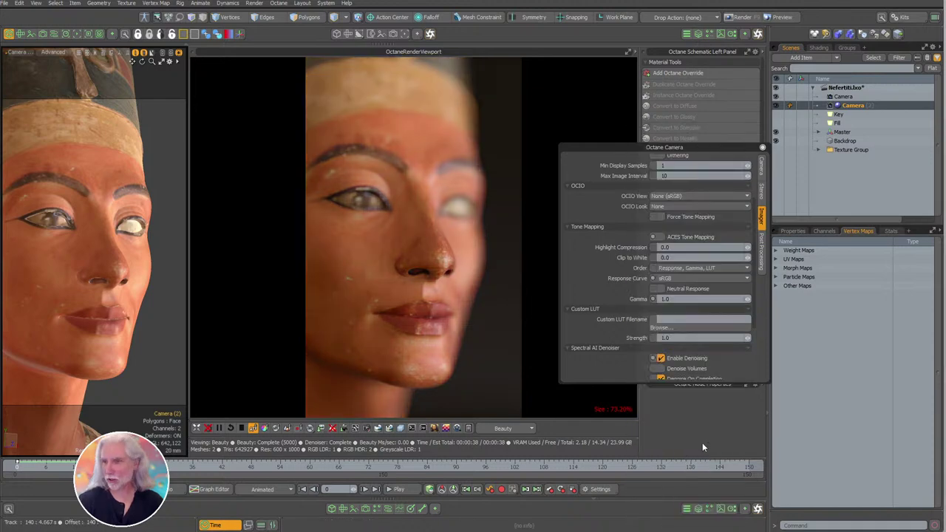
Close the Octane Camera settings and examine the path tracing quality options in the Octane Kernel settings.
click(762, 147)
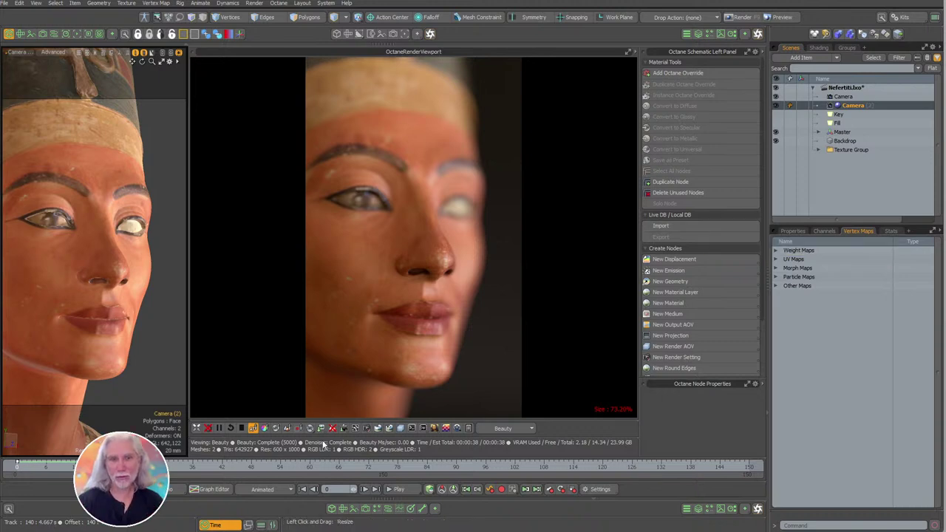
click(355, 429)
drag(354, 2, 146, 45)
click(207, 64)
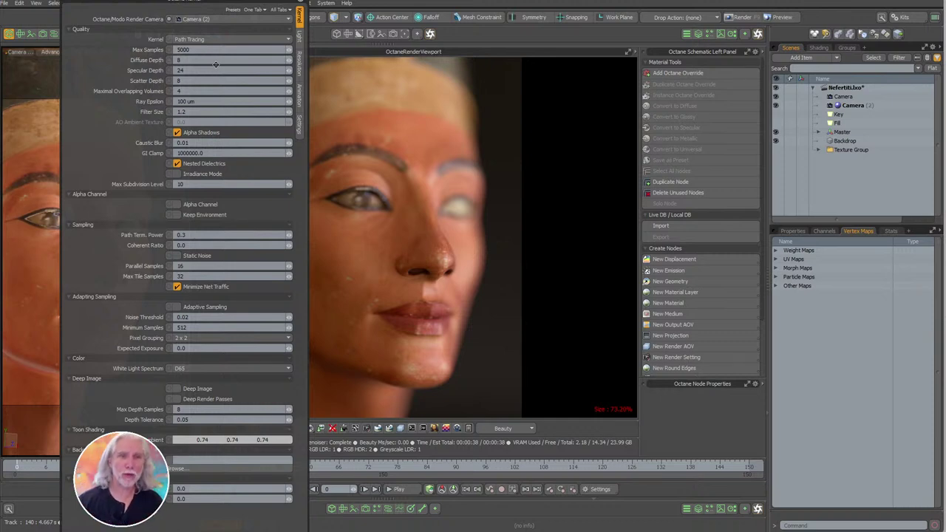
click(211, 101)
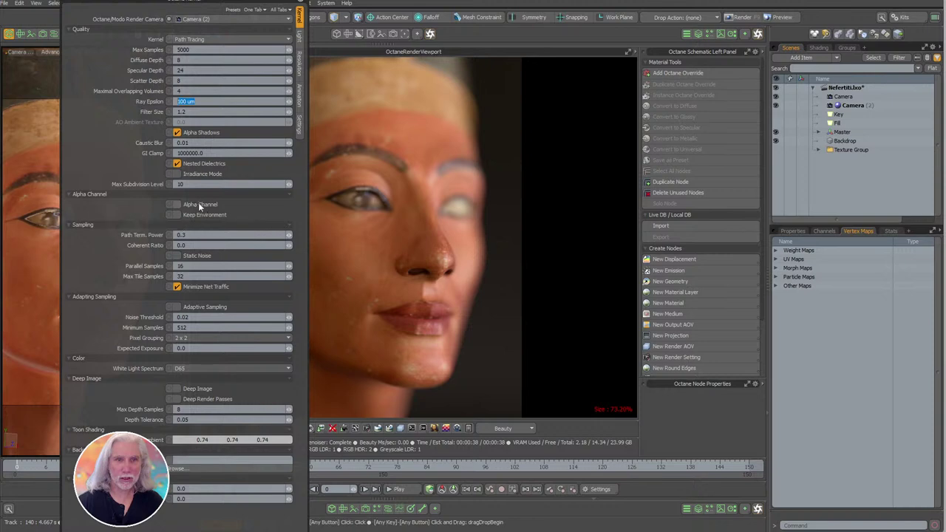
Hide the Backdrop mesh, and make the first camera the render camera while the Octane render is paused before resuming it.
click(777, 142)
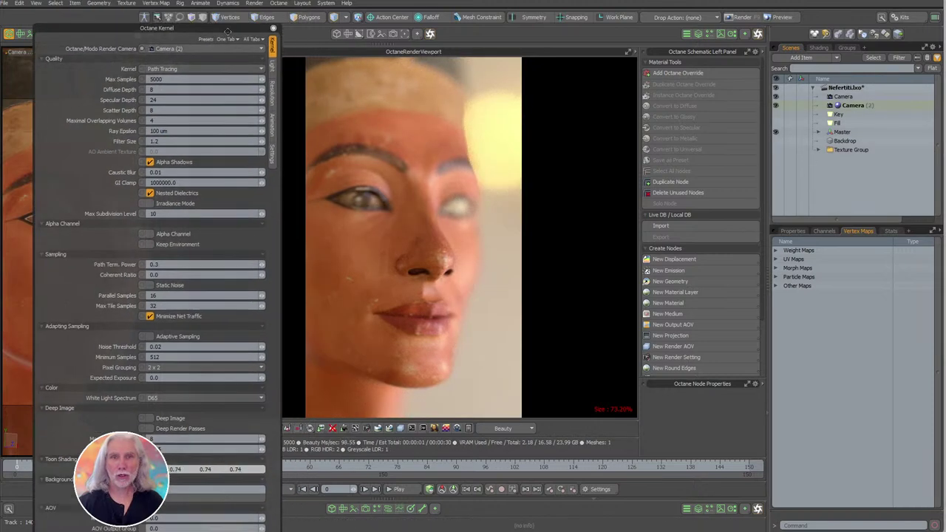
drag(227, 31, 208, 46)
click(842, 97)
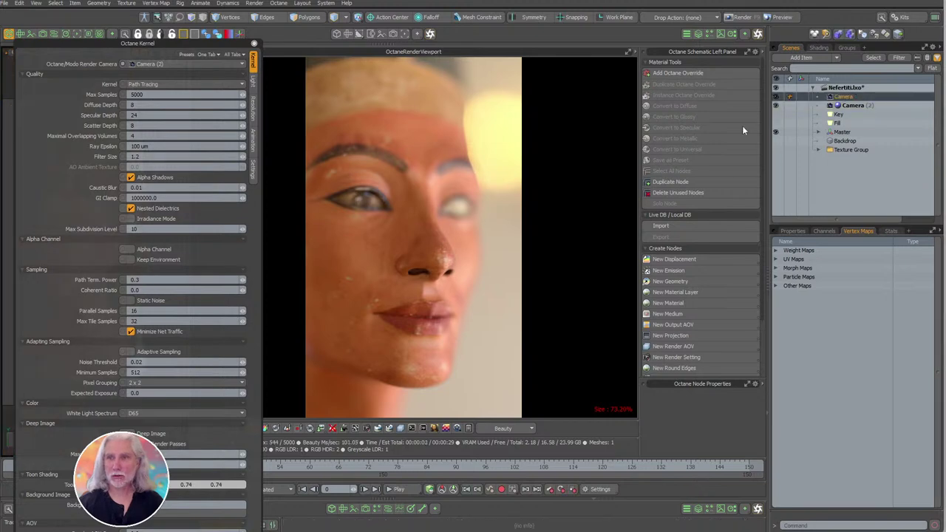
drag(209, 44, 430, 467)
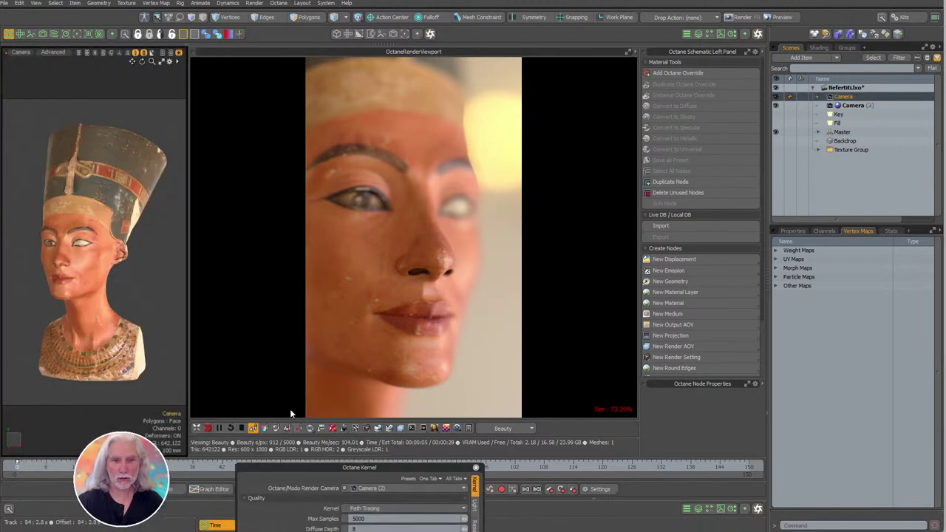
click(219, 428)
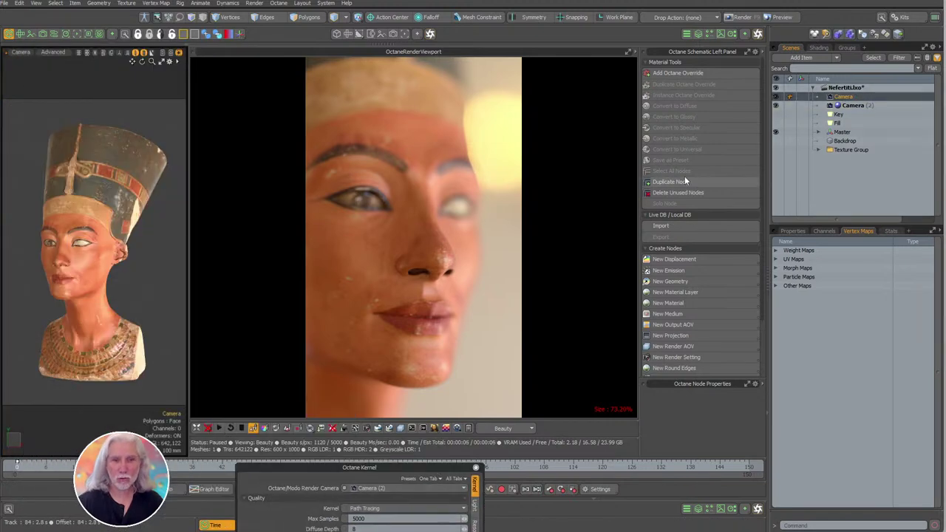
right_click(841, 95)
click(842, 140)
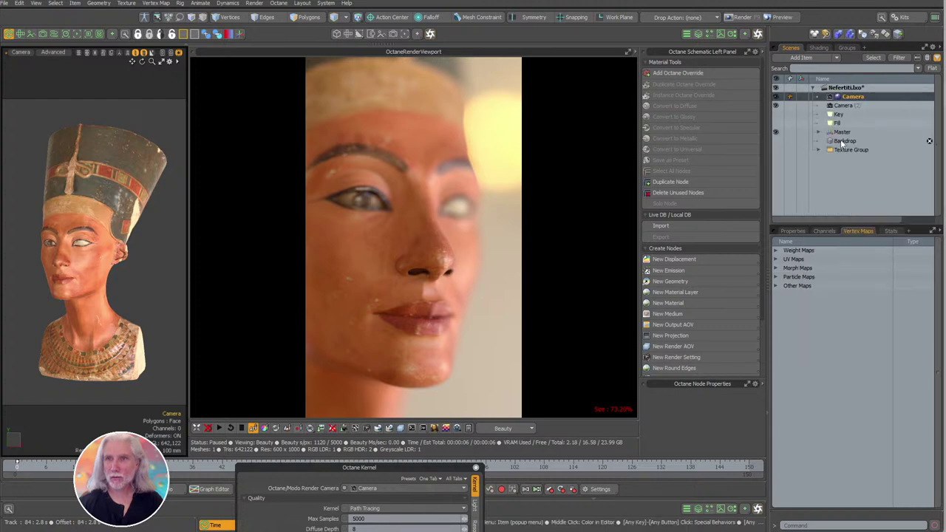
click(219, 428)
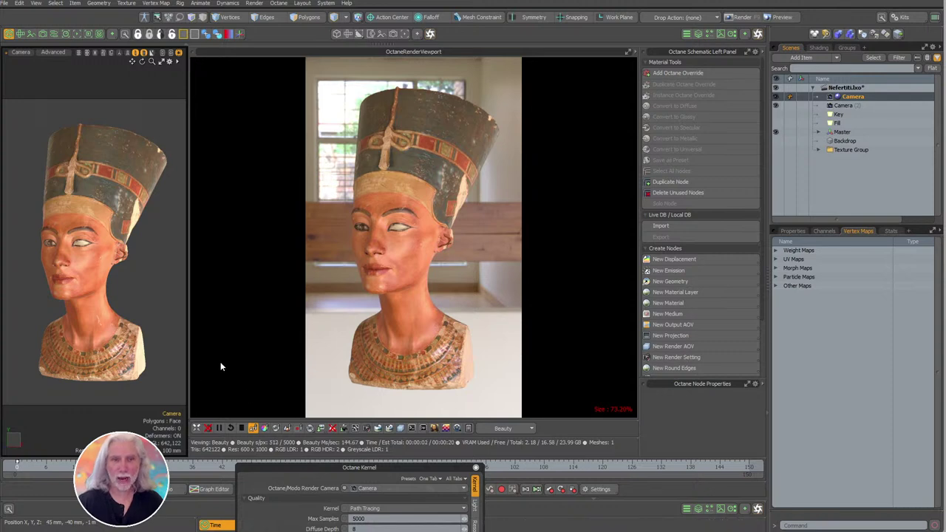
Expand the Environments in the shader tree, and try the render without the lebombo_4k environment image before restoring it.
click(818, 48)
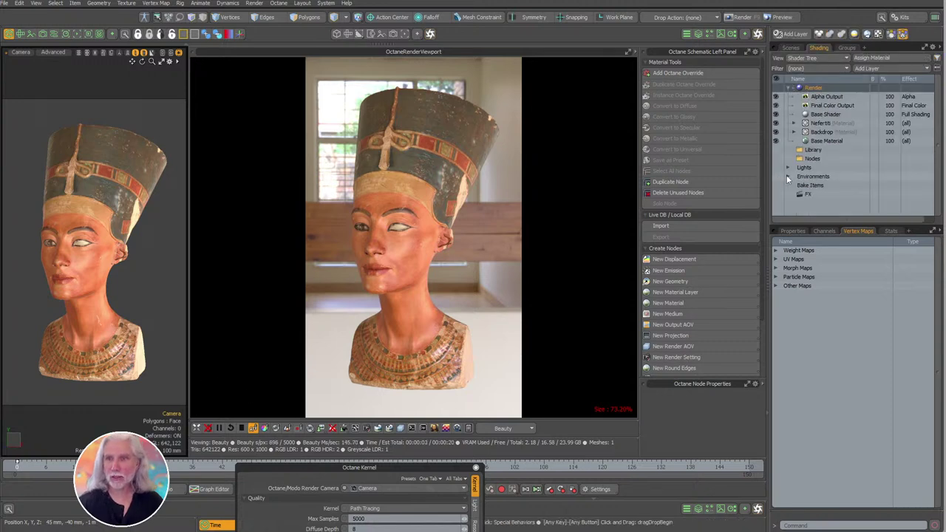
click(788, 176)
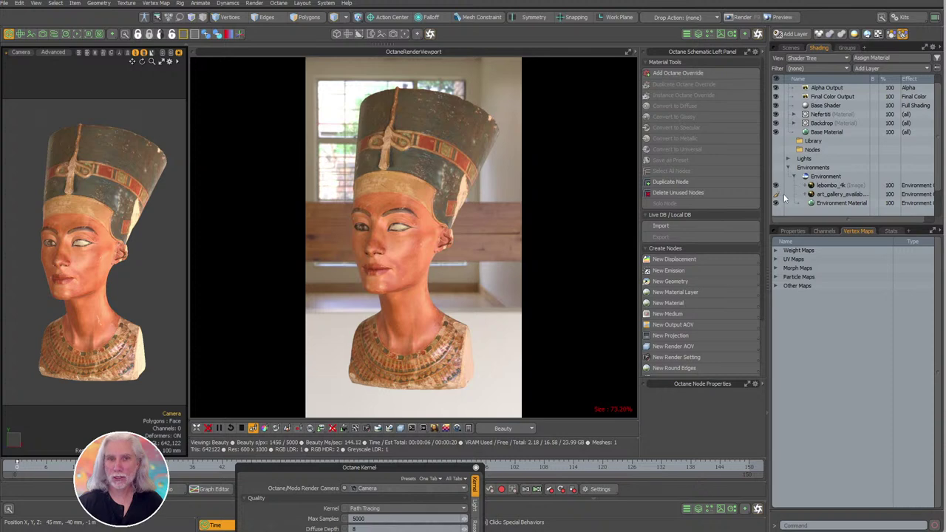
click(864, 185)
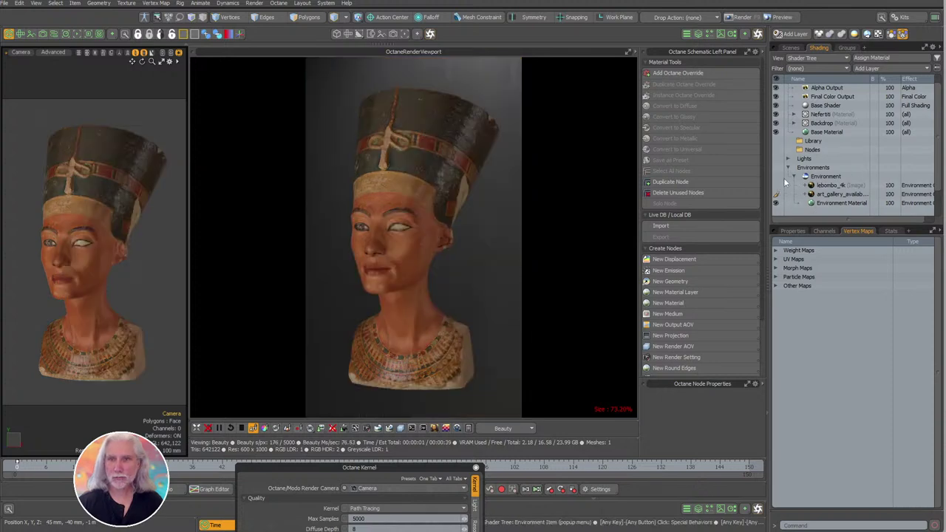
key(ctrl+z)
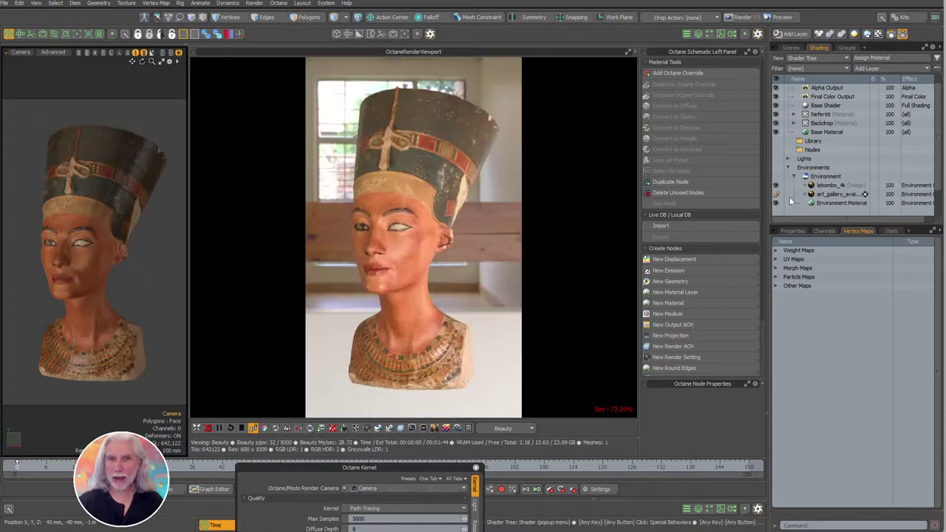
Compare the render with the Octane Kernel's Alpha Channel on and off, leave it on and close the kernel settings.
drag(397, 464, 199, 50)
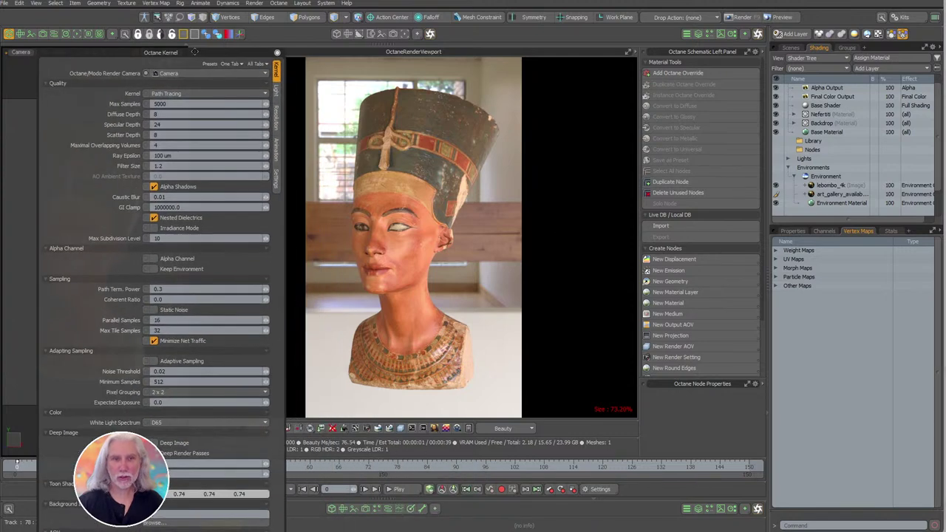
click(153, 258)
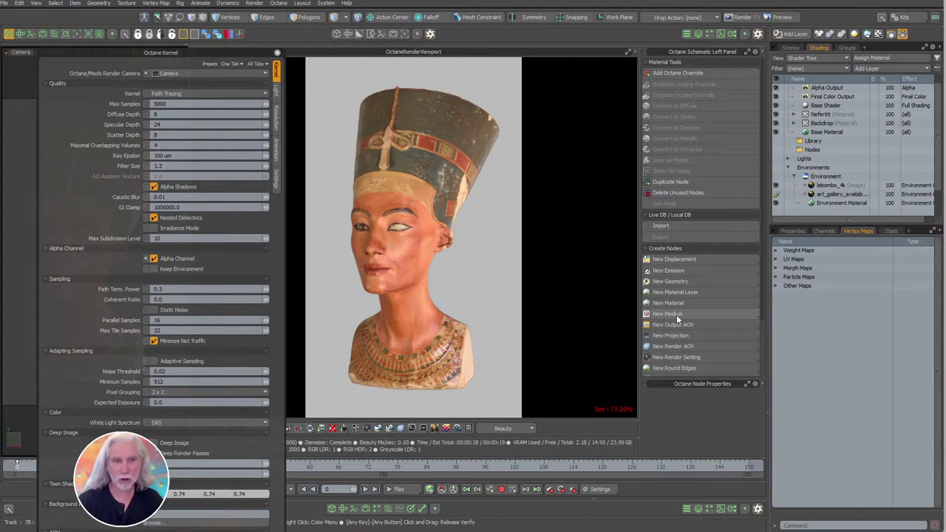
click(179, 260)
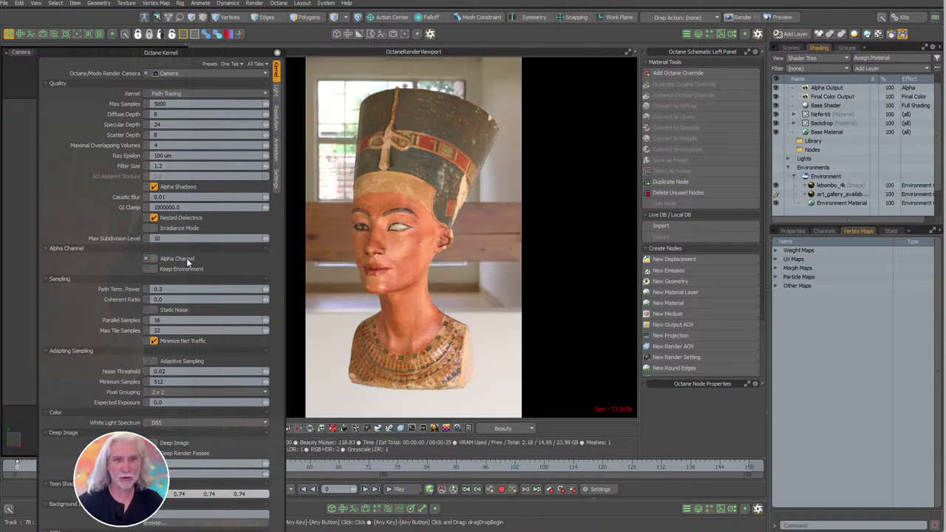
click(186, 258)
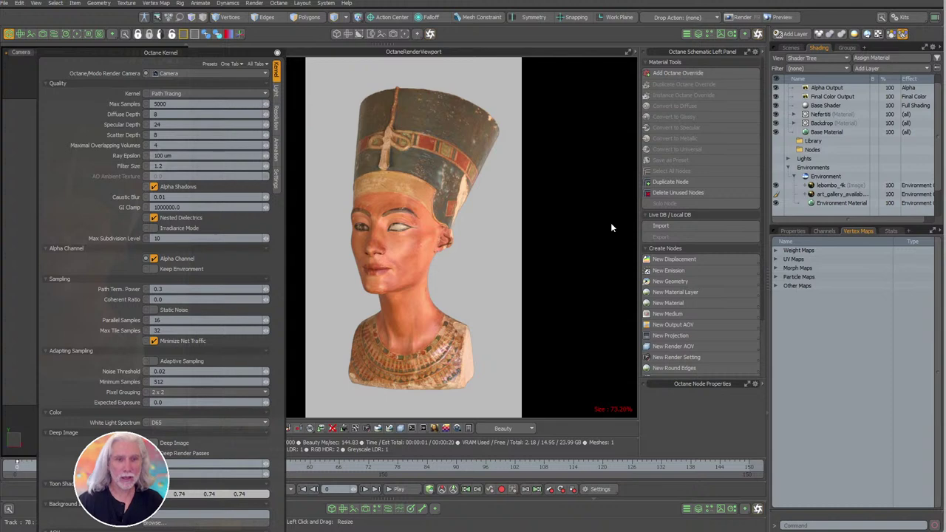
click(277, 53)
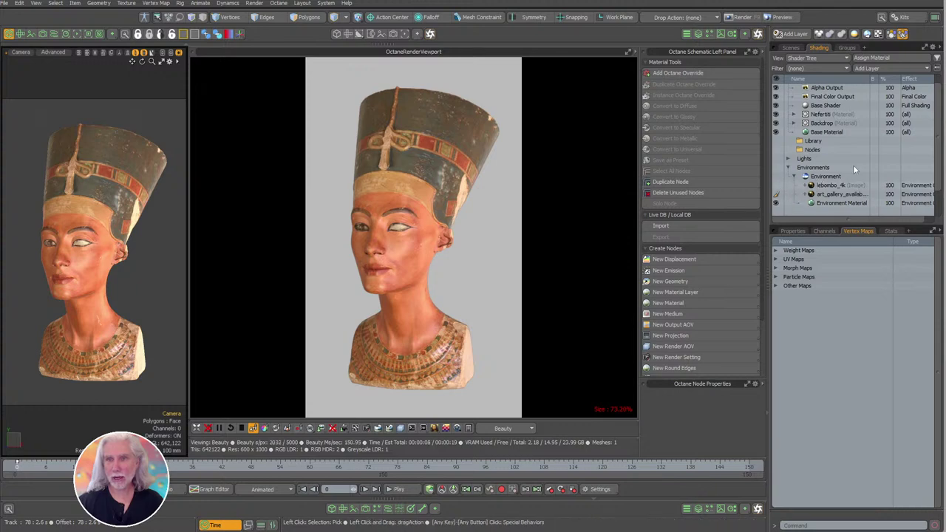
Toggle the lebombo_4k environment image off and back on, and disable the Alpha Channel in the Octane Kernel settings.
click(775, 185)
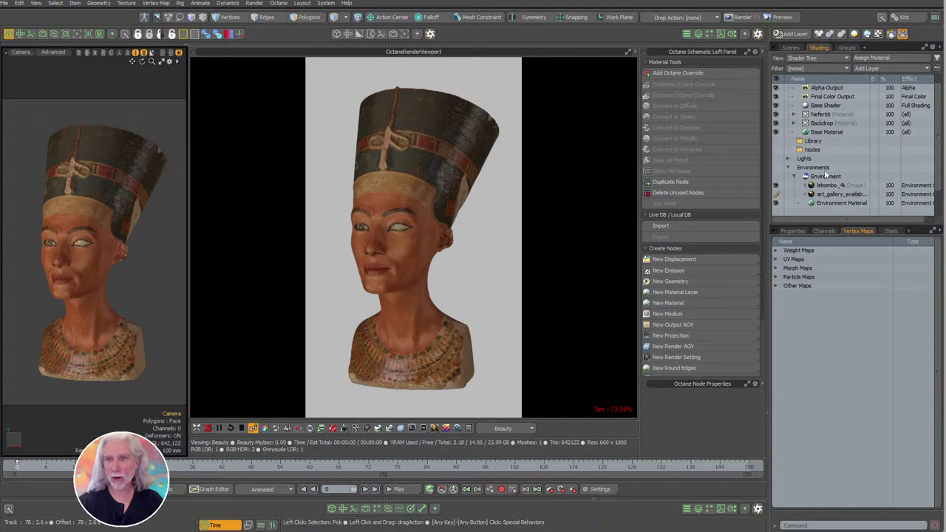
click(792, 231)
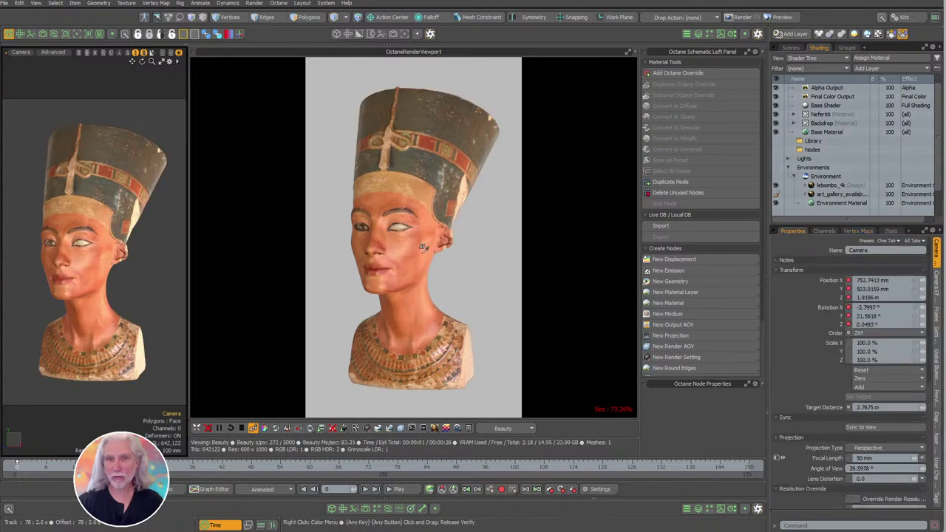
click(356, 428)
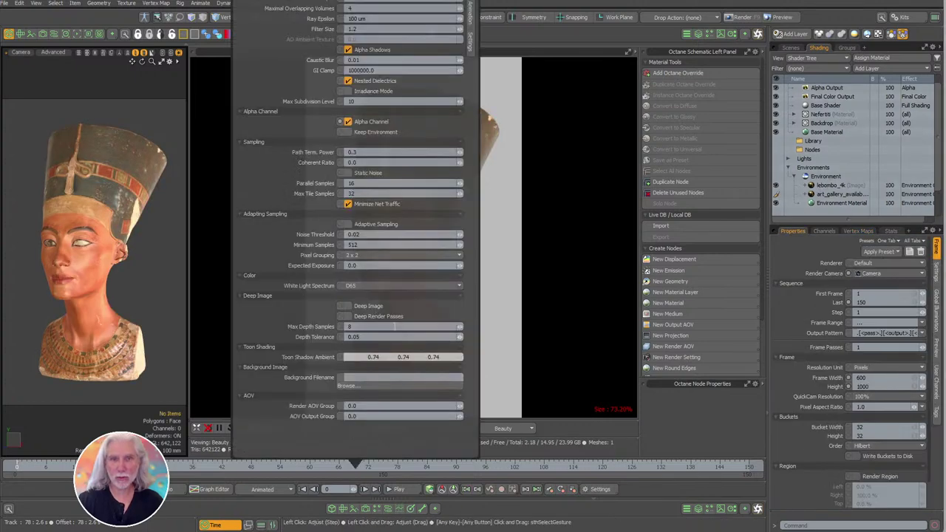
click(369, 122)
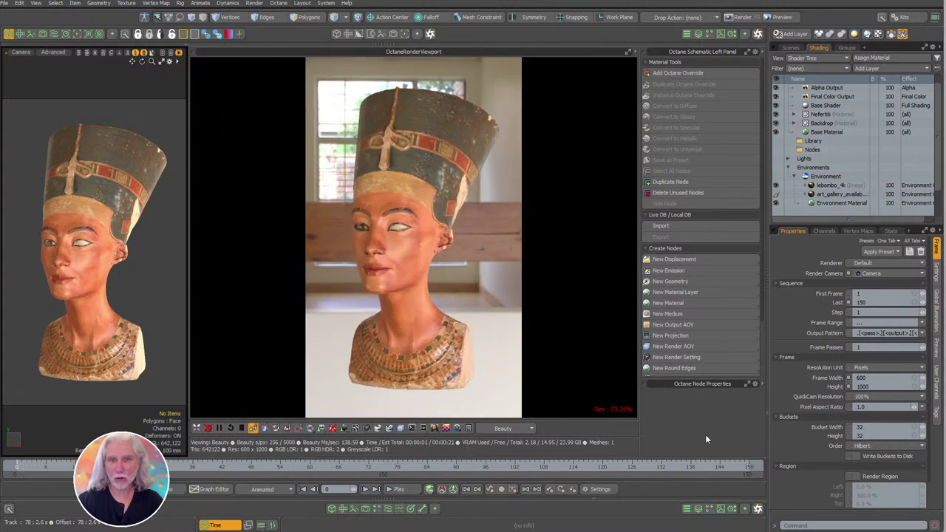
Duplicate the Environment item in the shader tree.
click(823, 178)
right_click(821, 179)
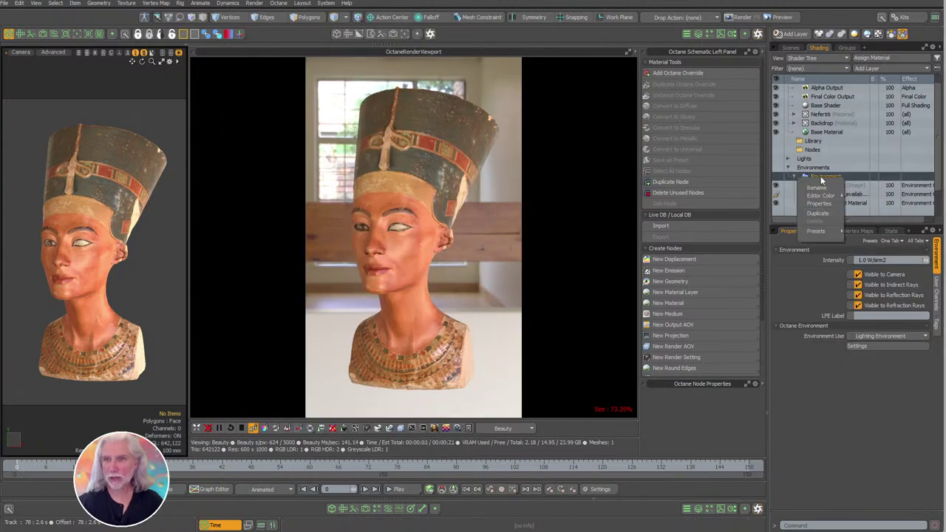
click(817, 213)
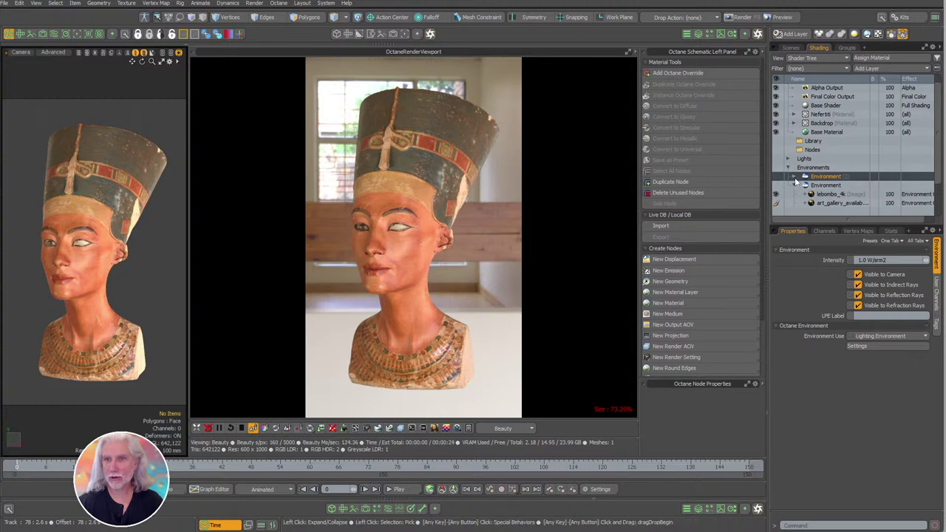
Apply the Pastel Gradient preset to the environment material of the duplicated environment.
click(795, 180)
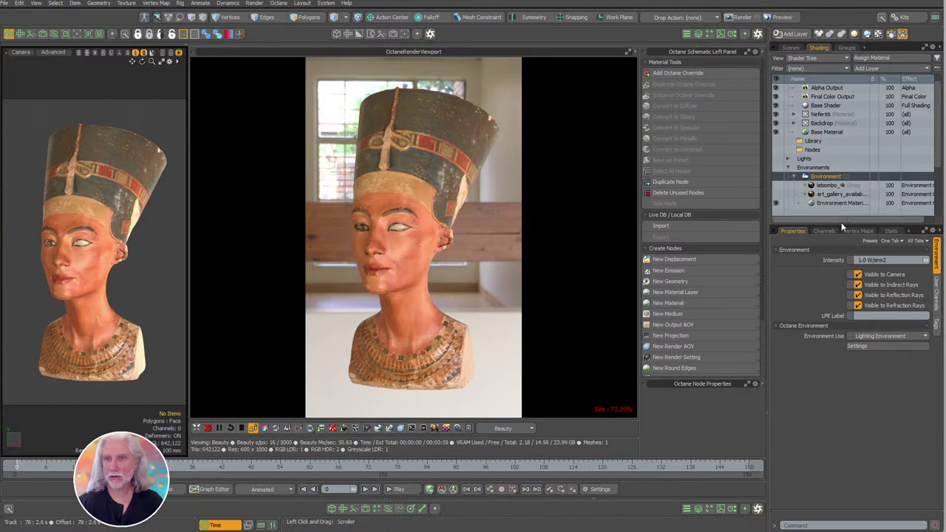
click(834, 203)
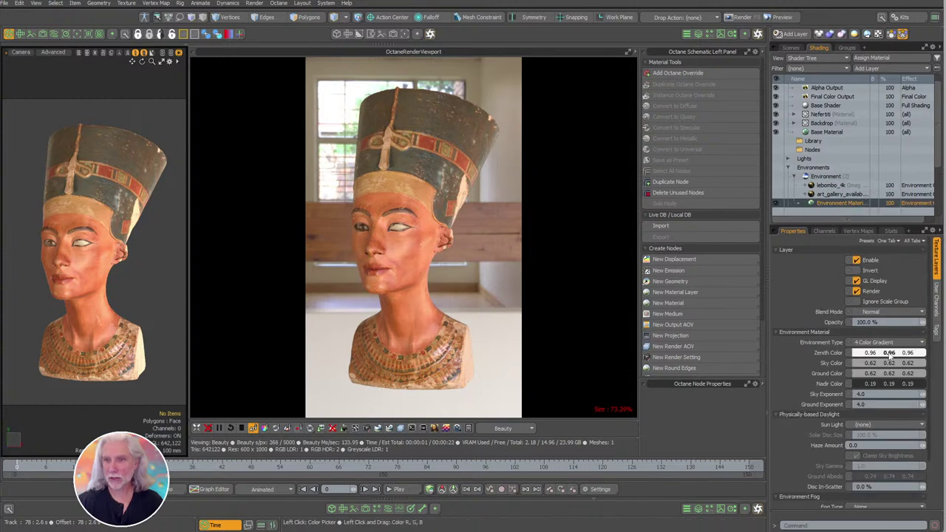
click(902, 342)
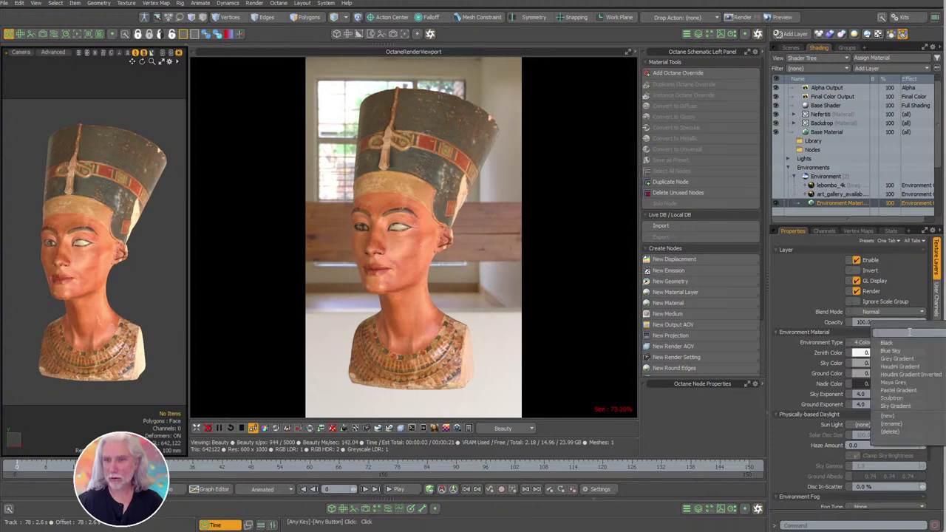
click(898, 390)
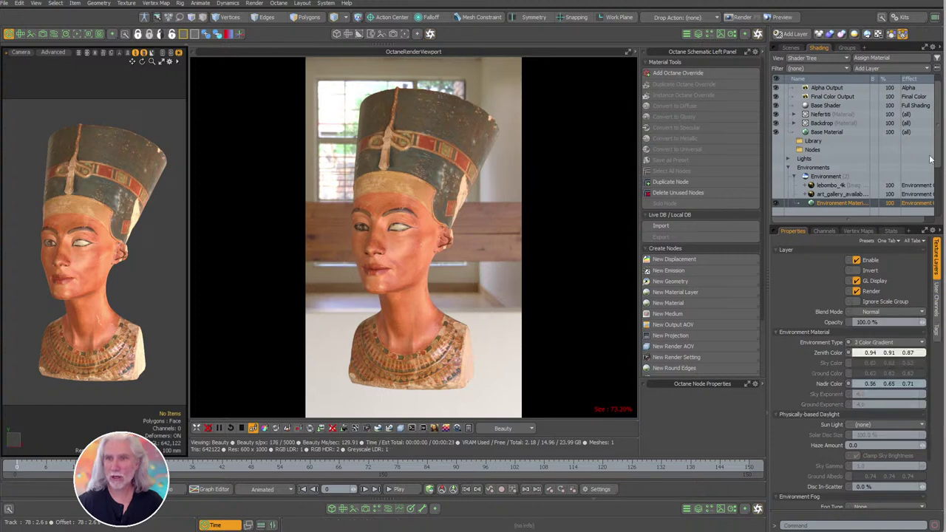
Set the duplicated environment's Environment Use to Visible Environment, and check the use of the original environment.
drag(939, 169, 940, 209)
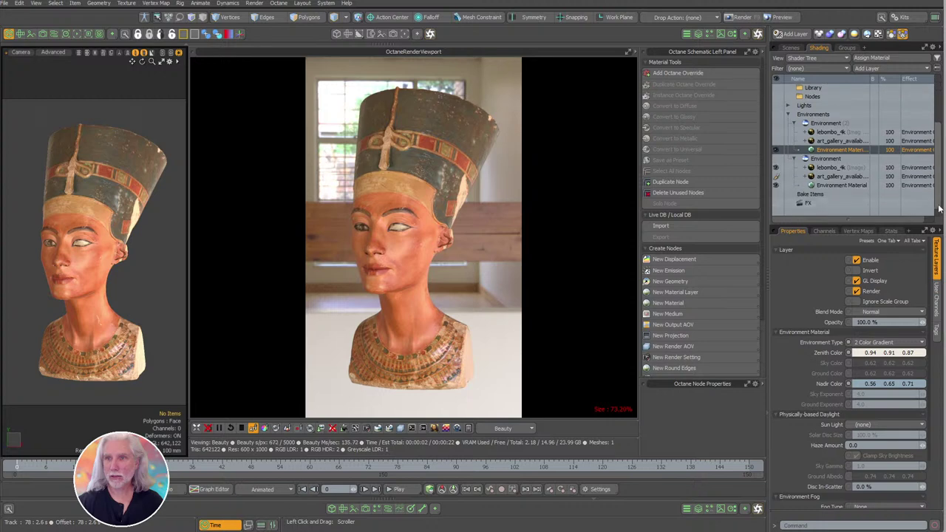
click(826, 123)
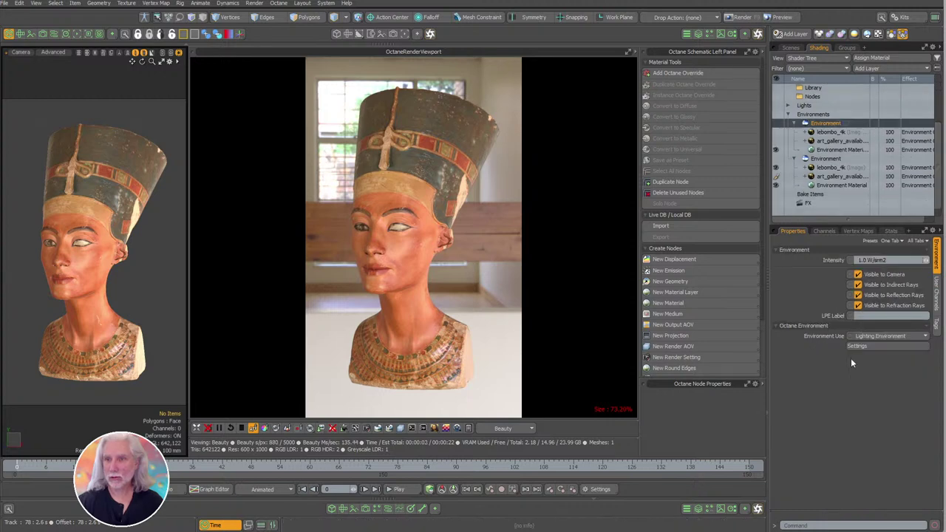
click(868, 337)
click(867, 346)
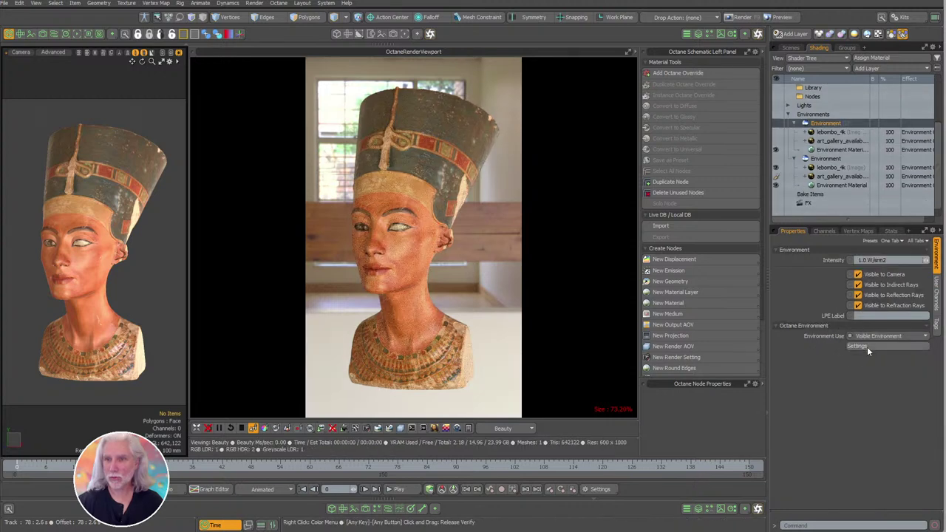
click(824, 158)
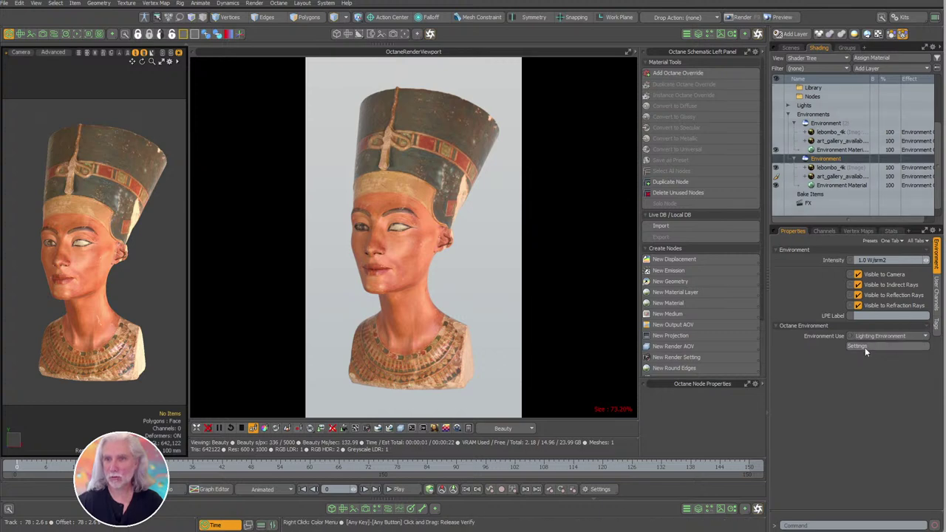
Set the duplicated environment material's Nadir Color to 0.14, 0.47, 0.71 and its Zenith Color to 0.94, 0.71, 0.4.
click(827, 149)
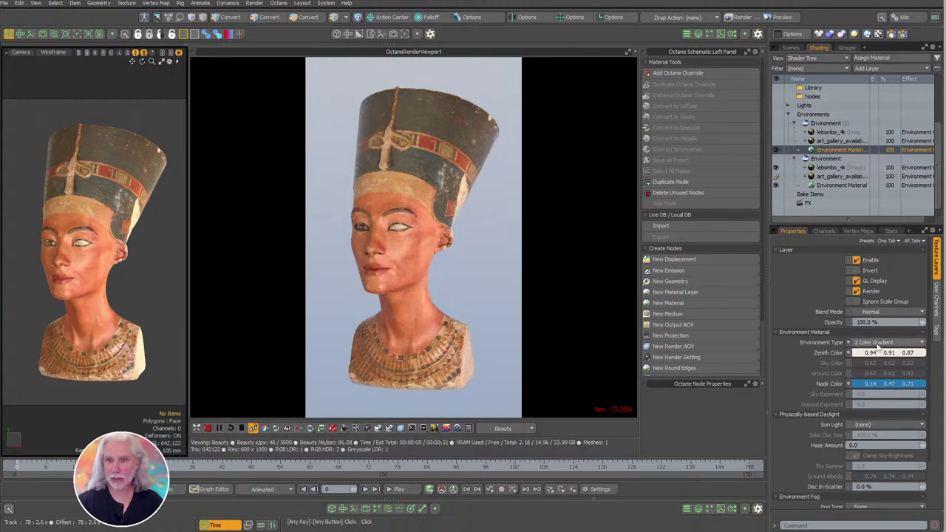
alt+drag(864, 353, 880, 365)
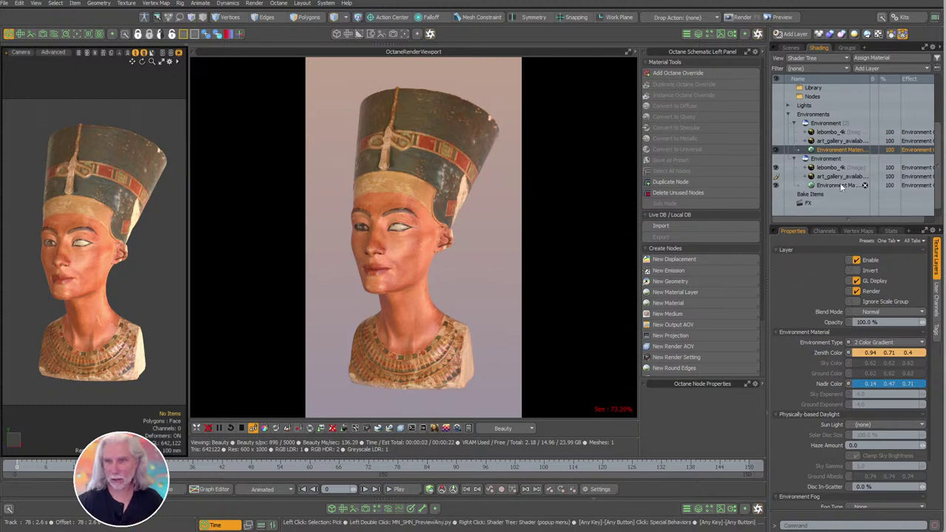
Check the original environment's use, and examine the environment types in the Octane Environment settings of the visible environment.
click(826, 159)
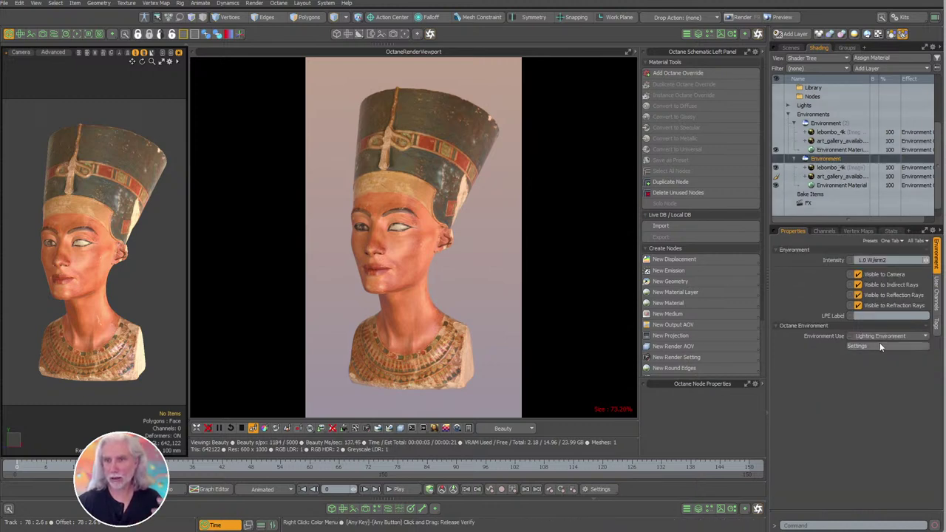
click(391, 431)
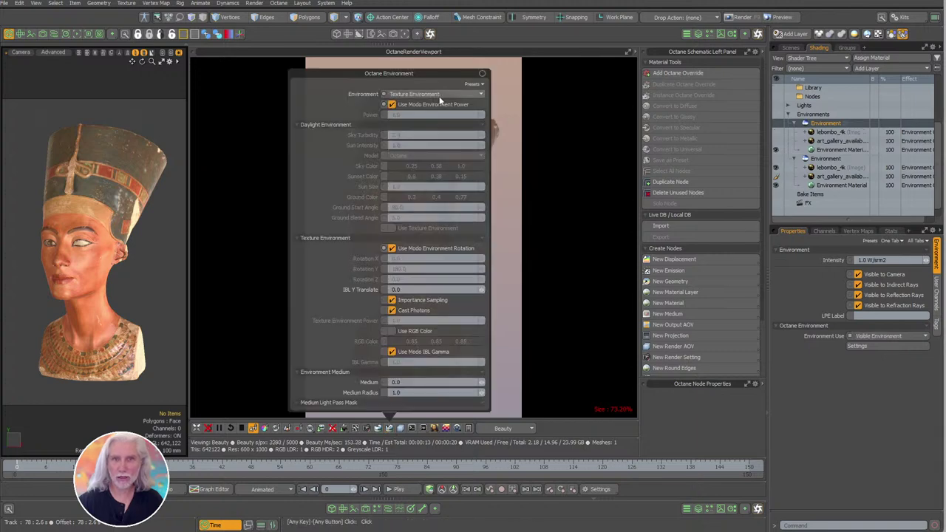
click(438, 96)
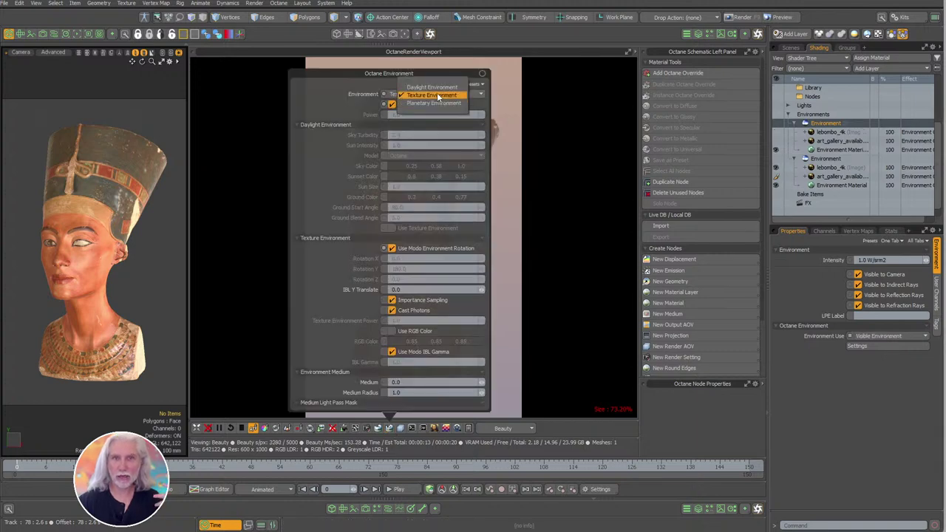
click(439, 96)
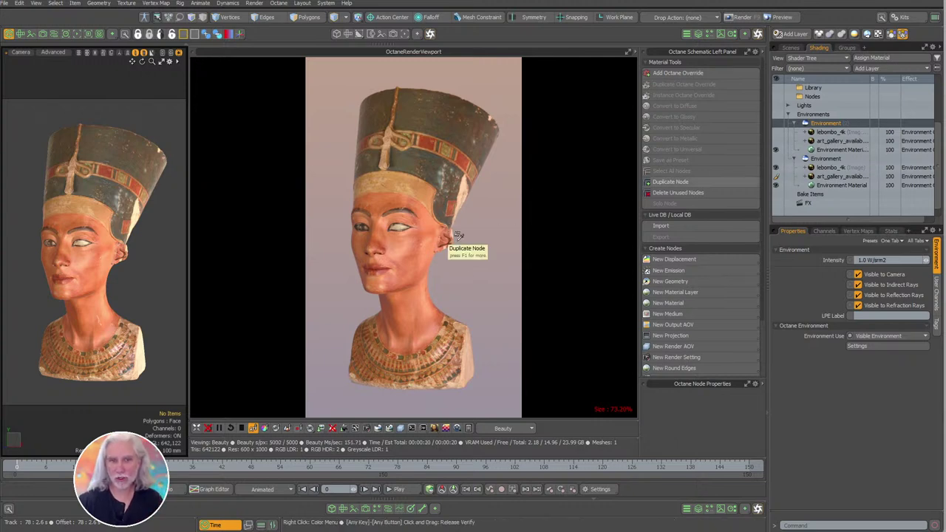
Switch the lighting environment to Daylight Environment in its Octane settings, comparing it with Texture Environment beside the render.
click(376, 432)
click(401, 93)
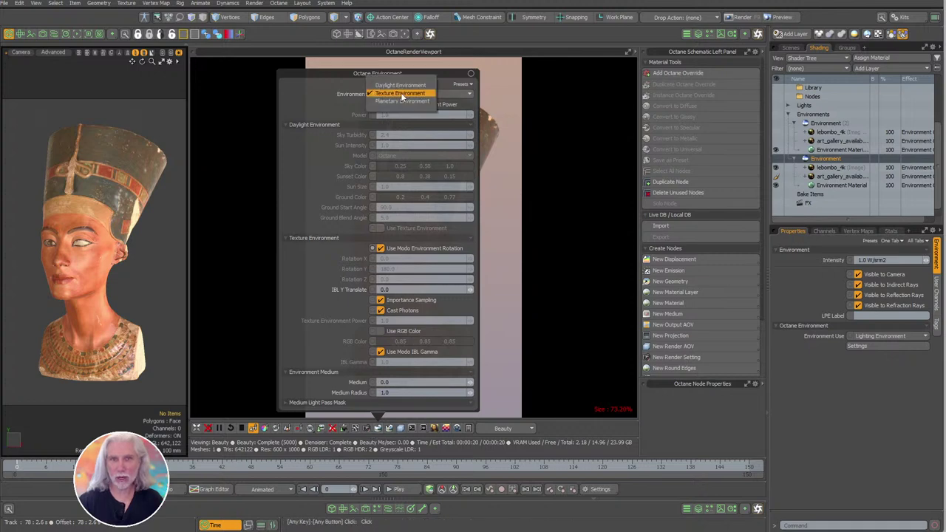
click(401, 85)
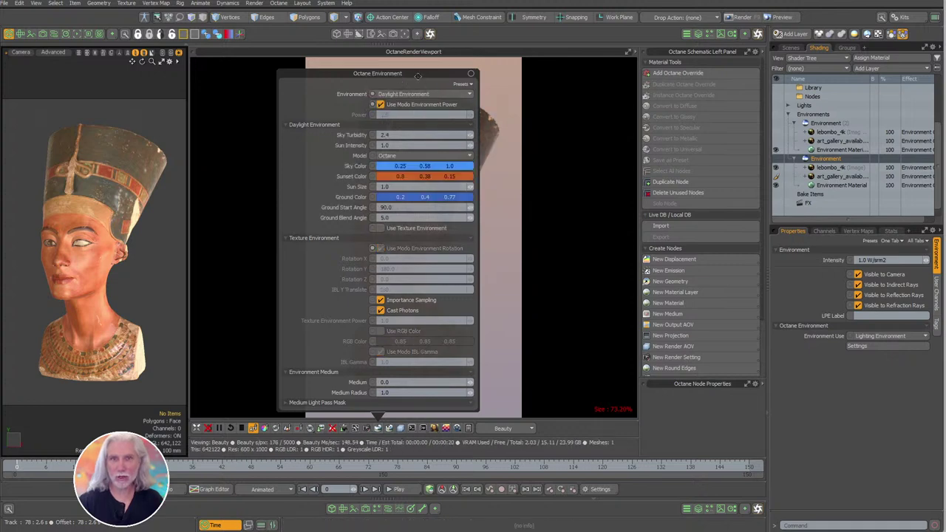
drag(418, 73, 779, 128)
click(768, 150)
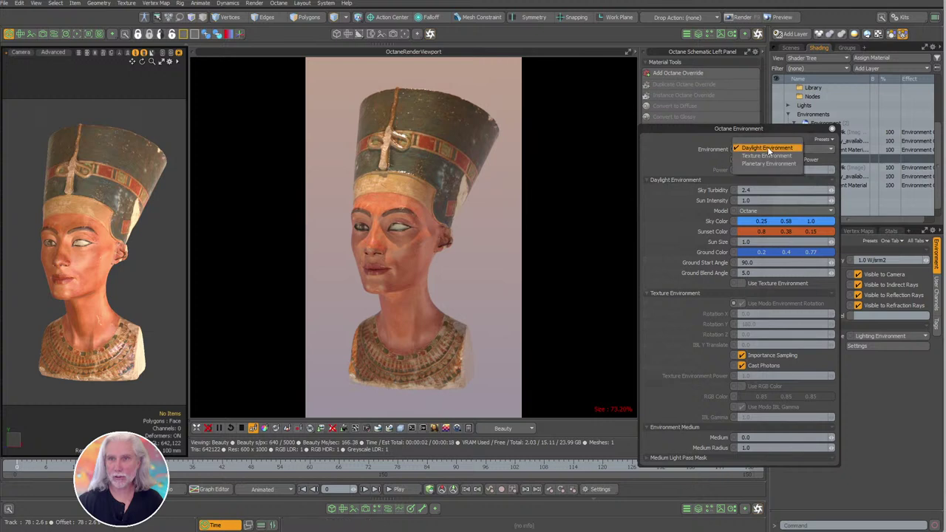
click(757, 165)
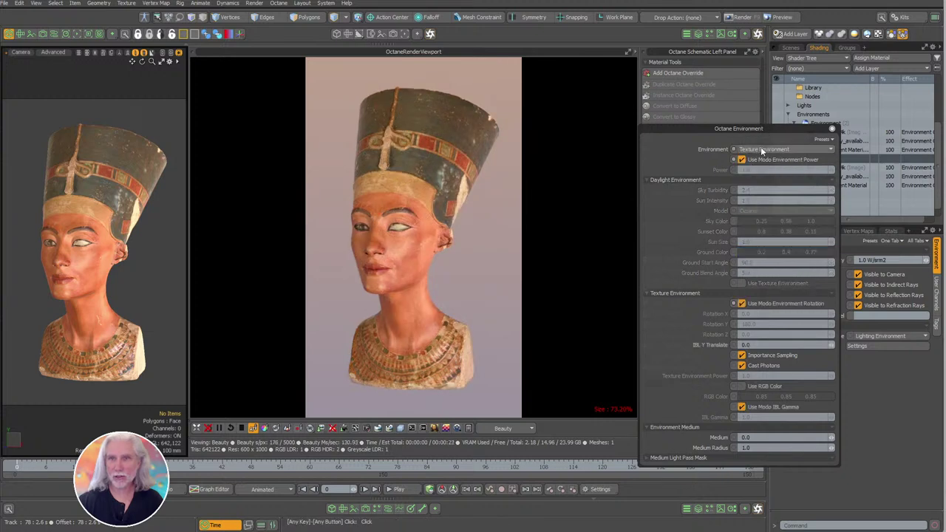
click(761, 150)
click(761, 141)
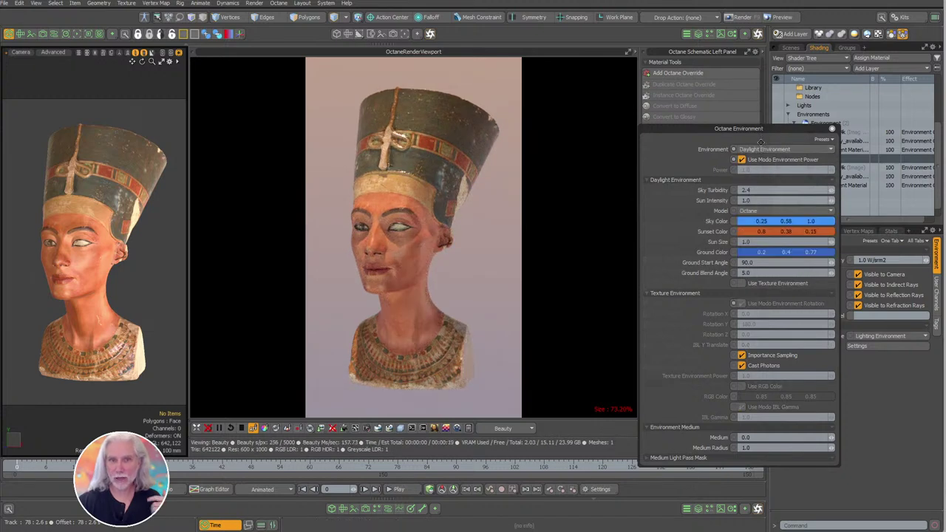
Try the Nishita and Hosek-Wilkie daylight models on the lighting environment, settle on Preetham, and close the Octane Environment settings.
click(775, 211)
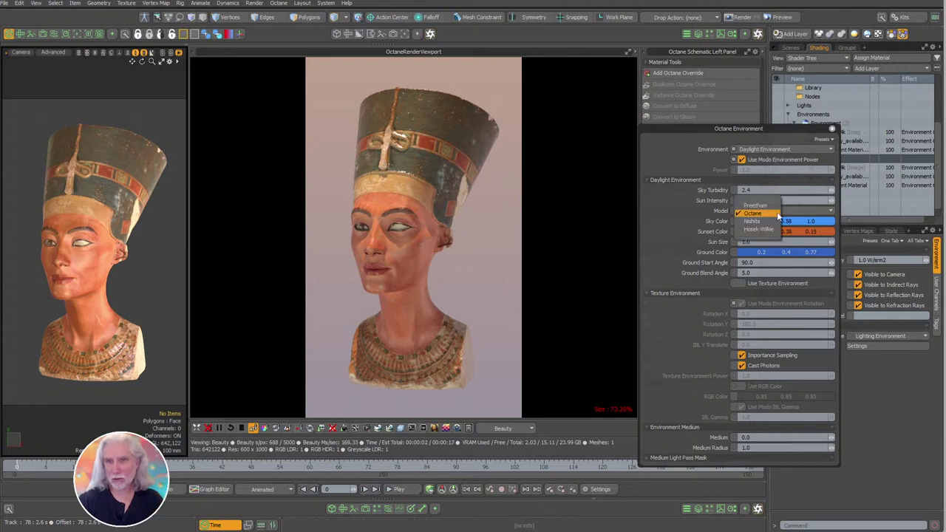
click(770, 219)
click(760, 210)
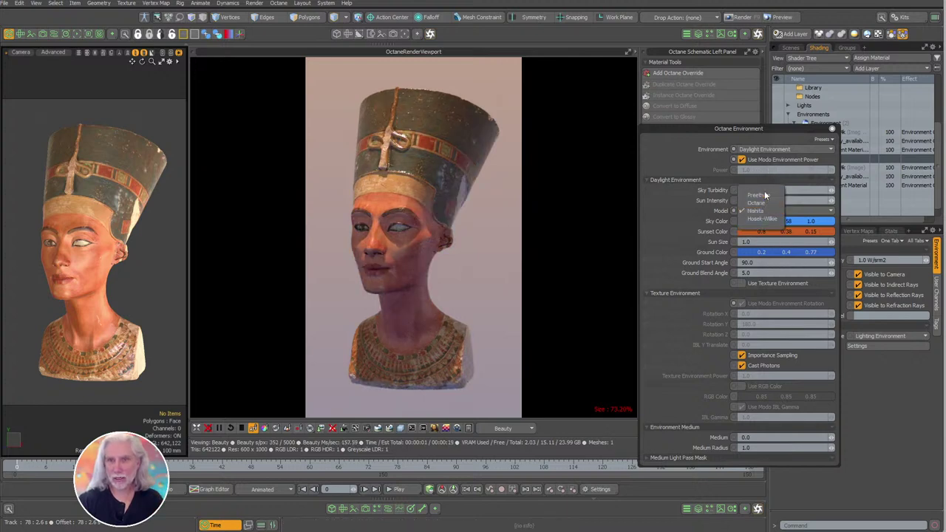
click(768, 218)
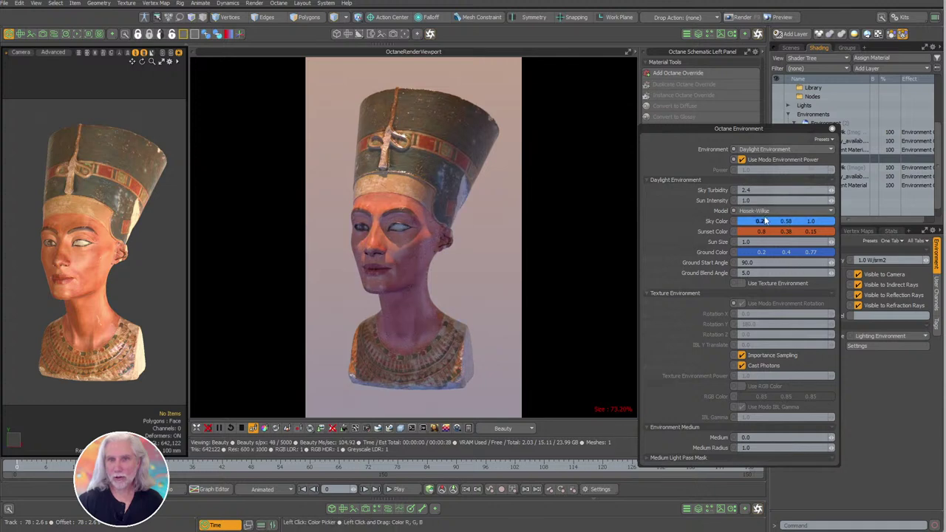
click(764, 211)
click(762, 190)
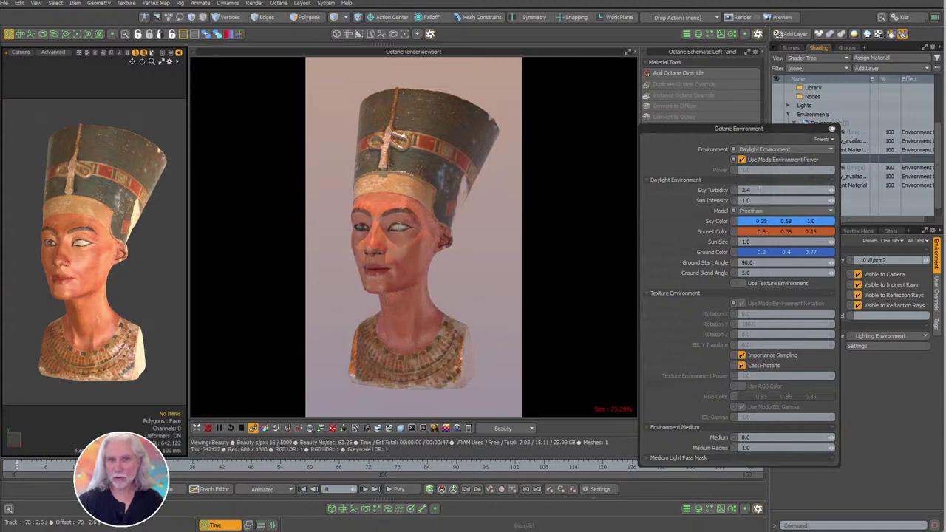
drag(766, 129, 707, 211)
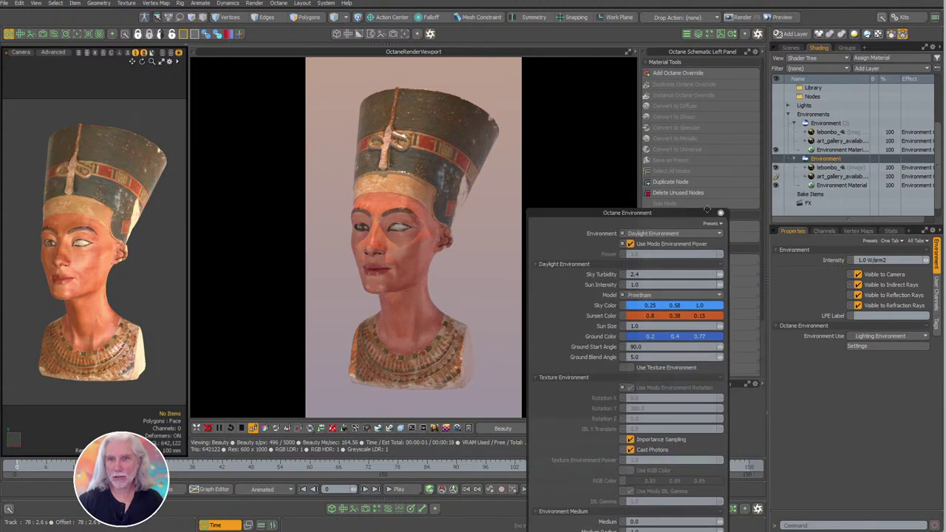
click(721, 215)
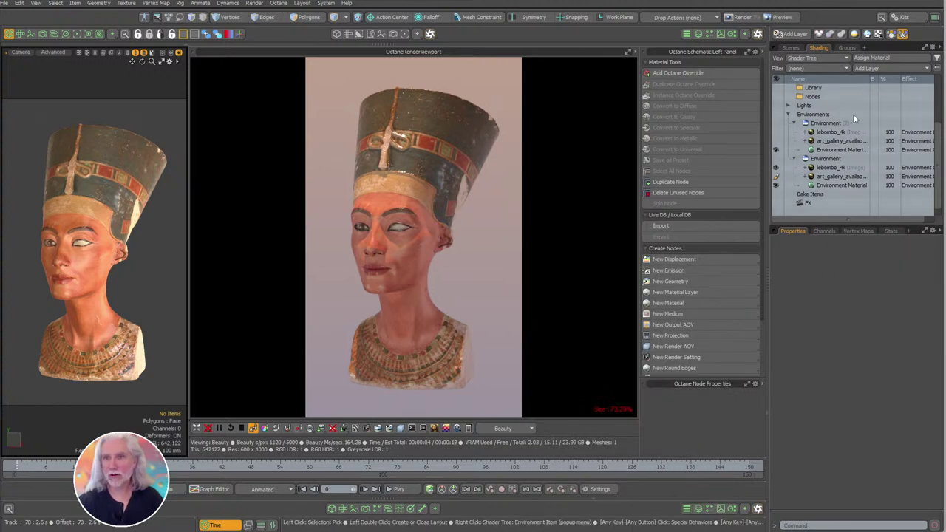
Add a Directional Light item to the scene and enable its Physical Sun option.
click(791, 48)
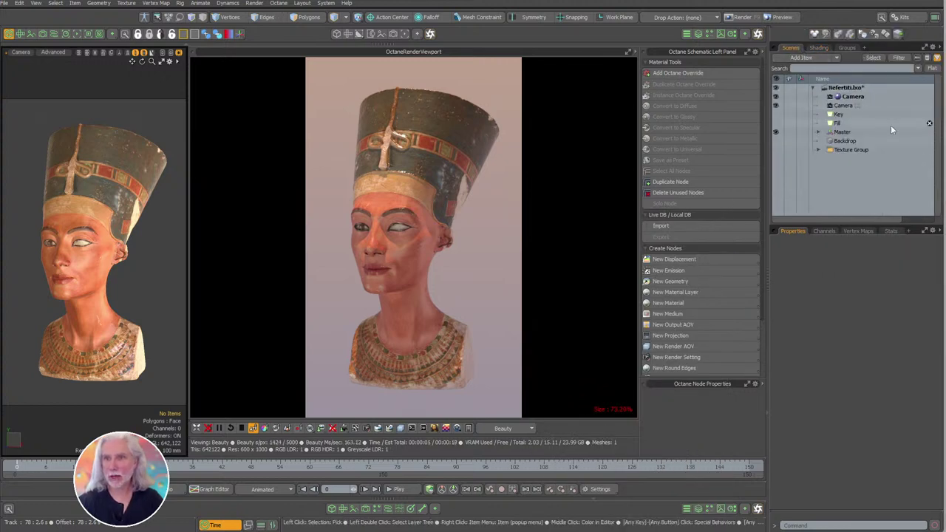
click(802, 58)
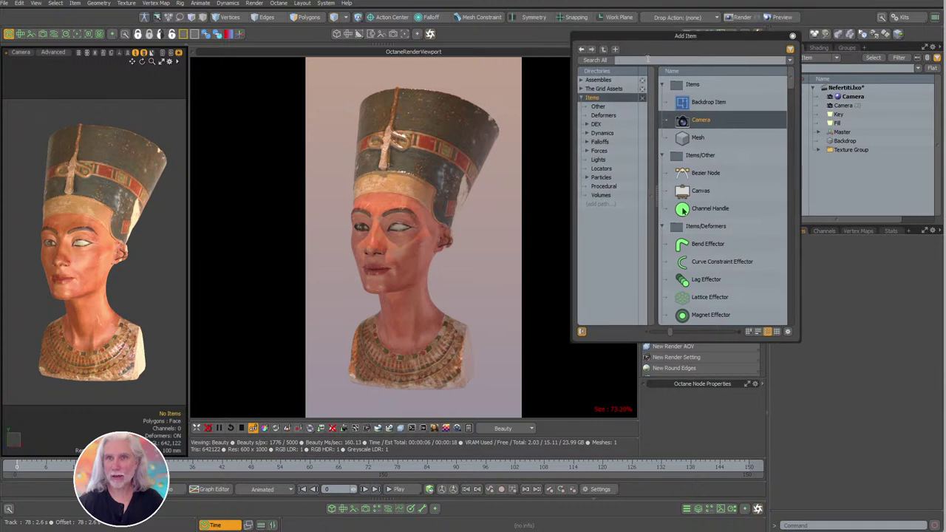
text(dire)
key(Return)
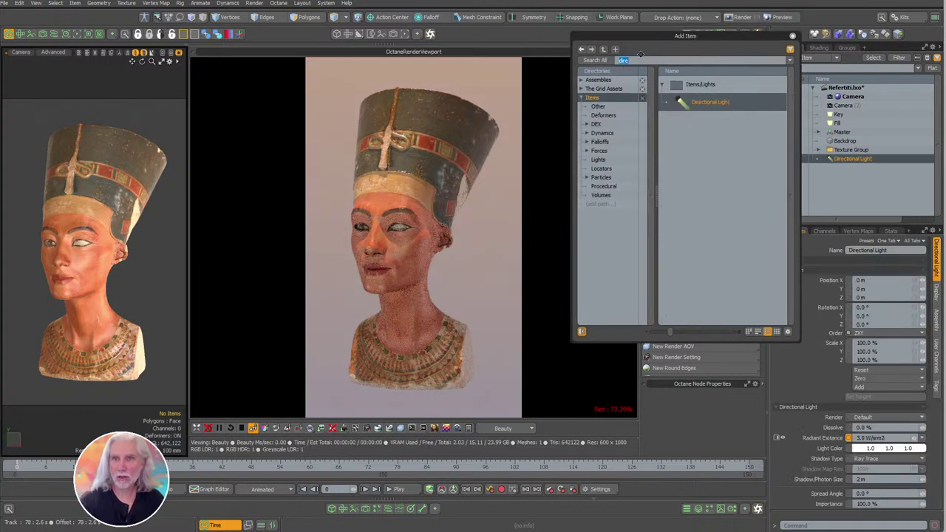
scroll(928, 406, down, 5)
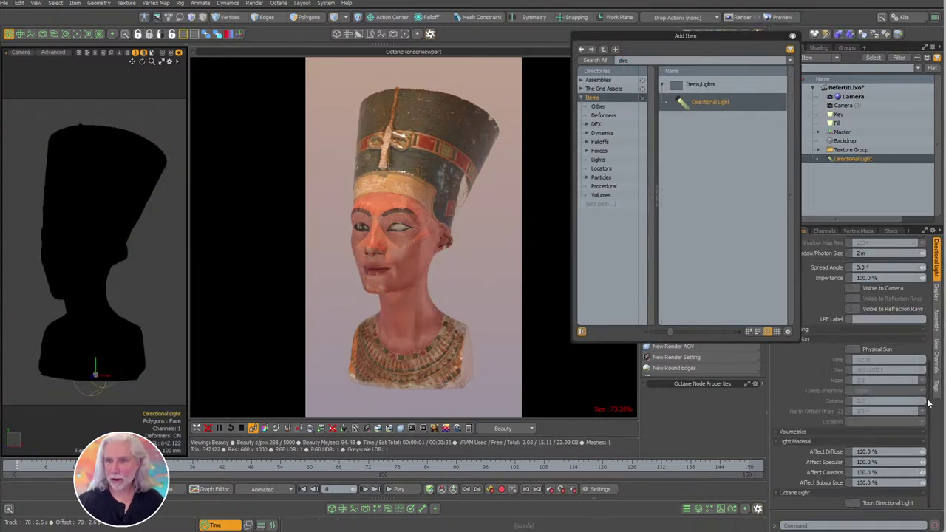
click(881, 352)
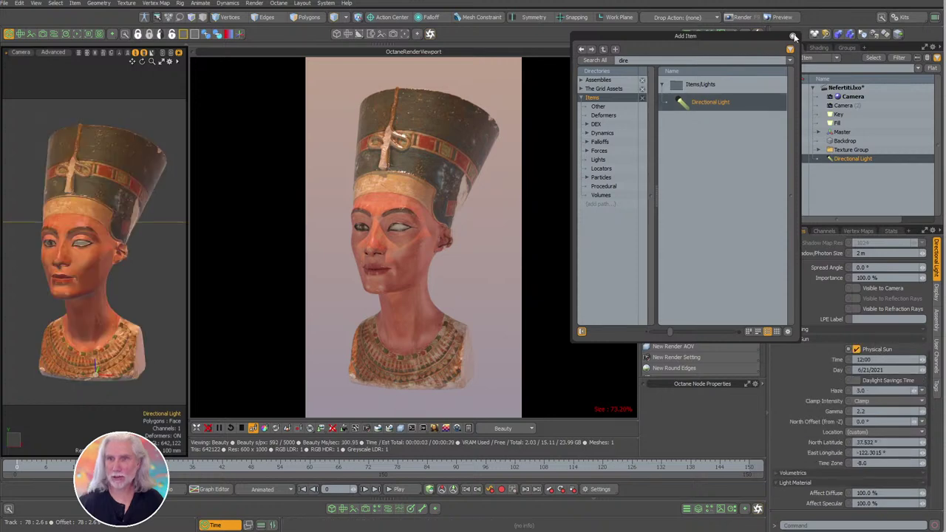
click(793, 36)
Show the lighting environment's Octane settings beside the render and set the directional light's Physical Sun time to 16:00.
click(377, 434)
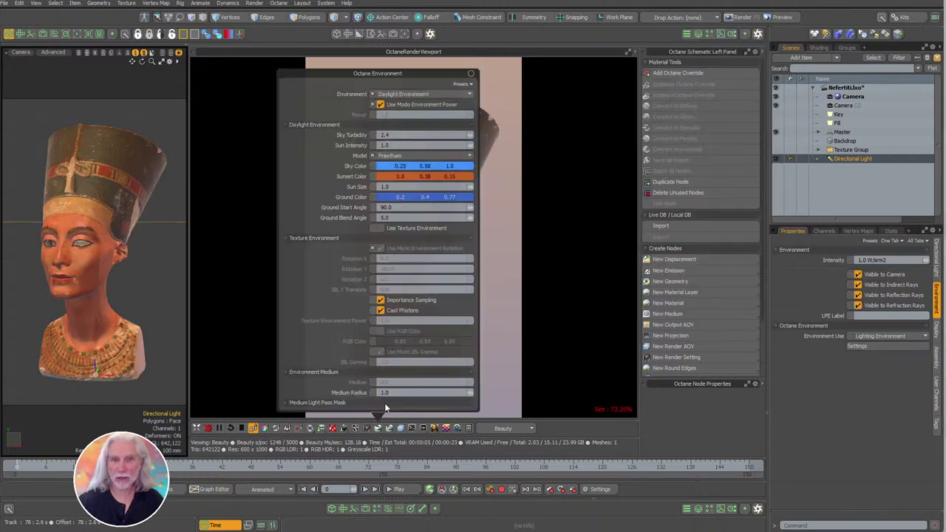
drag(414, 75, 195, 90)
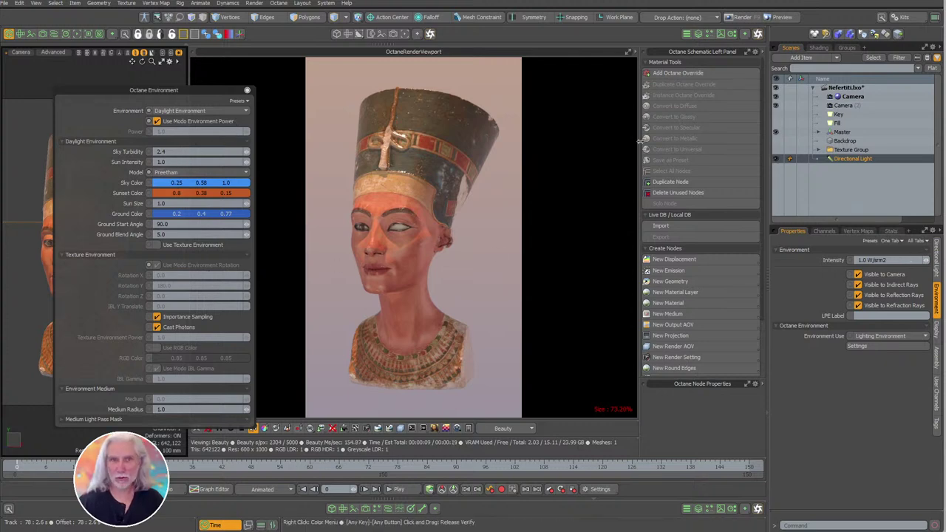
click(936, 258)
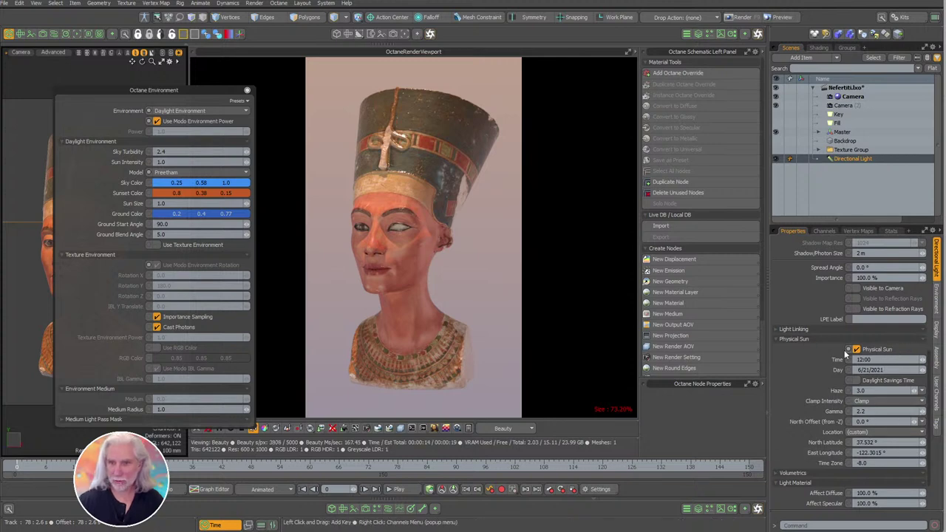
click(891, 358)
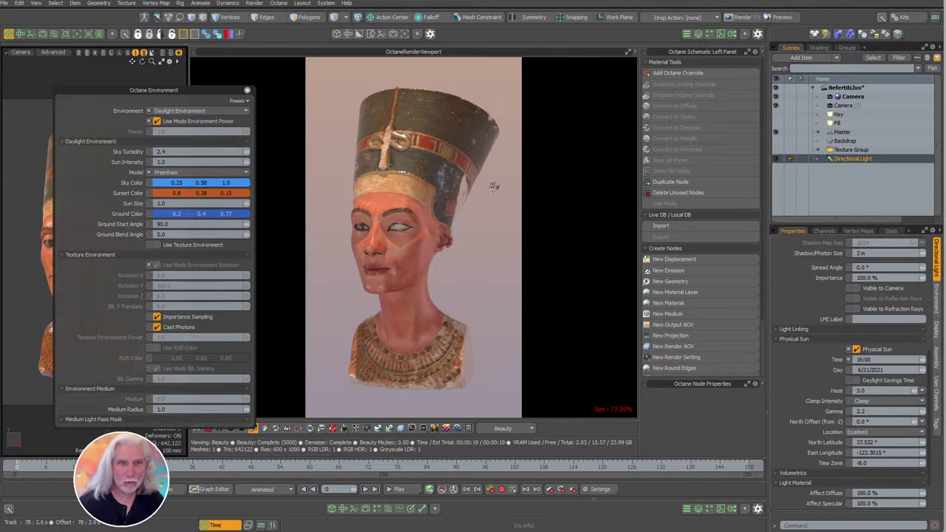
Assign the Directional Light as the Sun Light in the lighting environment's Environment Material.
click(819, 48)
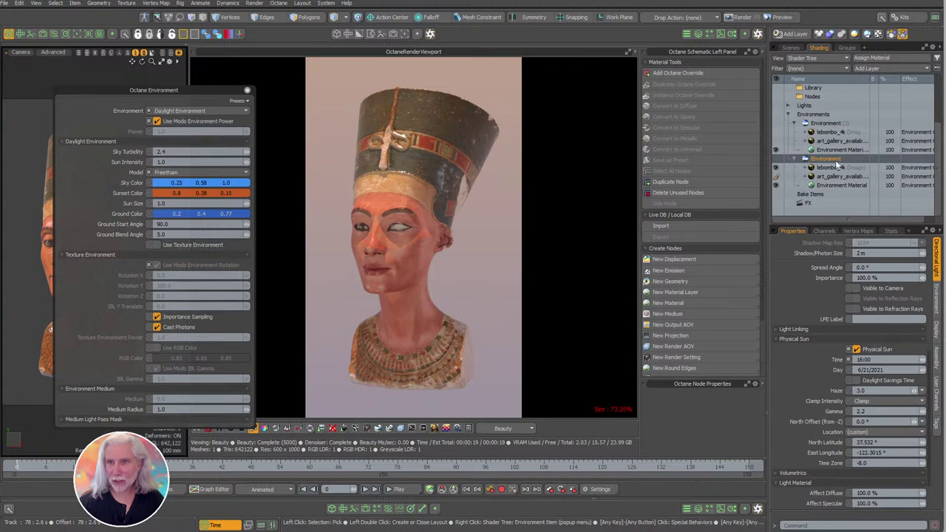
click(937, 303)
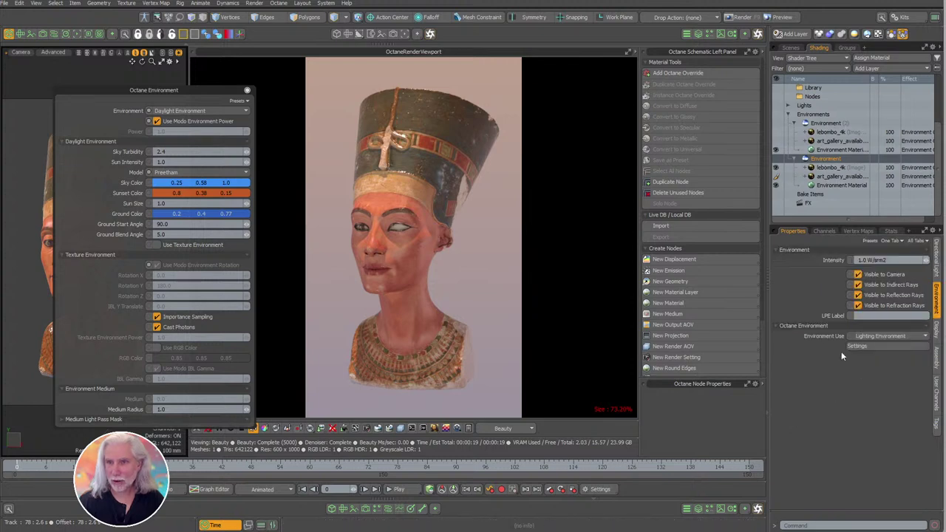
click(936, 269)
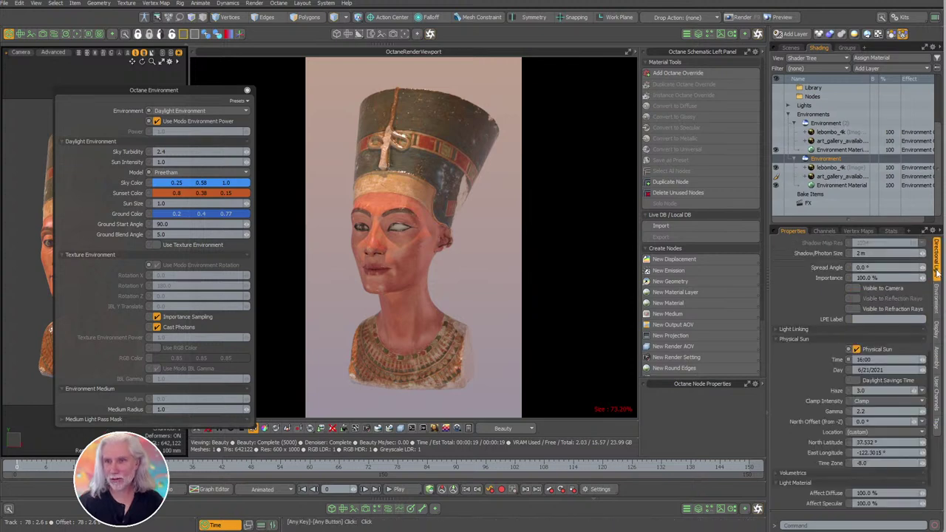
click(838, 185)
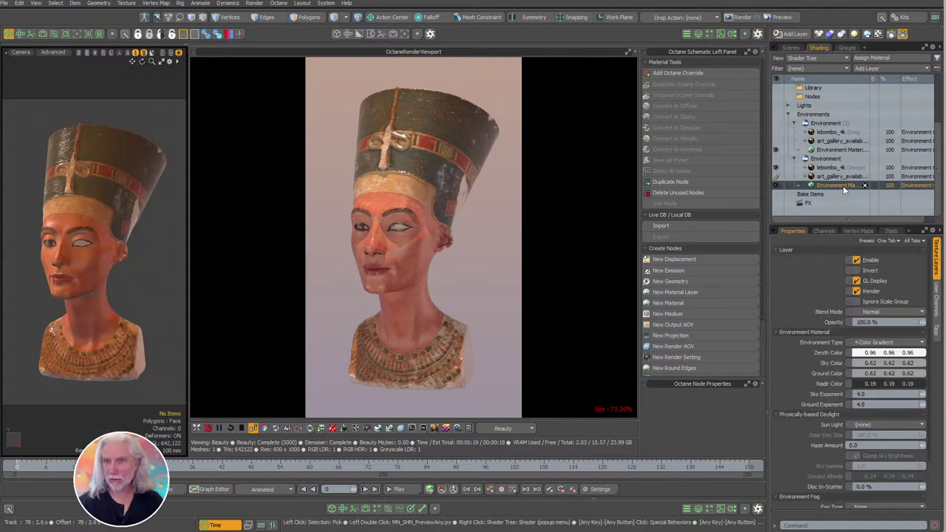
click(856, 425)
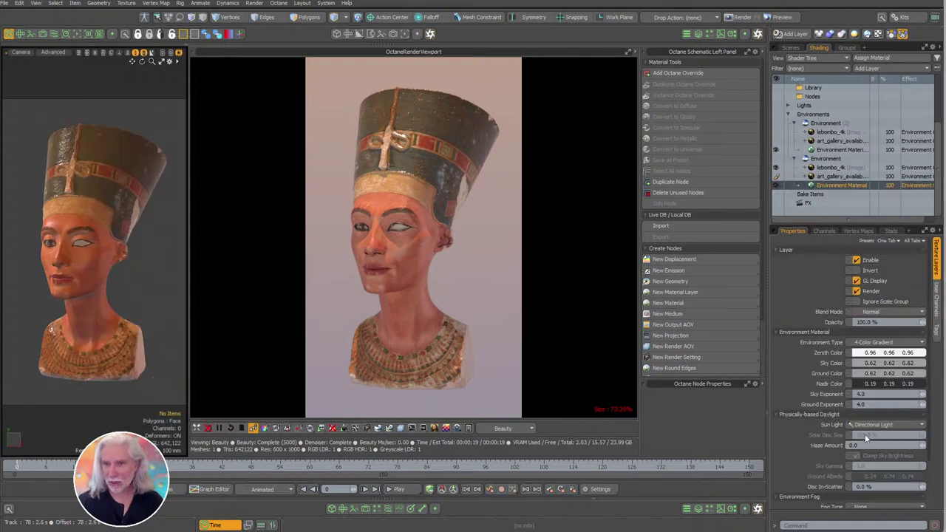
ctrl+click(829, 187)
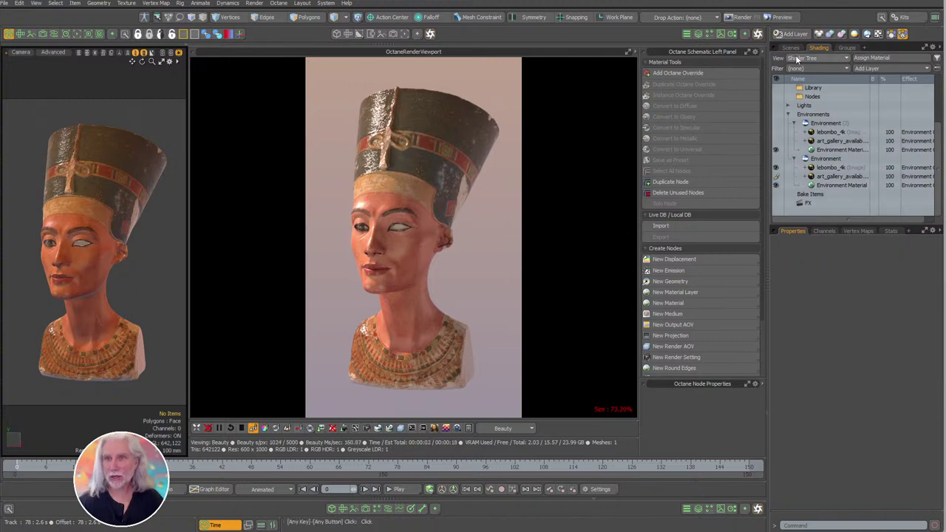
Set the directional light's Physical Sun time to 12:00 and its North Offset to about -17.2°.
click(790, 47)
click(850, 158)
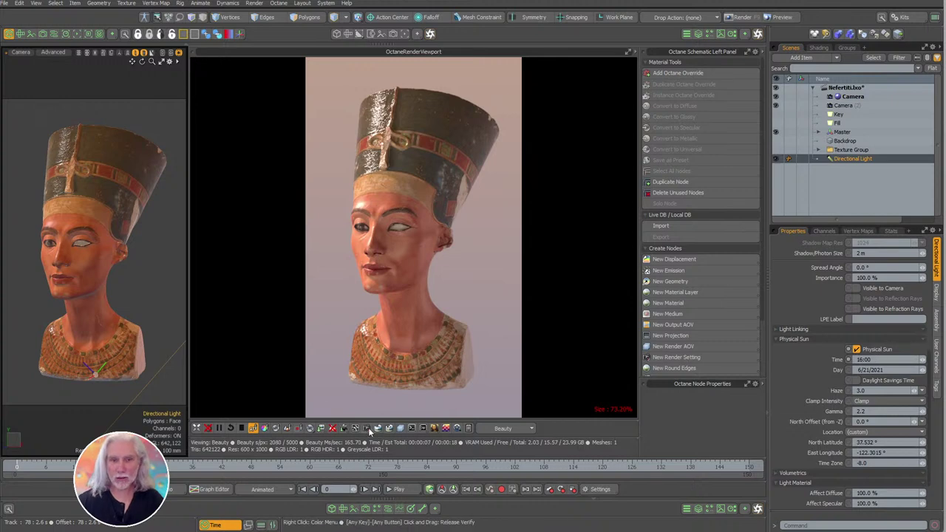
click(839, 360)
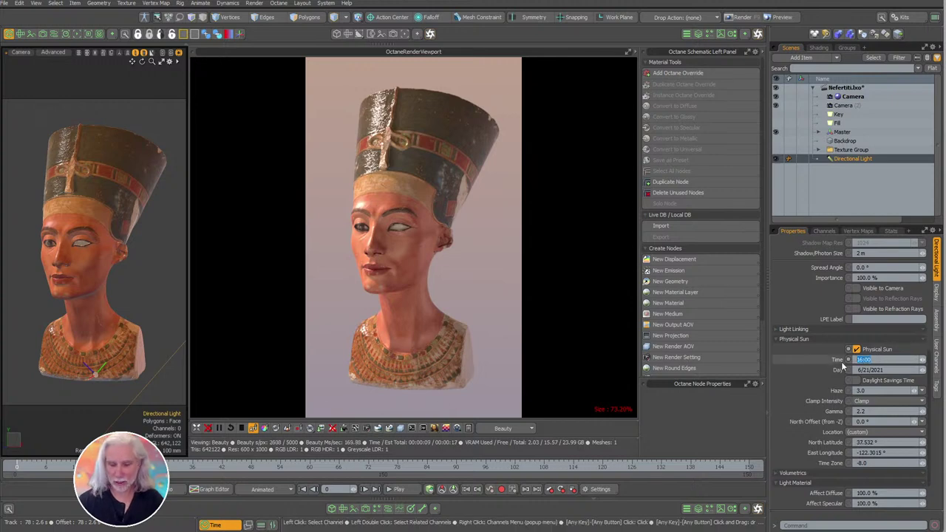
key(Return)
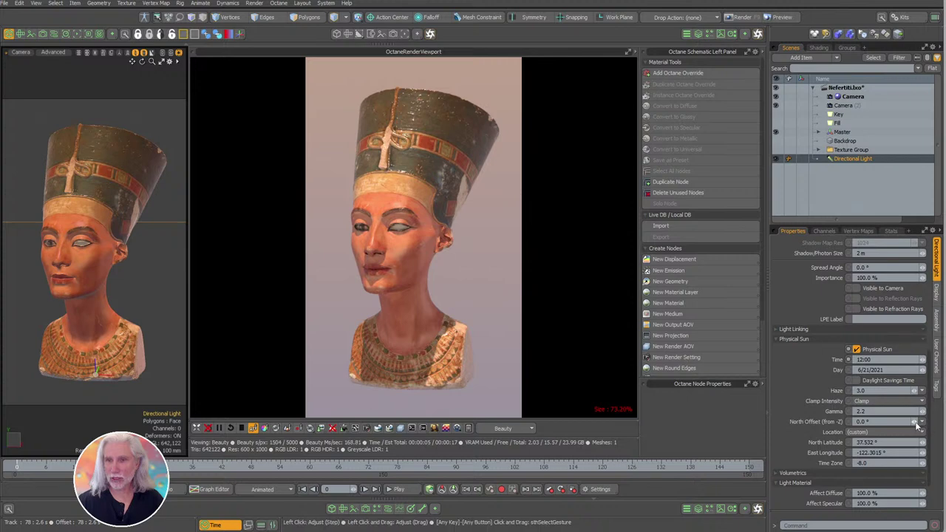
drag(914, 422, 671, 469)
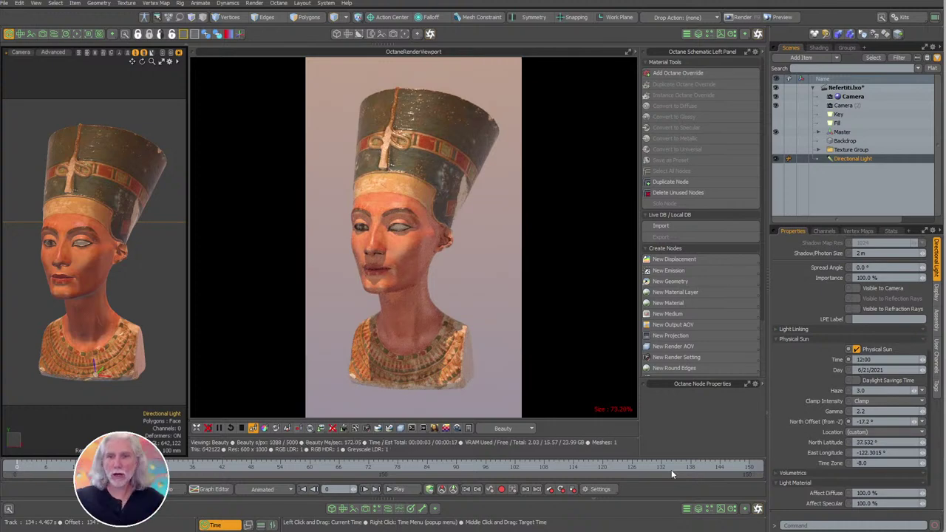
Glance at the Octane kernel settings and hide the directional light.
click(356, 428)
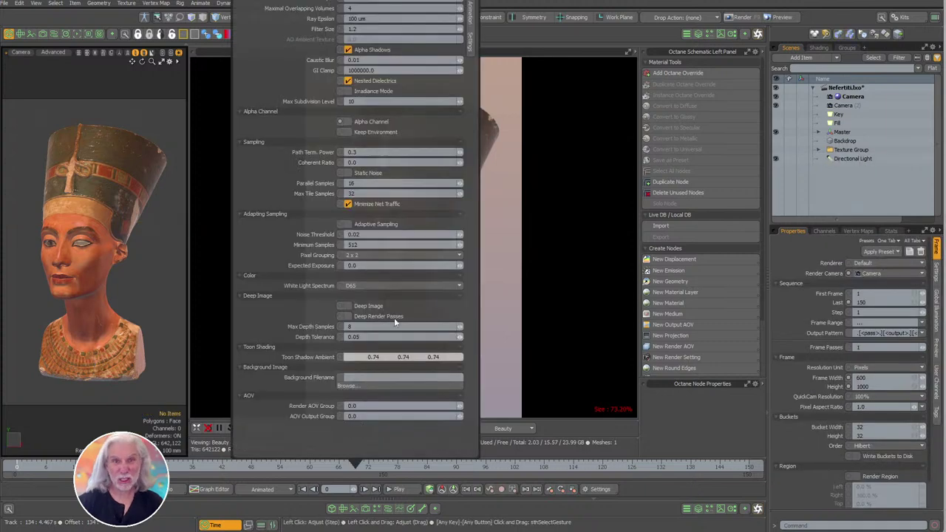
click(558, 74)
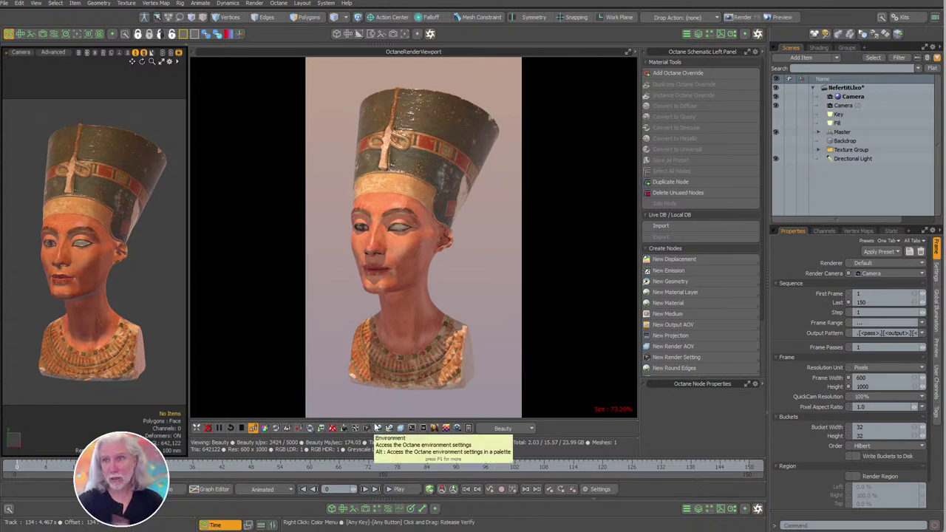
click(775, 158)
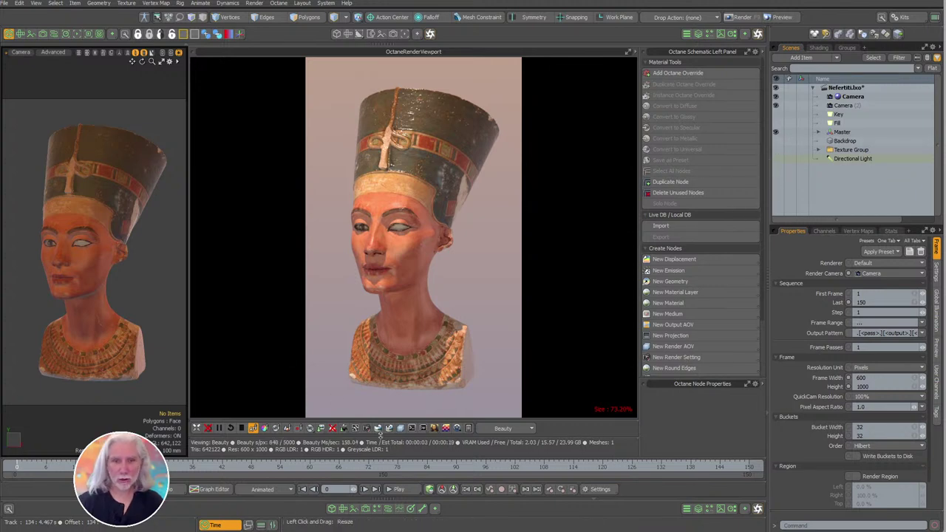
Check the Octane Environment settings of the visible environment.
click(820, 47)
click(834, 127)
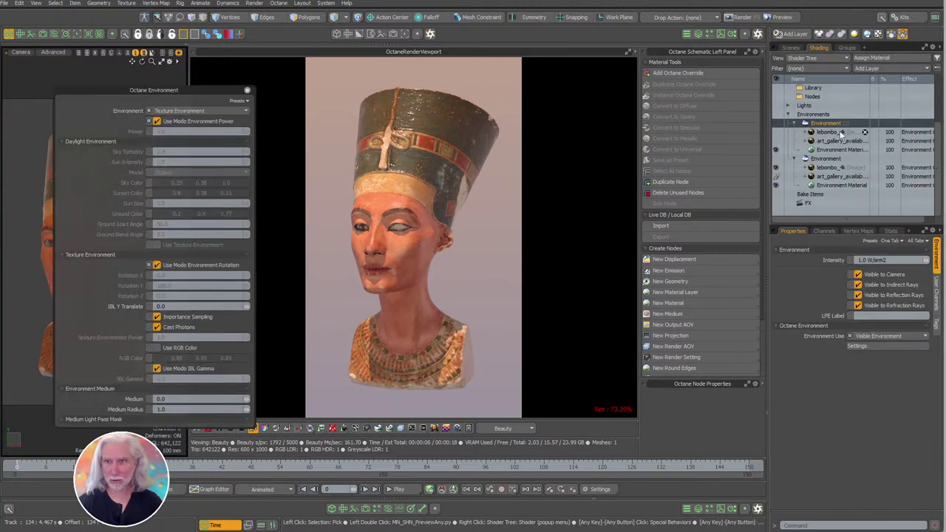
key(Delete)
click(517, 283)
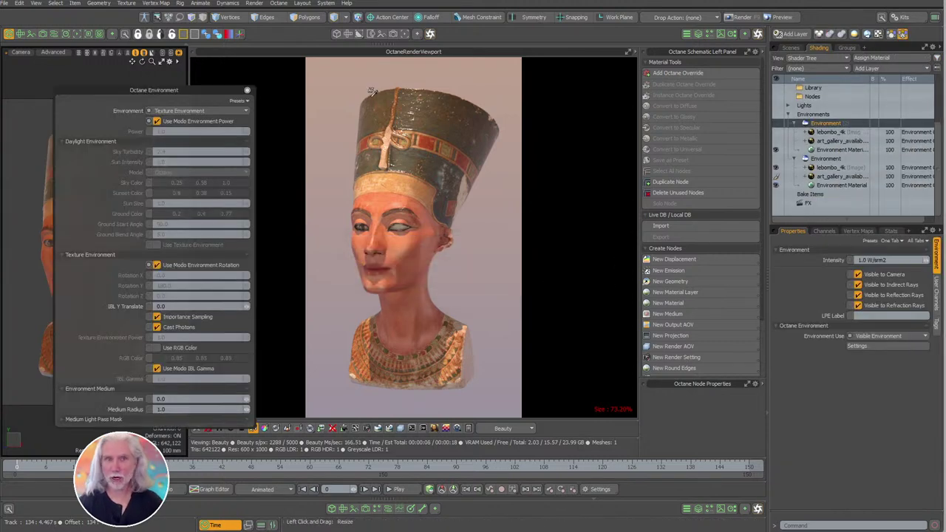
click(247, 90)
Make the Backdrop item visible and switch the lighting environment back to Texture Environment.
click(790, 47)
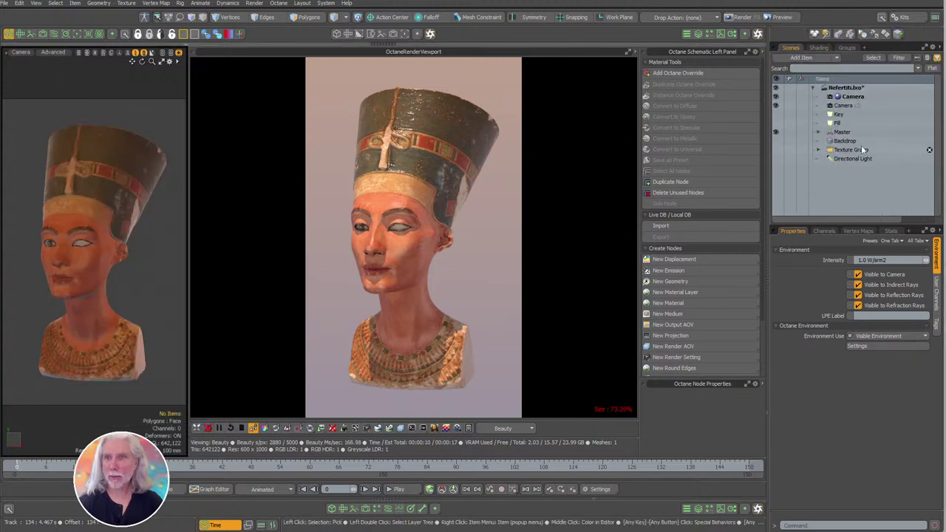
click(775, 140)
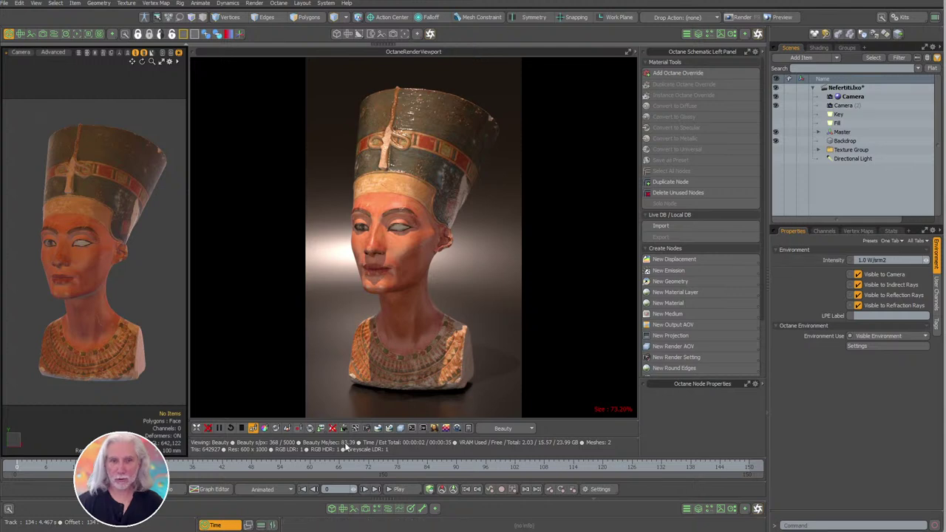
click(378, 428)
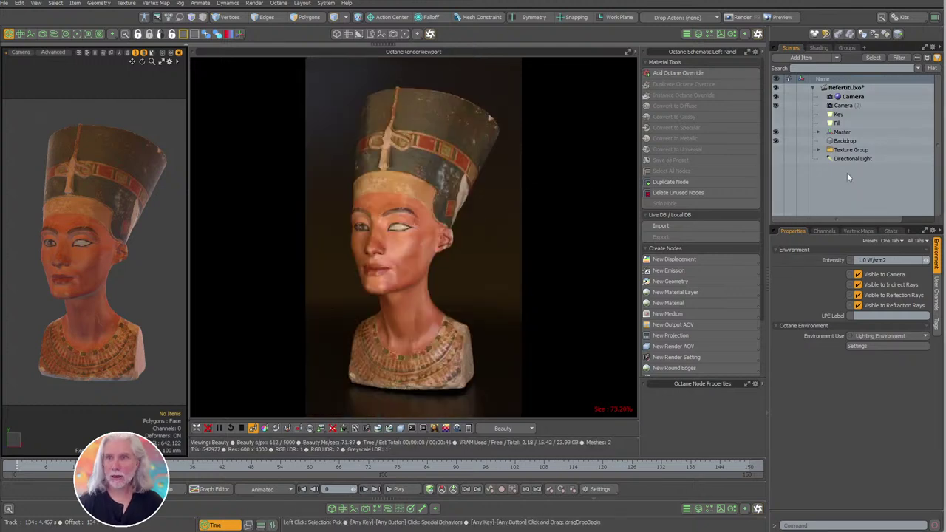
Hide the lebombo_4k image layer in the lighting environment.
click(817, 49)
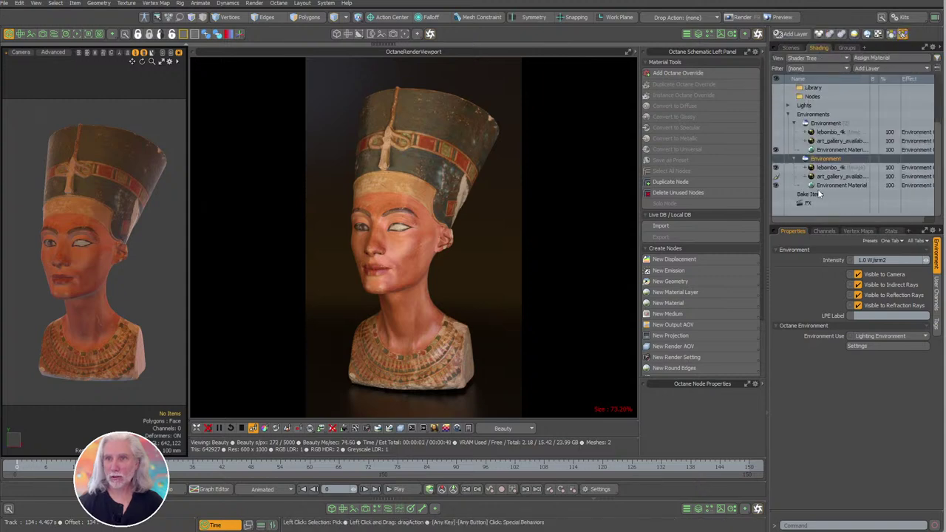
click(775, 167)
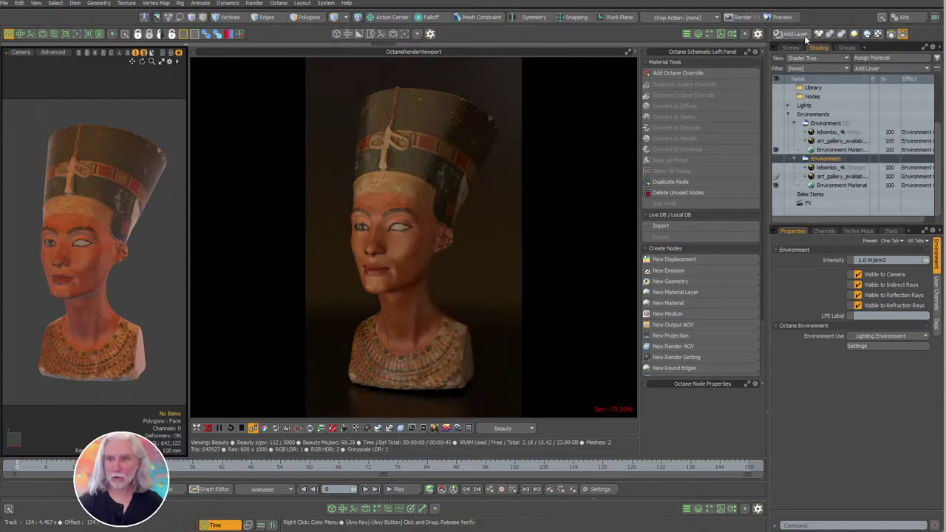
Make the Key and Fill lights visible in the scene's item list.
key(Escape)
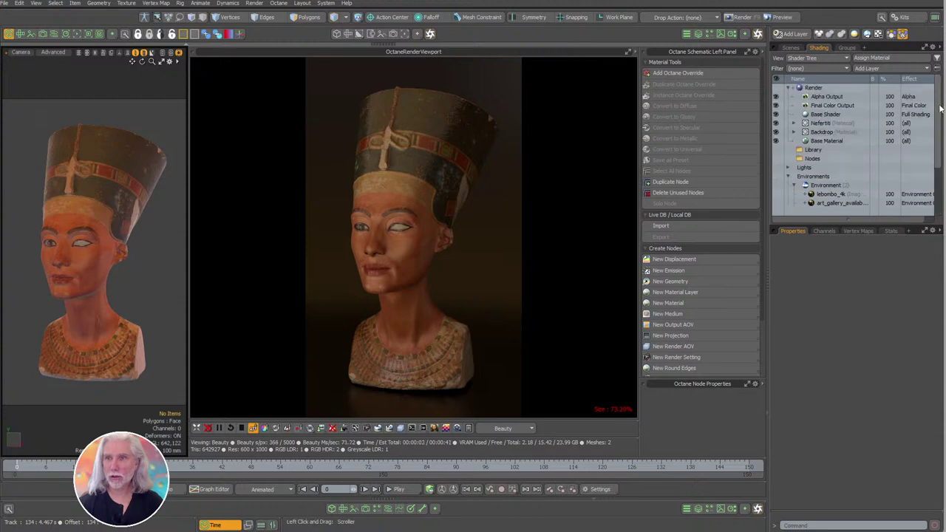
scroll(940, 110, up, 3)
click(791, 47)
click(775, 114)
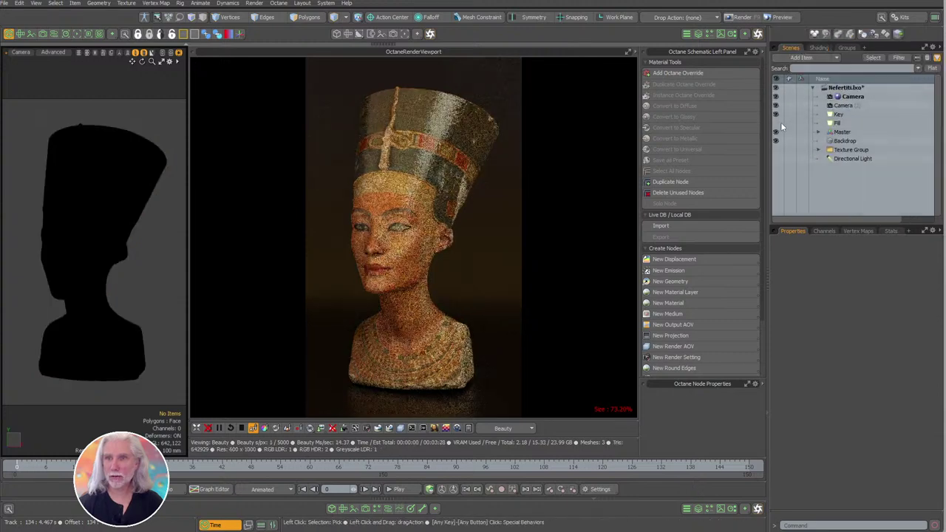
click(776, 122)
Rotate the Key area light around the scene origin to a Y rotation of about 82.6°, working in the perspective view.
key(period)
mouse_move(129, 232)
ctrl+alt+mouse_down()
mouse_move(123, 264)
mouse_move(84, 288)
ctrl+alt+mouse_up()
key(ctrl+2)
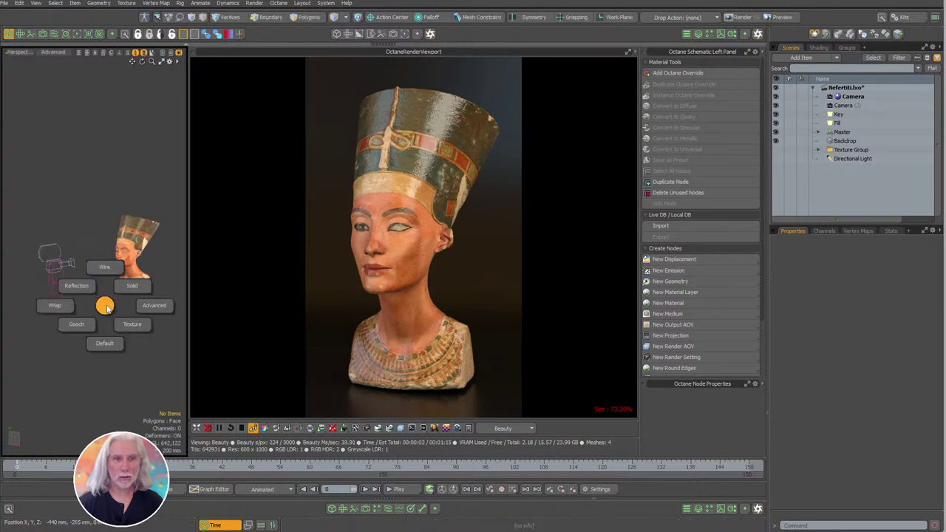
key(ctrl+3)
ctrl+alt+drag(106, 309, 53, 324)
mouse_move(137, 306)
alt+shift+mouse_down()
mouse_move(107, 304)
mouse_move(126, 317)
mouse_move(133, 308)
alt+shift+mouse_up()
click(133, 306)
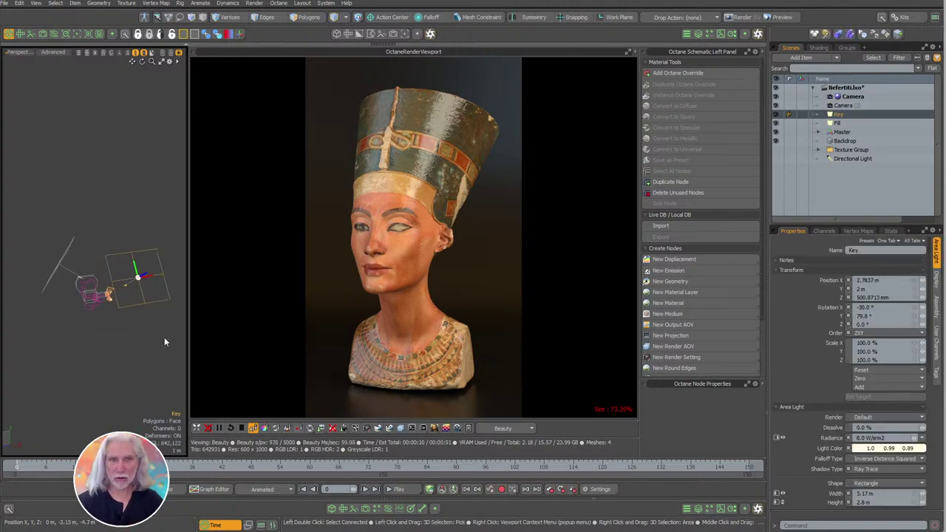
mouse_move(164, 337)
alt+mouse_down()
mouse_move(102, 354)
mouse_move(113, 392)
mouse_move(112, 336)
mouse_move(52, 337)
mouse_move(52, 349)
mouse_move(70, 354)
mouse_move(115, 348)
alt+mouse_up()
key(e)
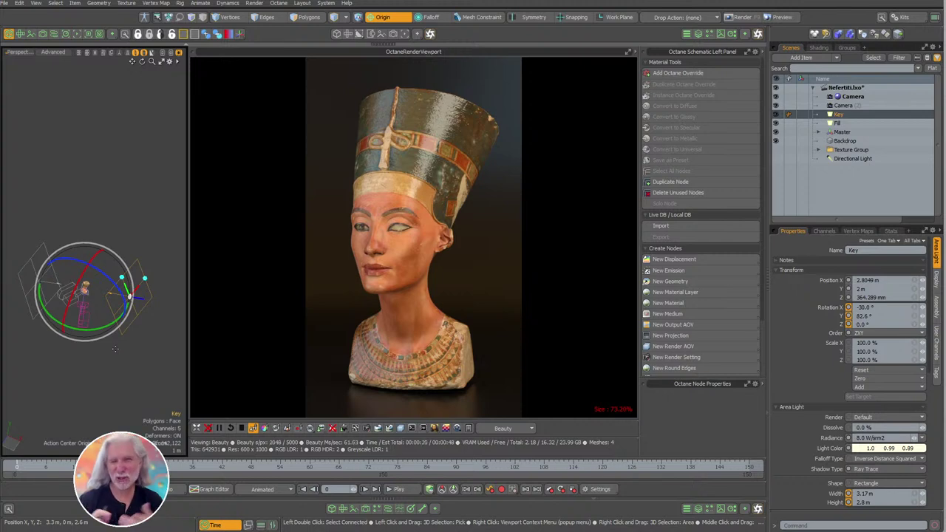
Change the Directional Light's type to Spot Light and review its Octane Light options.
click(861, 157)
right_click(833, 159)
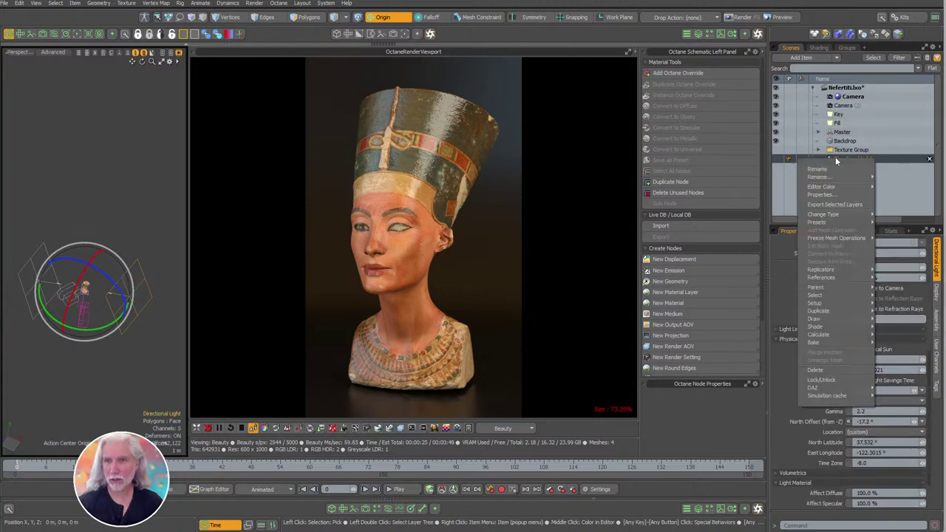
mouse_move(837, 215)
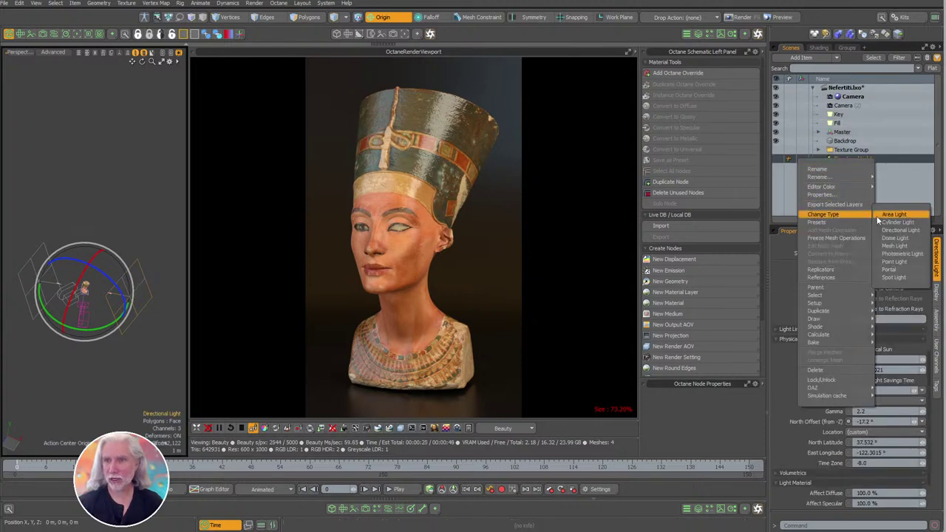
click(893, 277)
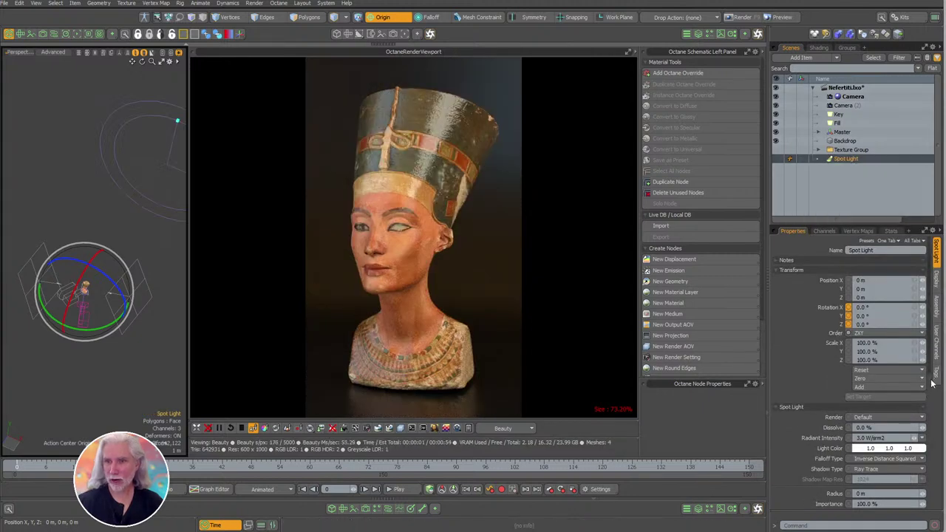
scroll(929, 389, down, 5)
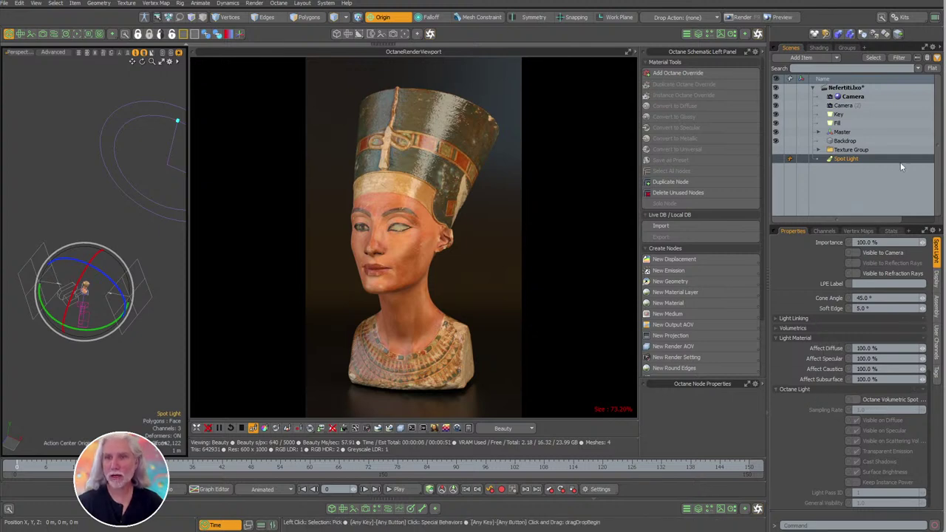
Enable Octane Quad Light on both the Fill and Key area lights.
click(842, 122)
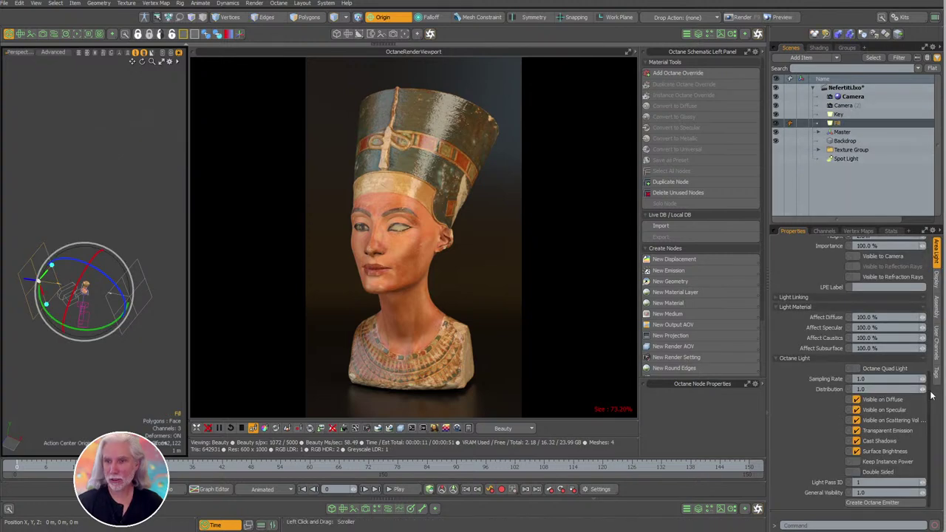
scroll(923, 396, down, 5)
click(890, 370)
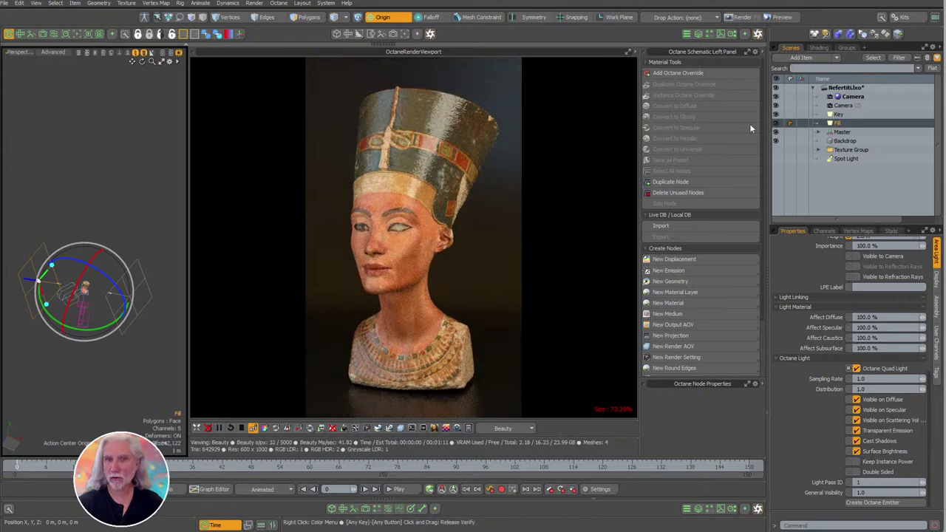
click(838, 115)
click(896, 367)
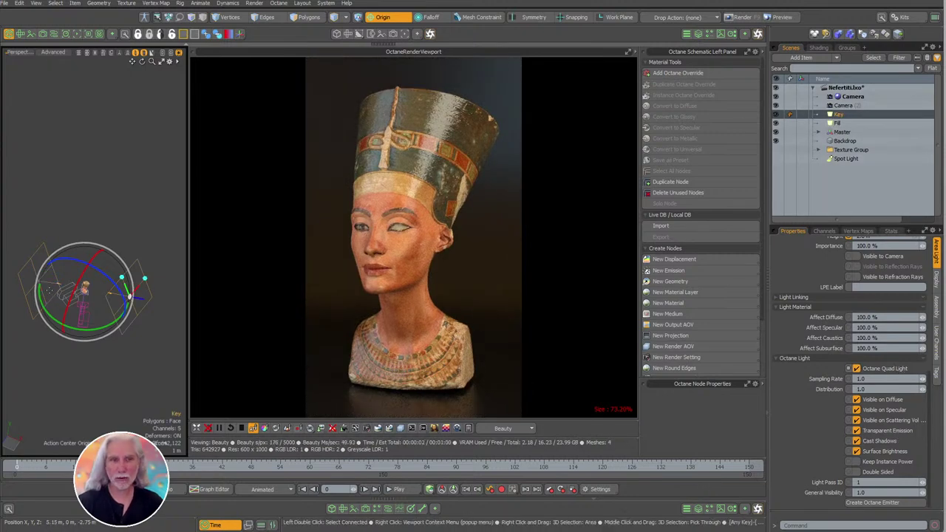
Rotate the Fill light around the scene origin to a Y rotation of about -30.5°, keeping the bust at the centre.
key(q)
click(36, 317)
alt+drag(36, 318, 135, 293)
key(e)
alt+drag(129, 338, 0, 307)
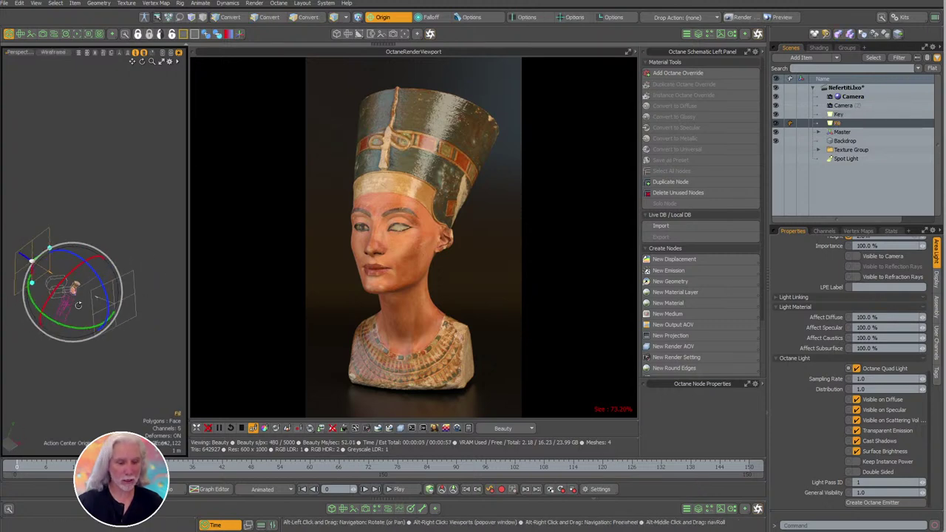
key(y)
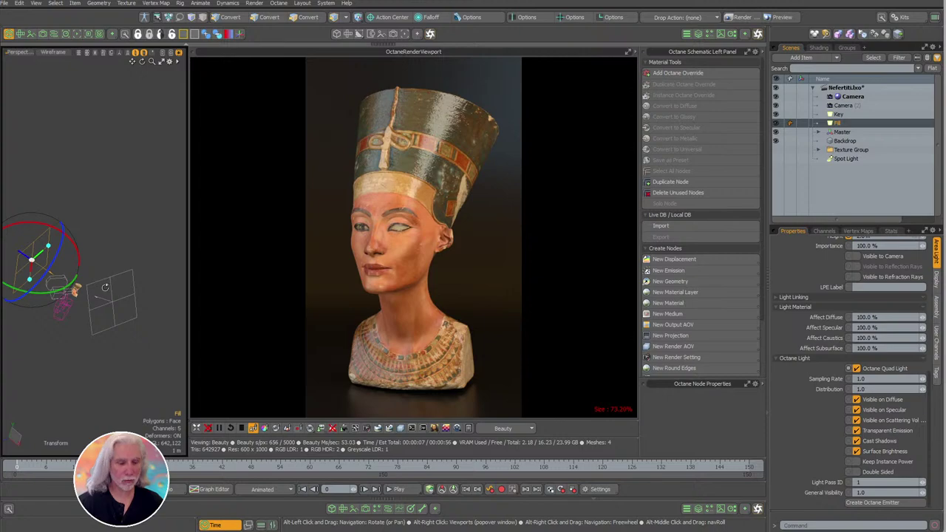
key(alt+o)
alt+drag(110, 343, 122, 350)
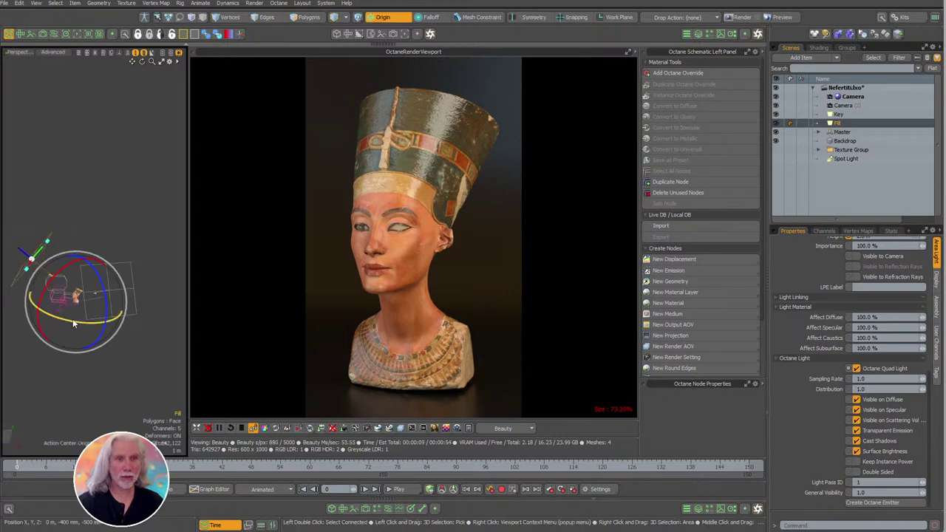
mouse_move(73, 321)
mouse_down()
mouse_move(143, 321)
mouse_move(39, 321)
mouse_move(118, 320)
mouse_move(84, 321)
mouse_up()
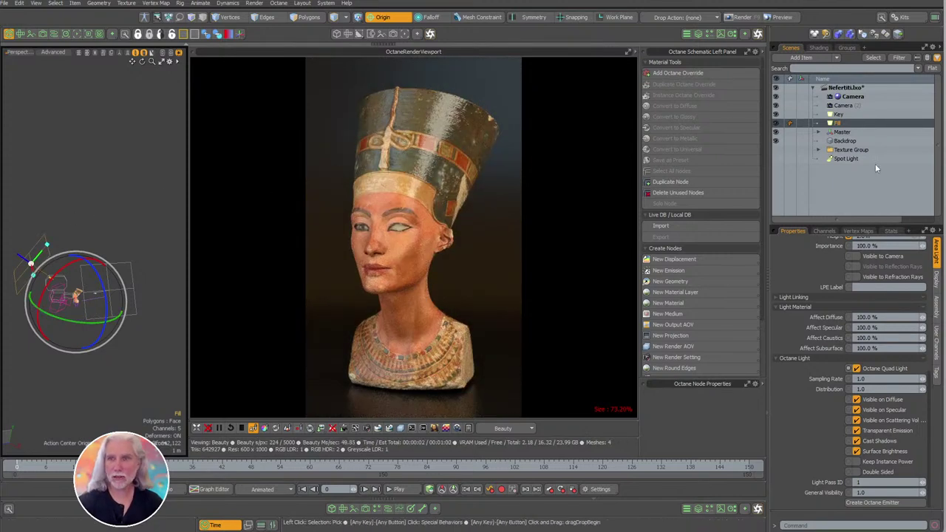
key(q)
key(c)
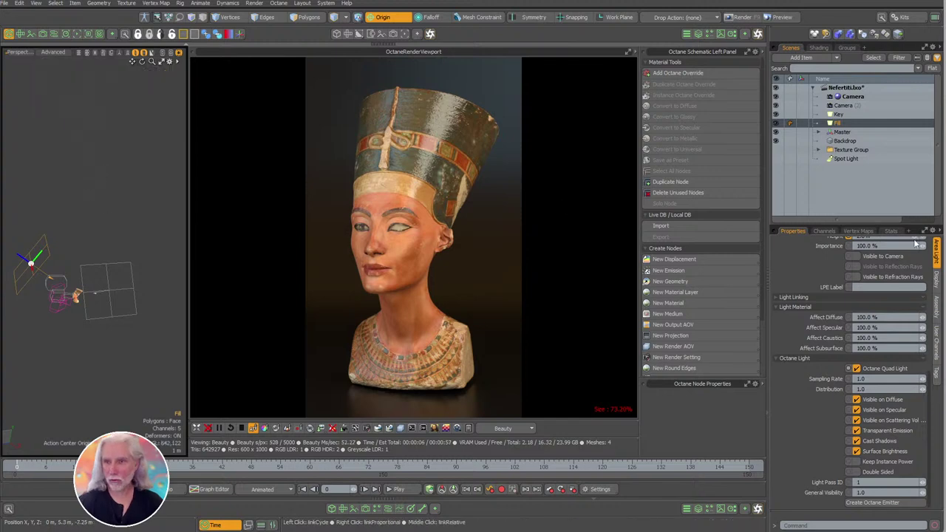
Raise the Fill light's intensity to about 10.4 W/srm2 interactively with channel haul.
scroll(929, 260, up, 5)
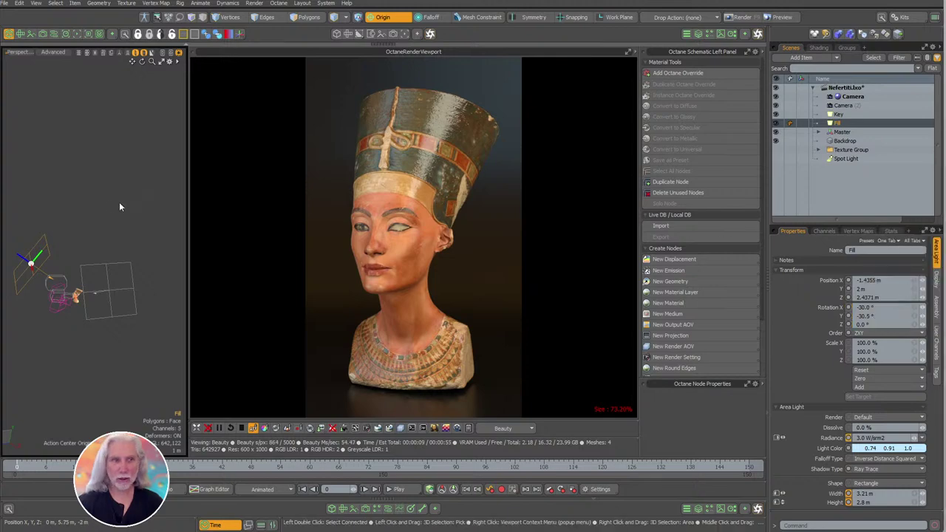
key(h)
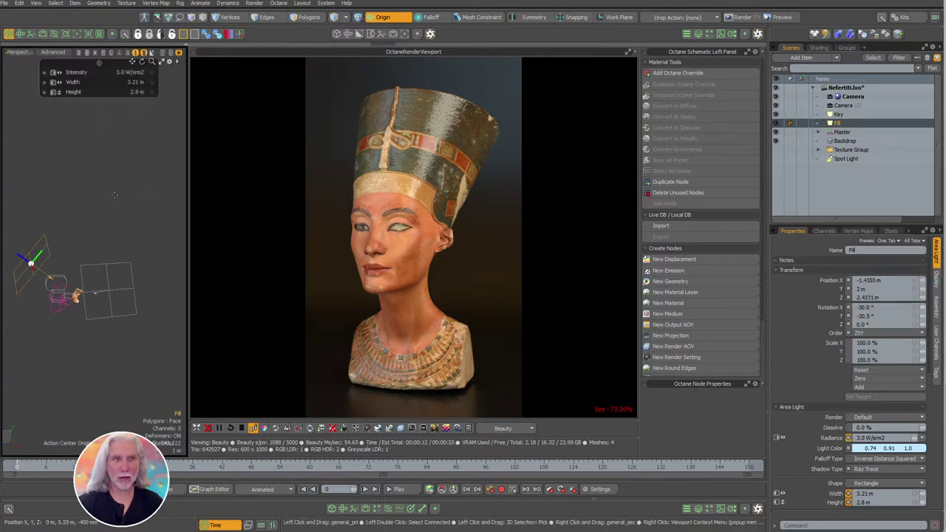
mouse_move(114, 195)
mouse_down()
mouse_move(158, 195)
mouse_move(116, 195)
mouse_move(125, 195)
mouse_up()
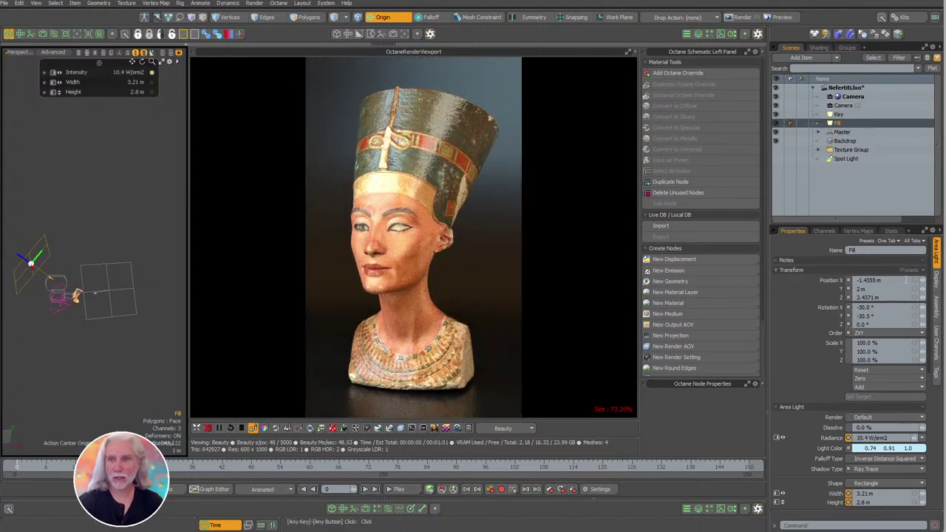
Change the Fill light's colour to a saturated pinkish red, RGB 1.0, 0.0, 0.33.
click(858, 448)
drag(668, 396, 676, 395)
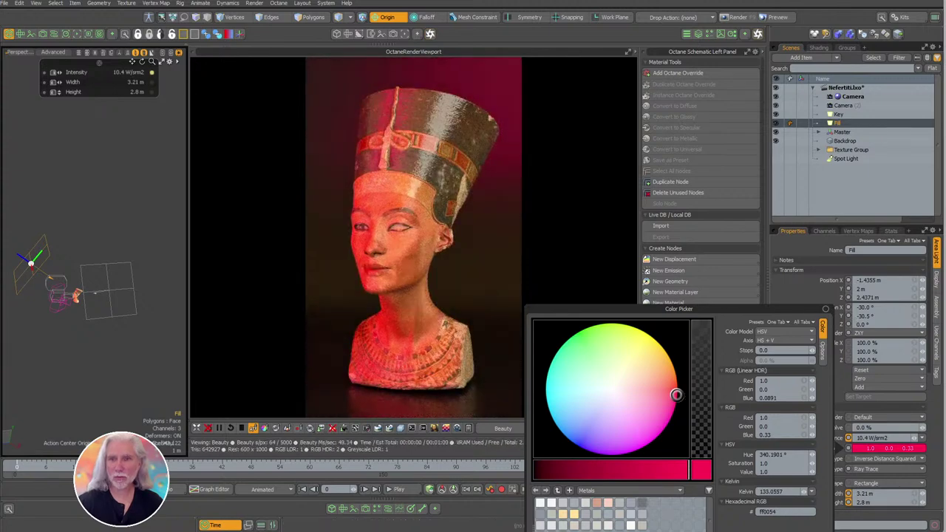
click(824, 309)
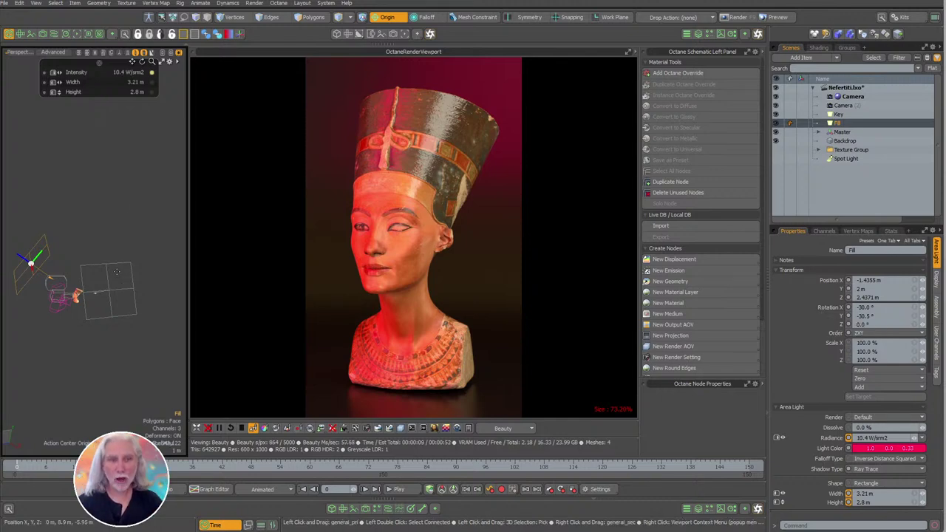
scroll(121, 204, down, 2)
alt+drag(87, 251, 93, 249)
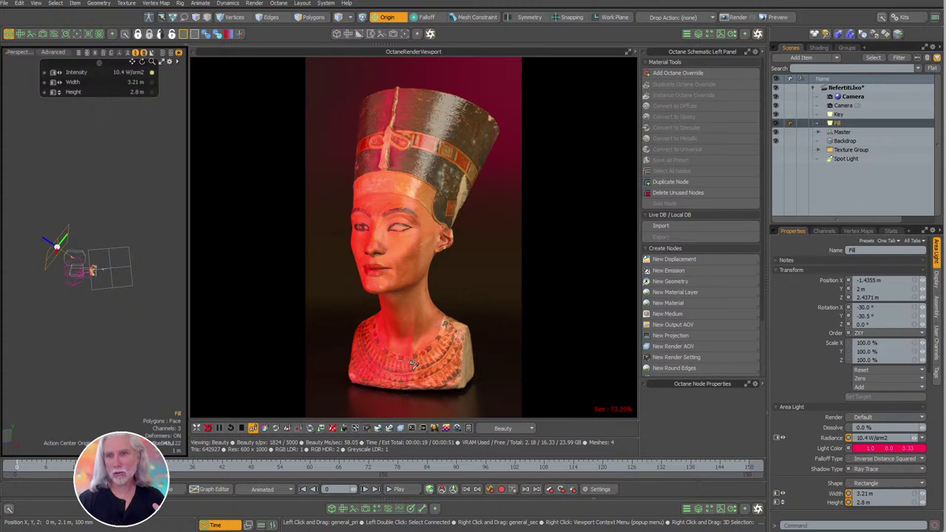
Show the preset browser and open the Grey Scale Gorilla folder within the HDR images.
click(719, 34)
click(732, 34)
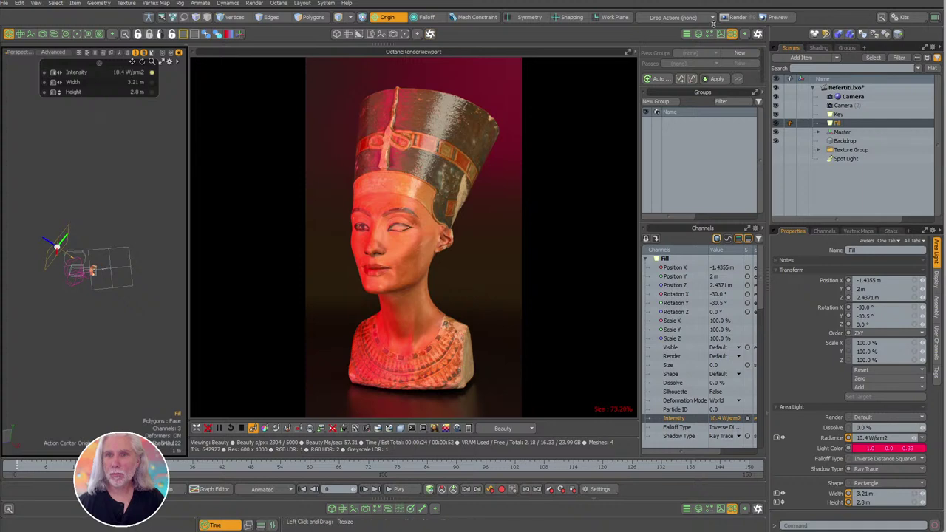
click(707, 33)
click(704, 55)
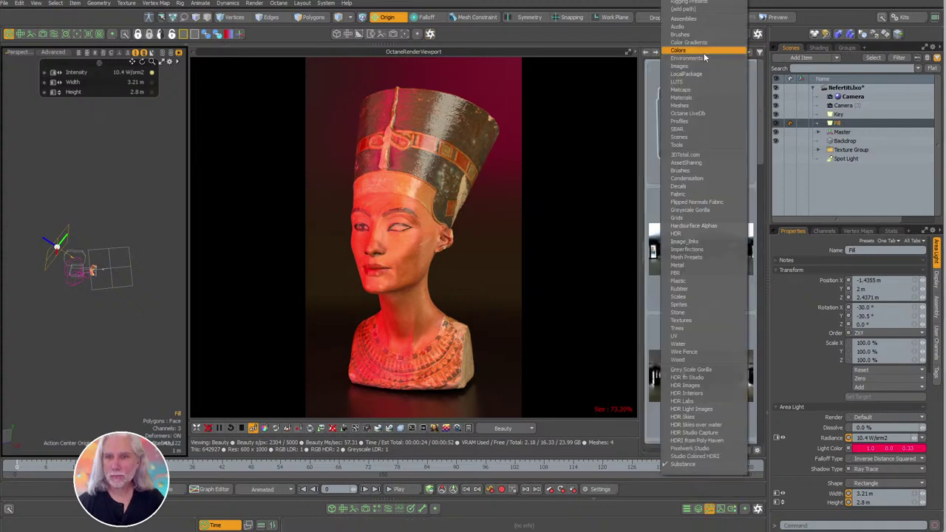
click(713, 238)
drag(761, 97, 748, 81)
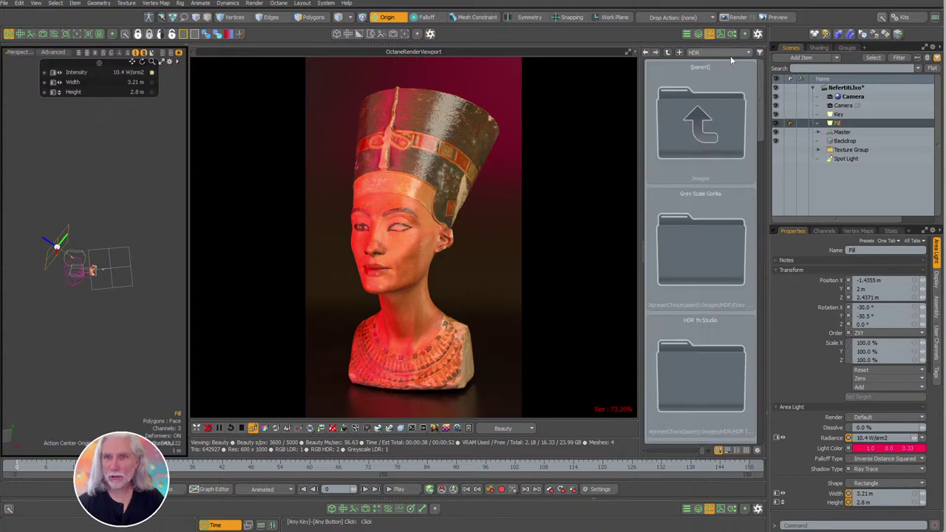
double_click(696, 248)
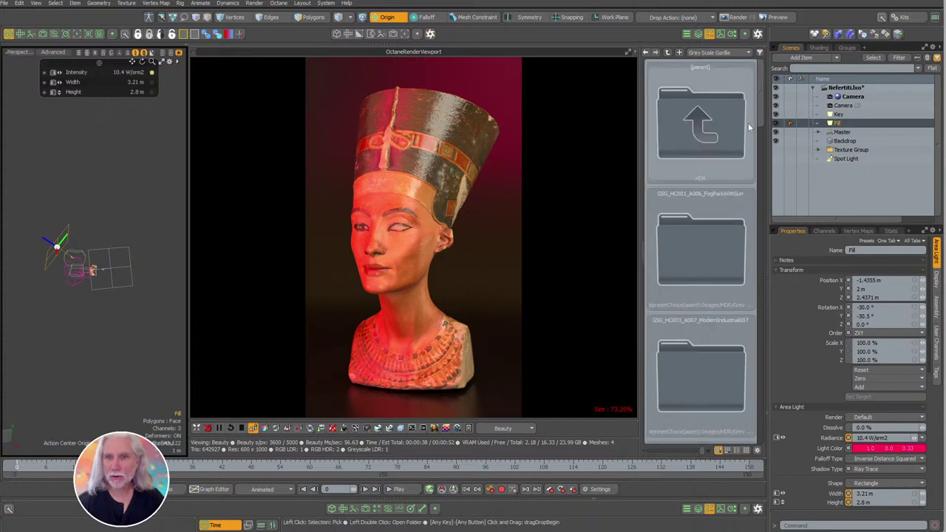
Examine the gradient ball and gradient blob maps in the HDR Light Image Maps folder.
drag(760, 117, 745, 414)
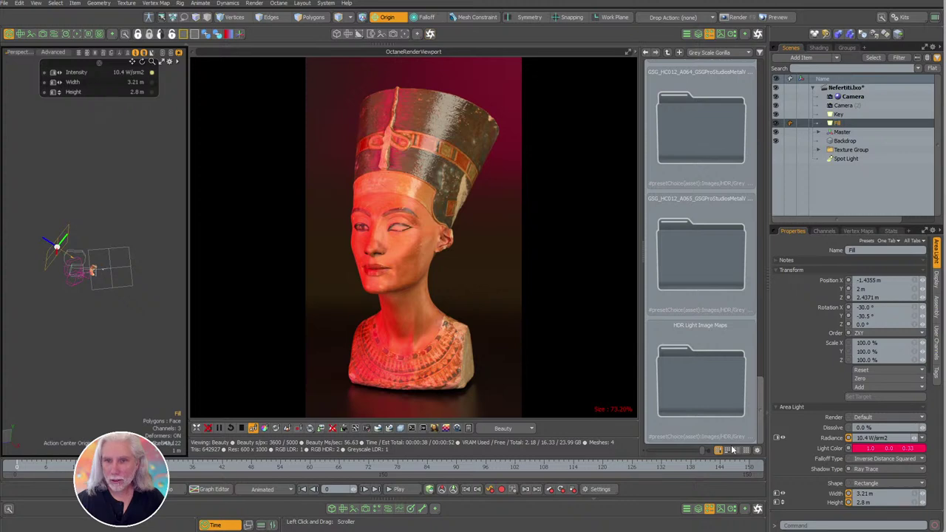
click(698, 388)
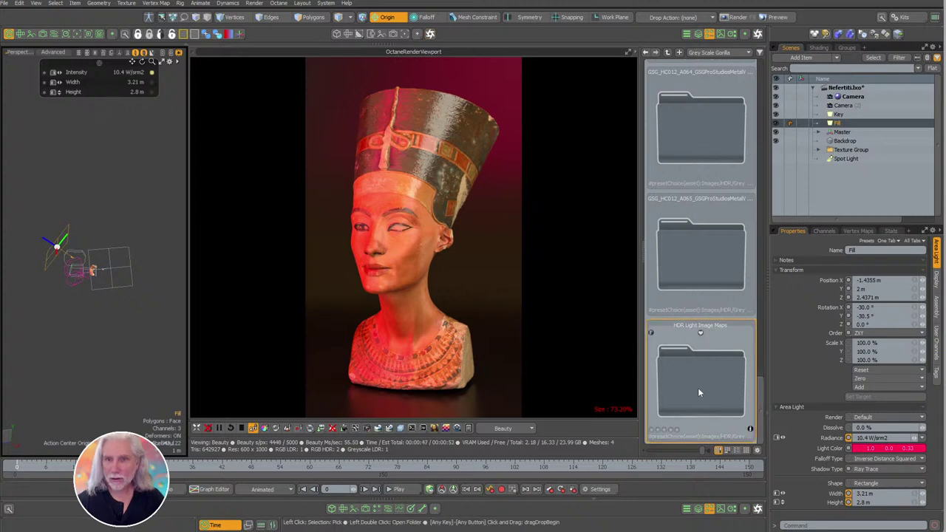
double_click(693, 378)
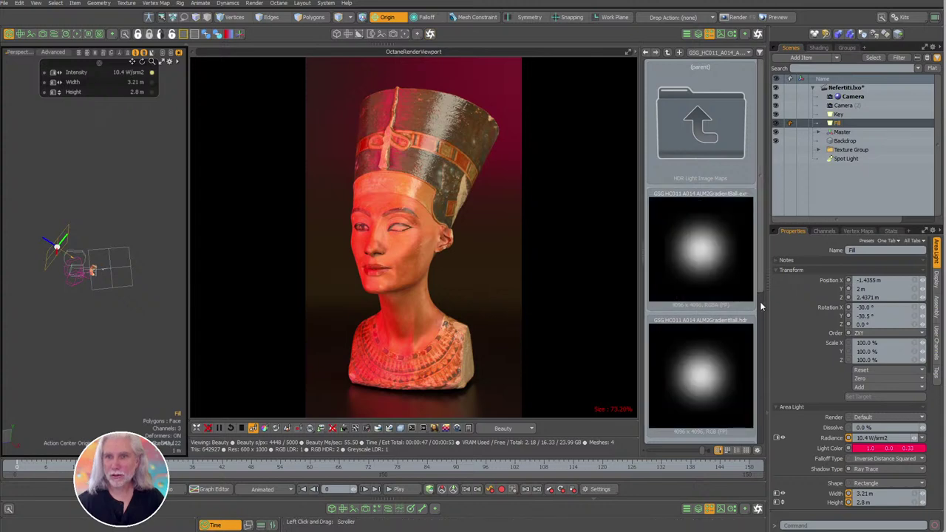
click(760, 305)
drag(760, 304, 756, 152)
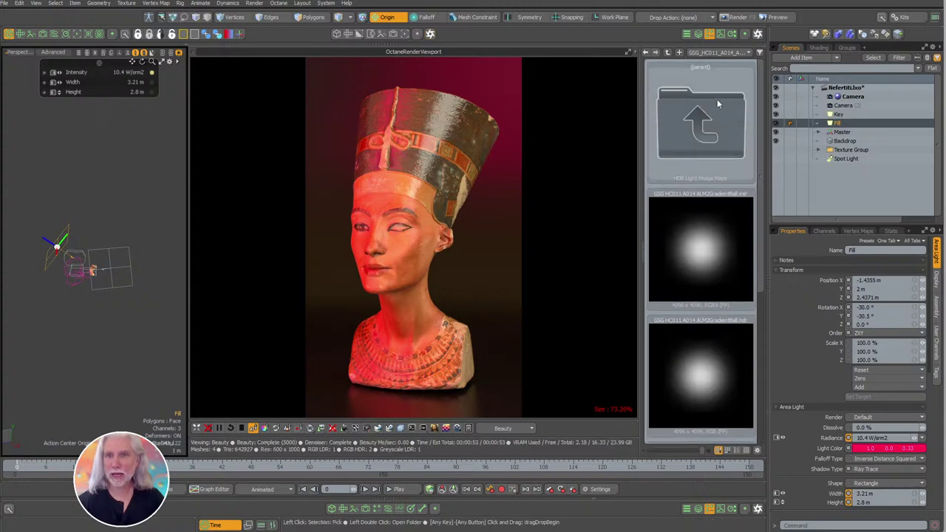
click(646, 53)
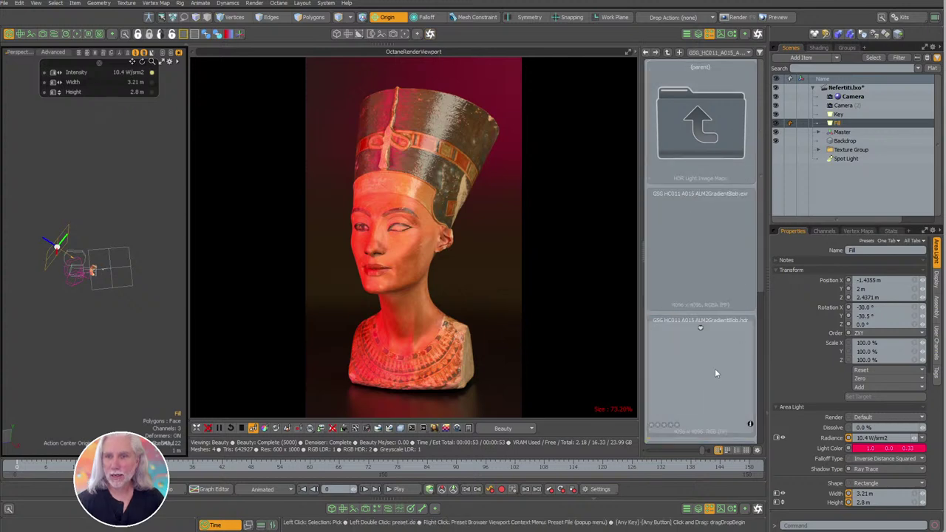
scroll(761, 302, down, 2)
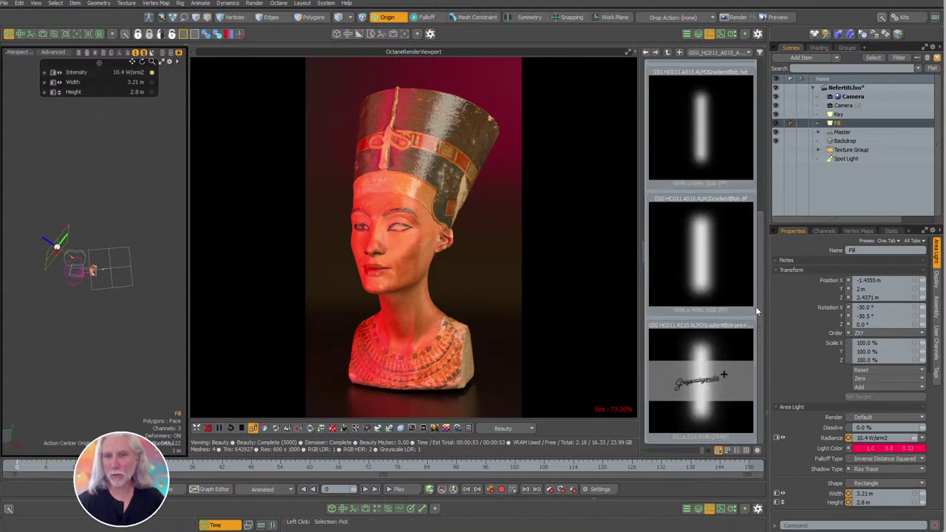
Close the preset browser and deselect the Fill light.
click(720, 34)
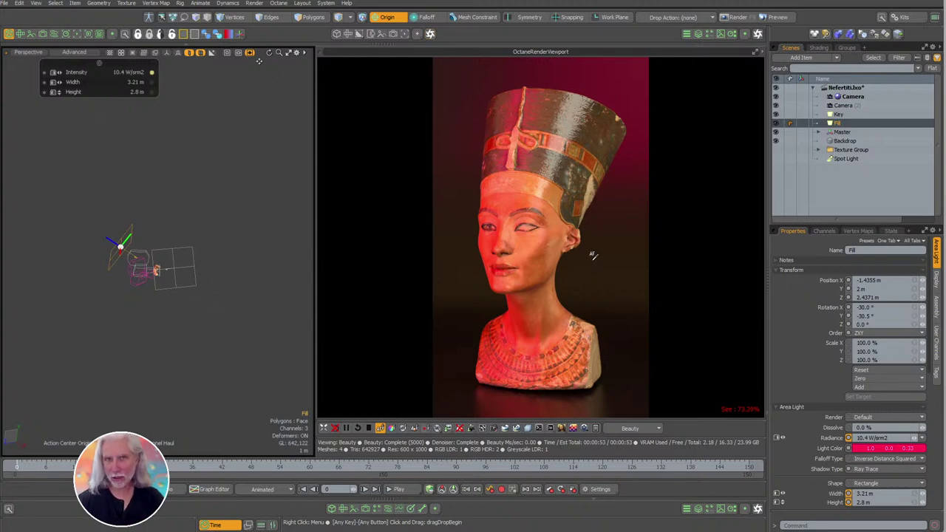
click(204, 199)
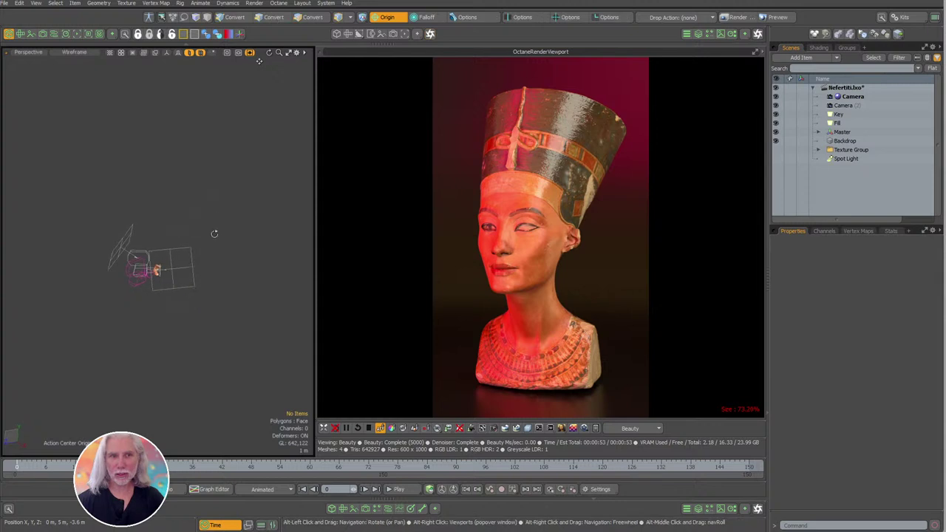
Switch to the Notepad notes and review the finished topics and the remaining Save Image and Render Animation items, and return to Modo.
alt+shift+drag(167, 237, 234, 204)
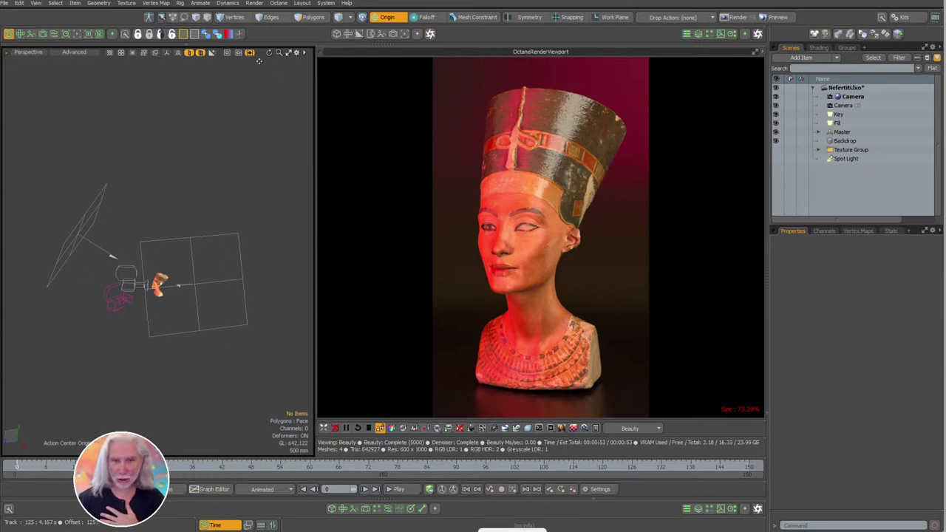
key(alt+Tab)
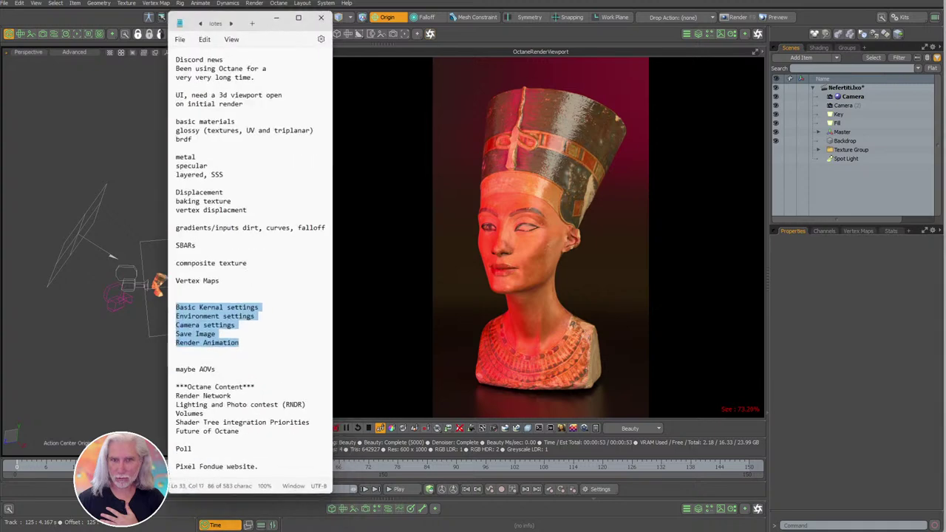
drag(251, 342, 168, 339)
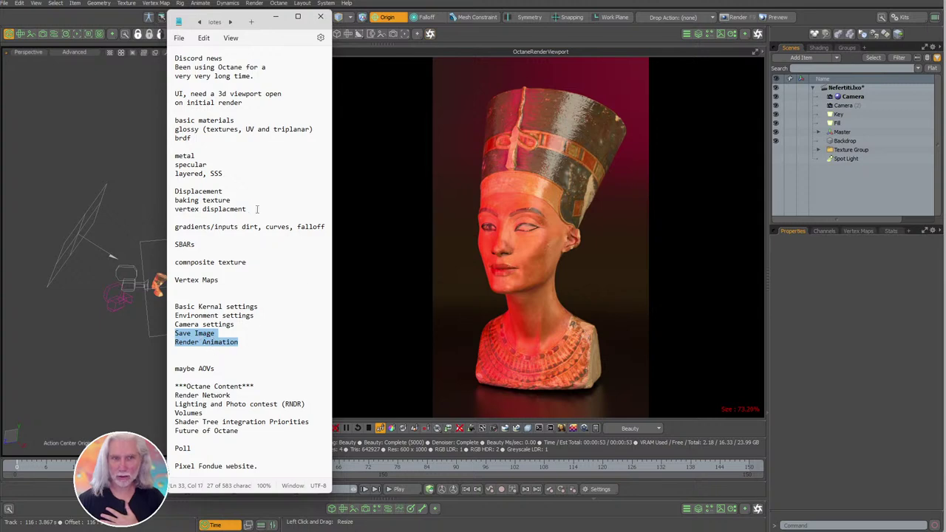
drag(257, 209, 166, 194)
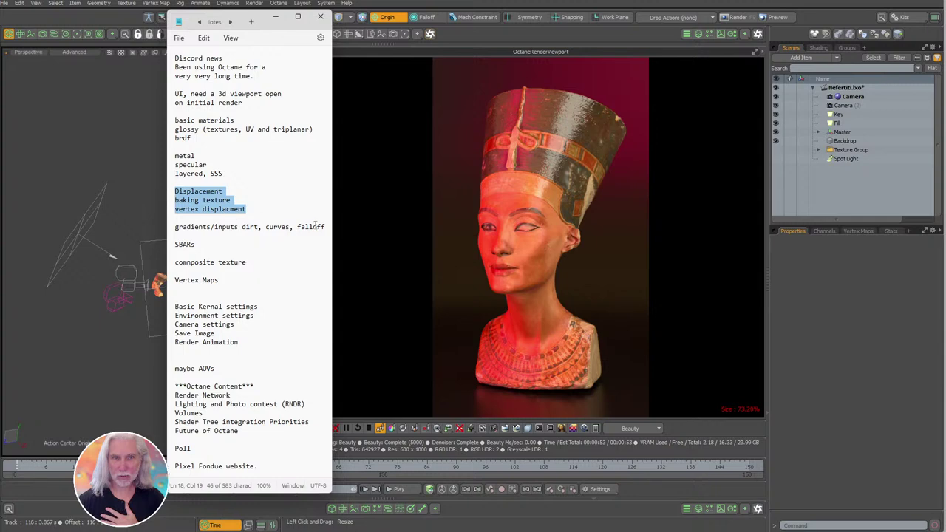
drag(326, 227, 174, 227)
click(259, 244)
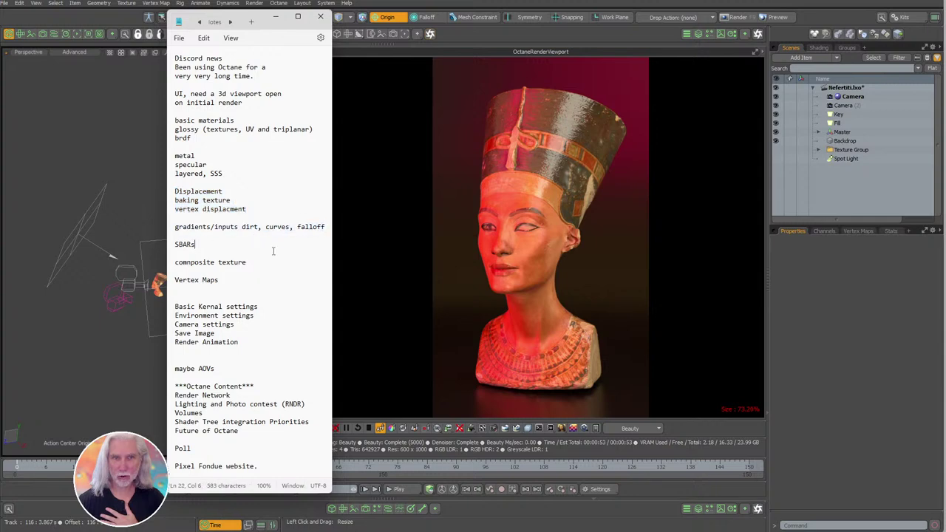
click(665, 488)
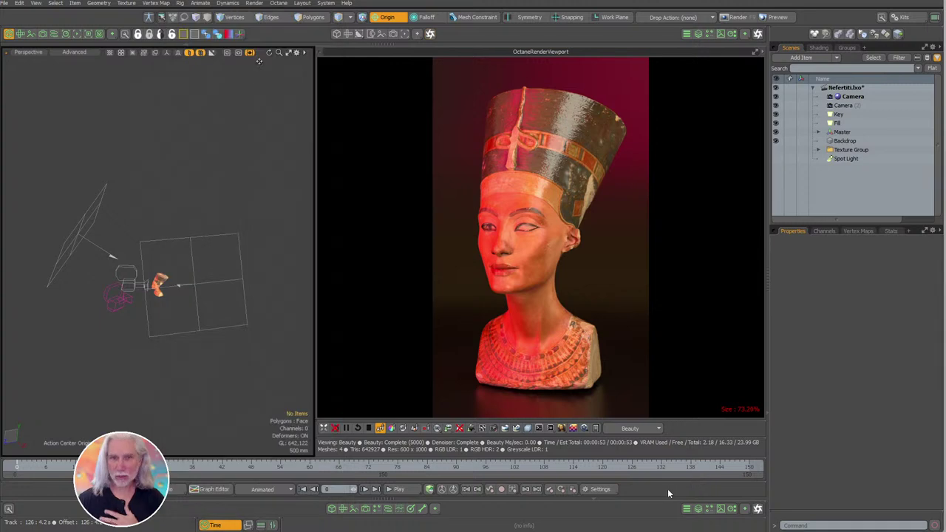
Examine the save format and layer choices in the Save Image options of the Octane render viewport.
click(449, 431)
click(503, 278)
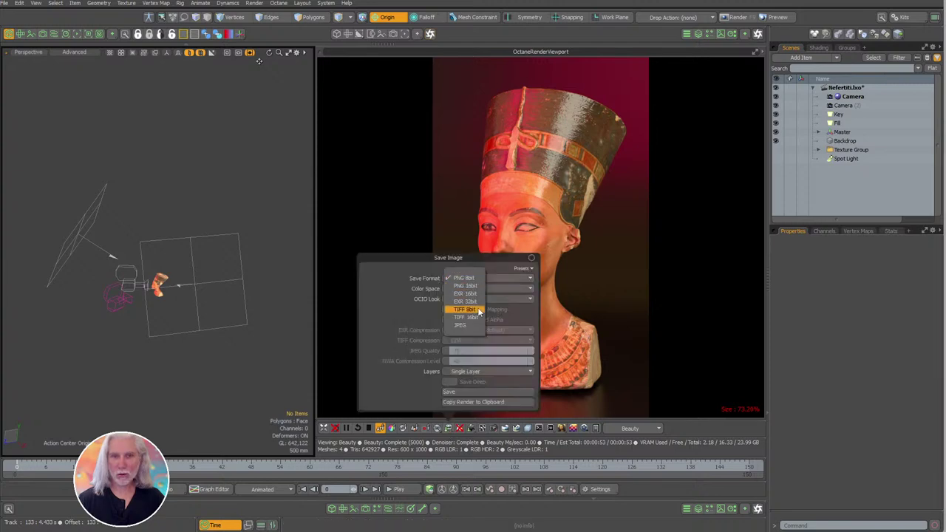
click(497, 235)
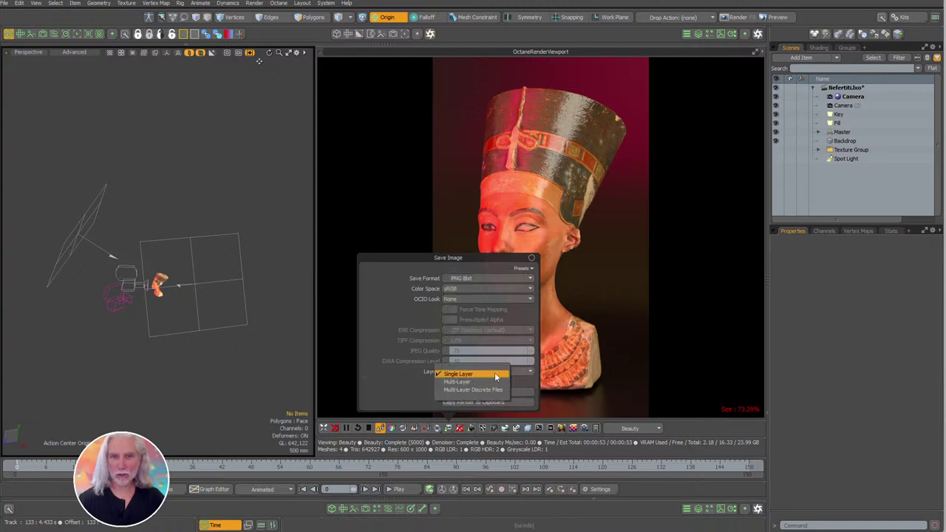
click(494, 373)
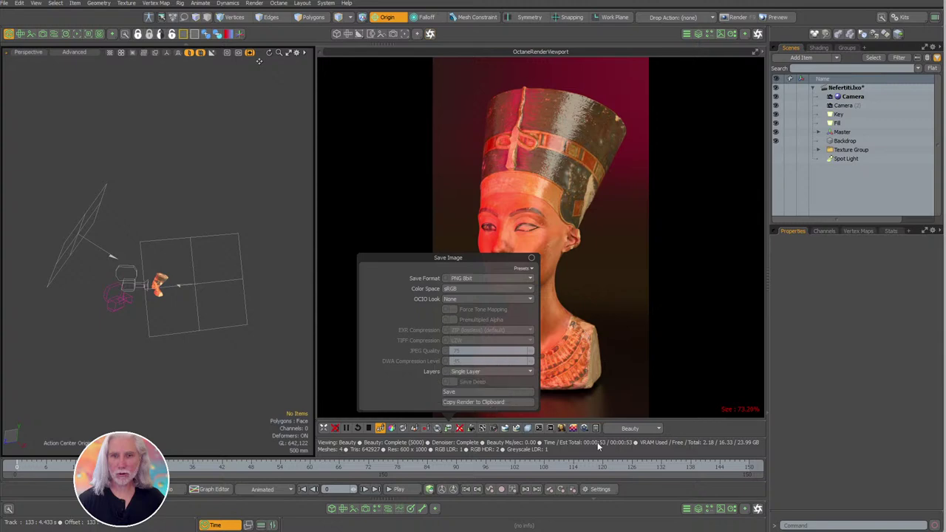
click(630, 429)
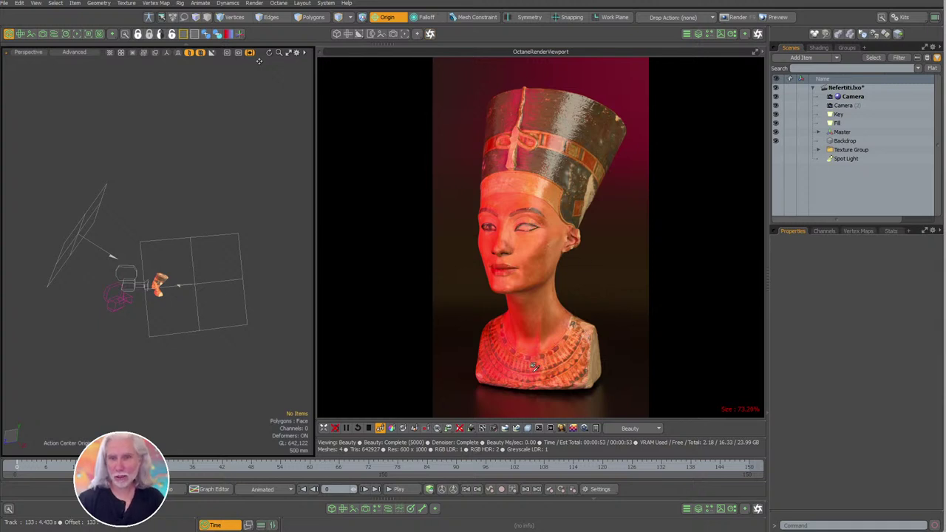
Show the file dialog for saving the render as a single-layer PNG 8bit image, and cancel it.
click(438, 428)
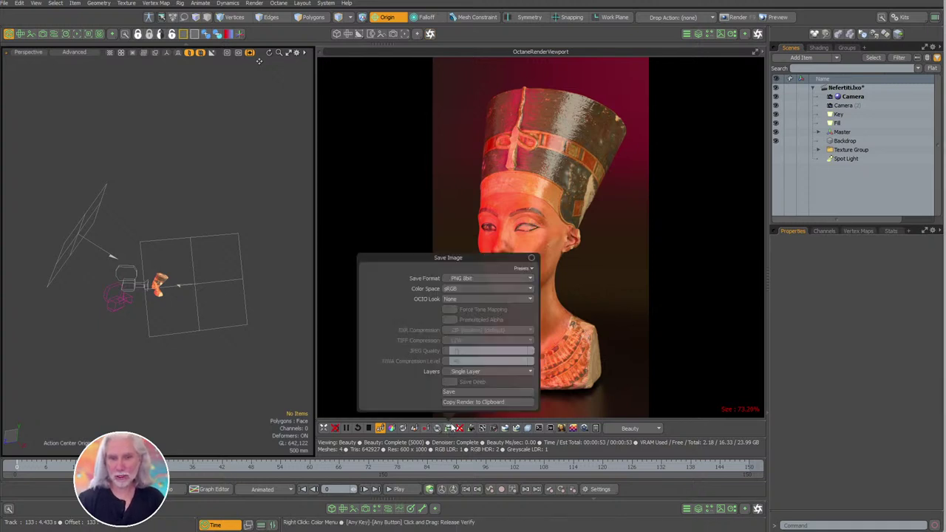
click(470, 278)
click(477, 279)
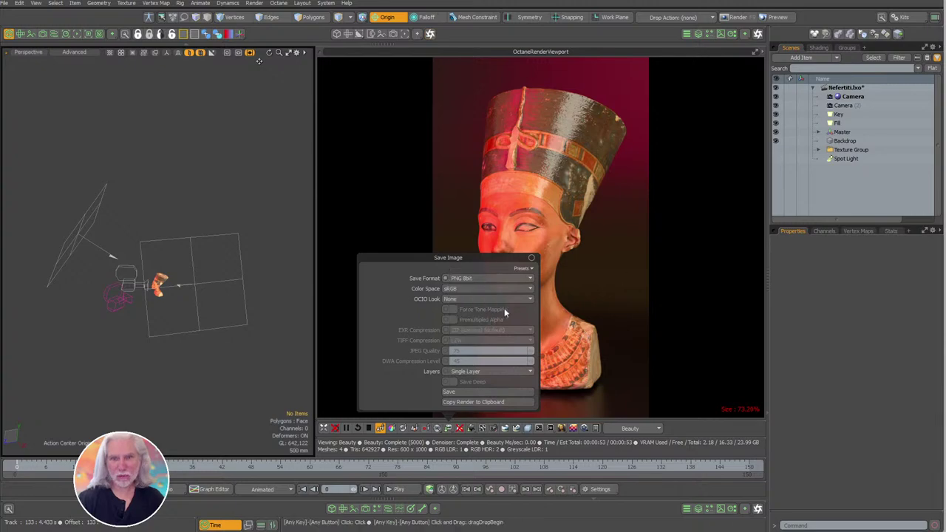
click(451, 391)
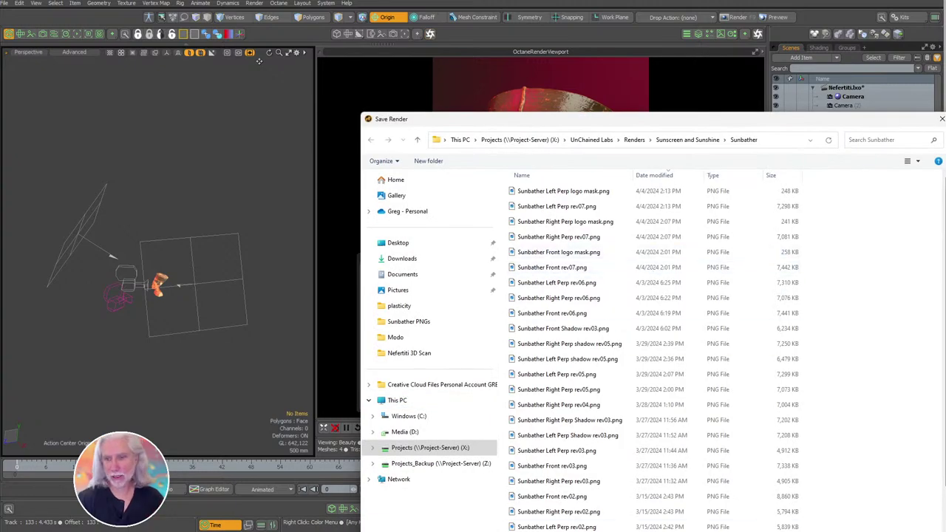
key(Escape)
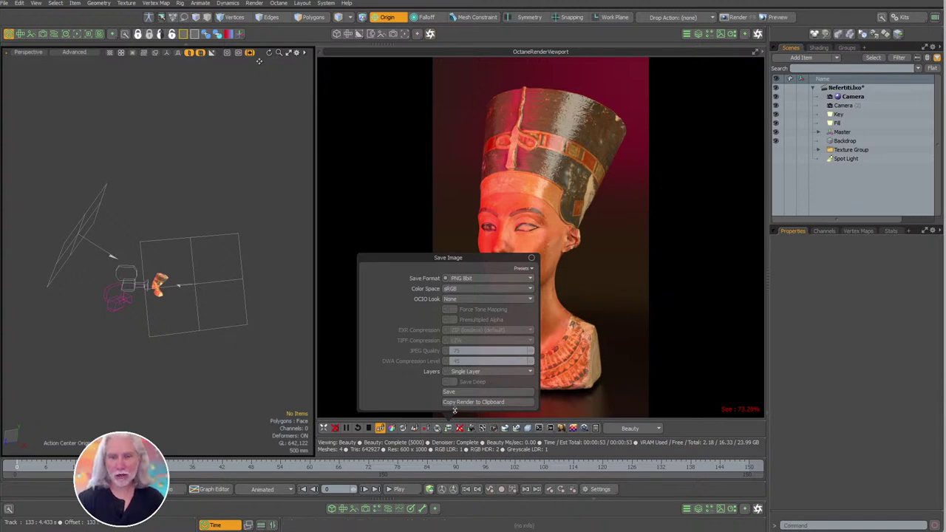
Copy the render to the clipboard and post it in the octane channel of the Pixel Fondue server in Discord.
click(462, 407)
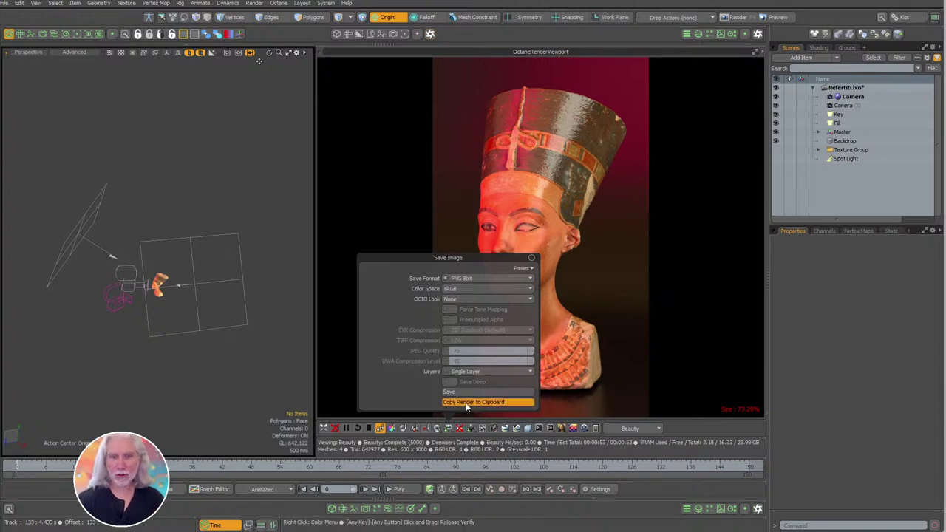
key(Escape)
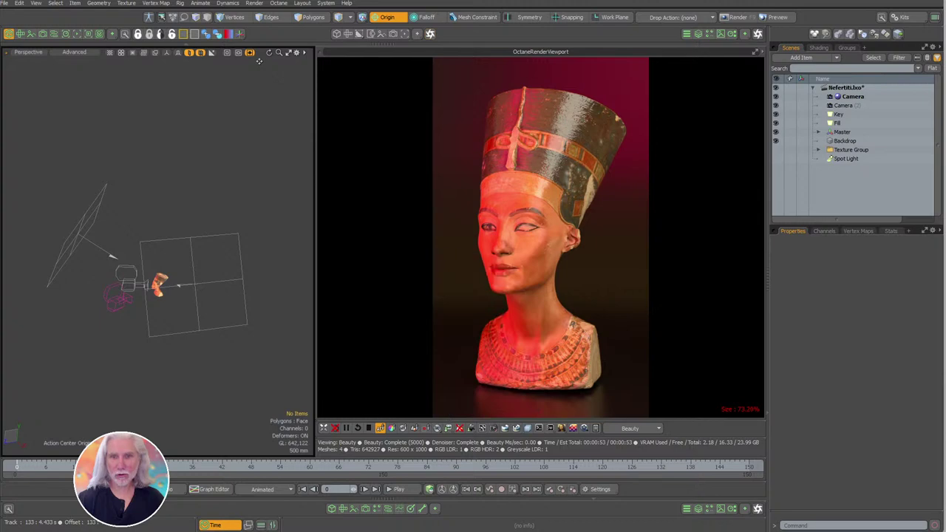
key(alt+Tab)
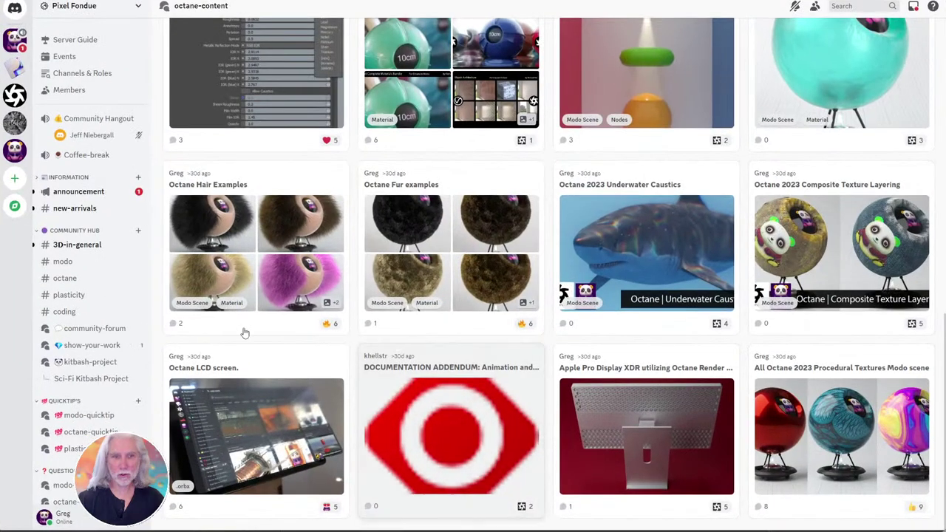
click(71, 295)
click(74, 278)
click(248, 508)
key(ctrl+v)
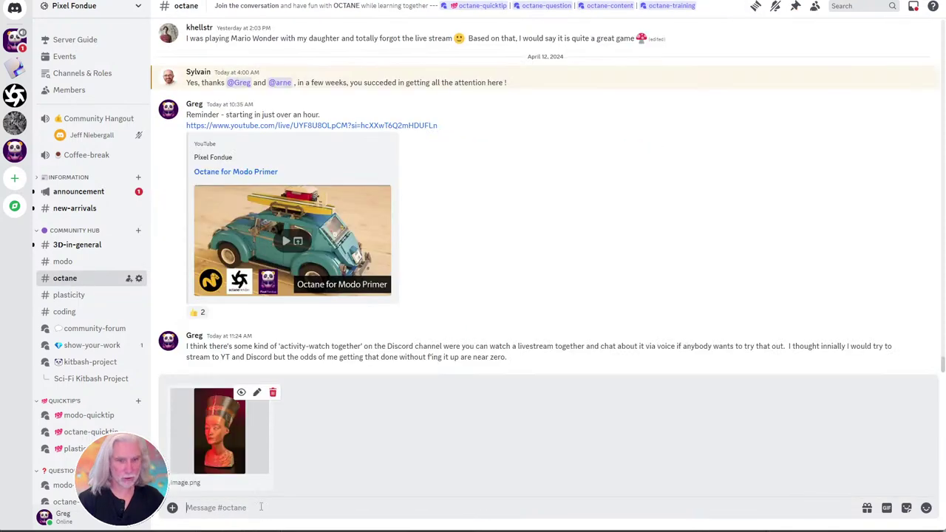
key(Return)
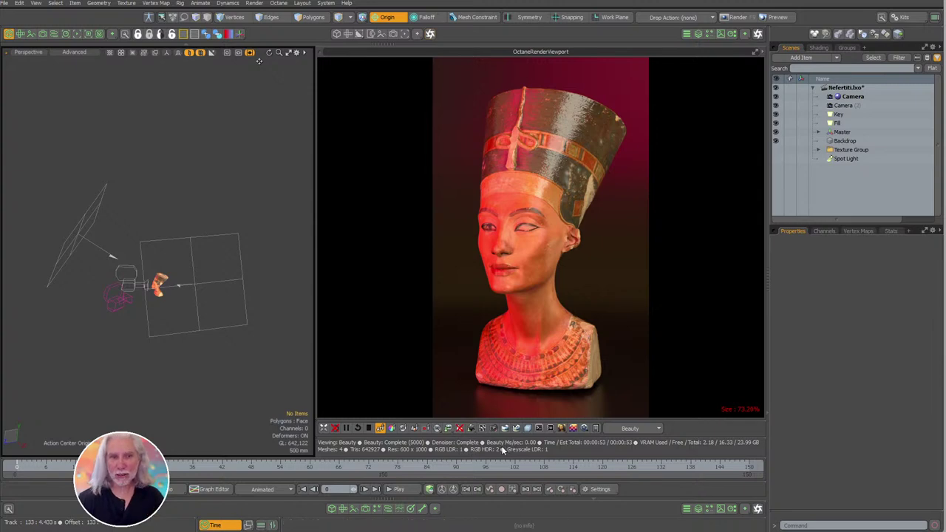
Open the Octane Kernel settings in Modo and show the resolution options followed by the animation options.
click(482, 428)
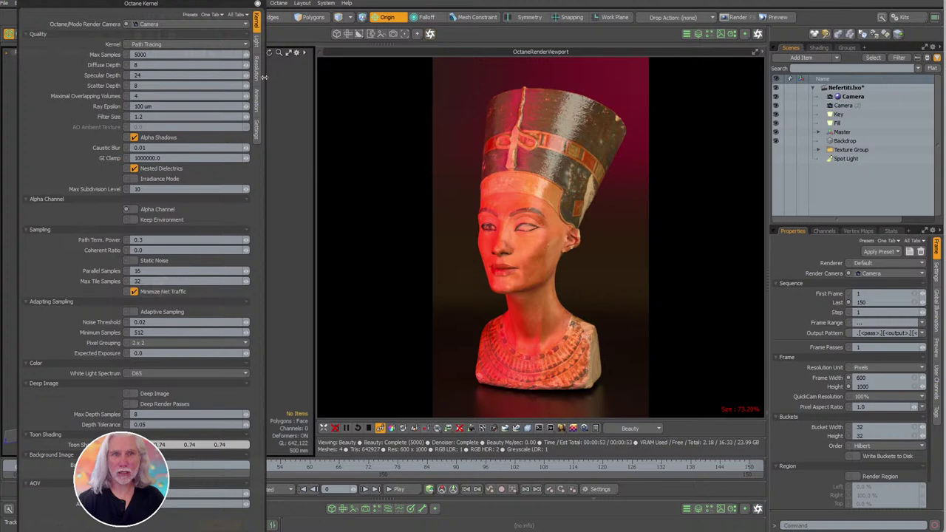
click(257, 68)
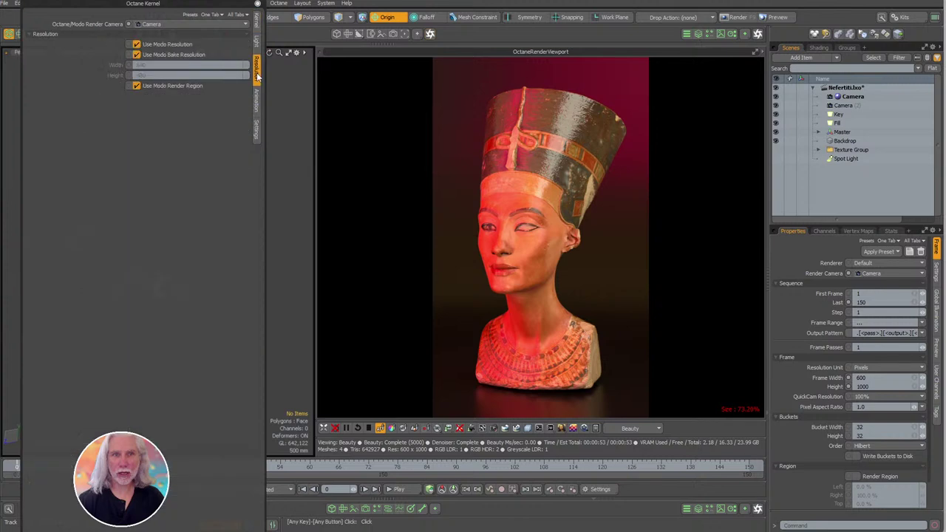
drag(200, 3, 249, 35)
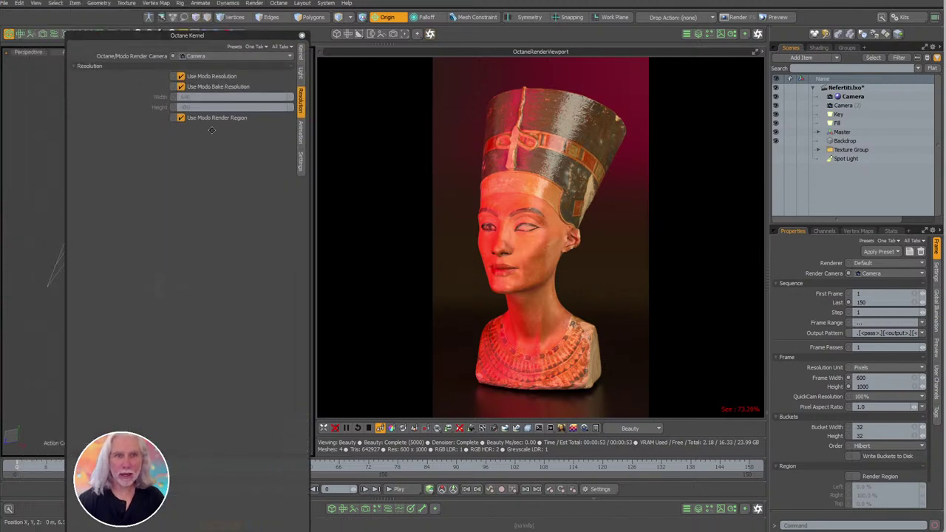
click(300, 135)
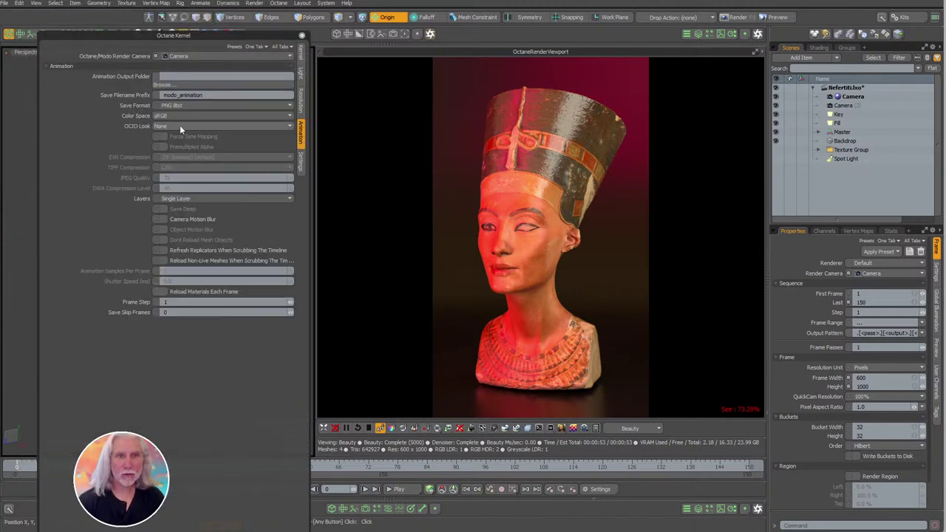
Examine the animation output folder selection, the filename prefix and the available save formats without changing them.
click(175, 87)
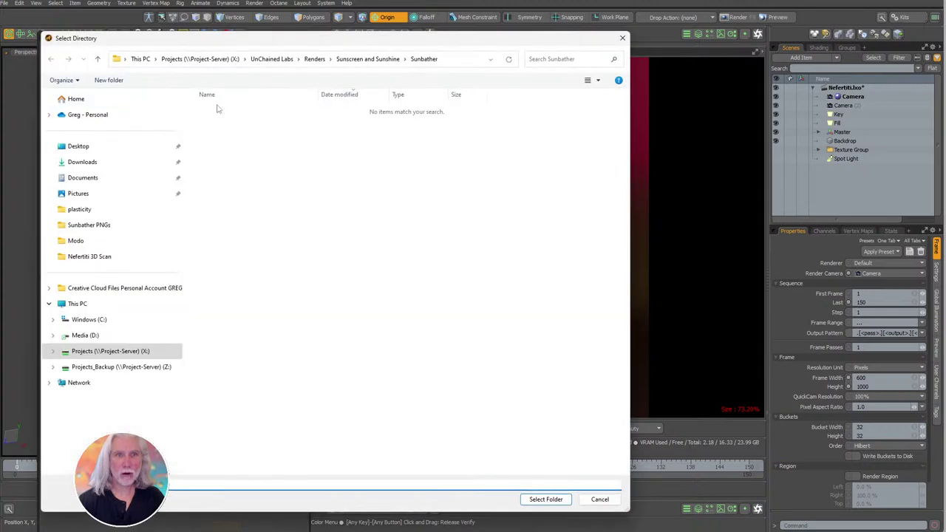
click(619, 499)
drag(206, 95, 159, 95)
click(213, 251)
click(185, 104)
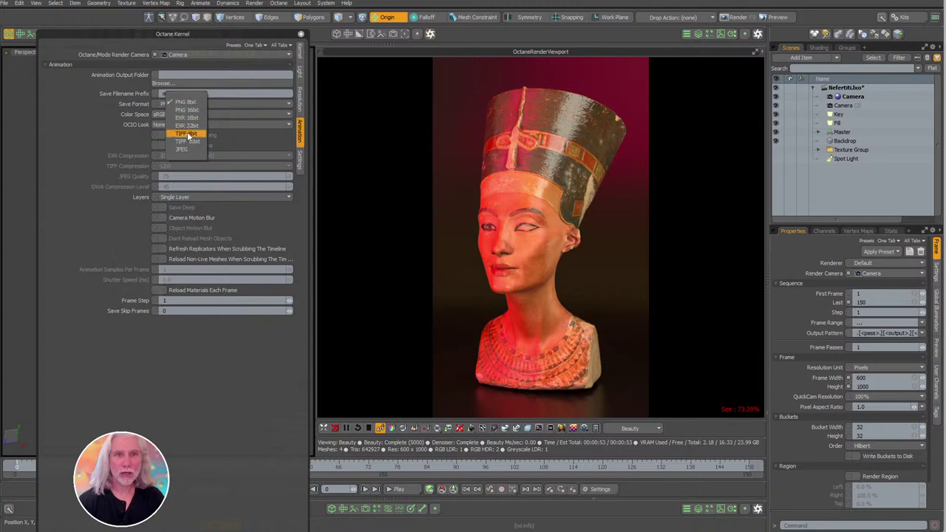
click(222, 74)
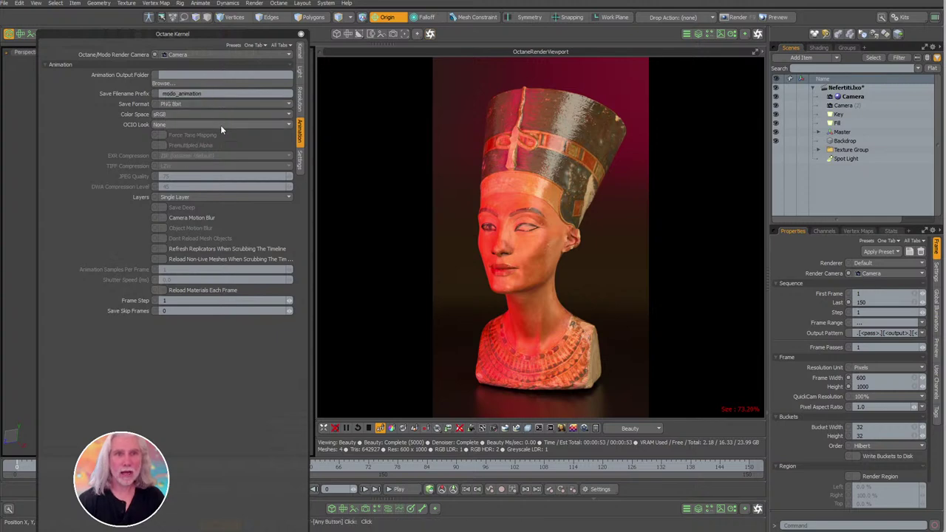
Check the available render passes and set the animation's layers to Multi-Layer Discrete Files.
click(635, 428)
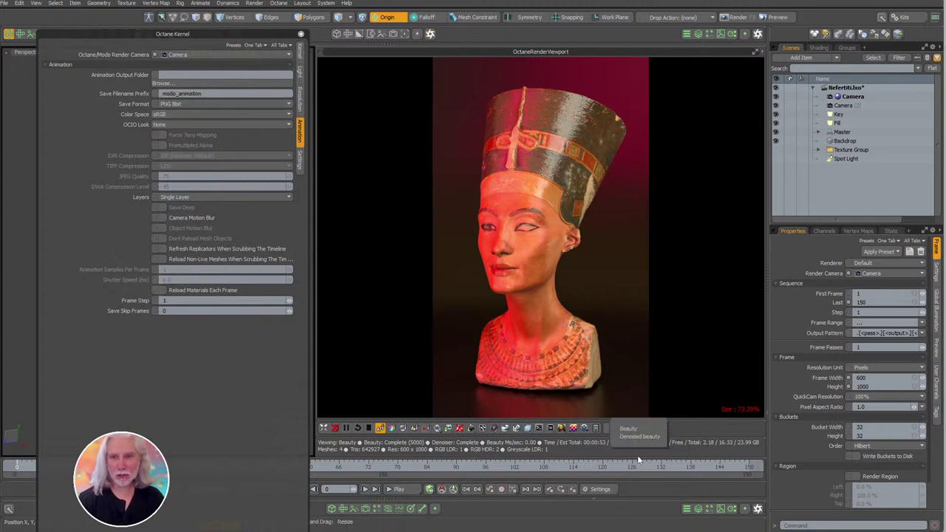
click(636, 429)
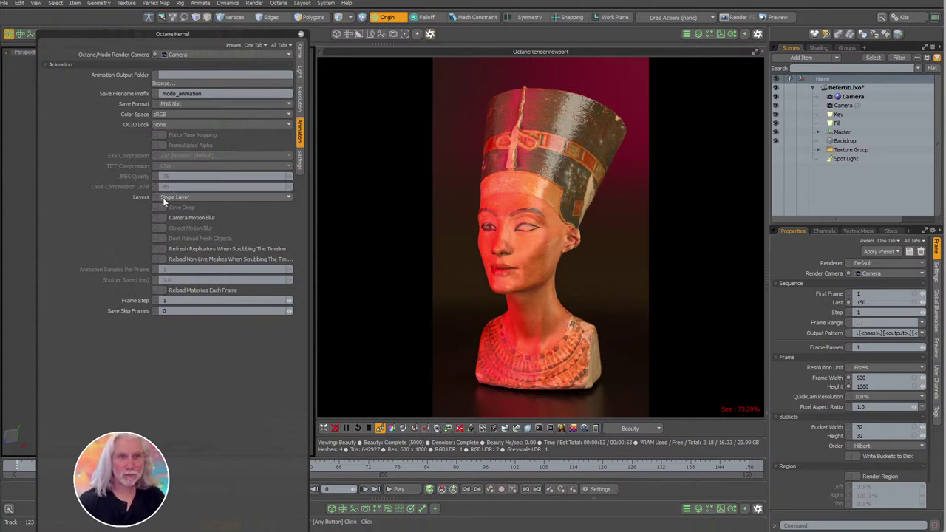
click(198, 198)
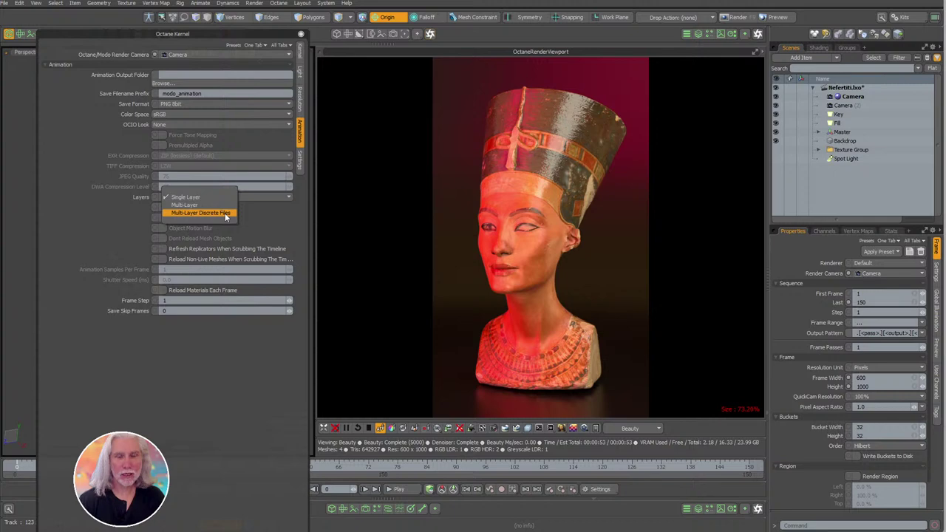
click(226, 212)
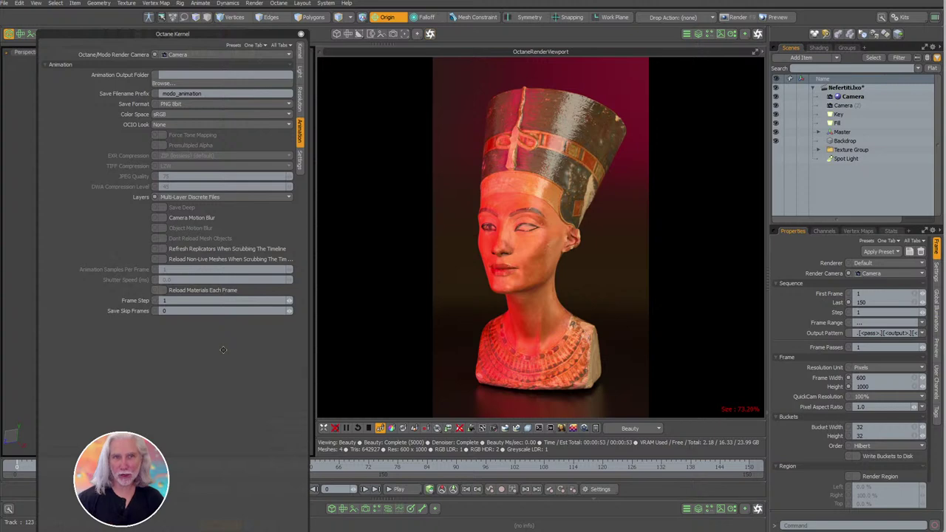
Set the animation's layers to Multi-Layer and its save format to EXR 16bit.
click(182, 197)
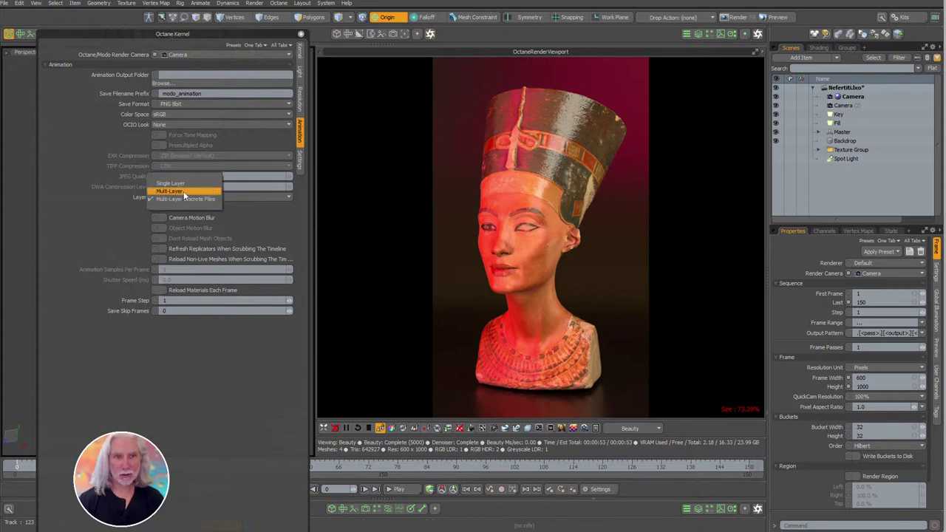
click(185, 192)
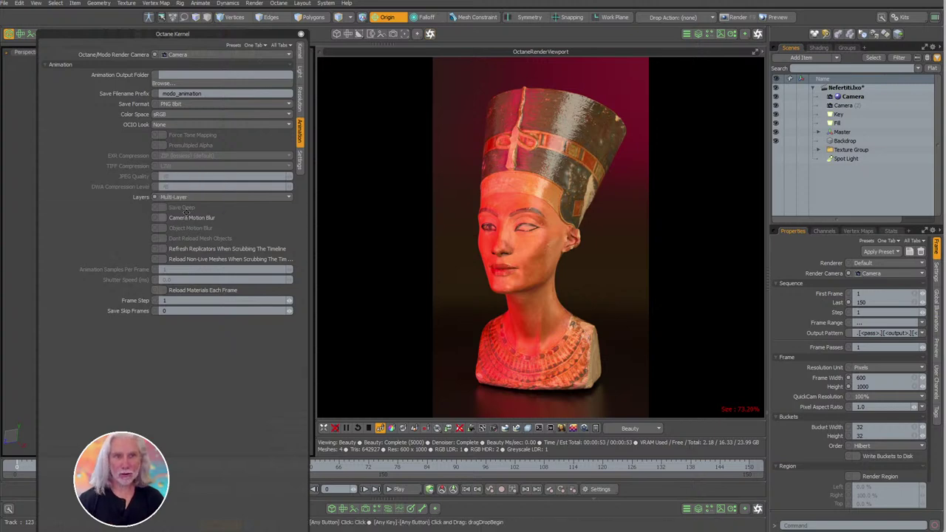
click(176, 104)
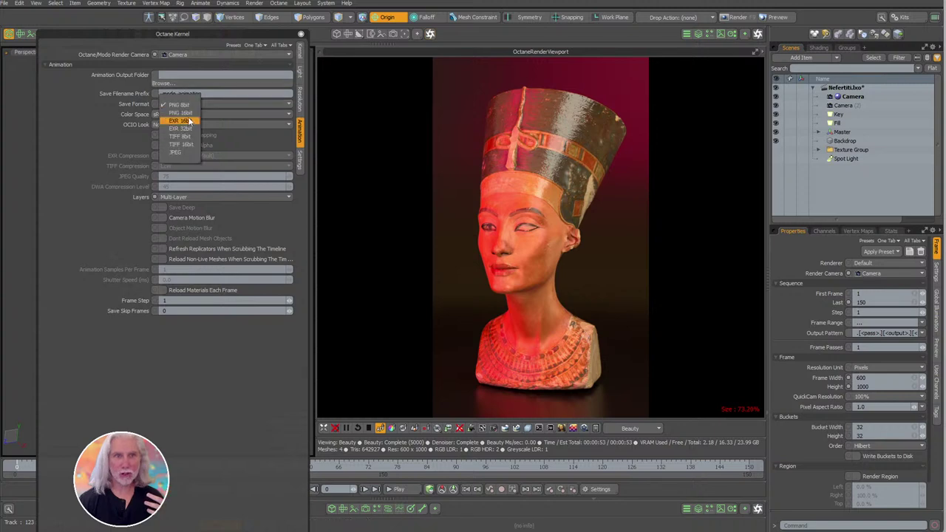
click(185, 120)
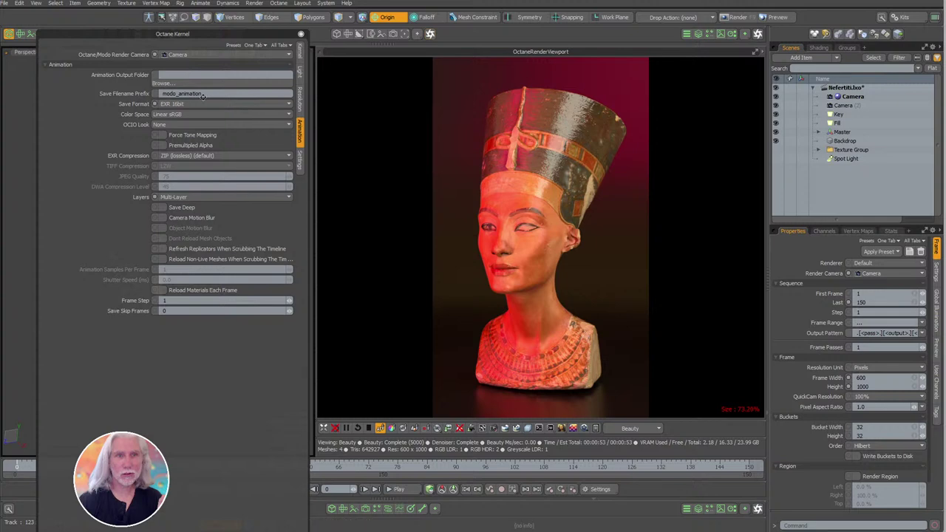
Set the animation output folder to Nefertiti 3D Scan on the Desktop and the save filename prefix to Nef_Ani.
click(176, 85)
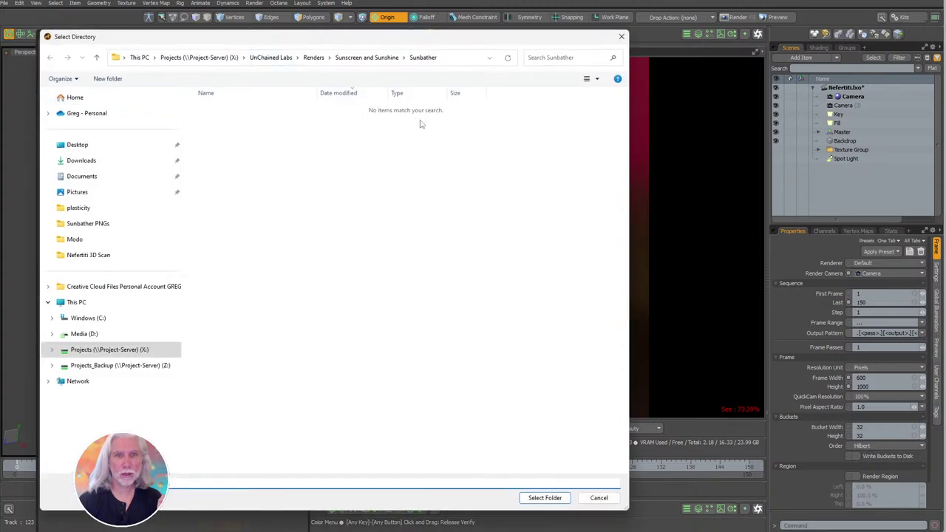
click(103, 145)
double_click(232, 109)
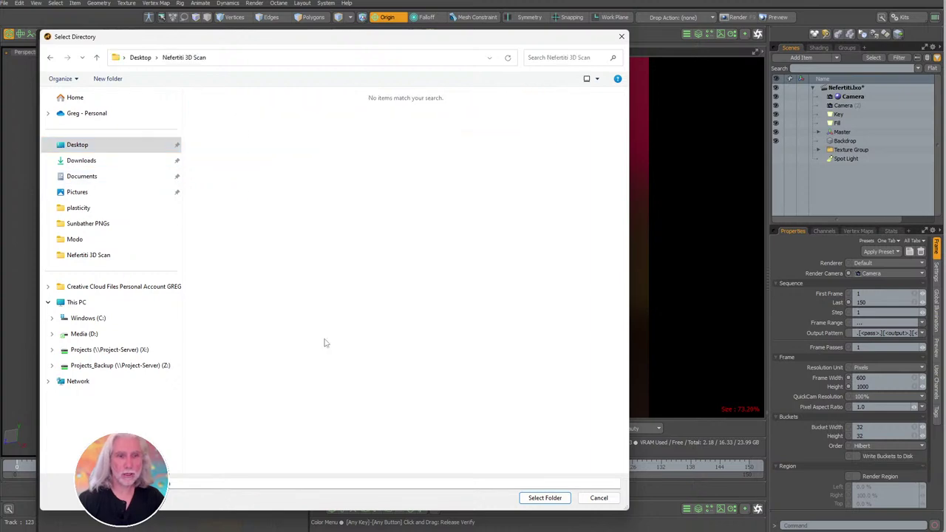
click(543, 498)
click(208, 93)
text(Nef_An)
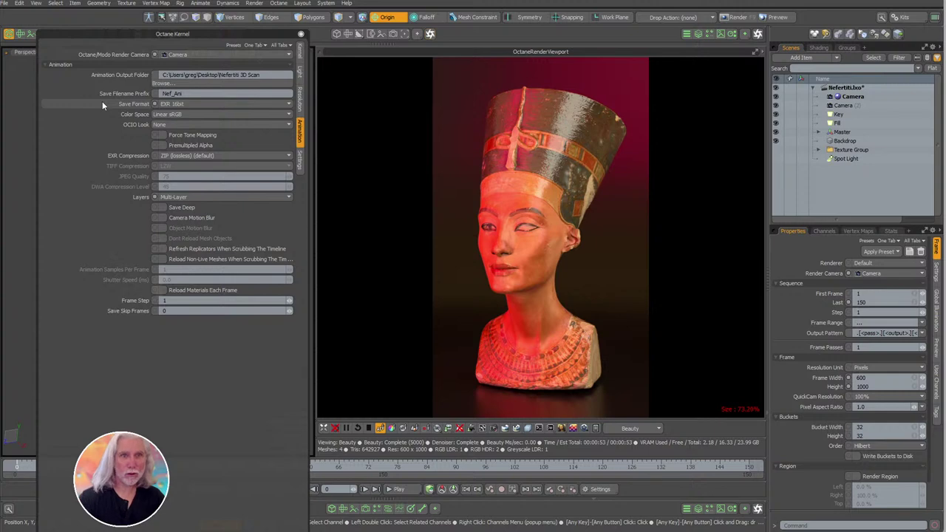
Set the animation's save format to PNG 8bit and its layers to Multi-Layer Discrete Files.
click(219, 106)
click(216, 88)
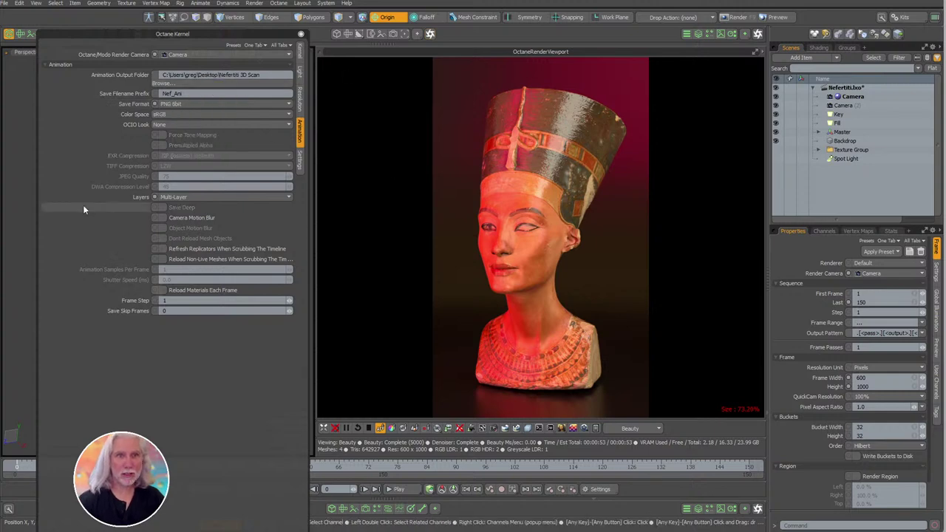
click(185, 197)
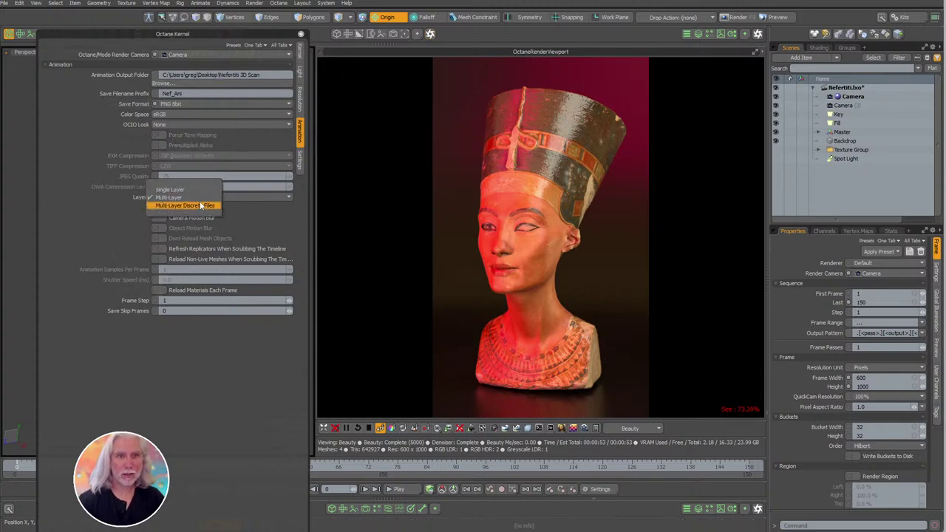
click(199, 204)
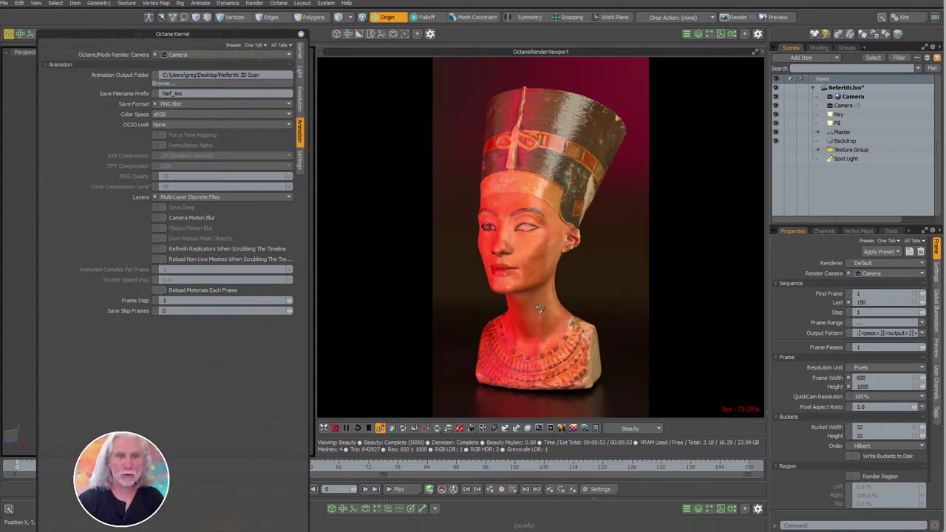
Close the Octane Kernel settings and switch the 3D viewport to the Camera view.
click(301, 34)
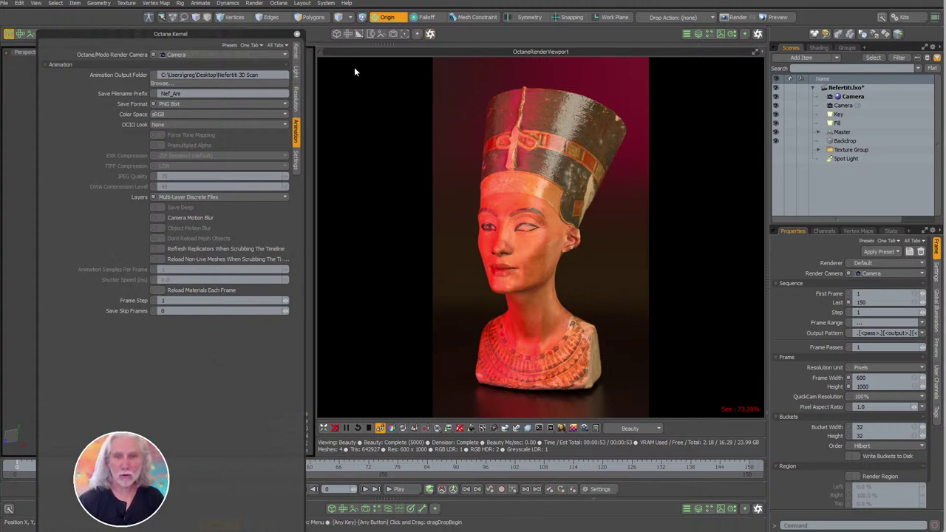
click(296, 34)
key(ctrl+space)
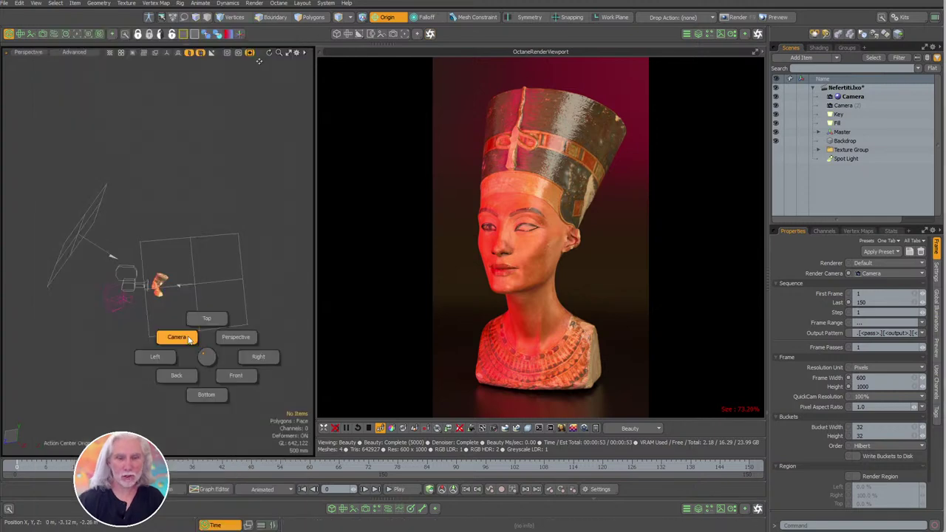
click(189, 339)
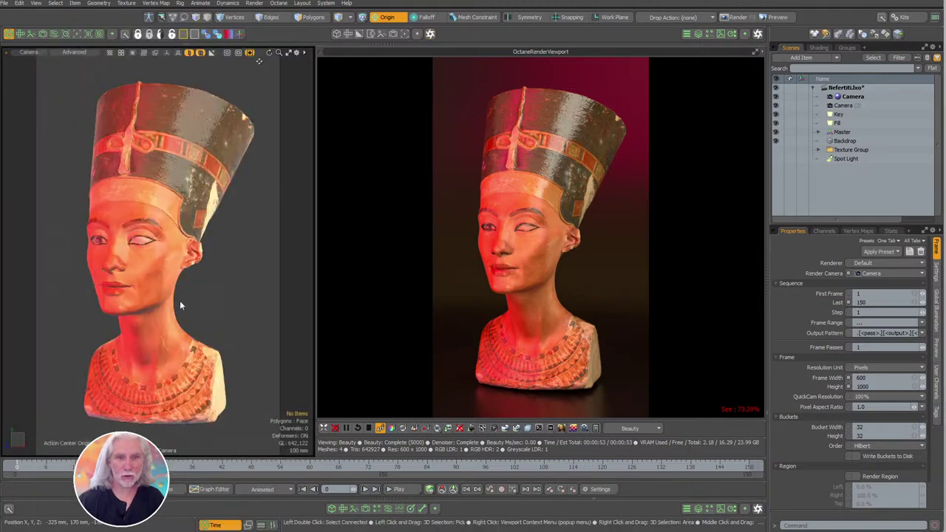
Animate the render camera at frame 30 by orbiting it around to a close-up of the bust's face.
click(857, 98)
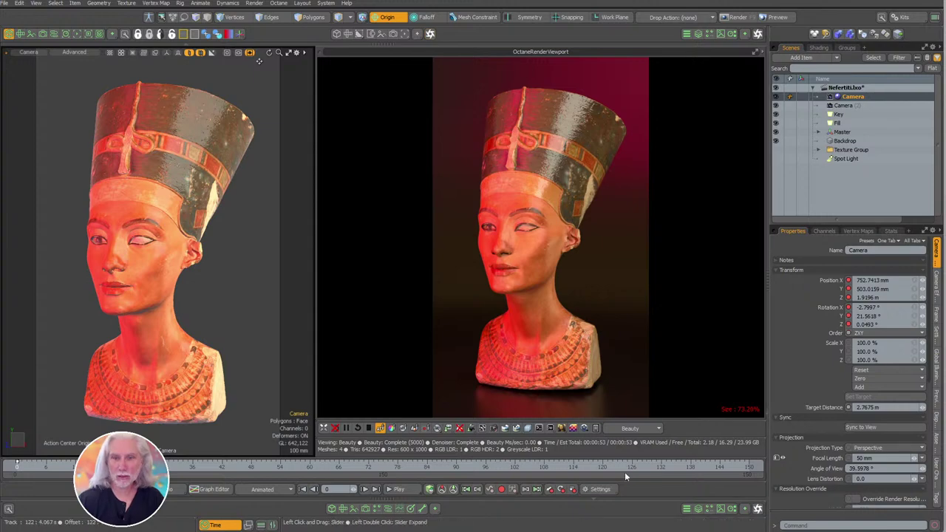
click(749, 467)
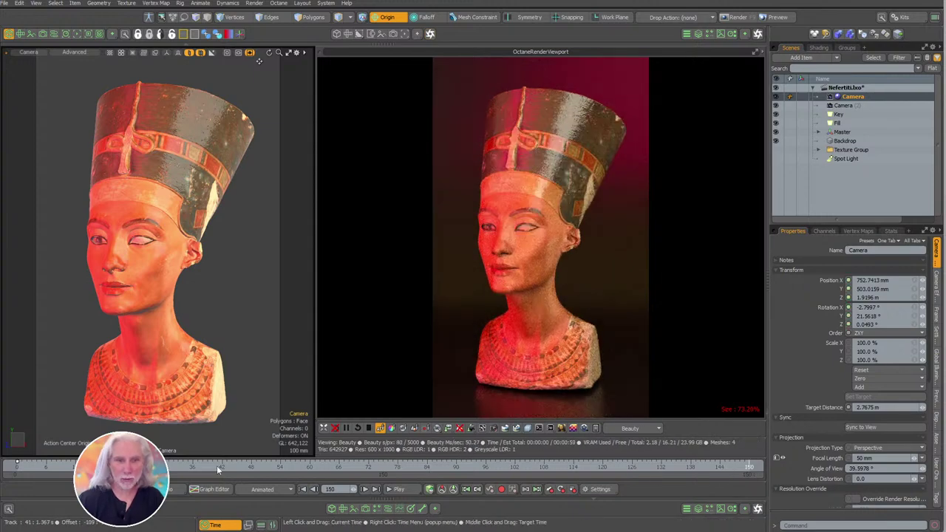
click(163, 468)
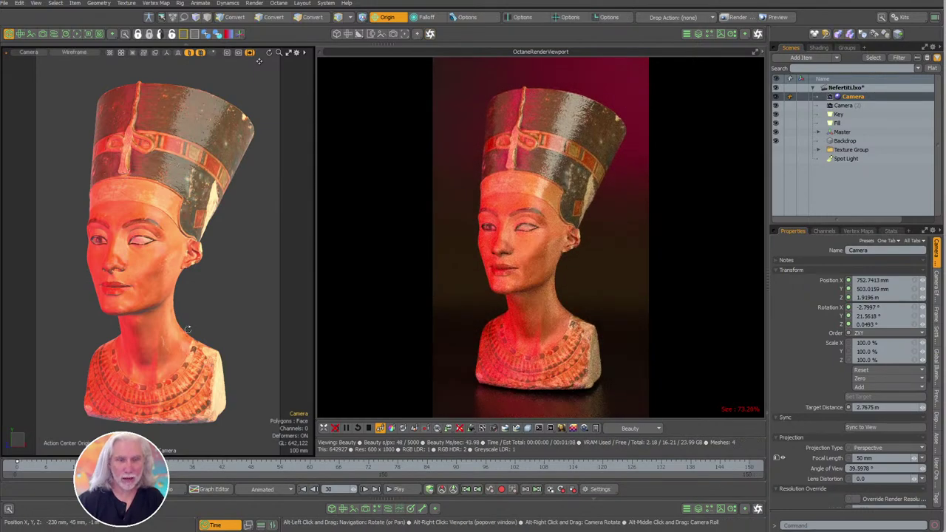
alt+drag(187, 328, 214, 266)
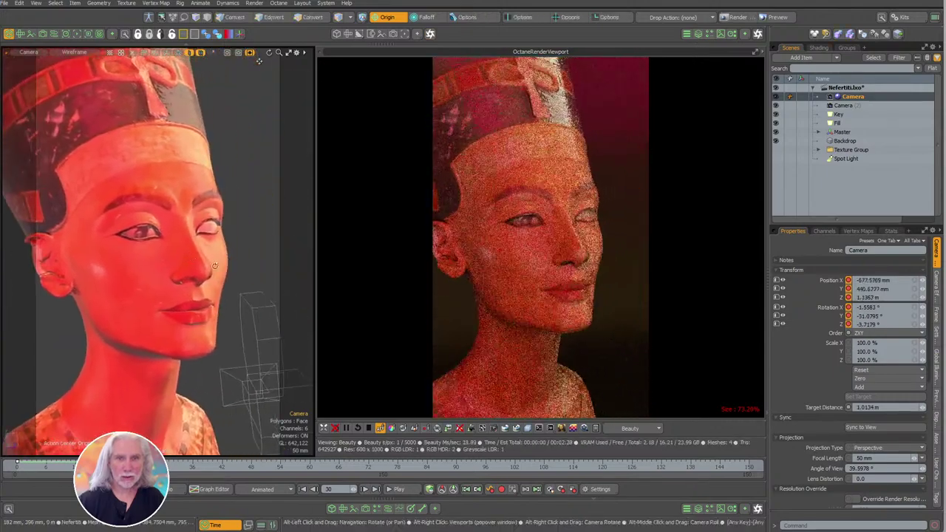
Set the scene's end frame to 30 and scrub through the camera animation.
click(598, 490)
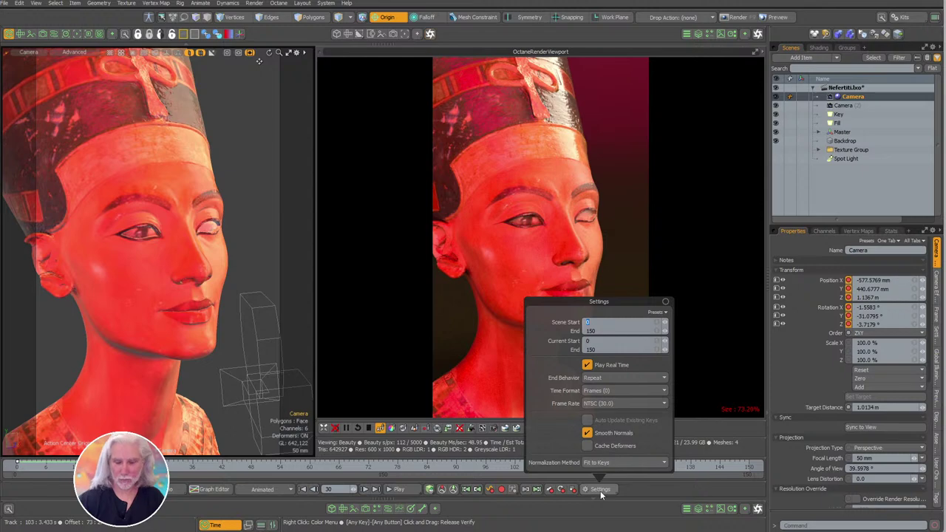
key(Tab)
text(30)
key(Return)
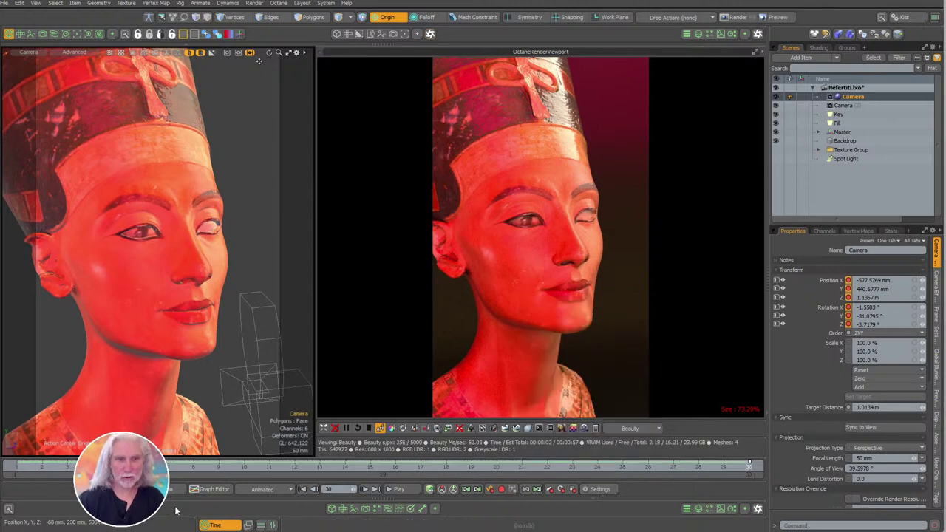
drag(42, 467, 748, 466)
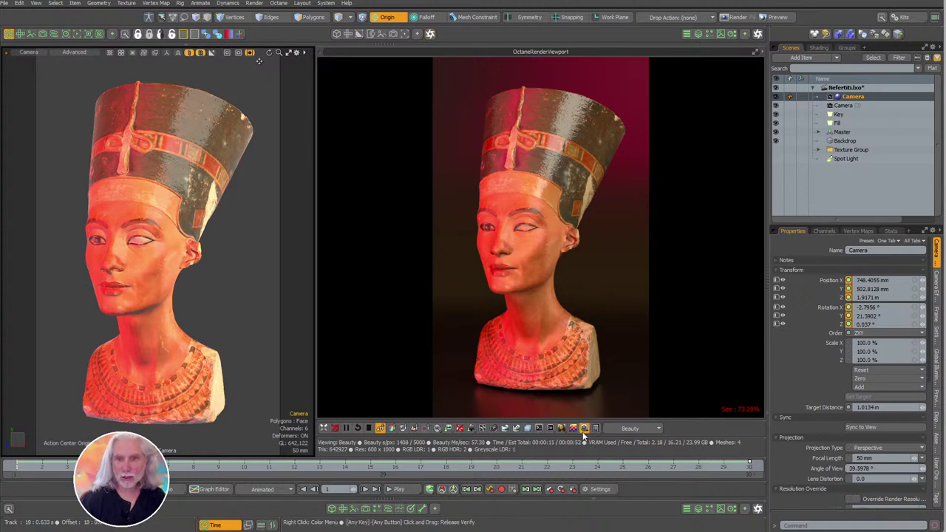
Cancel a trial render of the animation and set the Octane kernel's Max Samples to 256.
click(583, 433)
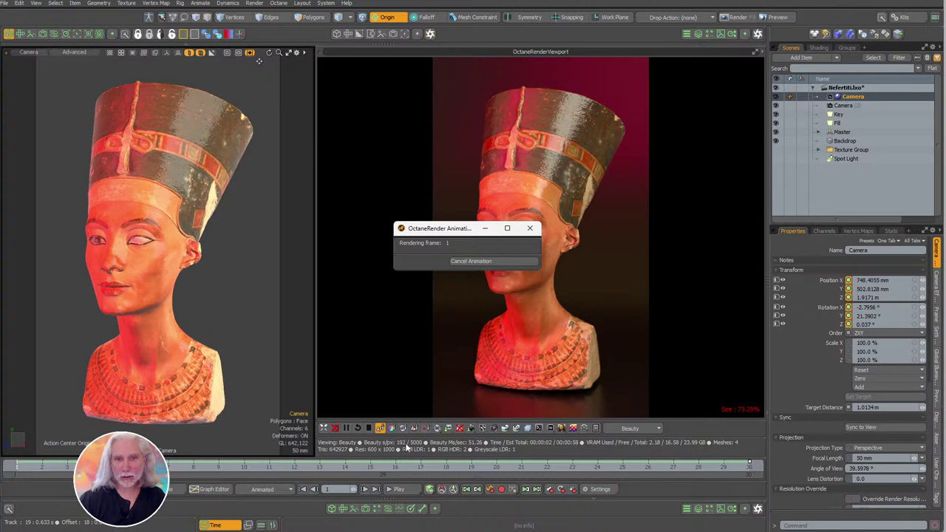
click(485, 262)
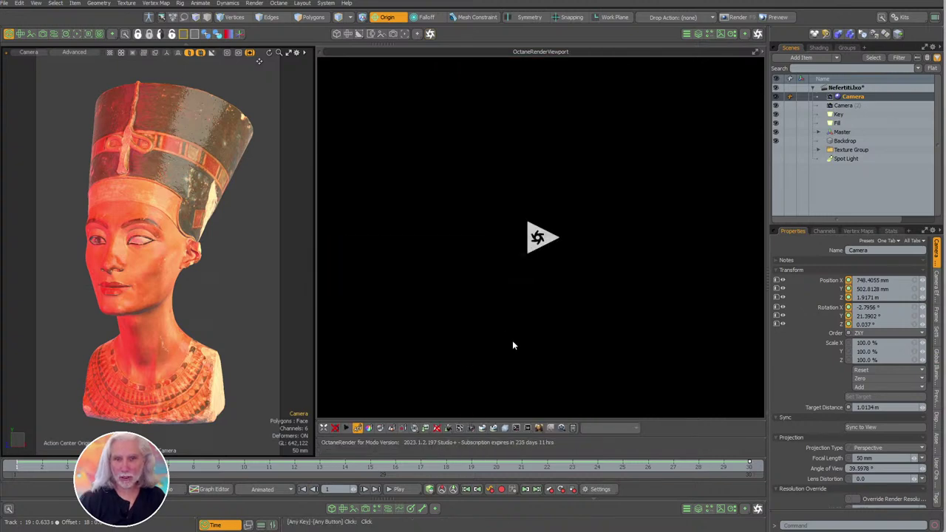
click(459, 430)
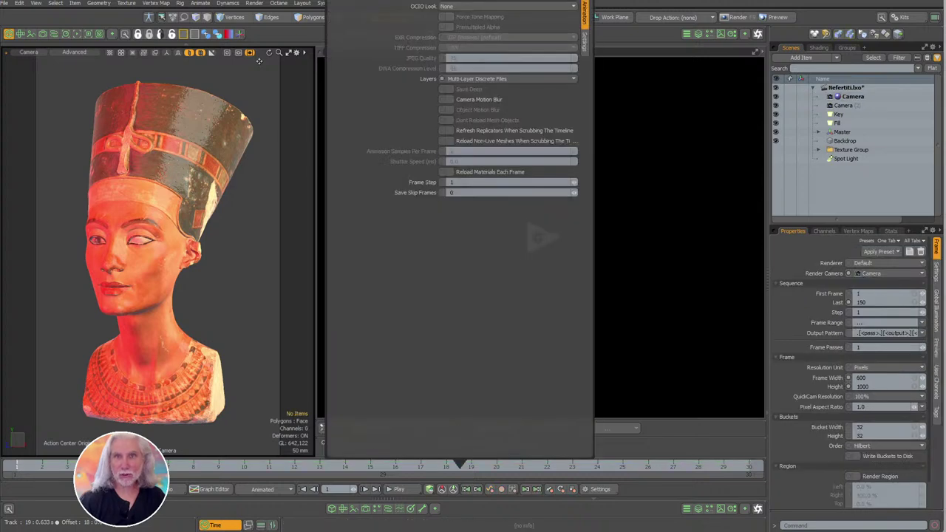
click(543, 101)
click(410, 103)
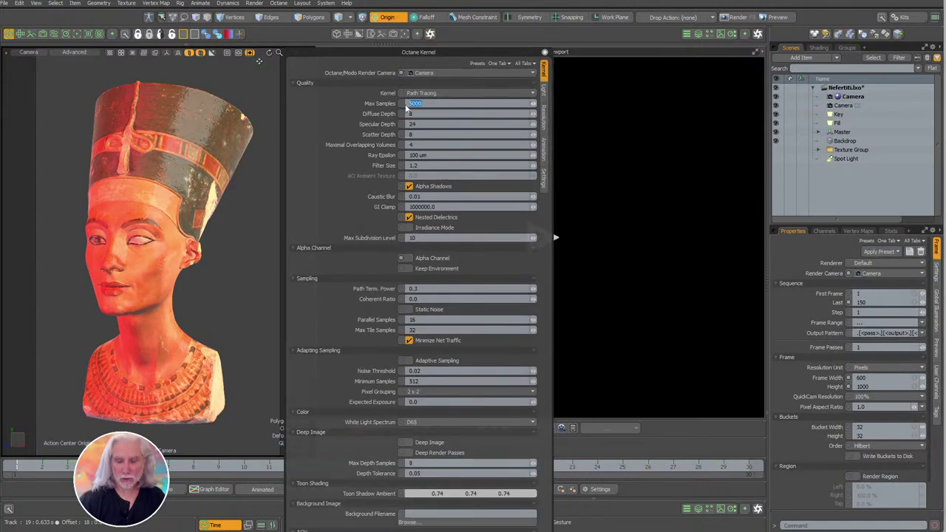
key(Return)
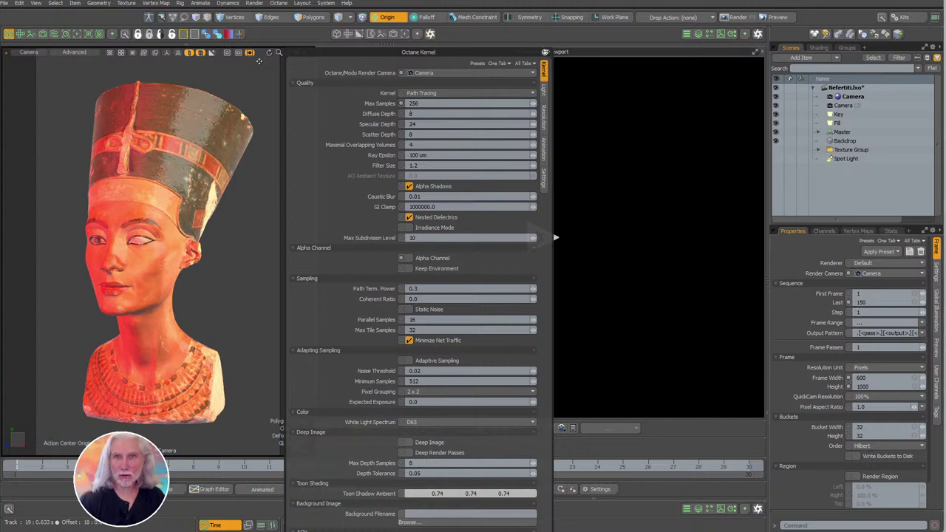
click(619, 298)
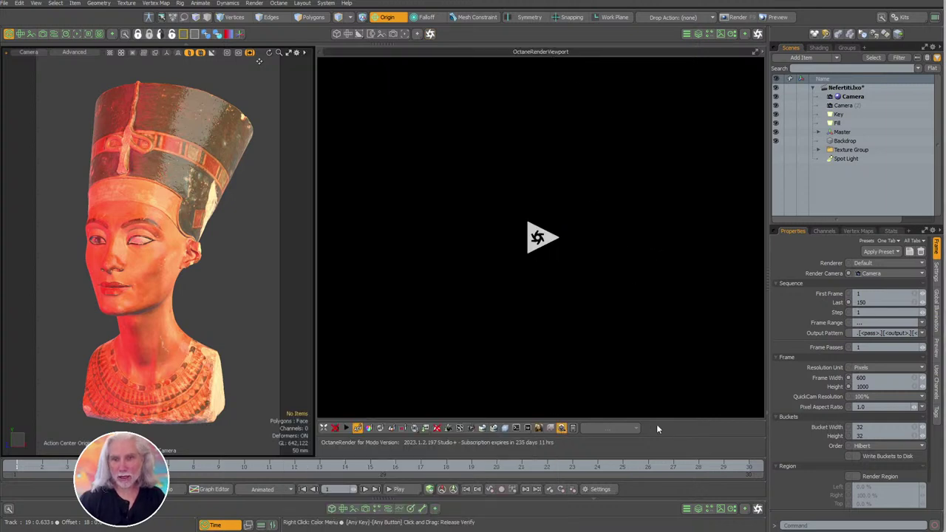
Render the animation and list the Nefertiti 3D Scan folder in details view with a wider Name column in File Explorer.
key(ctrl+F9)
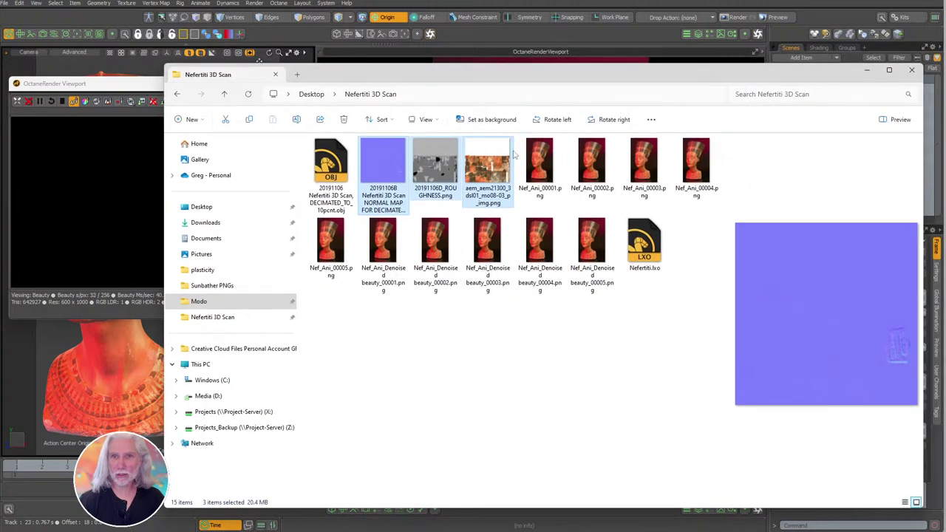
click(653, 121)
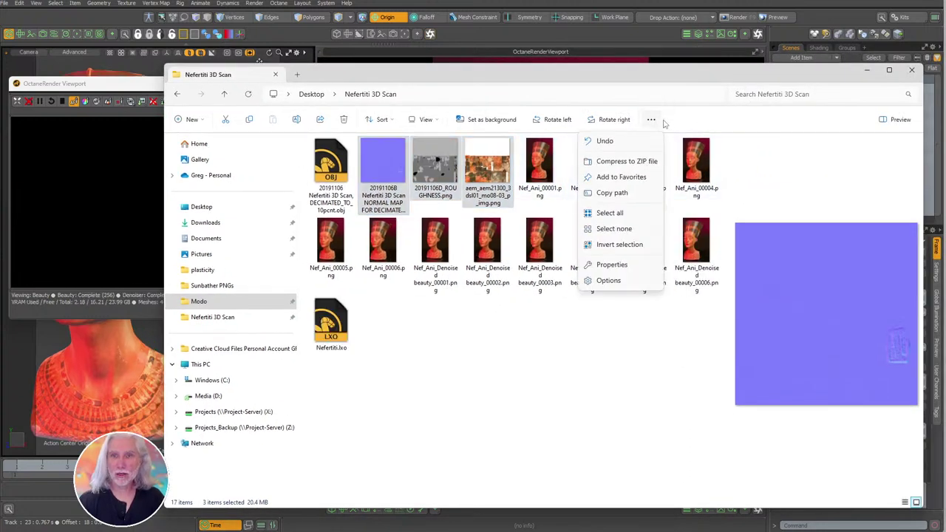
click(653, 121)
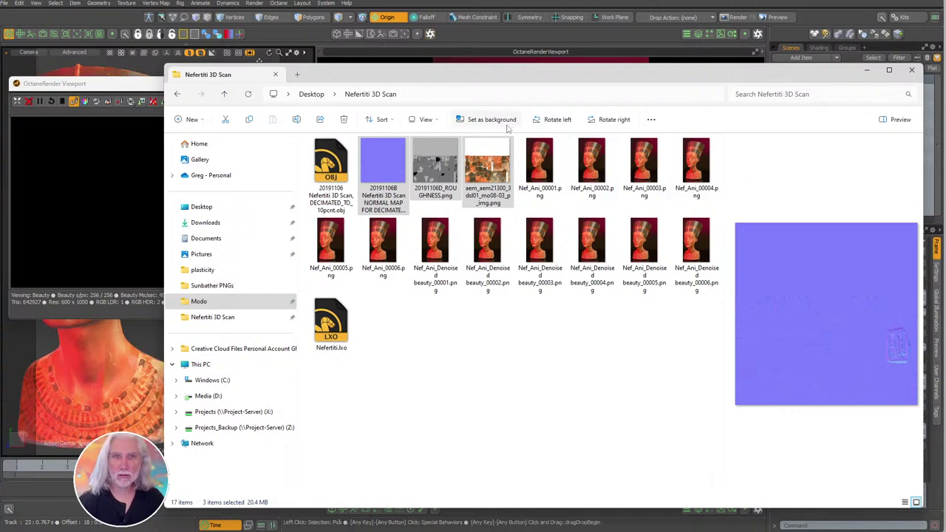
click(904, 502)
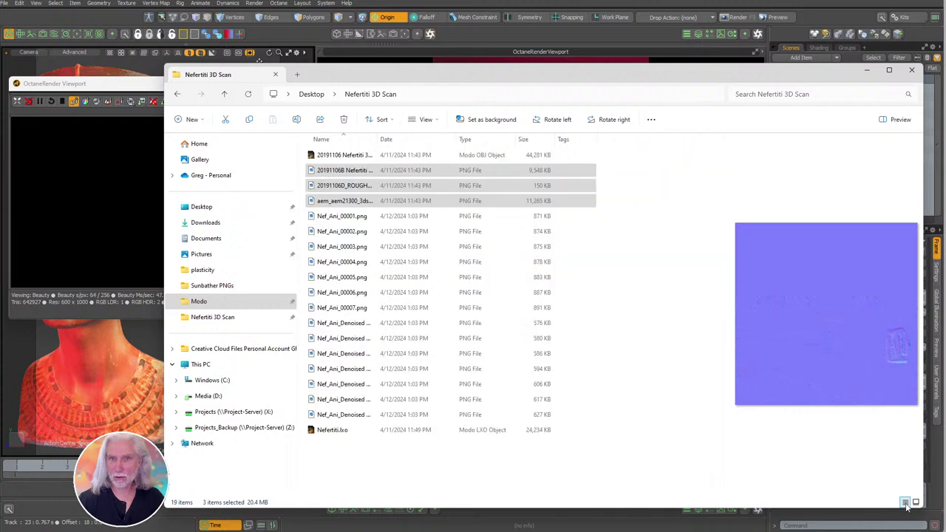
drag(377, 138, 483, 139)
Preview the rendered PNG frames, comparing Nef_Ani_00001.png with Nef_Ani_Denoised beauty_00001.png, and put the folder window away.
click(360, 325)
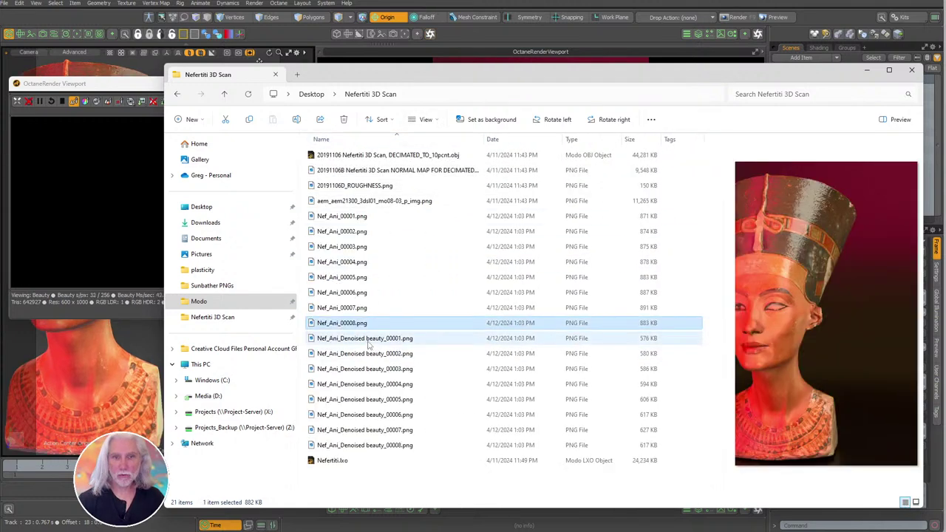
click(369, 340)
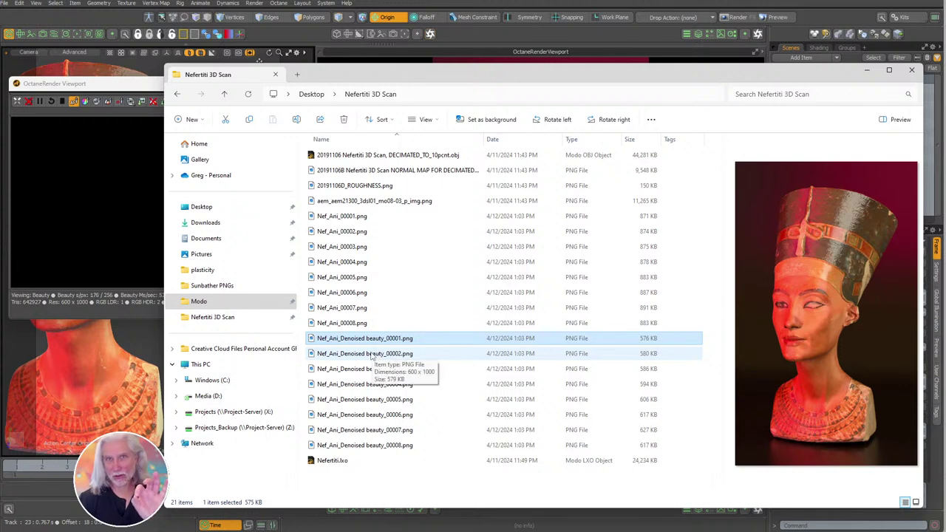
click(359, 216)
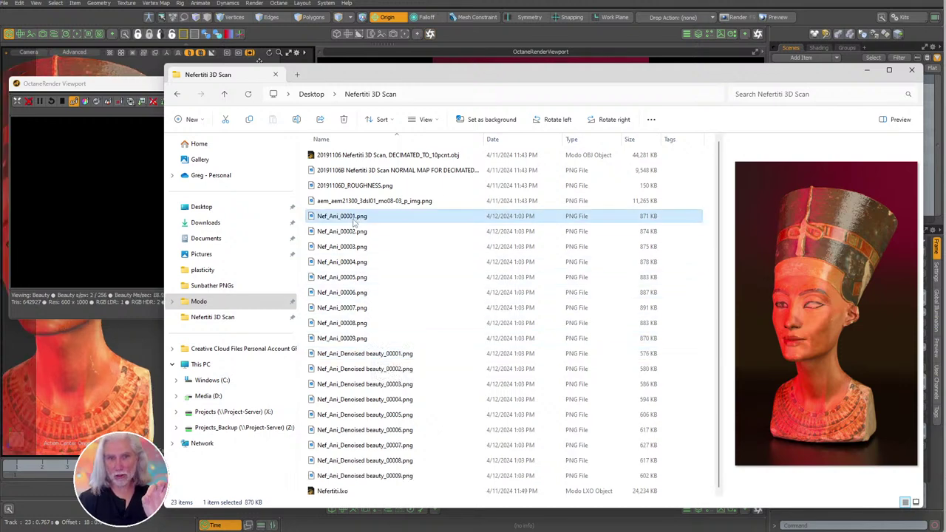
click(370, 357)
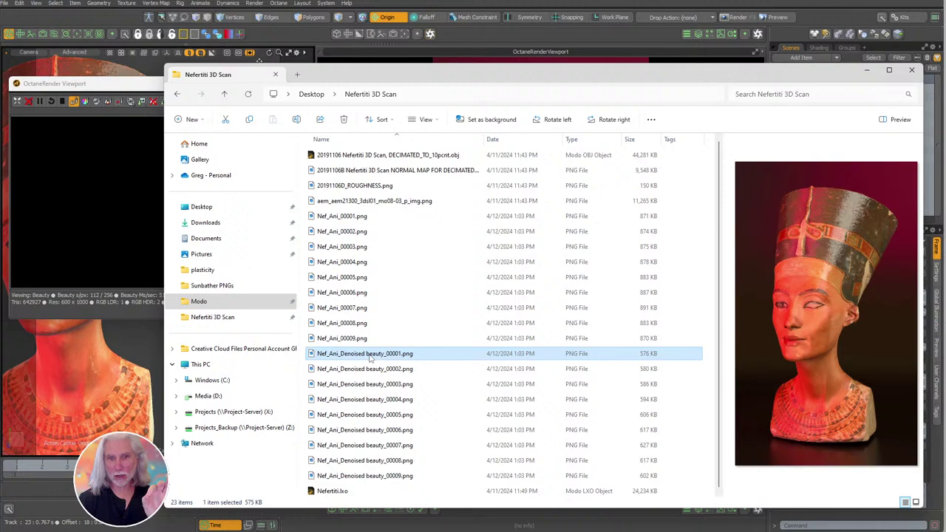
click(871, 71)
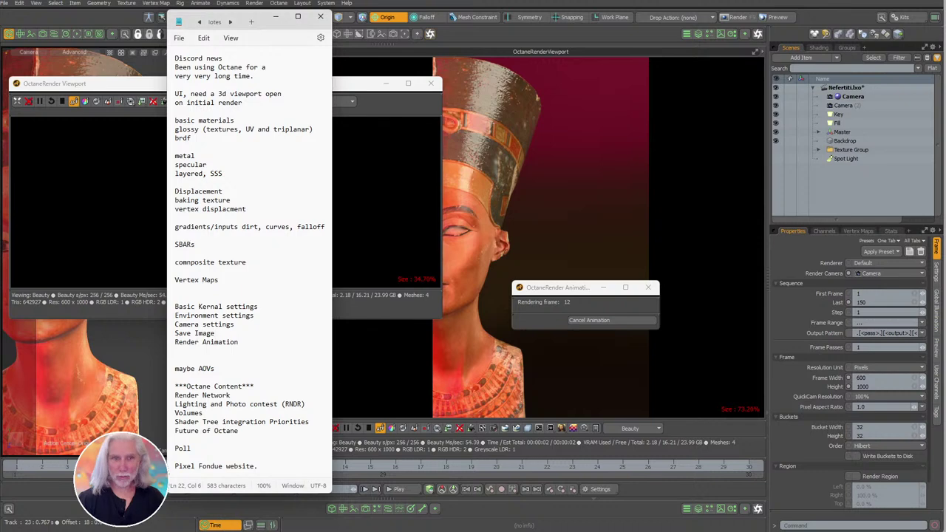
Review the lesson notes in Notepad, from the kernel, environment, camera and animation topics back up to gradients/inputs.
double_click(214, 349)
drag(214, 351, 164, 310)
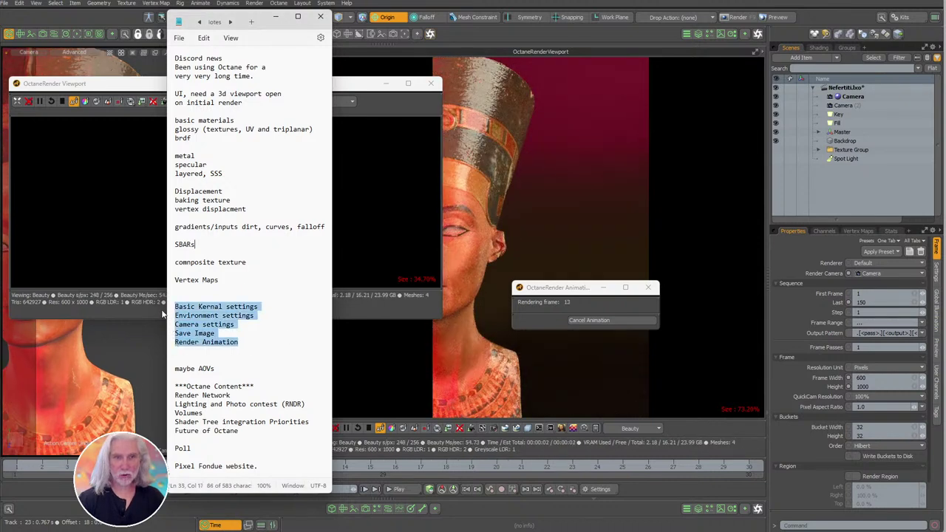
key(Right)
drag(228, 281, 167, 284)
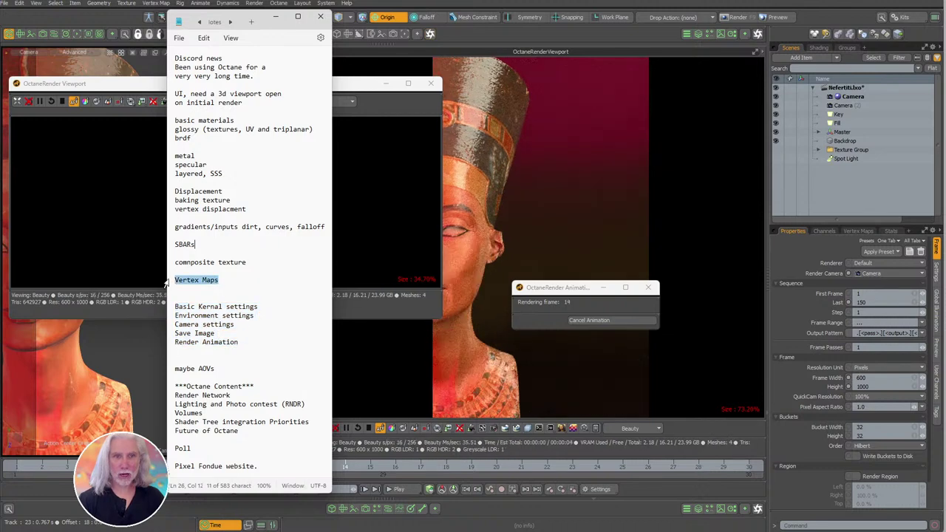
drag(227, 281, 169, 284)
drag(248, 263, 191, 268)
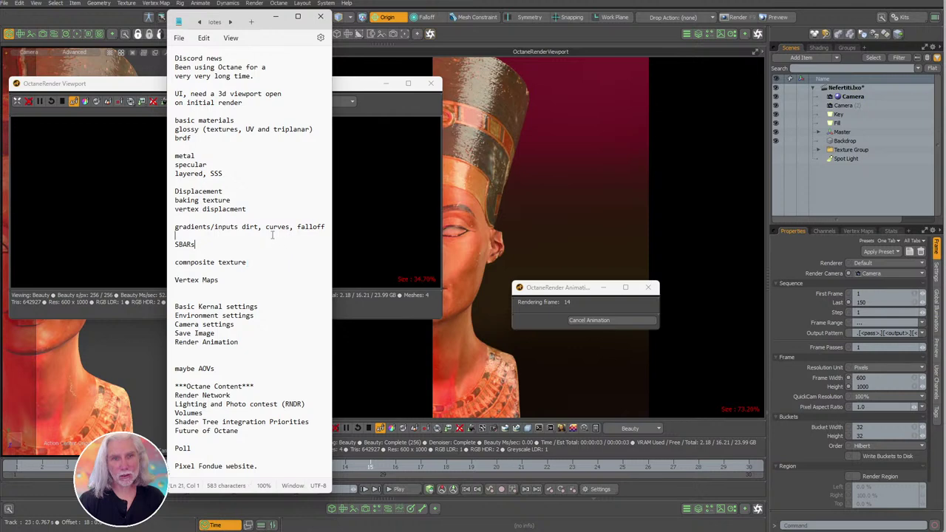
drag(174, 227, 320, 231)
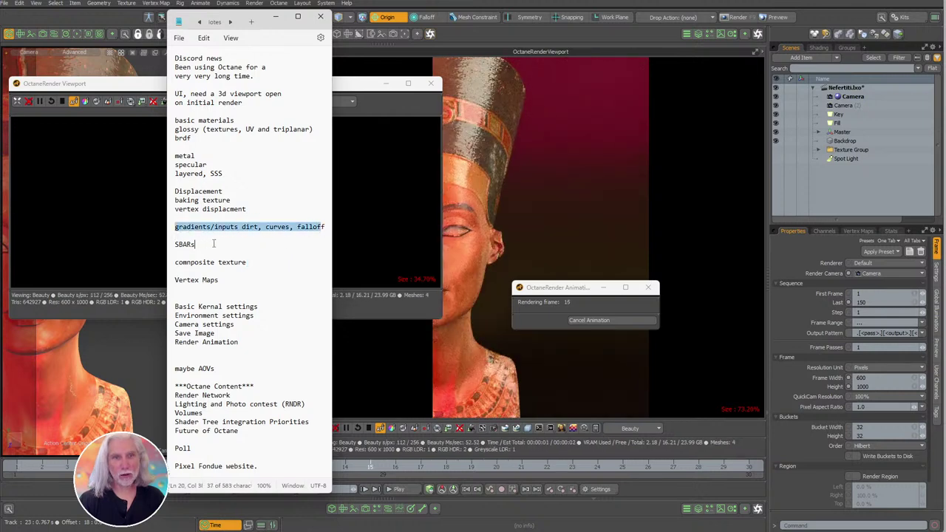
Review the Displacement, SBARs and composite texture topics in the lesson notes, and put the notes away.
drag(213, 243, 168, 253)
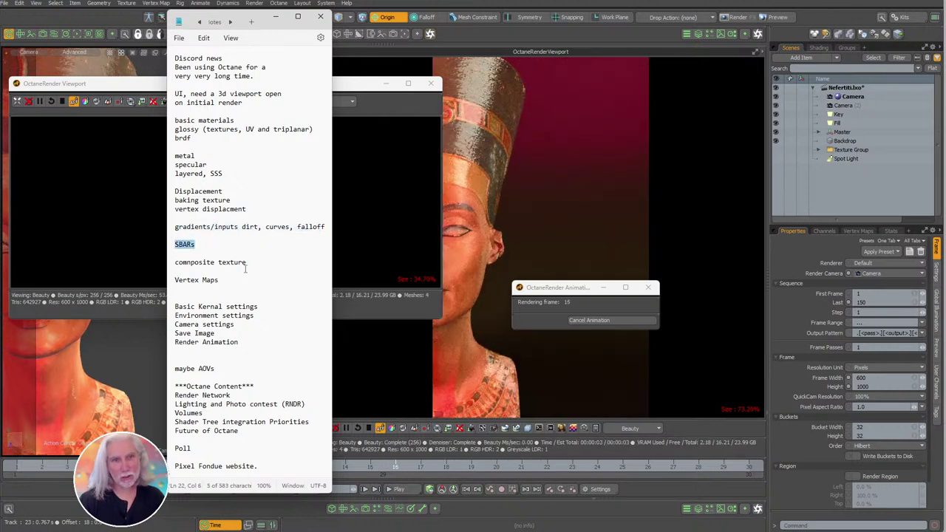
drag(246, 210, 168, 194)
click(271, 266)
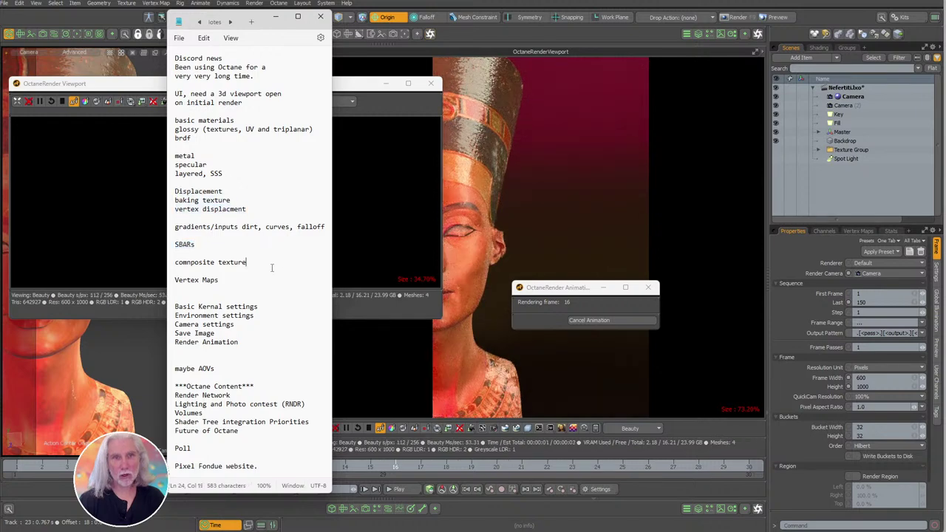
click(277, 17)
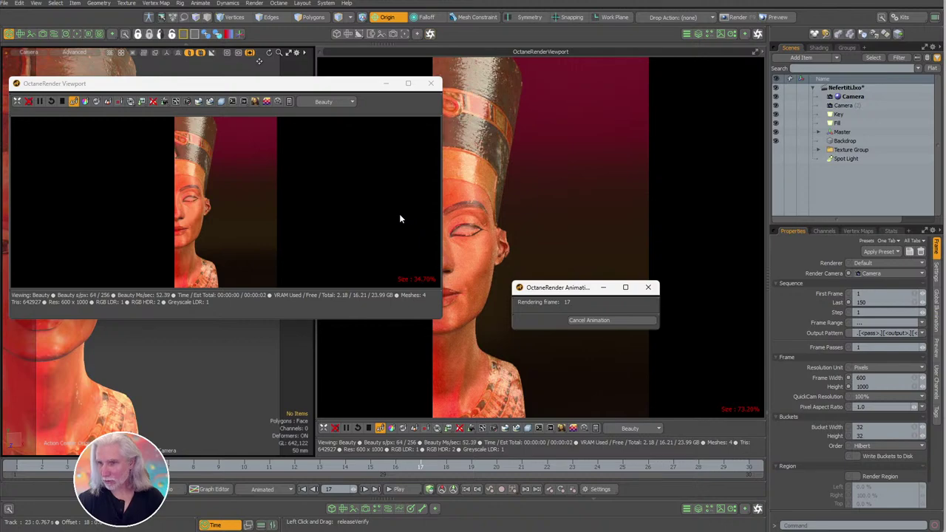
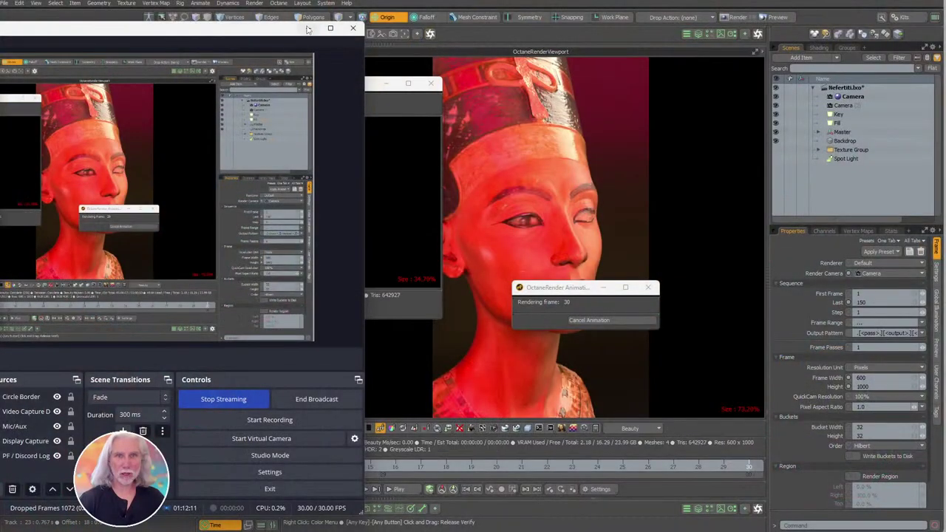
Acknowledge the completed animation render, return the timeline to frame 1 and close the floating OctaneRender viewport.
click(533, 443)
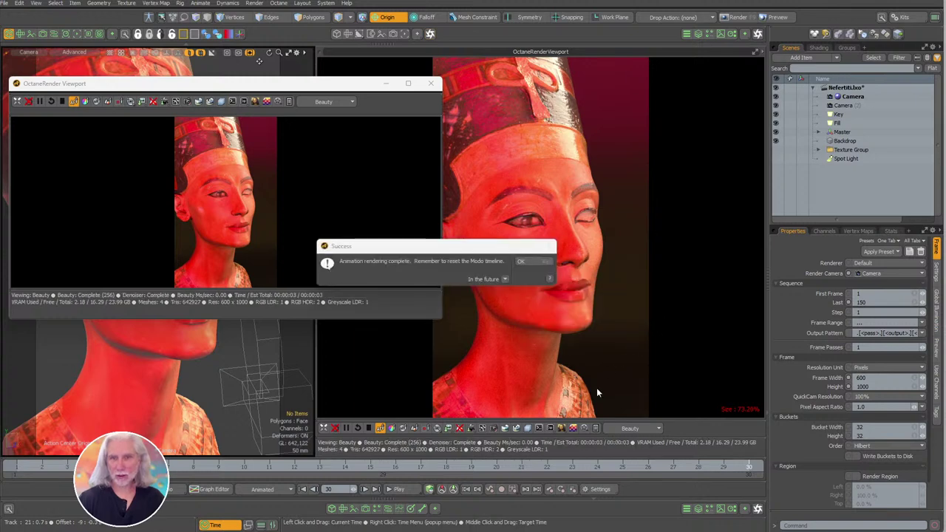
click(534, 261)
drag(736, 467, 16, 467)
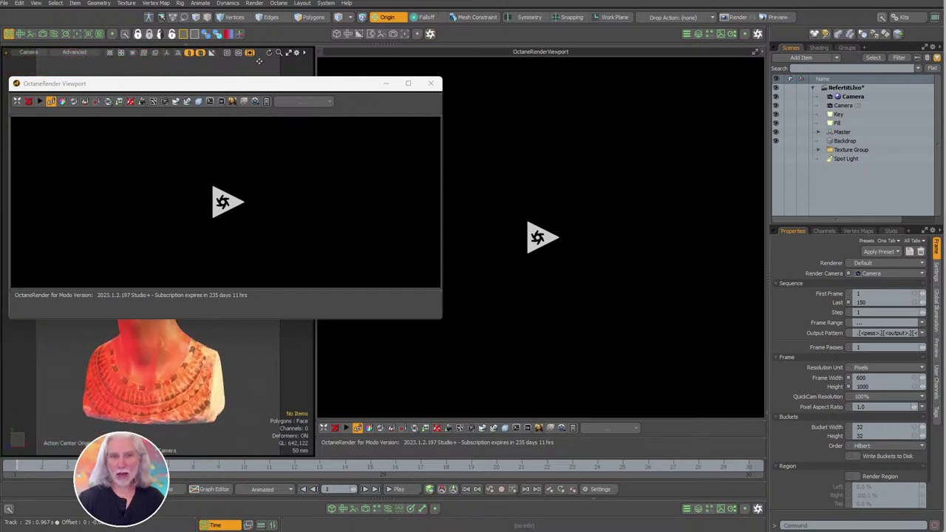
click(430, 83)
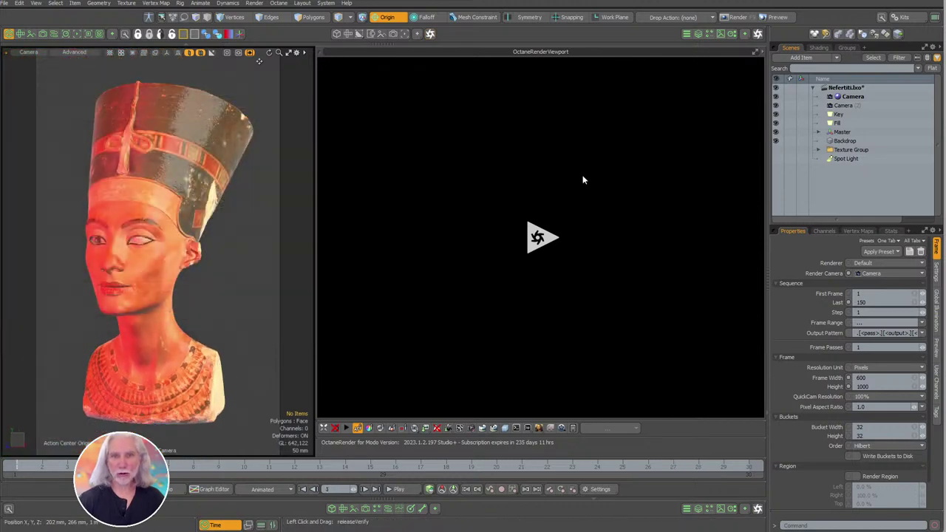
click(448, 431)
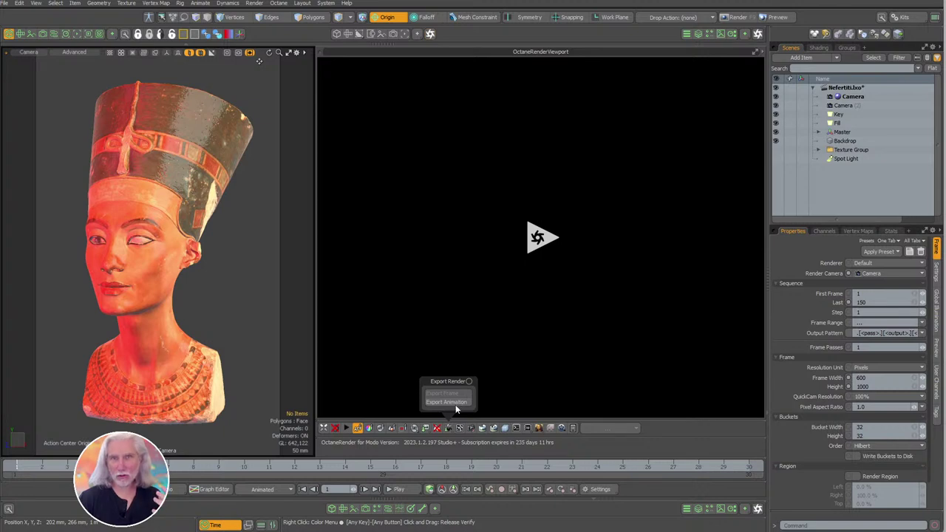
click(576, 378)
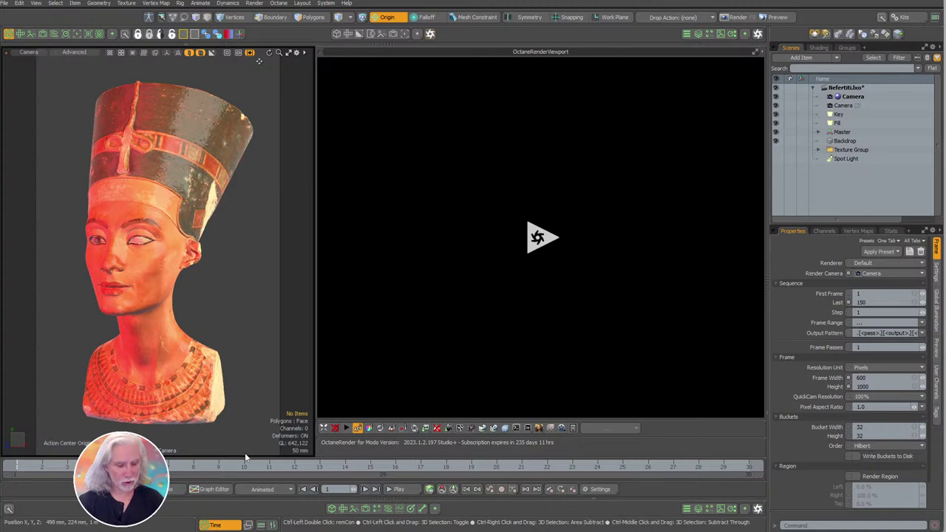
Create a new scene and add a sphere as its own mesh item with a subdivided mesh.
key(ctrl+n)
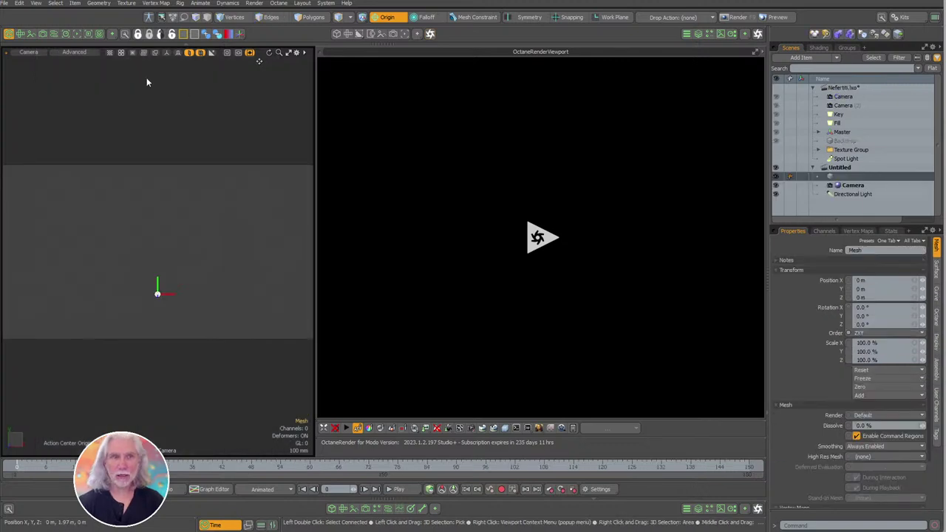
click(2, 246)
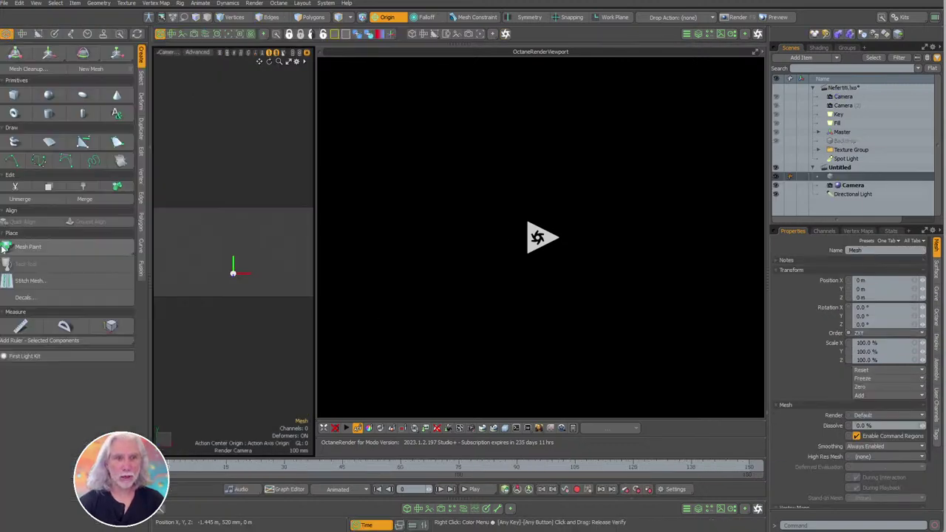
key(shift)
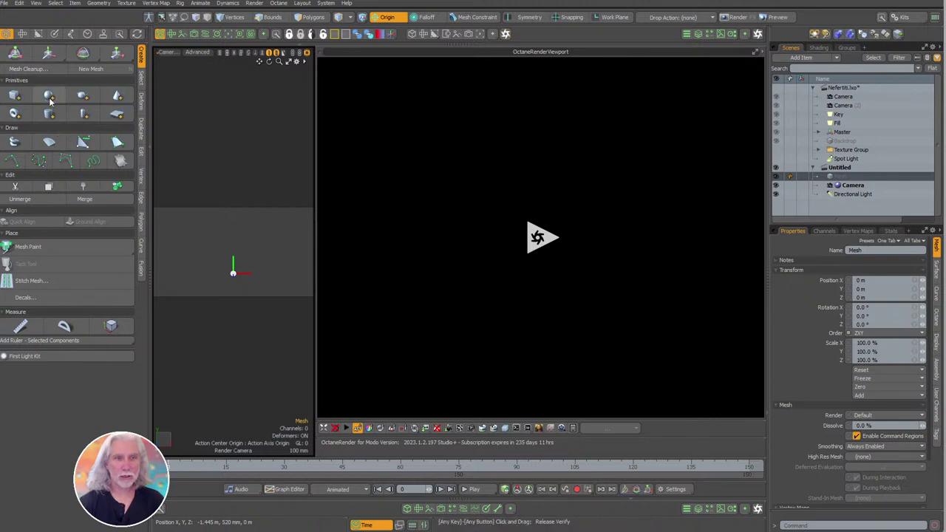
ctrl+click(48, 97)
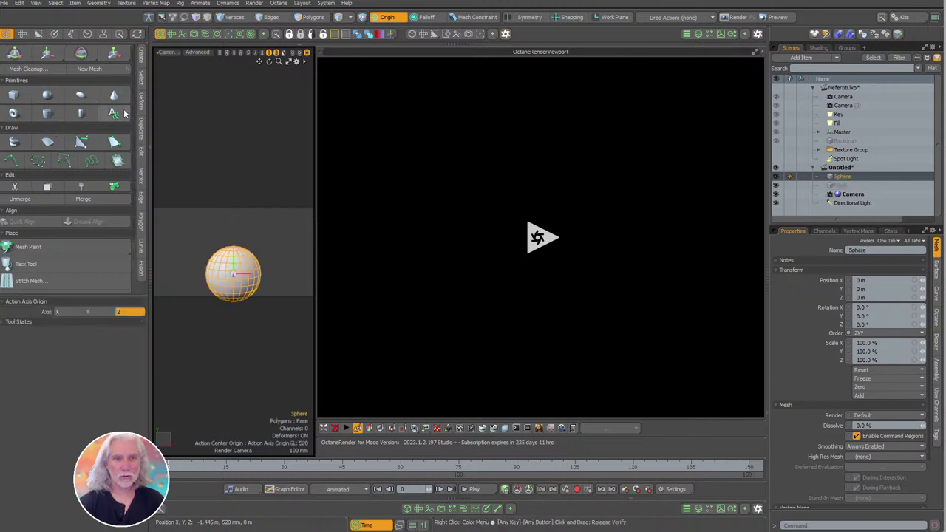
key(d)
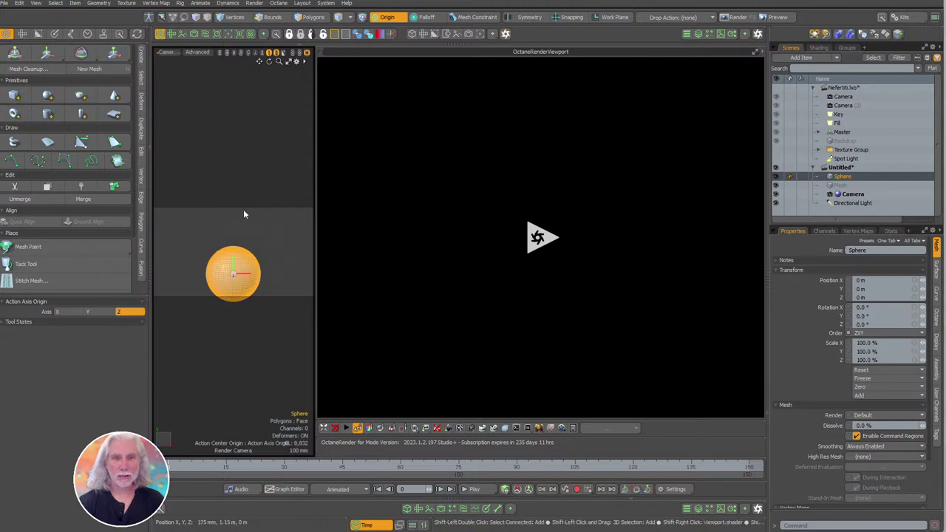
key(a)
ctrl+alt+drag(260, 239, 299, 243)
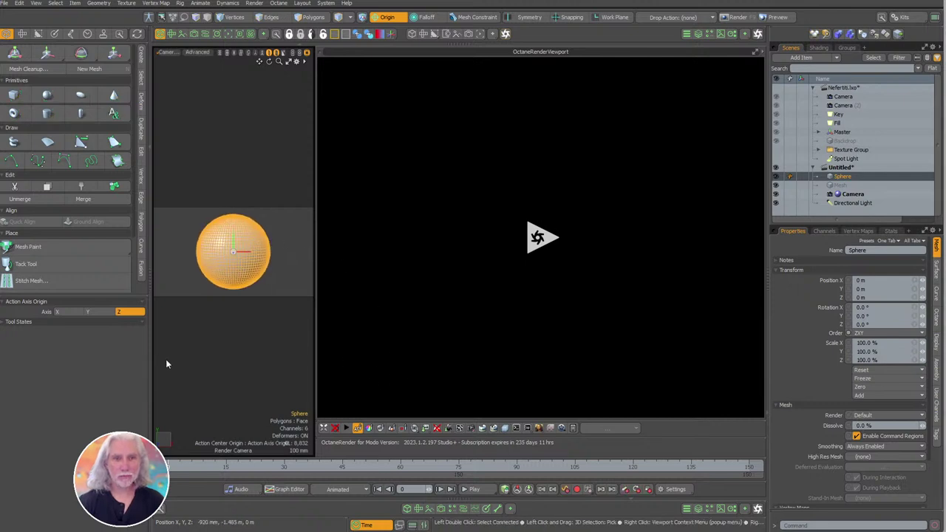
Assign a new Sphere material to all polygons of the sphere.
key(3)
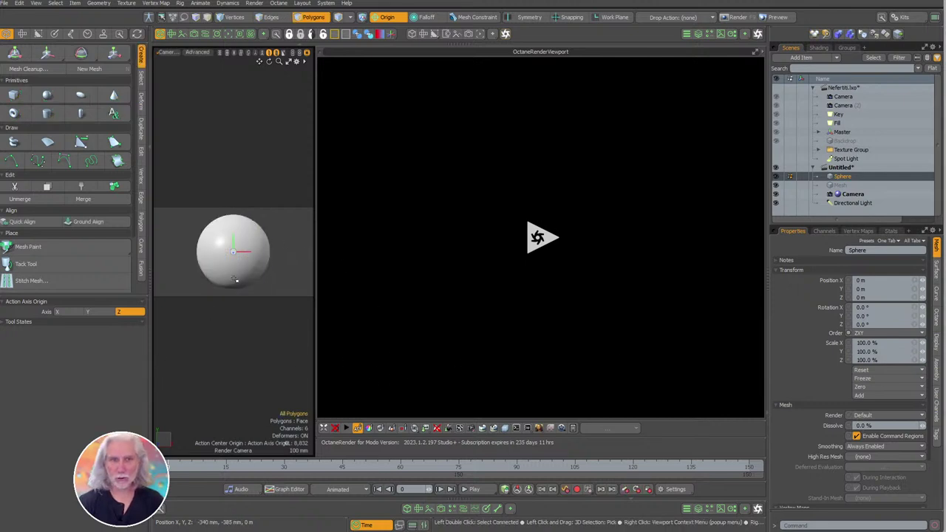
key(bracketleft)
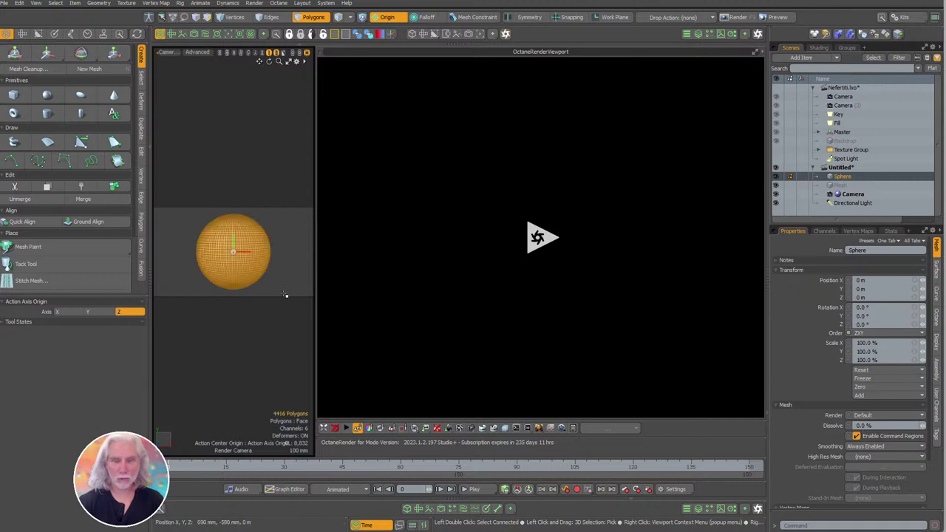
key(m)
key(Return)
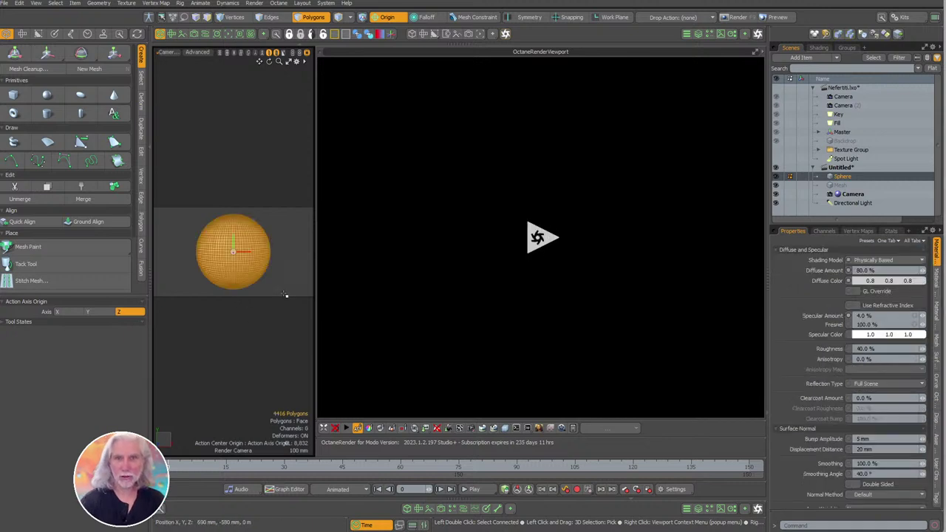
Collapse the Nefertiti.lxo scene in the item list and remove the empty Mesh item from the new scene.
click(812, 88)
click(849, 123)
shift+click(846, 132)
drag(846, 131, 855, 105)
click(846, 131)
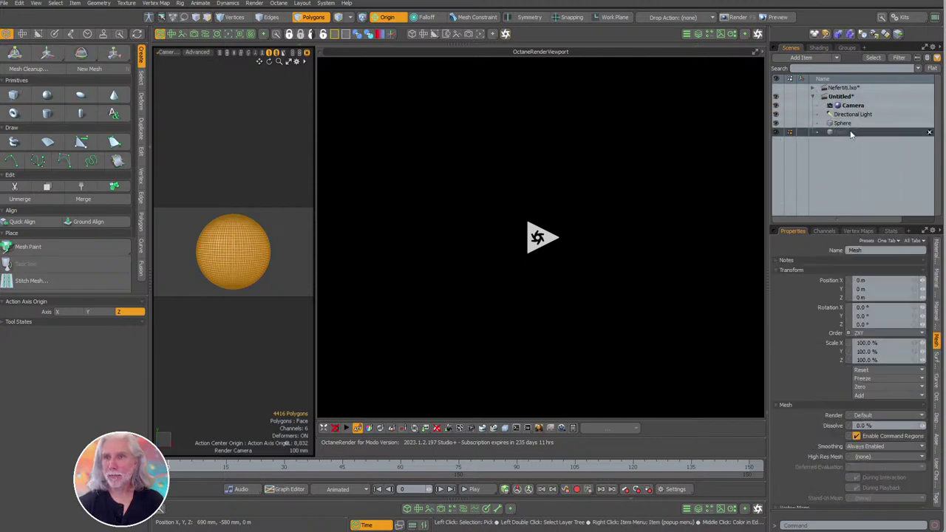
click(929, 133)
Examine the Sphere material group in the Shader Tree, including its Polygon Tag Type options, keeping Material as the type.
click(818, 47)
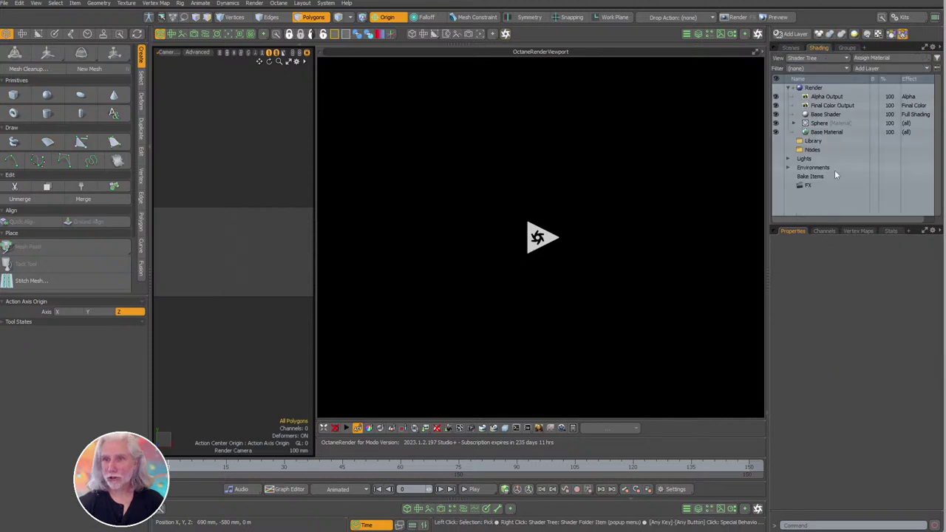
click(795, 123)
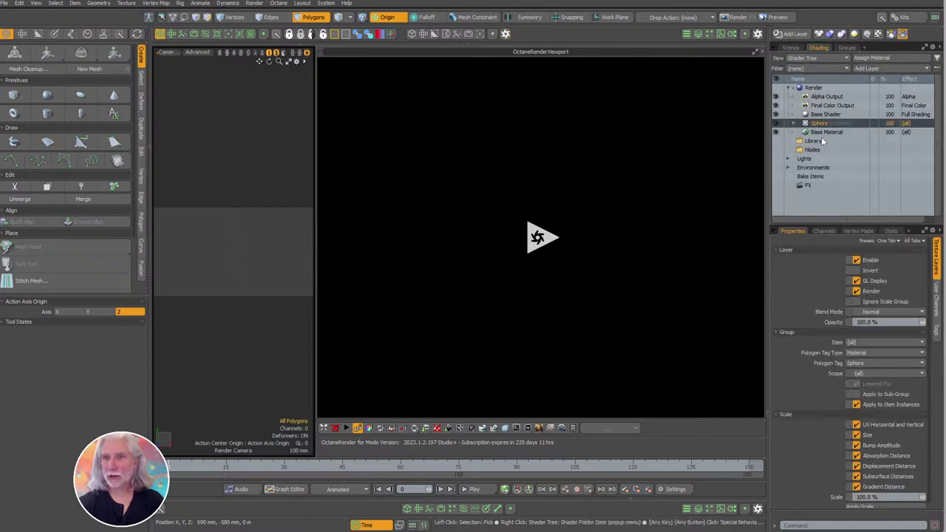
click(793, 129)
click(511, 273)
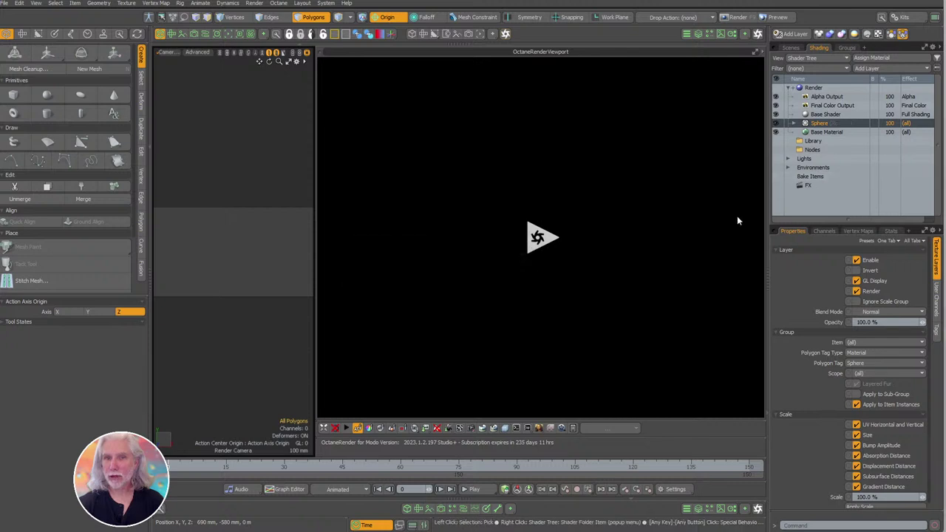
click(795, 123)
click(876, 353)
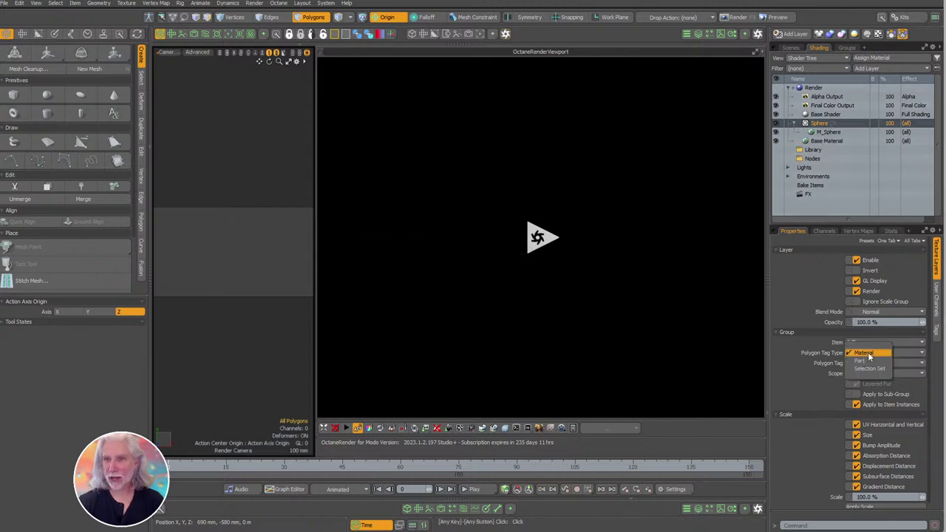
click(872, 352)
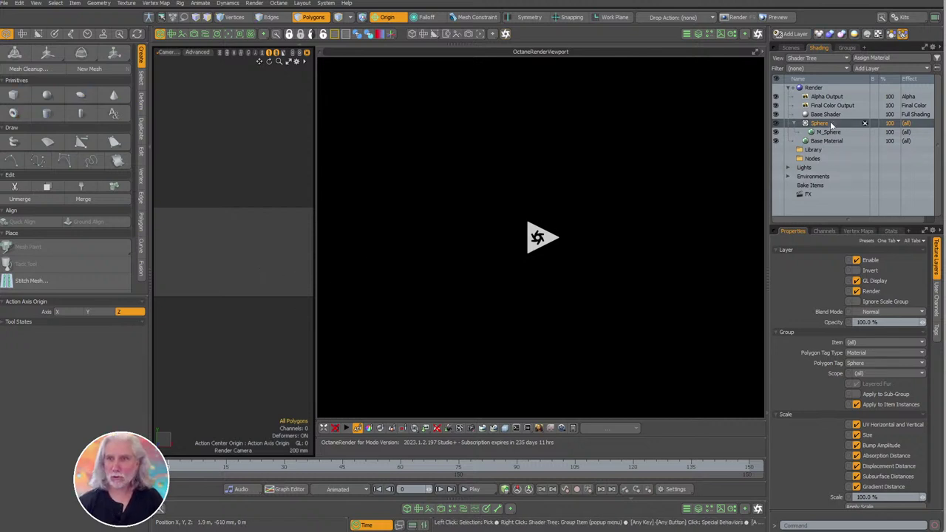
Select the Sphere item and start the live Octane render with the sphere framed larger.
click(791, 47)
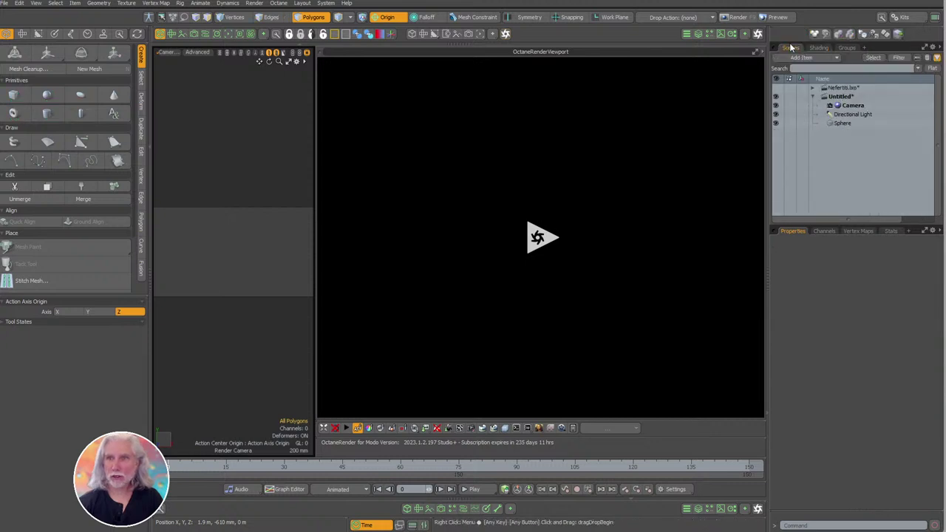
click(842, 123)
key(ctrl+3)
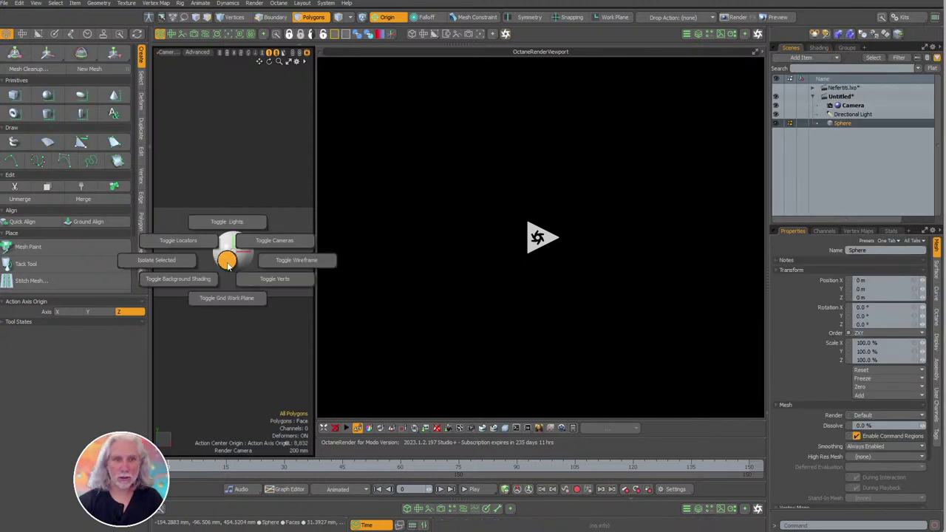
click(251, 260)
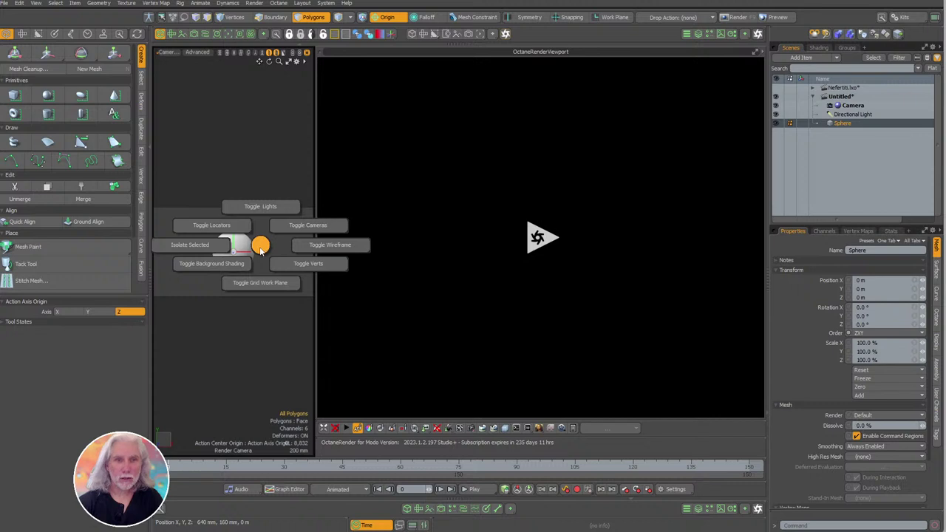
click(236, 245)
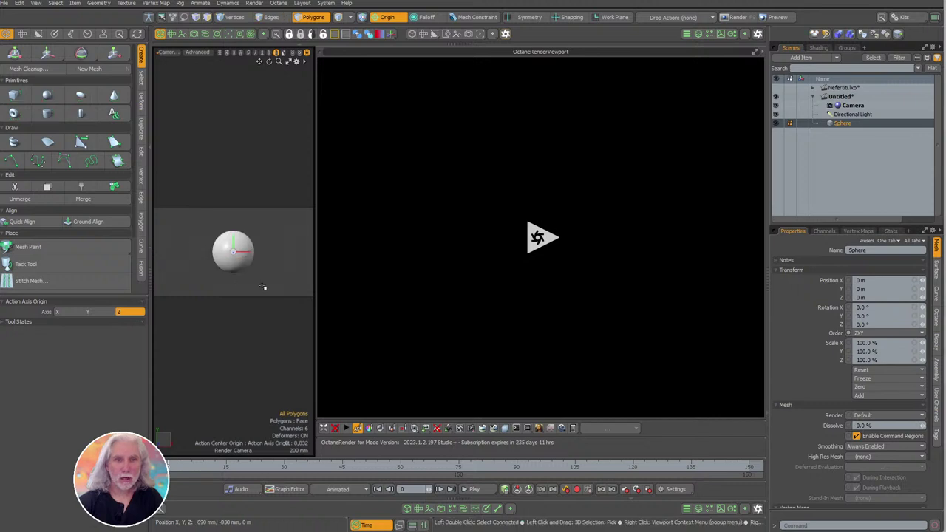
click(347, 428)
scroll(303, 241, up, 3)
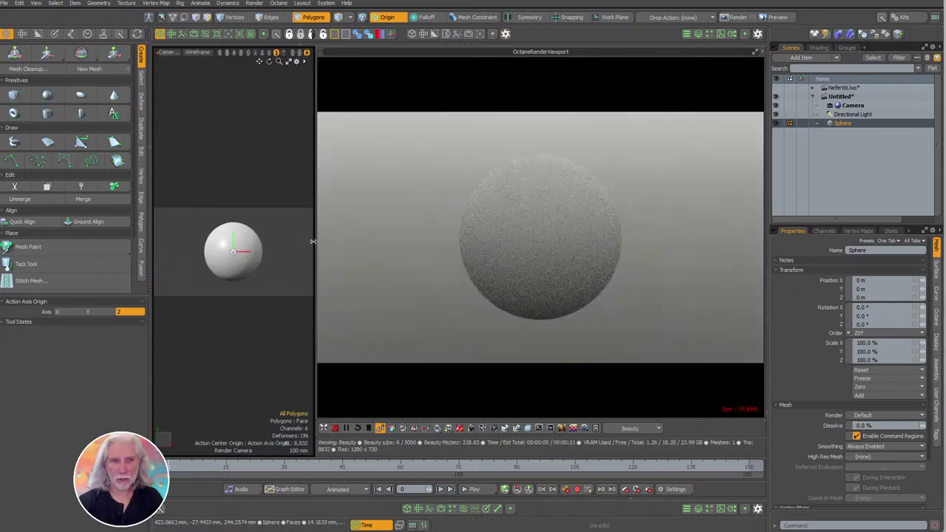
Inspect the M_Sphere material's diffuse and specular properties in the Shader Tree and deselect it.
click(838, 106)
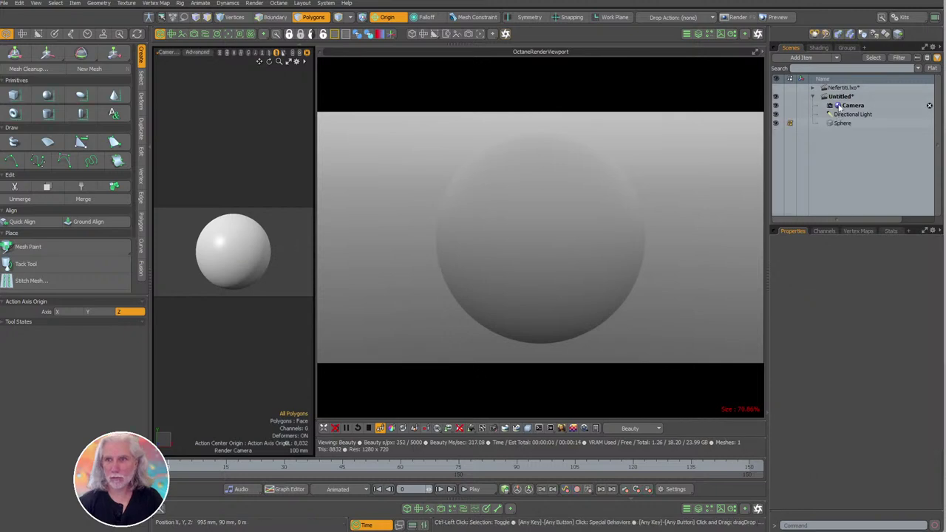
click(821, 48)
click(845, 133)
click(828, 132)
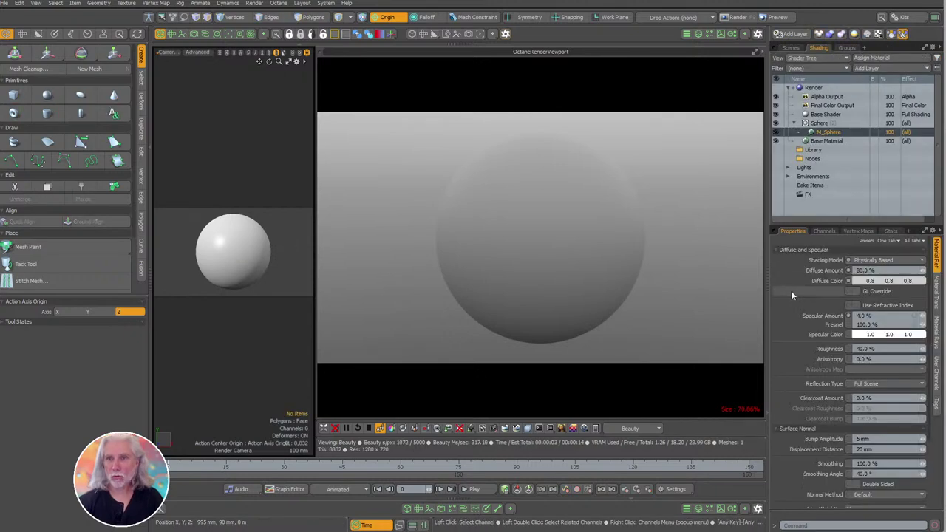
click(838, 134)
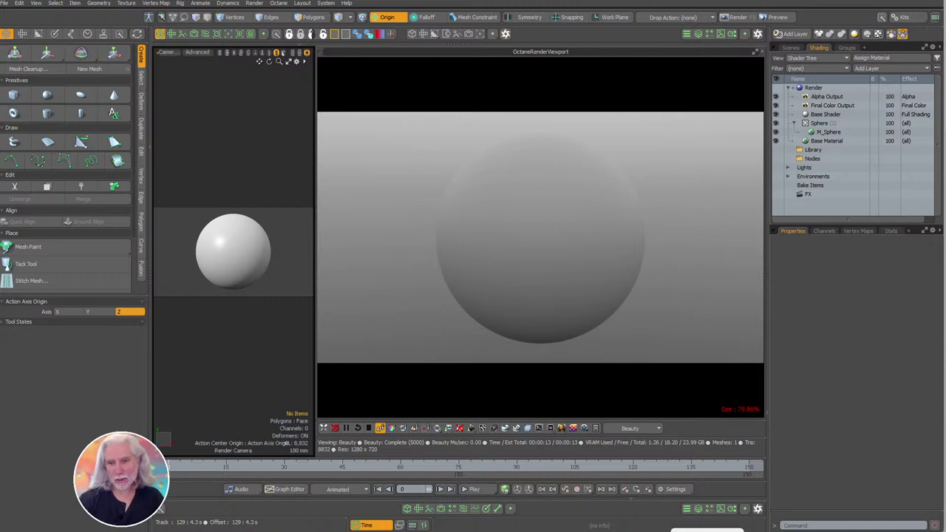
Check the texture export settings in Quixel Bridge, and list the installed kits with their enable toggles in Modo.
click(706, 529)
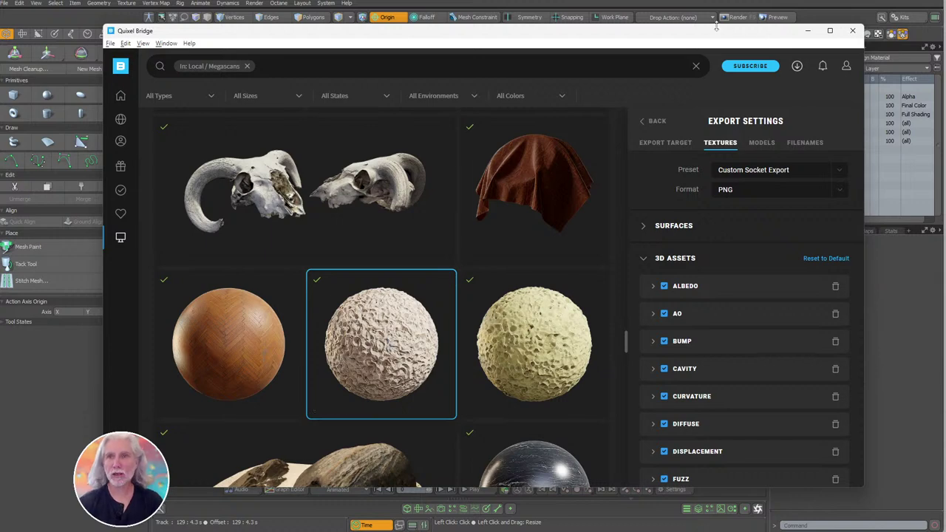
click(807, 30)
click(326, 3)
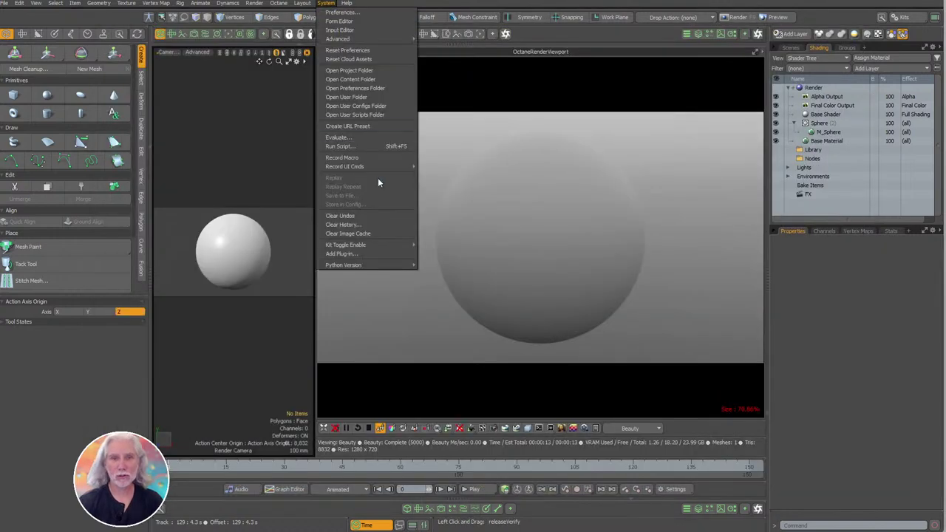
mouse_move(359, 245)
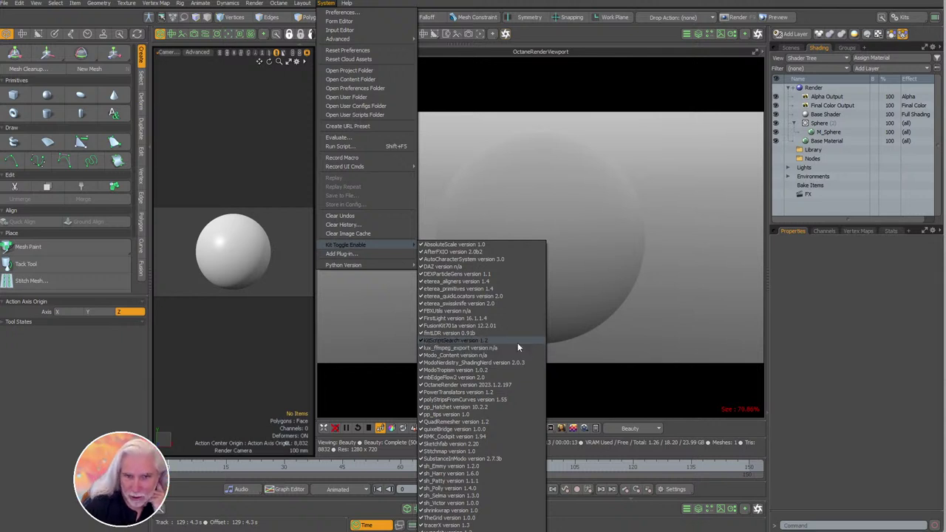
Switch to Quixel Bridge and check the export target settings for the Thai Beach Sand surface.
click(460, 432)
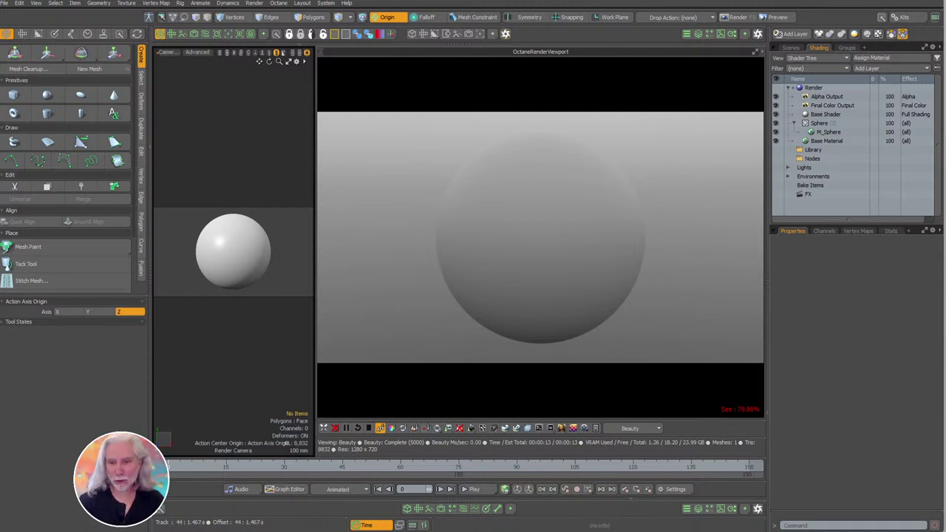
key(alt+Tab)
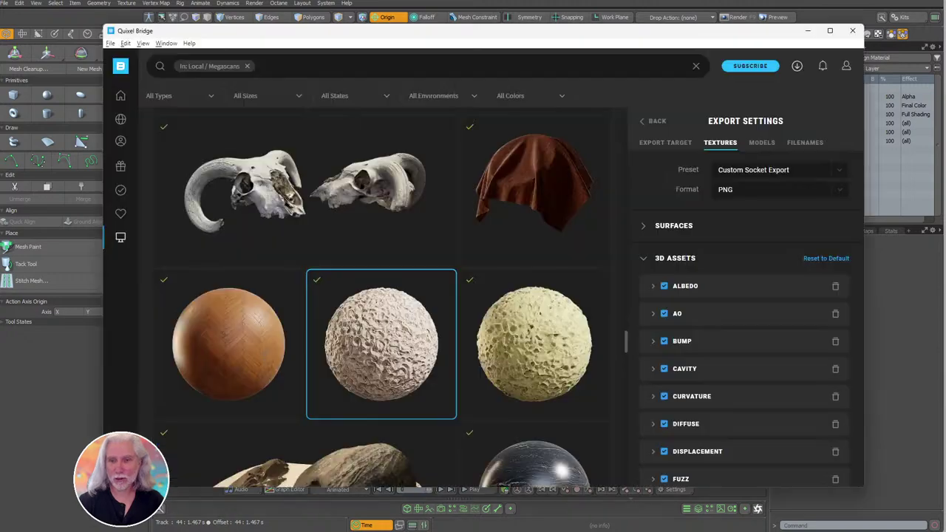
right_click(374, 342)
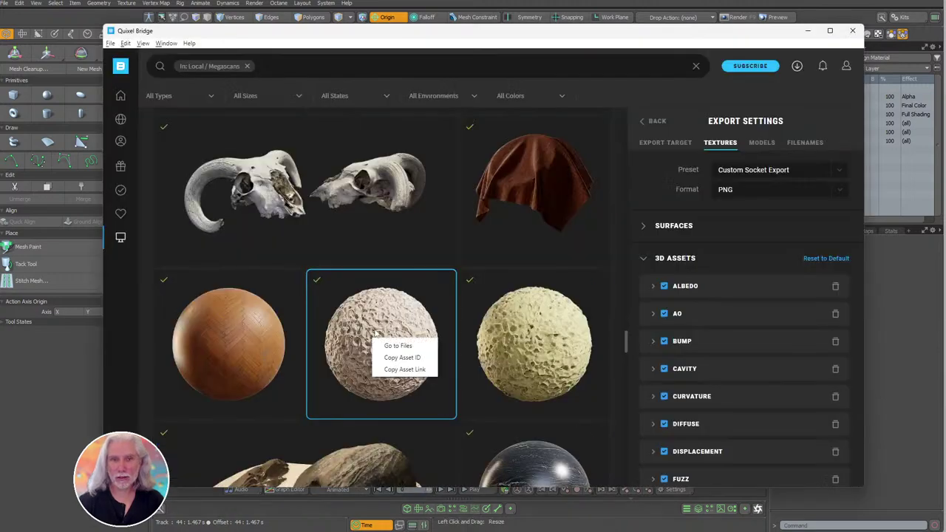
click(381, 316)
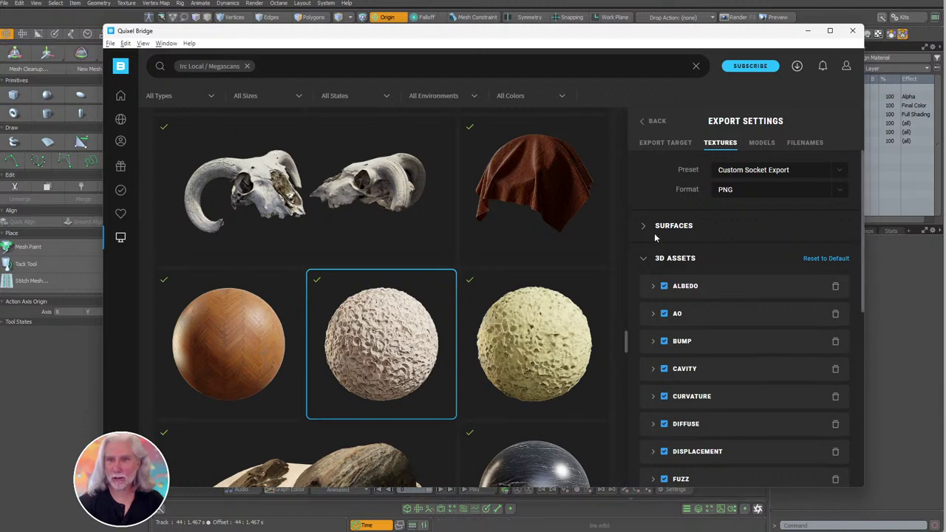
click(643, 259)
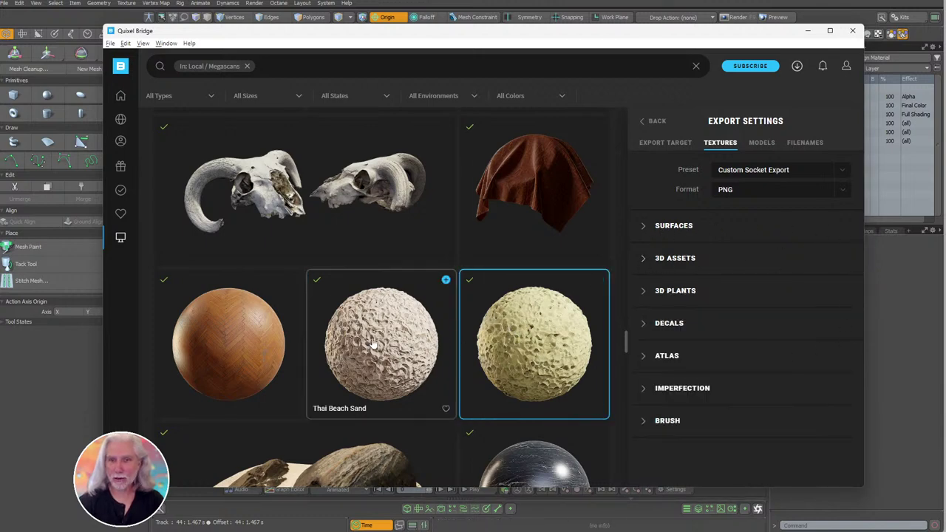
click(671, 144)
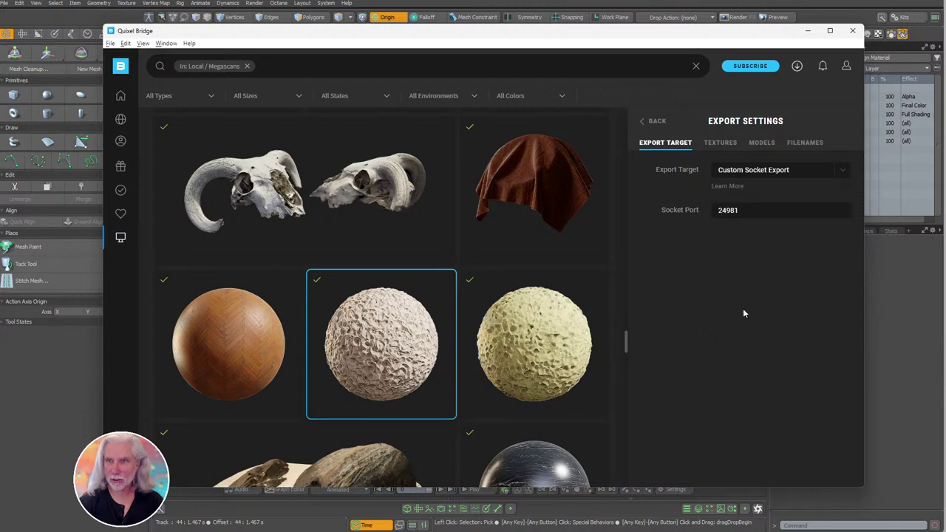
click(656, 121)
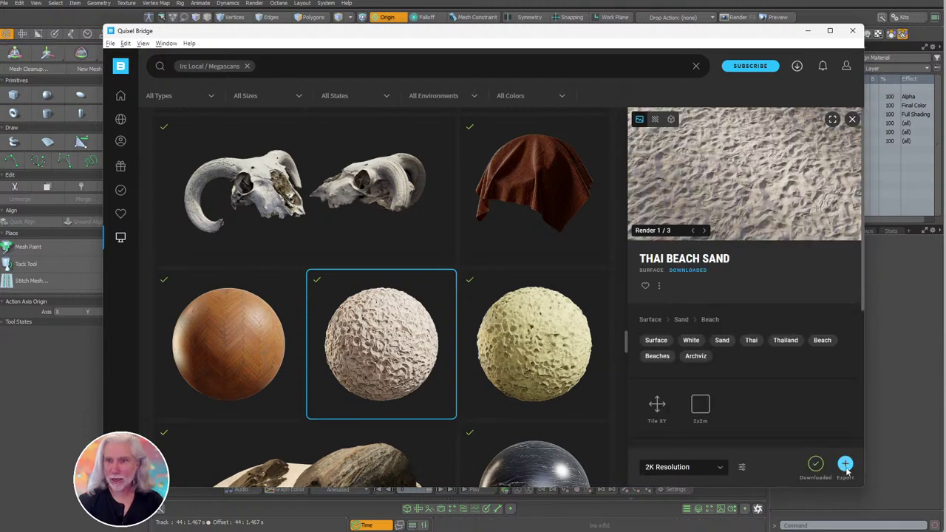
Review the export settings again, examining the Surfaces list of texture maps enabled for PNG export.
click(743, 470)
click(761, 449)
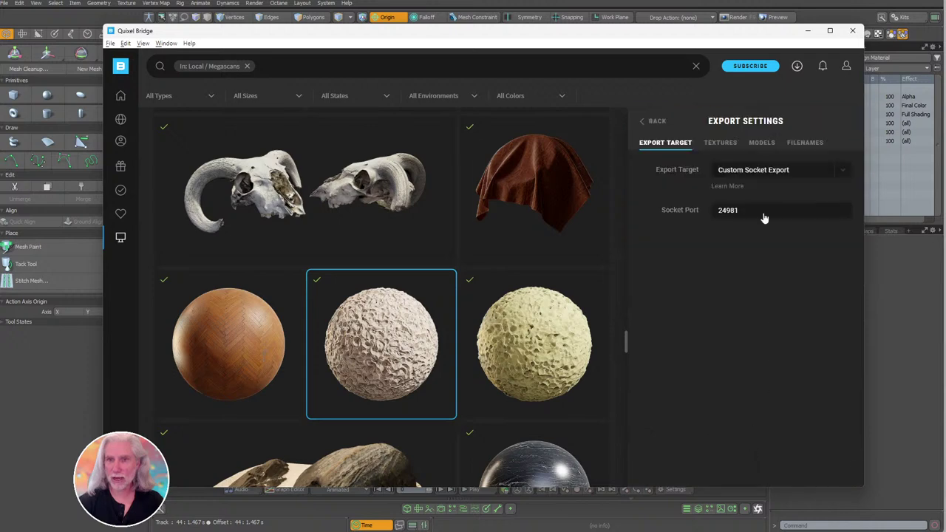
click(720, 142)
click(642, 233)
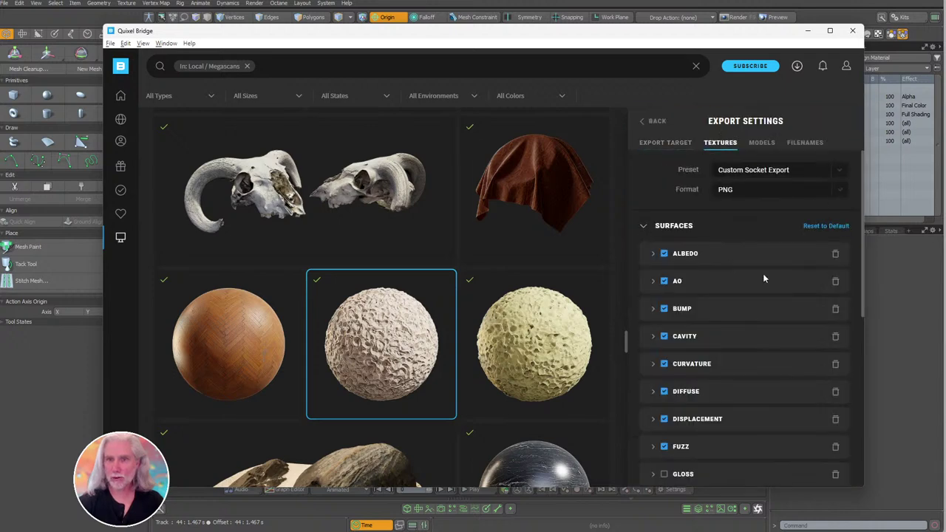
drag(861, 290, 865, 381)
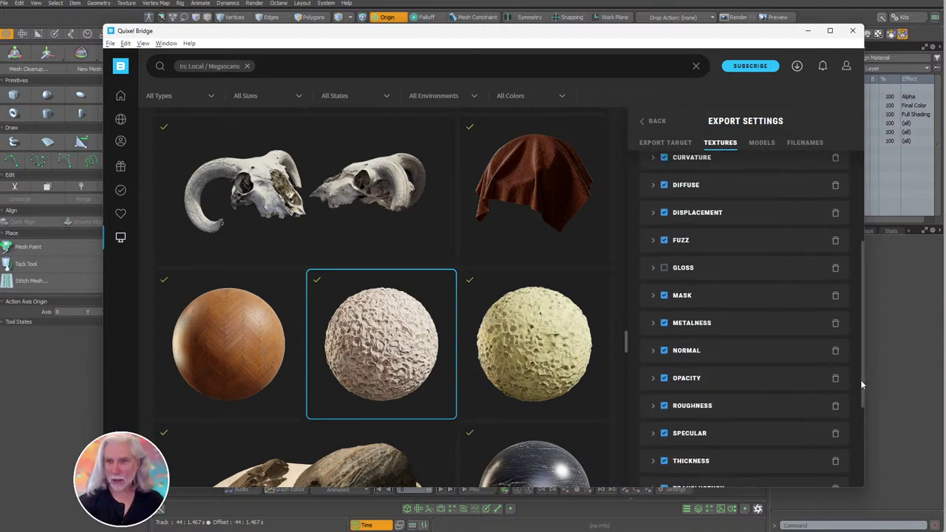
drag(865, 378, 867, 300)
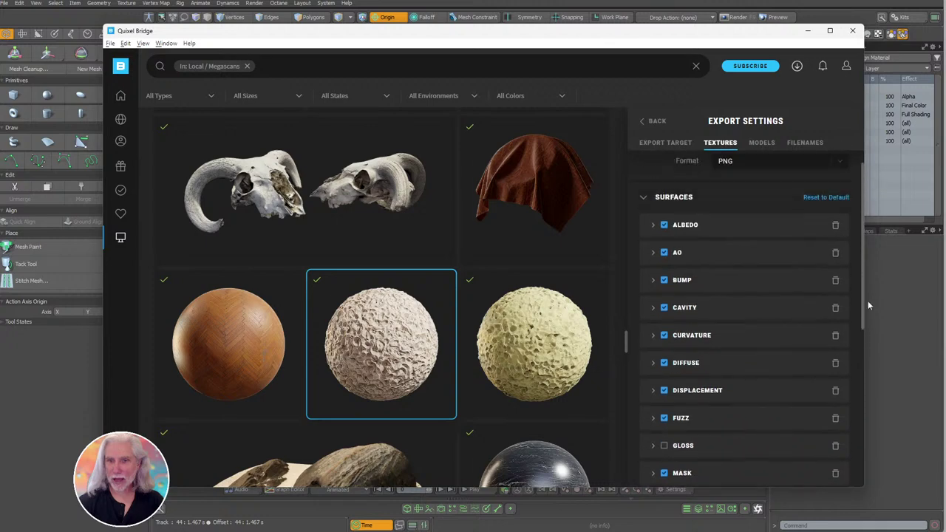
click(640, 121)
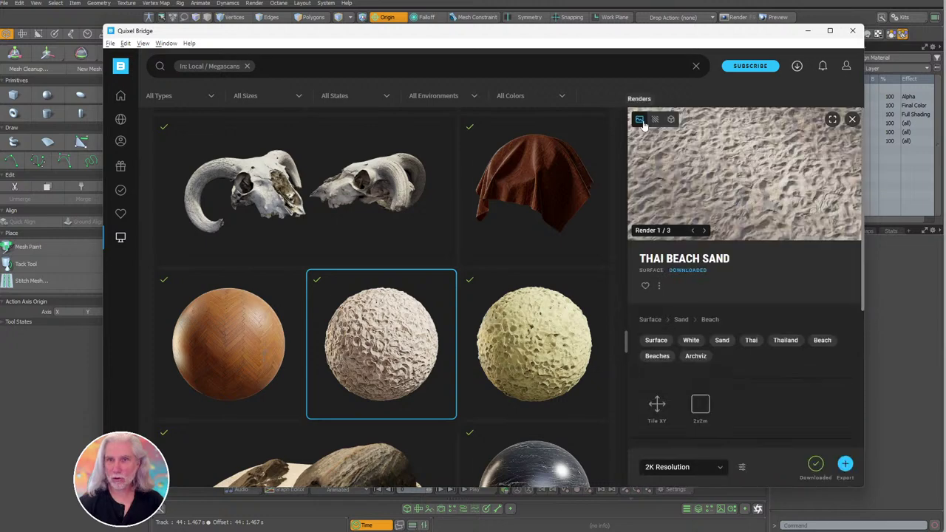
Export the Thai Beach Sand surface from Quixel Bridge to Modo and enlarge the camera view of the sphere.
click(845, 464)
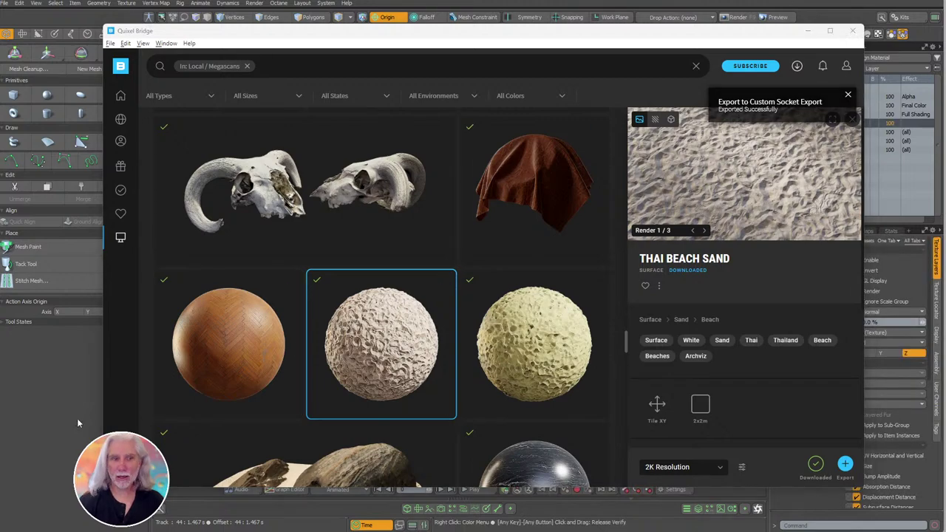
click(807, 30)
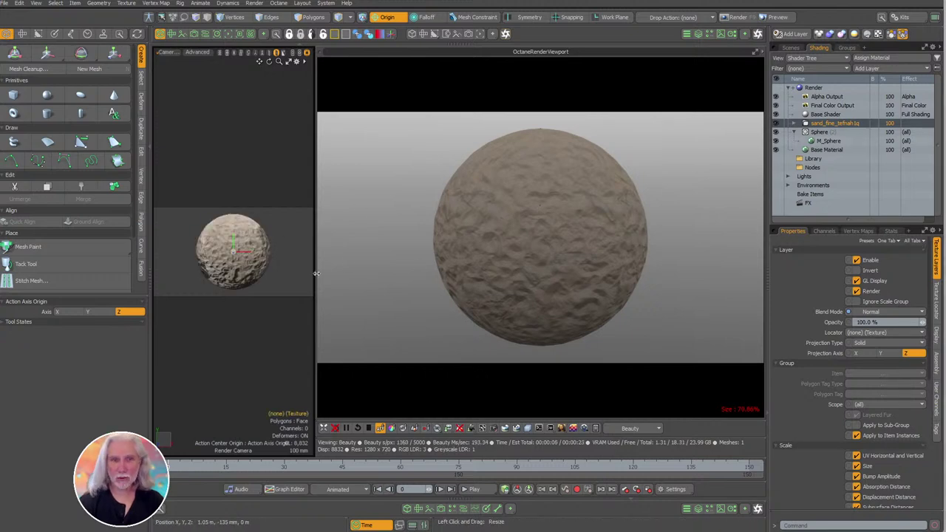
click(150, 352)
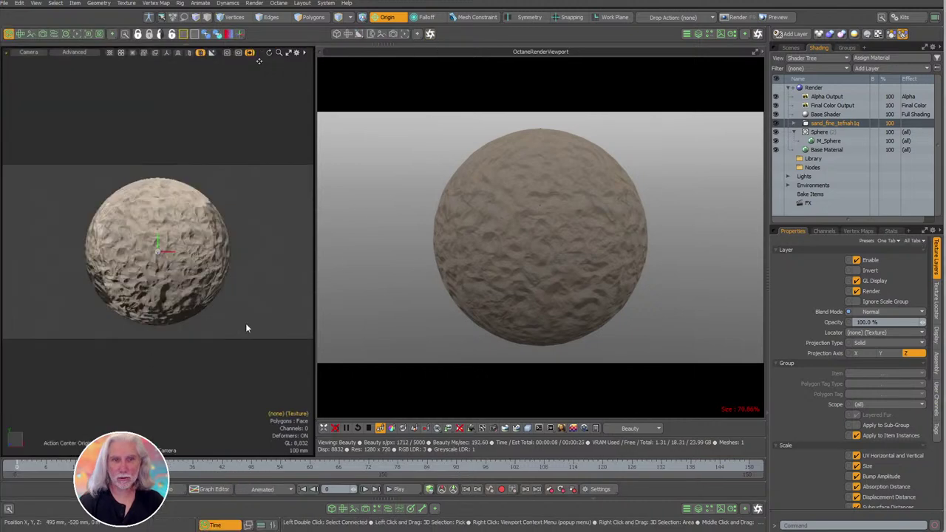
drag(314, 305, 329, 306)
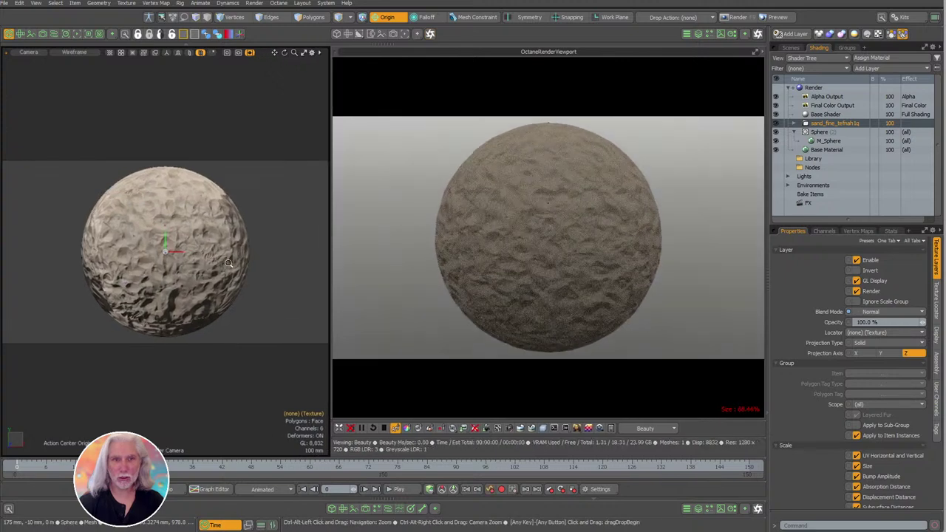
Move the six tefnah1q texture layers into the Sphere material group above M_Sphere and delete the emptied sand_fine group.
click(795, 123)
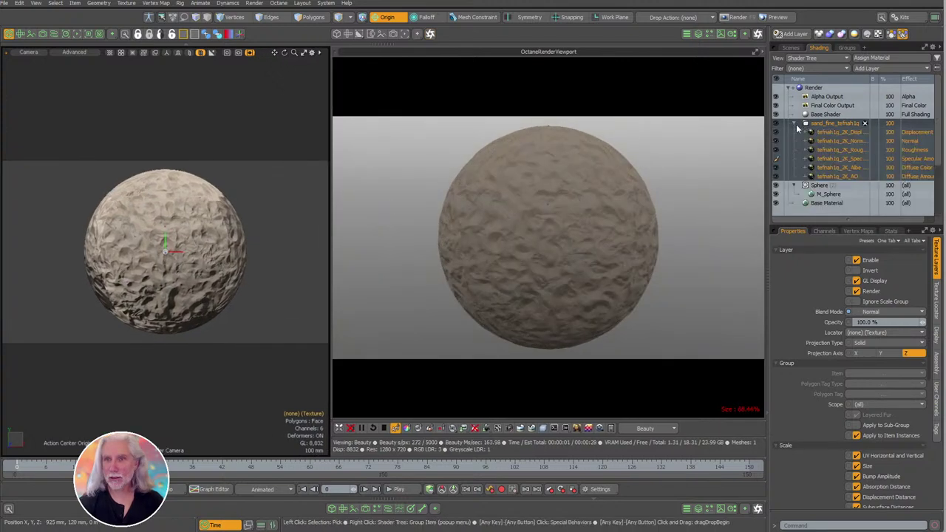
click(821, 185)
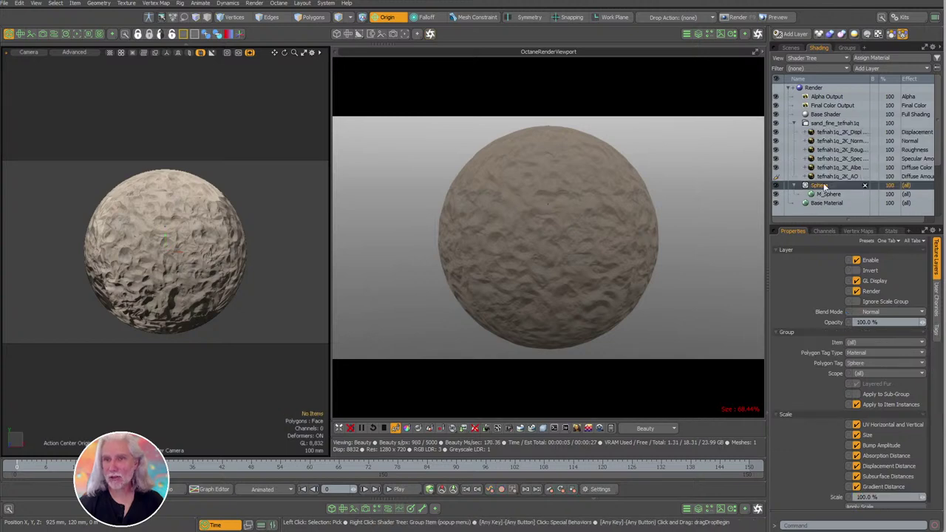
click(833, 133)
shift+click(828, 176)
drag(825, 177, 837, 194)
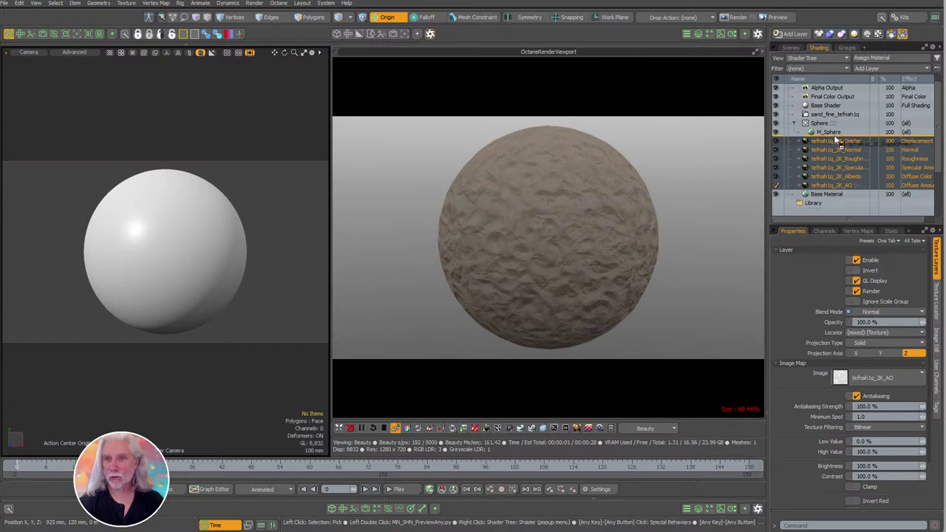
drag(837, 140, 835, 132)
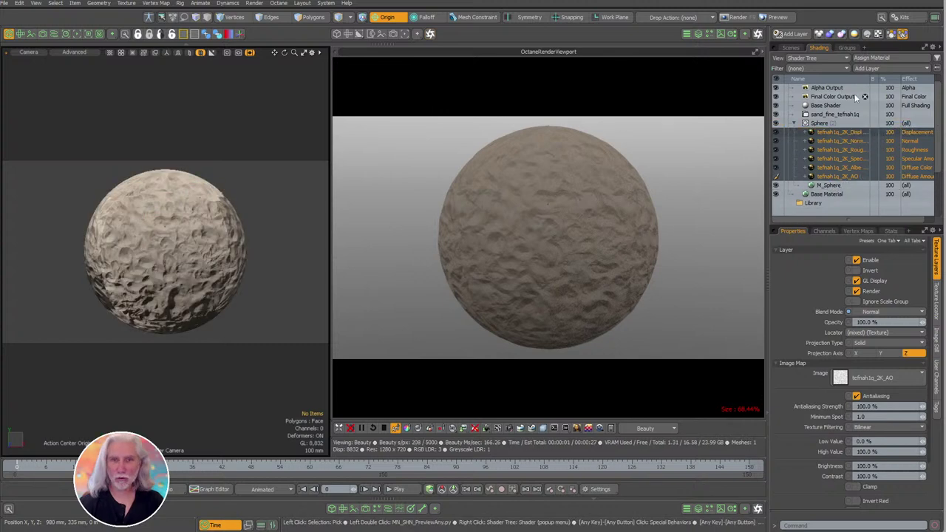
click(828, 115)
key(Delete)
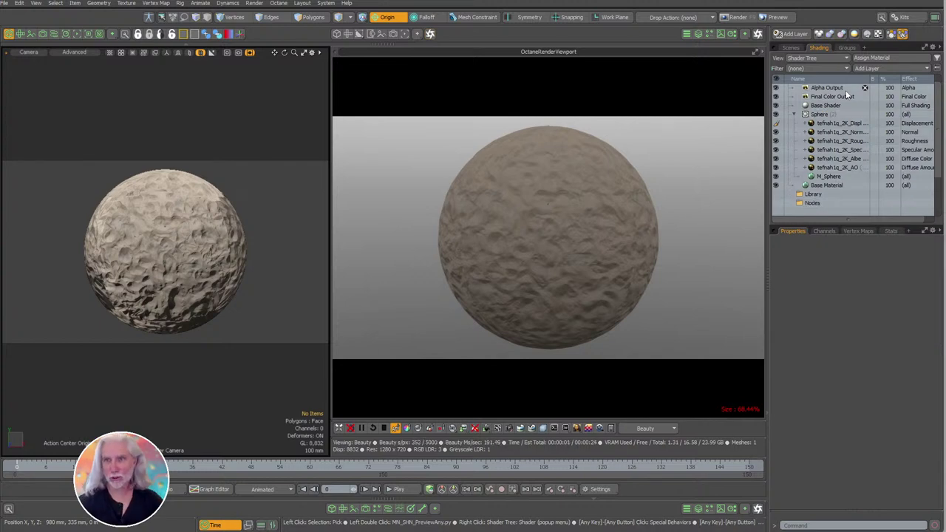
Widen the Shader Tree and delete the AO, Displacement and Normal texture layers from the Sphere group.
drag(766, 204, 729, 207)
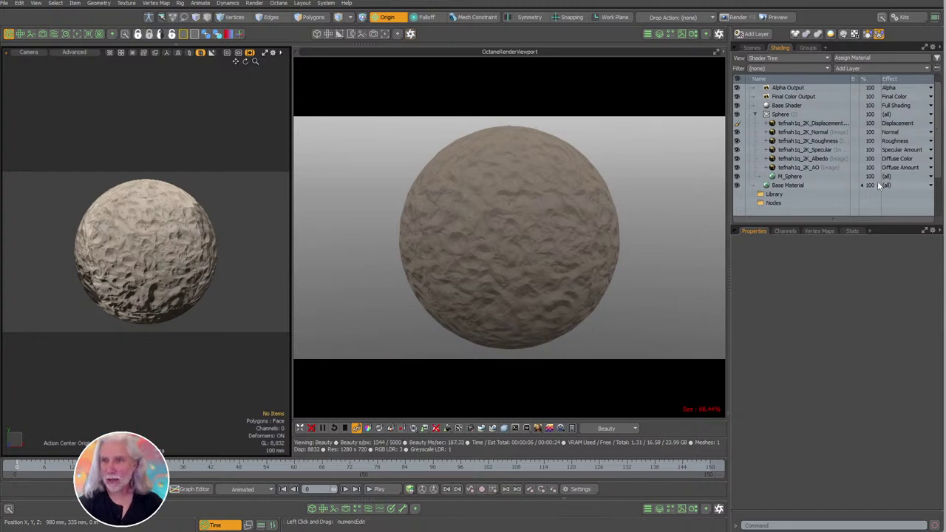
click(795, 168)
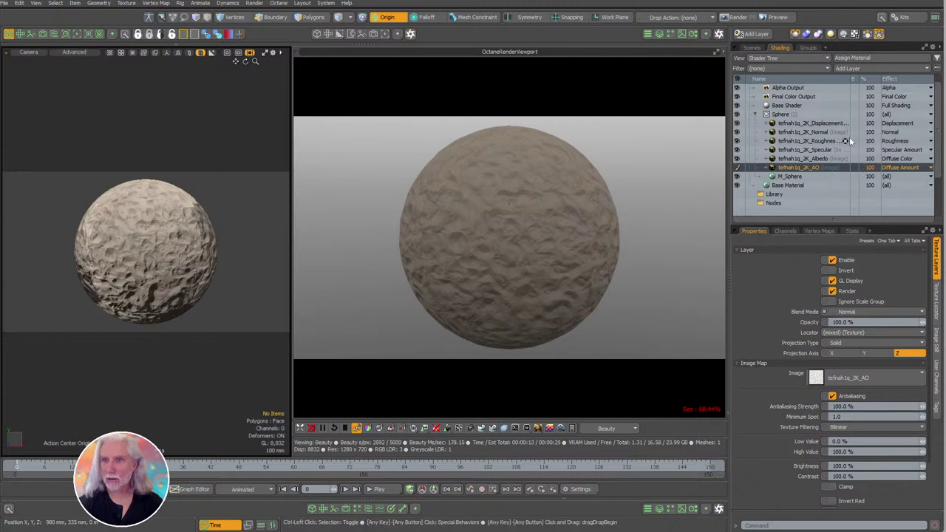
click(738, 122)
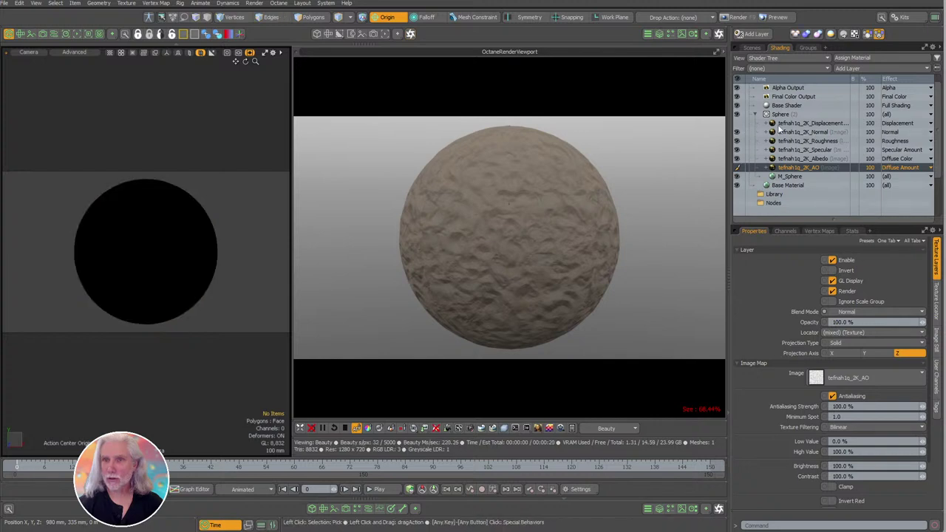
ctrl+click(803, 124)
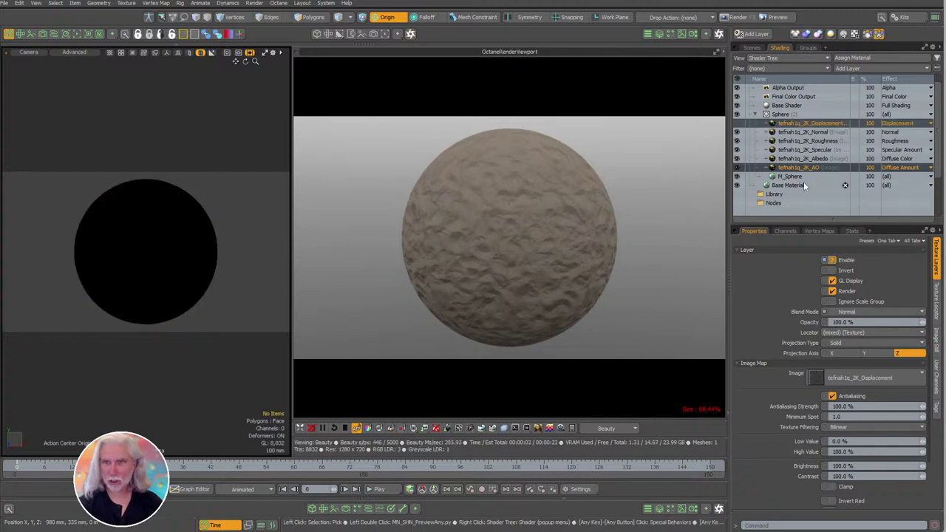
ctrl+click(804, 133)
key(Delete)
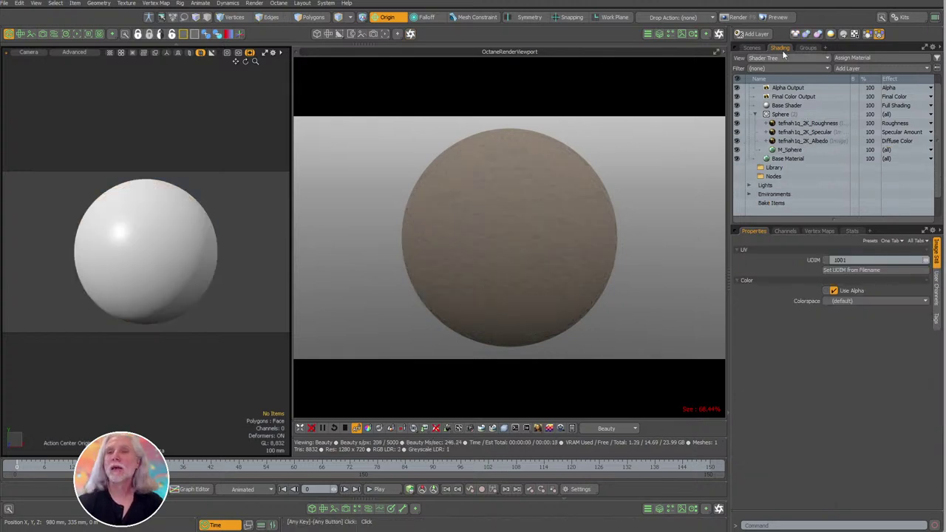
Expand the Environment in the Shader Tree and browse the Poly Haven HDRI folder in the preset browser.
click(748, 193)
click(755, 202)
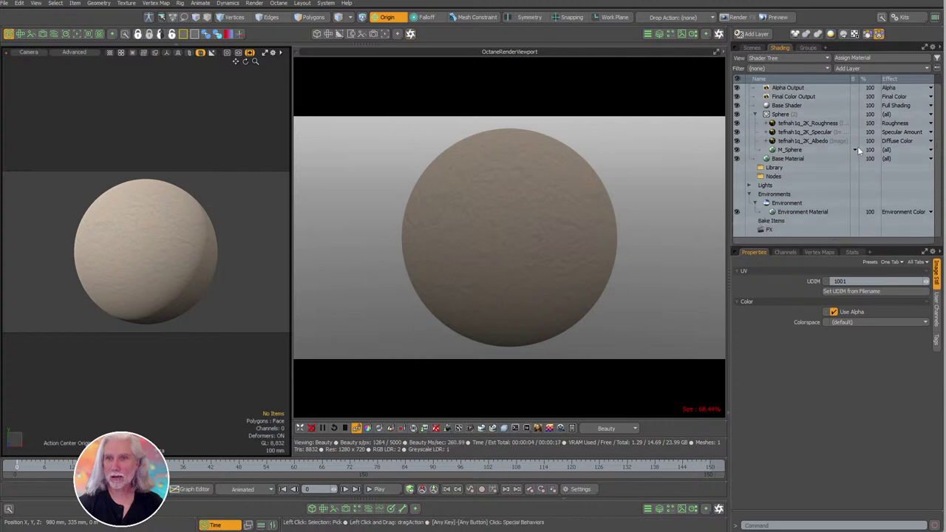
click(670, 34)
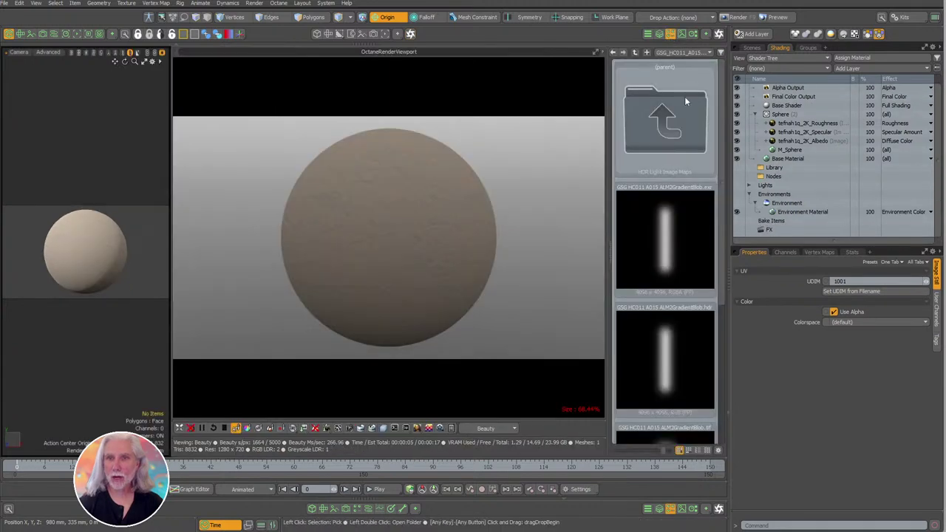
click(635, 52)
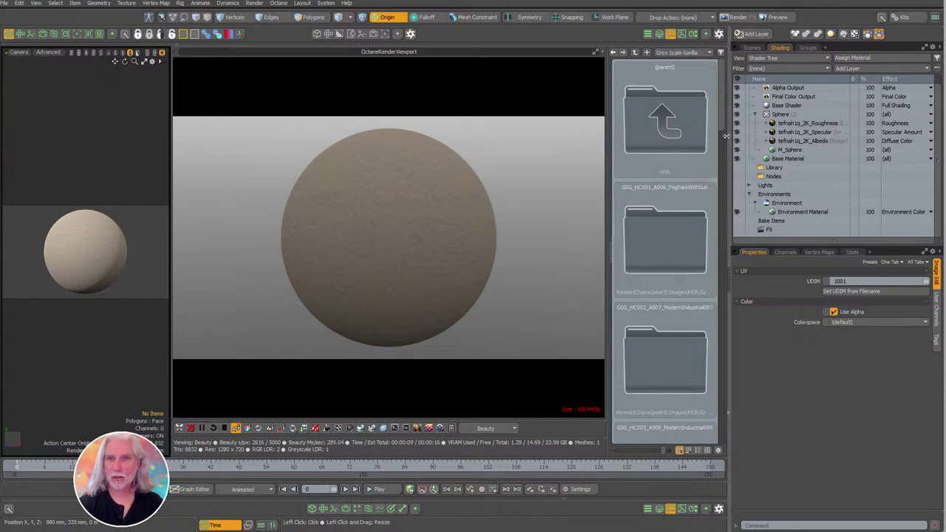
click(654, 52)
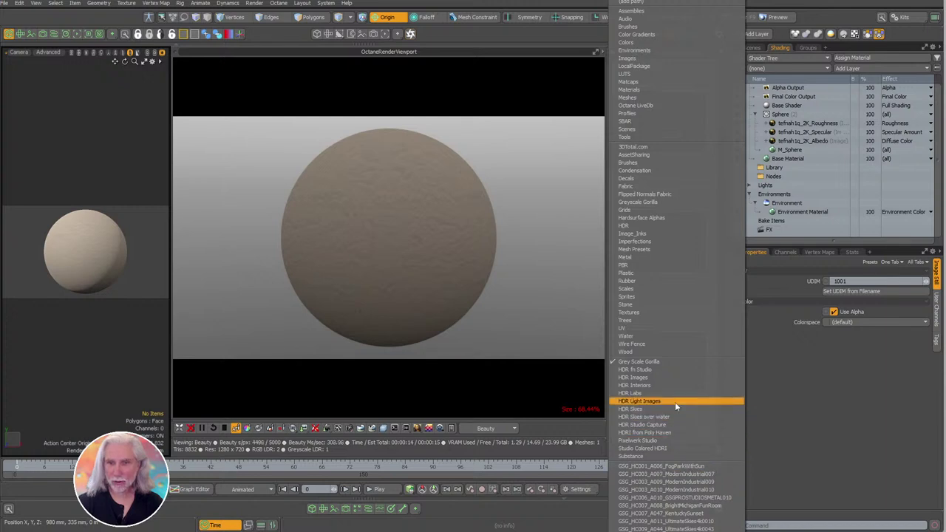
click(673, 432)
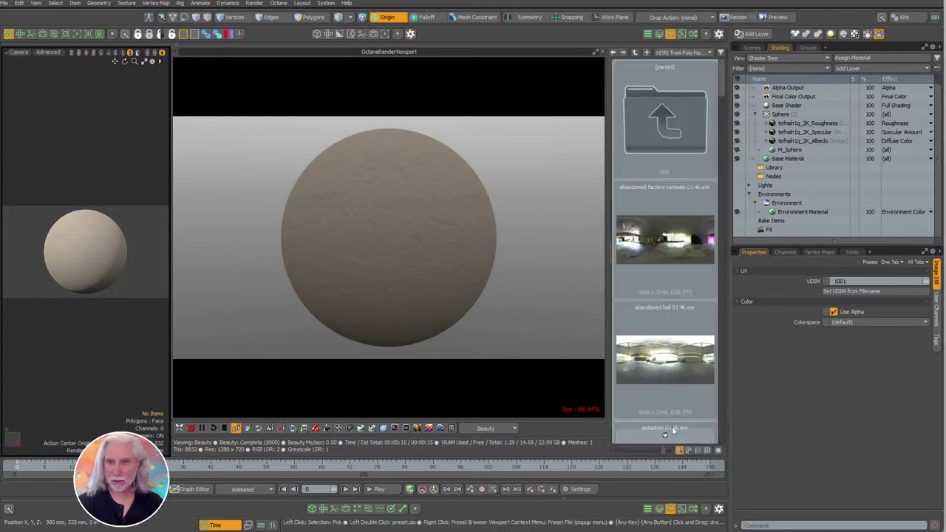
drag(720, 91, 742, 274)
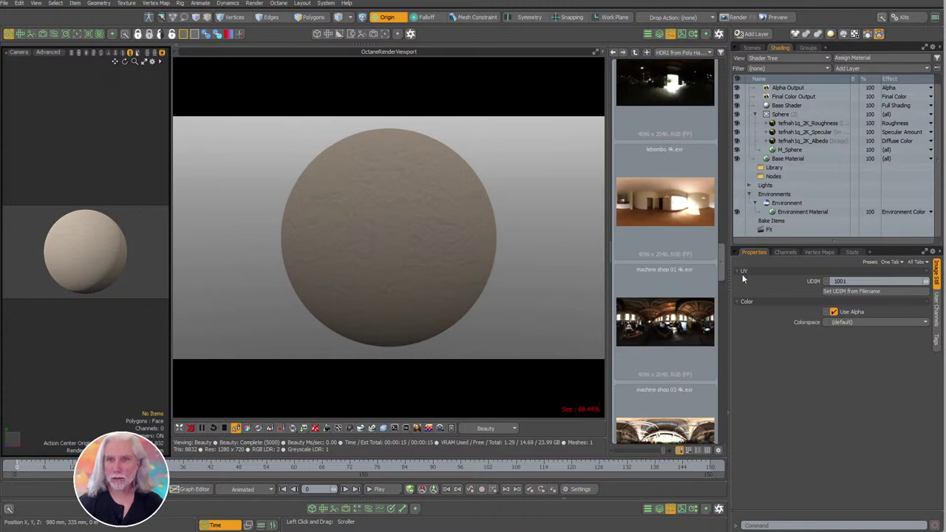
drag(680, 220, 807, 213)
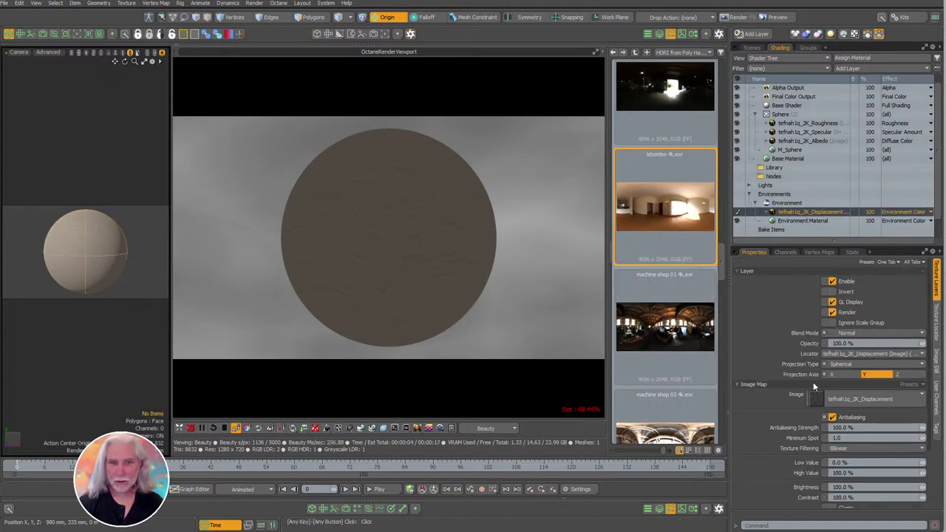
click(212, 429)
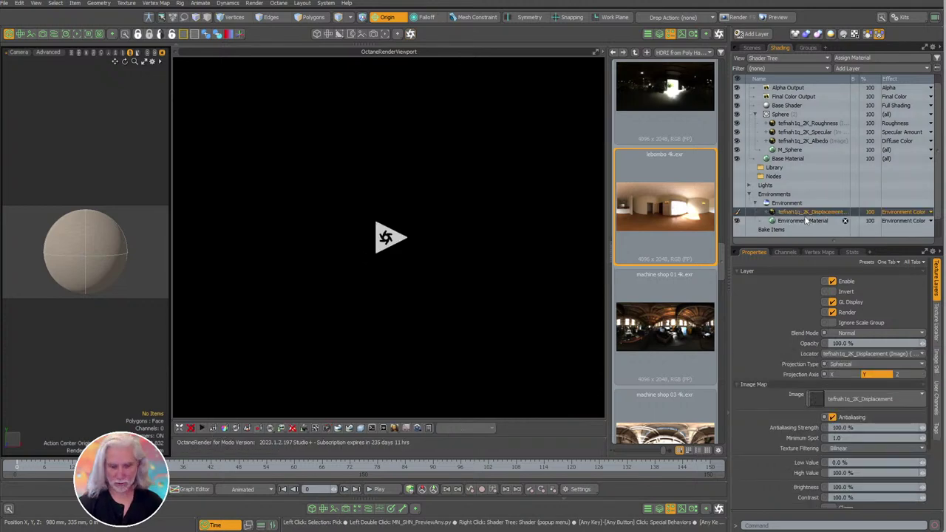
key(Delete)
Add the photo studio broadway hall 4k HDRI to the Environment above the Environment Material.
drag(721, 292, 721, 313)
drag(665, 218, 808, 205)
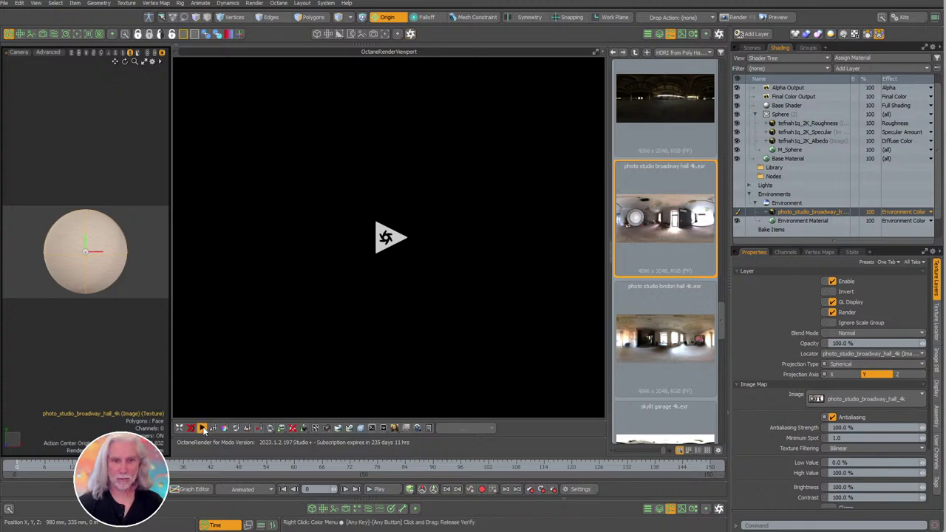
Start the Octane live render and enable Alpha Channel in the render kernel settings.
click(237, 427)
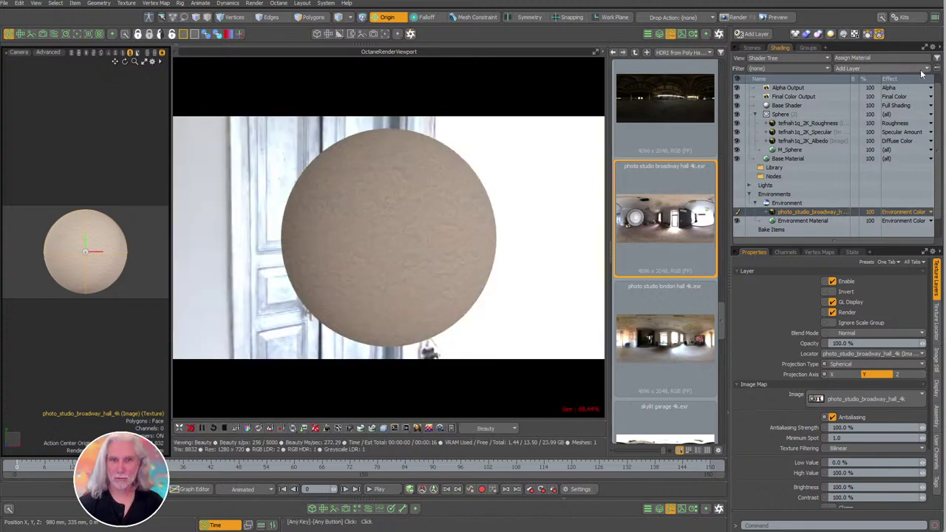
click(336, 430)
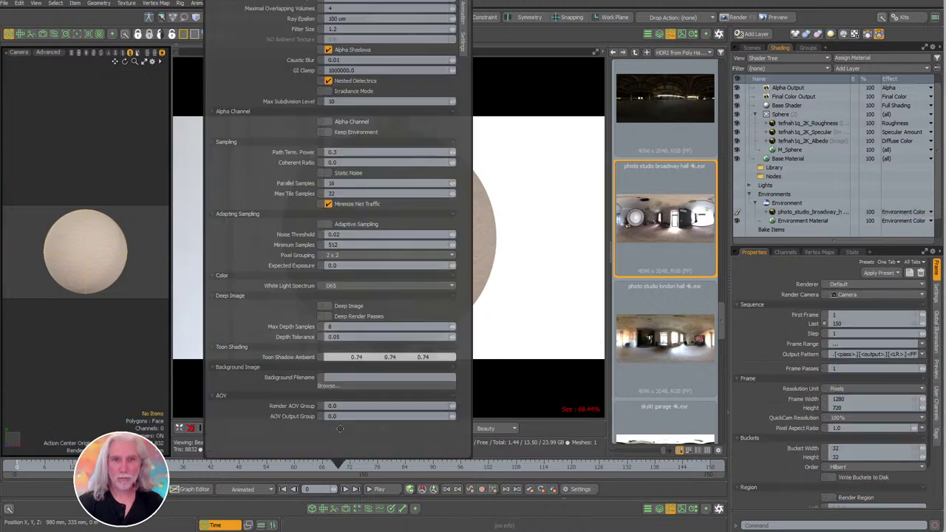
click(355, 122)
click(573, 339)
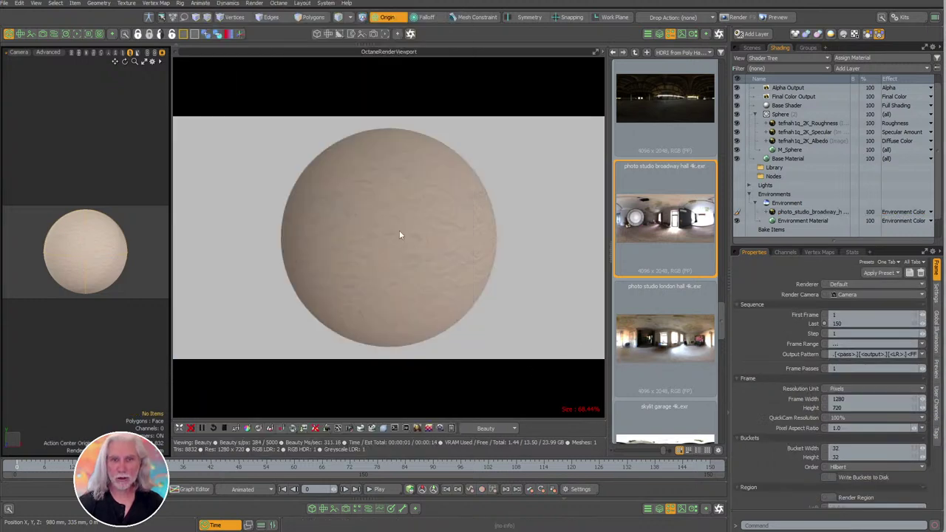
Replace the preset browser with the Octane schematic tools and resize the camera view and Shader Tree areas.
drag(171, 335, 248, 336)
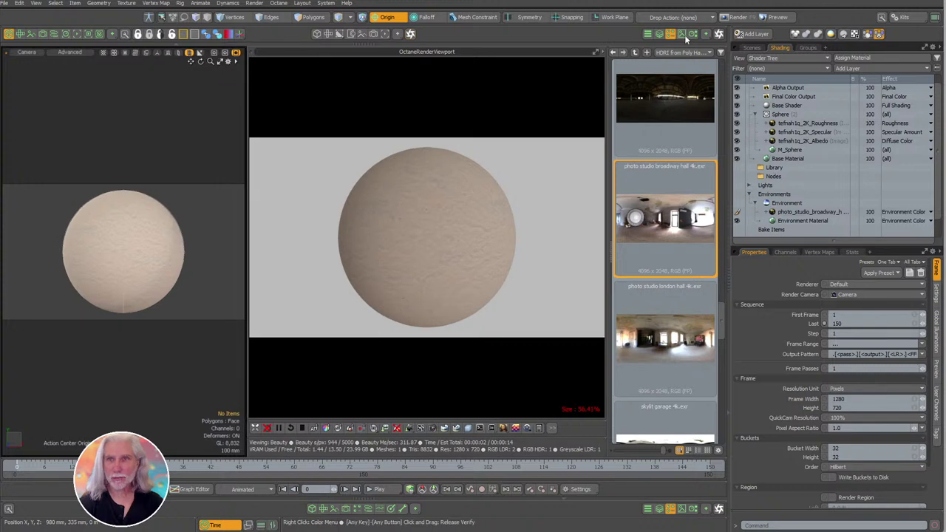
click(683, 35)
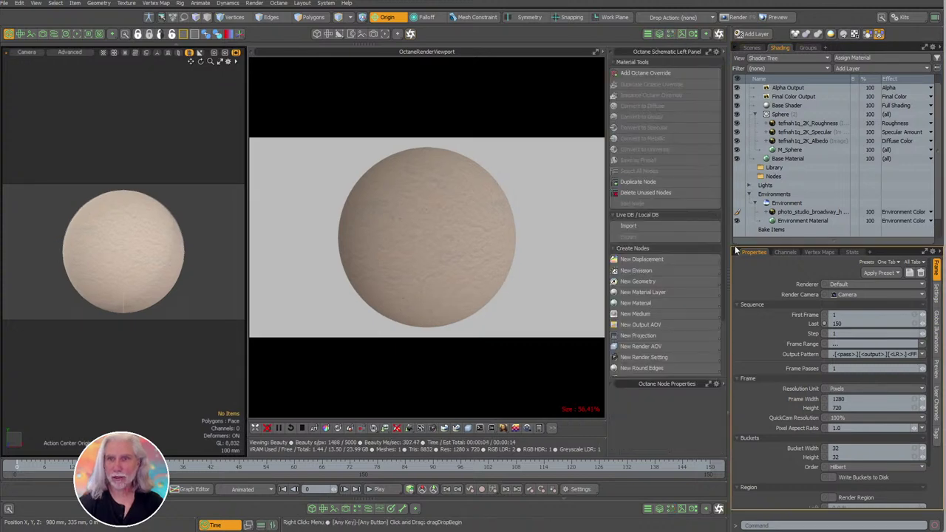
drag(733, 251, 873, 308)
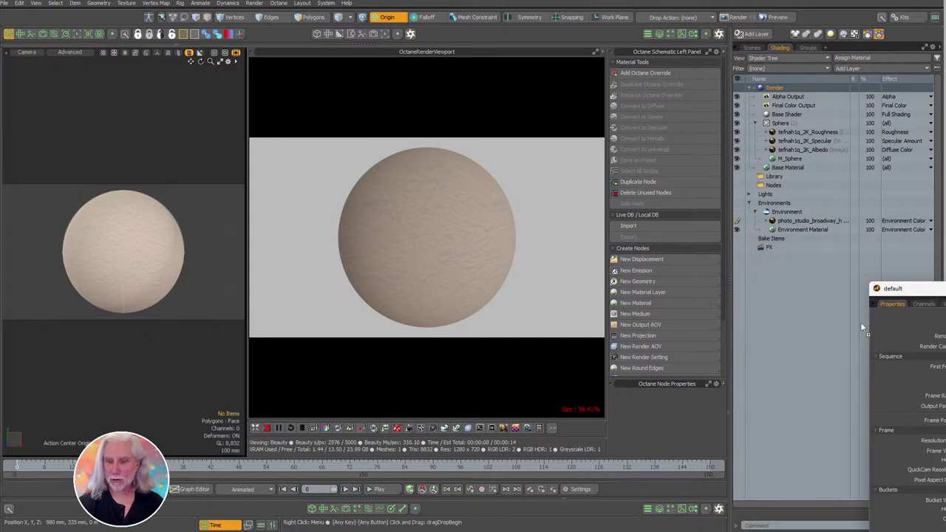
click(744, 513)
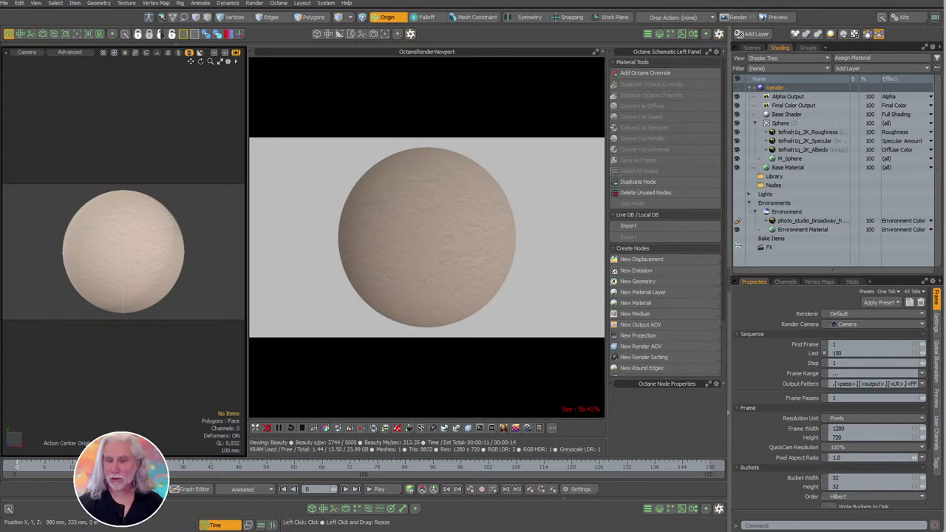
drag(737, 245, 775, 246)
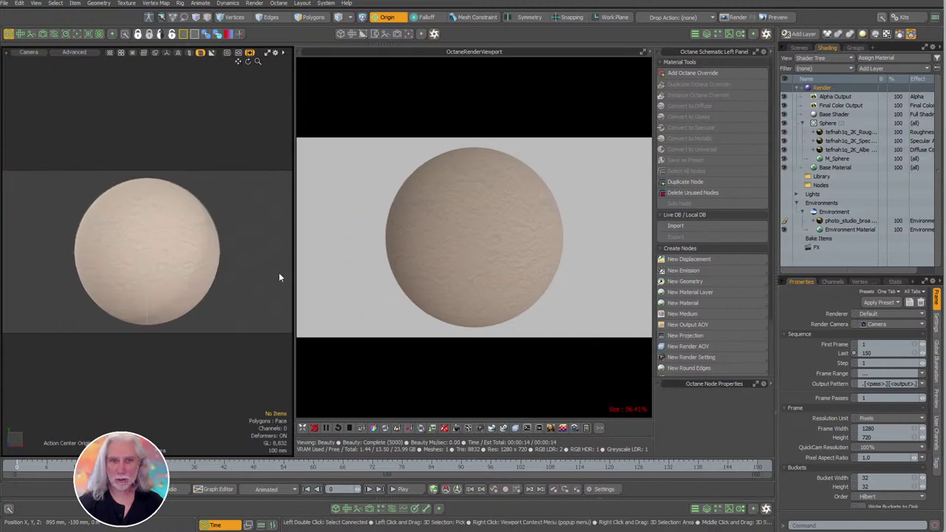
drag(294, 277, 256, 278)
Delete the tefnah1q_2K_Specular texture layer from the Sphere material group.
click(840, 124)
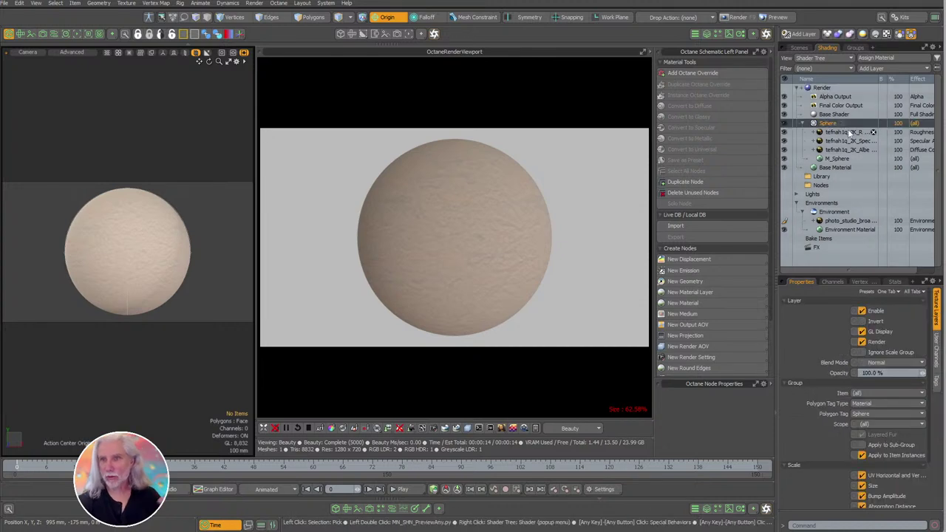
click(849, 140)
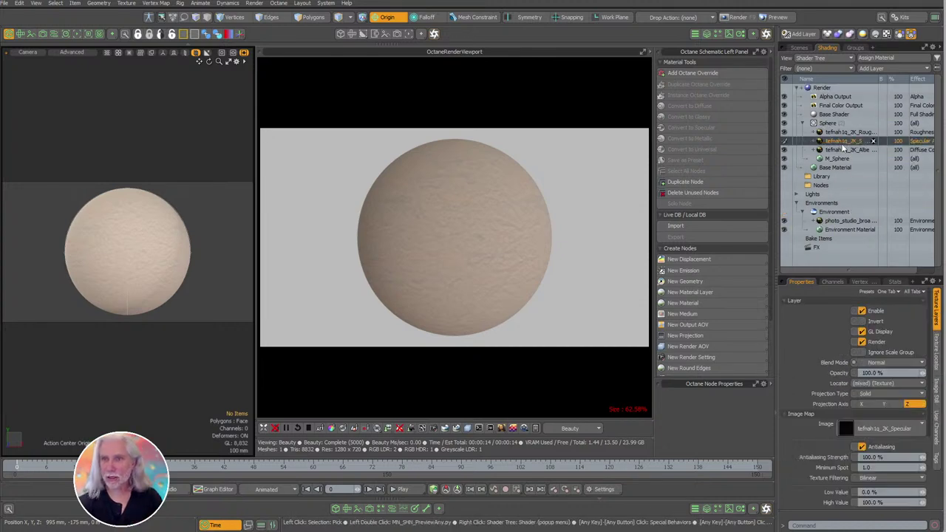
key(Delete)
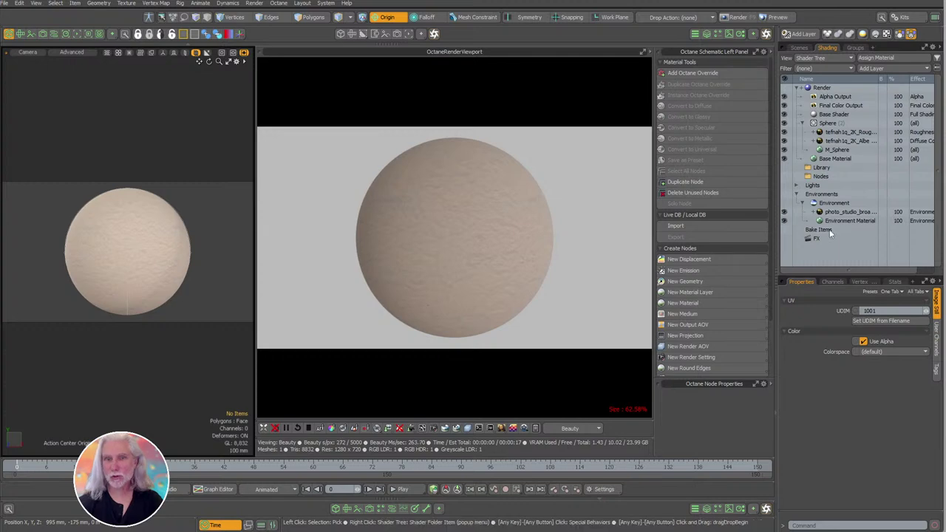
Add an Octane Override to the Sphere material group and show its node schematic in place of the camera view.
click(837, 124)
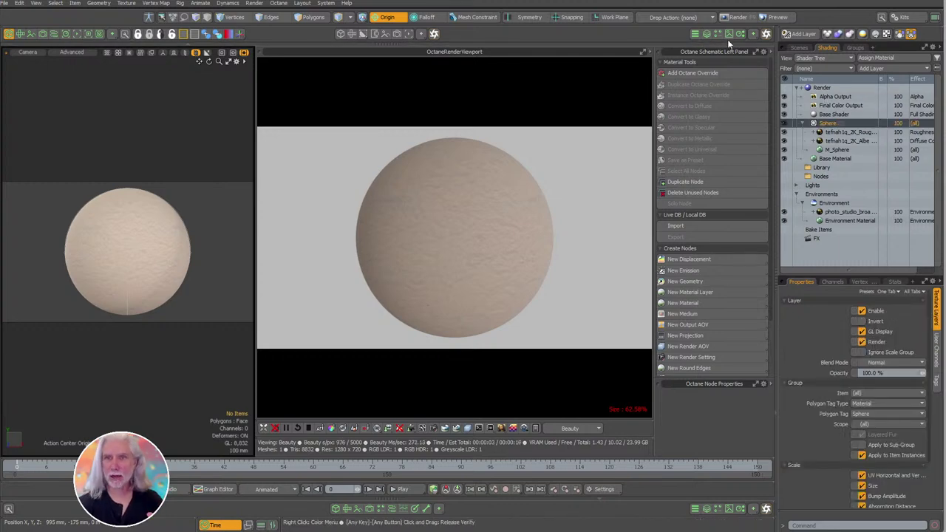
click(693, 73)
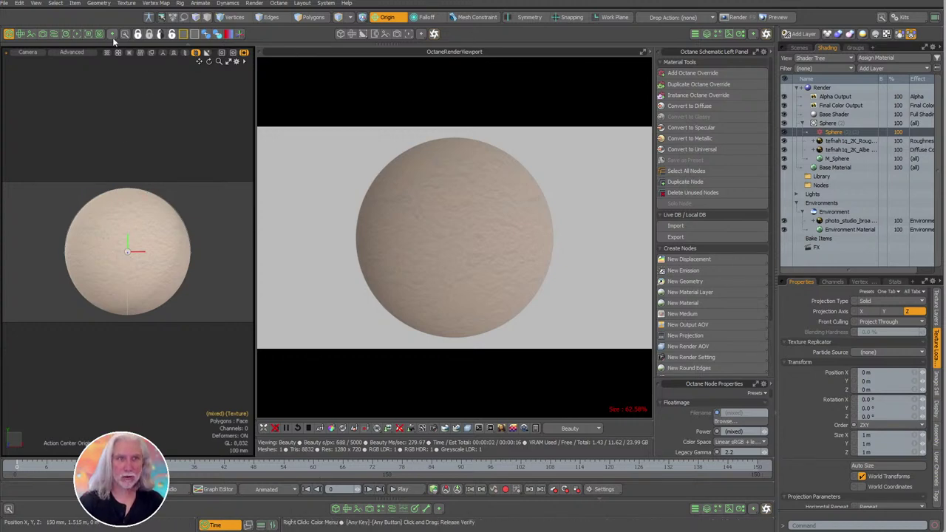
click(54, 34)
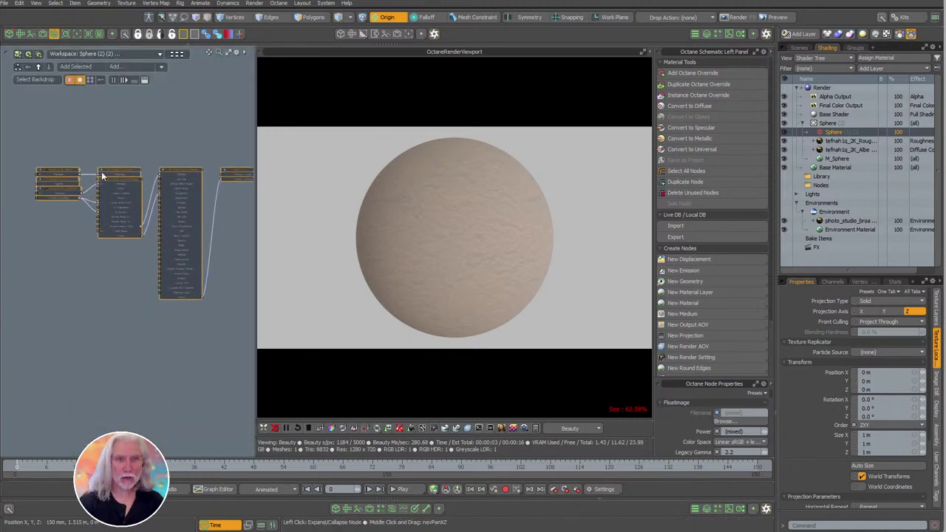
Spread out the stacked image texture and clip nodes in the Sphere schematic so their links are readable.
click(151, 138)
drag(123, 171, 132, 115)
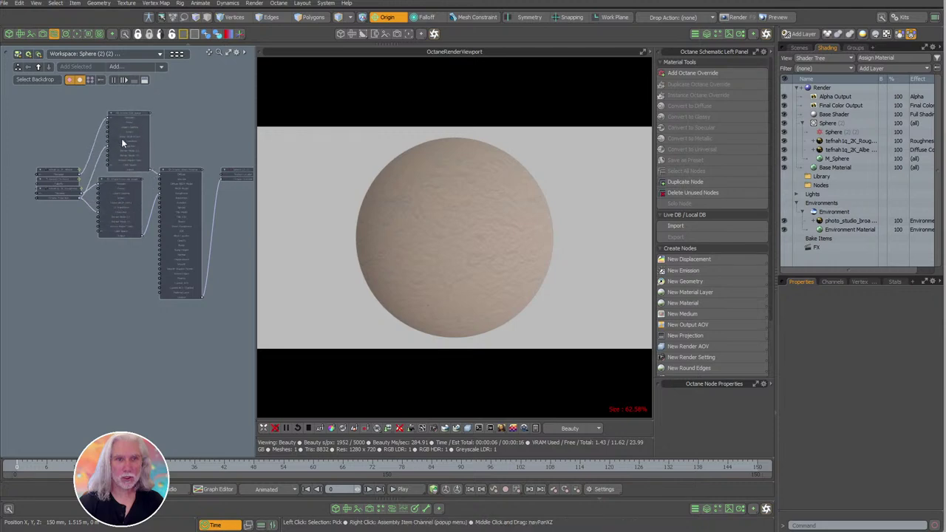
click(115, 205)
drag(126, 185, 131, 218)
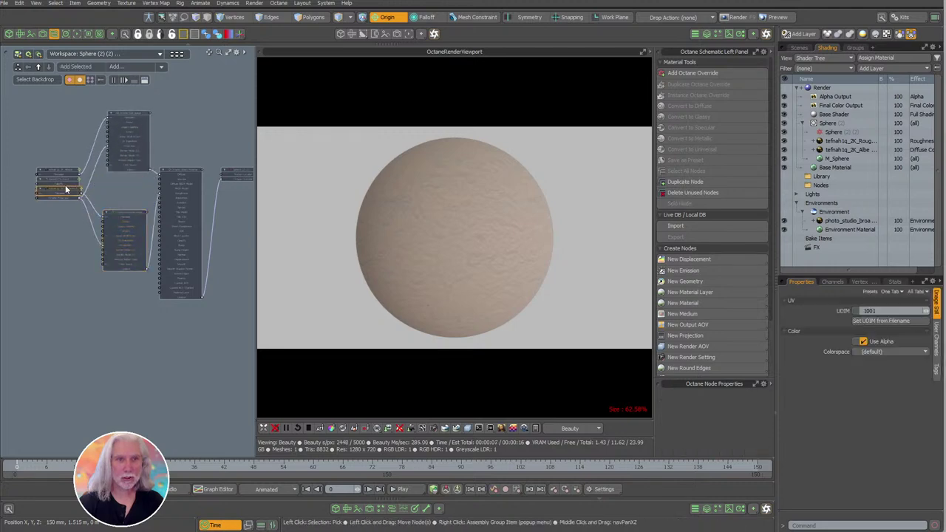
drag(65, 172, 20, 183)
Add a Texture Displacement node to the glossy material's Displacement input and move it clear of the image nodes.
scroll(174, 278, up, 5)
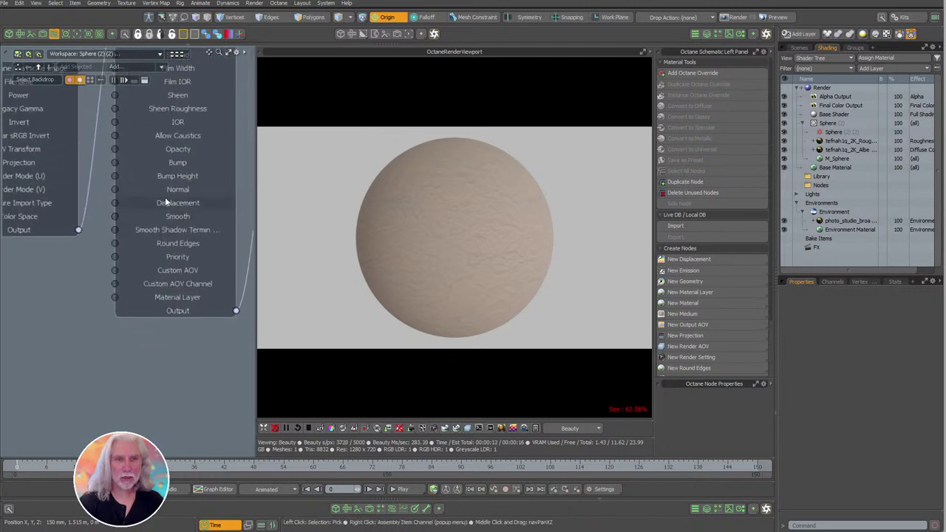
click(175, 278)
alt+shift+drag(175, 288, 192, 231)
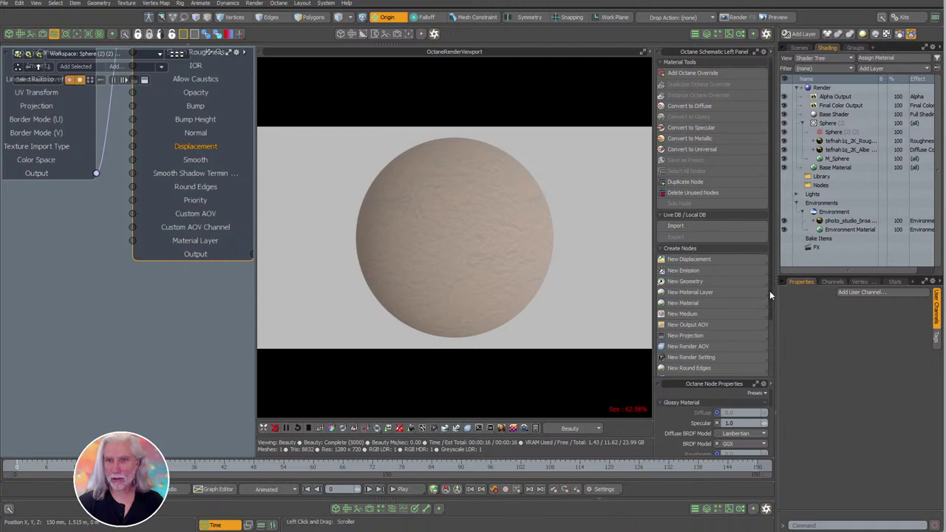
drag(770, 297, 766, 337)
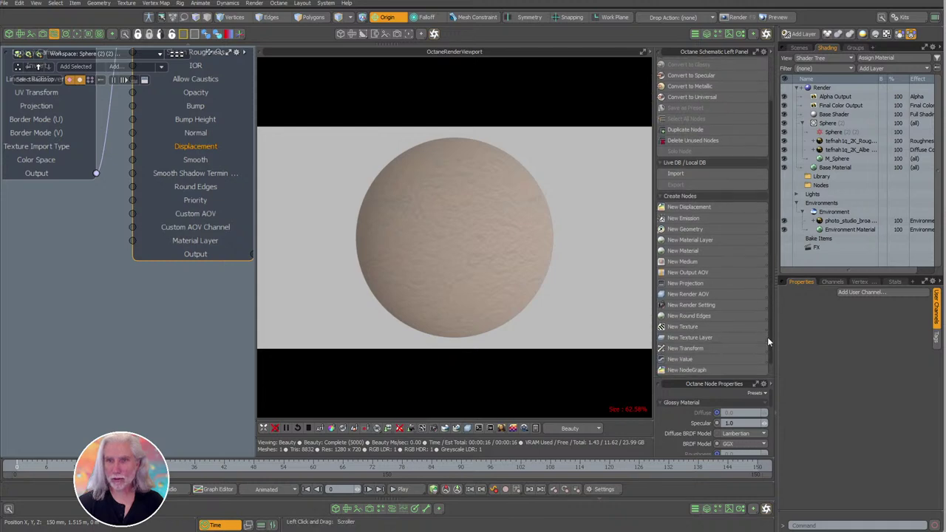
click(703, 208)
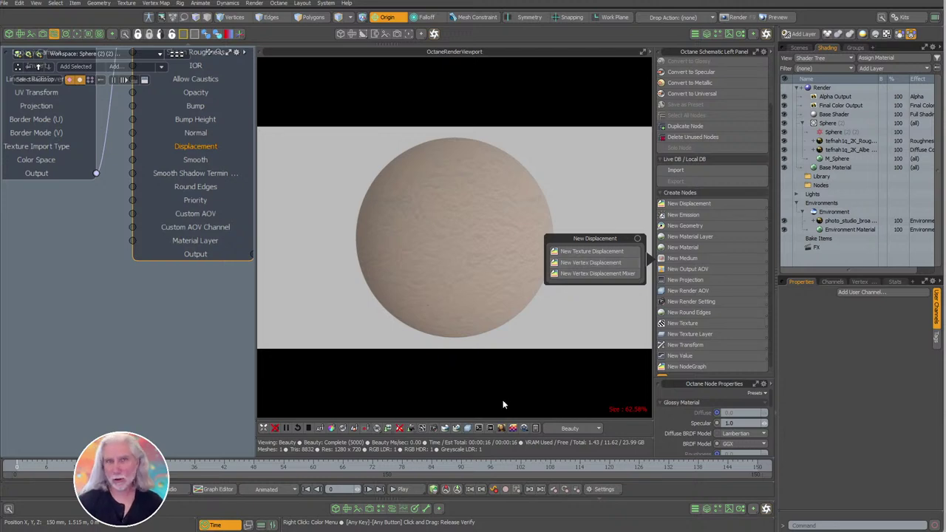
click(583, 253)
scroll(159, 309, down, 5)
alt+shift+drag(145, 315, 148, 352)
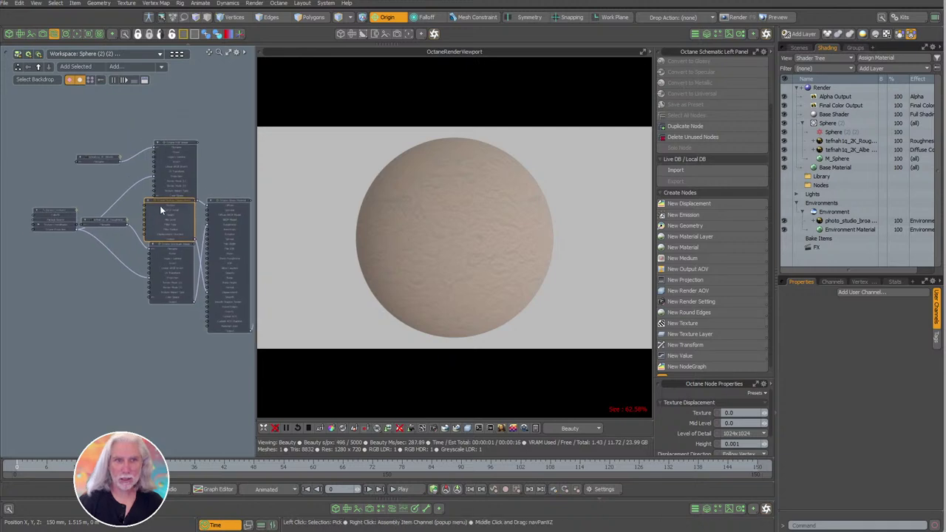
drag(162, 206, 169, 271)
Add a Grayscale image node to the Texture input of the Octane Texture Displacement node.
ctrl+alt+drag(151, 295, 224, 258)
click(139, 202)
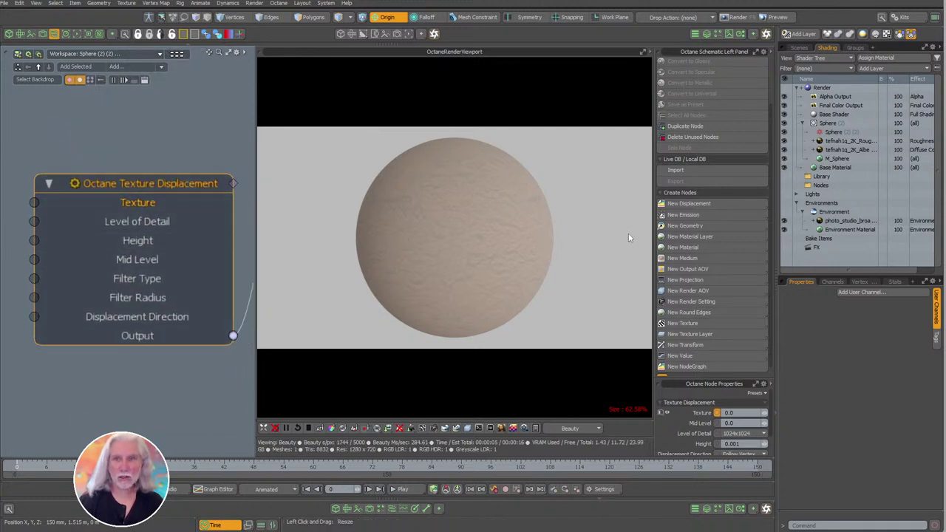
click(688, 329)
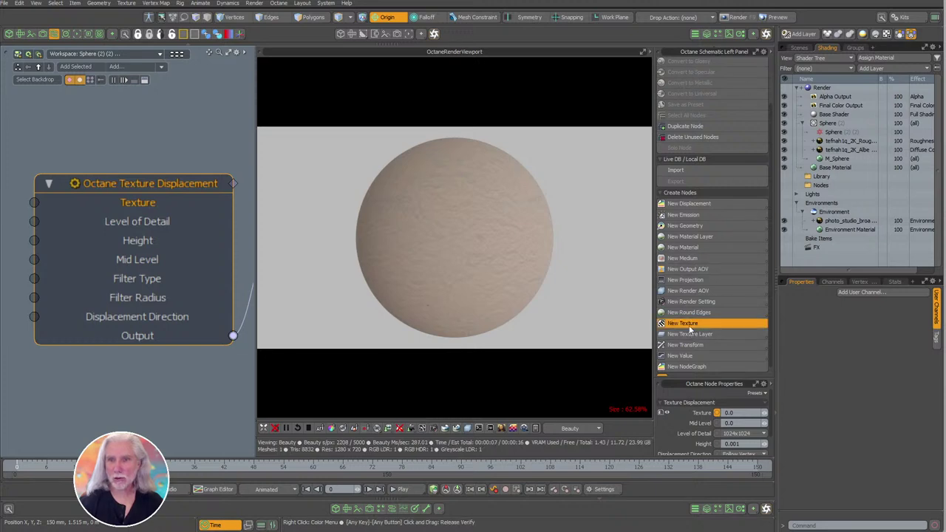
drag(597, 6, 561, 36)
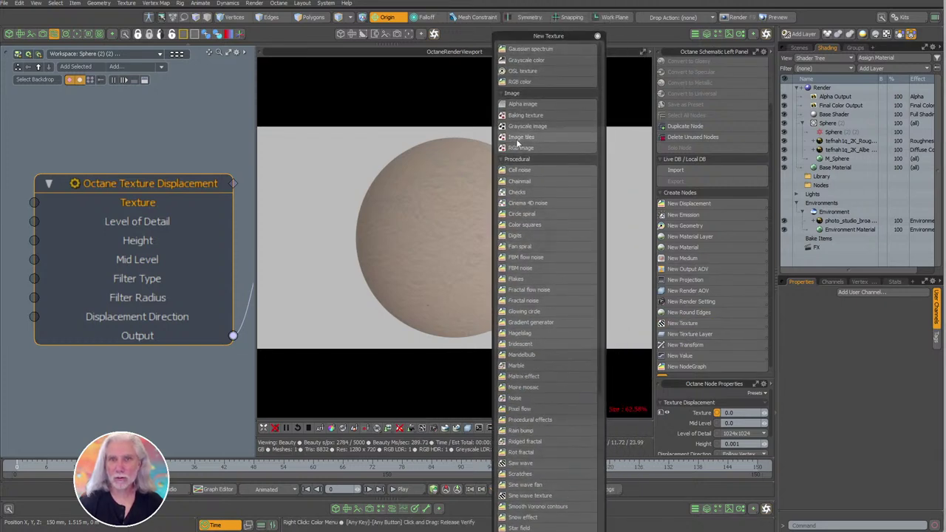
click(540, 127)
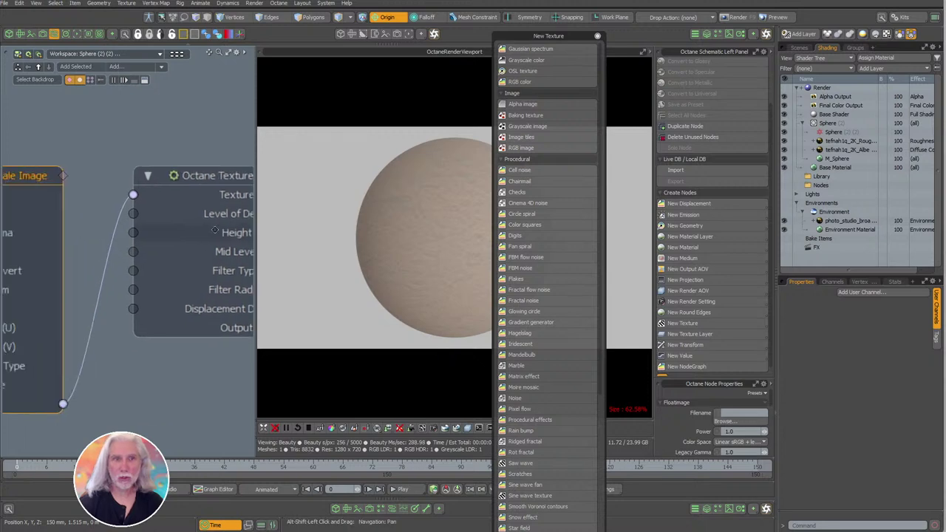
Separate the Transform Value and Mesh UV Projection nodes beside the grayscale image and dismiss the texture list.
scroll(83, 272, down, 3)
drag(84, 272, 84, 307)
drag(94, 246, 87, 273)
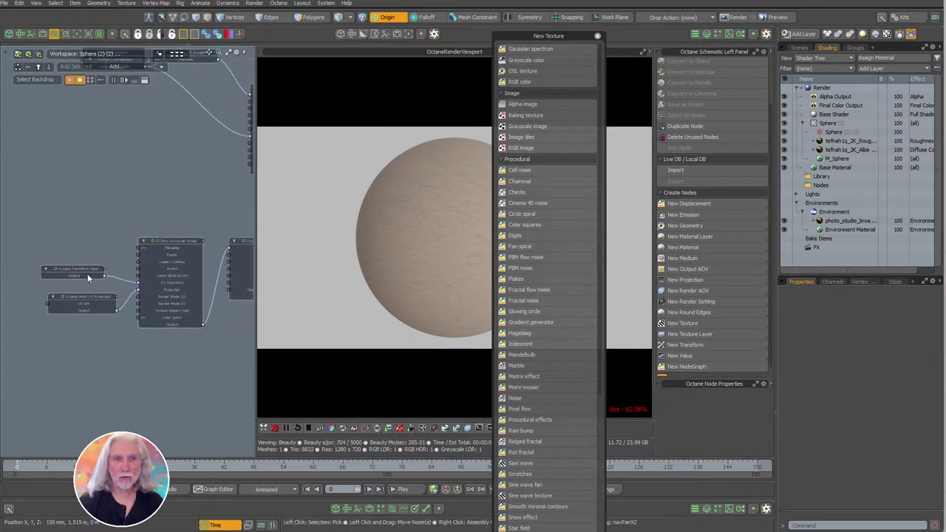
click(597, 37)
Place the tefnah1q_2K_Displacement clip in the schematic from the clip list and bring back the Octane schematic tools.
click(727, 35)
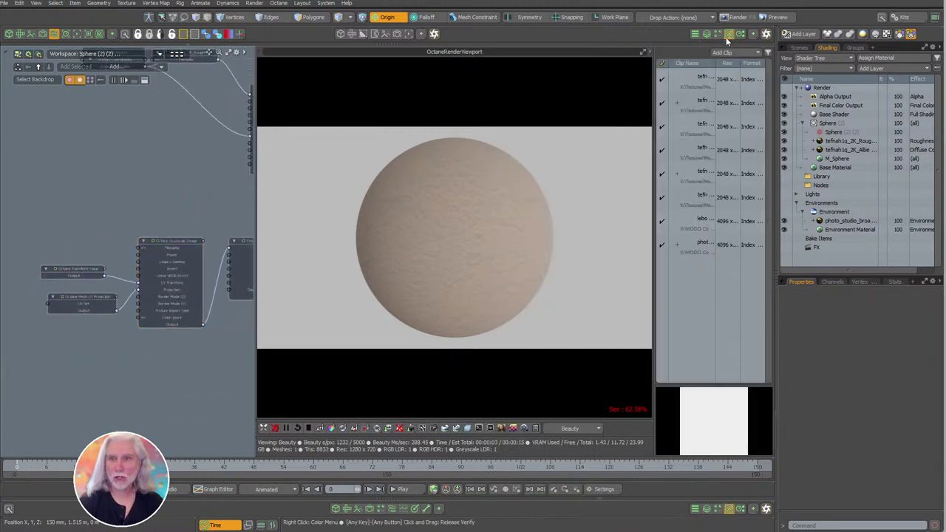
drag(654, 305, 589, 305)
drag(660, 123, 39, 213)
alt+drag(93, 235, 173, 225)
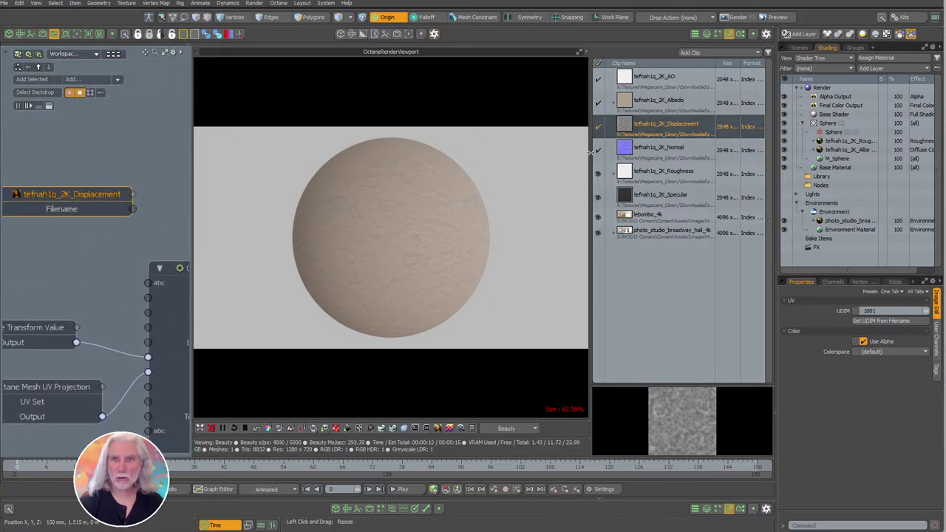
click(766, 34)
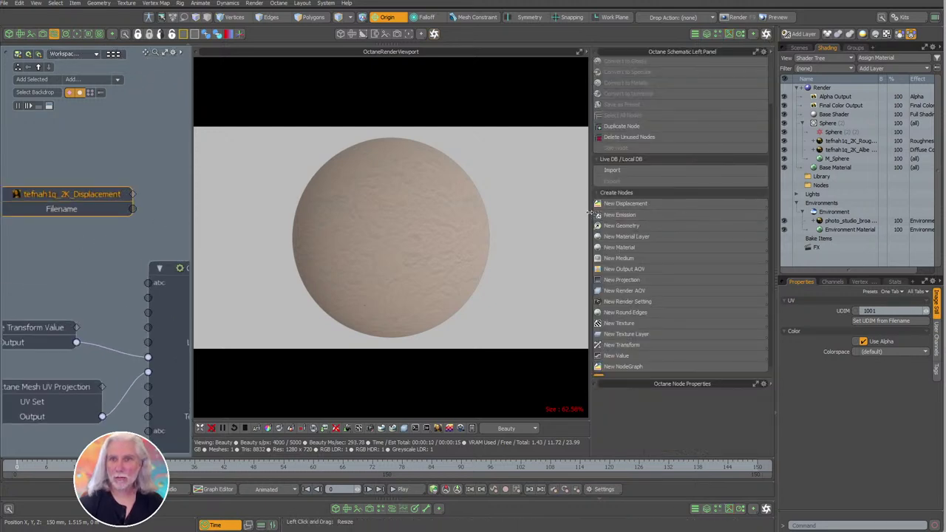
drag(586, 219, 645, 218)
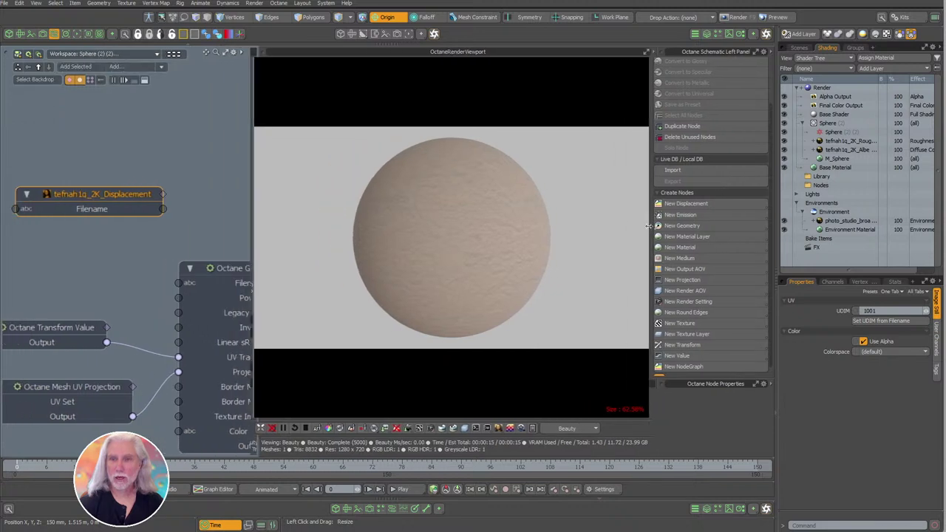
Reposition the tefnah1q_2K_Displacement node and connect its Filename output to the Octane Grayscale Image's Filename input.
mouse_move(175, 228)
alt+shift+mouse_down()
mouse_move(169, 195)
mouse_move(134, 221)
mouse_move(183, 212)
alt+shift+mouse_up()
scroll(150, 222, down, 3)
scroll(155, 215, up, 2)
drag(145, 188, 88, 221)
scroll(174, 236, up, 1)
alt+shift+drag(174, 236, 158, 219)
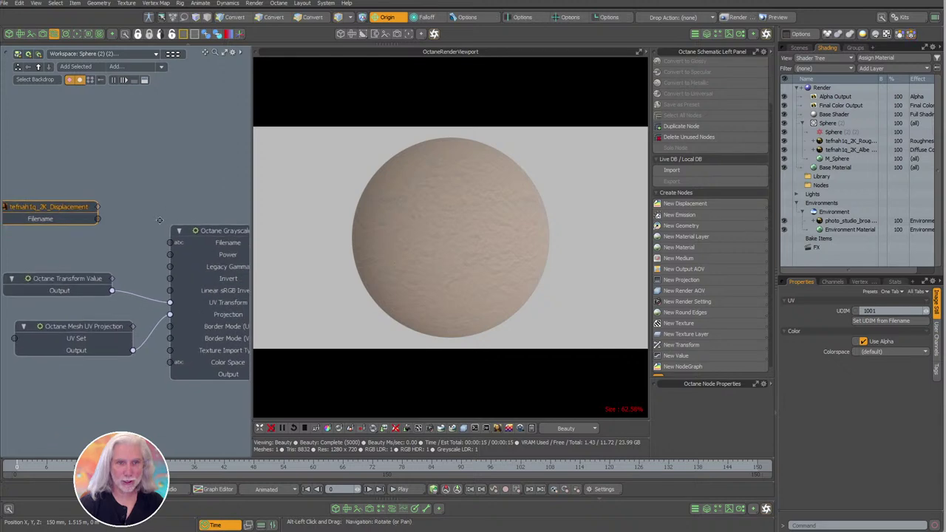
drag(98, 219, 176, 243)
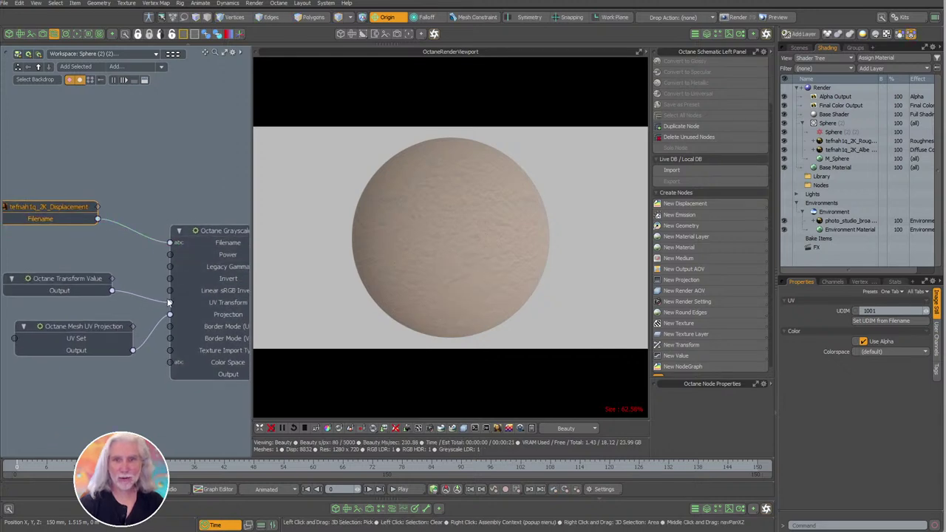
Set the Octane Texture Displacement node's Level of Detail to 2048x2048, enlarging the node properties area for access.
alt+shift+drag(208, 207, 3, 169)
alt+shift+drag(155, 180, 171, 155)
click(194, 187)
scroll(175, 154, up, 4)
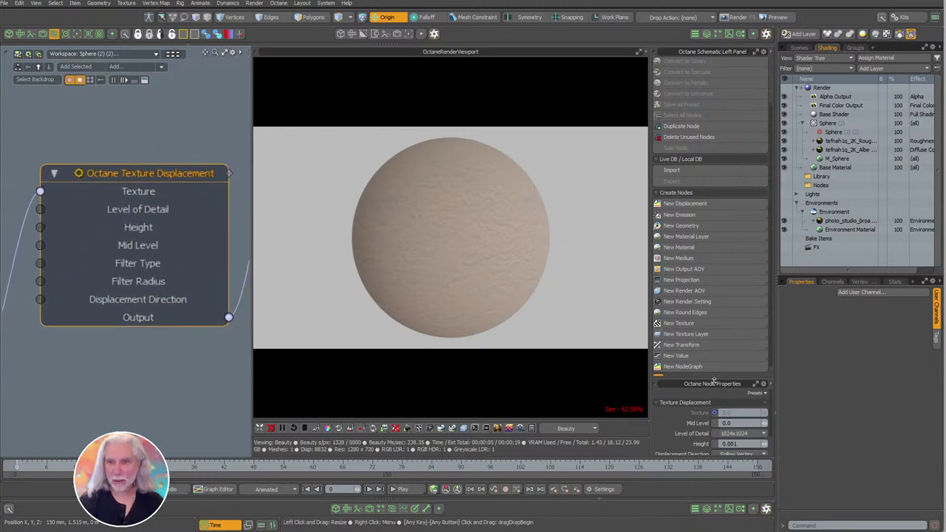
drag(711, 378, 711, 235)
click(723, 287)
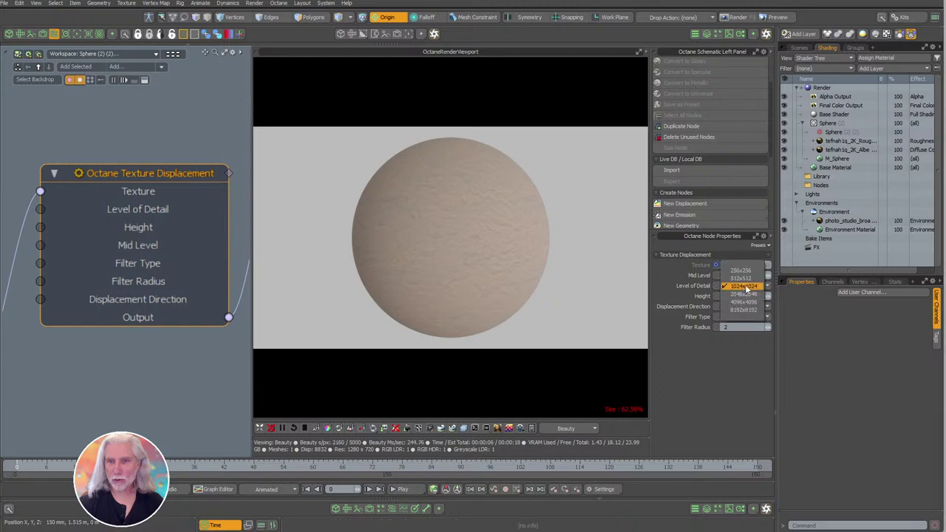
click(748, 303)
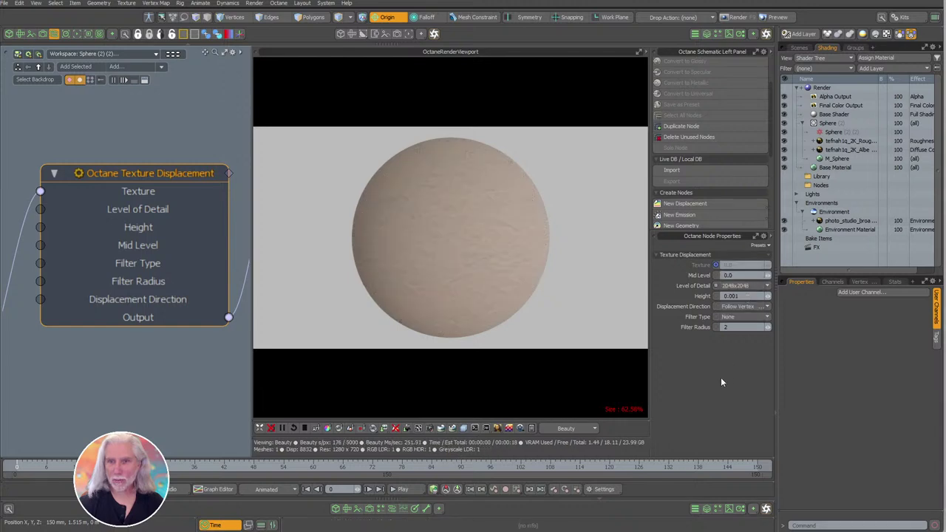
Try Height values of 0.01 and 0.1 on the Octane Texture Displacement node.
click(756, 295)
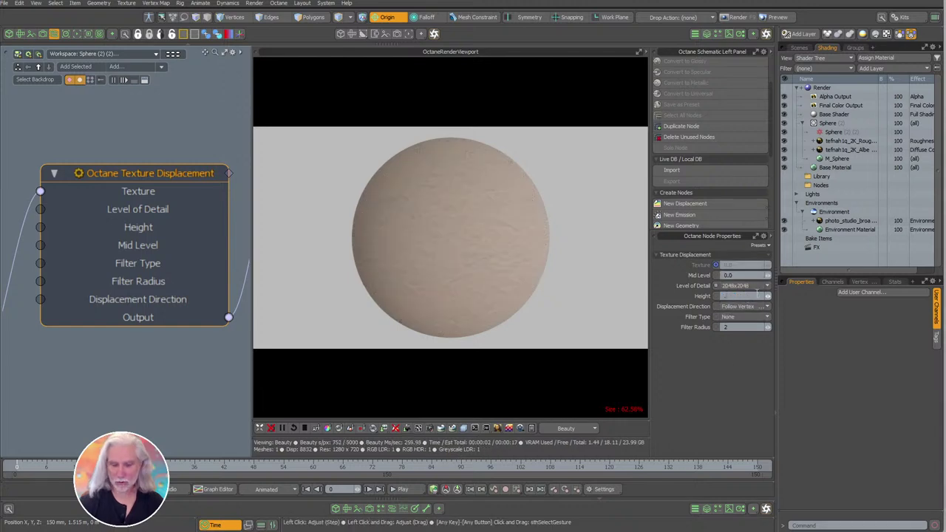
text(0.01)
key(Return)
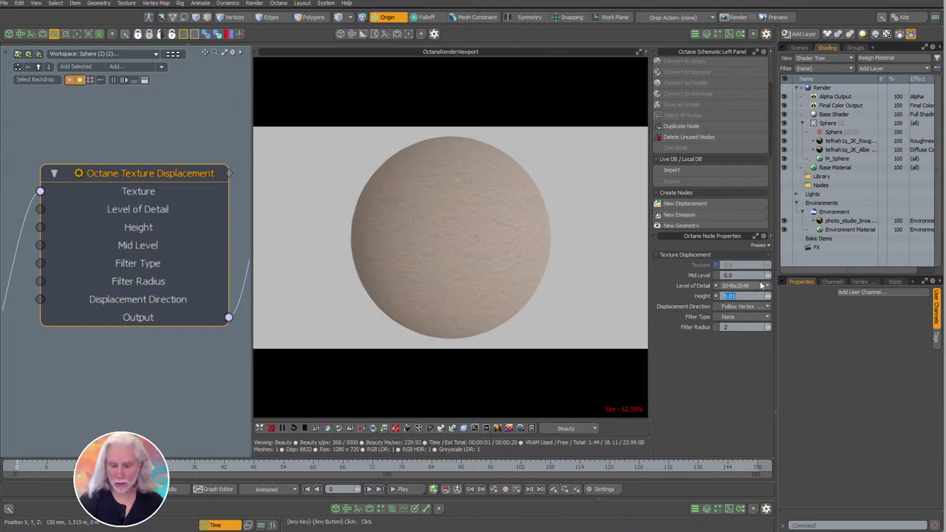
text(.1)
key(Return)
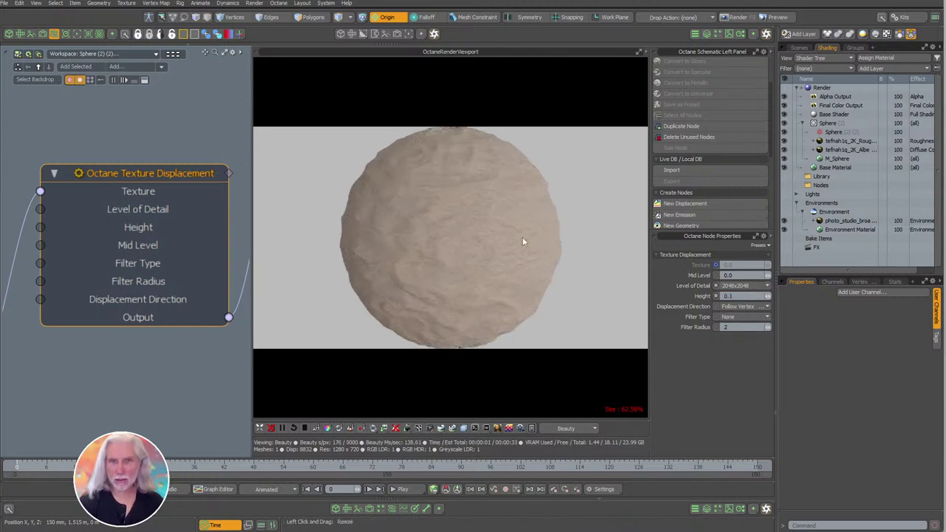
Set the Octane Texture Displacement node's Height to 0.2.
click(752, 295)
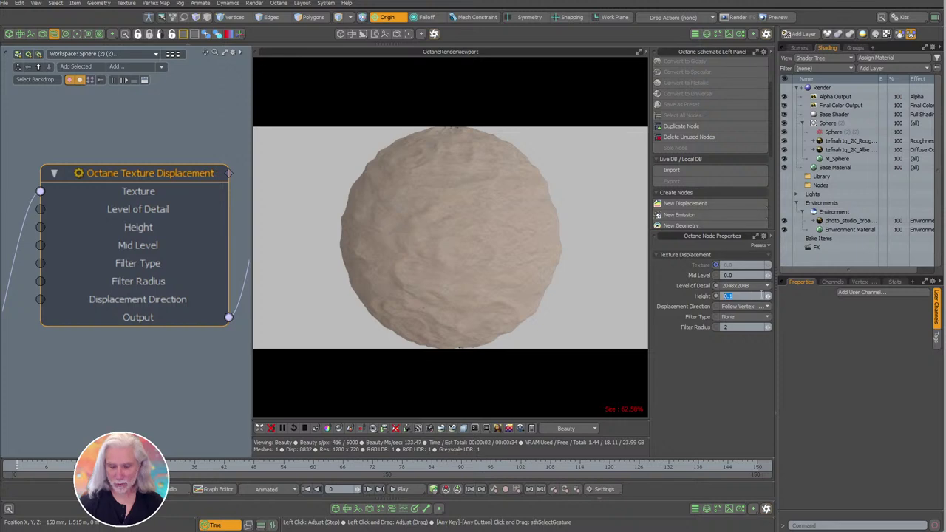
text(0.2)
key(Return)
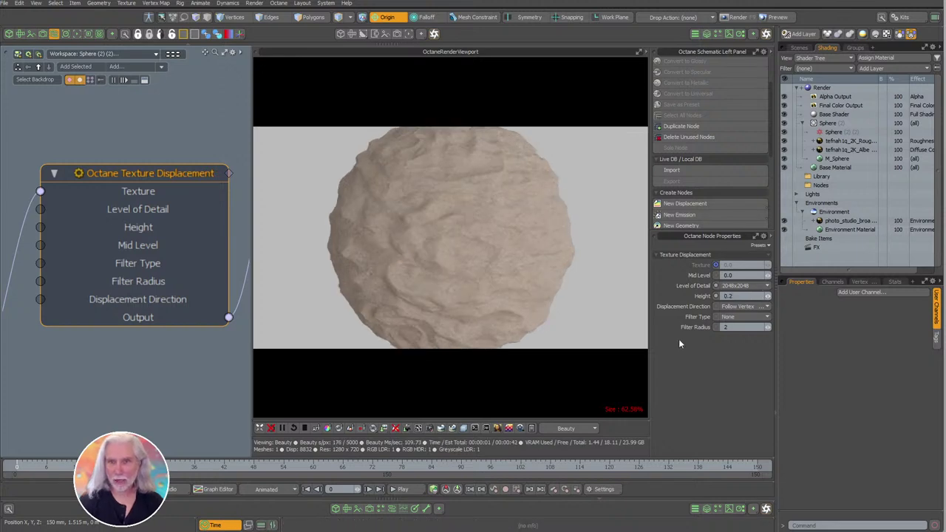
Try a 25% scale on the displacement image's Transform Value node, settling on 50% for X, Y and Z.
scroll(176, 280, down, 4)
middle_drag(111, 277, 215, 259)
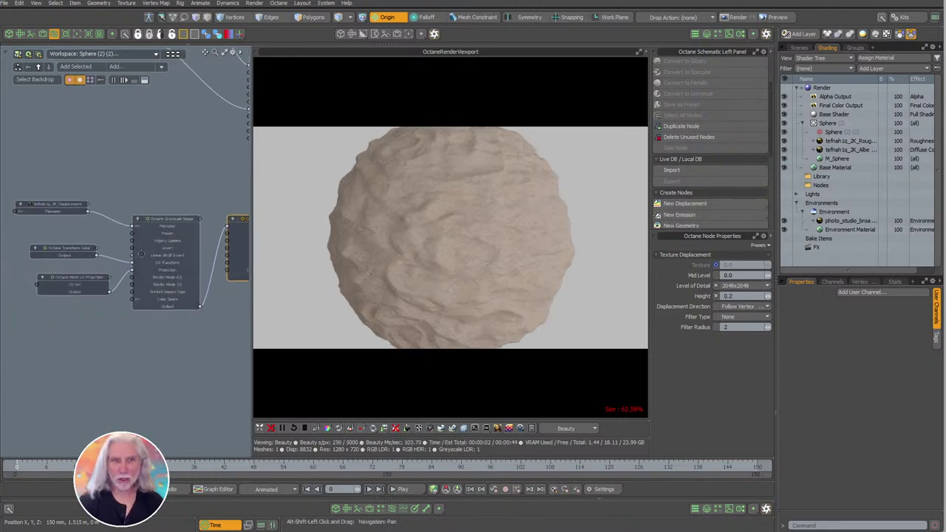
click(70, 255)
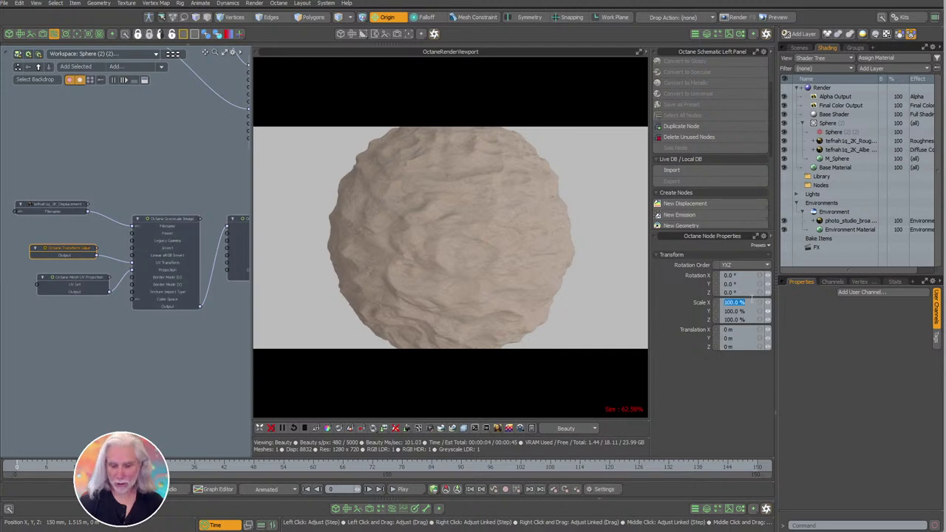
text(25)
key(Return)
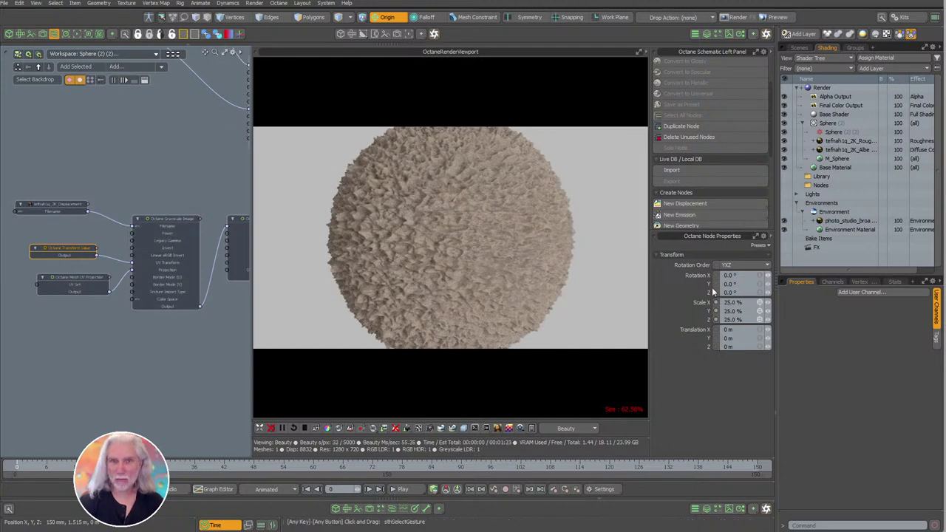
text(50)
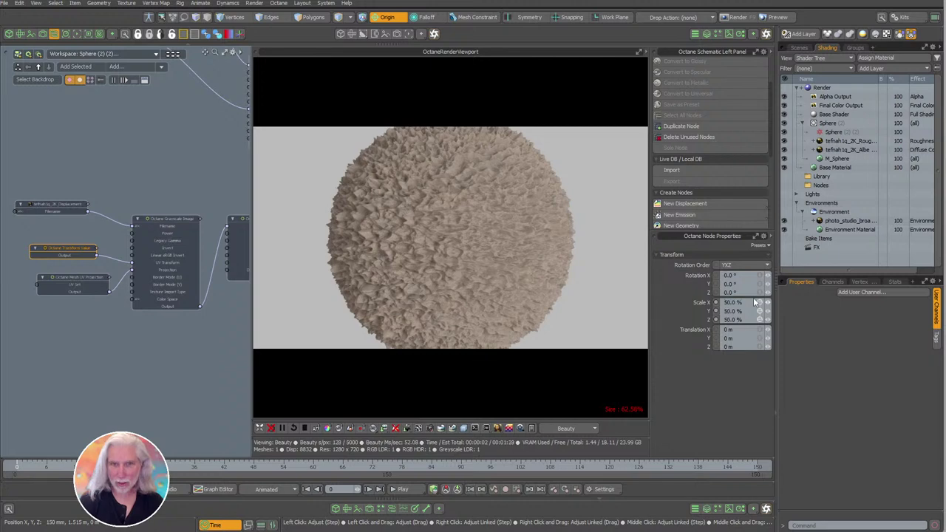
key(Return)
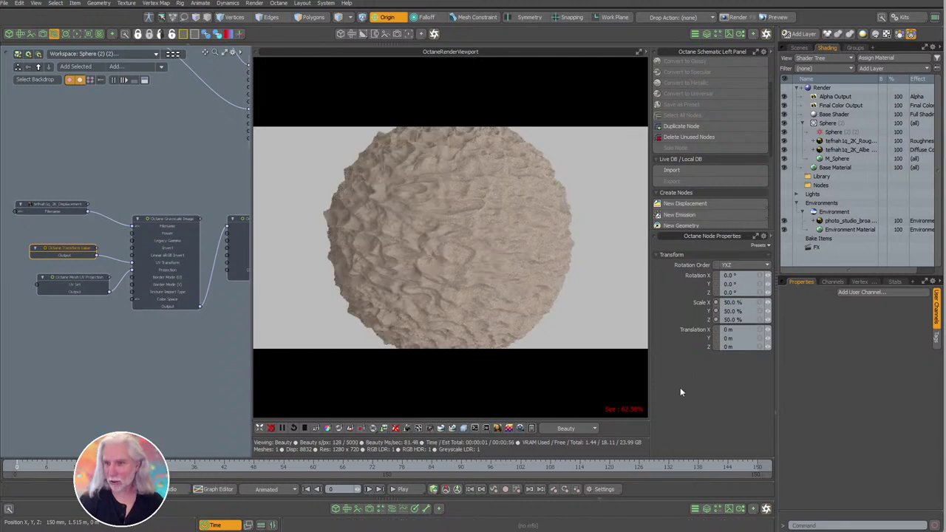
scroll(145, 264, up, 4)
alt+shift+drag(155, 280, 5, 283)
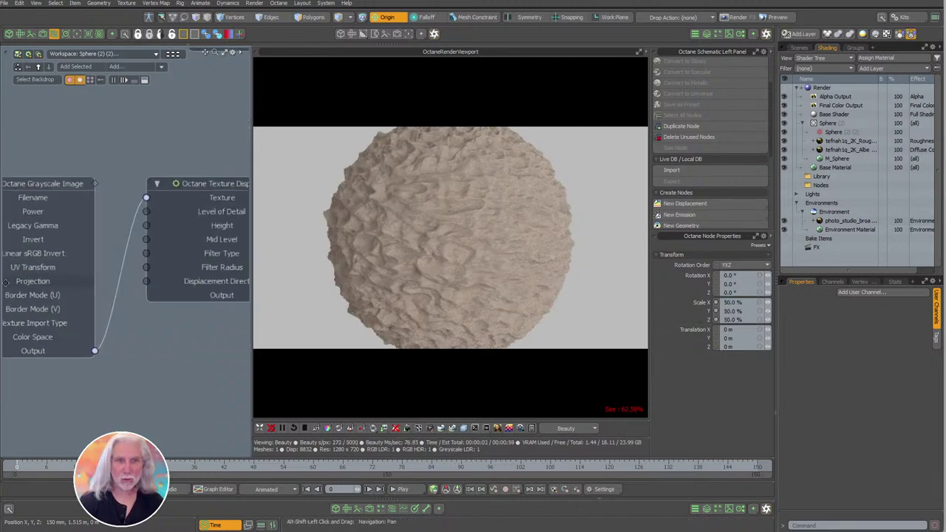
alt+shift+drag(200, 214, 221, 226)
alt+shift+drag(77, 238, 181, 240)
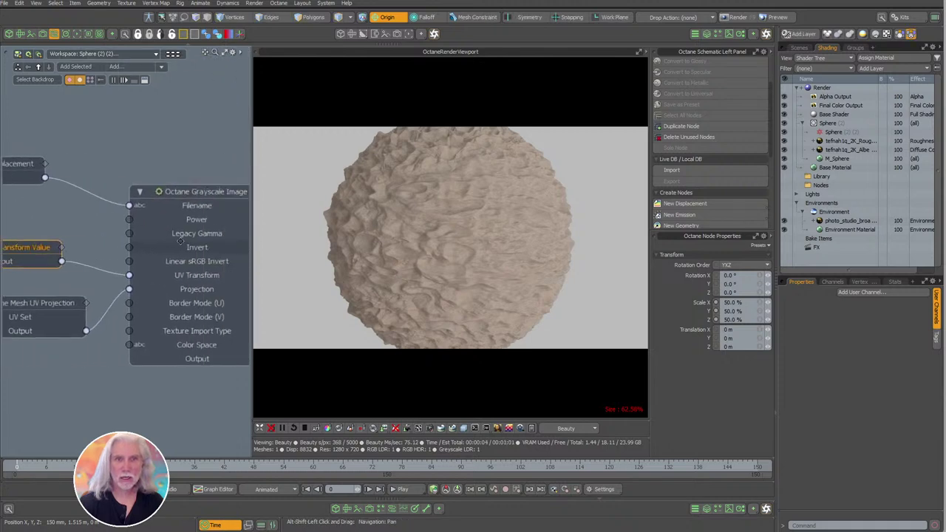
scroll(180, 240, down, 4)
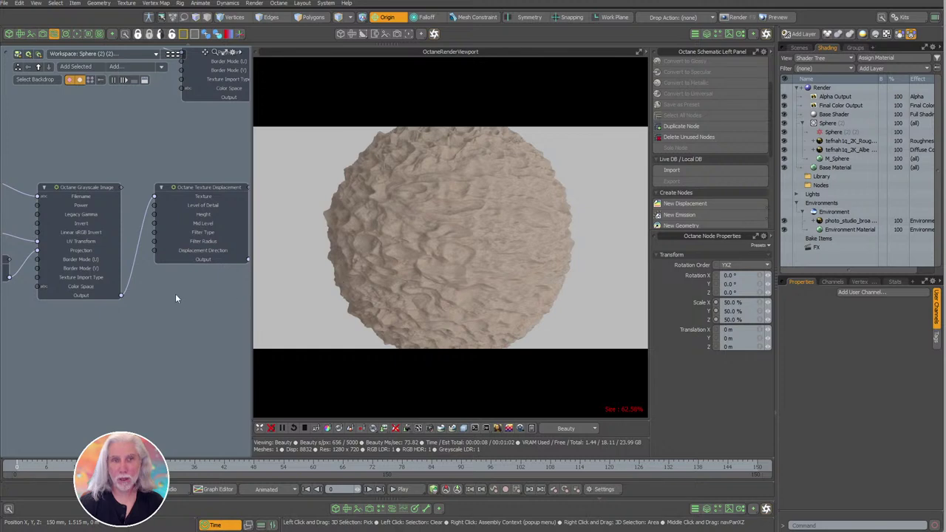
Disconnect the grayscale image from the Texture Displacement node's Texture input and move the image with its input nodes aside.
scroll(165, 289, down, 2)
alt+shift+drag(164, 289, 184, 290)
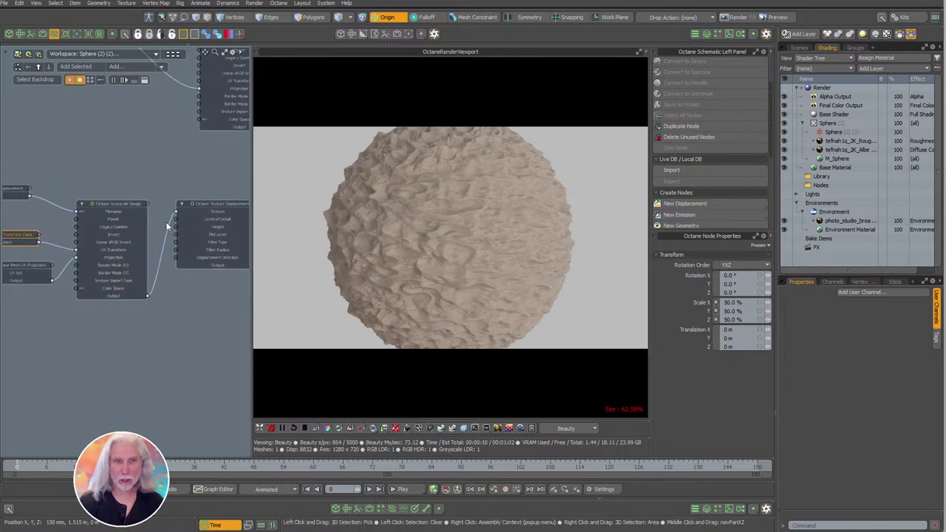
drag(172, 216, 164, 228)
ctrl+alt+drag(189, 300, 133, 303)
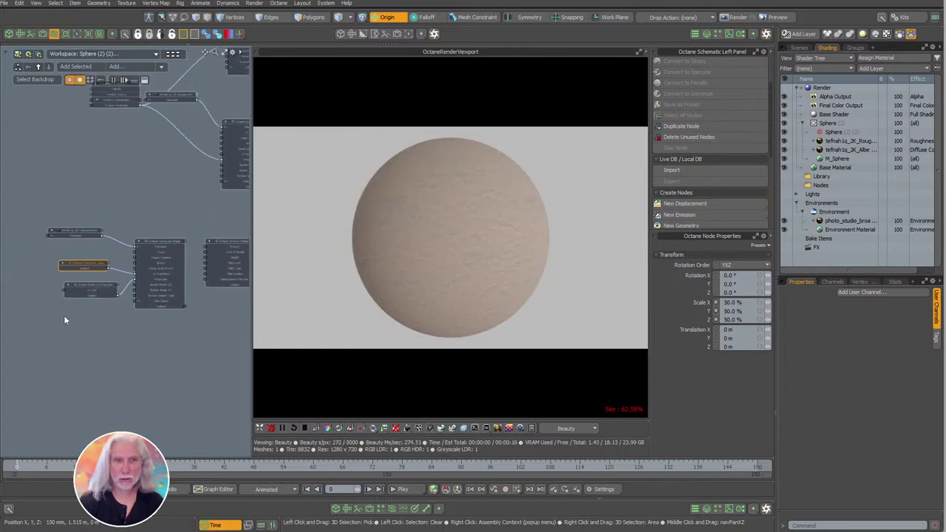
drag(52, 311, 138, 166)
alt+shift+drag(214, 240, 159, 290)
Add a Cinema 4D noise texture to the Texture input of the Texture Displacement node.
scroll(157, 290, up, 3)
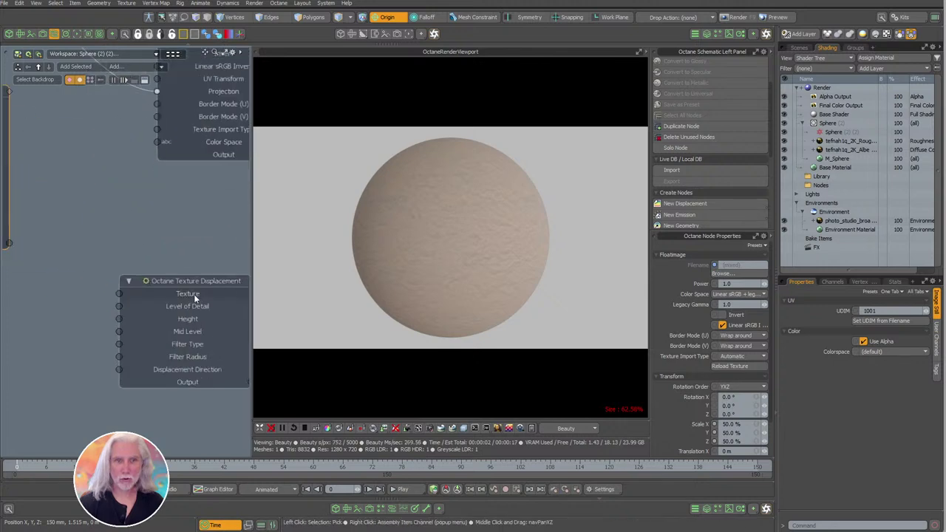
click(157, 289)
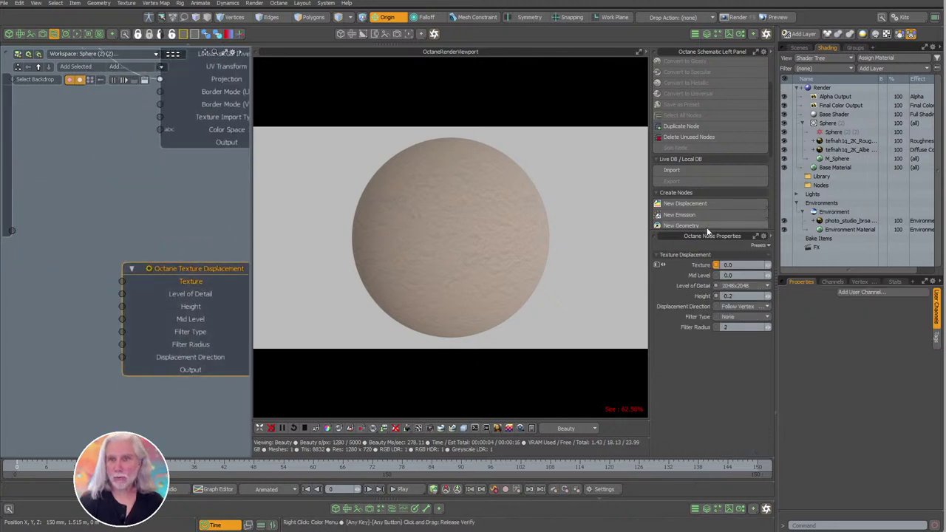
drag(771, 147, 771, 151)
scroll(771, 149, down, 4)
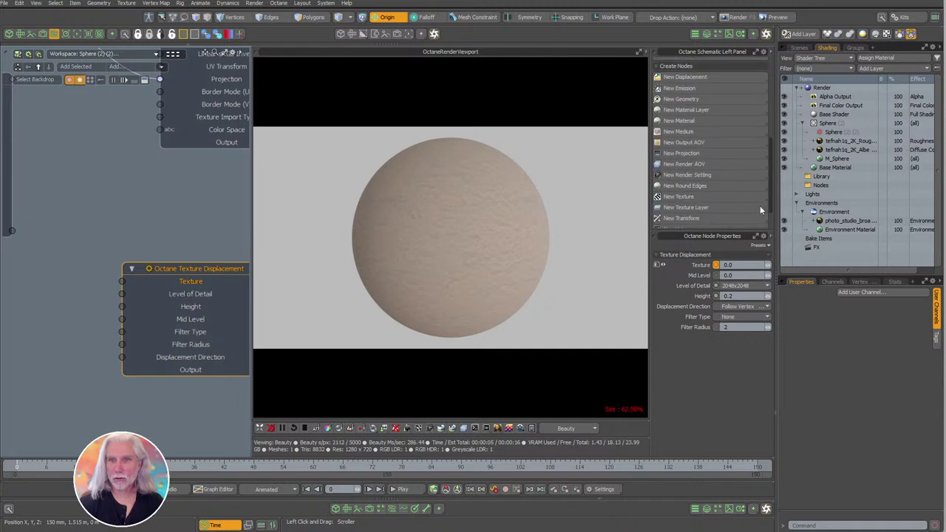
click(684, 192)
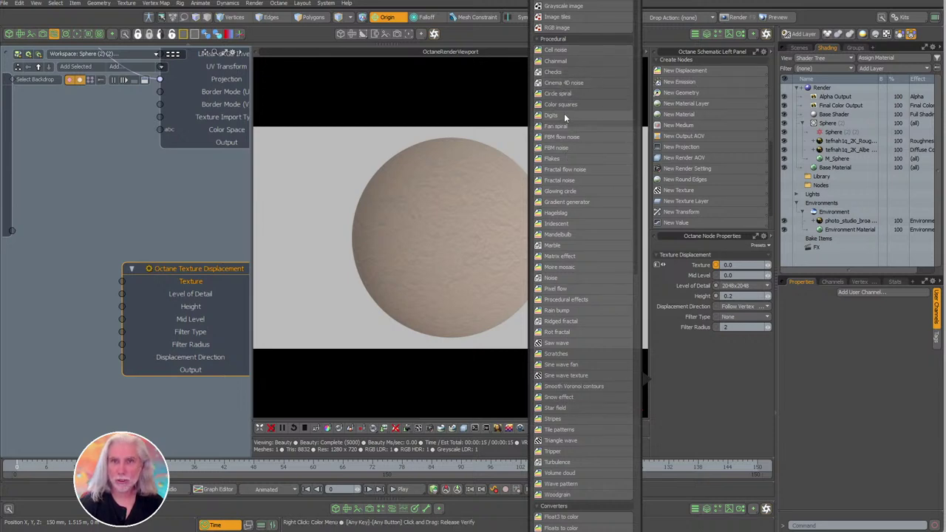
click(576, 81)
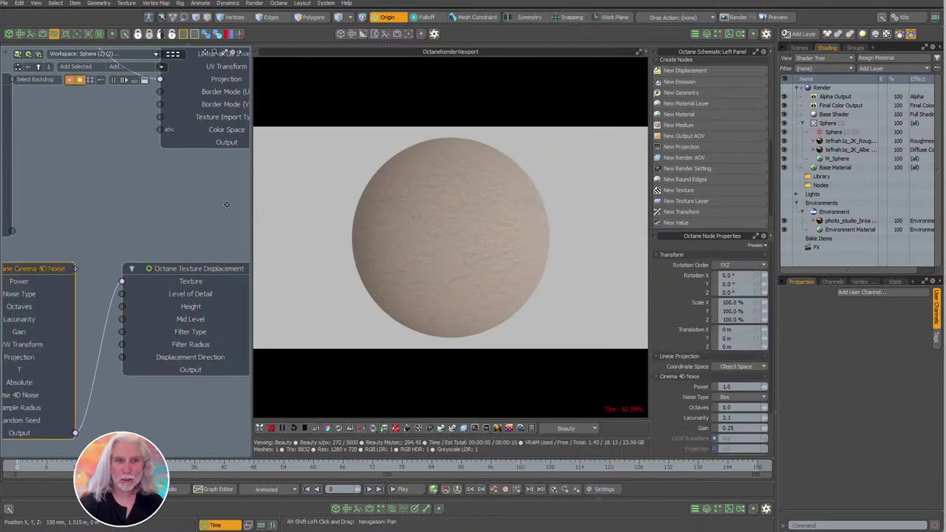
Connect the Cinema 4D Noise output to the glossy material's Diffuse input as well, as a preview of the pattern.
scroll(161, 278, down, 5)
drag(161, 278, 128, 294)
alt+shift+drag(192, 296, 29, 301)
alt+shift+drag(132, 336, 126, 334)
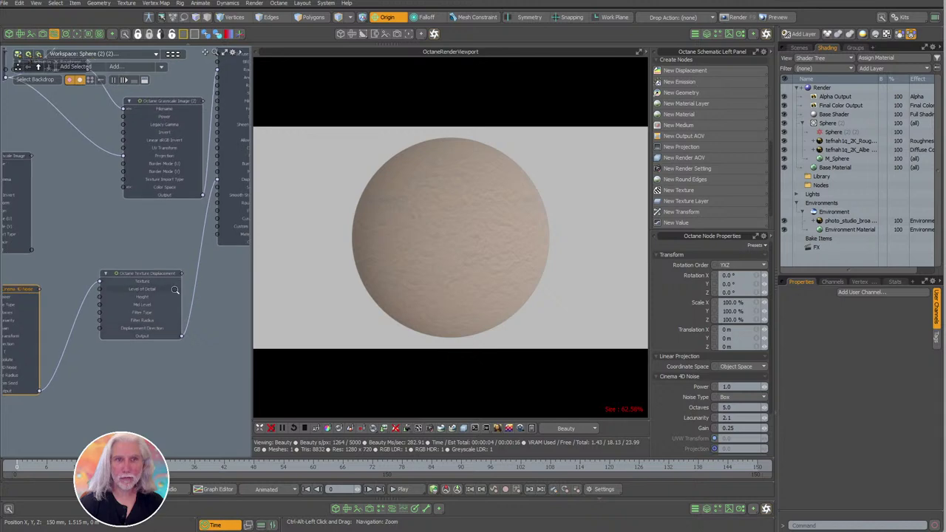
ctrl+alt+drag(178, 286, 143, 284)
alt+shift+drag(144, 284, 151, 332)
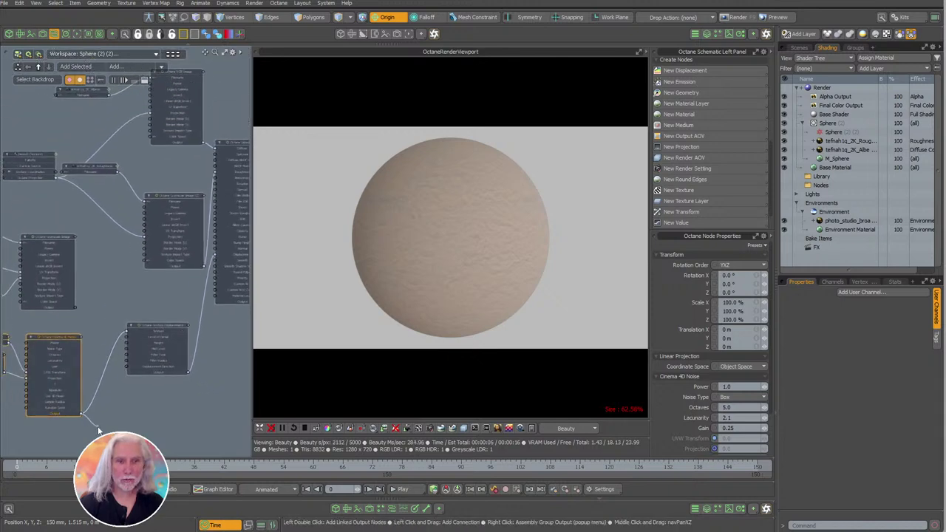
drag(81, 413, 227, 153)
Spread out the noise node's transform and linear projection nodes and select the Cinema 4D Noise node.
alt+shift+drag(111, 199, 212, 155)
click(85, 329)
drag(84, 328, 78, 353)
click(133, 305)
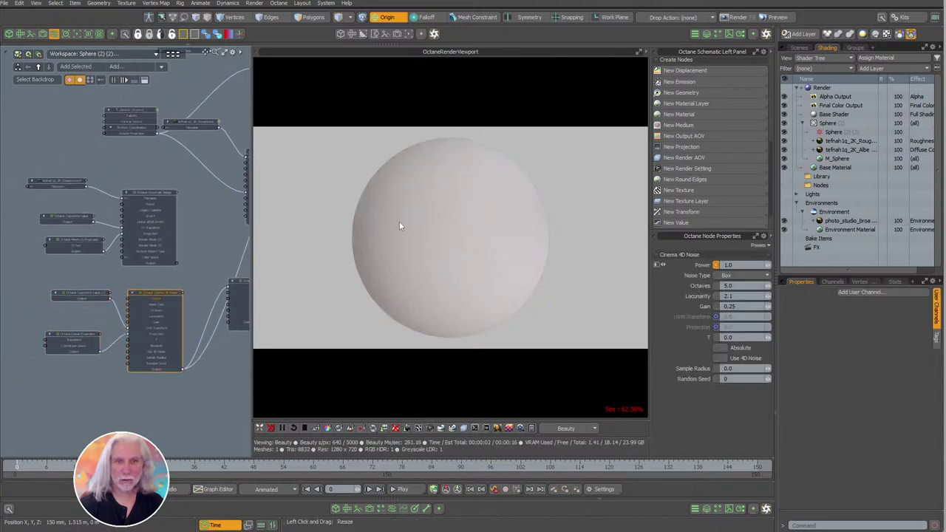
Try the Sema, Stupl, Cell Voronoi and Zada noise types on the Cinema 4D Noise node.
click(739, 275)
click(741, 409)
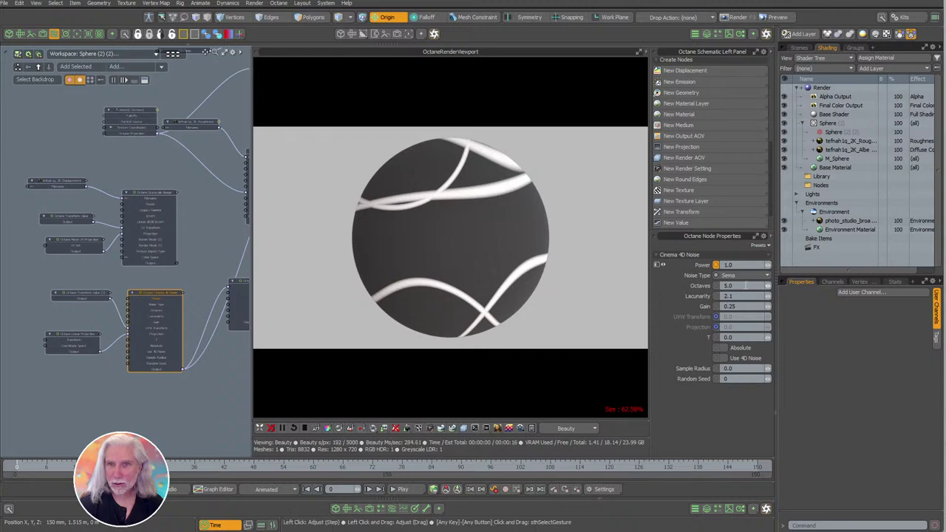
click(741, 275)
click(742, 284)
click(739, 275)
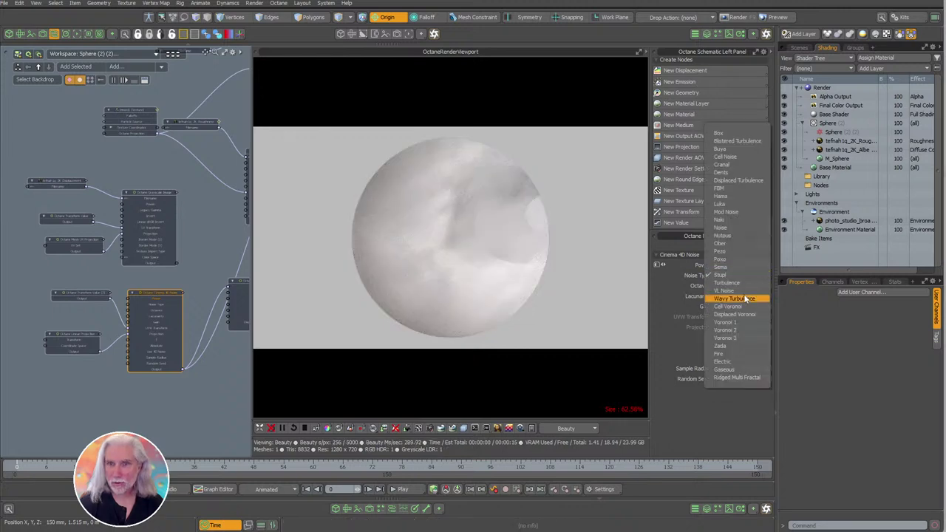
click(738, 303)
click(739, 274)
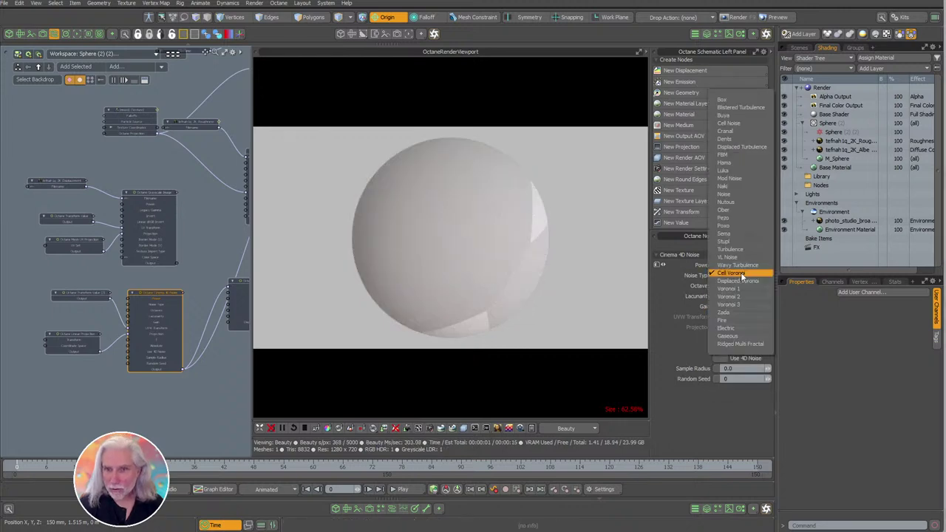
click(738, 313)
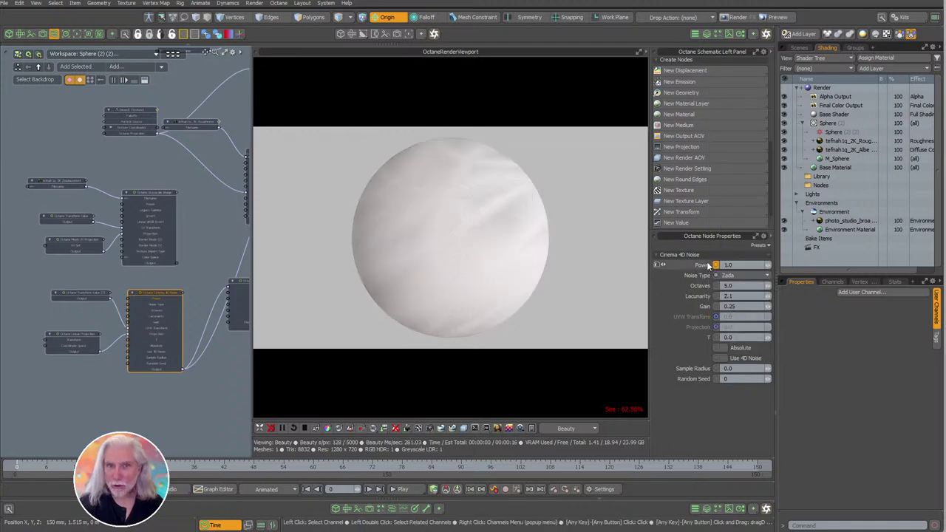
Set the noise type to FBM with 6.0 octaves and a gain of 0.089.
click(739, 275)
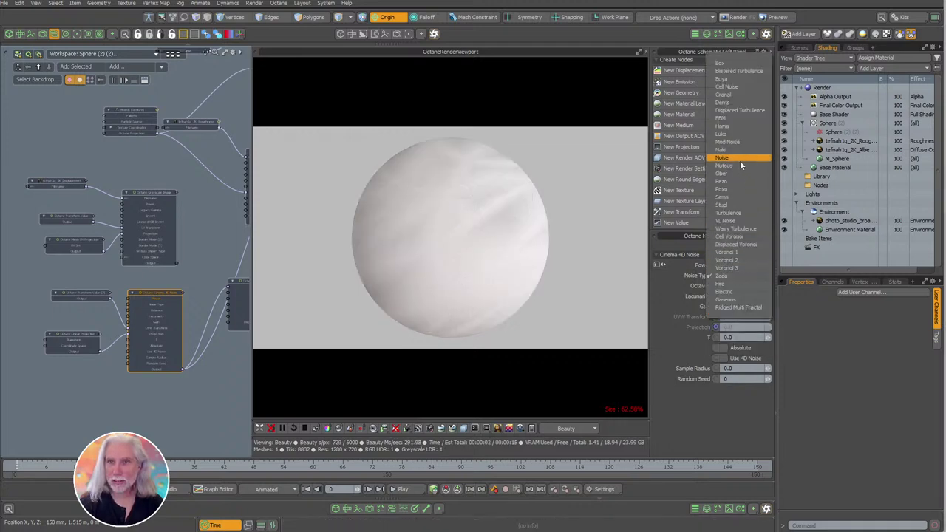
click(737, 122)
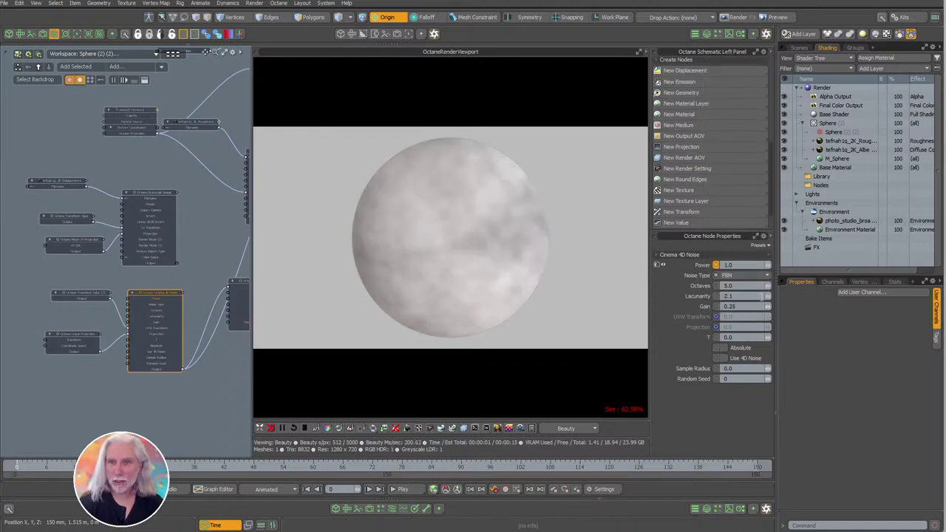
mouse_move(767, 287)
mouse_down()
mouse_move(791, 286)
mouse_move(739, 306)
mouse_move(760, 287)
mouse_move(749, 287)
mouse_up()
Disconnect the noise output from the glossy material's Diffuse input.
alt+shift+drag(204, 279, 113, 294)
scroll(137, 280, down, 3)
drag(192, 168, 161, 190)
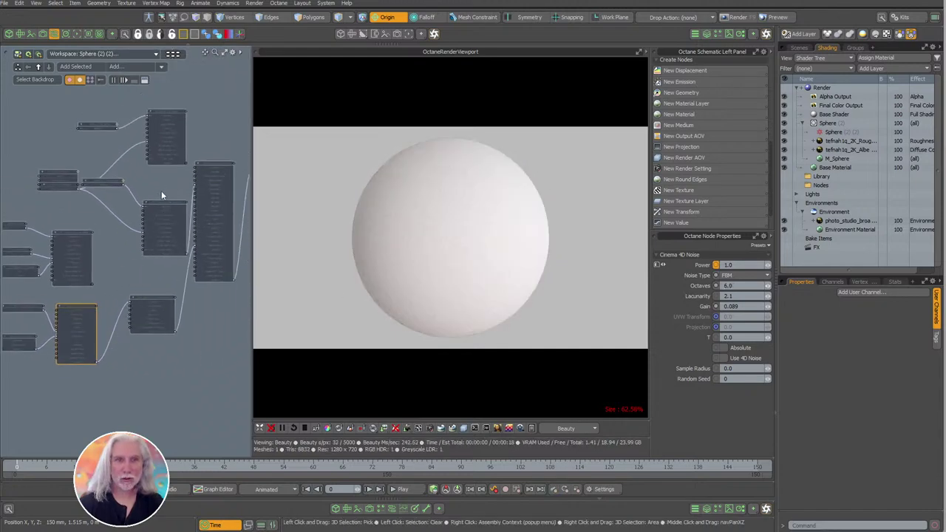
Solo the Cinema 4D Noise node to preview its pattern on the sphere, then turn solo off.
drag(772, 154, 768, 153)
scroll(767, 145, up, 5)
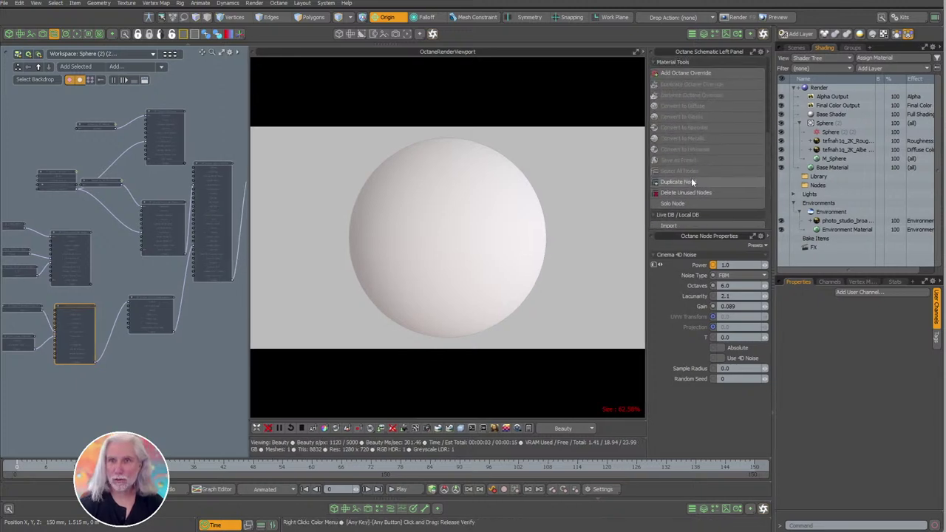
click(684, 202)
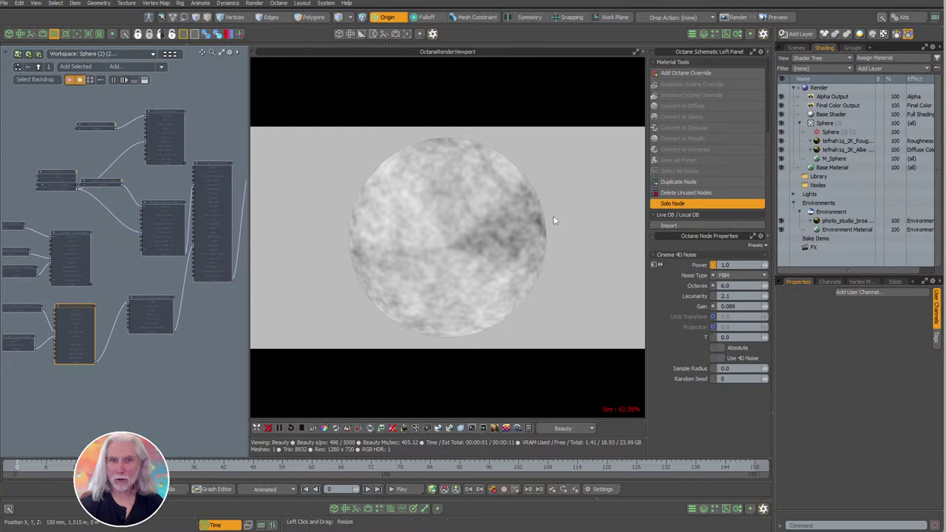
click(691, 206)
Connect the RGB image output to the material's Diffuse input and disconnect the noise from the Texture Displacement node.
scroll(188, 135, up, 3)
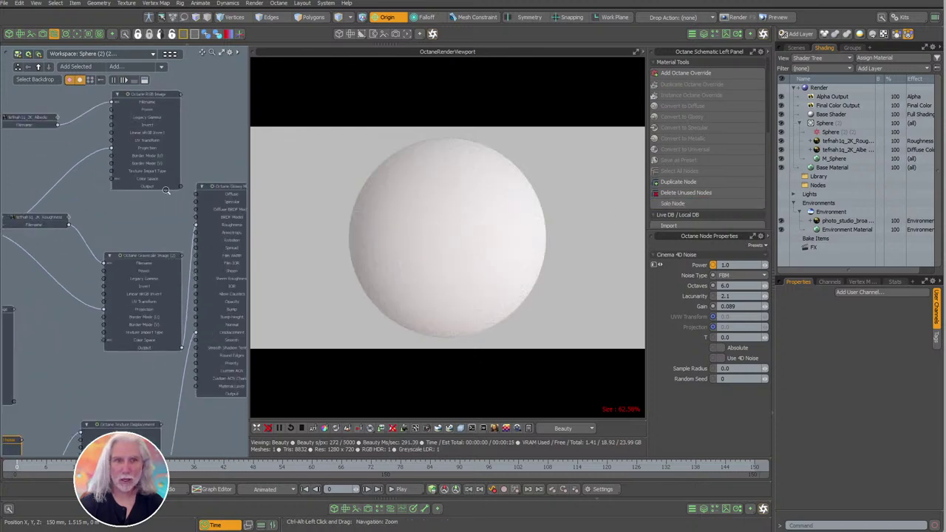
click(183, 188)
drag(197, 196, 182, 185)
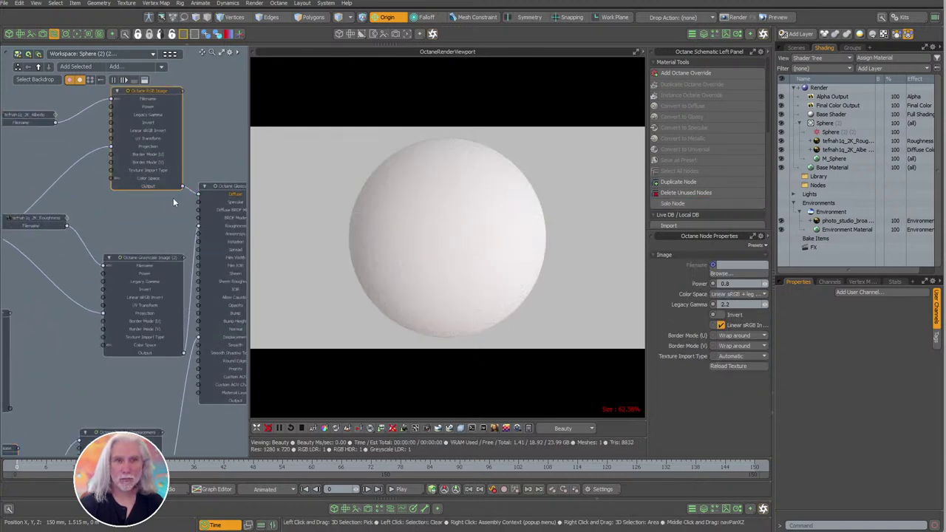
alt+shift+drag(114, 351, 168, 199)
scroll(124, 259, down, 2)
mouse_move(147, 268)
ctrl+alt+mouse_down()
mouse_move(211, 260)
mouse_move(141, 258)
ctrl+alt+mouse_up()
alt+shift+drag(140, 259, 176, 248)
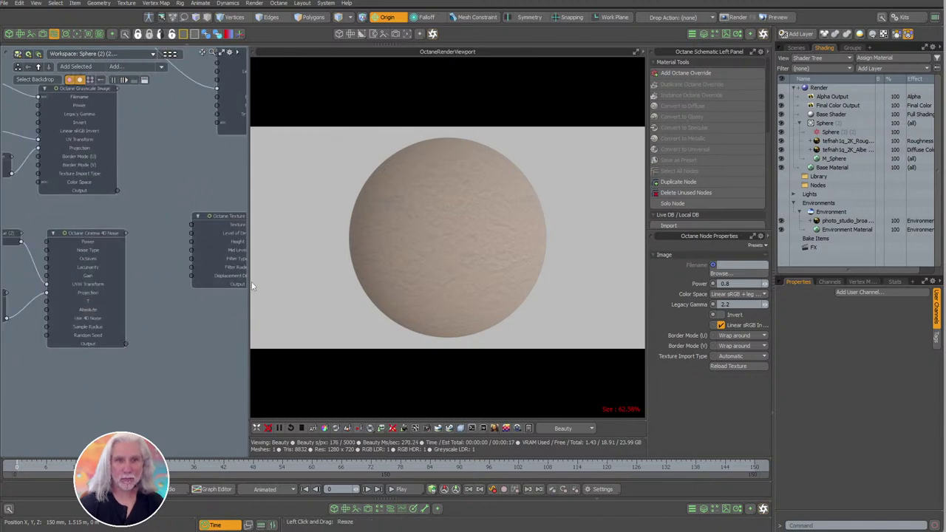
Widen the node schematic and add a Baking texture to the Texture Displacement node's Texture input.
drag(248, 284, 357, 284)
scroll(282, 250, up, 4)
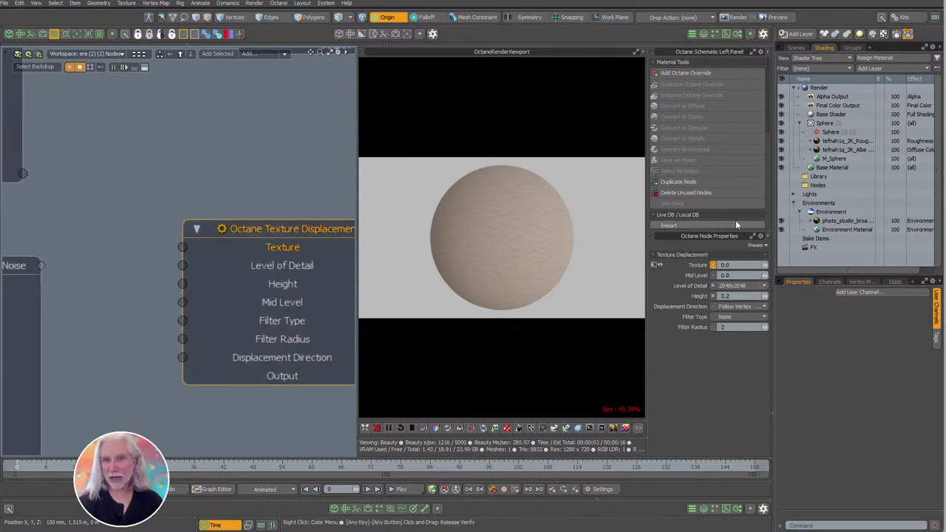
scroll(768, 142, down, 5)
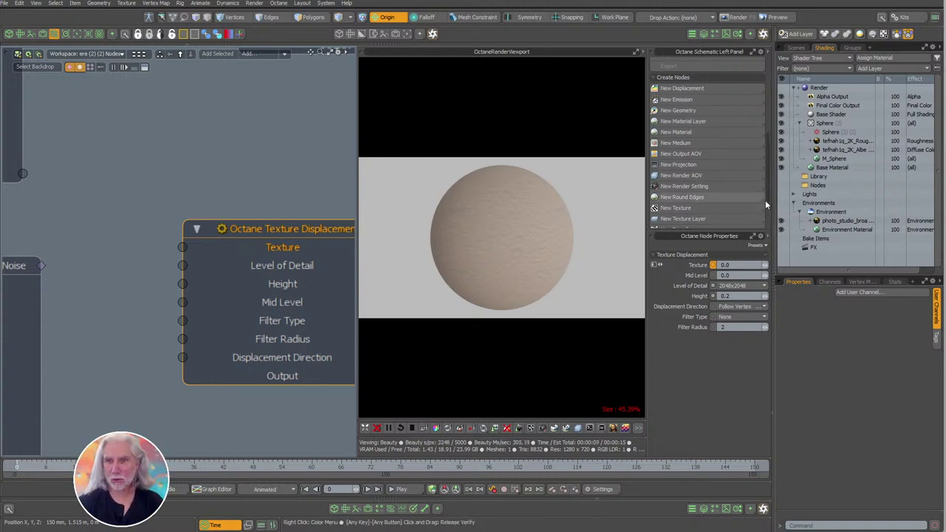
drag(768, 207, 767, 206)
scroll(763, 184, down, 2)
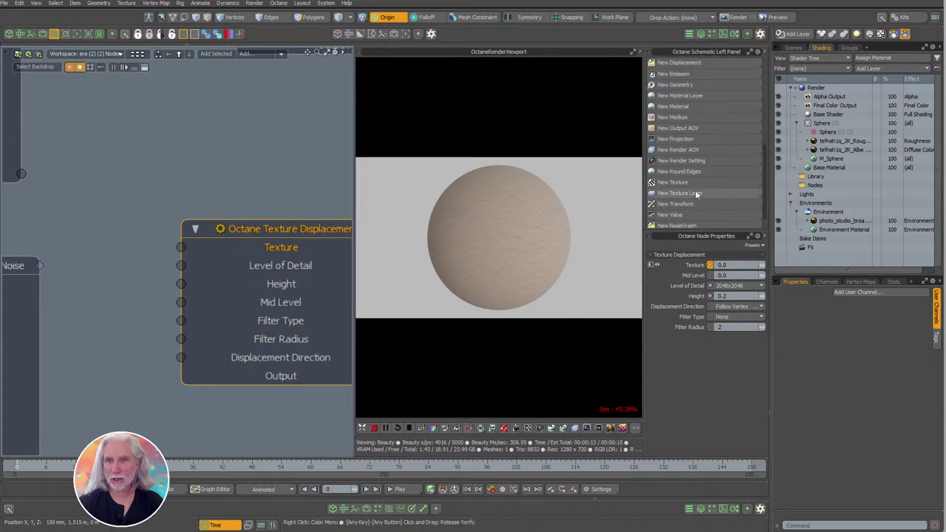
click(684, 183)
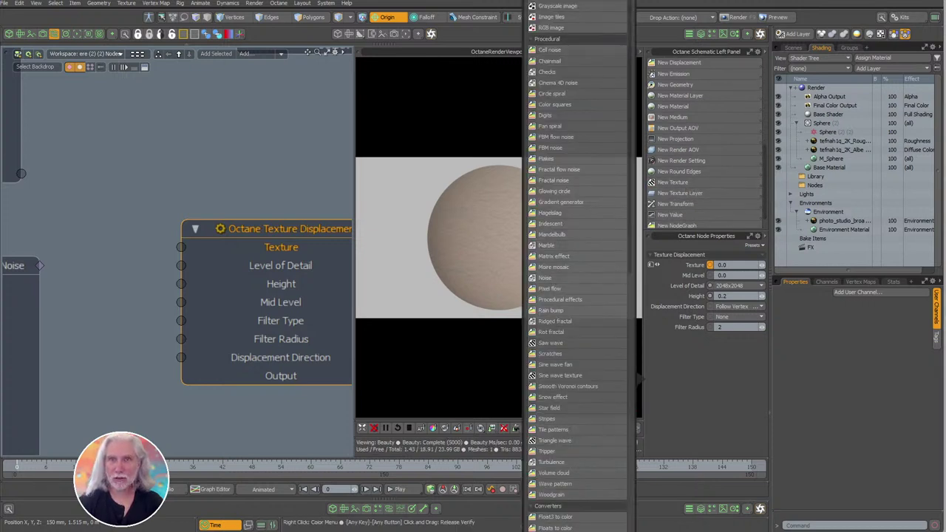
scroll(584, 37, up, 3)
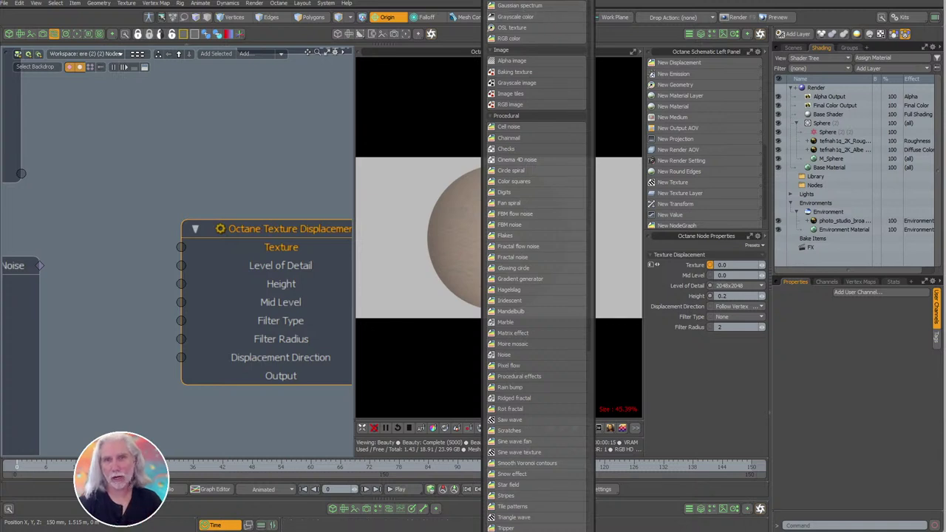
drag(539, 1, 547, 27)
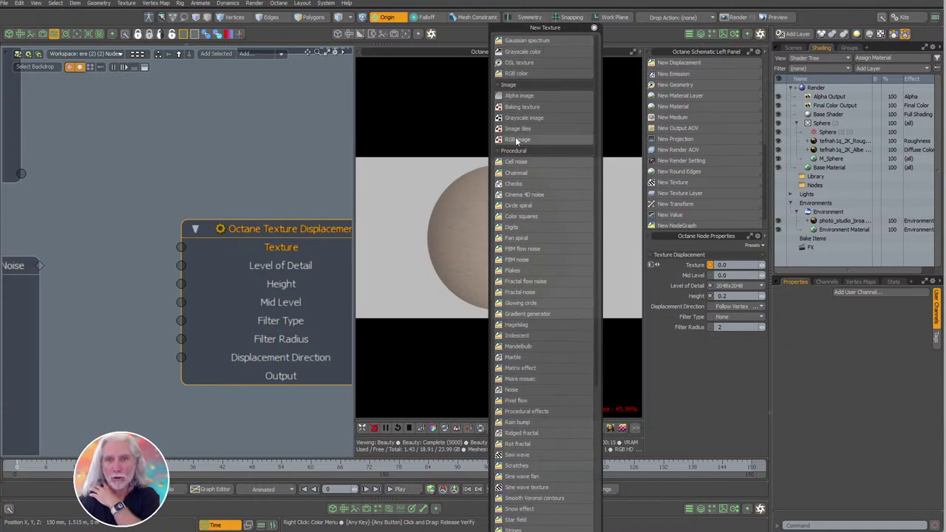
click(519, 106)
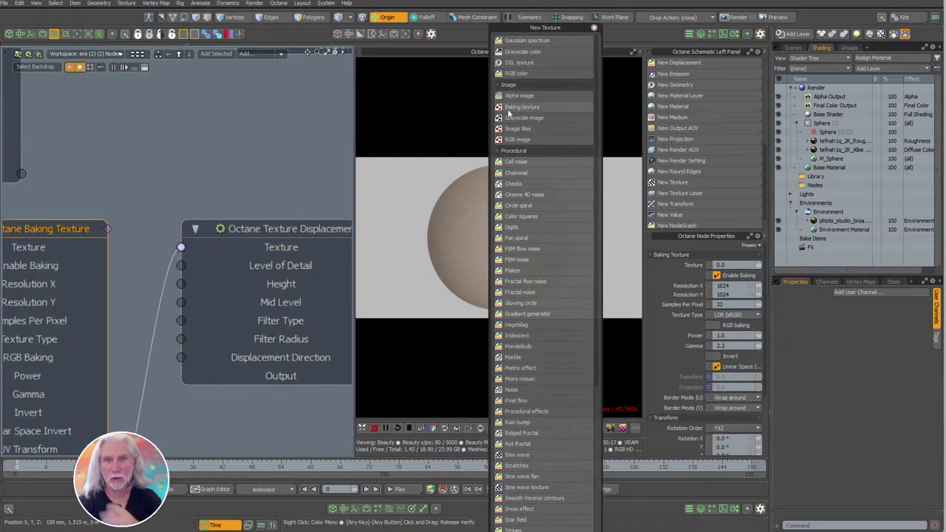
Close the list of new textures and move the Baking Texture node with its transform and projection nodes below the noise nodes.
ctrl+alt+drag(235, 168, 193, 153)
alt+shift+drag(194, 153, 222, 153)
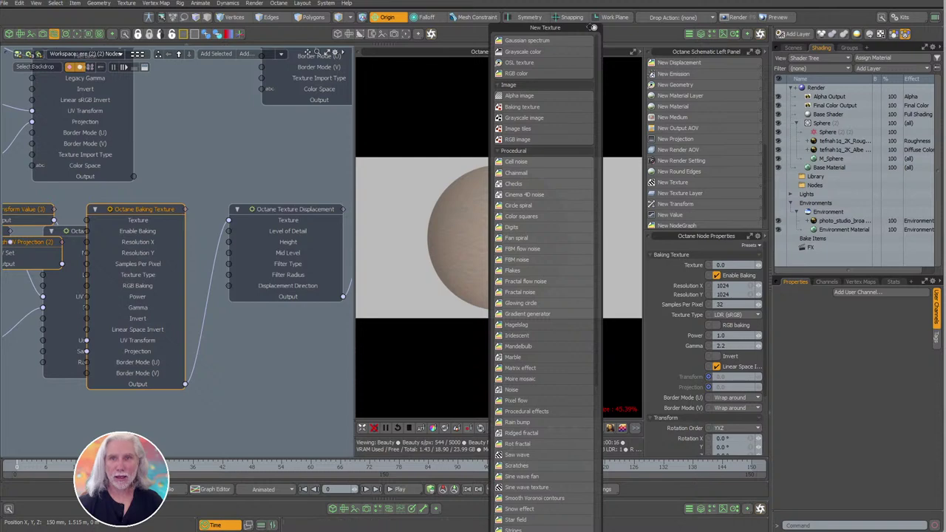
click(594, 28)
alt+shift+drag(82, 252, 192, 242)
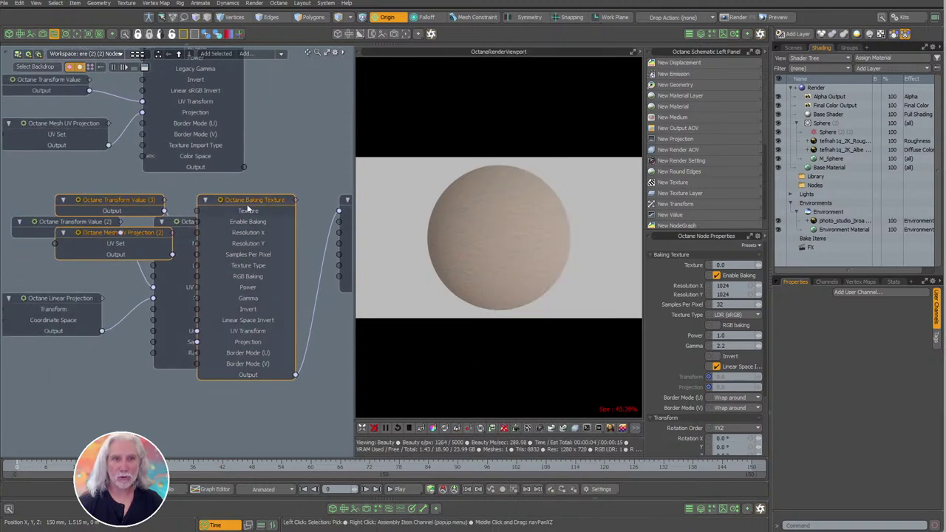
mouse_move(249, 213)
mouse_down()
mouse_move(228, 267)
mouse_move(305, 378)
mouse_up()
alt+shift+drag(207, 260, 256, 244)
ctrl+alt+drag(256, 244, 135, 285)
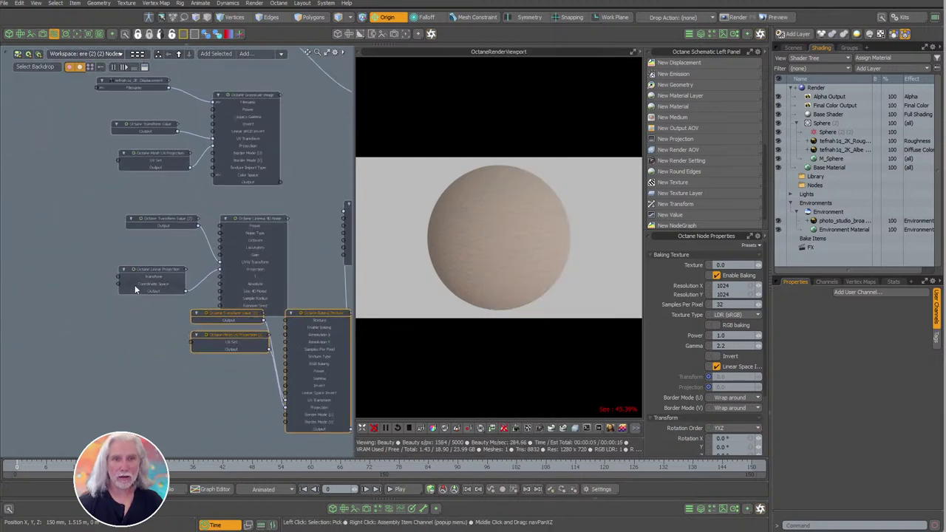
Move the Cinema 4D Noise node and its transform and linear projection nodes away from the Baking Texture group.
drag(108, 216, 230, 284)
drag(268, 218, 182, 203)
scroll(289, 293, up, 3)
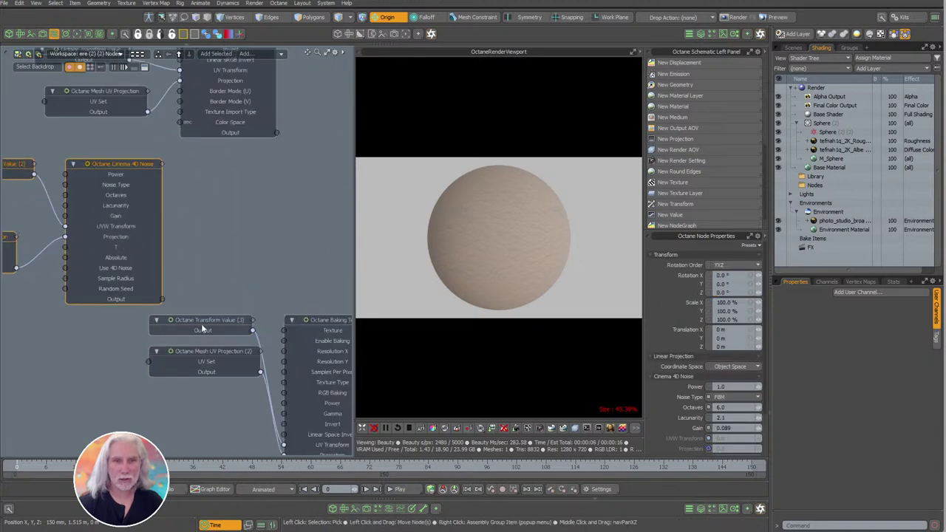
Spread out the Baking Texture's transform and UV projection nodes, and connect the noise output to the Baking Texture's Texture input.
drag(206, 368, 153, 409)
drag(219, 324, 177, 355)
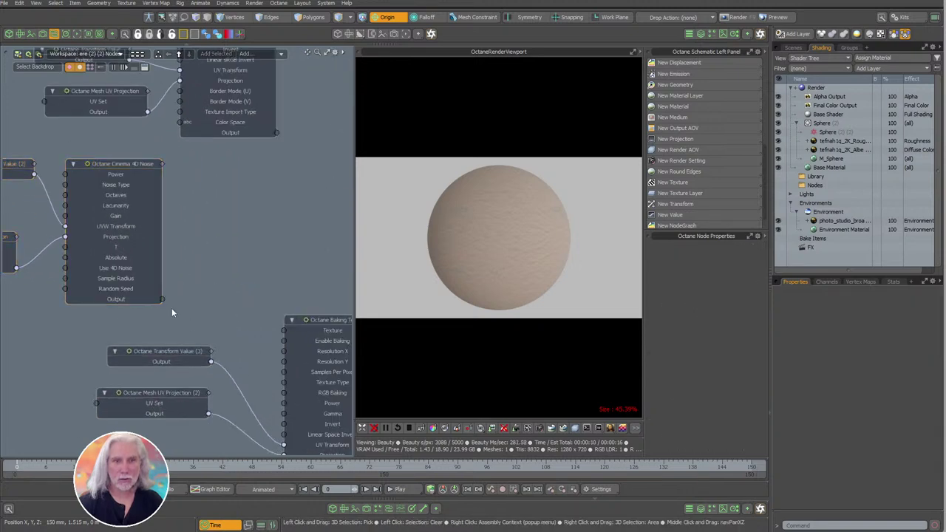
drag(162, 301, 220, 194)
click(188, 256)
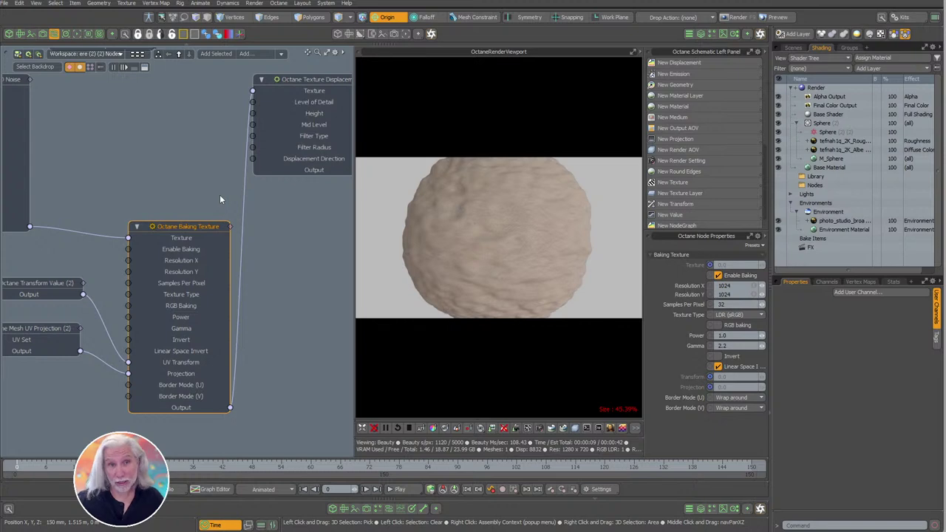
Connect the Baking Texture's output to the sphere material's Diffuse input, and delete that link again.
scroll(181, 260, down, 3)
middle_drag(180, 260, 129, 390)
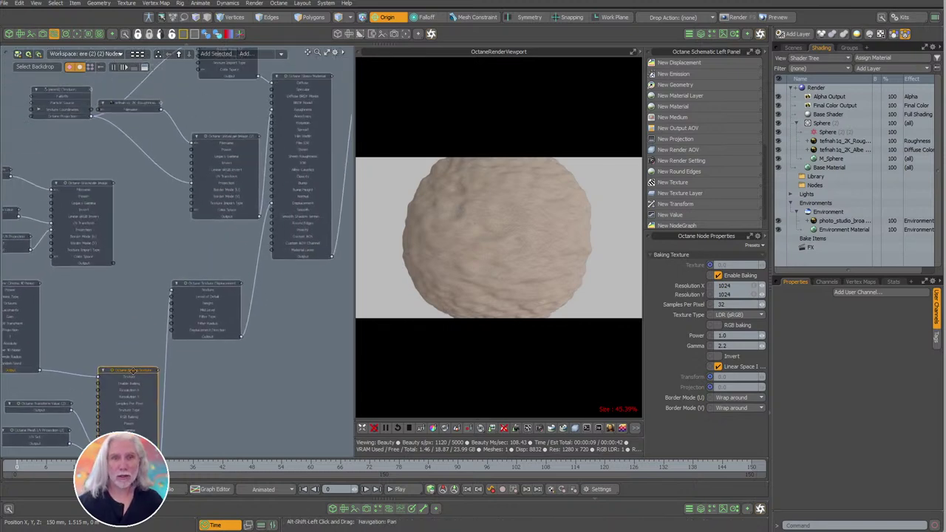
click(188, 379)
scroll(223, 244, down, 2)
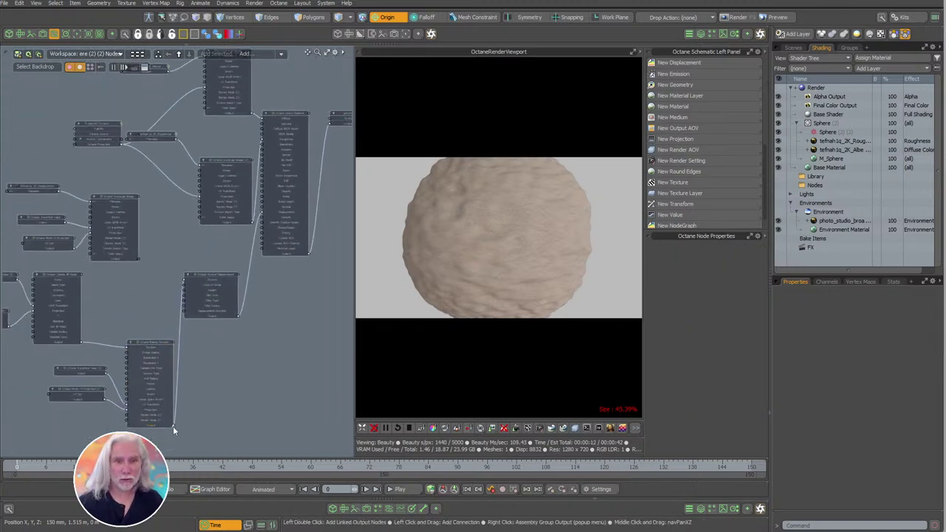
drag(173, 427, 287, 124)
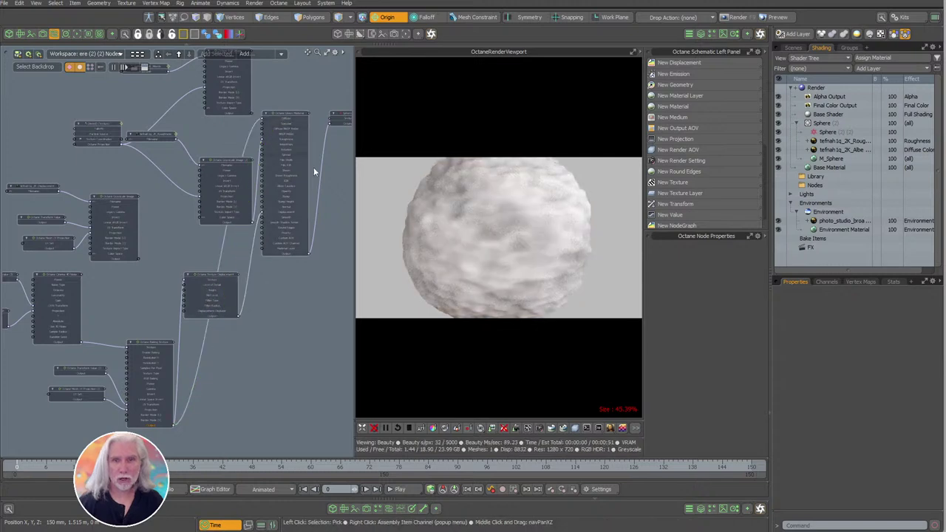
click(197, 375)
key(Delete)
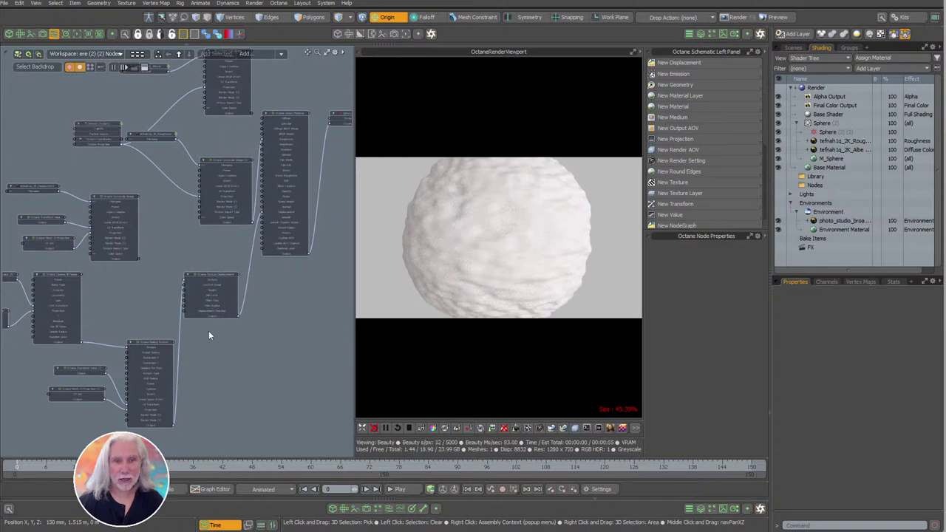
Examine the Texture Displacement node's settings and its chain from the Cinema 4D Noise through the Baking Texture.
click(215, 290)
scroll(219, 288, up, 5)
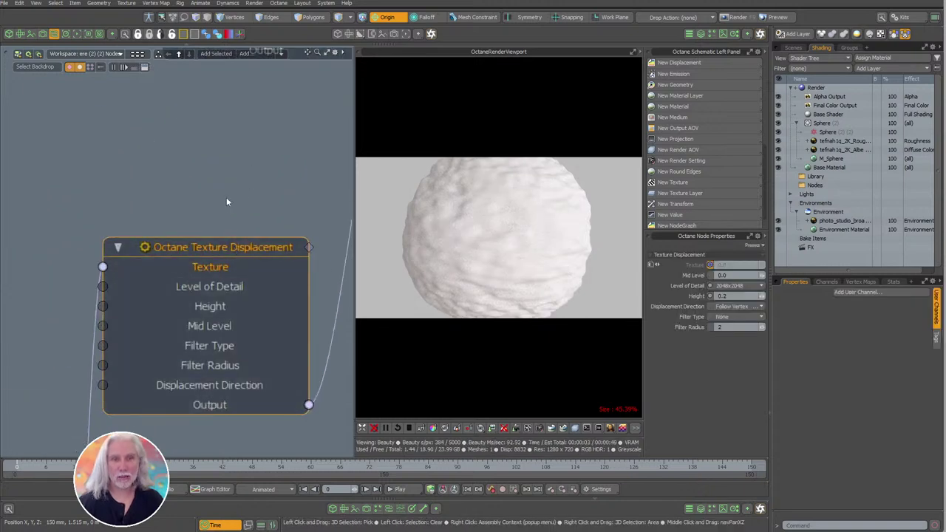
middle_drag(229, 188, 220, 170)
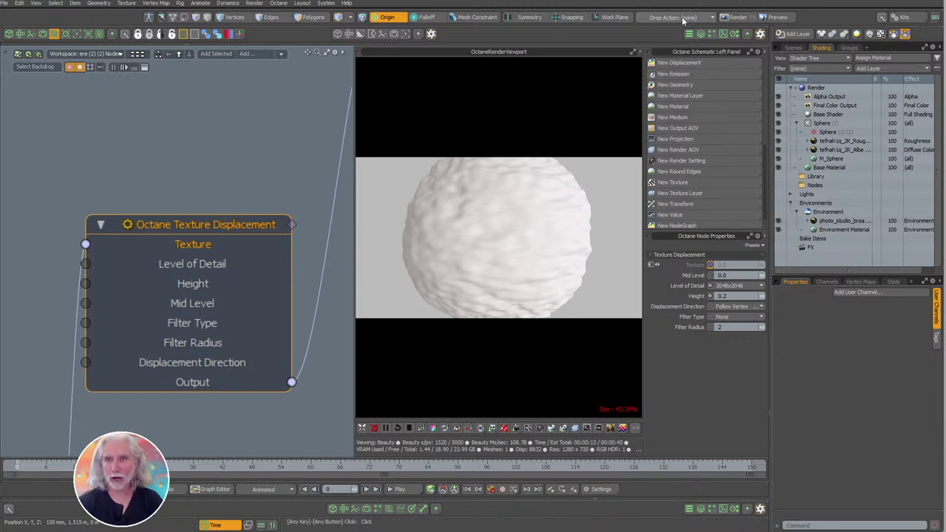
click(684, 63)
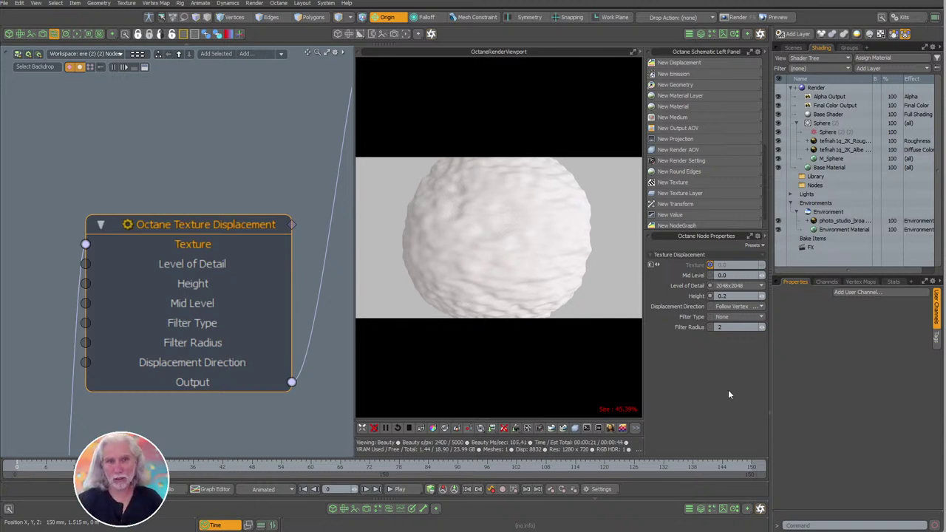
scroll(250, 310, down, 6)
alt+shift+drag(148, 336, 176, 320)
scroll(241, 295, up, 4)
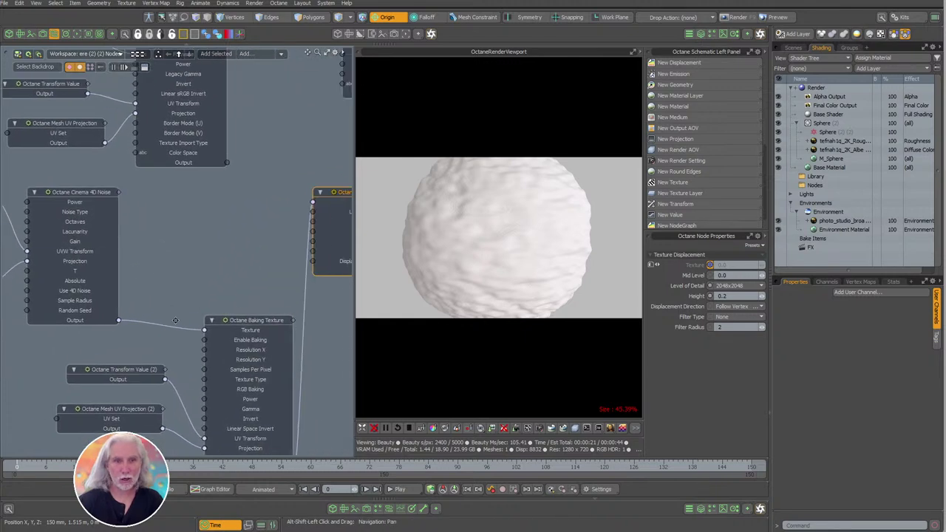
scroll(252, 328, up, 2)
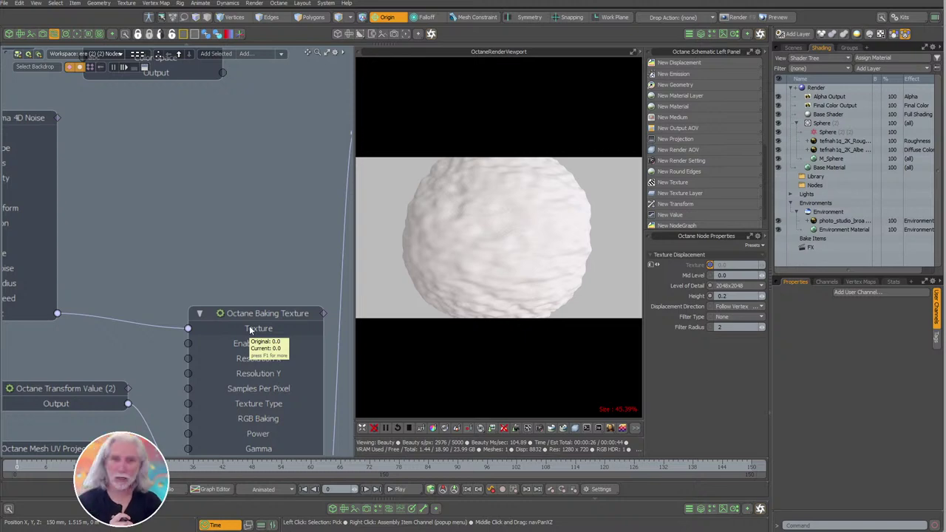
scroll(221, 311, down, 3)
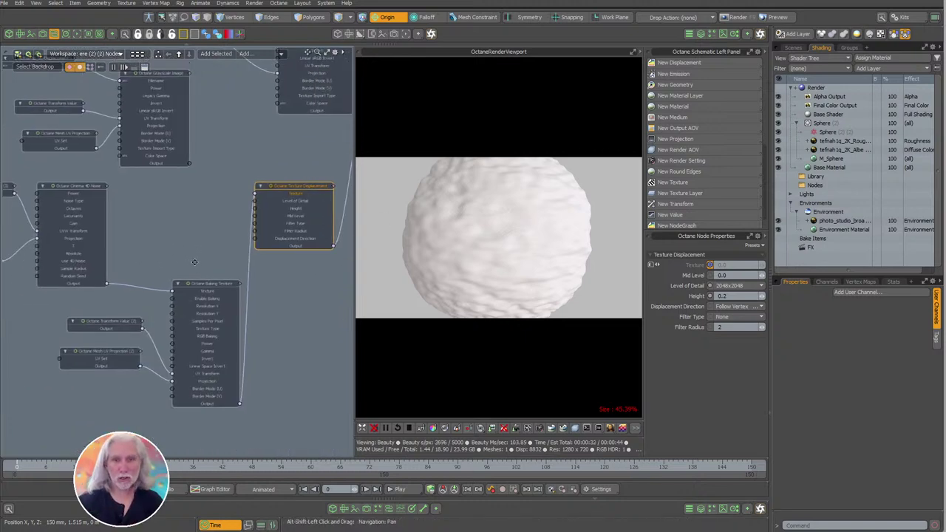
ctrl+alt+drag(204, 282, 215, 283)
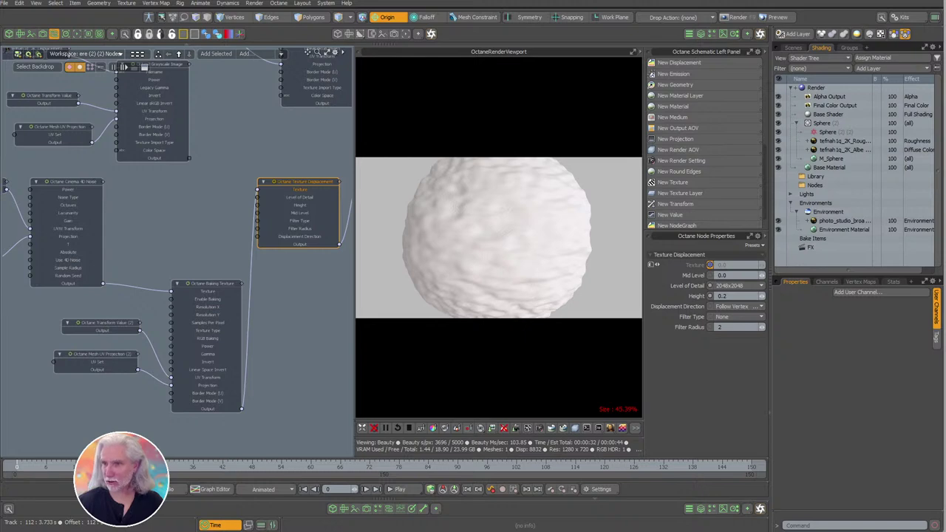
click(174, 232)
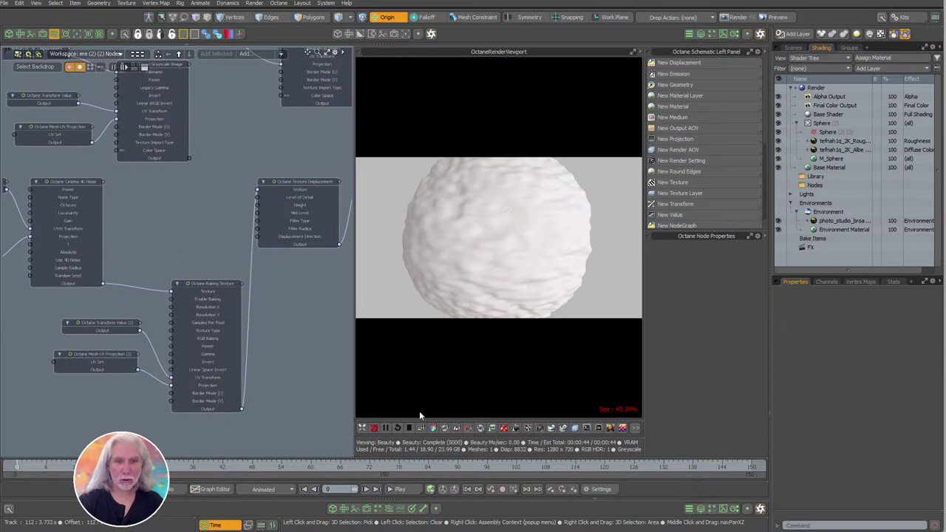
Stop the Octane render and load Pixel Panda low res.lxo from Pixel Fondue > 2023 Brand Assets > Modo on the Projects drive.
click(409, 427)
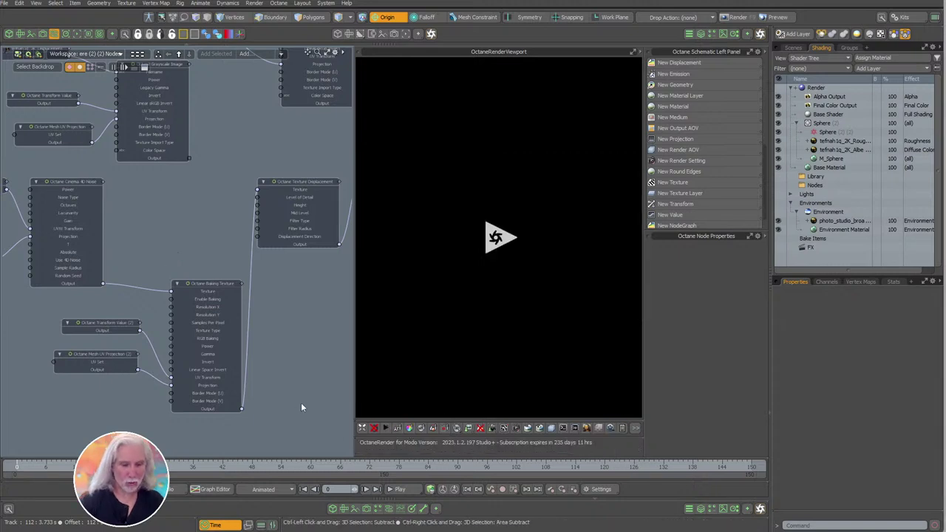
key(ctrl+o)
click(101, 28)
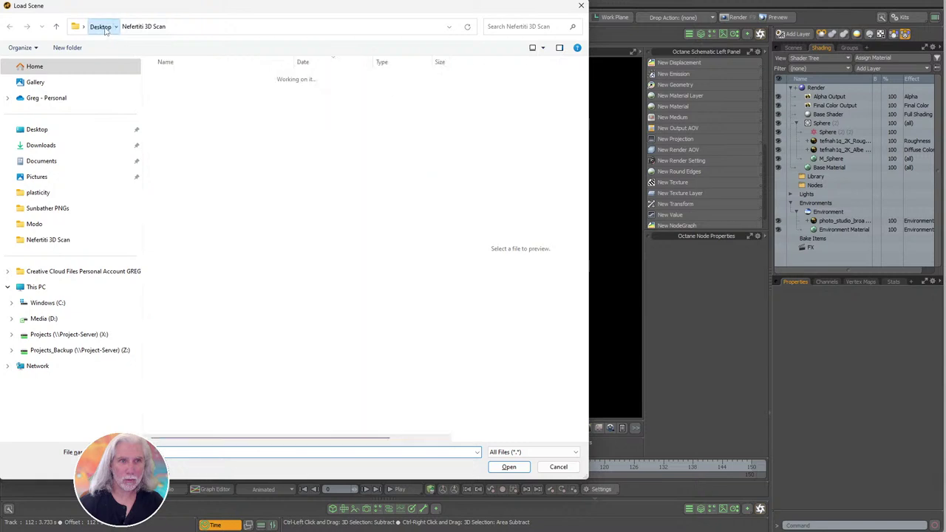
click(99, 336)
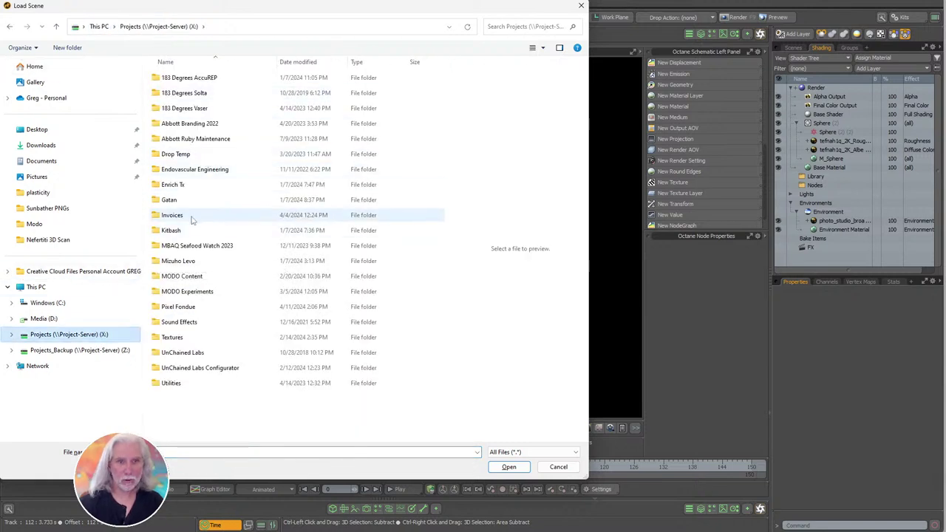
double_click(185, 306)
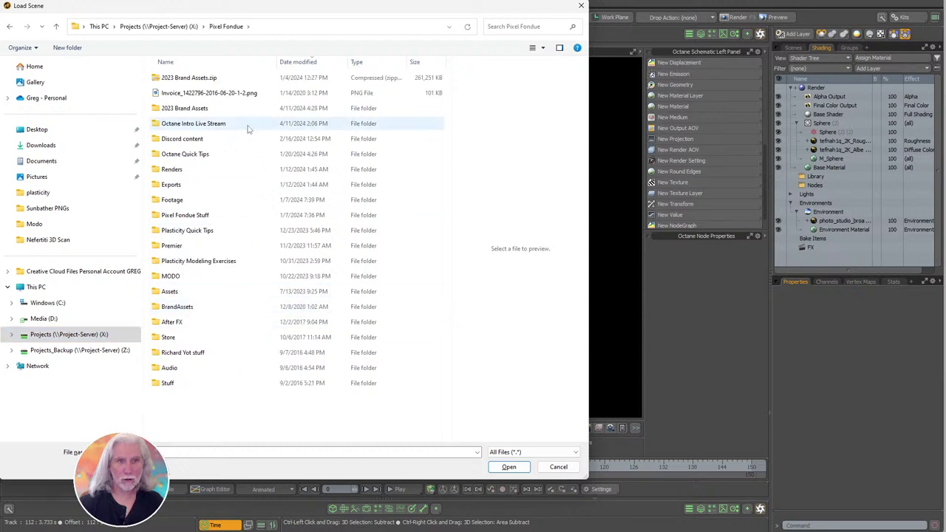
double_click(209, 140)
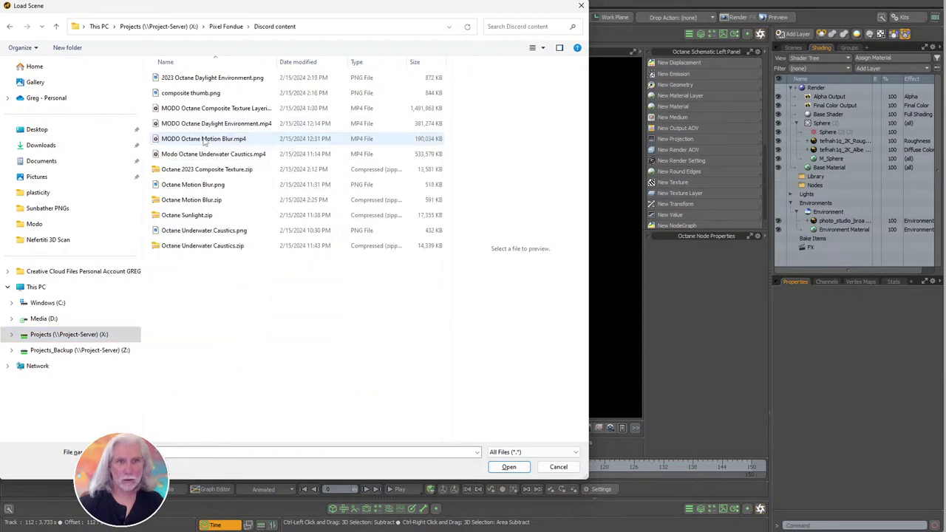
click(244, 28)
double_click(210, 108)
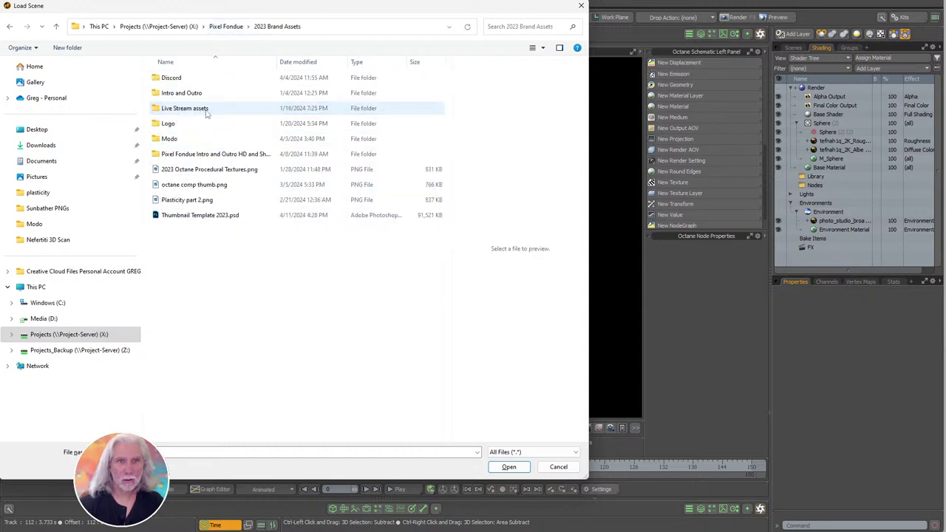
double_click(188, 138)
click(231, 80)
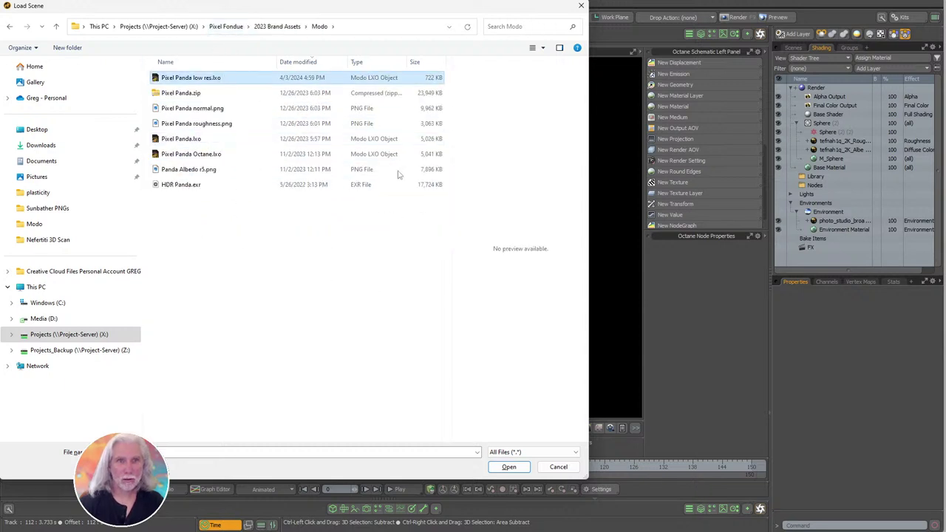
click(509, 467)
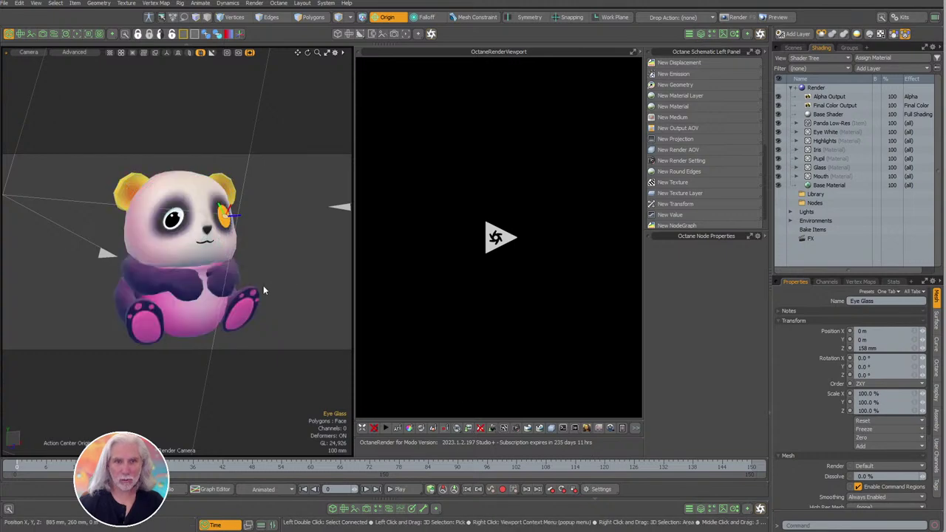
Clear the selection and start the Octane live render with the camera framed closely on the panda's head.
click(287, 286)
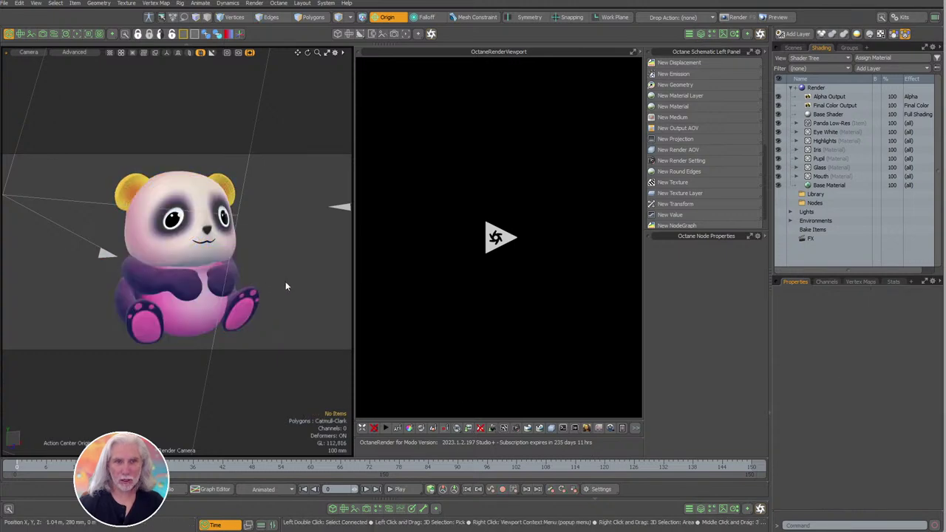
click(385, 432)
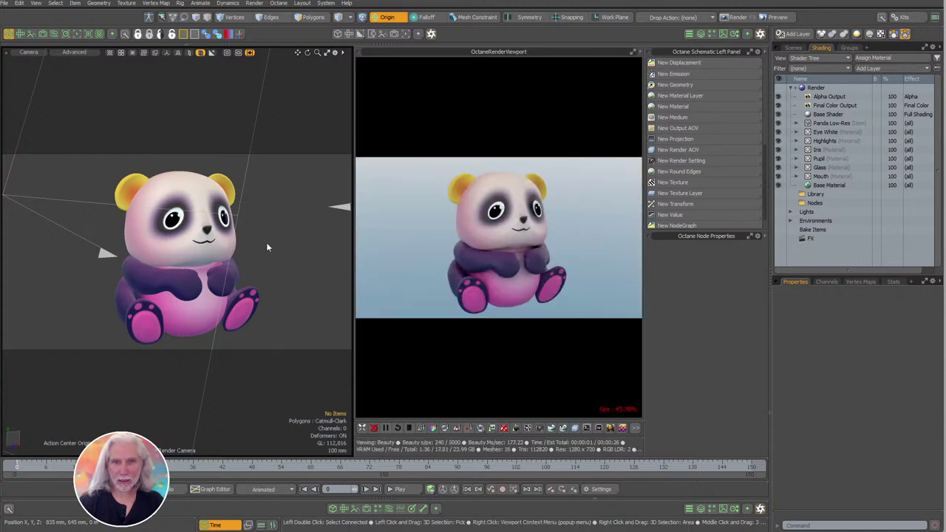
ctrl+alt+drag(266, 243, 295, 180)
alt+shift+drag(295, 180, 285, 213)
mouse_move(302, 285)
alt+mouse_down()
mouse_move(276, 276)
mouse_move(292, 276)
alt+mouse_up()
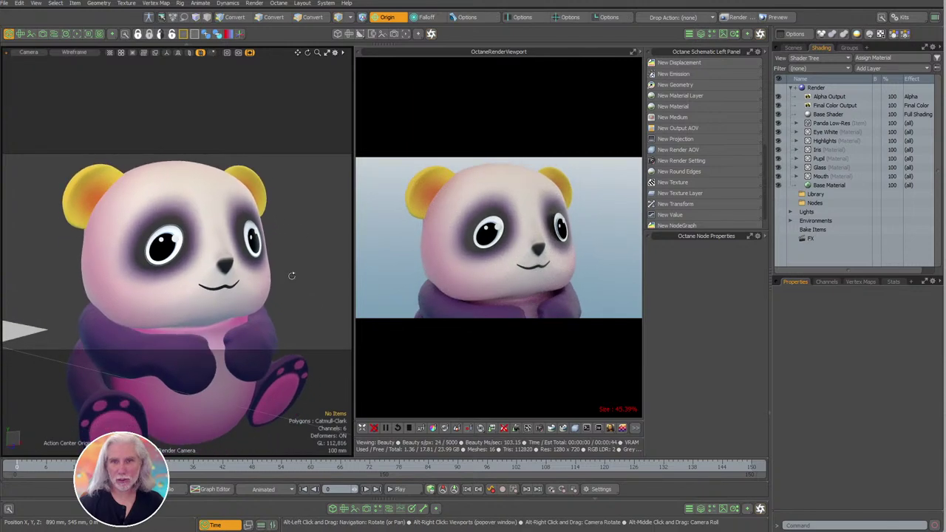
Expand the Panda Low-Res material group, hide its normal and roughness texture layers and switch its albedo layer back on.
click(797, 125)
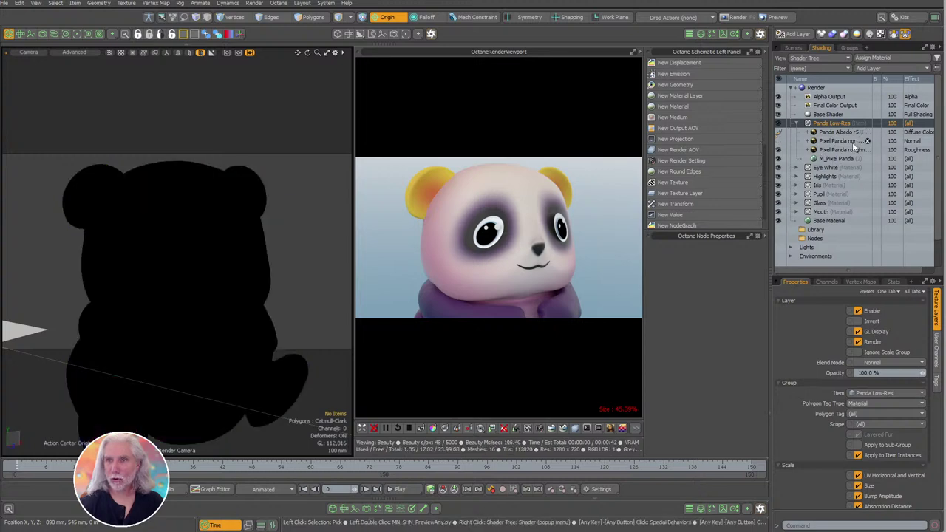
click(778, 149)
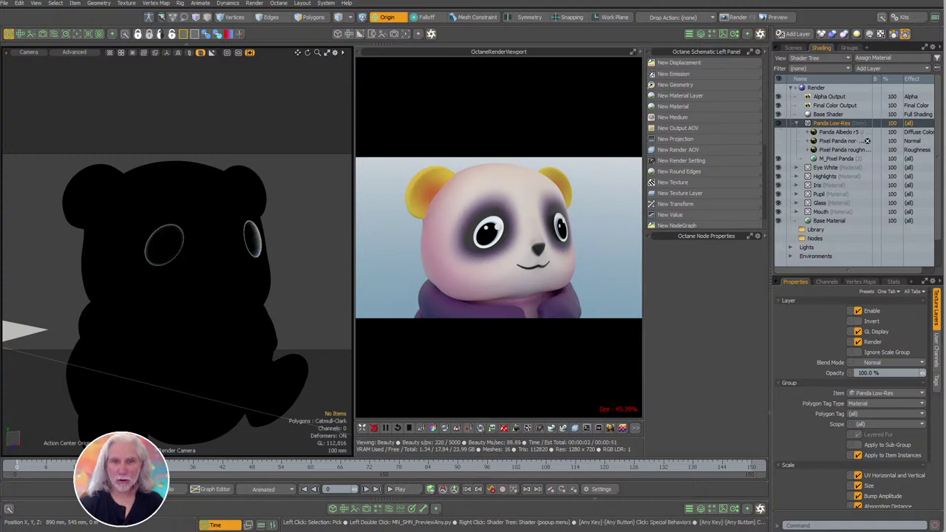
click(777, 131)
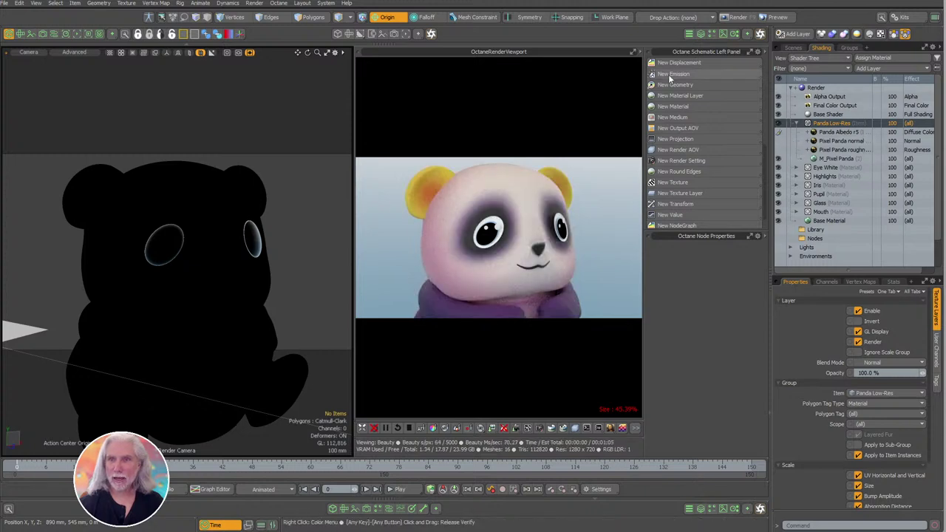
scroll(764, 109, up, 5)
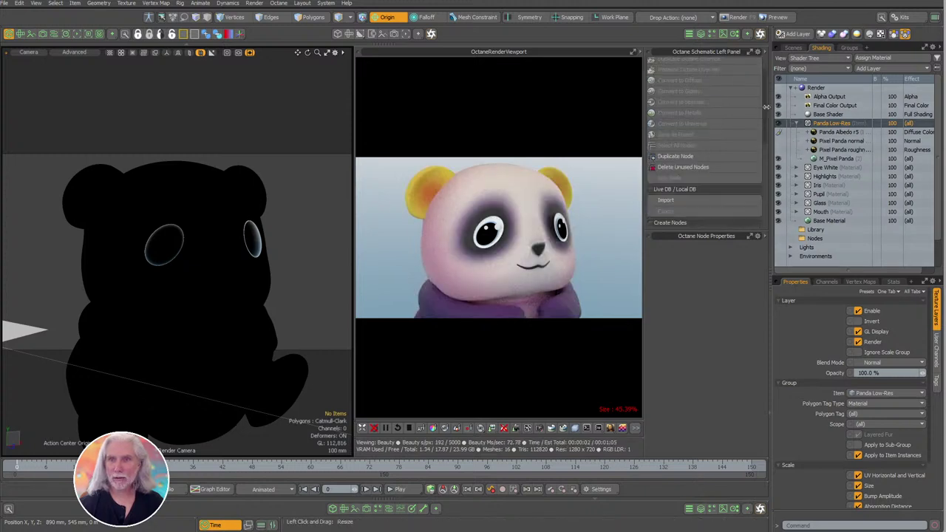
scroll(764, 82, up, 2)
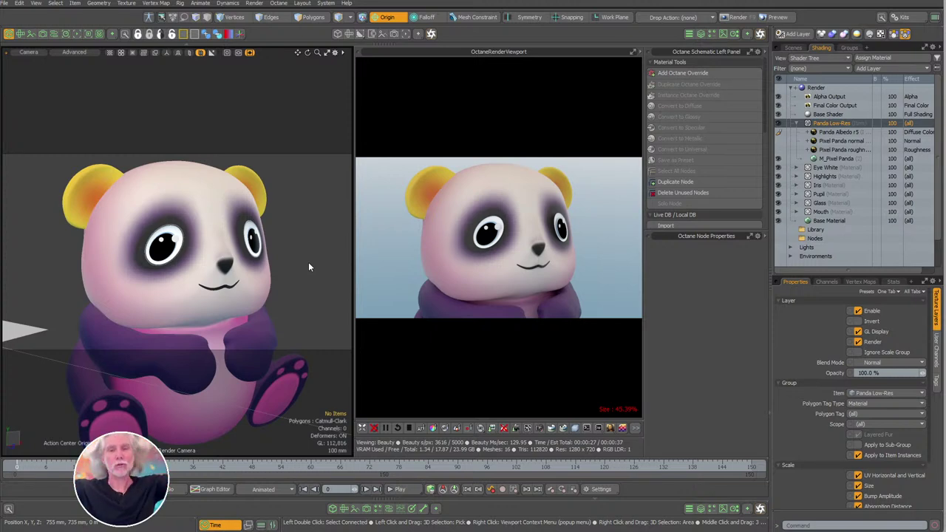
Select the Panda Low-Res mesh and toggle its Catmull-Clark subdivision off and back on to compare the render.
ctrl+alt+drag(309, 264, 337, 238)
click(204, 266)
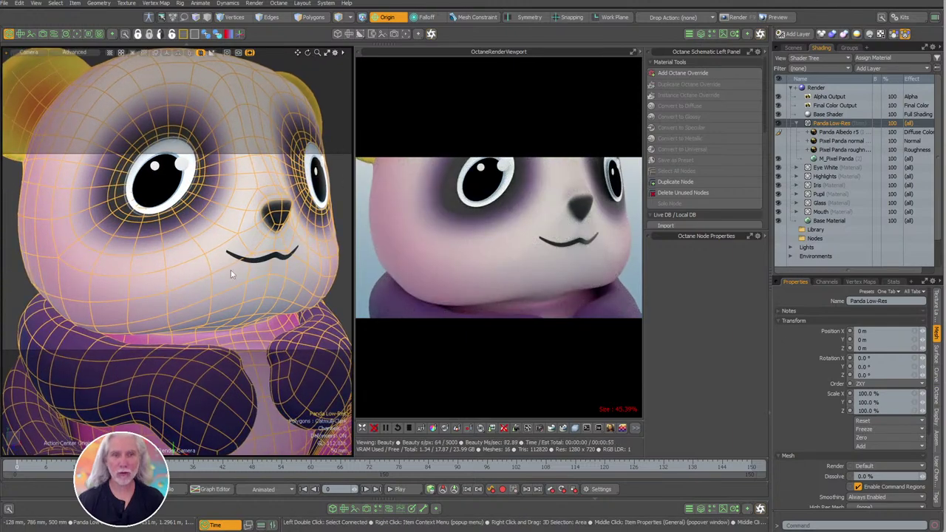
key(shift+Tab)
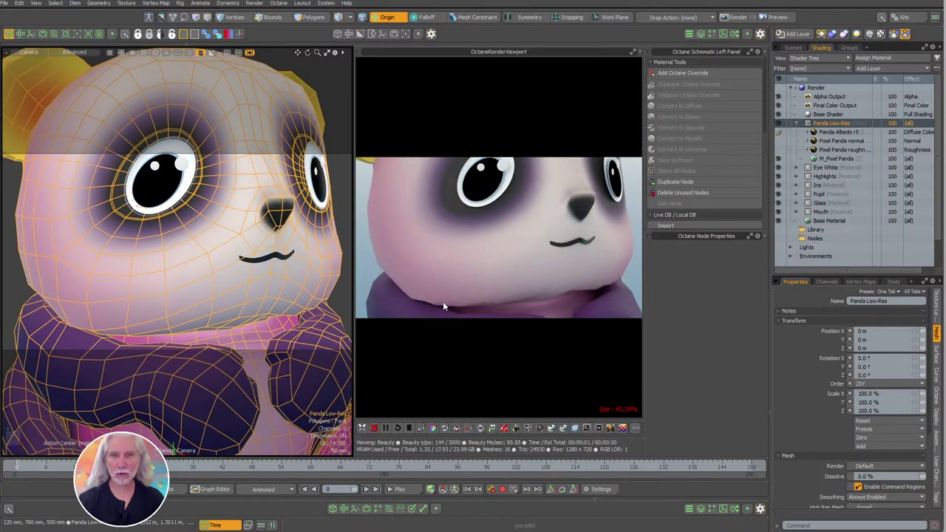
key(shift+Tab)
key(shift+Tab)
key(Tab)
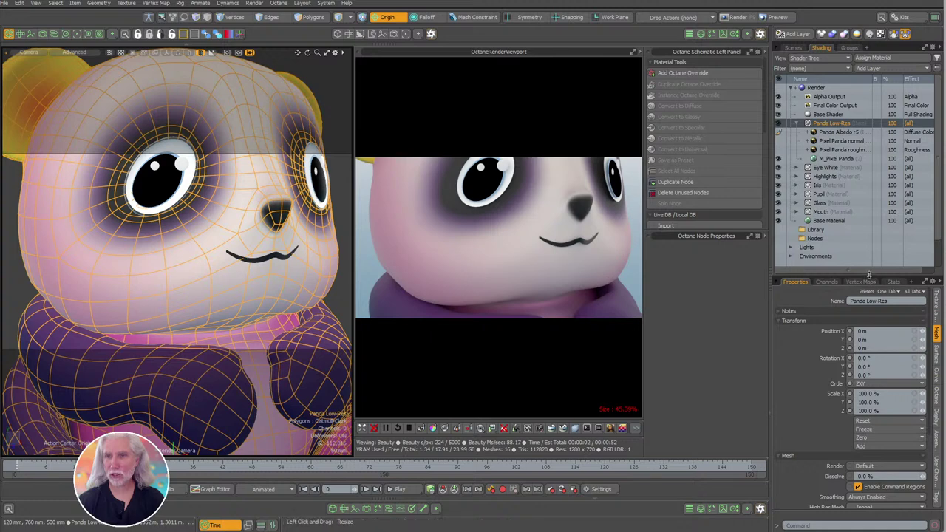
In the Panda Low-Res mesh's Octane properties, toggle Camera Visibility off and back on, and enable Load Cage.
drag(869, 275, 873, 214)
click(840, 130)
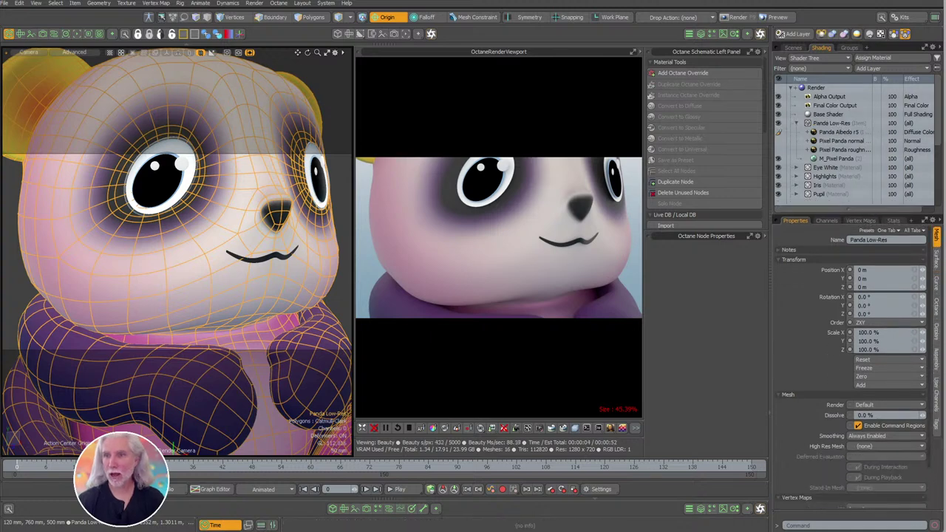
click(937, 306)
click(903, 311)
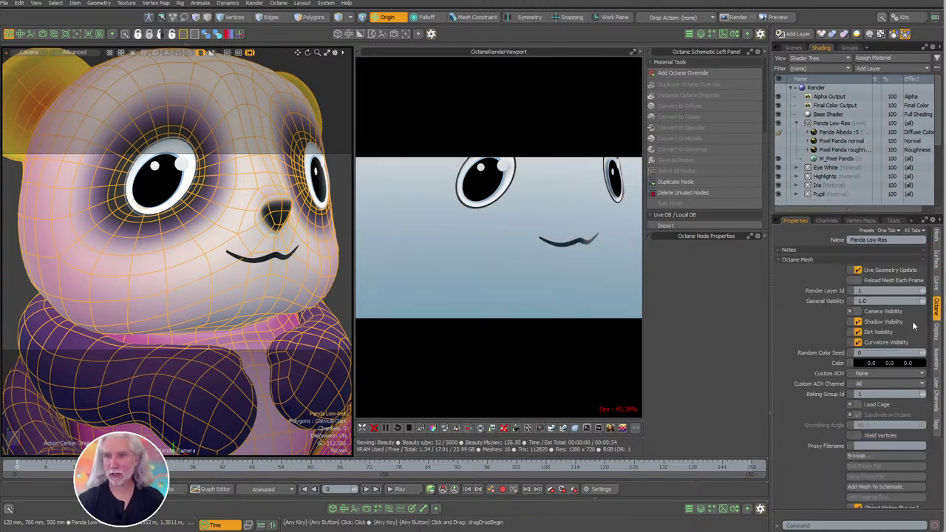
click(901, 312)
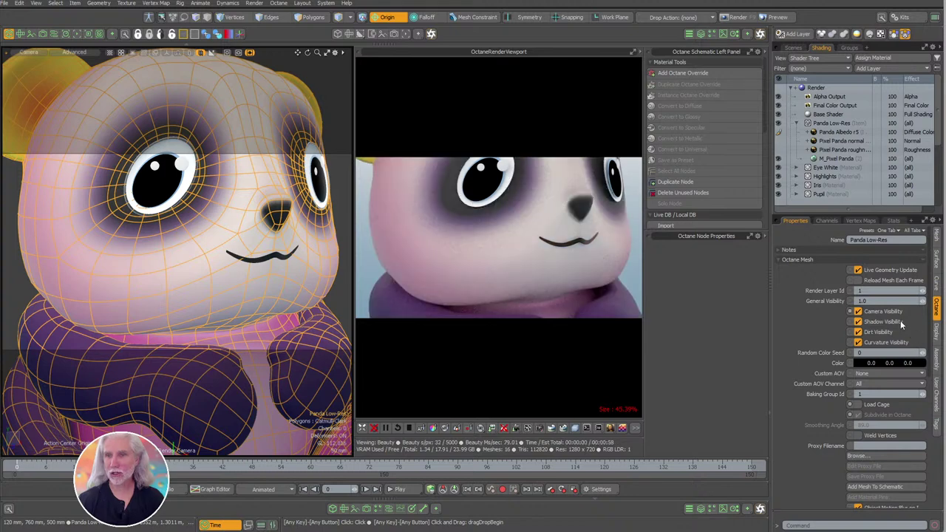
click(879, 405)
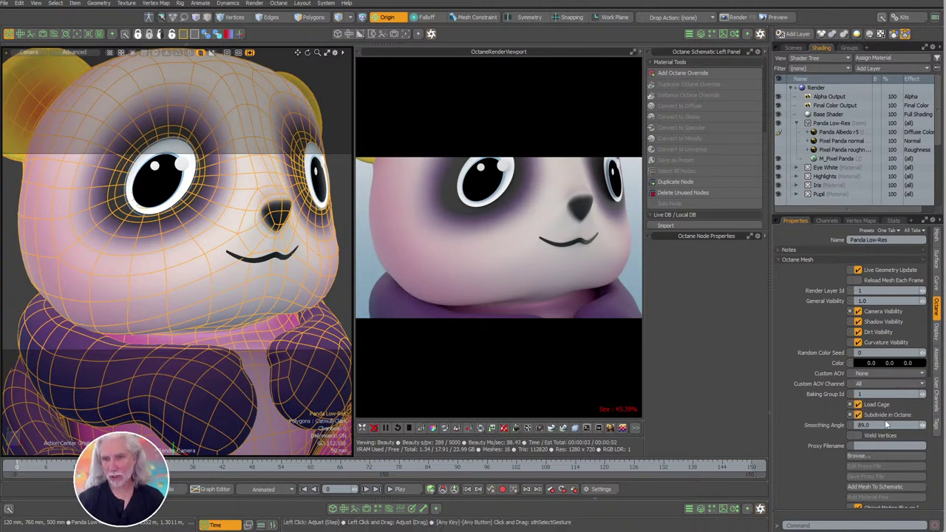
Turn off Load Cage for the Panda Low-Res mesh, and toggle Live Geometry Update off and back on.
click(887, 407)
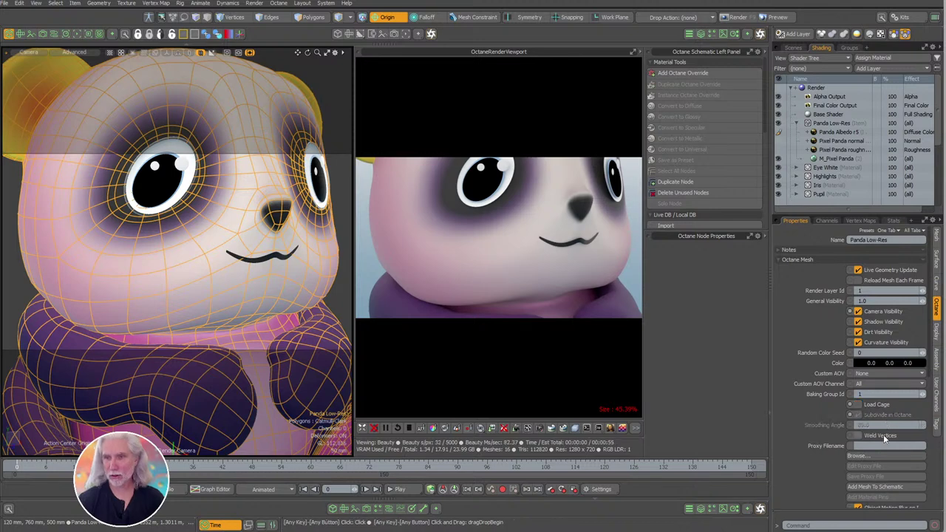
click(875, 273)
click(523, 261)
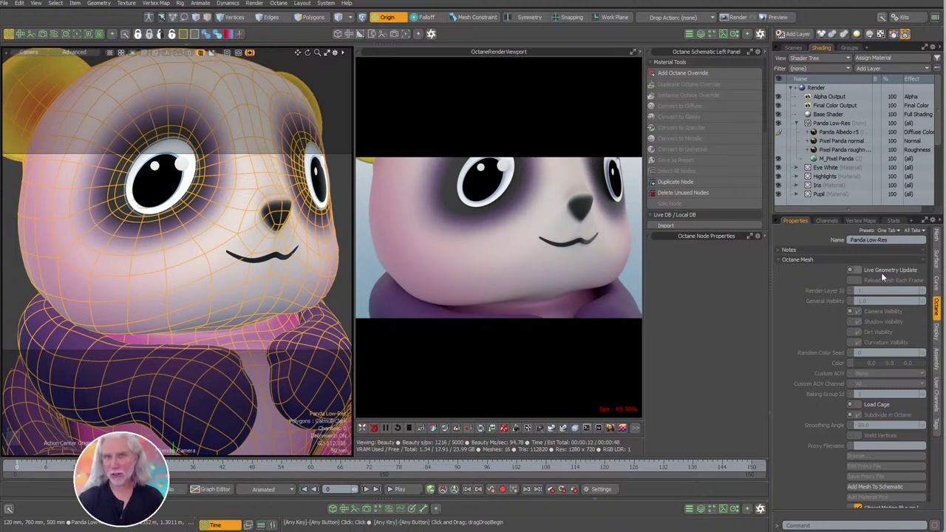
click(861, 269)
click(541, 262)
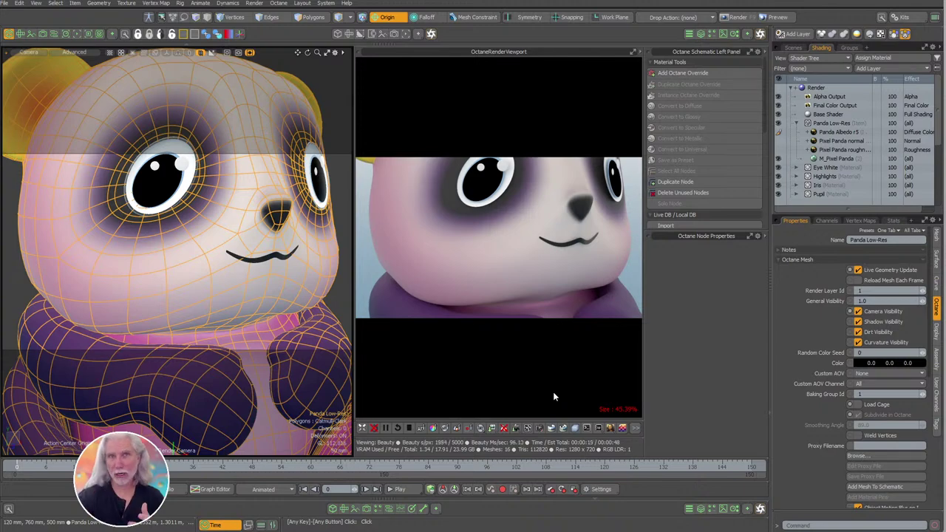
Try pulling a patch of polygons on the panda's cheek outward, undo the move and clear the selection.
ctrl+alt+drag(247, 232, 158, 312)
key(3)
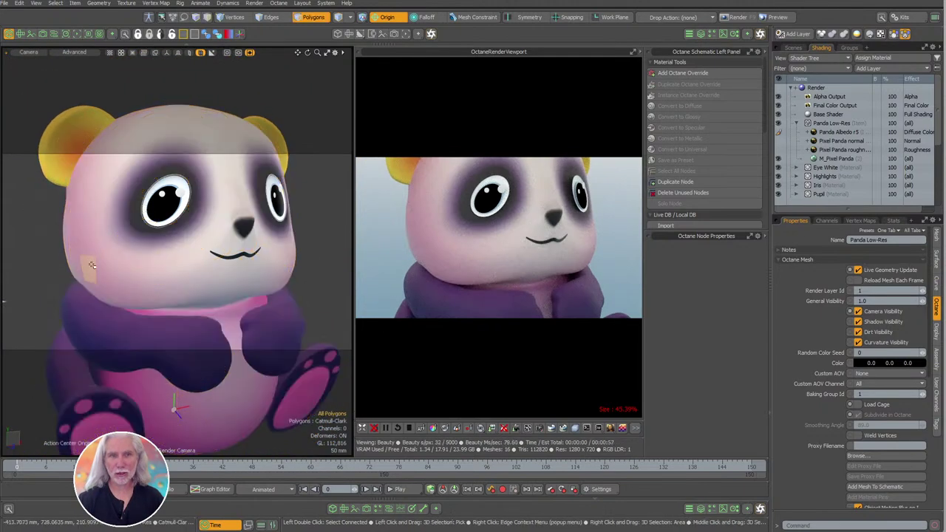
drag(92, 265, 103, 273)
key(w)
drag(204, 403, 133, 417)
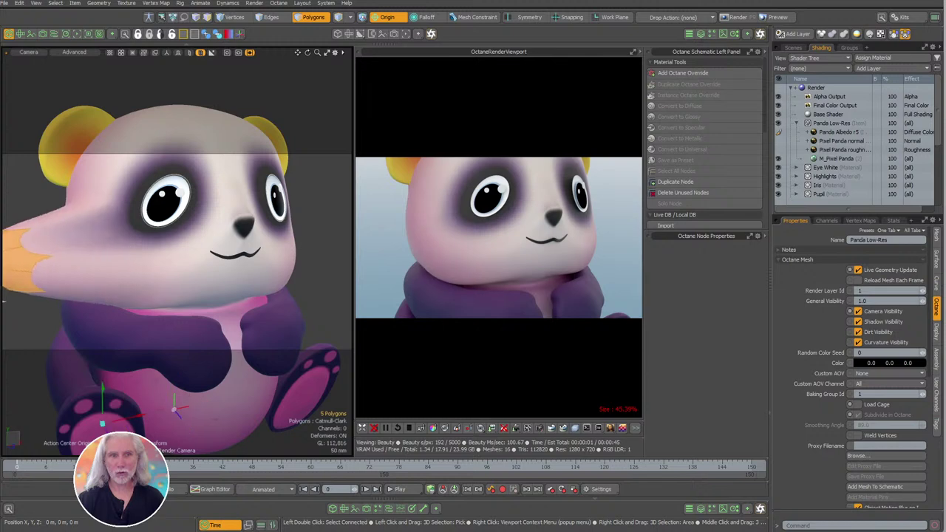
key(ctrl+z)
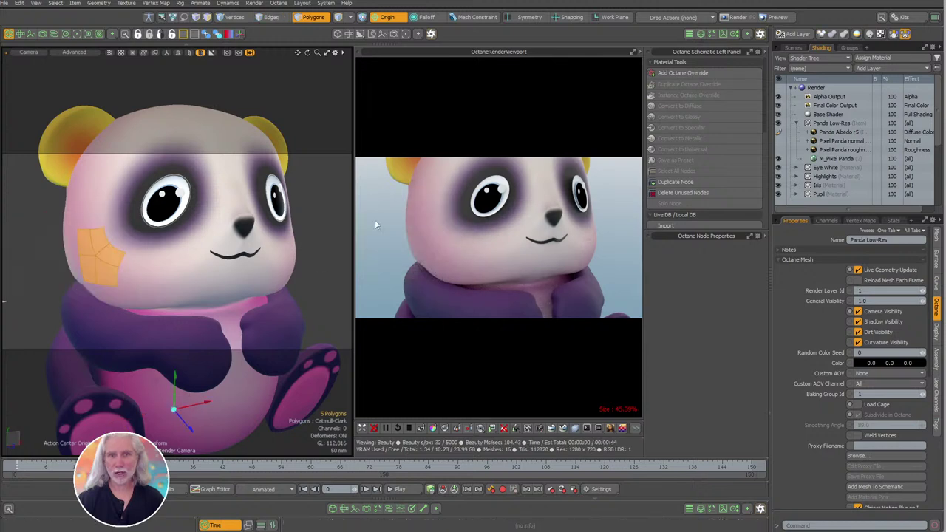
key(Escape)
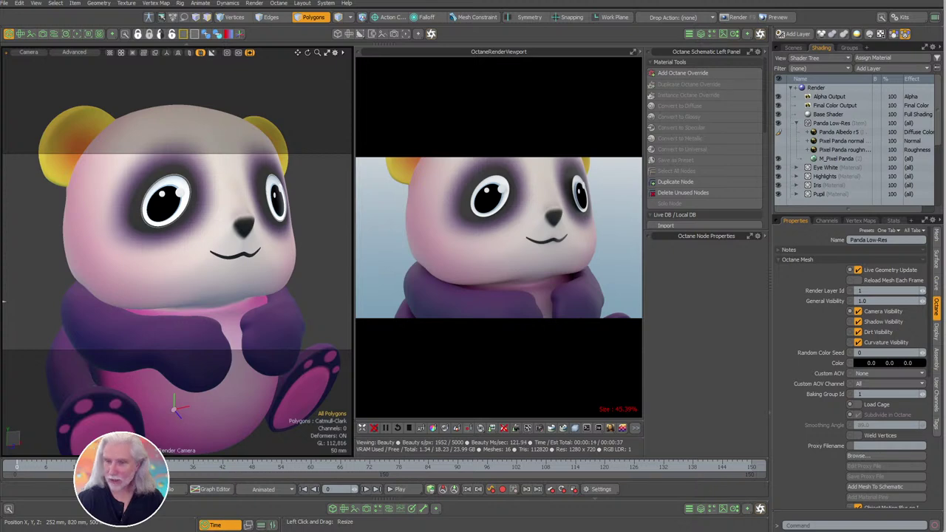
Add an Octane override to the Panda Low-Res material group and show its node network in the schematic.
ctrl+alt+drag(274, 306, 242, 317)
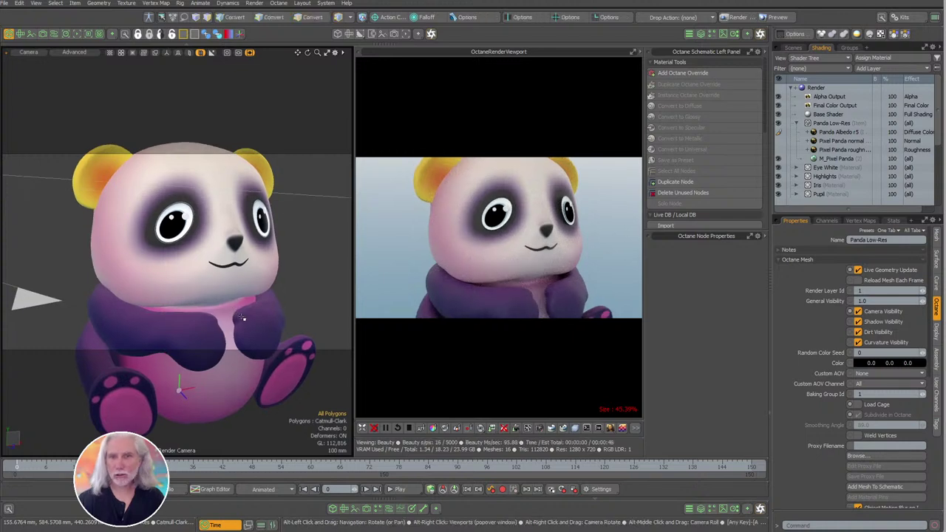
click(840, 123)
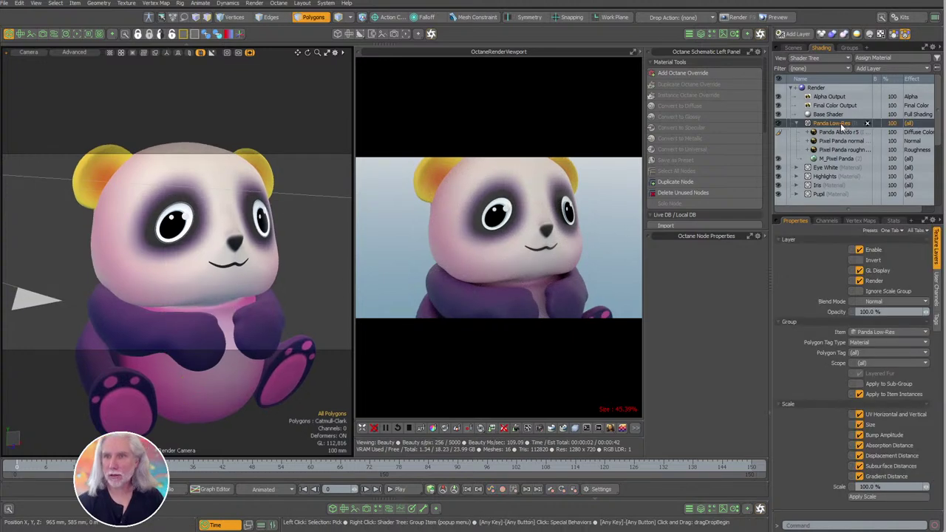
click(687, 73)
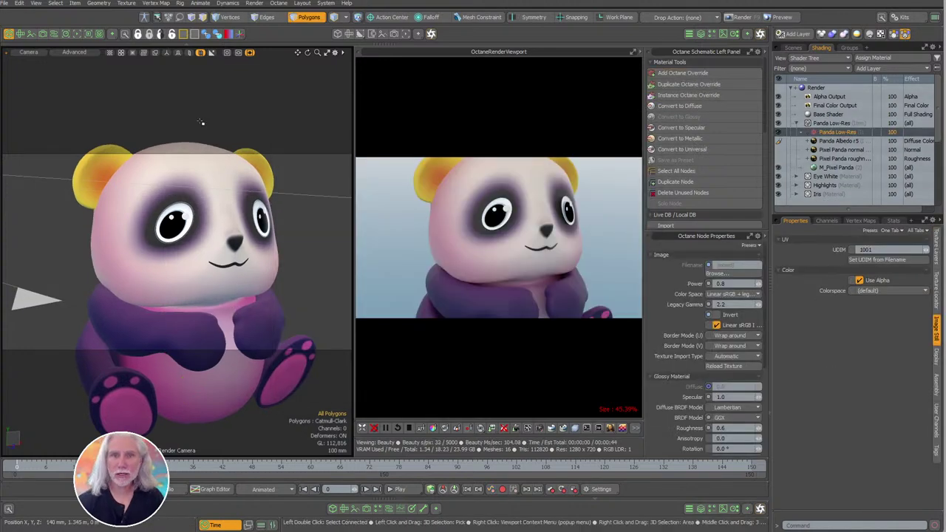
click(54, 34)
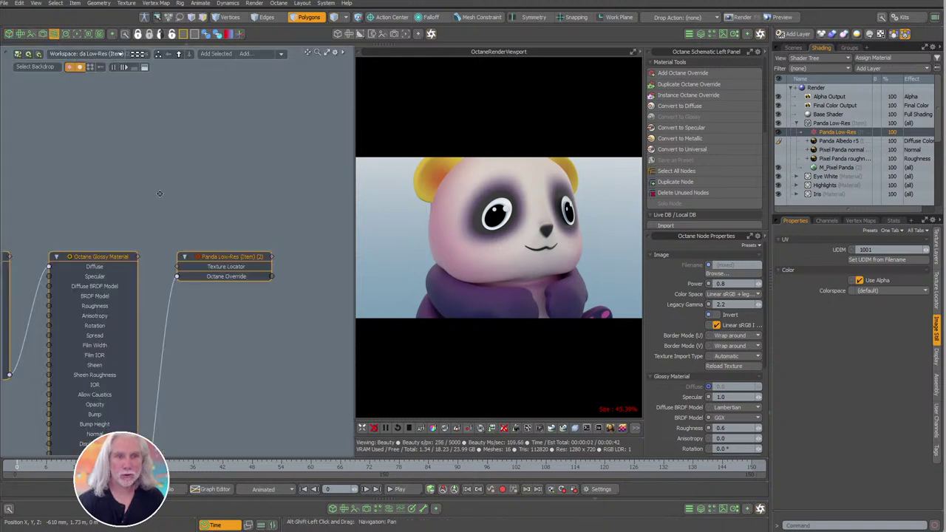
alt+shift+drag(225, 137, 215, 118)
click(219, 127)
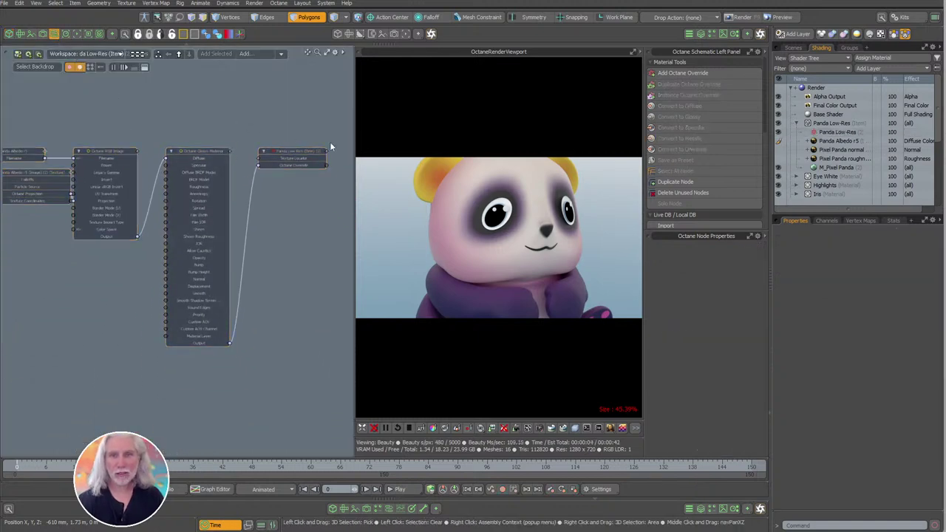
Convert the panda's Octane glossy material to diffuse and disconnect the albedo image from its Diffuse input.
click(207, 151)
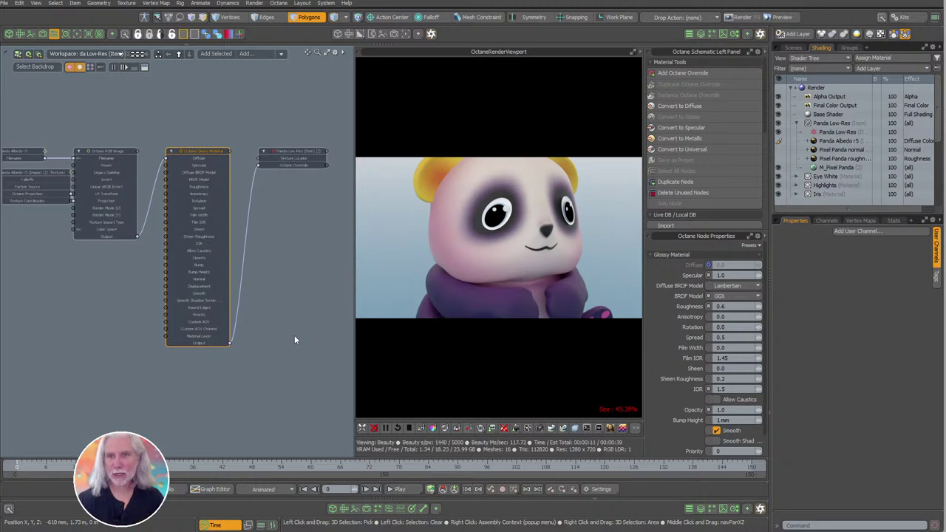
click(673, 106)
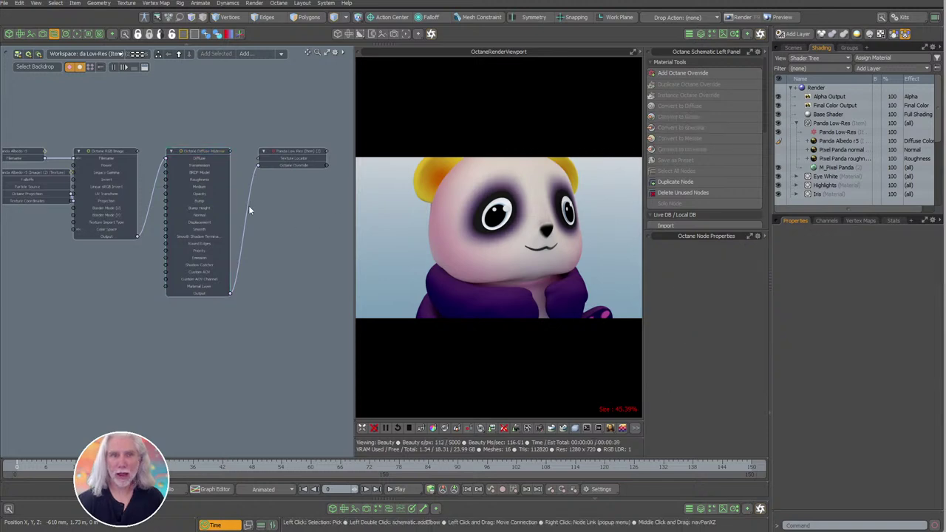
drag(165, 158, 159, 183)
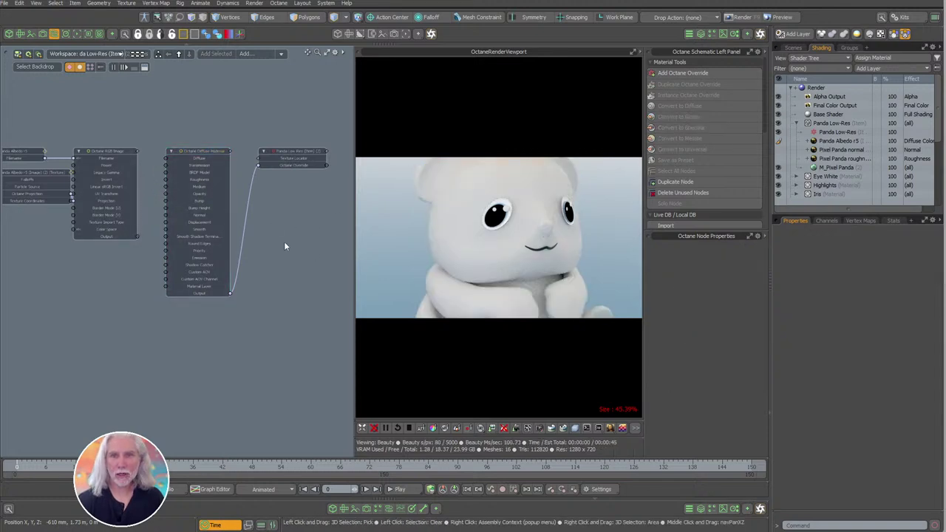
Set the Octane Diffuse Material's Diffuse value to 0 and keep its BRDF model on Octane.
alt+shift+drag(235, 196, 245, 219)
ctrl+alt+drag(213, 185, 237, 328)
scroll(237, 328, up, 5)
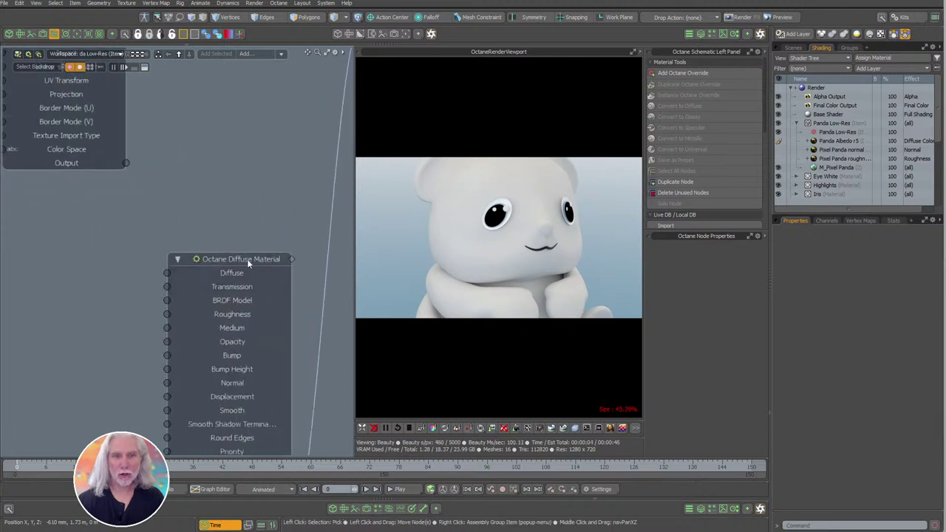
click(247, 259)
click(724, 266)
text(0)
key(Return)
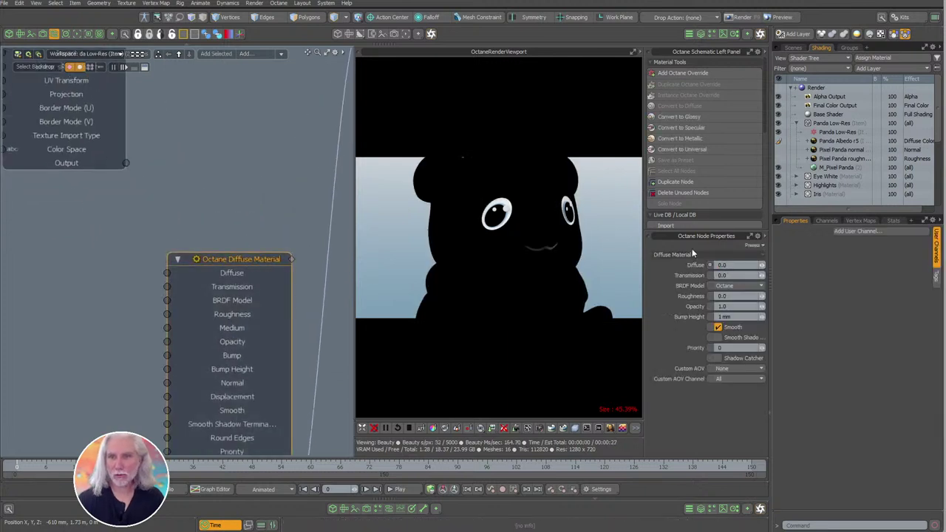
click(733, 286)
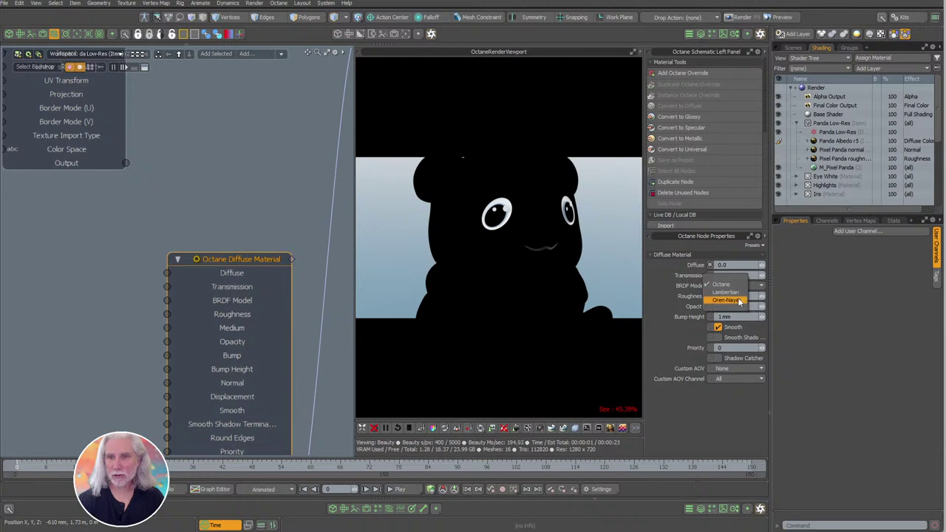
click(728, 284)
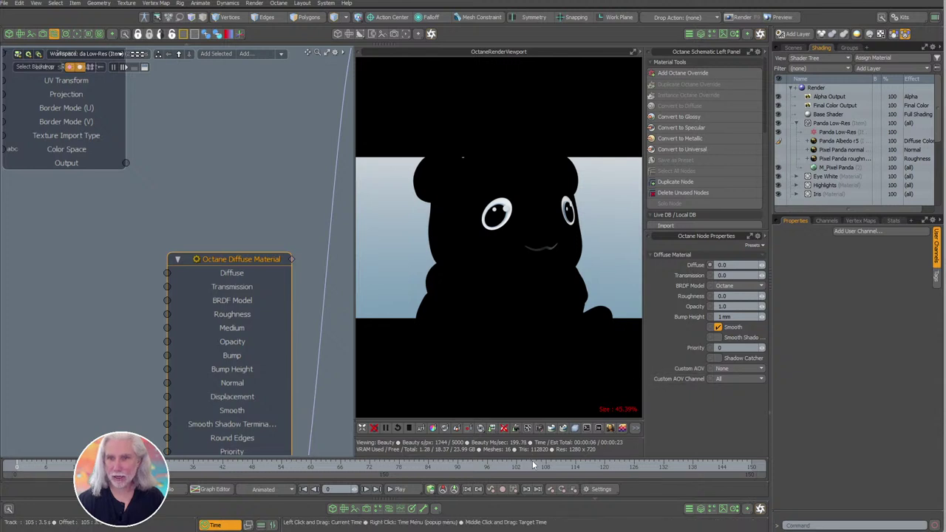
Add a Random Walk medium to the diffuse material's Medium input and move its two RGB Color nodes farther away and lower.
middle_drag(246, 347, 267, 232)
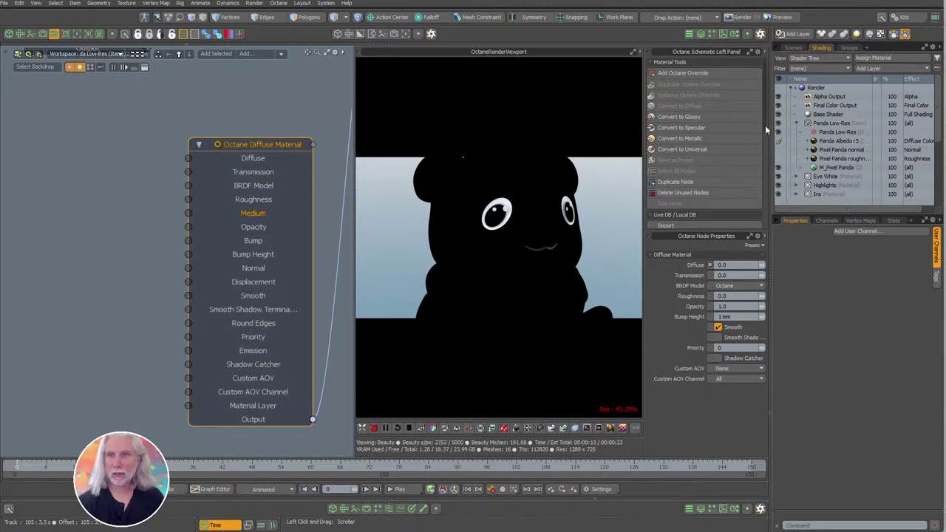
scroll(761, 178, down, 5)
click(677, 163)
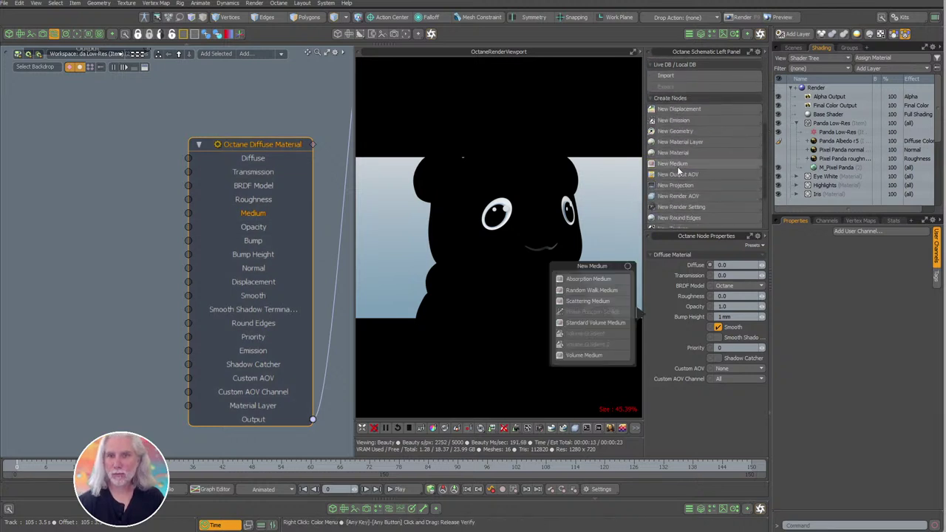
click(602, 292)
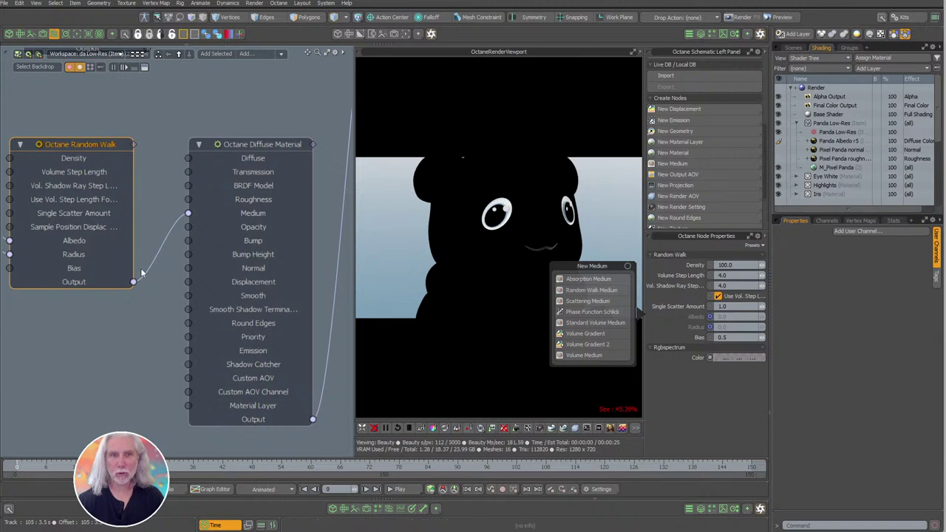
alt+shift+drag(132, 310, 257, 335)
ctrl+alt+drag(257, 335, 193, 336)
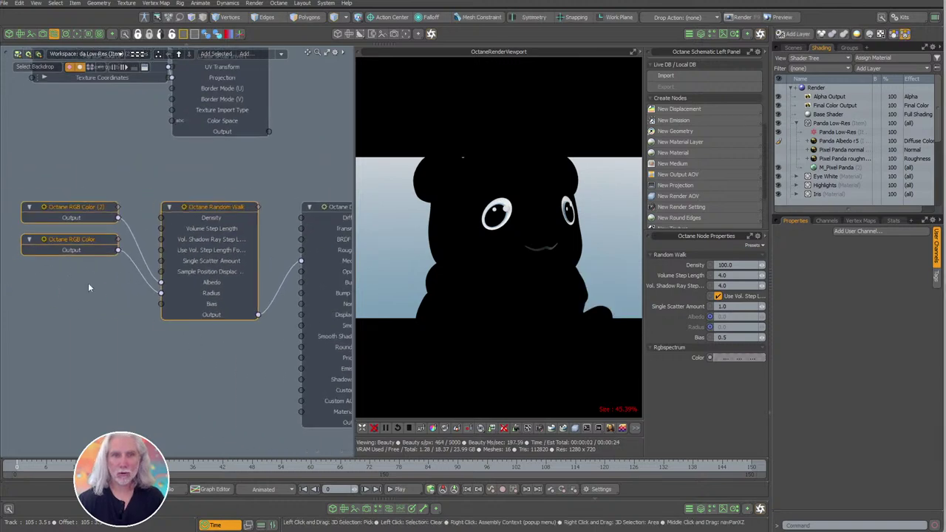
drag(88, 282, 84, 249)
click(71, 262)
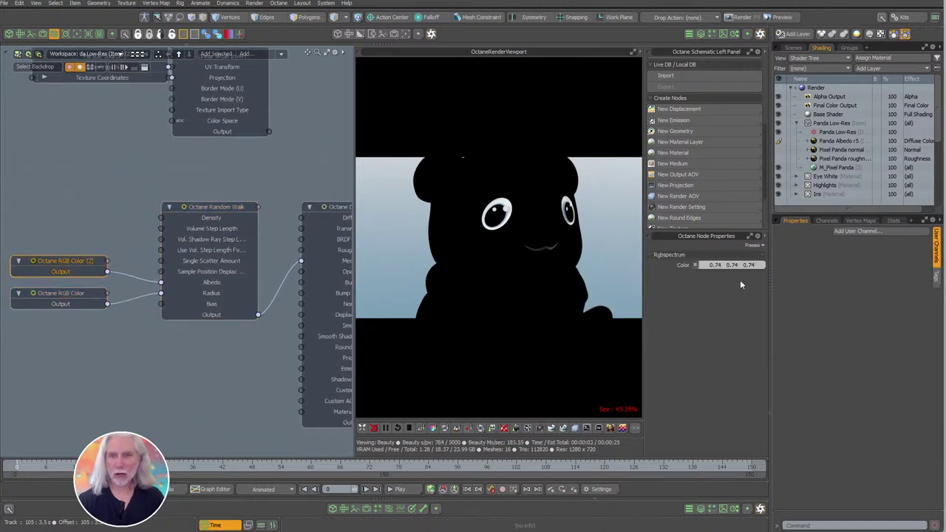
Set the Random Walk medium's density to 0.1.
click(235, 214)
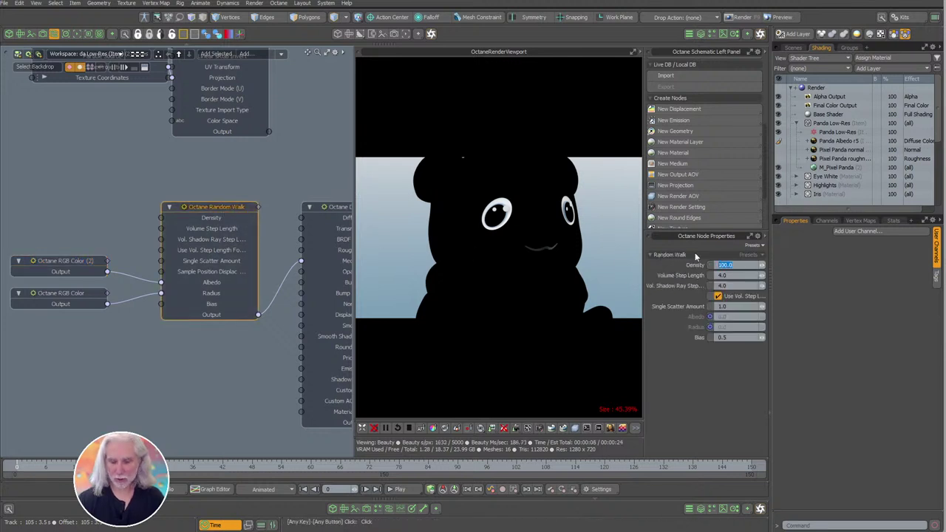
text(0.1)
key(Return)
Set the Octane Diffuse Material's Transmission to 1.
middle_drag(243, 360, 120, 348)
click(227, 195)
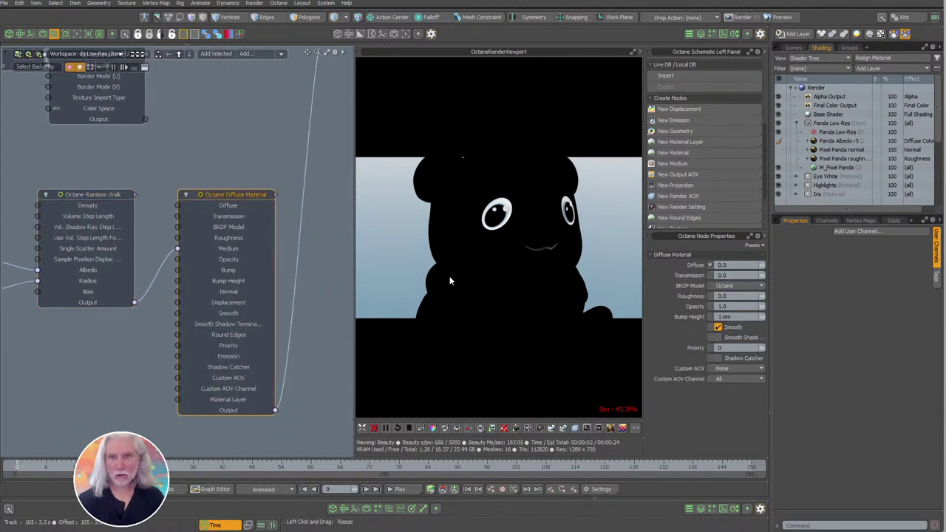
click(723, 275)
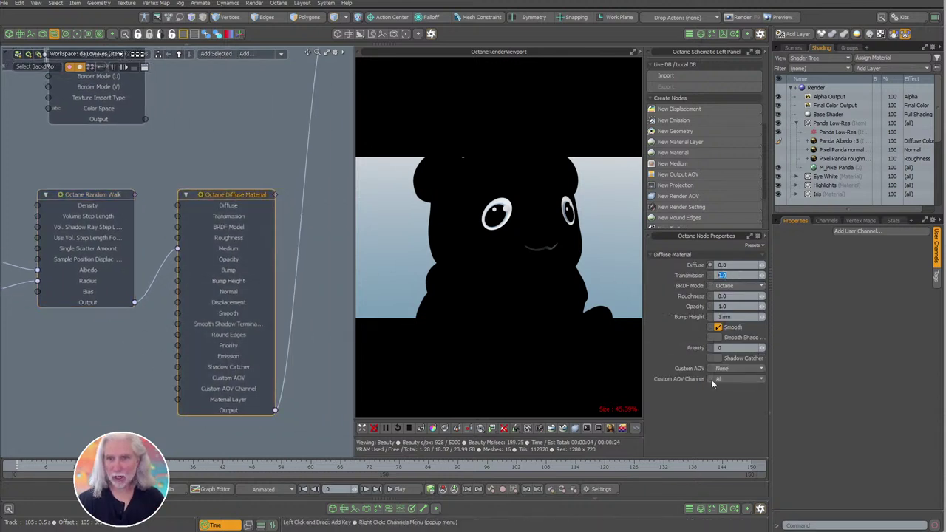
text(1)
key(Return)
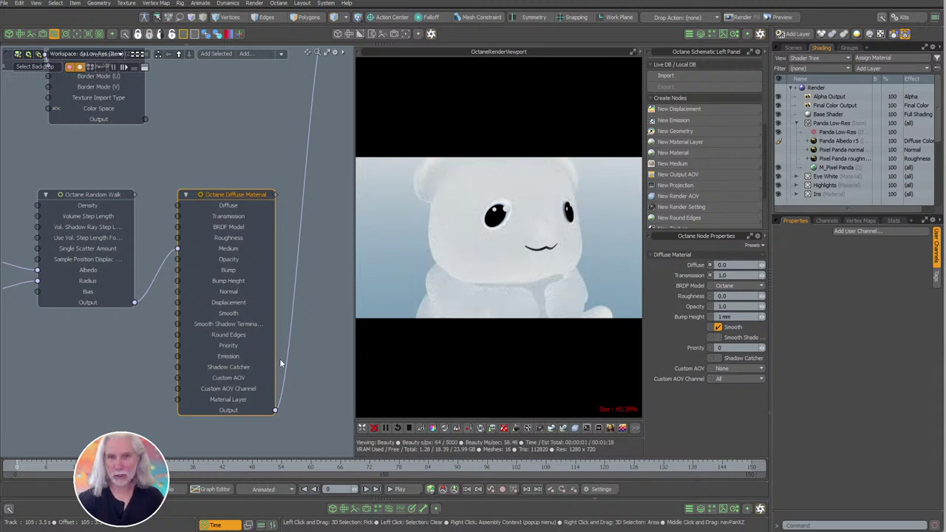
Set the Random Walk medium's density to 10.
alt+shift+drag(211, 296, 341, 294)
click(226, 196)
click(723, 265)
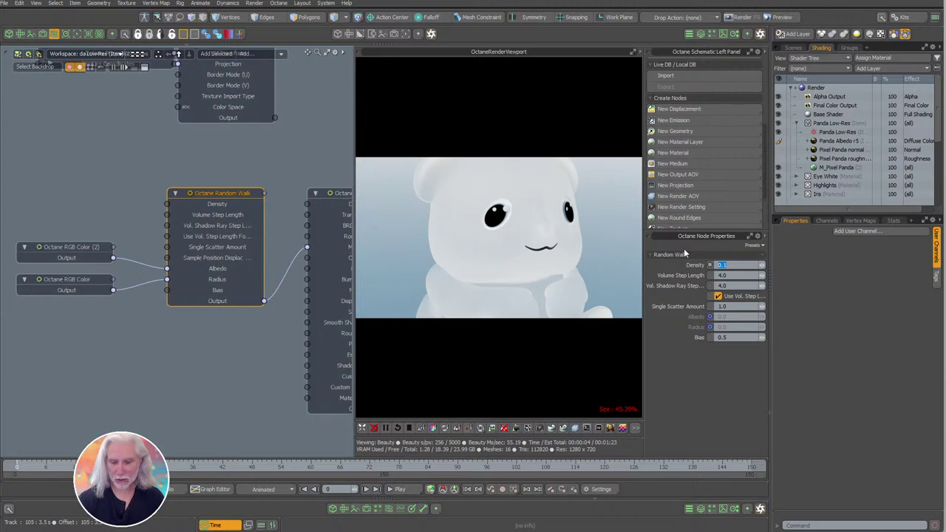
text(10)
key(Return)
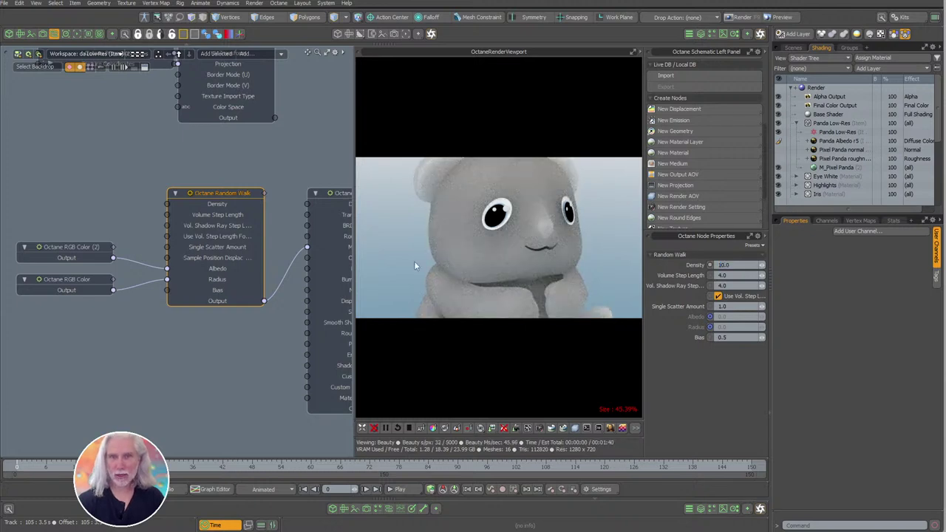
Alternate between the schematic and the 3D view to compare the panda model with its subsurface render, ending on the model.
click(10, 34)
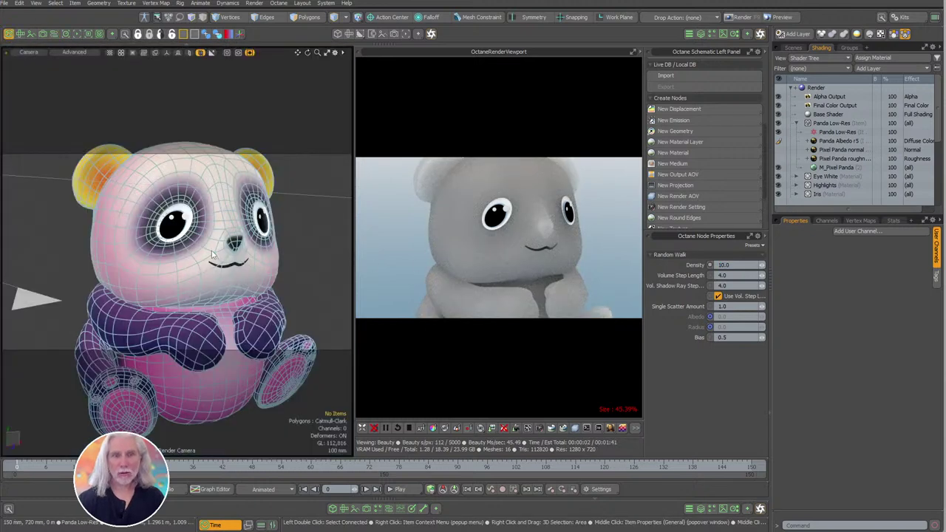
click(53, 33)
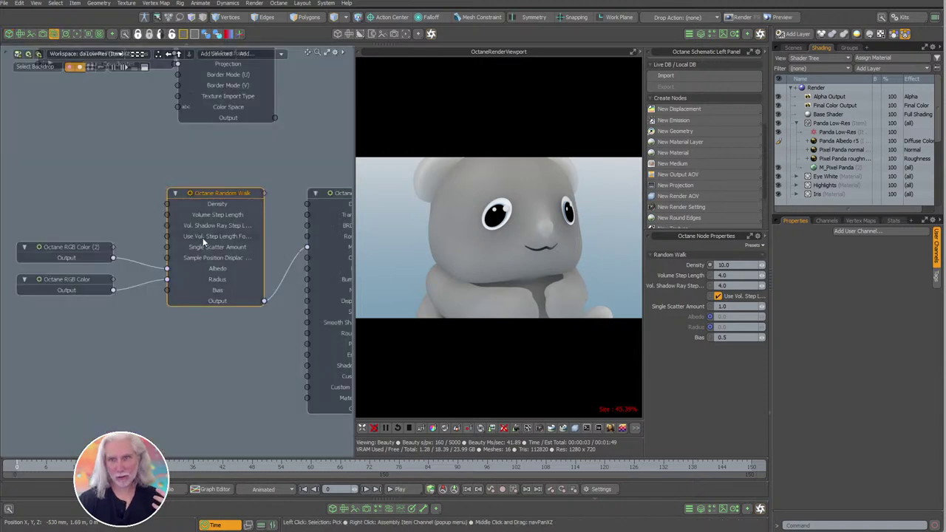
click(9, 33)
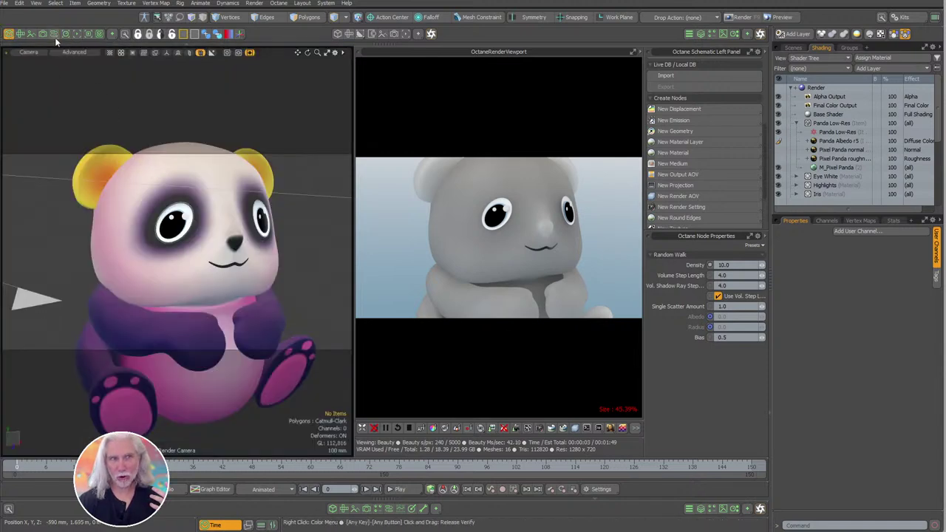
click(52, 34)
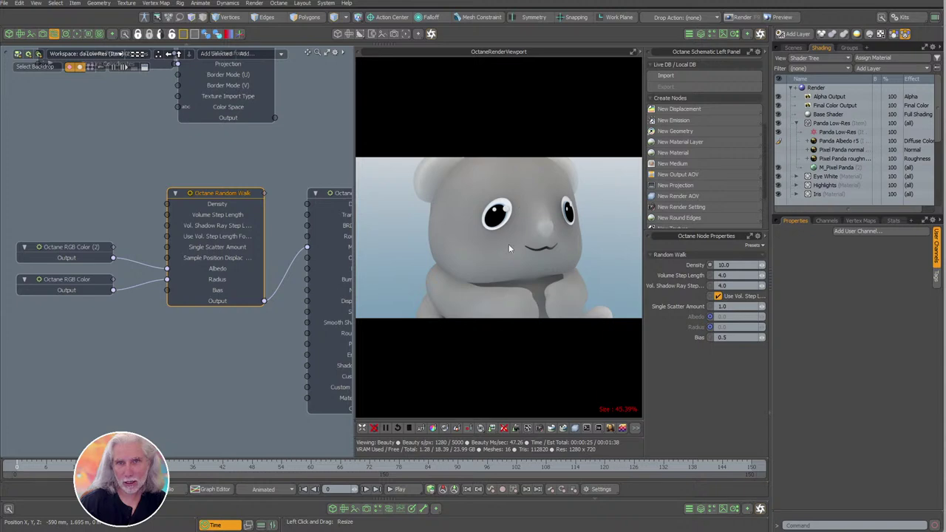
click(11, 34)
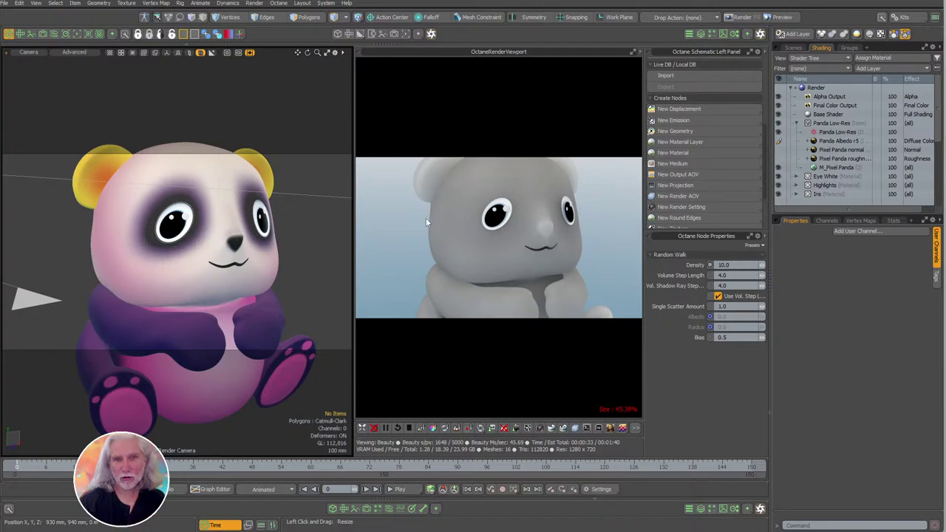
Reframe the Render Camera on the panda so its whole head and ears fit in the render.
ctrl+alt+drag(202, 269, 221, 271)
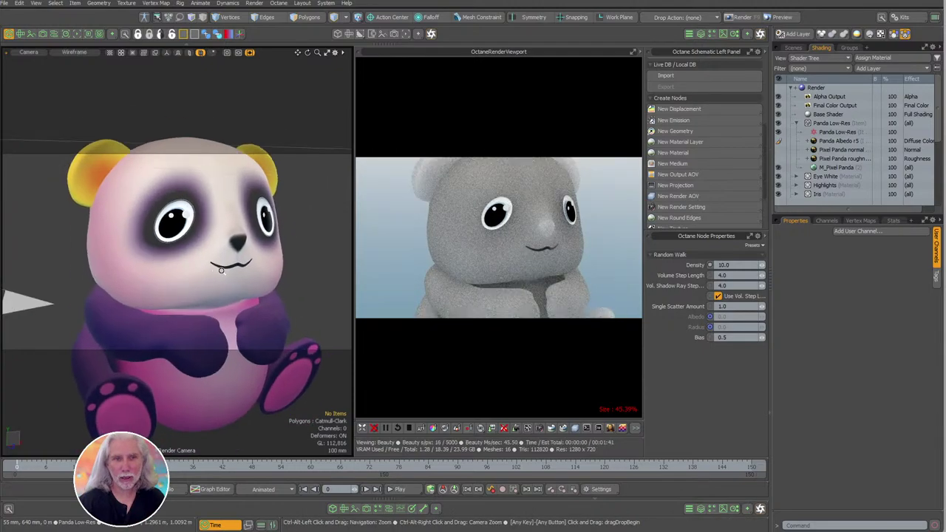
scroll(221, 270, up, 5)
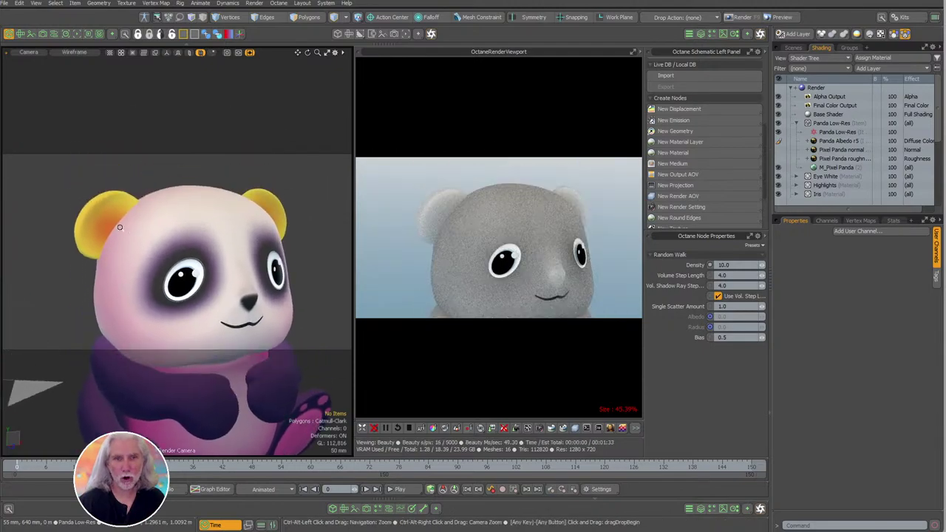
alt+drag(163, 261, 302, 243)
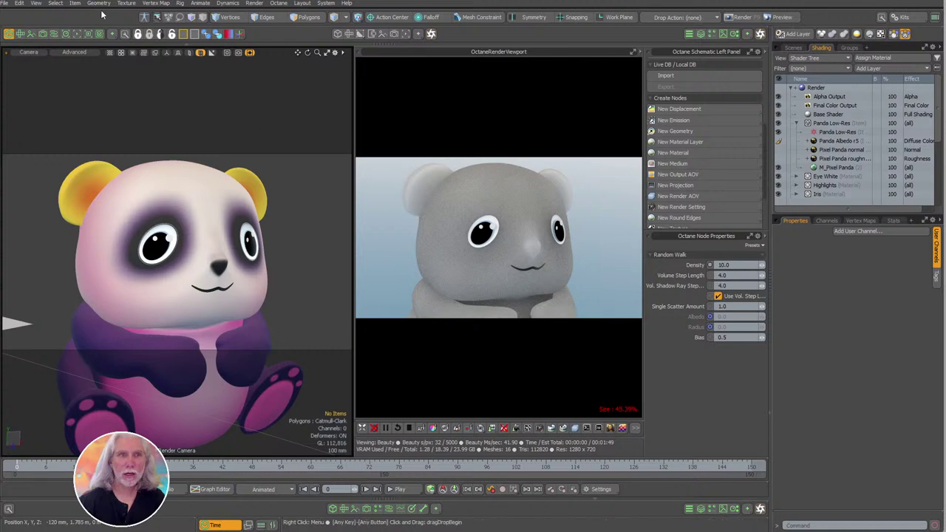
Tint the RGB color feeding the Random Walk medium's albedo dusty pink, with saturation about 0.2 and value 0.74.
click(54, 35)
click(87, 257)
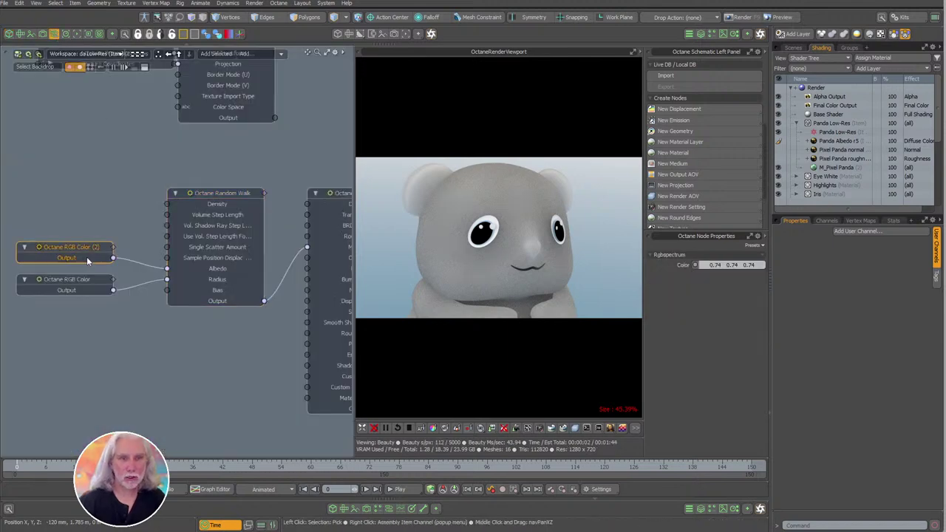
click(737, 267)
drag(461, 206, 486, 214)
drag(556, 189, 790, 184)
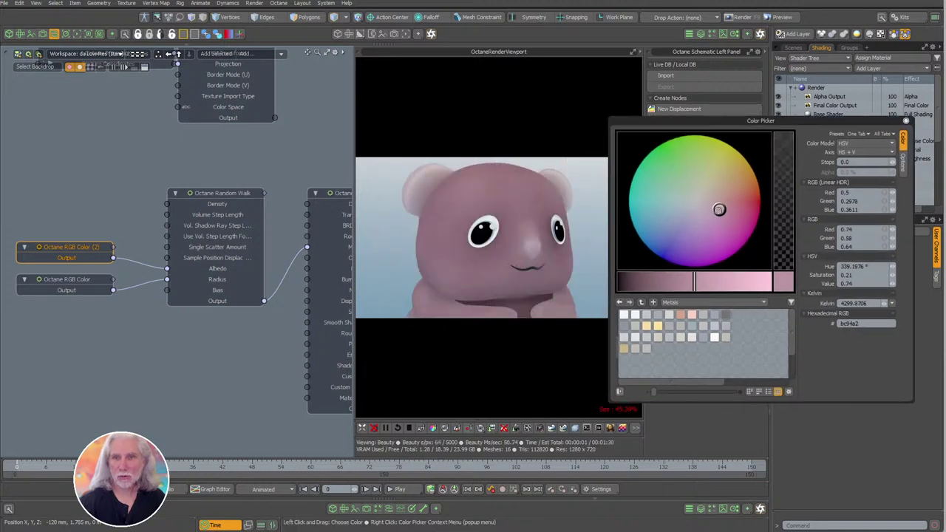
drag(719, 210, 717, 210)
Move the panda image texture nodes near the Random Walk node, connect the image output to its Albedo, and close the color picker.
click(173, 132)
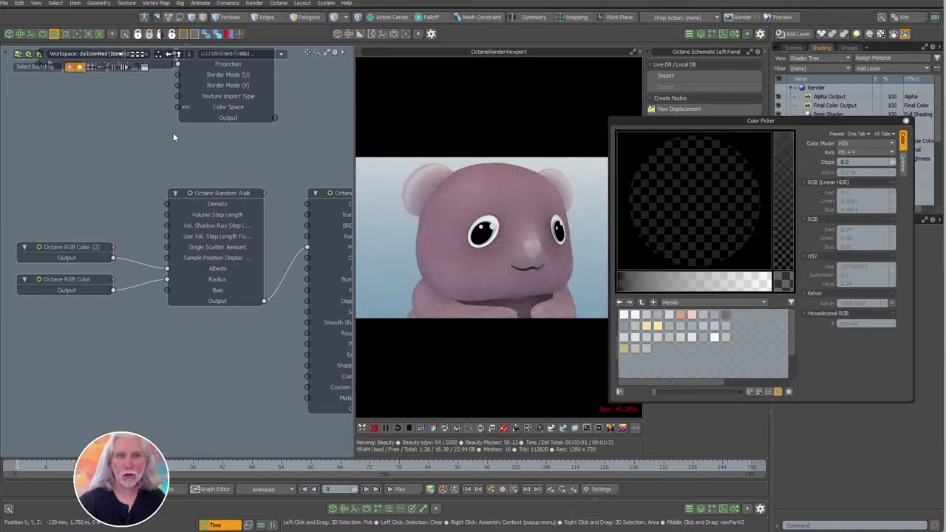
middle_drag(173, 133, 183, 244)
scroll(184, 245, down, 3)
drag(107, 151, 154, 205)
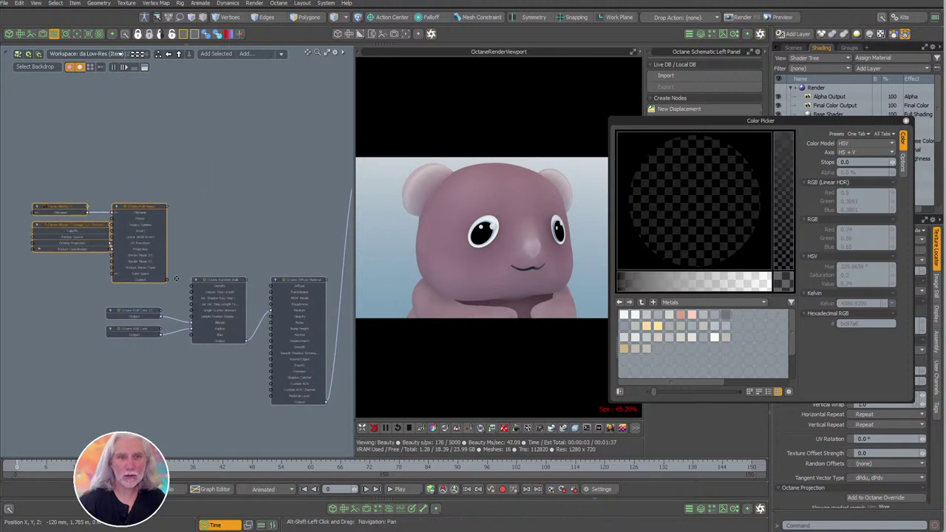
scroll(172, 276, up, 3)
middle_drag(171, 277, 161, 228)
drag(150, 232, 218, 328)
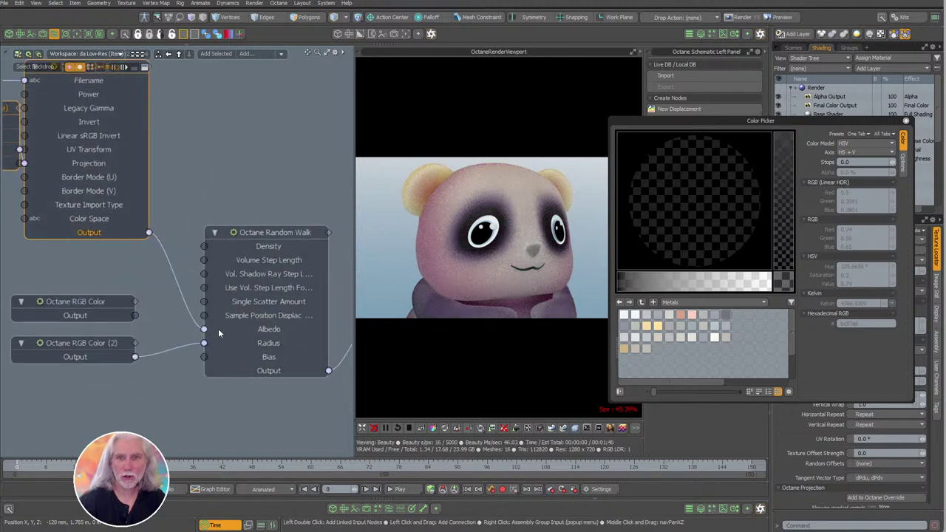
click(906, 121)
Bring the Diffuse Material and panda item nodes into view and enlarge the Create Nodes list to show every node type.
middle_drag(309, 194, 276, 170)
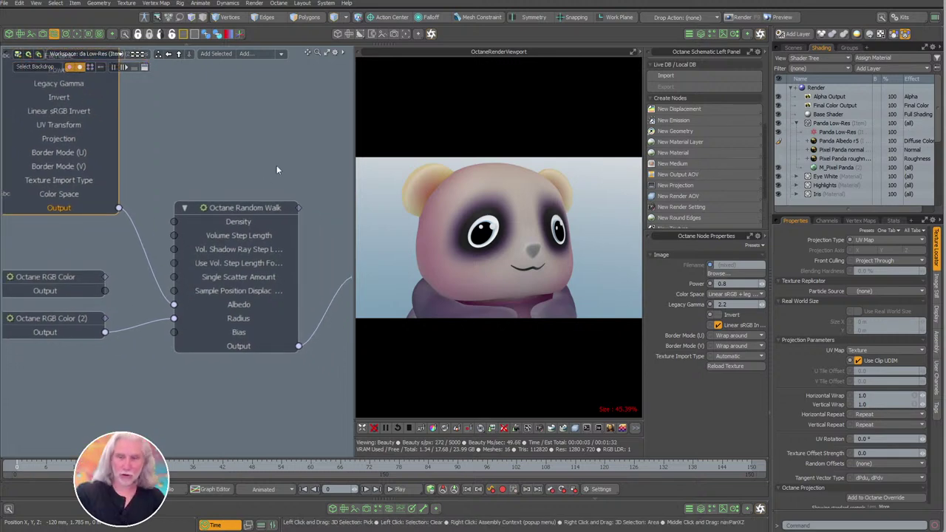
alt+drag(161, 352, 32, 330)
mouse_move(296, 296)
ctrl+alt+mouse_down()
mouse_move(252, 296)
mouse_move(206, 324)
mouse_move(290, 295)
ctrl+alt+mouse_up()
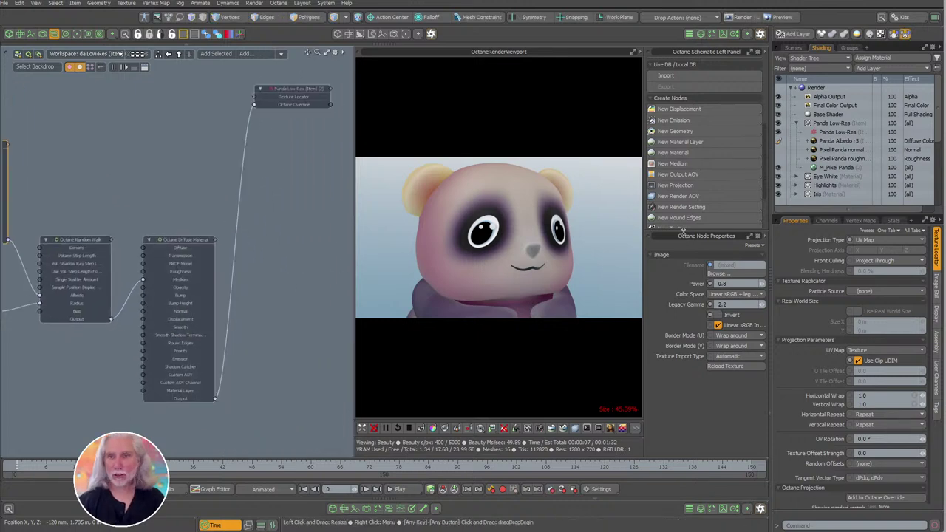
drag(685, 231, 686, 281)
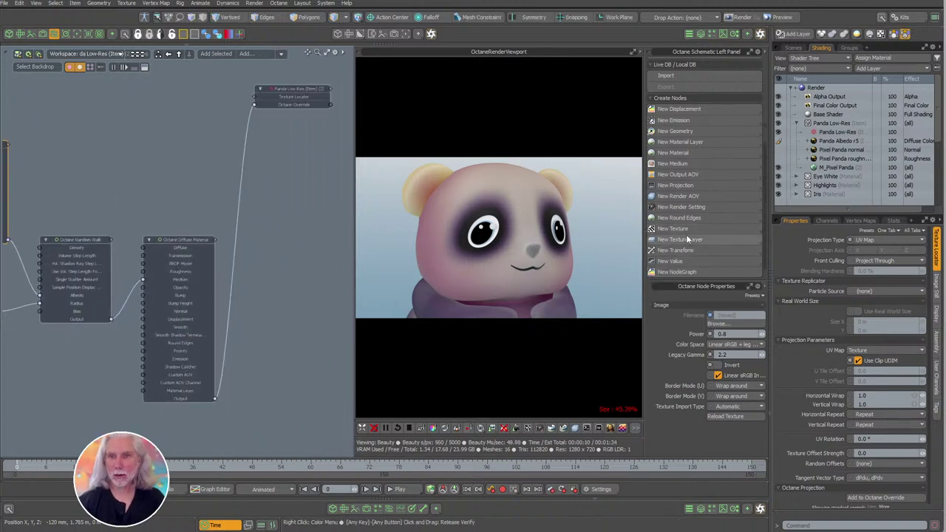
click(682, 153)
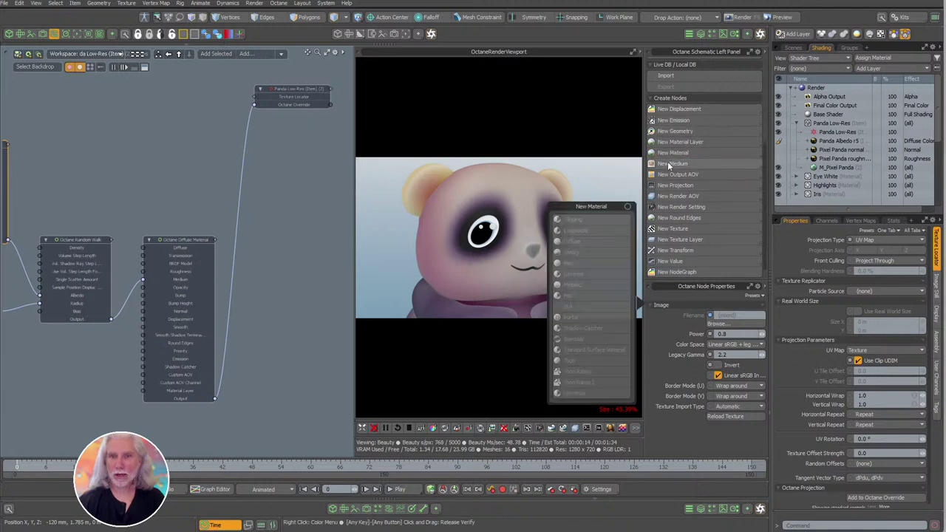
click(242, 206)
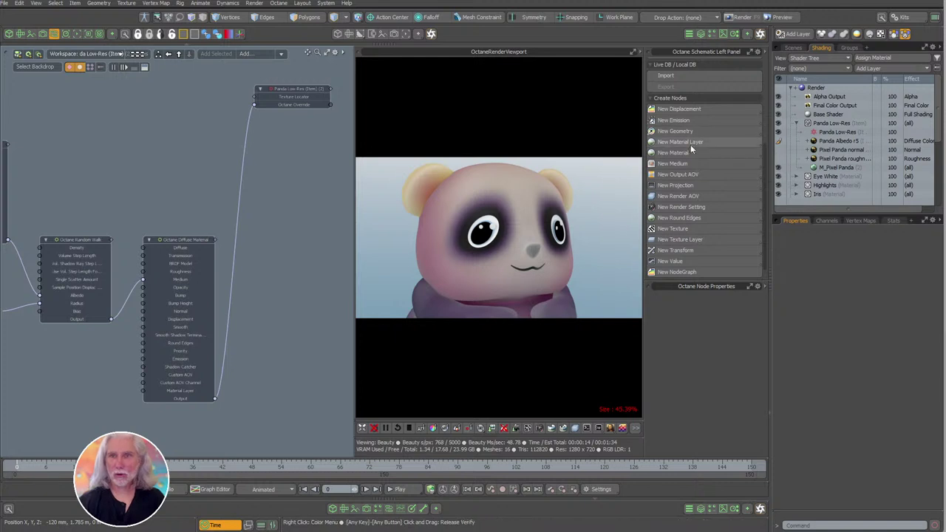
click(681, 152)
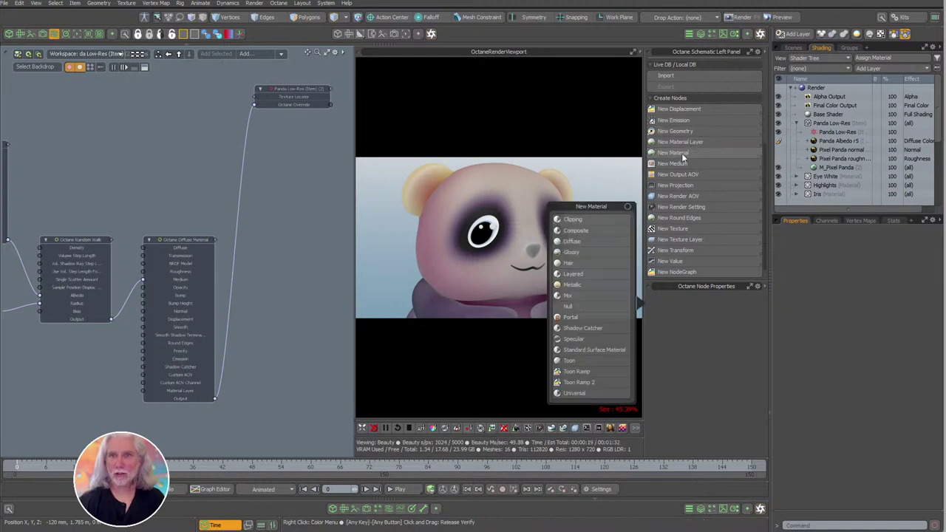
click(267, 257)
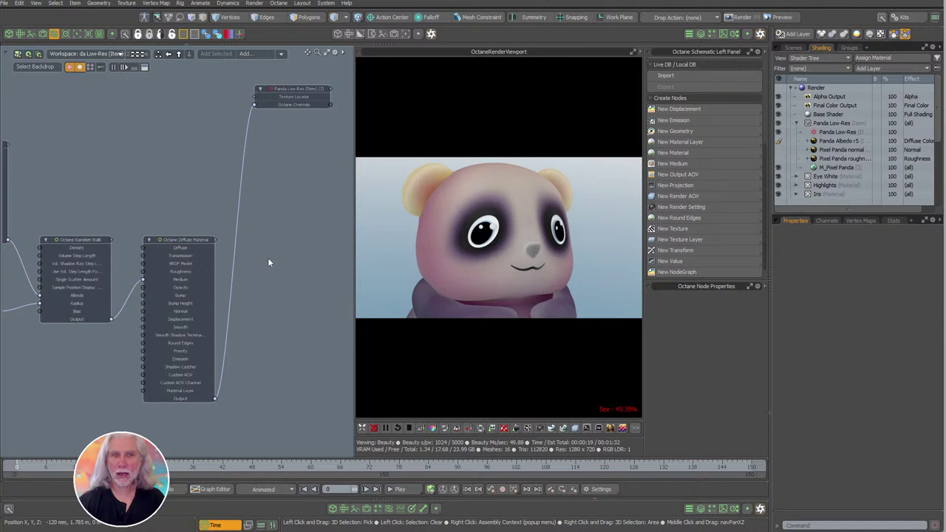
Add an Octane Layered Material node and place it beside the Diffuse Material.
click(673, 153)
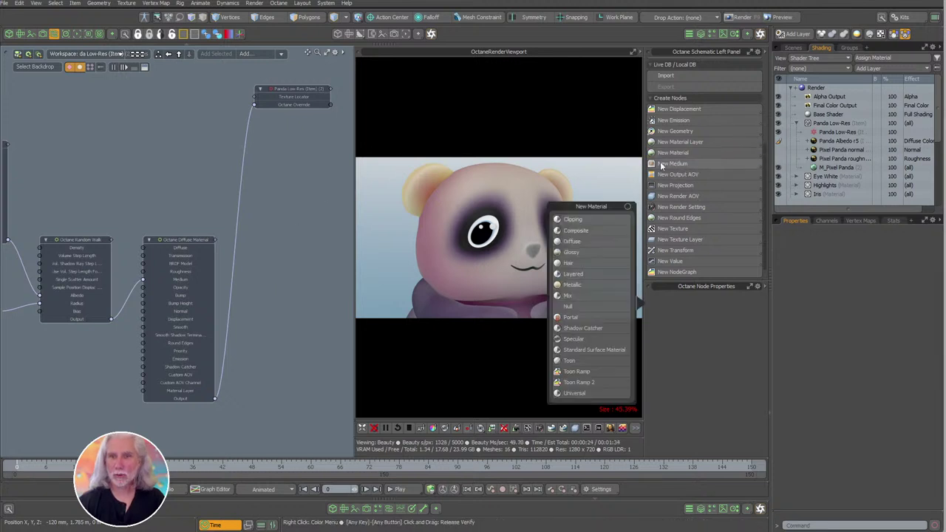
click(579, 273)
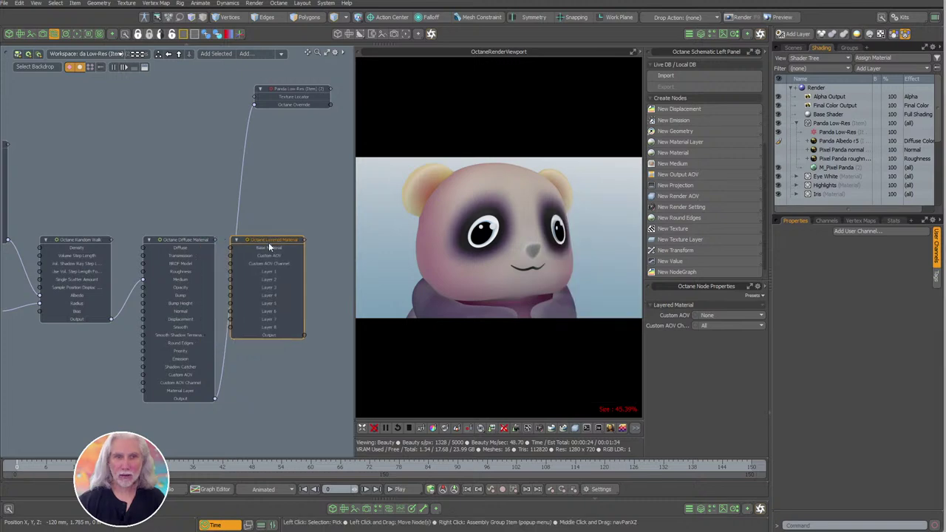
alt+shift+drag(247, 220, 211, 178)
ctrl+alt+drag(211, 177, 195, 210)
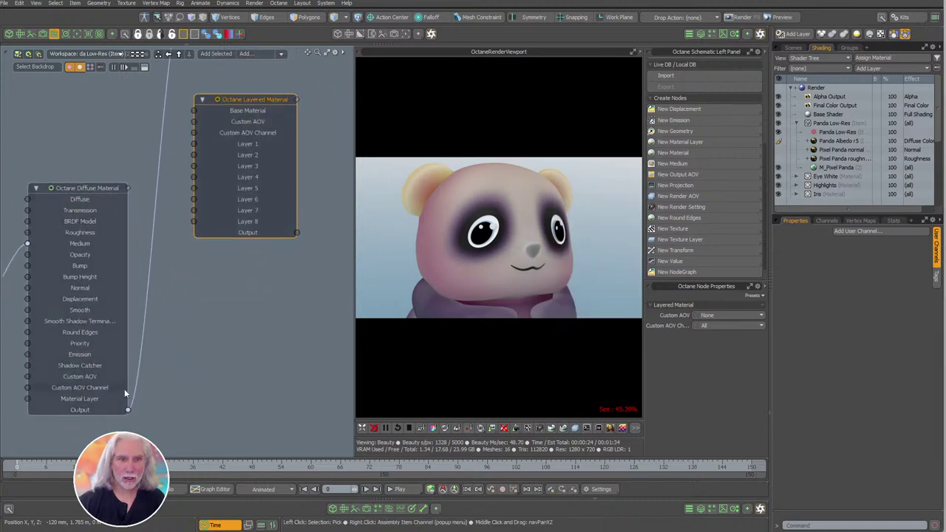
Try the Diffuse Material's output in Layer 1 of the Layered Material, and connect it to the Base Material input instead.
drag(129, 411, 194, 144)
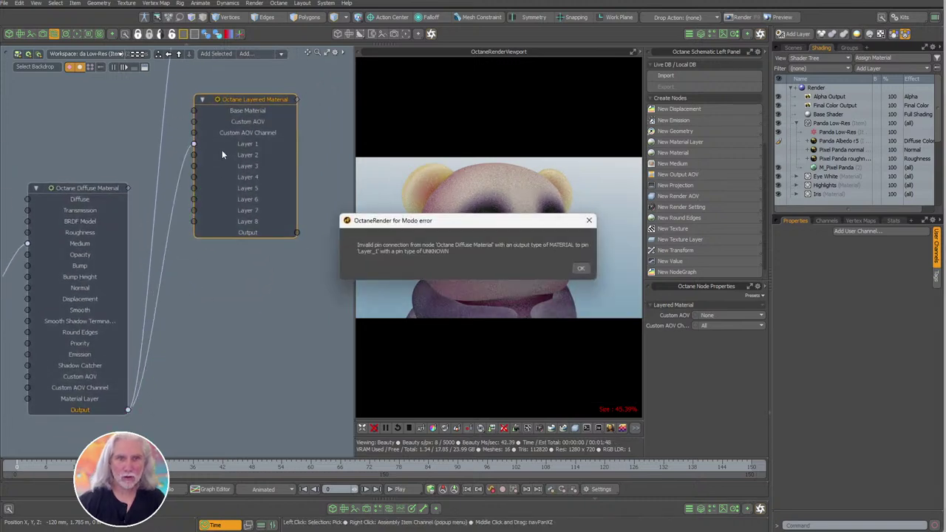
click(580, 268)
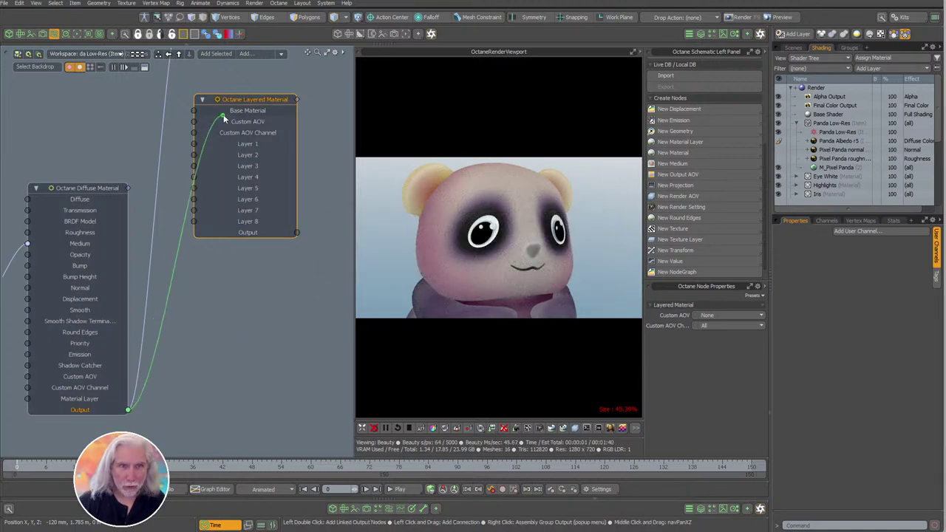
drag(224, 119, 226, 115)
Connect the Layered Material's output to the Octane Override input of the Panda Low-Res item.
scroll(226, 114, down, 5)
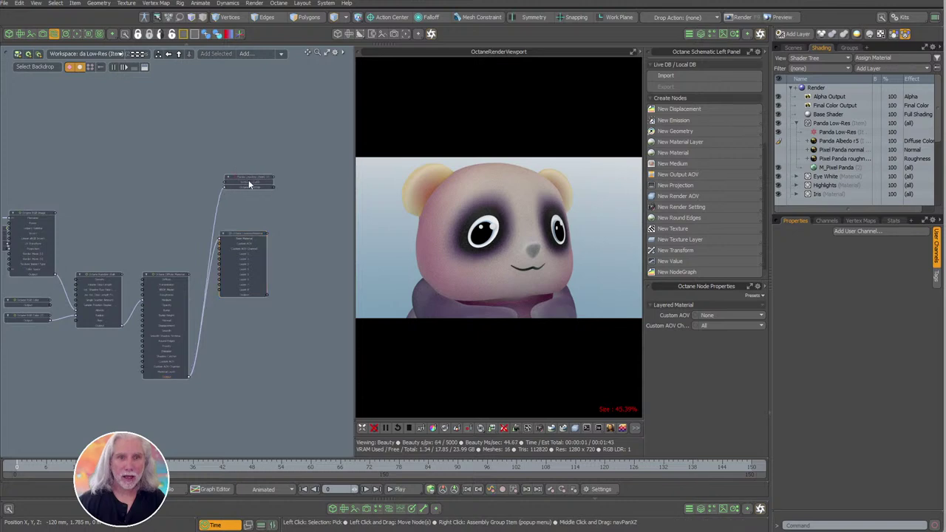
scroll(237, 195, up, 5)
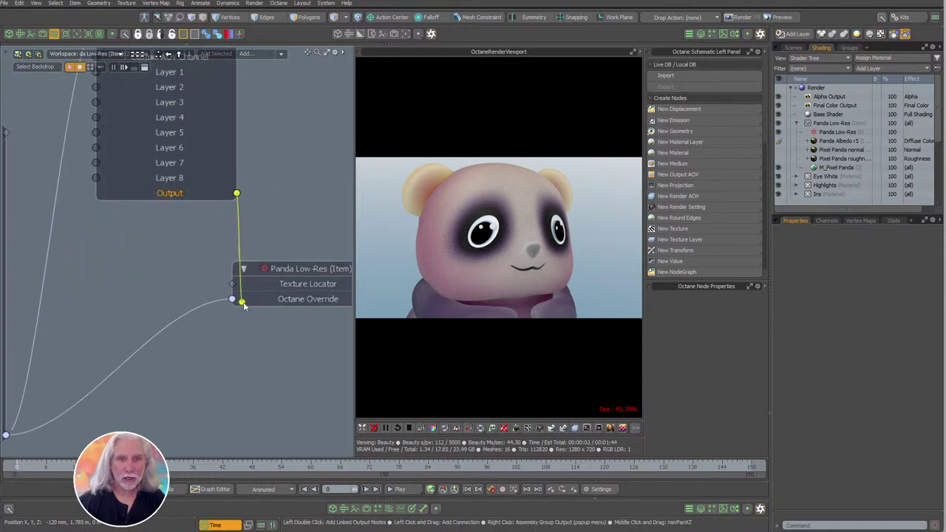
drag(243, 306, 242, 301)
scroll(267, 213, down, 5)
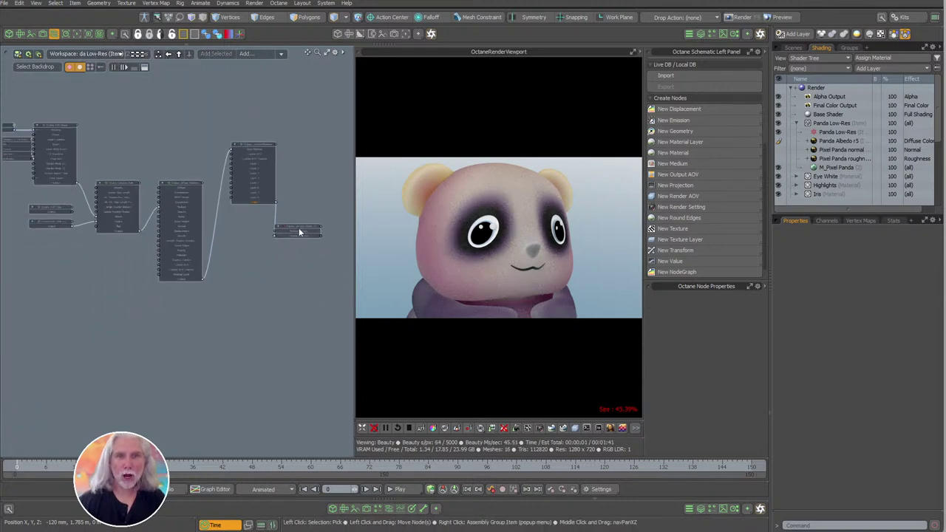
Rearrange the schematic so the panda item and the diffuse network are laid out clearly around the Layered Material.
drag(299, 232, 327, 212)
scroll(255, 167, up, 4)
scroll(317, 211, down, 5)
drag(44, 130, 245, 337)
scroll(229, 212, up, 5)
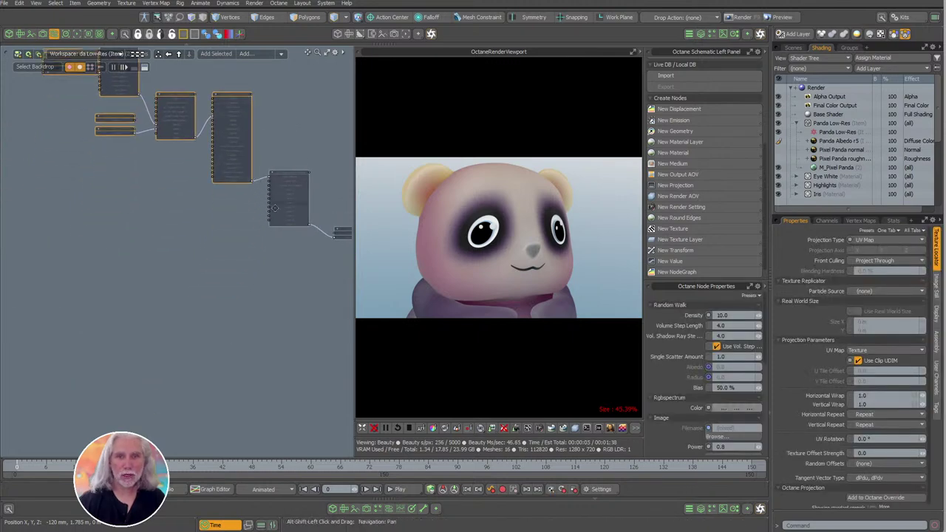
Add a Specular Layer to Layer 1 of the Layered Material and set its roughness to 0.1.
click(245, 240)
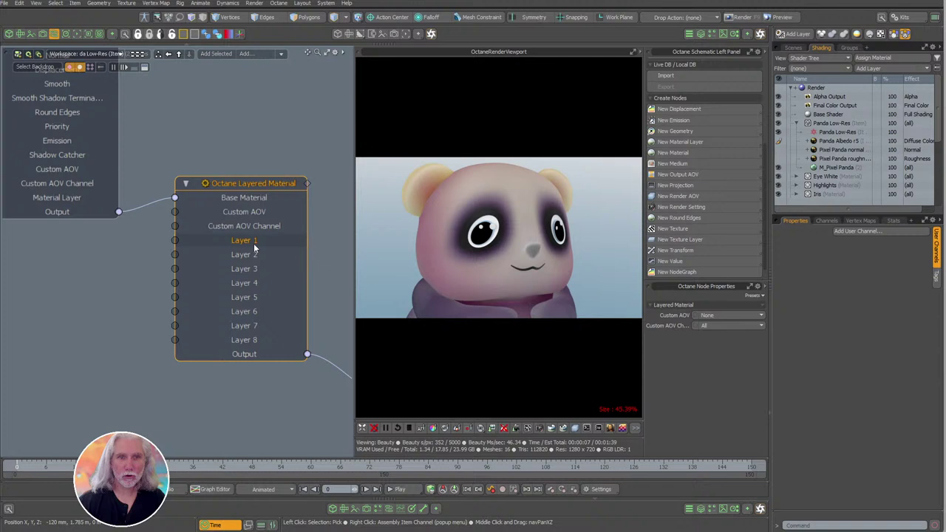
click(704, 146)
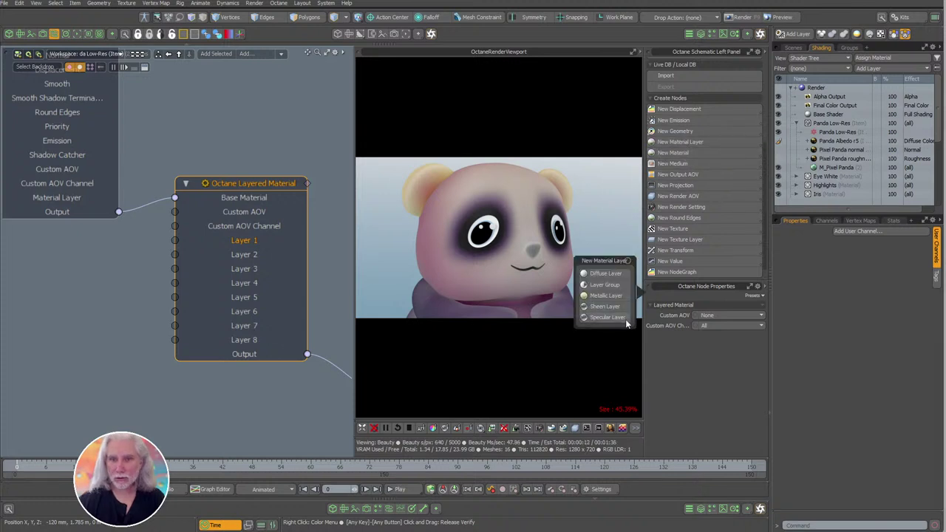
click(600, 317)
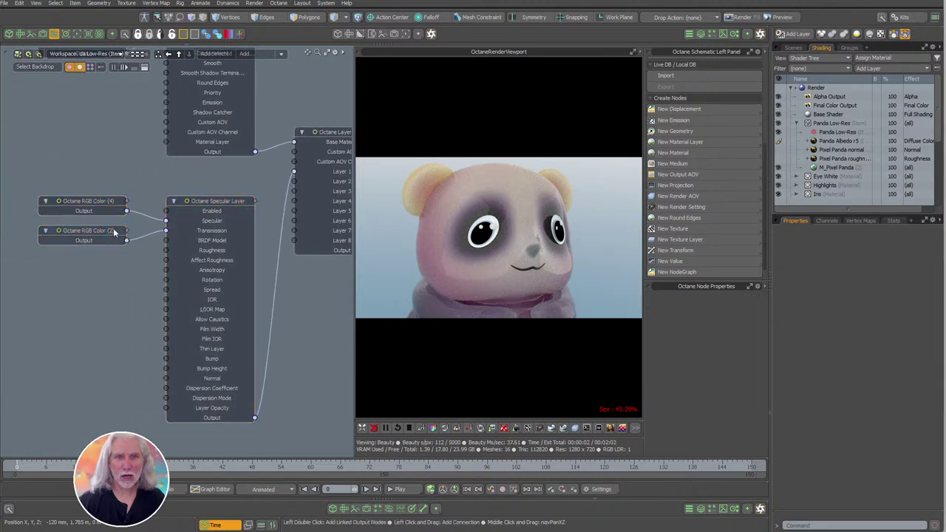
click(249, 204)
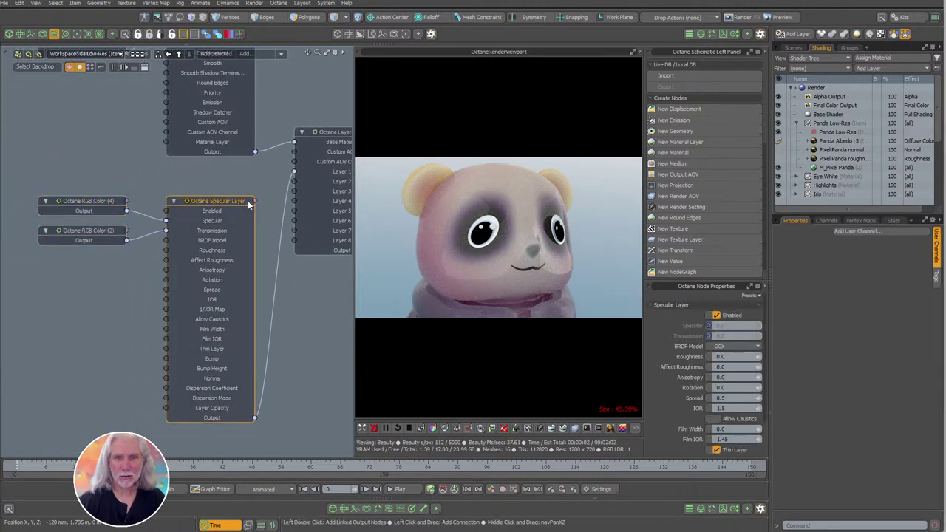
drag(759, 356, 795, 356)
Add a Sheen Layer to Layer 2 of the Layered Material and move its nodes below the Specular Layer.
middle_drag(333, 319, 272, 297)
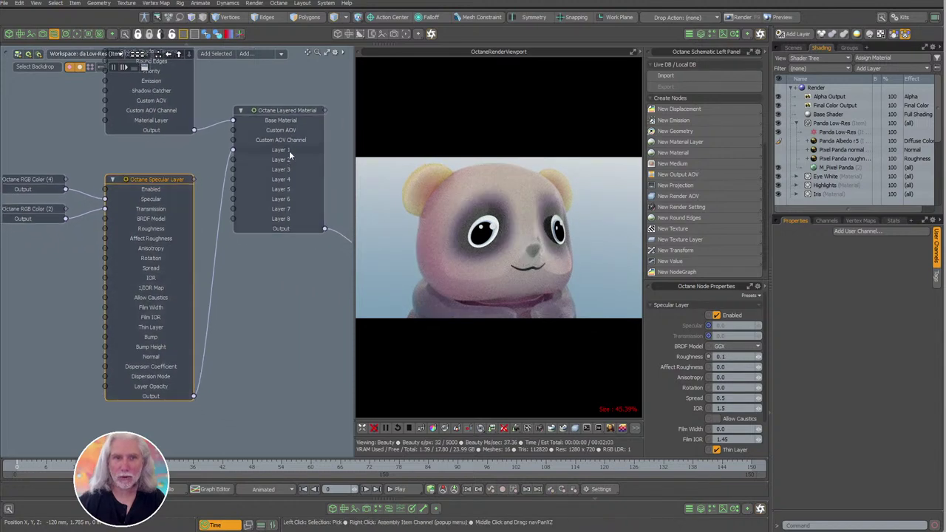
click(289, 155)
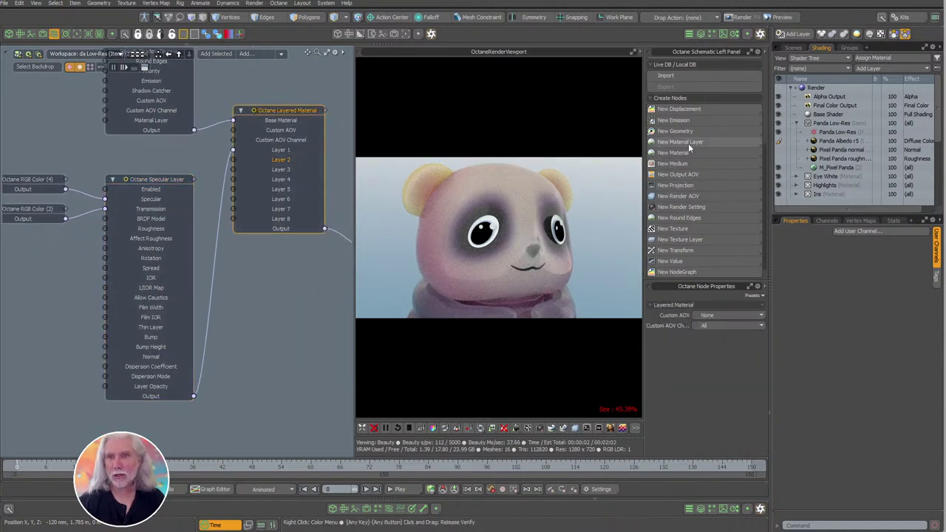
click(688, 144)
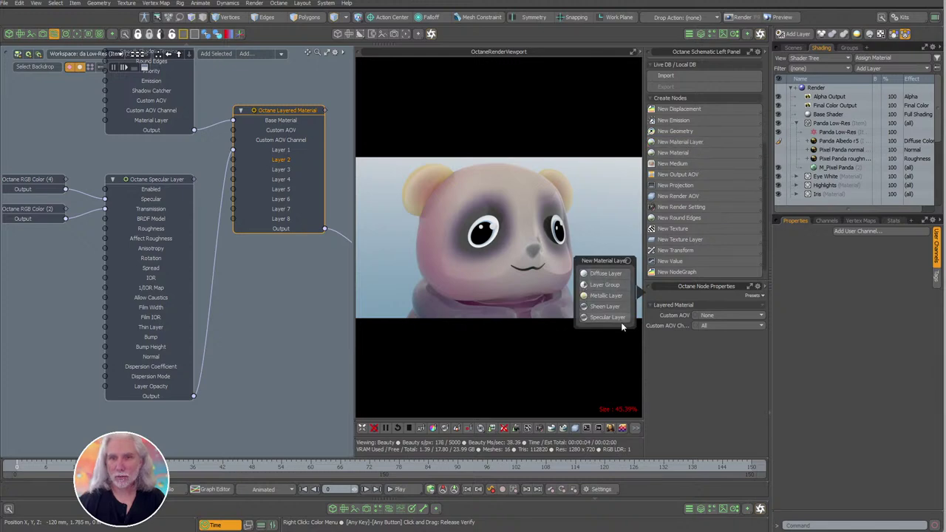
click(603, 307)
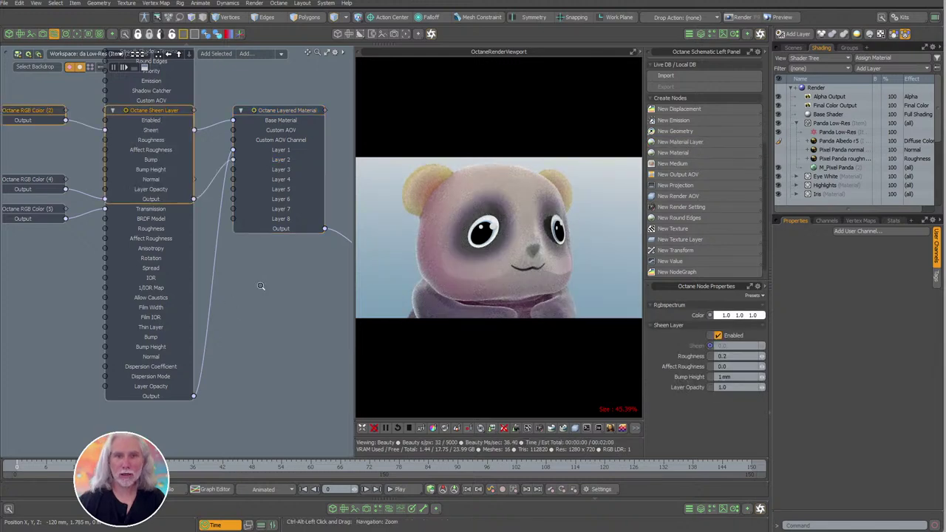
drag(212, 158, 222, 367)
Try a roughness of 0.545 on the Sheen Layer, and settle on 0.247.
middle_drag(243, 340, 305, 207)
scroll(279, 268, up, 4)
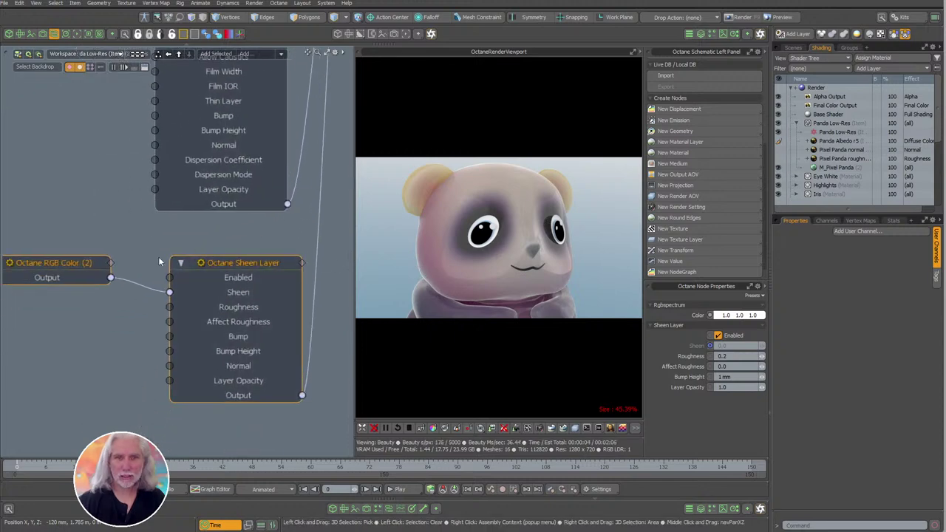
double_click(59, 263)
click(128, 371)
click(80, 266)
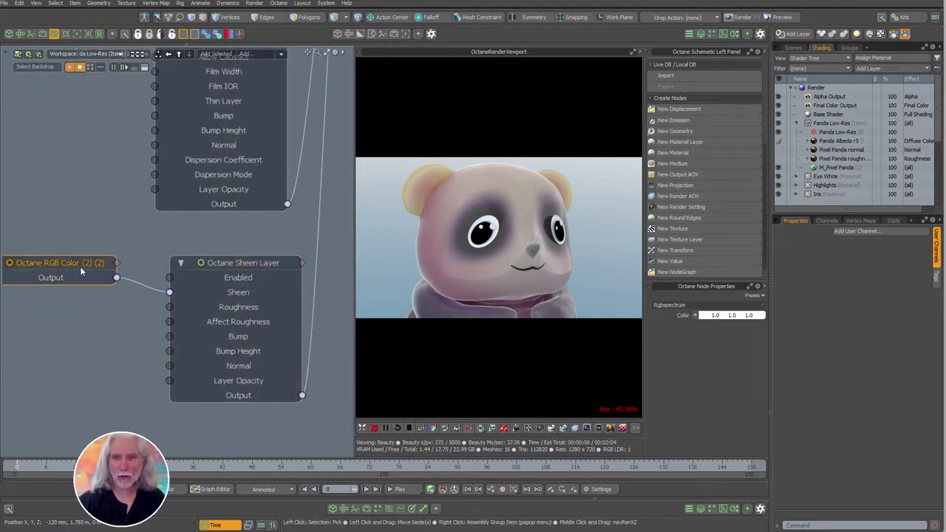
click(262, 291)
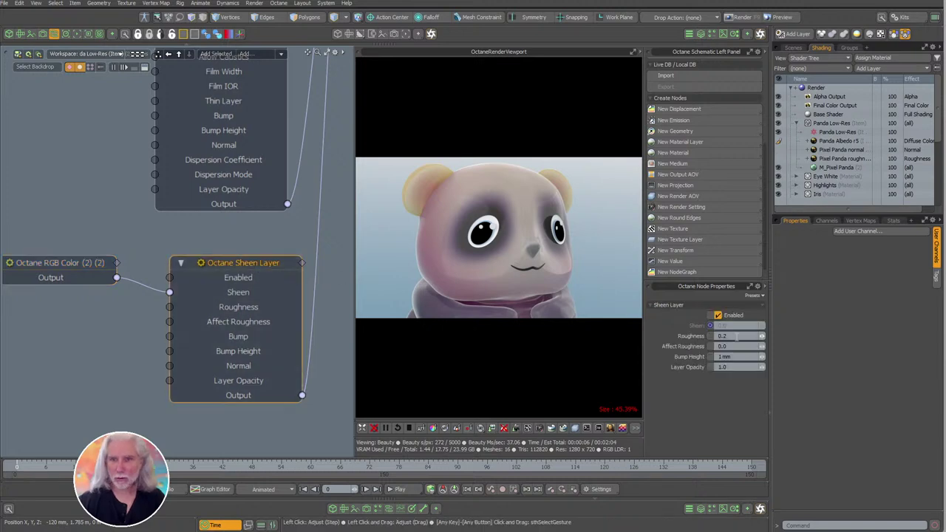
drag(769, 337, 883, 337)
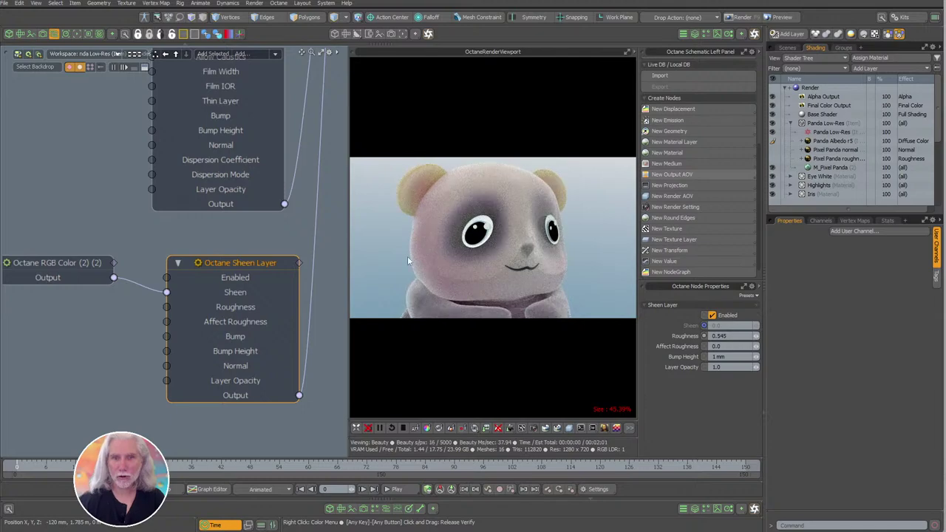
drag(755, 337, 655, 336)
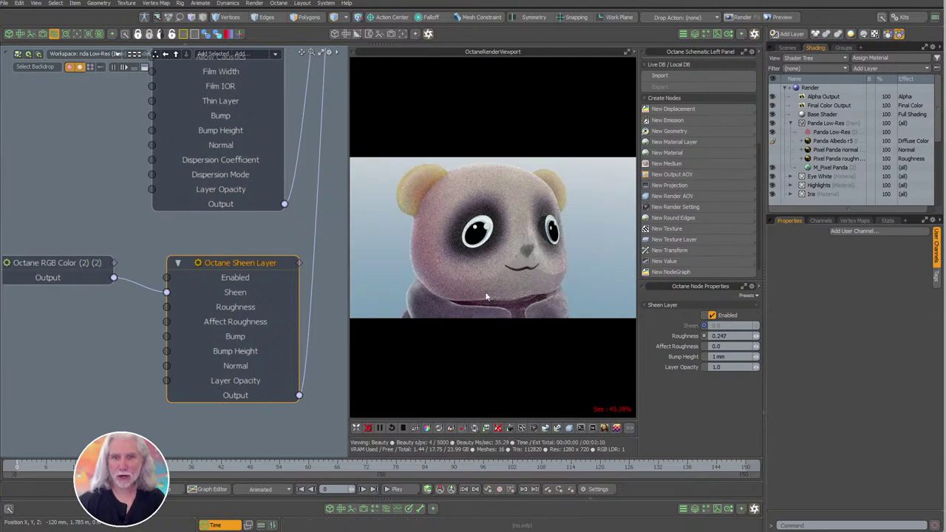
Set the density of the Random Walk medium feeding the Diffuse Material to 50.
ctrl+alt+drag(266, 297, 222, 297)
alt+shift+drag(207, 111, 193, 286)
alt+shift+drag(174, 155, 172, 317)
alt+shift+drag(285, 252, 280, 327)
click(192, 171)
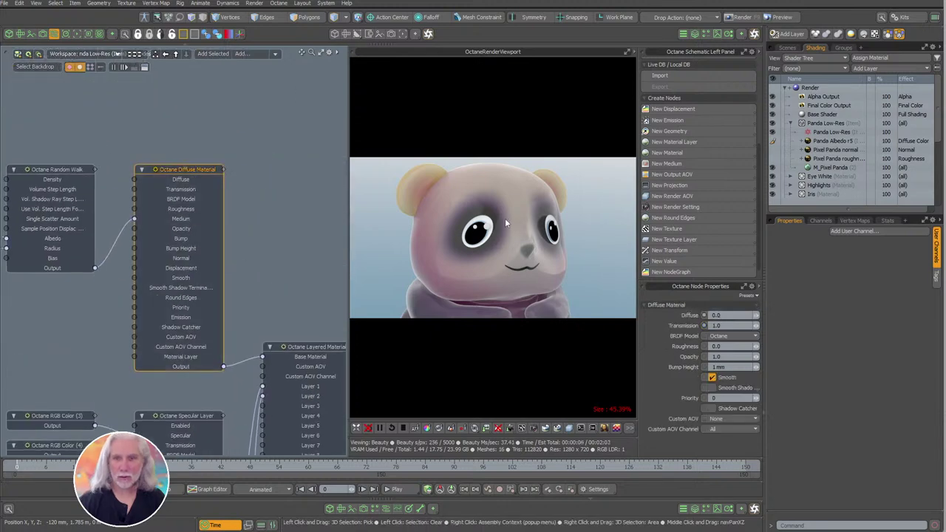
alt+shift+drag(57, 170, 136, 168)
click(137, 166)
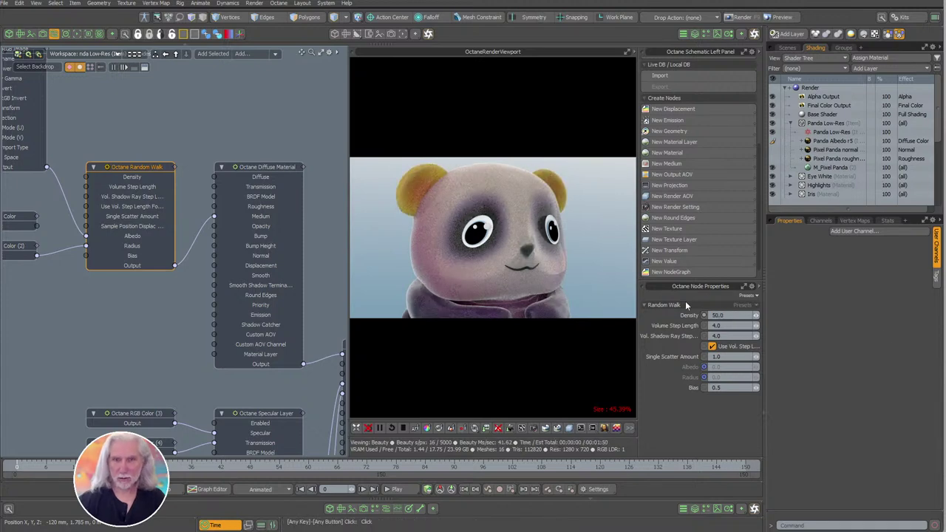
Disconnect the Layered Material's output from the Octane Override input of the Panda Low-Res item.
scroll(178, 369, down, 3)
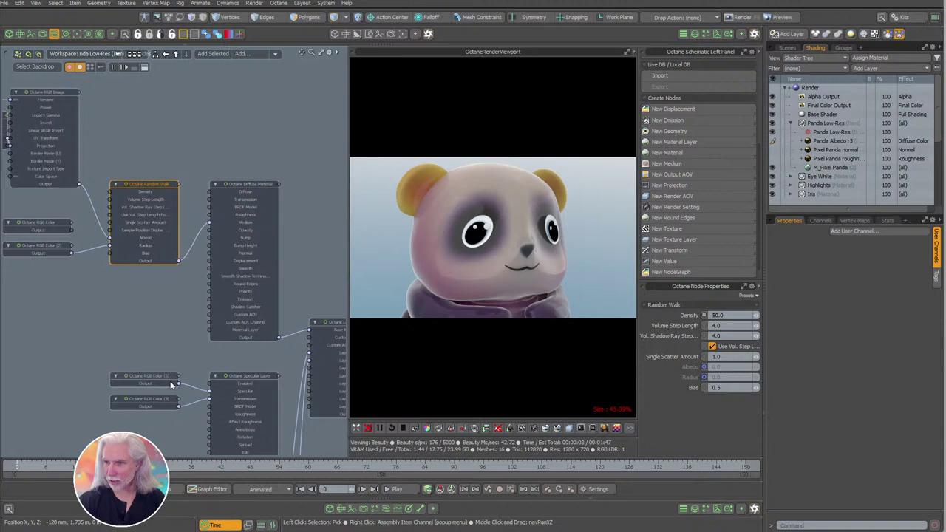
middle_drag(169, 385, 143, 345)
scroll(171, 307, down, 2)
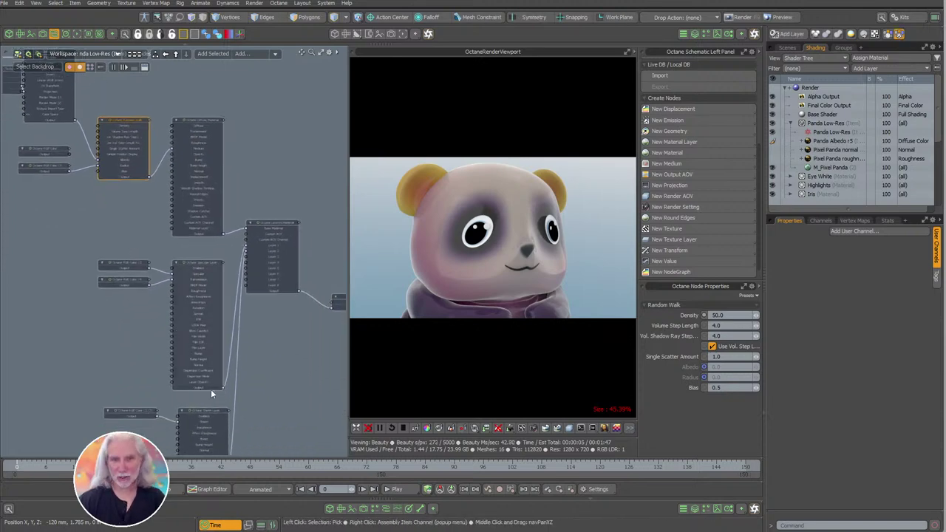
alt+shift+drag(258, 375, 245, 351)
click(270, 360)
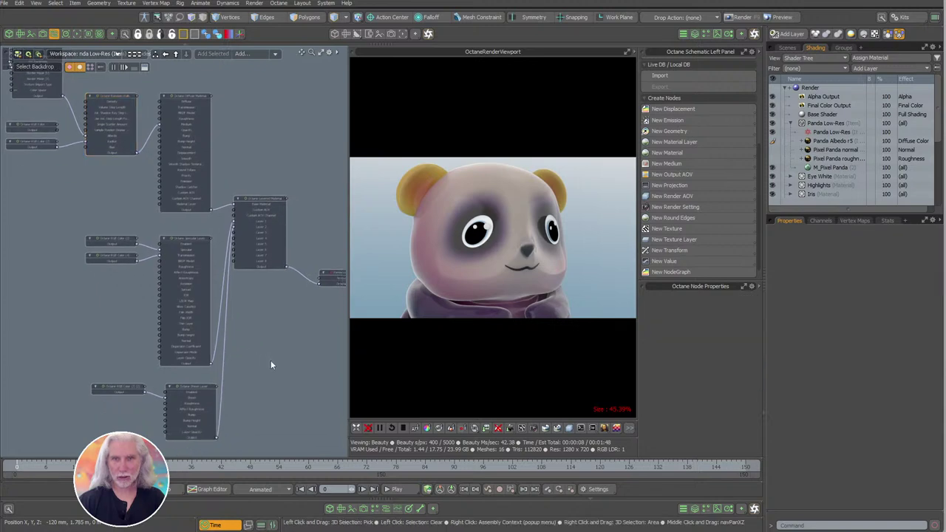
alt+shift+drag(260, 303, 231, 312)
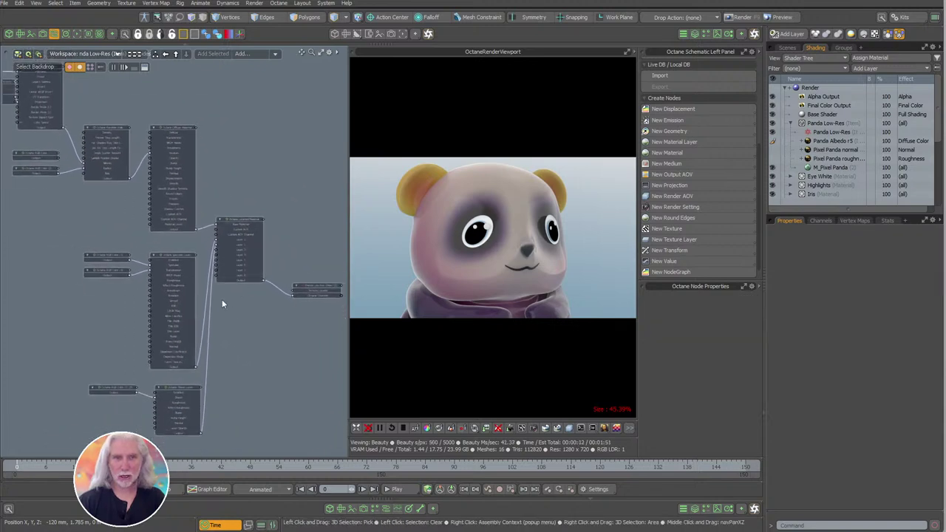
click(283, 293)
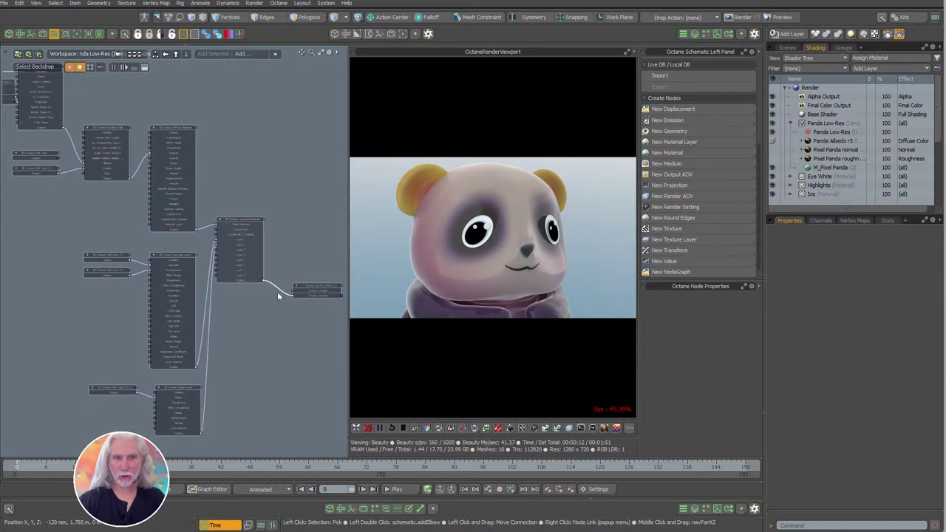
key(Delete)
Separate the albedo image nodes from the Random Walk and move the old layered network away from the panda item.
ctrl+alt+drag(279, 297, 92, 149)
ctrl+alt+drag(194, 215, 141, 230)
drag(90, 206, 280, 215)
middle_drag(140, 237, 73, 198)
drag(73, 193, 151, 416)
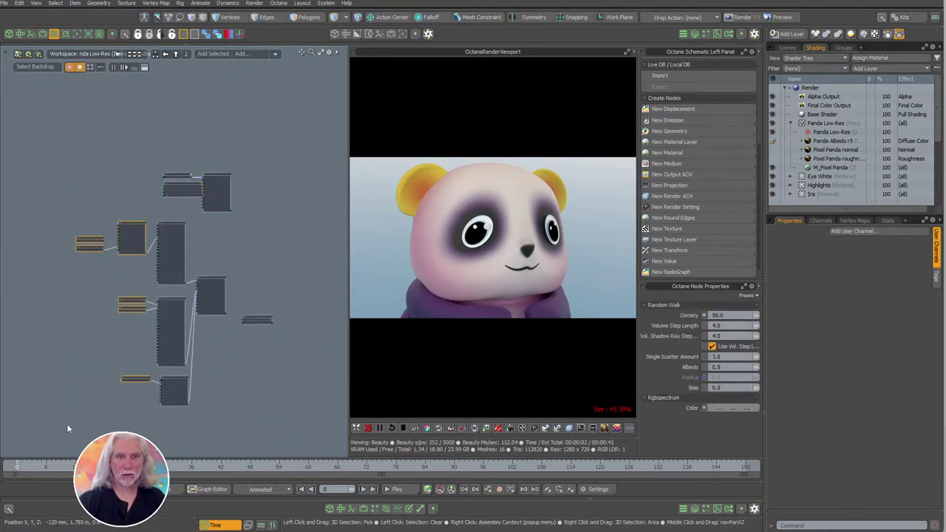
drag(48, 436, 210, 222)
drag(209, 277, 70, 280)
middle_drag(232, 282, 184, 298)
scroll(193, 315, up, 3)
drag(232, 348, 254, 220)
Add a Glossy Material and place it with its color nodes beside the Panda Low-Res item.
click(674, 152)
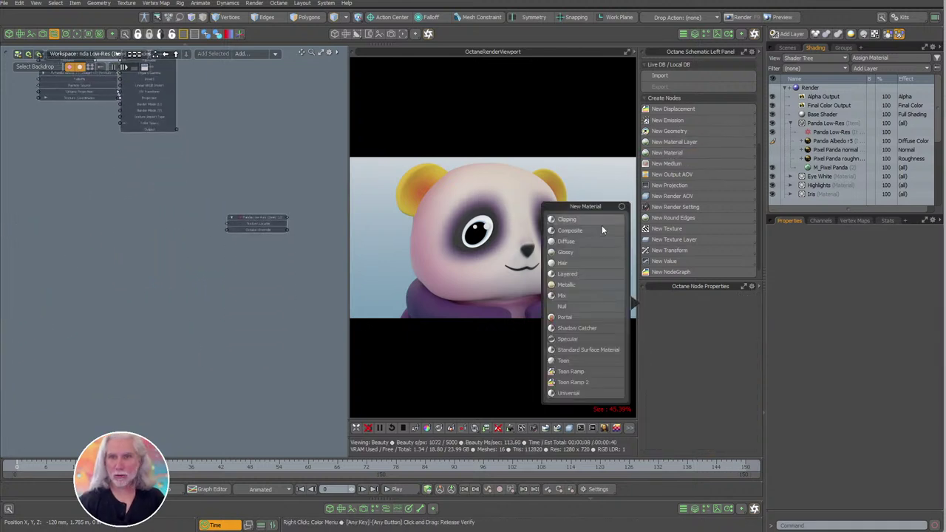
click(568, 254)
drag(182, 281, 171, 209)
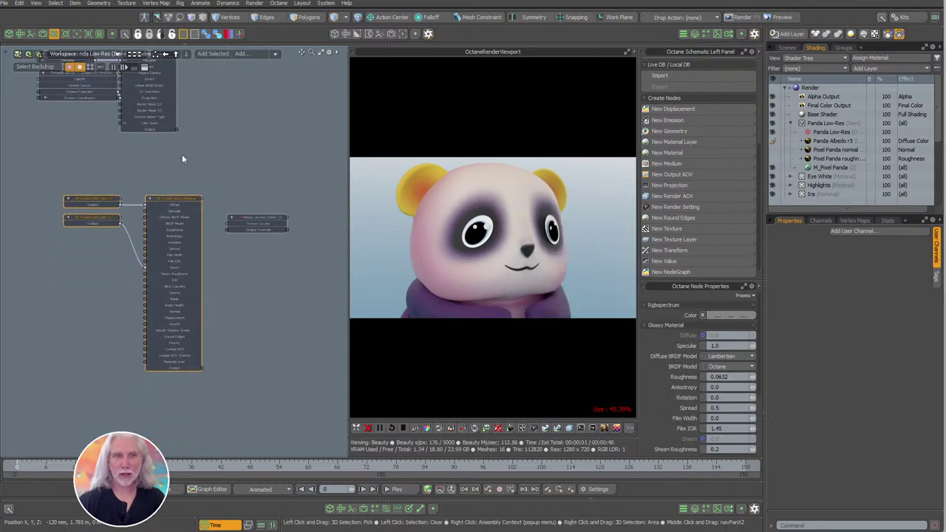
Connect the albedo RGB Image to the Glossy Material's Diffuse input and the material's output to the panda item's Octane Override.
alt+drag(182, 155, 258, 241)
ctrl+alt+drag(258, 241, 244, 207)
click(233, 187)
drag(225, 164, 120, 189)
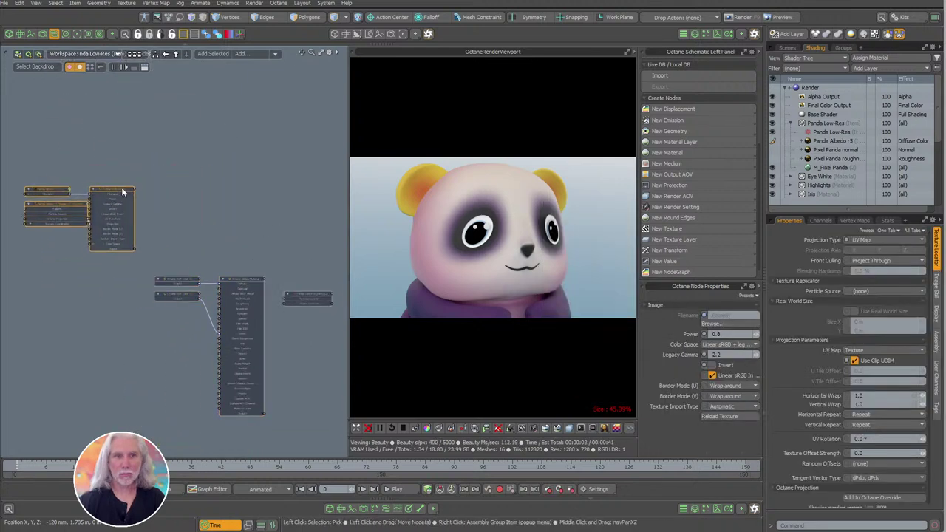
scroll(160, 226, up, 3)
drag(117, 261, 274, 318)
middle_drag(296, 333, 208, 186)
drag(237, 380, 255, 376)
drag(282, 204, 280, 206)
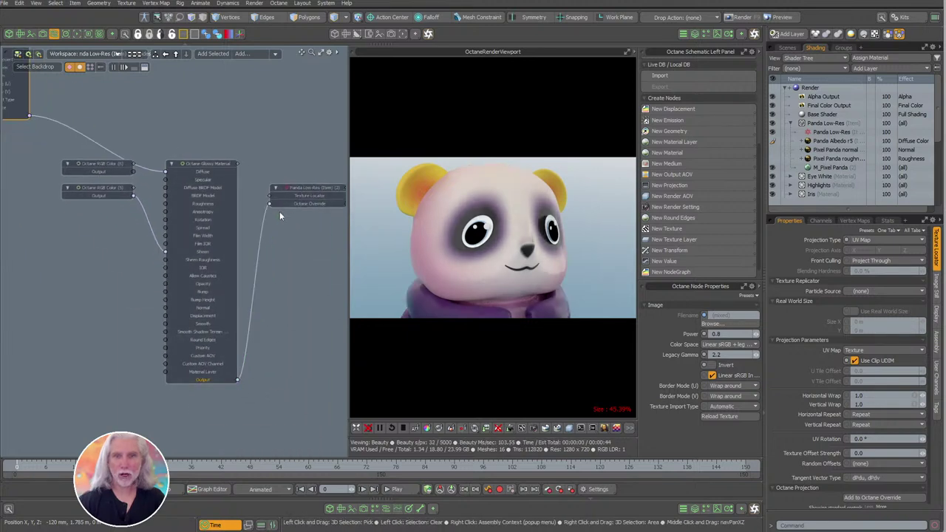
Switch to the 3D viewport and reframe the camera so the whole seated panda is in the render.
scroll(301, 298, down, 2)
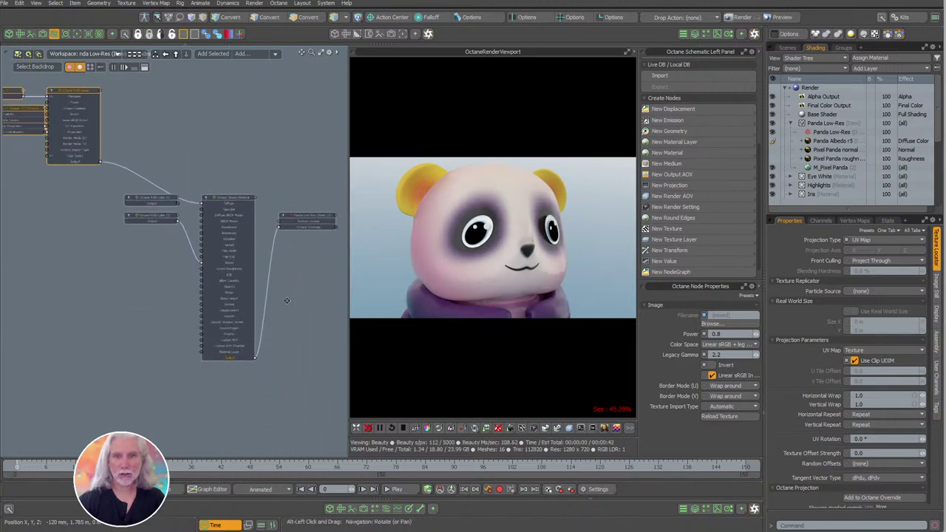
click(9, 34)
ctrl+alt+drag(219, 262, 127, 288)
alt+shift+drag(162, 295, 189, 270)
click(190, 271)
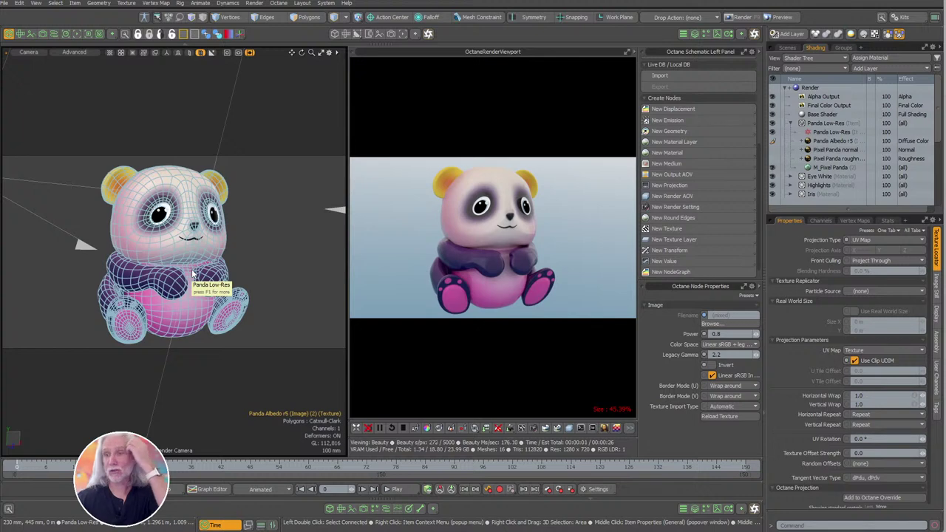
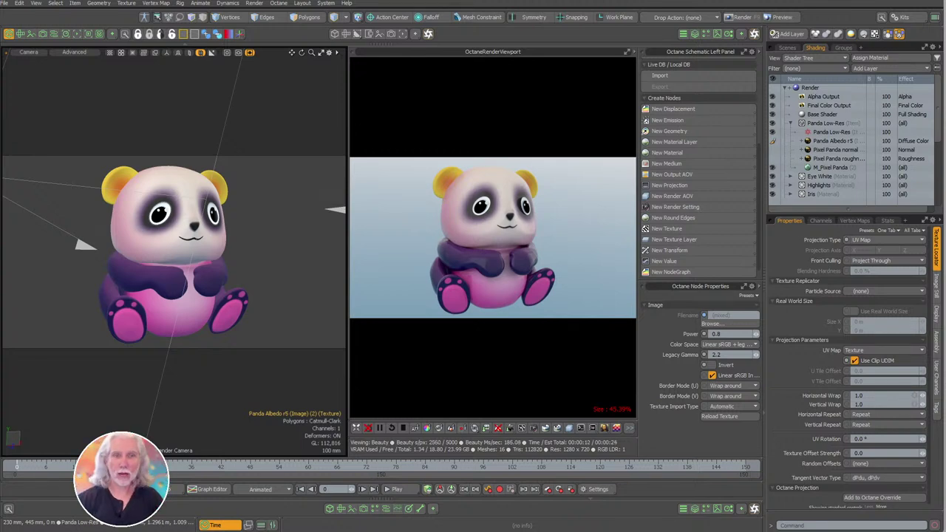
Return to the schematic and spread out the RGB Image, albedo clip and texture locator nodes above the Glossy Material.
click(53, 34)
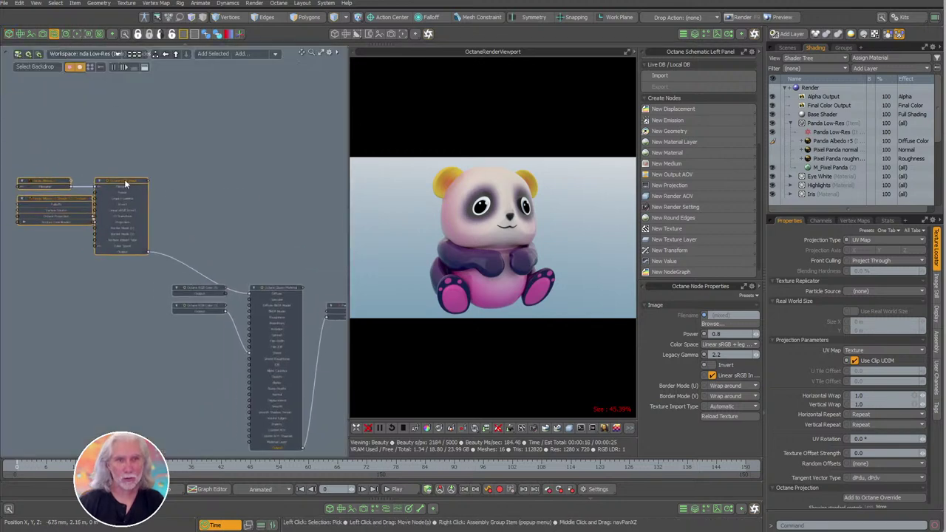
drag(125, 184, 166, 113)
click(121, 172)
drag(114, 127, 68, 139)
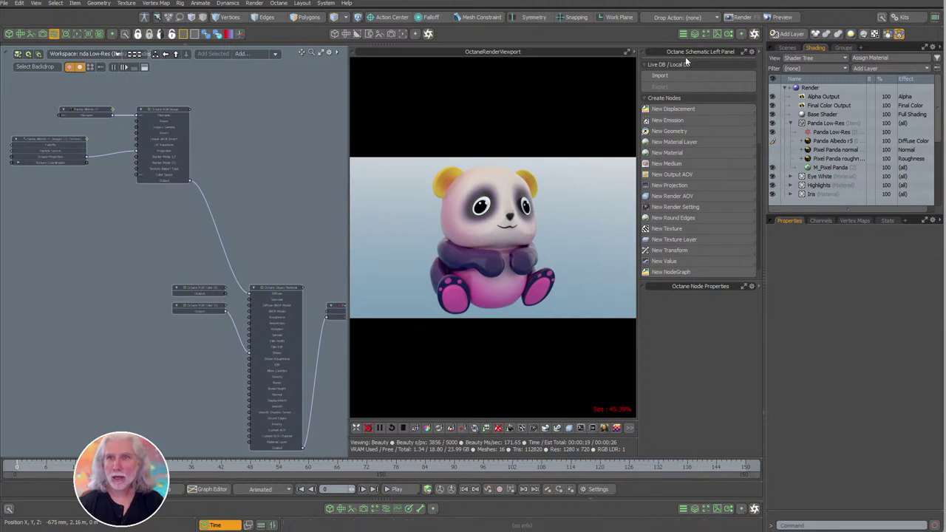
Show the Plastic image folder in the preset browser.
click(716, 35)
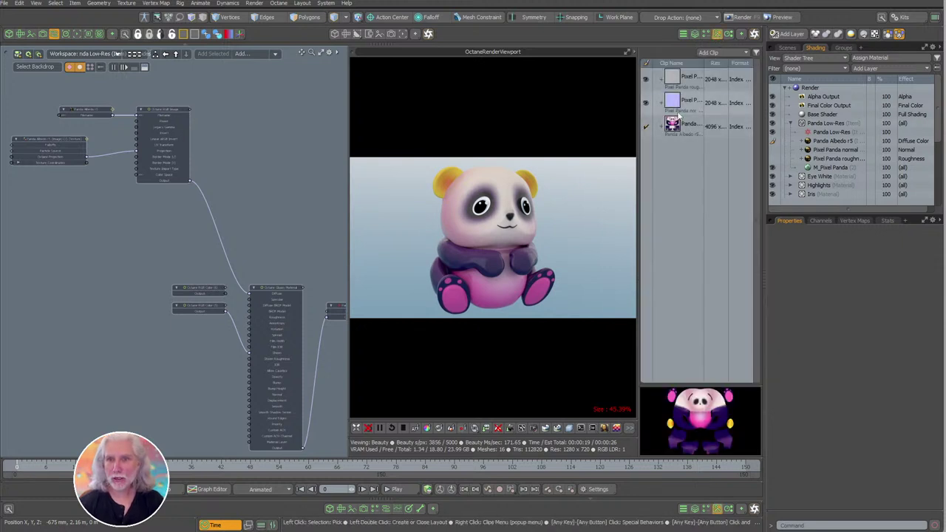
click(705, 35)
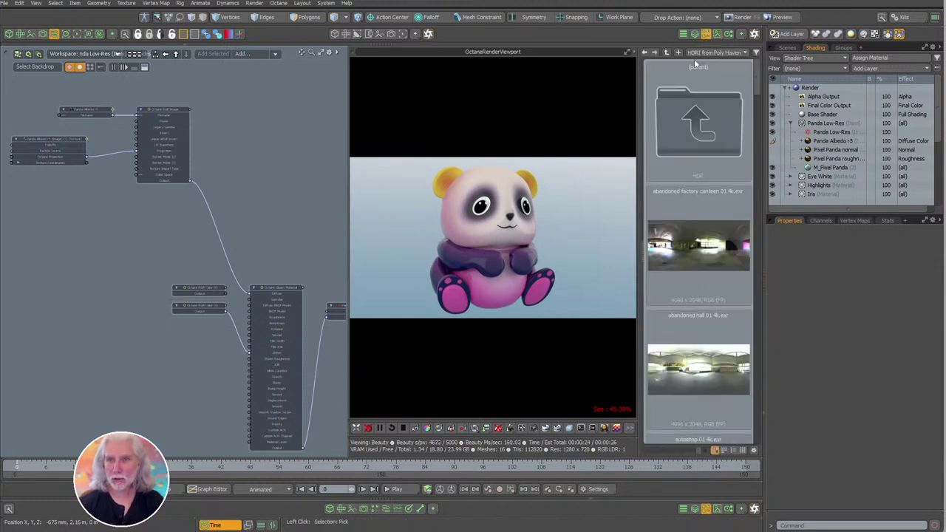
click(706, 53)
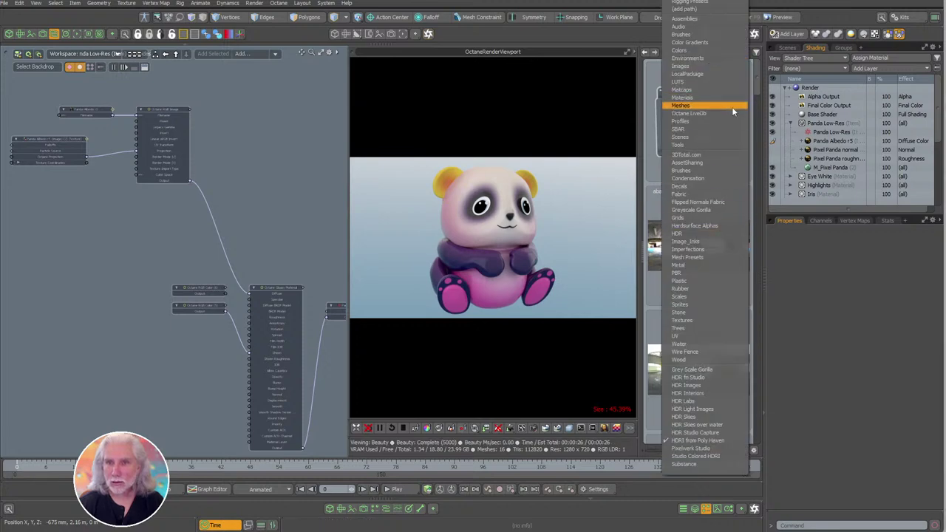
click(695, 280)
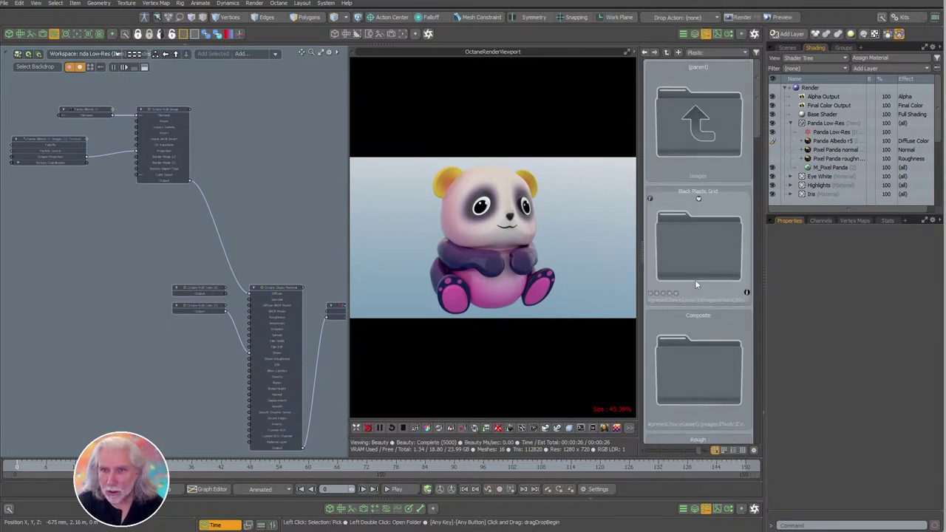
double_click(701, 243)
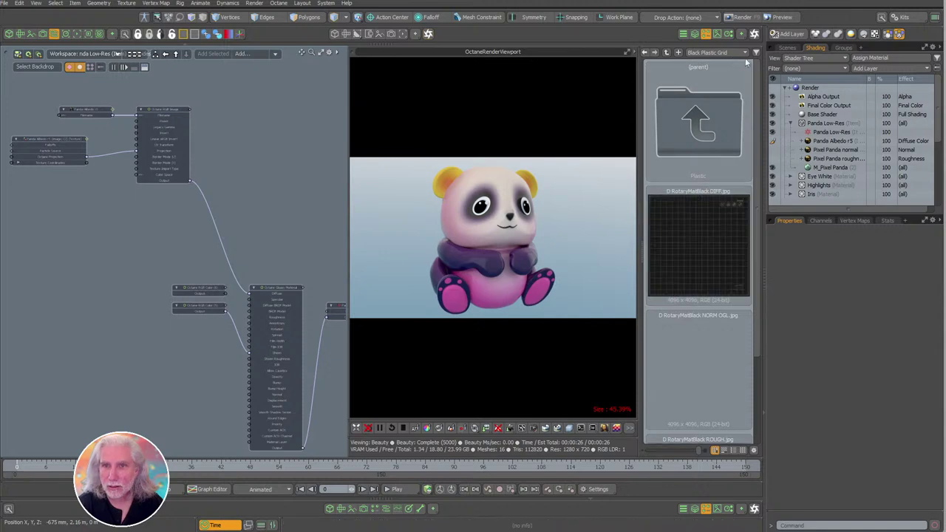
mouse_move(754, 133)
mouse_down()
mouse_move(754, 163)
mouse_move(754, 131)
mouse_up()
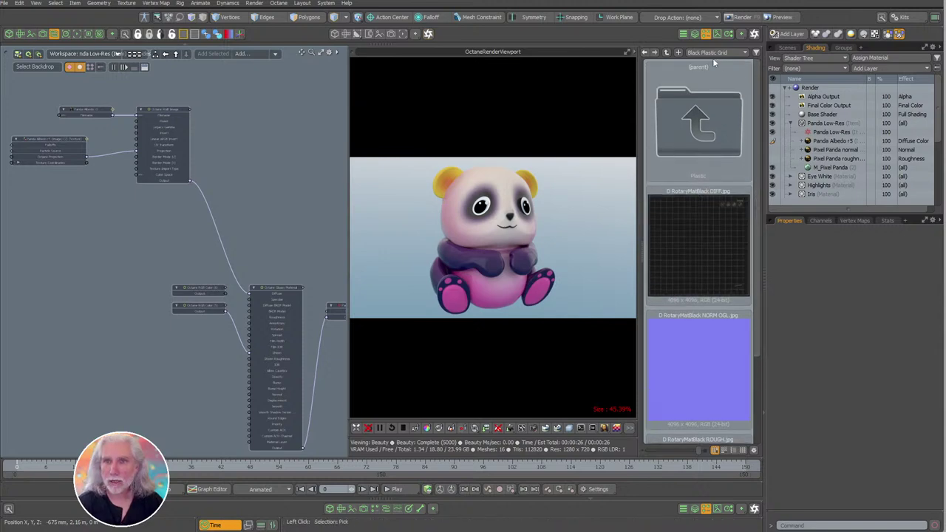
click(667, 54)
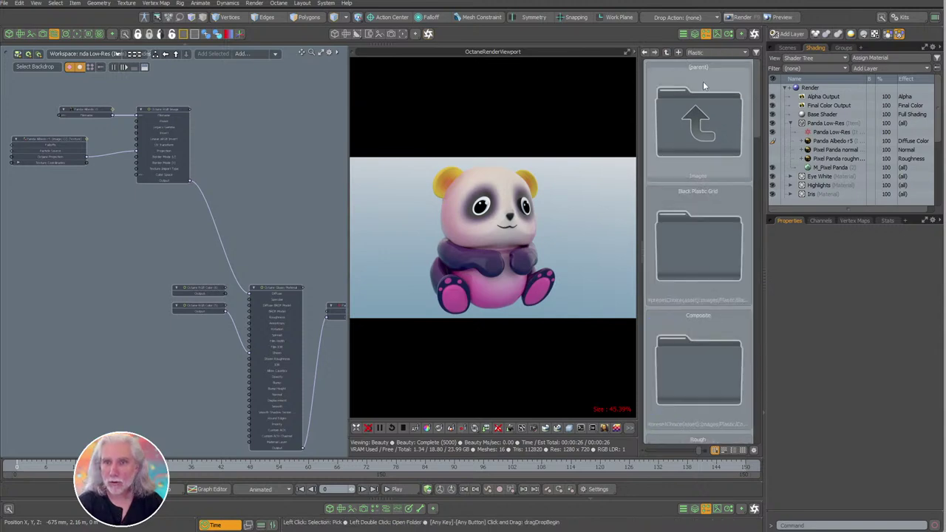
Load the cf aramid fabric.png image from the Composite folder into the scene.
double_click(698, 344)
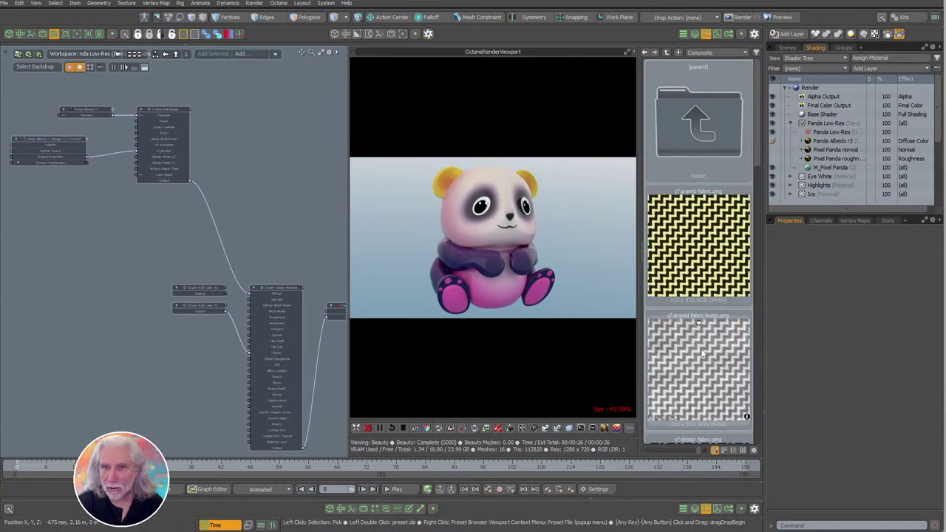
click(687, 247)
right_click(698, 241)
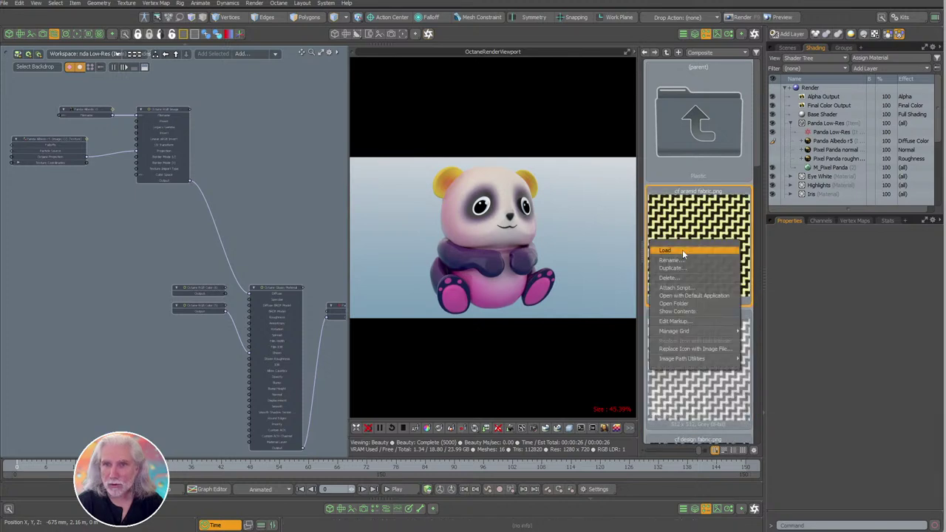
click(682, 250)
Add the aramid fabric clip to the schematic above the albedo image nodes.
click(717, 34)
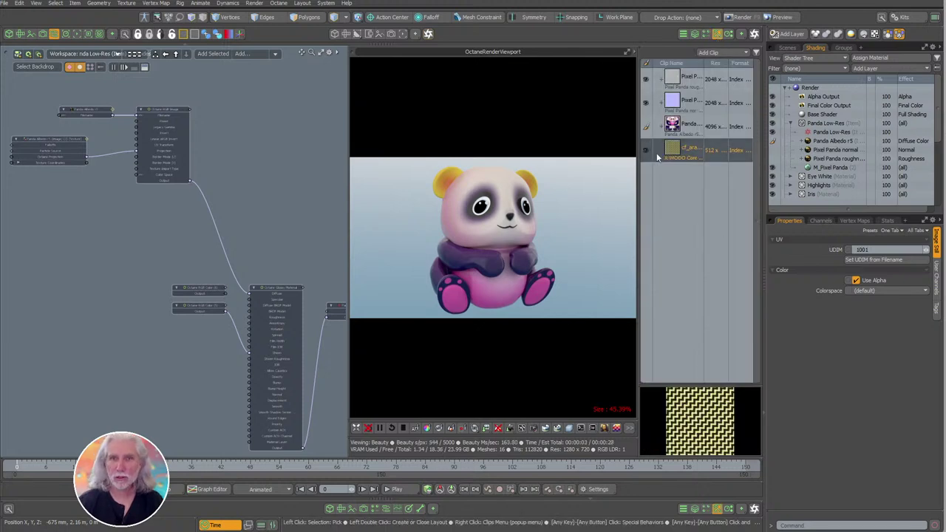
drag(655, 152, 142, 127)
alt+drag(207, 197, 185, 210)
ctrl+alt+drag(185, 210, 197, 211)
alt+drag(217, 264, 208, 213)
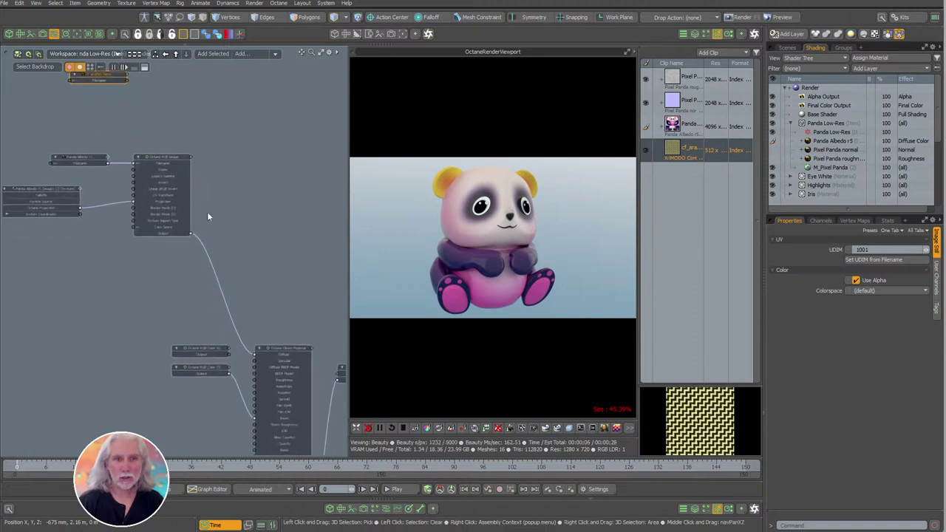
Disconnect the albedo image from the Glossy Material's Diffuse input, and show the Glossy Material's properties with the Octane node creation list.
click(262, 300)
drag(249, 353, 280, 355)
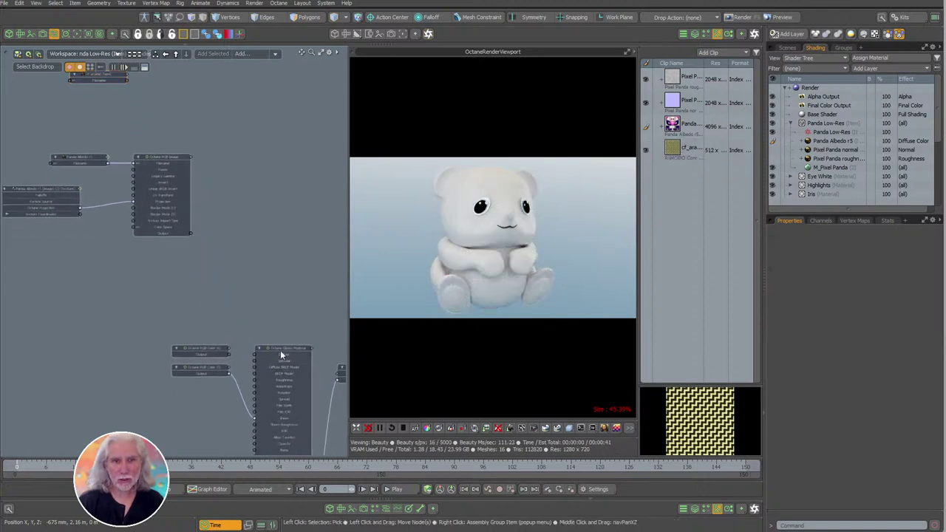
click(280, 350)
click(753, 35)
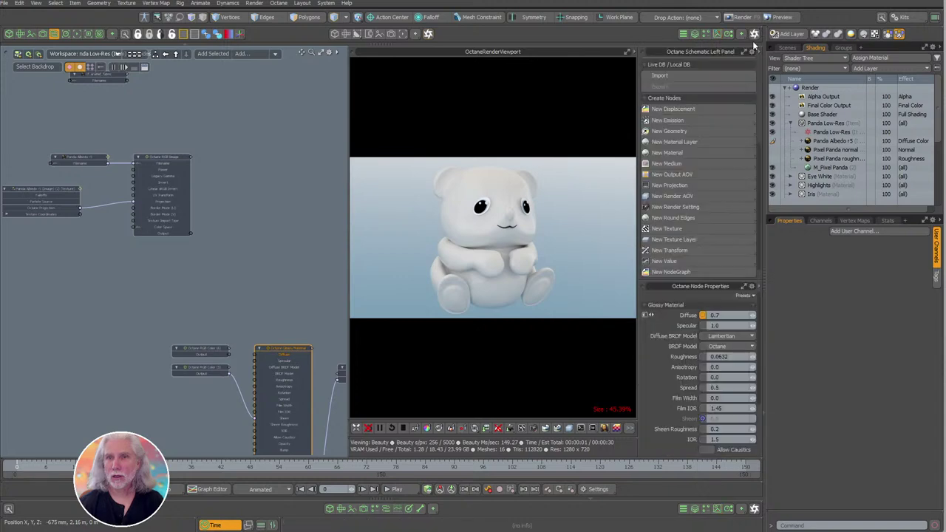
Create a Mix texture on the Glossy Material's Diffuse input and place it above the RGB Color nodes.
click(673, 231)
drag(625, 247, 633, 531)
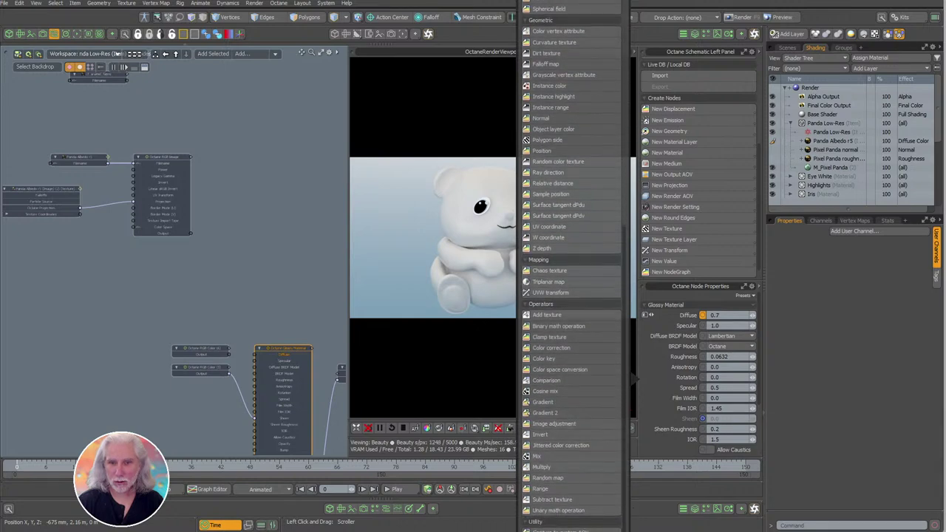
drag(626, 452, 626, 452)
click(553, 449)
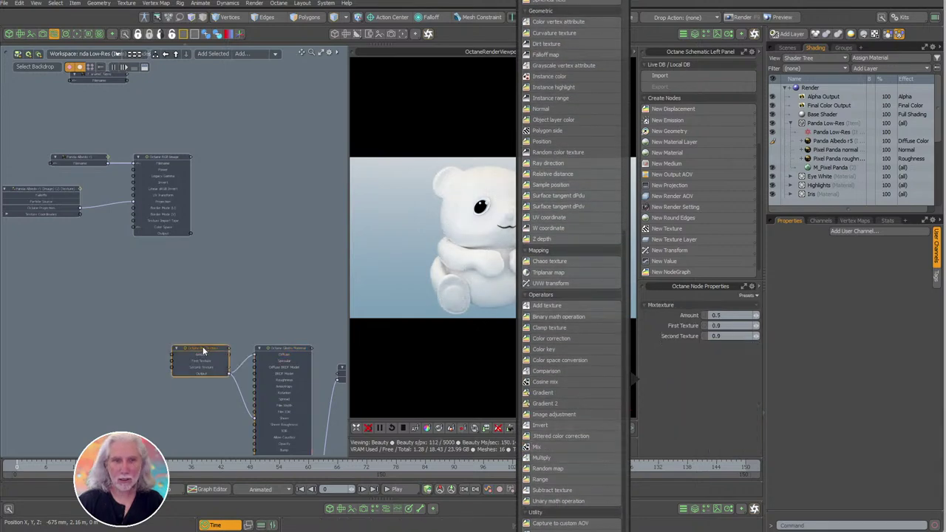
drag(204, 350, 220, 279)
ctrl+alt+drag(220, 281, 321, 295)
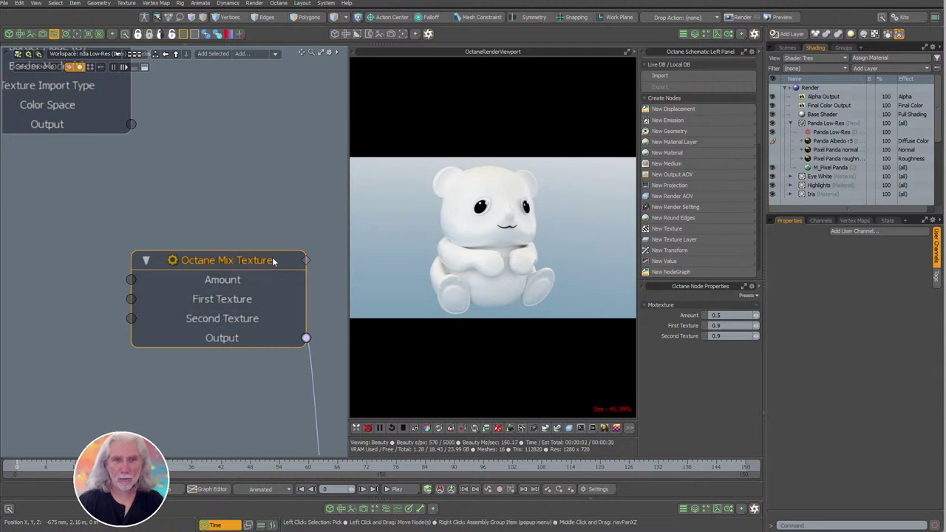
Connect the albedo RGB Image to the Mix Texture's First Texture input and reposition the albedo image nodes.
scroll(217, 297, down, 3)
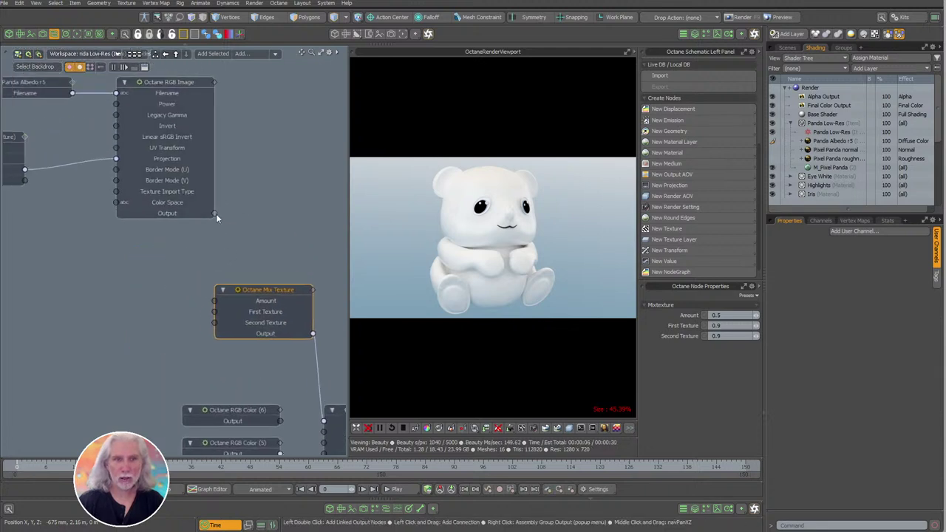
drag(215, 213, 216, 312)
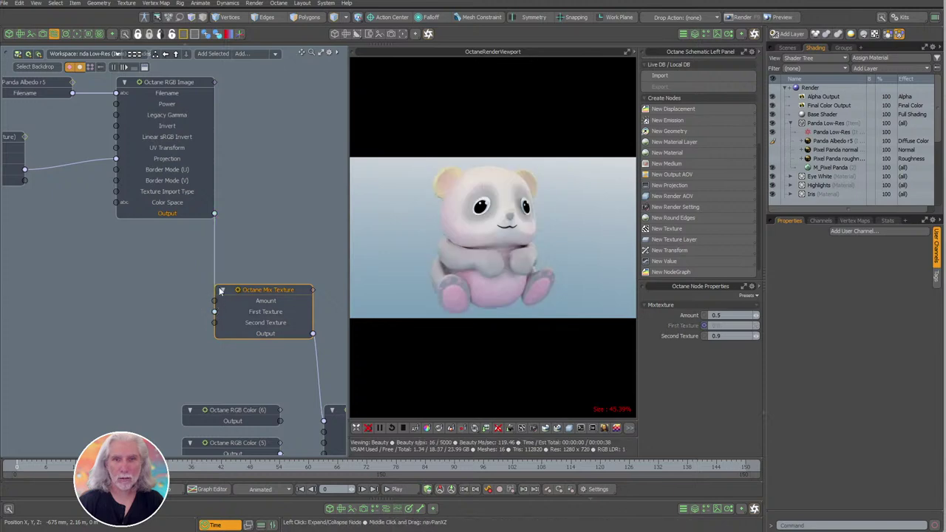
scroll(277, 205, down, 2)
middle_drag(277, 205, 309, 223)
drag(64, 215, 183, 168)
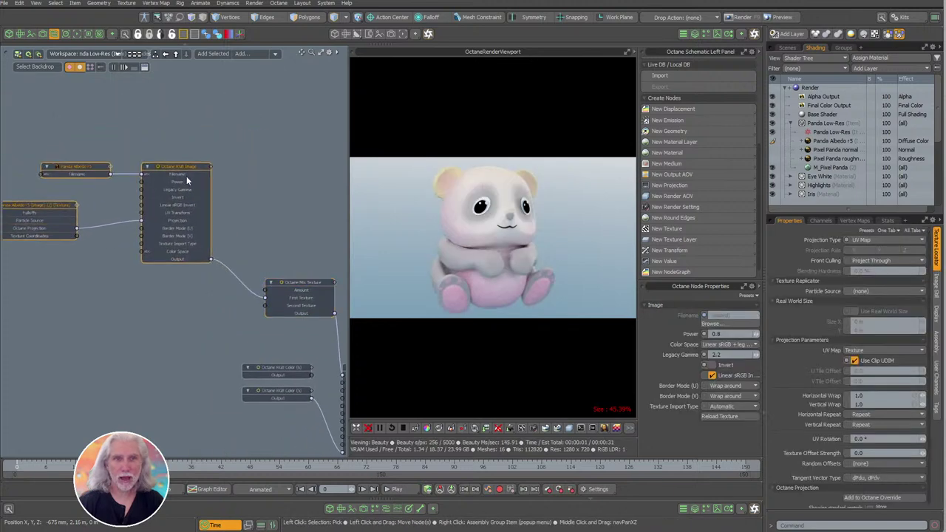
Try the Mix Texture's Amount at 1.0 and 0, and set it back to 0.5.
scroll(257, 205, up, 3)
click(257, 205)
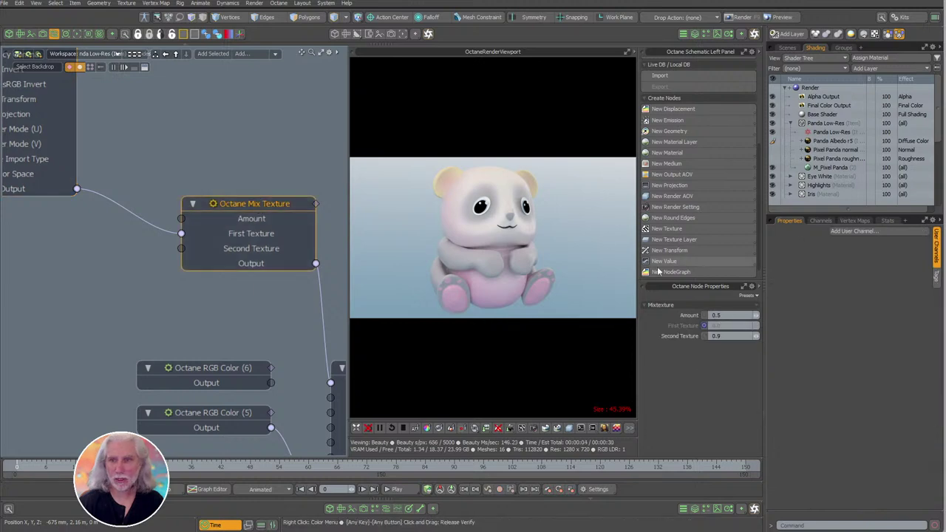
text(1)
key(Return)
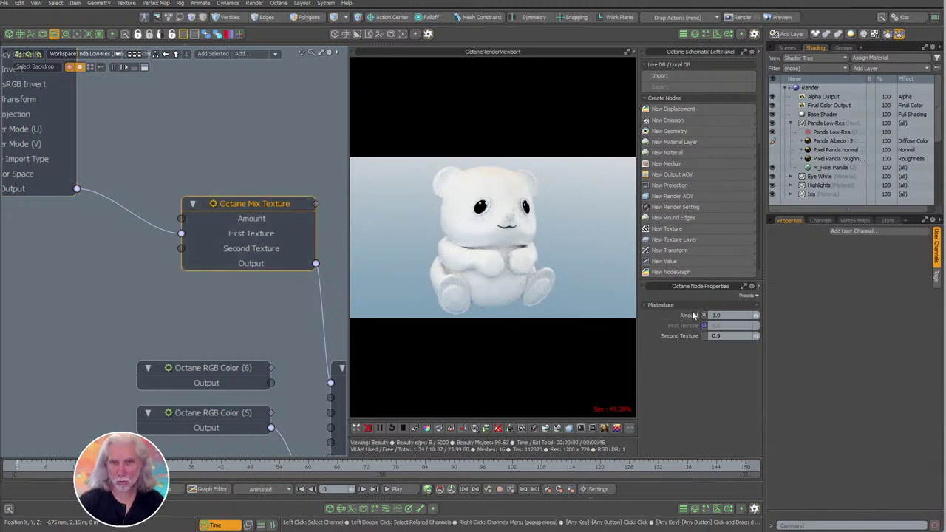
middle_drag(273, 395, 199, 285)
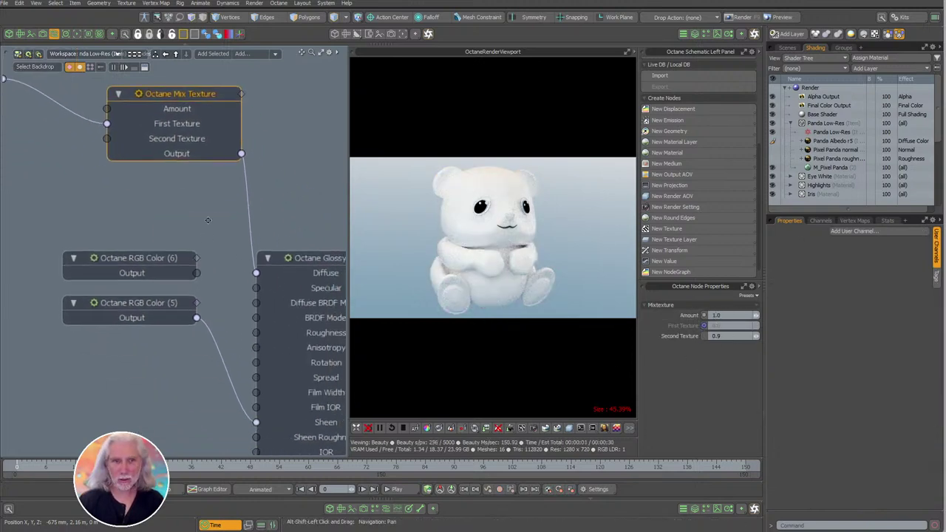
text(0)
key(Return)
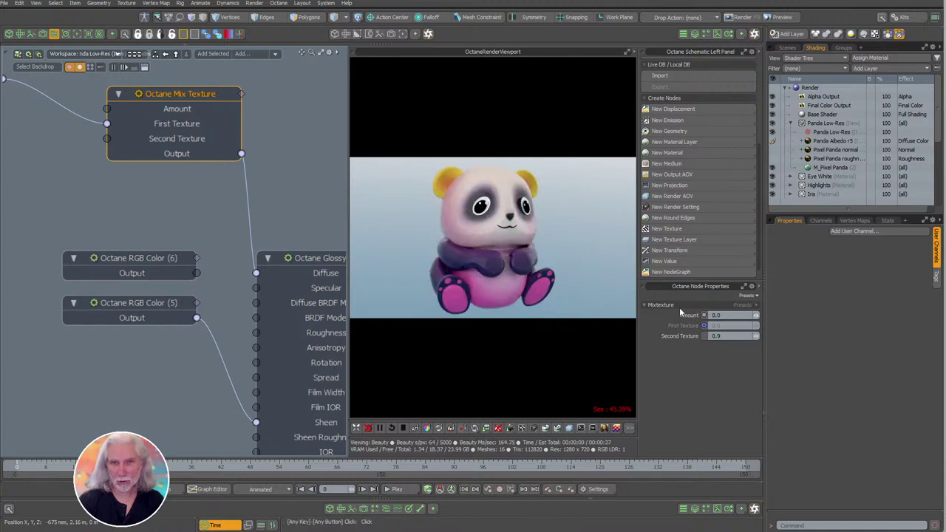
drag(734, 316, 683, 309)
text(0.5)
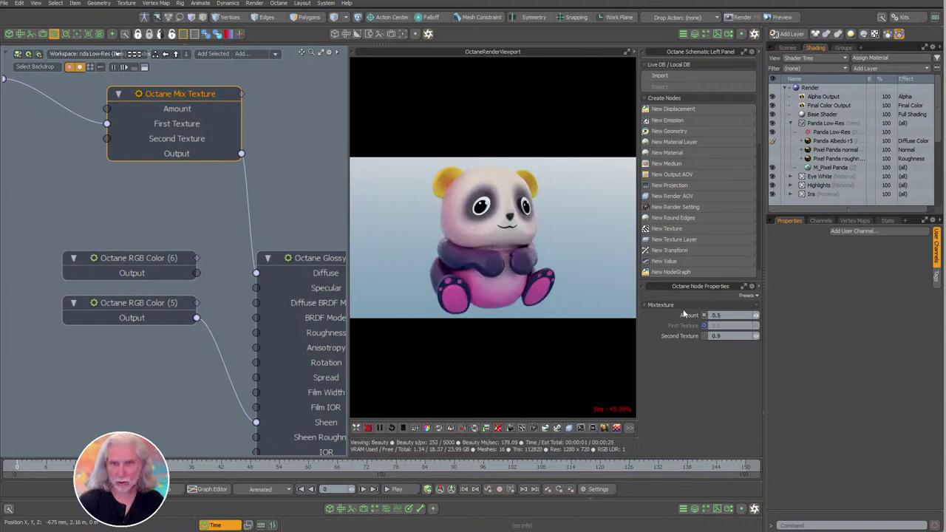
key(Return)
Create an RGB image texture on the Mix Texture's Second Texture input.
scroll(310, 263, down, 3)
middle_drag(273, 277, 265, 201)
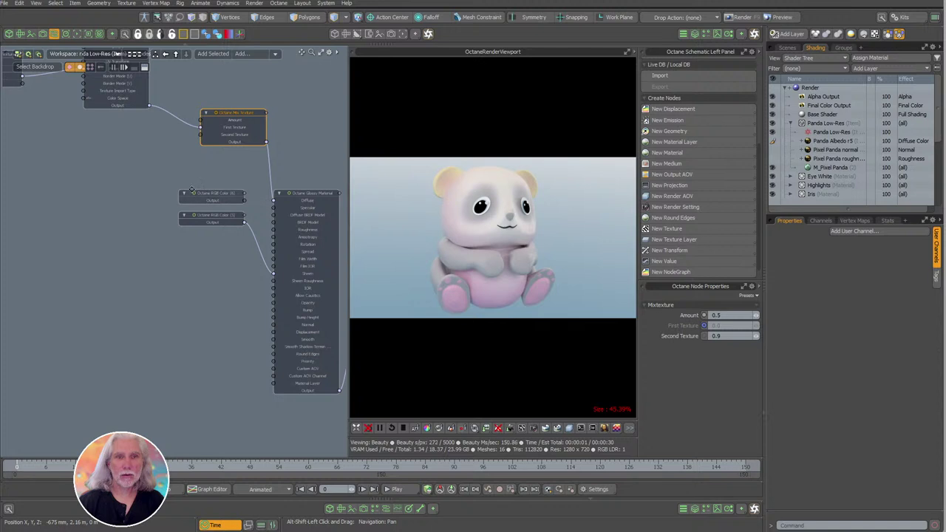
scroll(191, 190, up, 3)
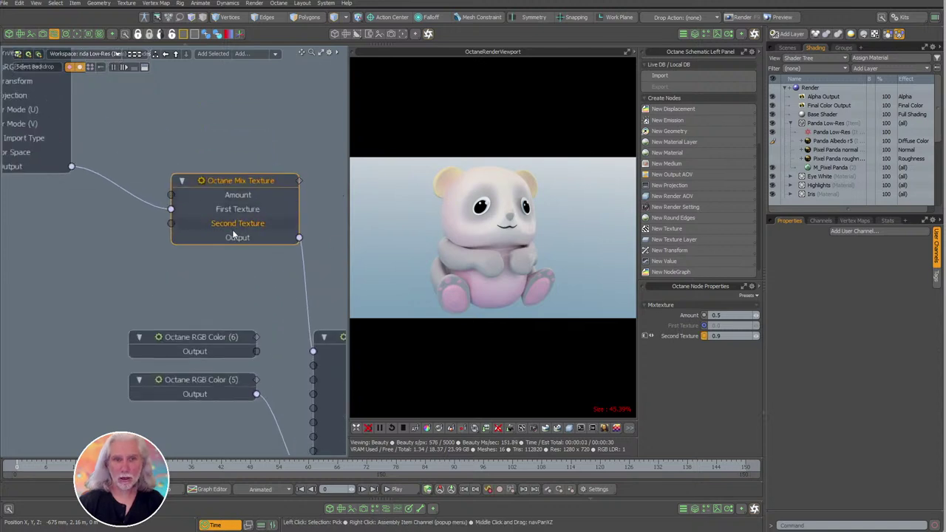
drag(709, 283, 709, 349)
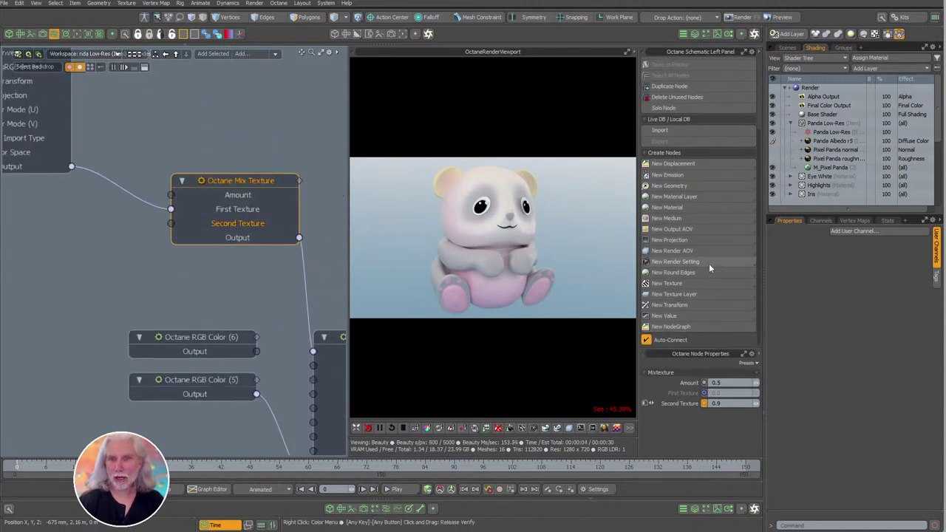
click(667, 283)
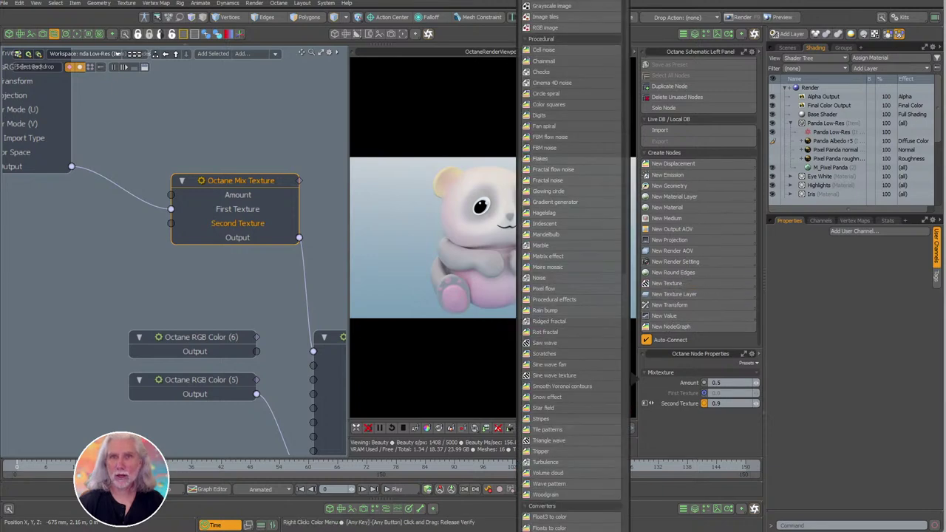
click(545, 27)
Place the new RGB Image node with its transform and projection nodes below the albedo image nodes.
scroll(279, 266, down, 4)
alt+shift+drag(200, 272, 304, 266)
drag(221, 223, 192, 261)
alt+shift+drag(99, 232, 183, 268)
scroll(211, 253, down, 3)
Connect the cf_aramid_fabric clip to the Filename input of the new RGB Image node.
click(208, 171)
scroll(190, 274, up, 6)
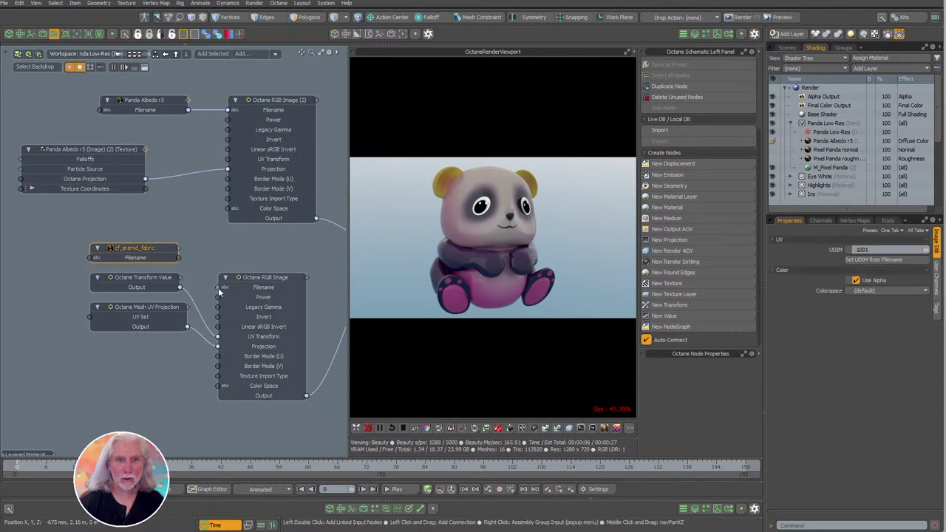
drag(176, 262, 177, 258)
Set the Mix Texture's Amount to 0.492.
middle_drag(334, 253, 161, 234)
scroll(160, 233, down, 2)
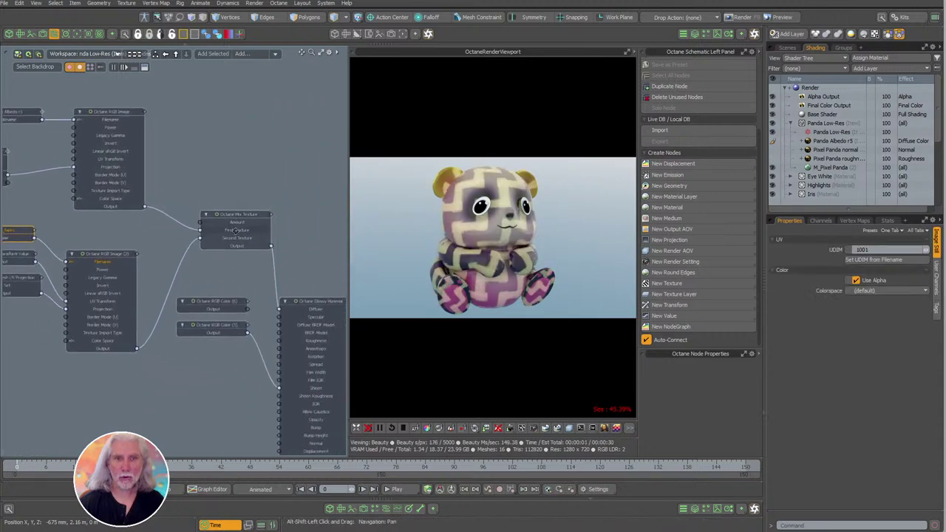
click(249, 217)
mouse_move(755, 383)
mouse_down()
mouse_move(725, 383)
mouse_move(777, 383)
mouse_move(730, 383)
mouse_move(747, 383)
mouse_move(731, 383)
mouse_move(748, 383)
mouse_move(731, 383)
mouse_move(760, 399)
mouse_up()
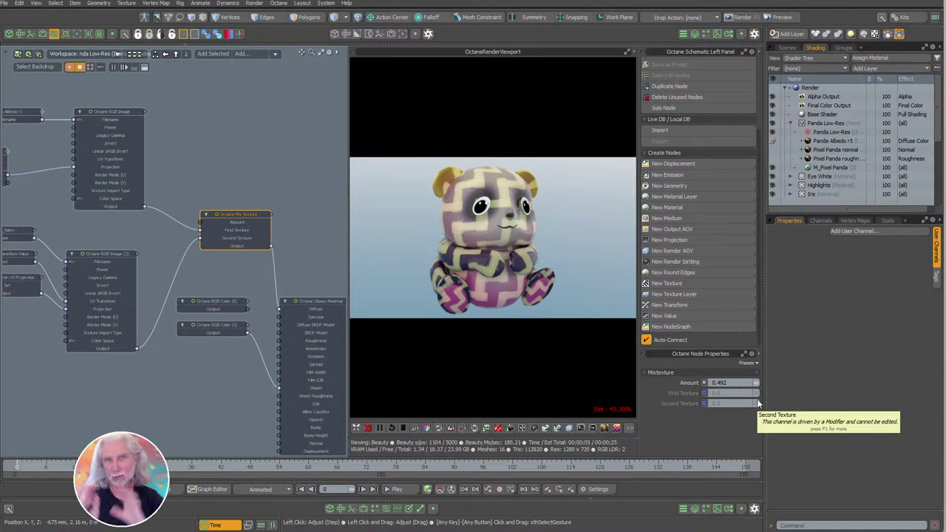
Create an unconnected Multiply texture and place it above the Mix Texture node.
click(256, 168)
alt+drag(256, 168, 249, 156)
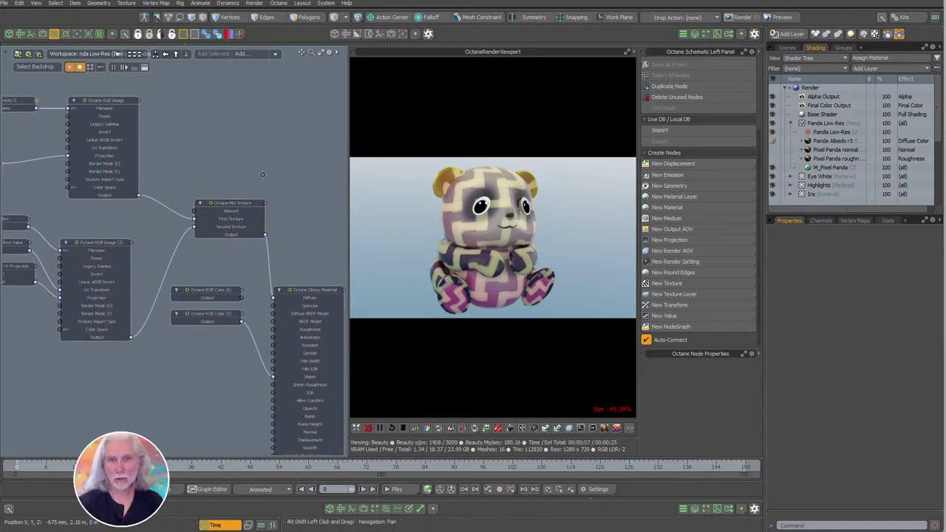
scroll(329, 293, up, 1)
click(669, 283)
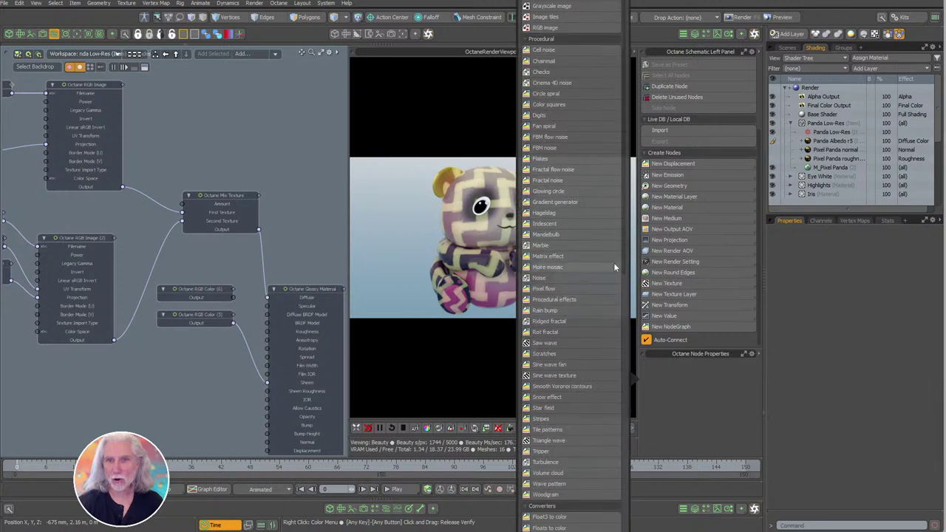
drag(623, 266, 652, 501)
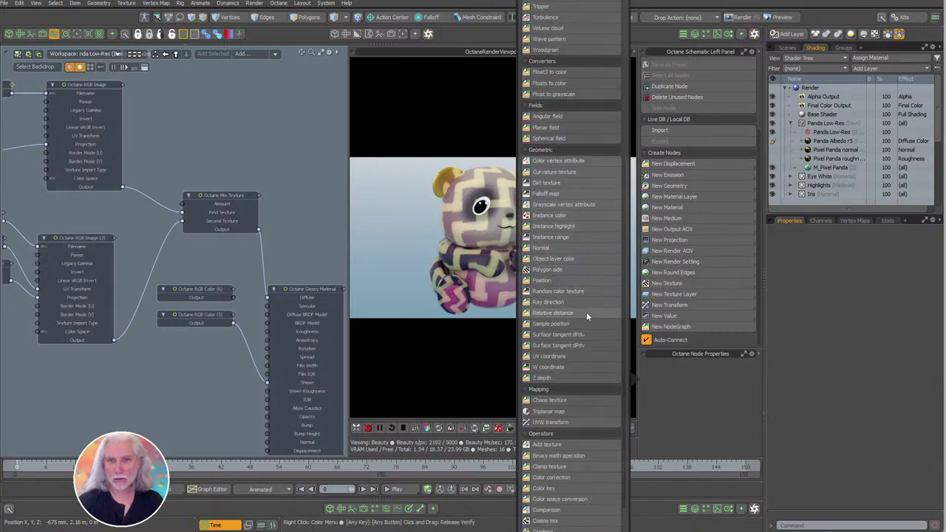
scroll(622, 381, down, 5)
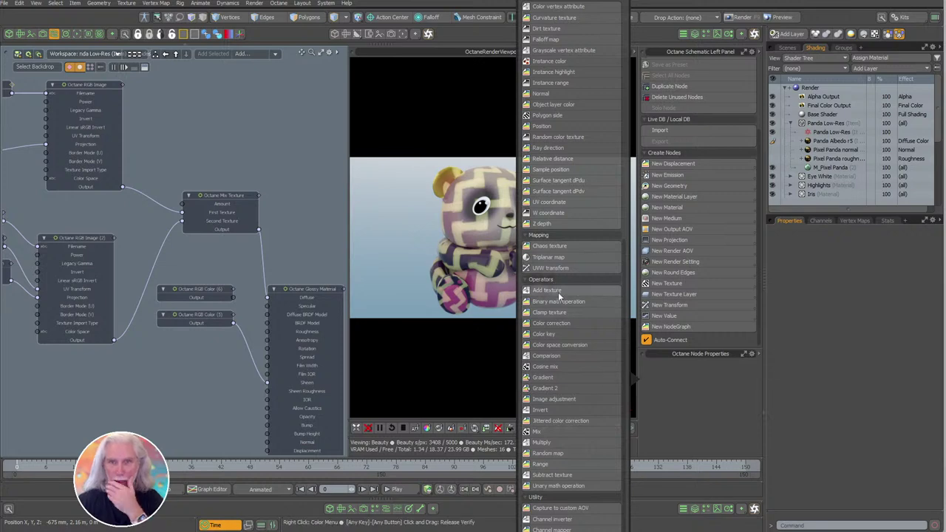
click(540, 443)
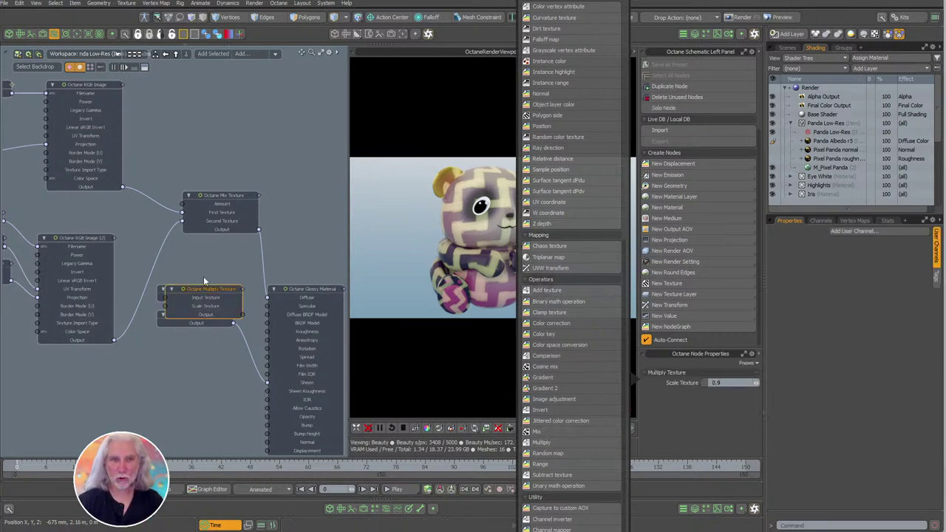
drag(202, 295, 214, 135)
middle_drag(147, 167, 156, 212)
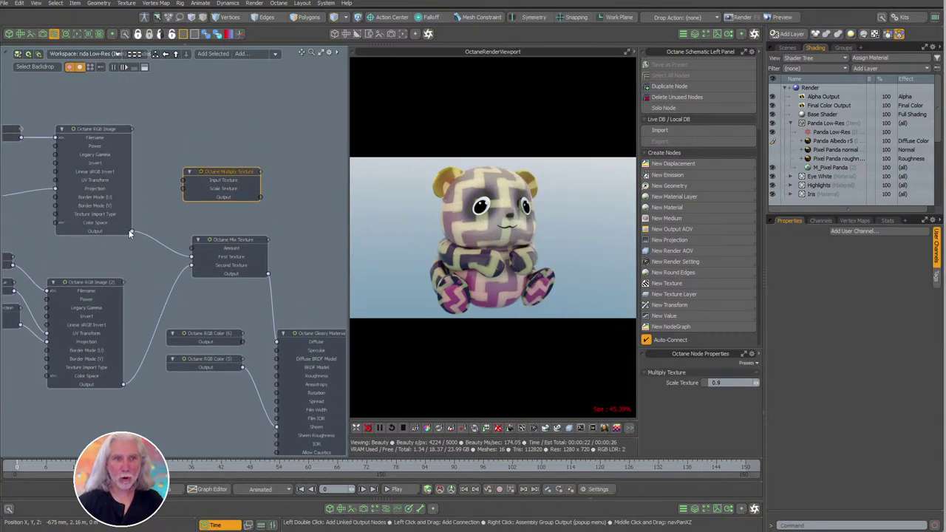
Connect the albedo and fabric RGB Images to the Multiply Texture's inputs, and its output to the Glossy Material's Diffuse.
mouse_move(177, 188)
mouse_down()
mouse_move(183, 180)
mouse_move(184, 188)
mouse_up()
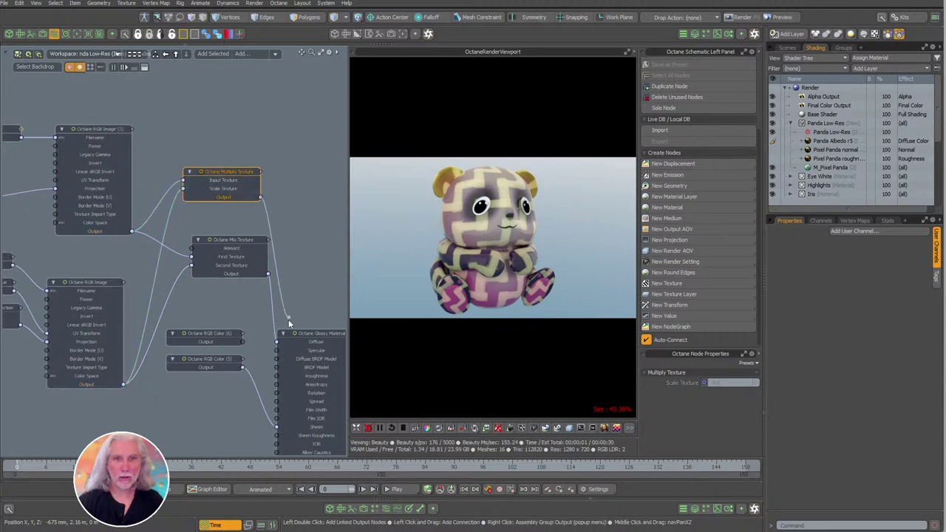
drag(307, 346, 306, 343)
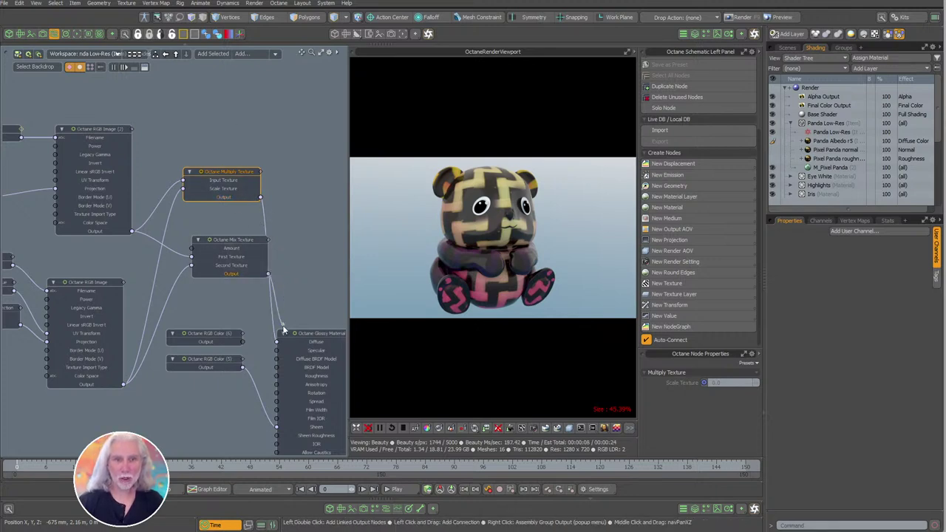
Reconnect the Mix Texture to the Glossy Material's Diffuse input, and move the Mix Texture node above the Multiply Texture.
drag(283, 330, 278, 342)
scroll(266, 209, down, 2)
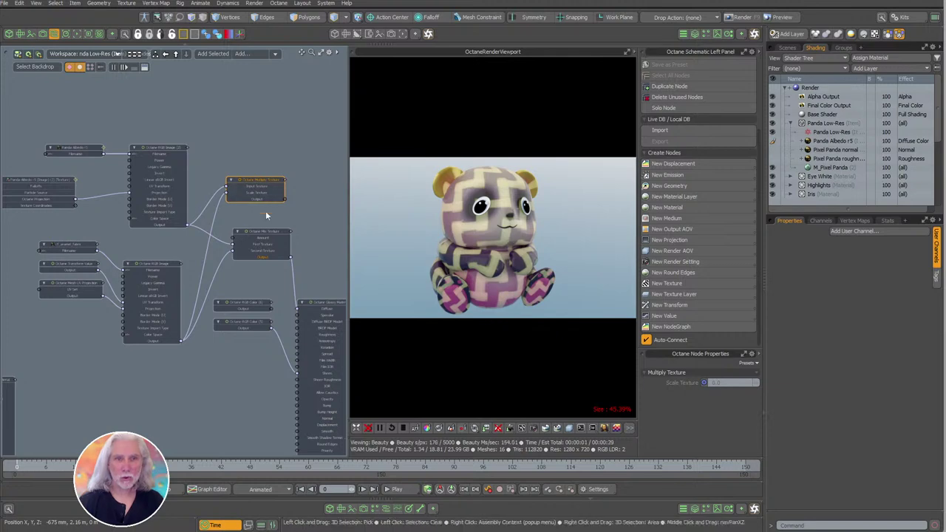
drag(274, 232, 297, 181)
scroll(301, 182, up, 4)
click(255, 196)
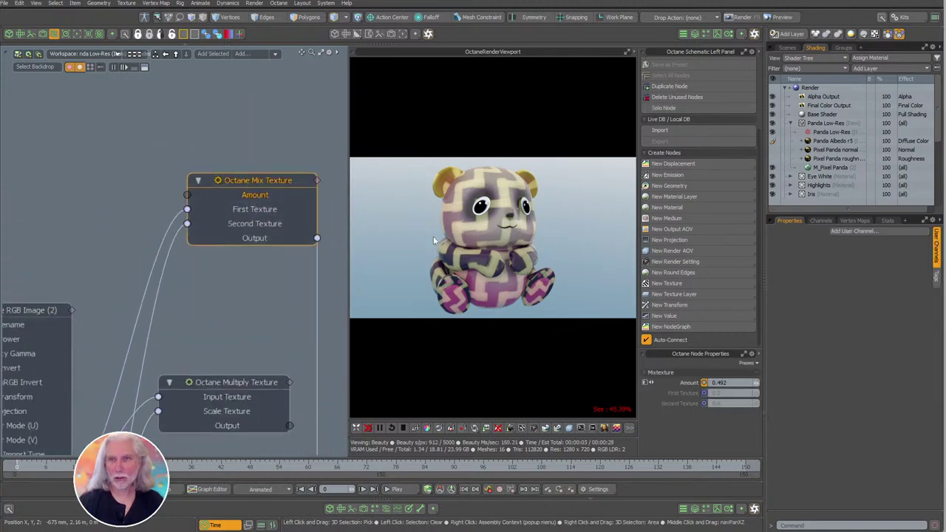
Show the Sci-Fi Alphas folder of the Decals images in the preset browser.
click(717, 34)
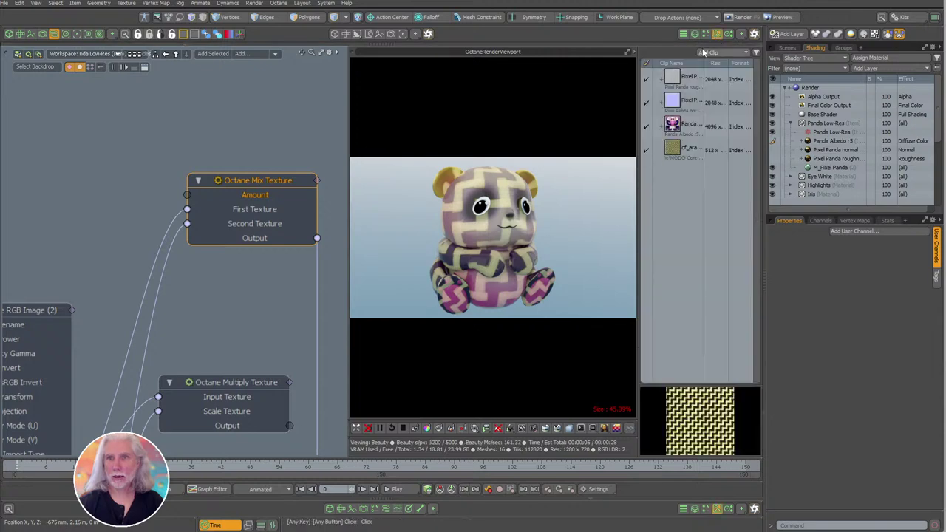
click(707, 35)
click(701, 51)
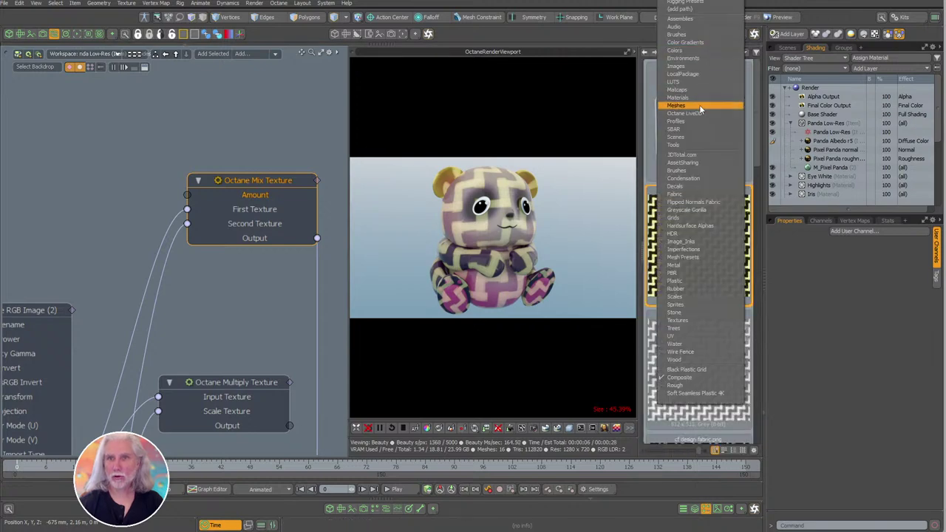
click(691, 186)
drag(755, 194, 751, 350)
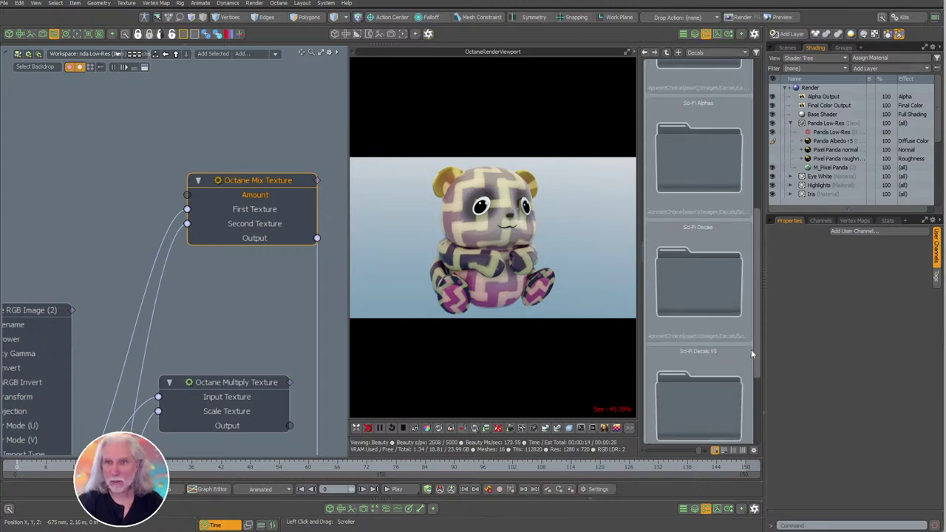
double_click(701, 160)
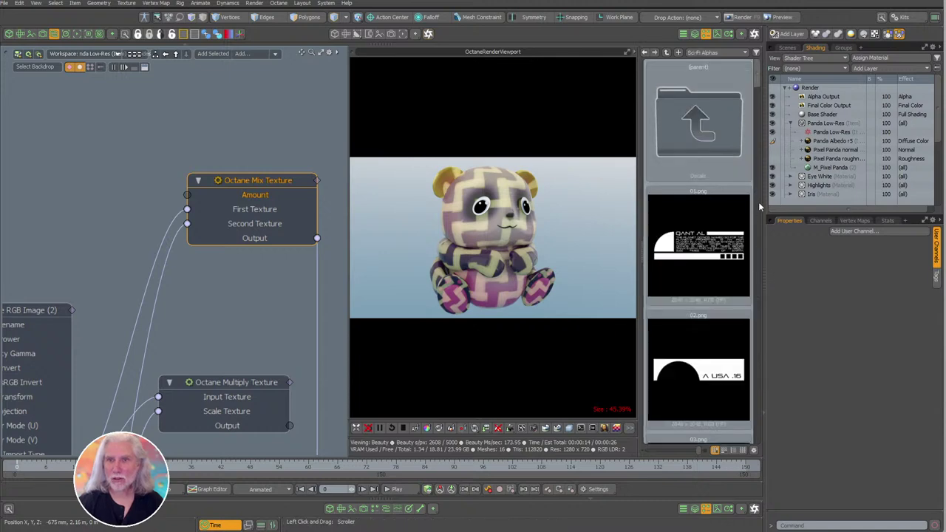
Load the 28.png image from the Sci-Fi Alphas folder and add its clip to the schematic above the Mix Texture.
click(755, 105)
drag(755, 105, 750, 325)
click(697, 249)
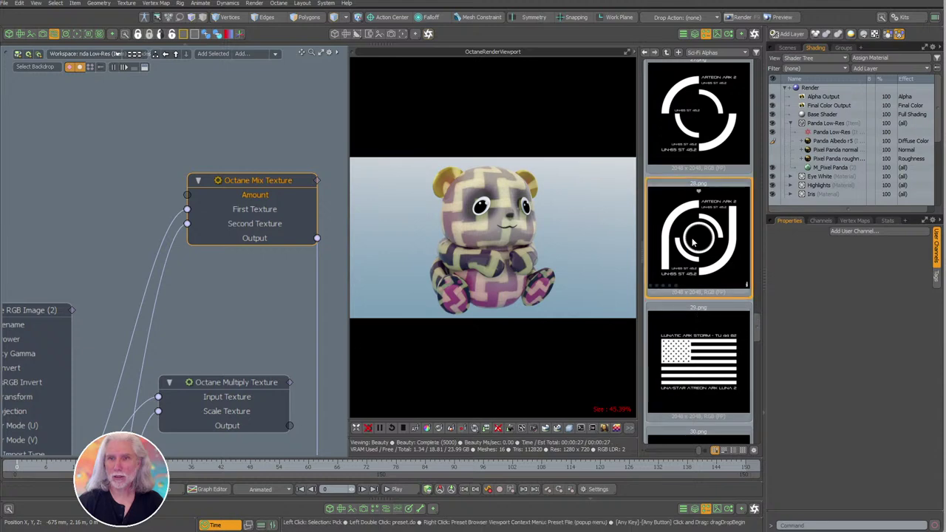
right_click(689, 241)
click(693, 248)
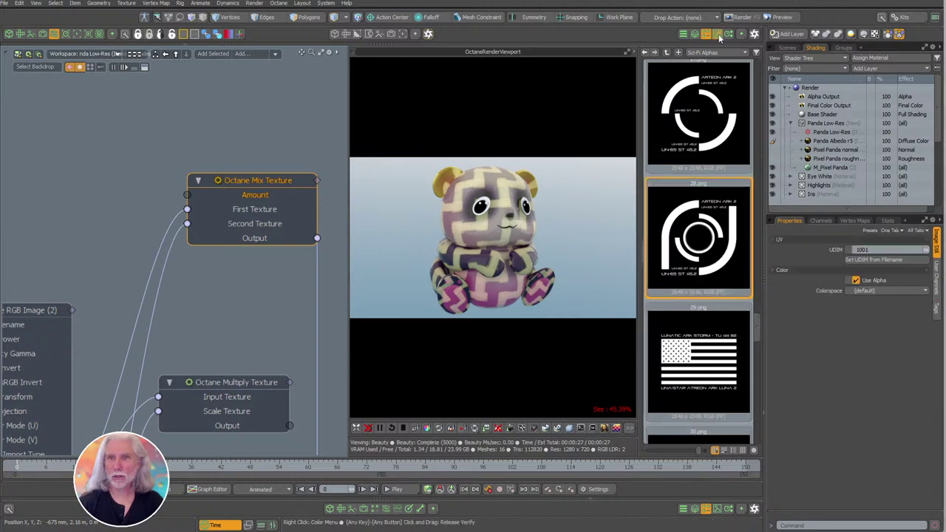
click(718, 34)
drag(676, 174, 201, 104)
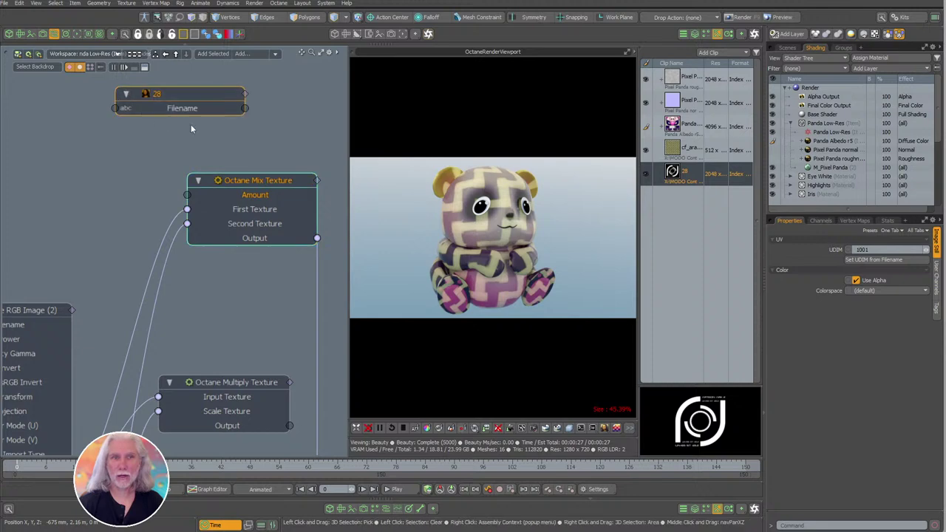
Create a Grayscale Image texture fed by the 28 clip and connect its output to the Mix Texture's Amount.
scroll(277, 226, down, 2)
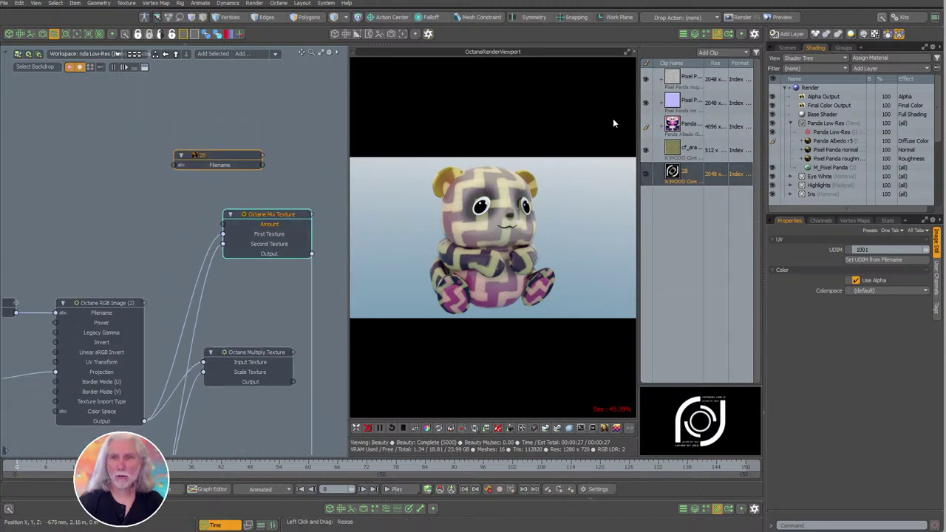
click(754, 34)
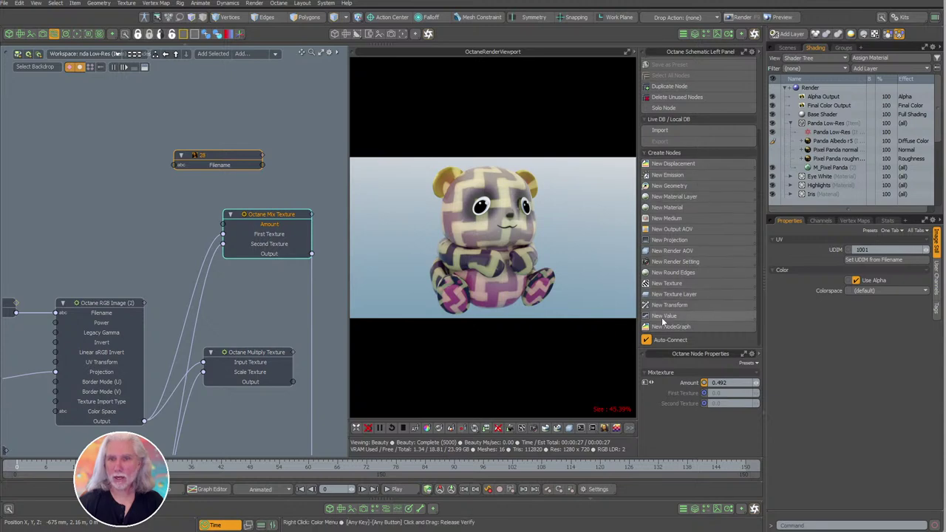
click(670, 294)
drag(592, 38, 618, 138)
click(585, 106)
alt+drag(208, 147, 7, 141)
alt+shift+drag(58, 148, 152, 167)
middle_drag(236, 136, 187, 125)
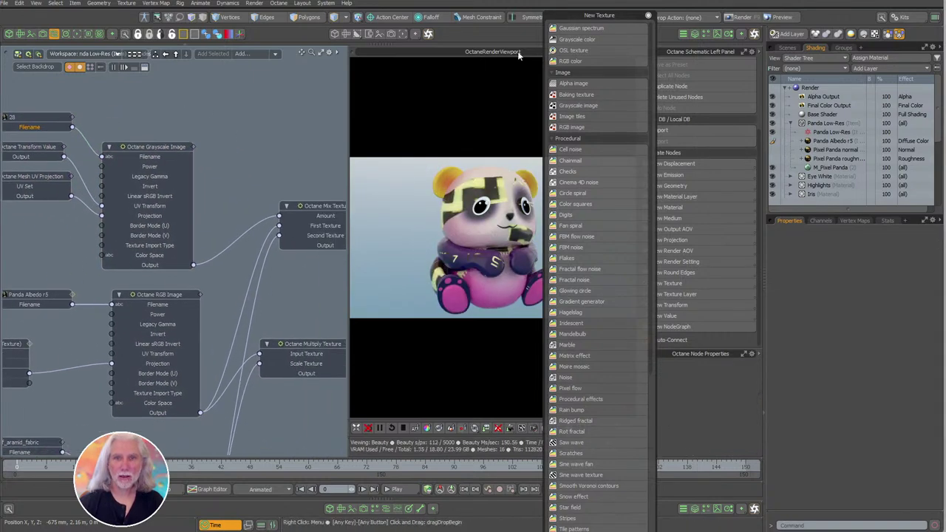
click(648, 15)
Solo the Grayscale Image node to preview the alpha pattern on the panda.
click(184, 145)
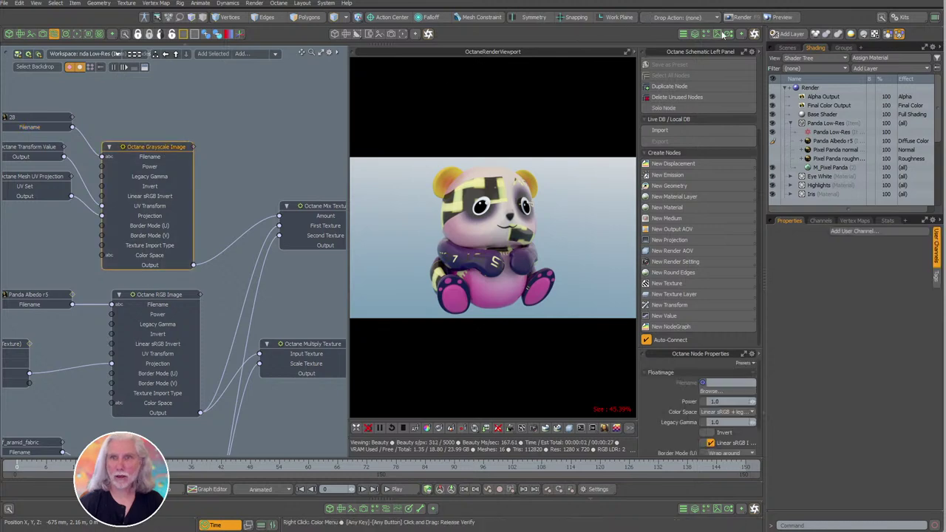
click(683, 108)
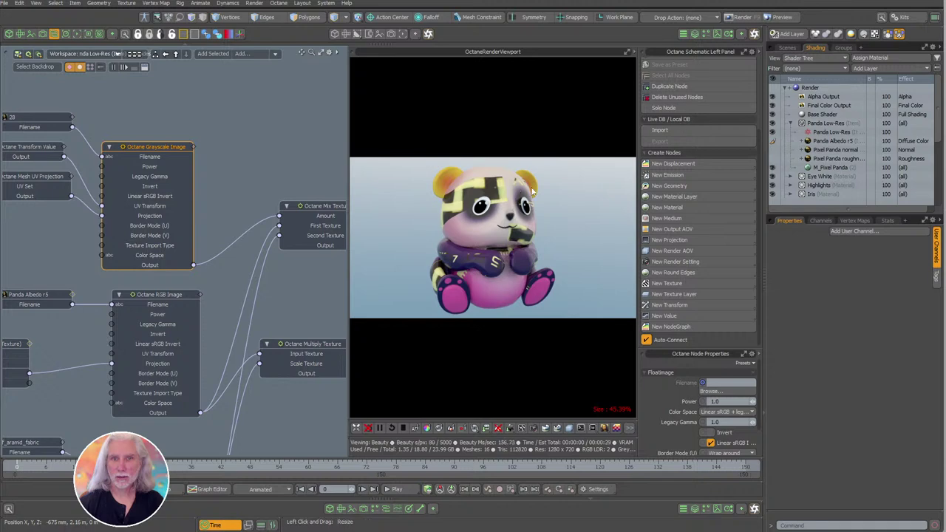
ctrl+alt+drag(222, 289, 207, 273)
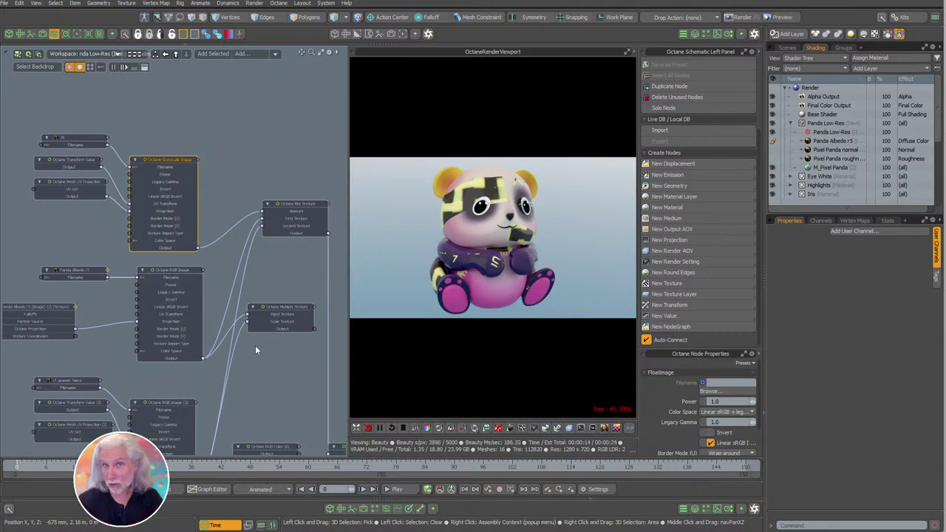
Disconnect the Grayscale Image from the Mix Texture's Amount input.
scroll(260, 213, up, 2)
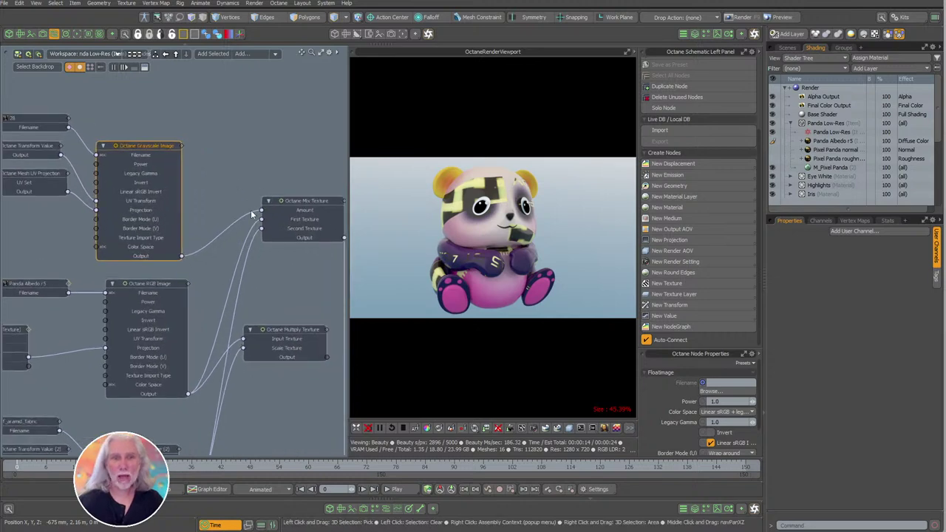
drag(260, 208, 229, 220)
alt+shift+drag(218, 161, 220, 168)
scroll(220, 168, down, 2)
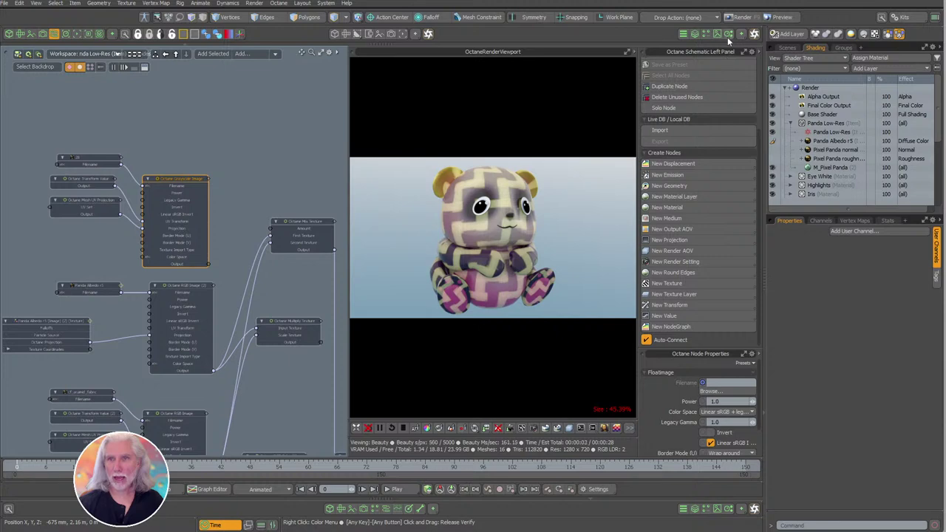
Load JRO D Basic 1.png from the Colored folder of Sci-Fi Decals and check its clip in the Image Viewer.
click(705, 34)
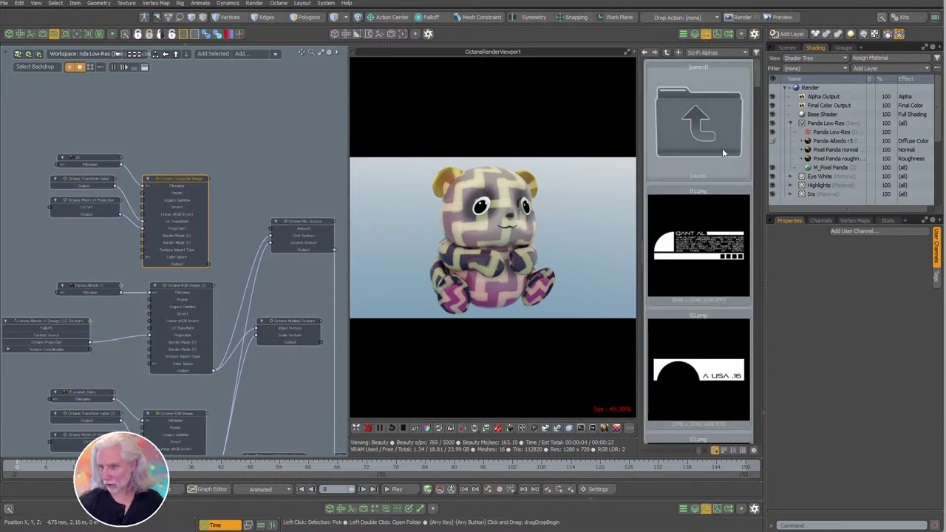
click(700, 53)
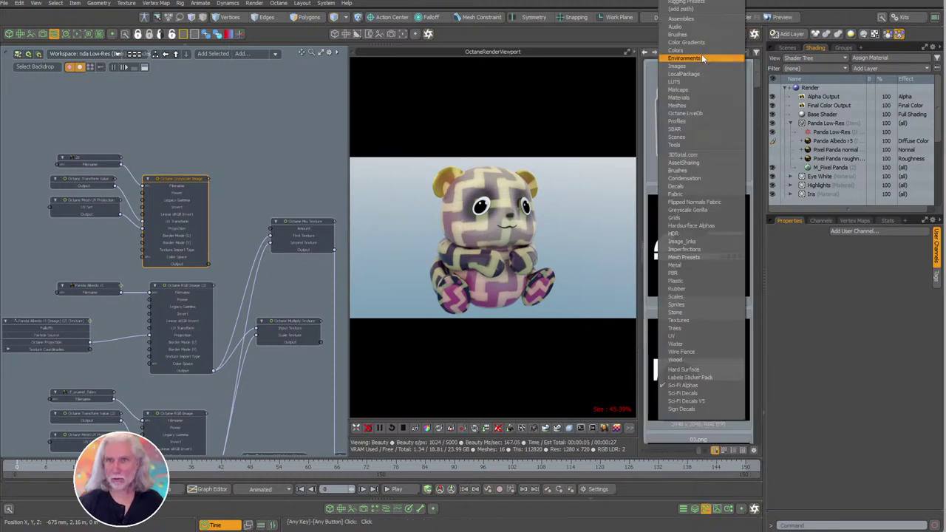
click(701, 391)
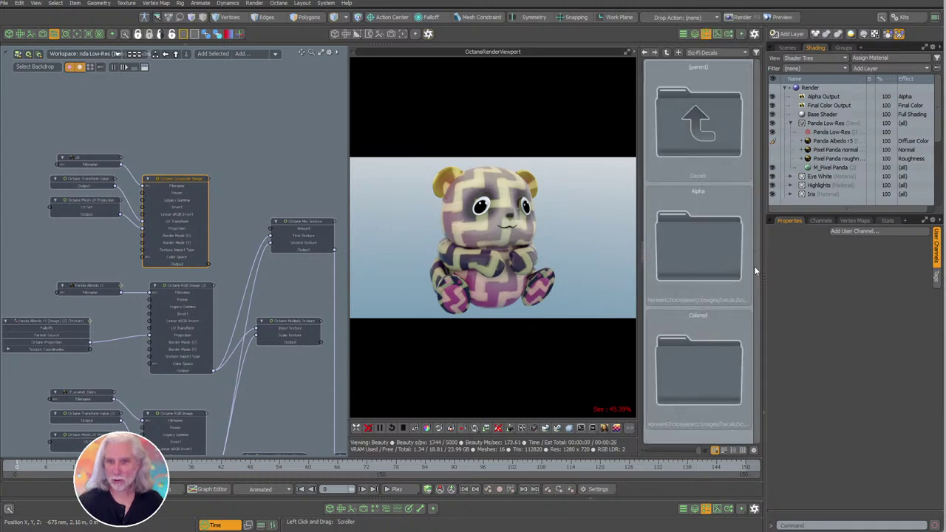
double_click(696, 345)
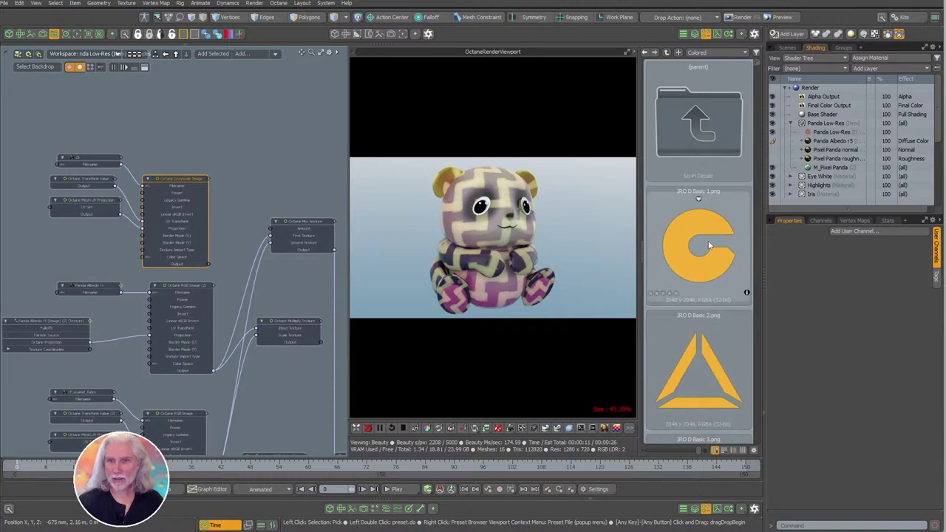
right_click(679, 241)
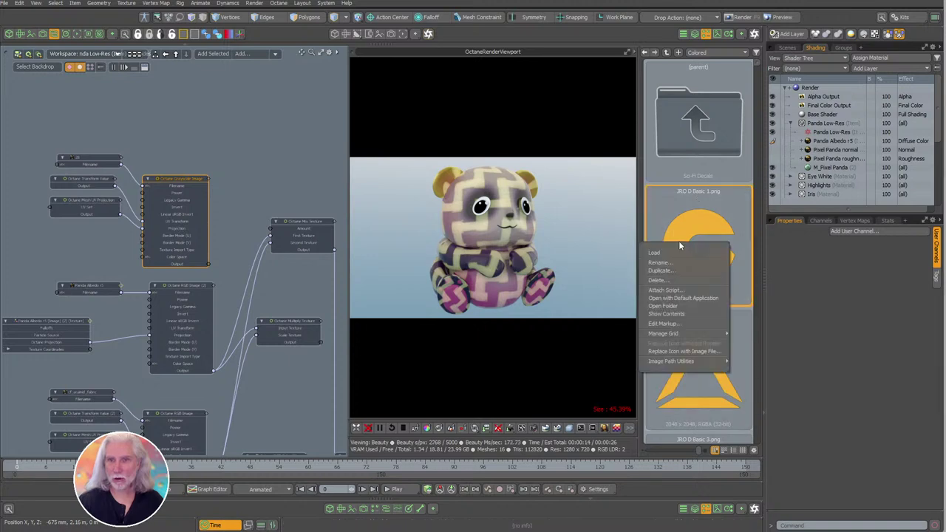
click(669, 253)
click(715, 35)
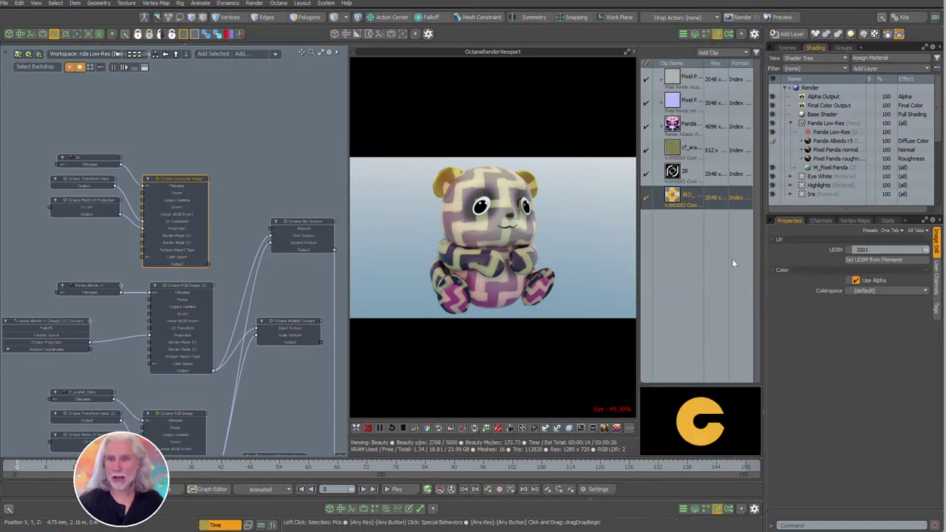
double_click(673, 196)
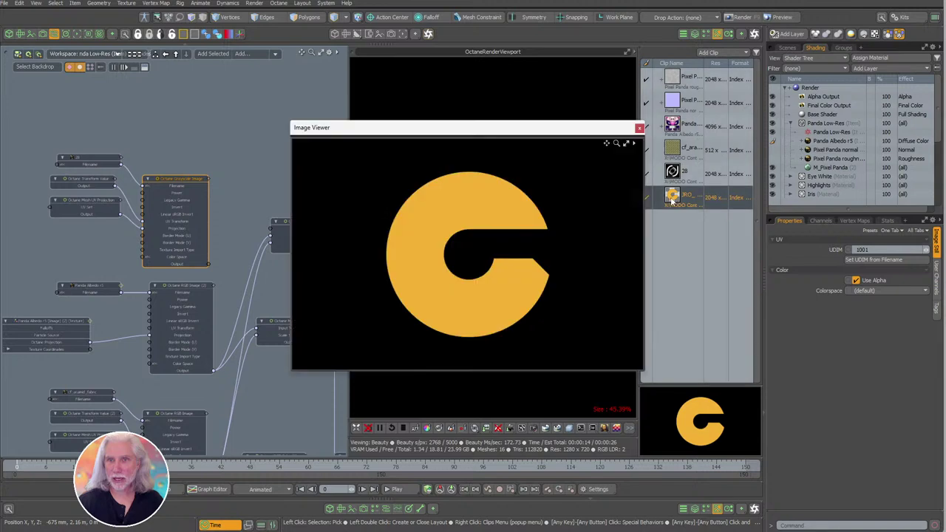
click(639, 128)
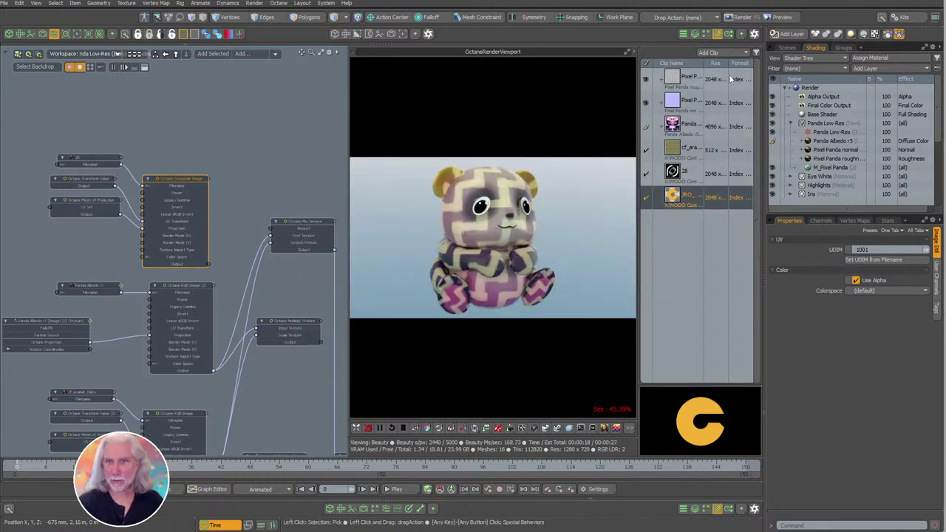
Move the Grayscale Image node and its three input nodes up, clear of the Mix Texture.
mouse_move(636, 201)
mouse_down()
mouse_move(615, 201)
mouse_move(630, 201)
mouse_up()
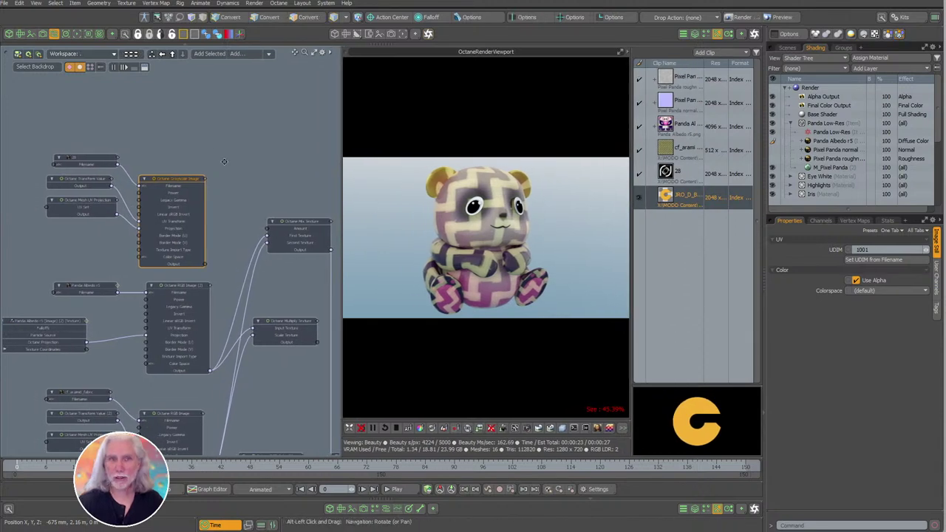
middle_drag(209, 145, 211, 150)
drag(199, 128, 59, 244)
scroll(283, 251, up, 5)
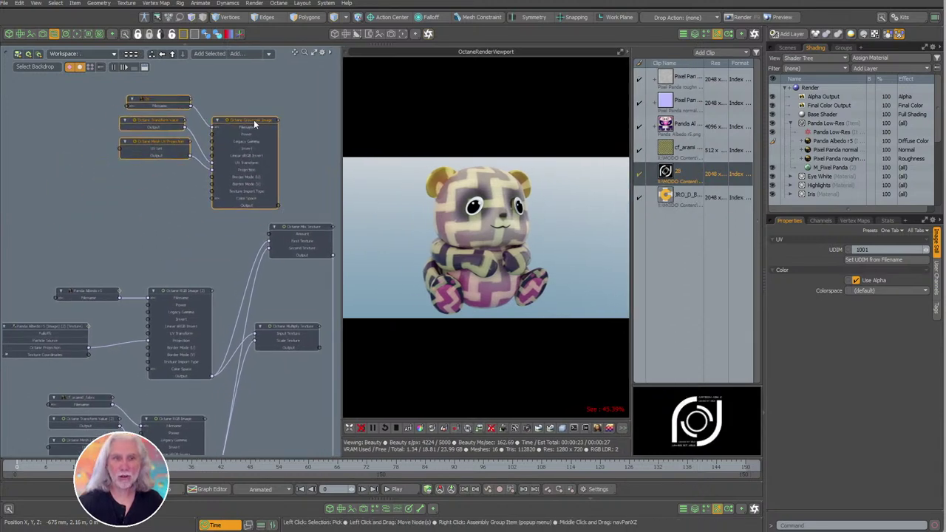
Add the JRO_D_Basic_1 clip to the schematic and create an Alpha Image texture feeding the Mix Texture's Amount.
click(283, 255)
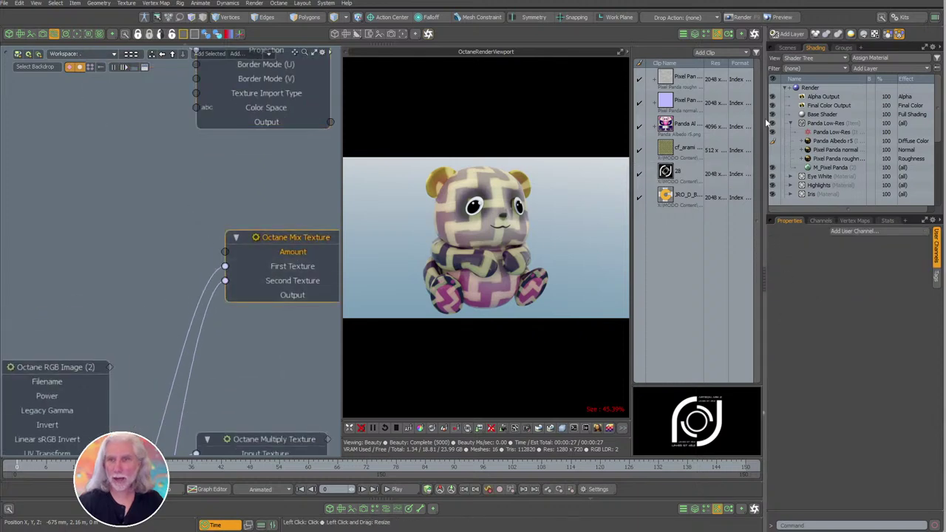
drag(662, 198, 88, 181)
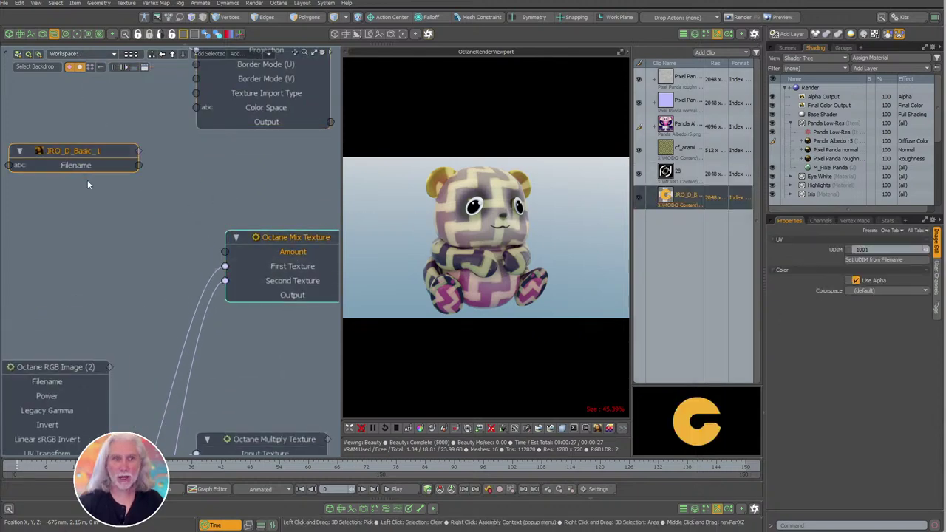
click(755, 35)
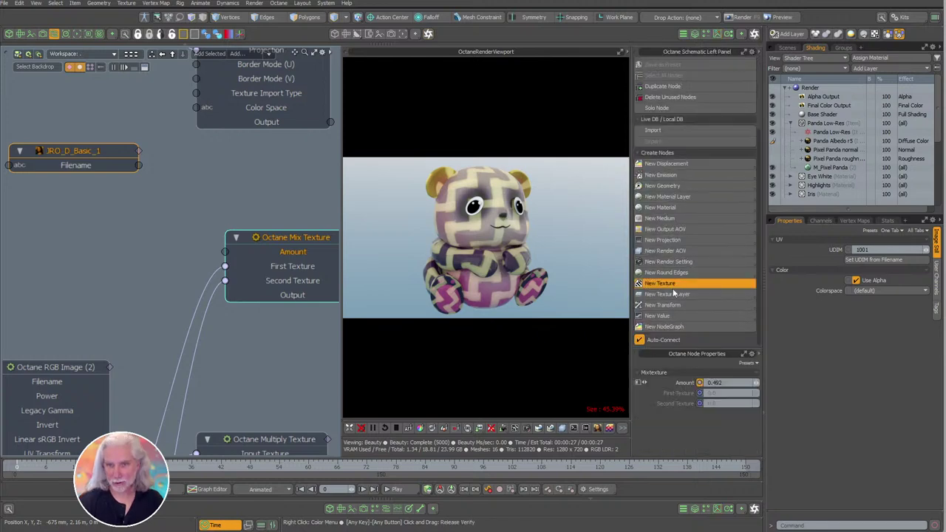
click(660, 283)
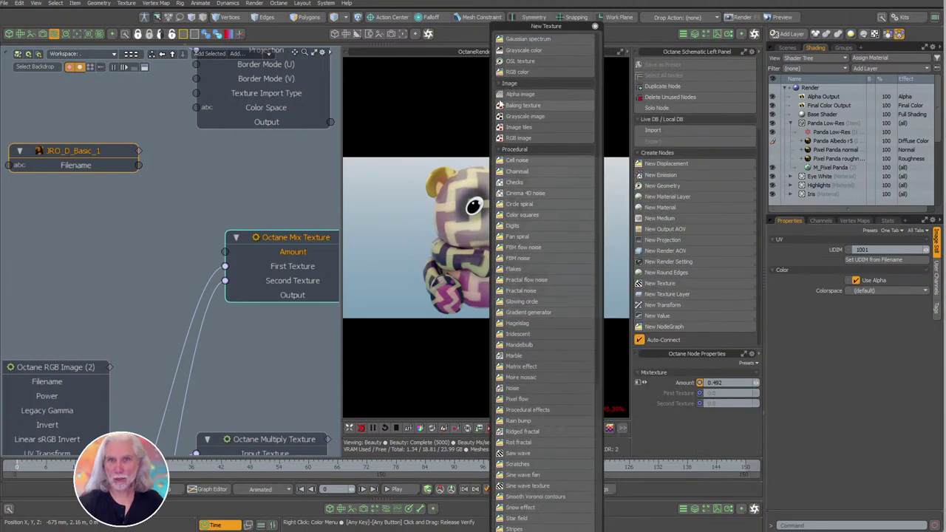
click(526, 94)
alt+drag(137, 215, 122, 156)
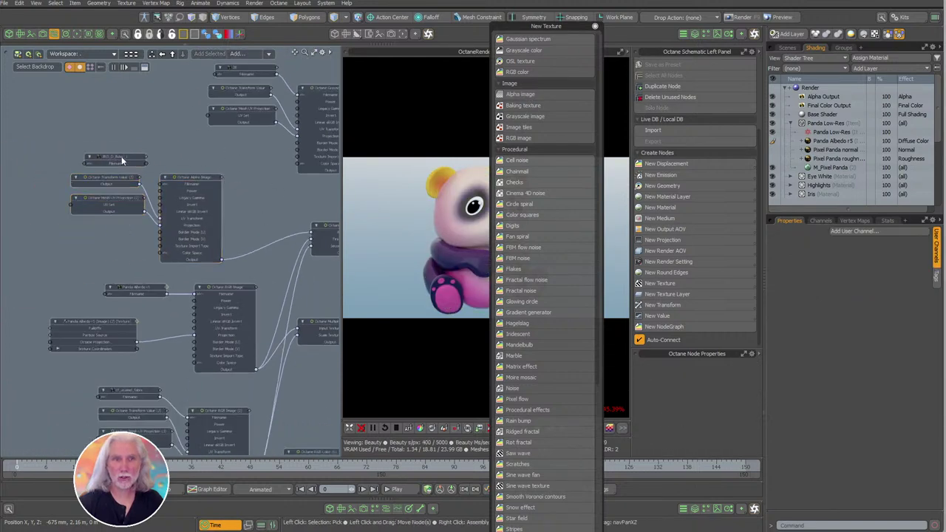
click(595, 25)
Connect the JRO_D_Basic_1 clip's Filename output to the Alpha Image's Filename input.
scroll(136, 130, up, 5)
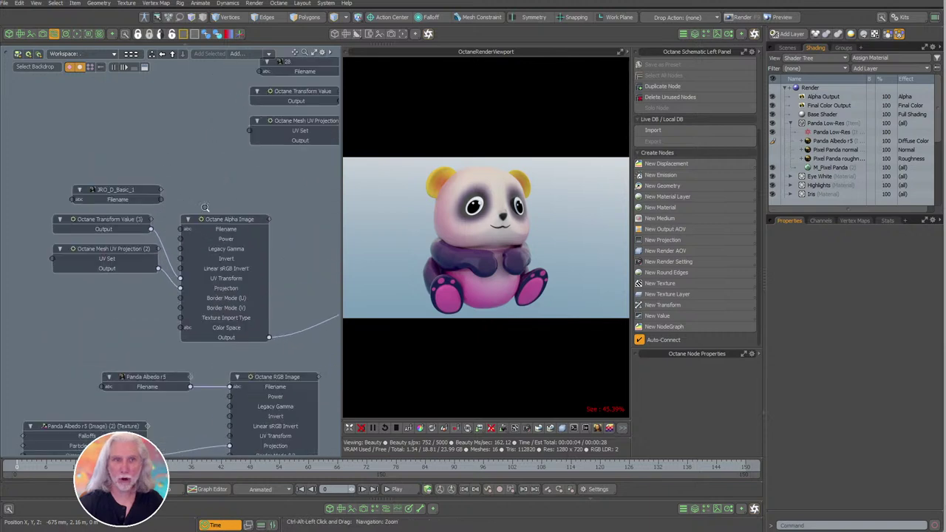
click(133, 194)
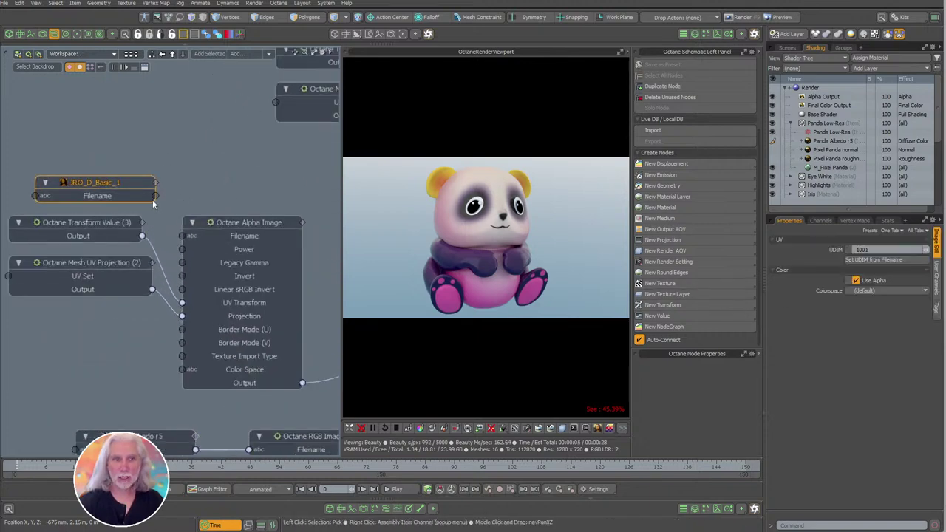
drag(155, 196, 185, 236)
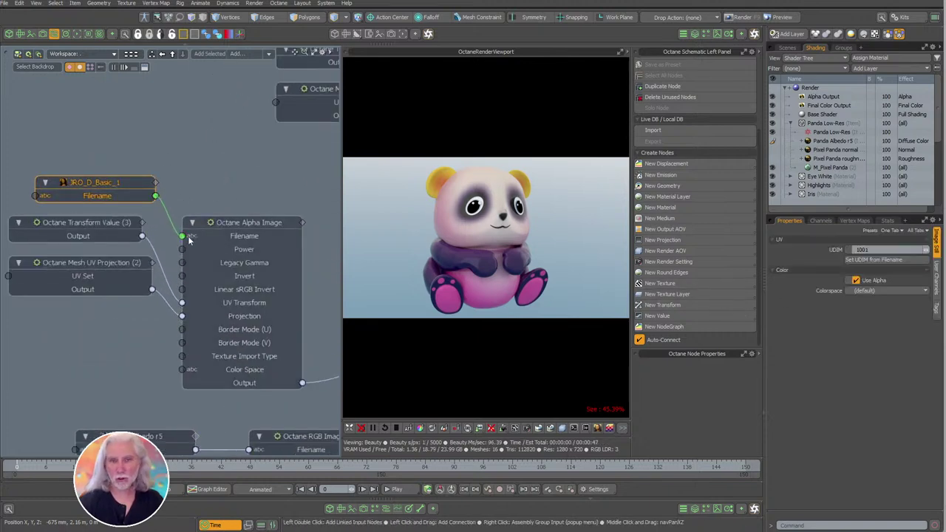
middle_drag(241, 198, 232, 189)
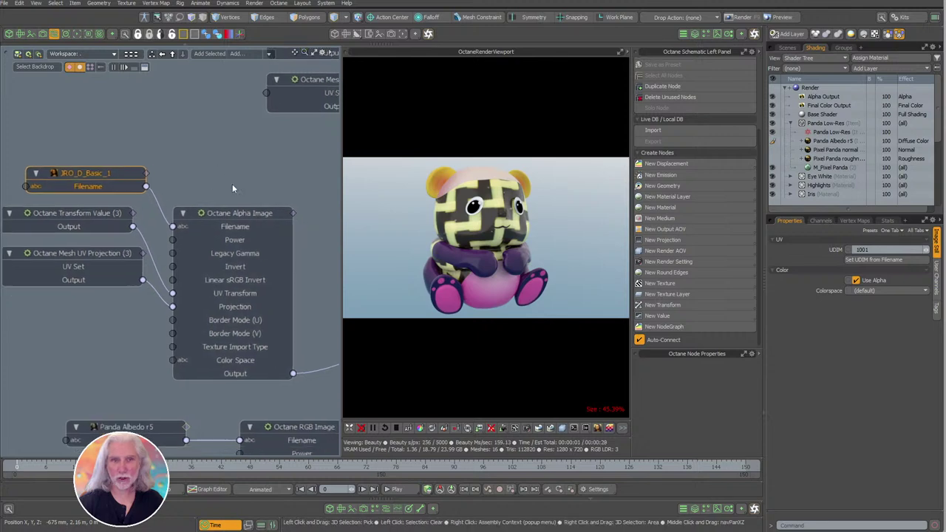
Solo the Alpha Image node to preview its mask, turn solo off, and show the source decal in the preset browser.
click(292, 235)
click(660, 108)
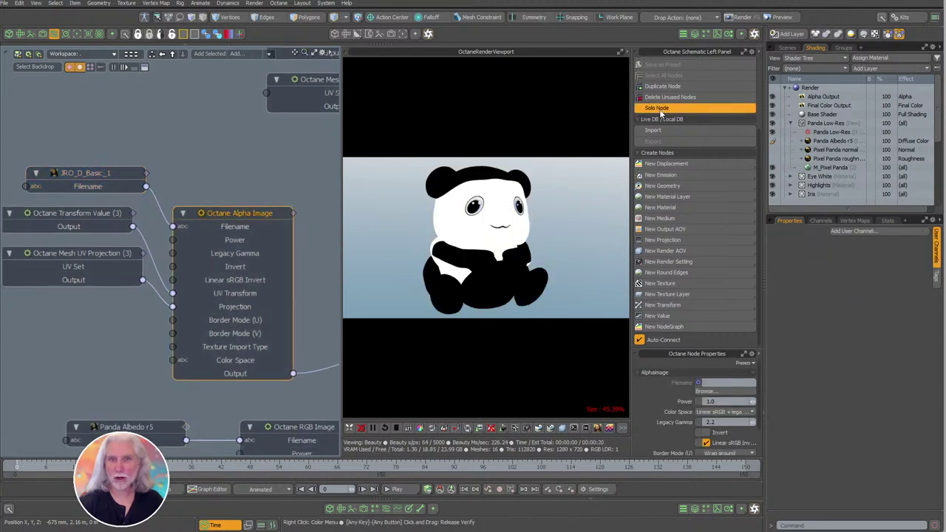
click(660, 111)
click(706, 34)
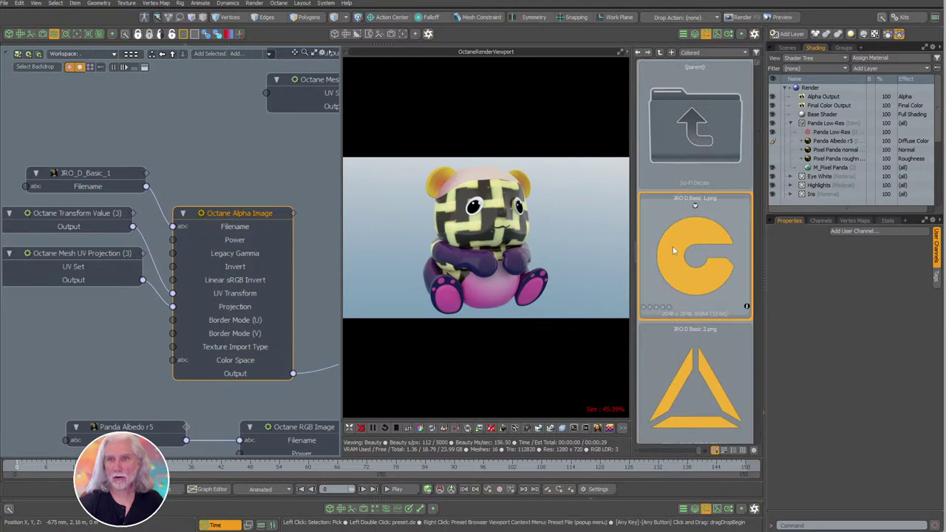
Delete the connection between the Mix Texture's output and the Glossy Material's Diffuse input.
alt+shift+drag(268, 186, 194, 192)
alt+shift+drag(296, 259, 241, 174)
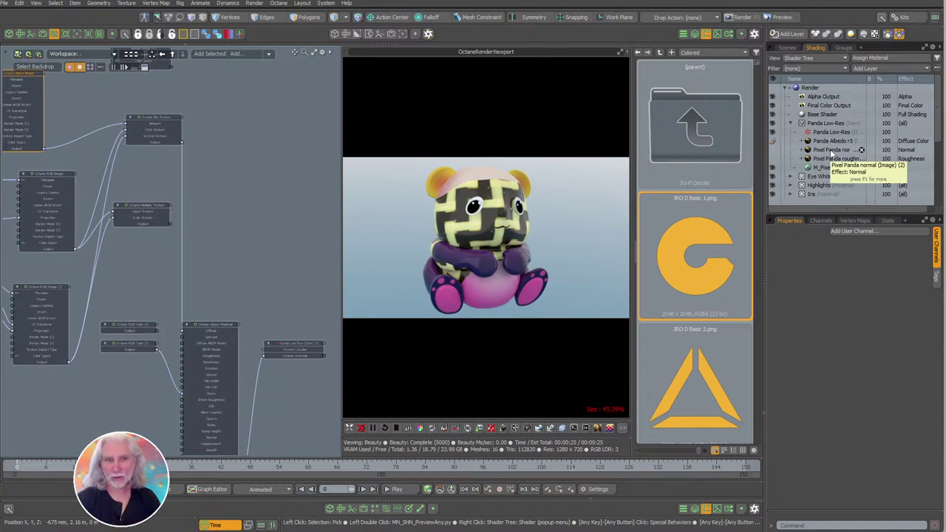
ctrl+alt+drag(193, 199, 154, 199)
alt+drag(154, 200, 211, 276)
mouse_move(211, 276)
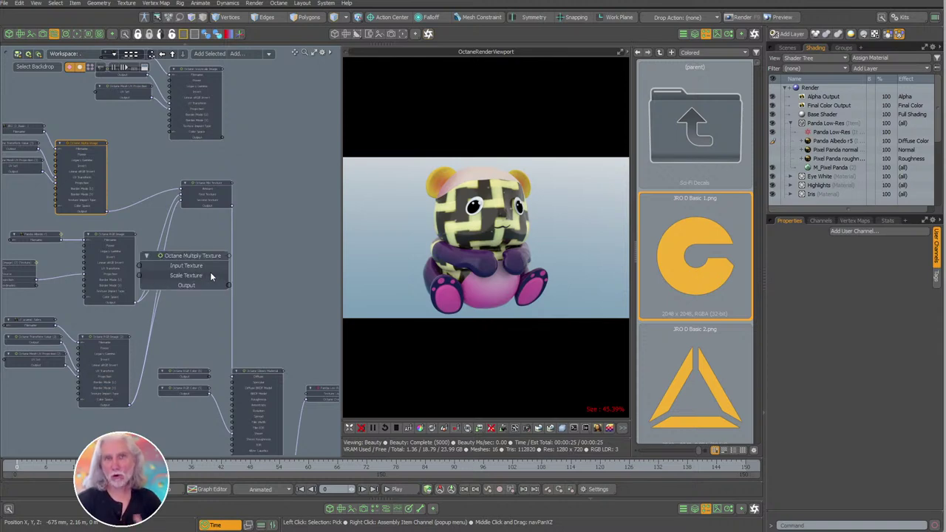
scroll(272, 307, down, 3)
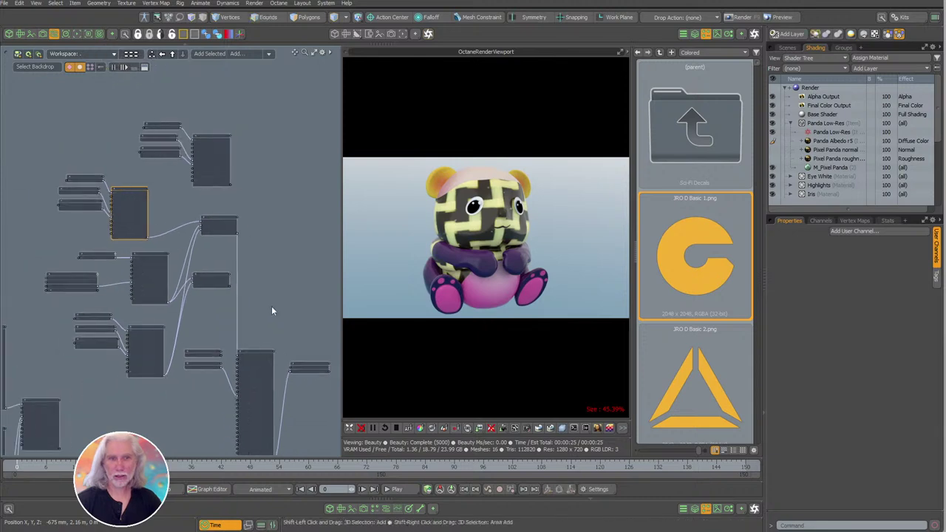
click(236, 321)
key(Delete)
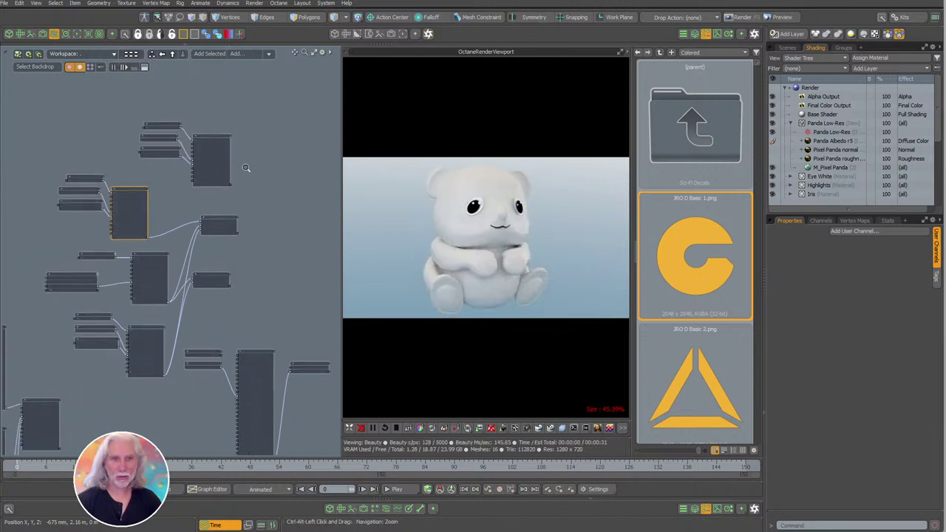
Move all the image, Mix and Multiply texture nodes together, well away from the Glossy Material.
ctrl+alt+drag(246, 168, 119, 133)
drag(106, 119, 142, 231)
alt+drag(78, 168, 92, 159)
drag(16, 107, 178, 390)
shift+drag(248, 99, 180, 255)
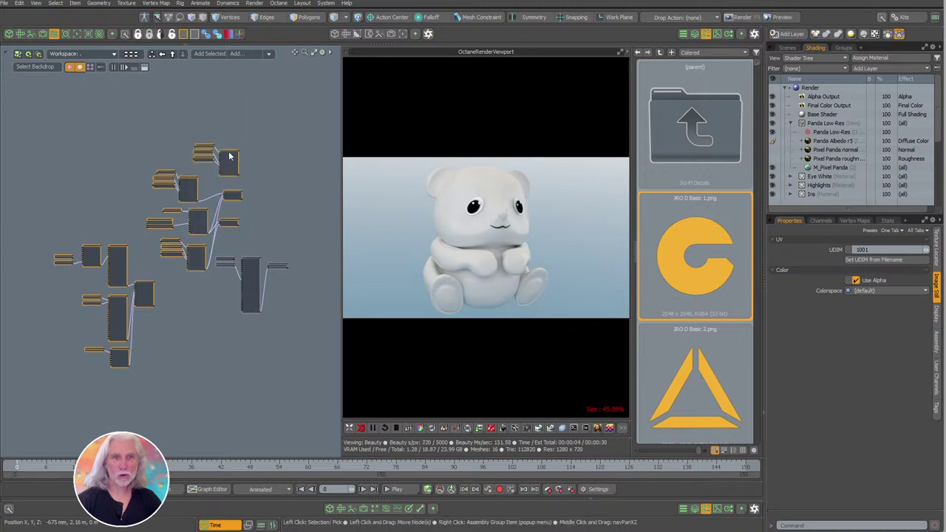
drag(229, 156, 82, 127)
Select the Glossy Material's Diffuse input and show the Octane node creation tools and node properties.
ctrl+alt+drag(260, 271, 333, 273)
alt+drag(86, 207, 134, 322)
click(164, 231)
shift+click(146, 268)
click(204, 284)
click(283, 237)
alt+drag(227, 222, 195, 201)
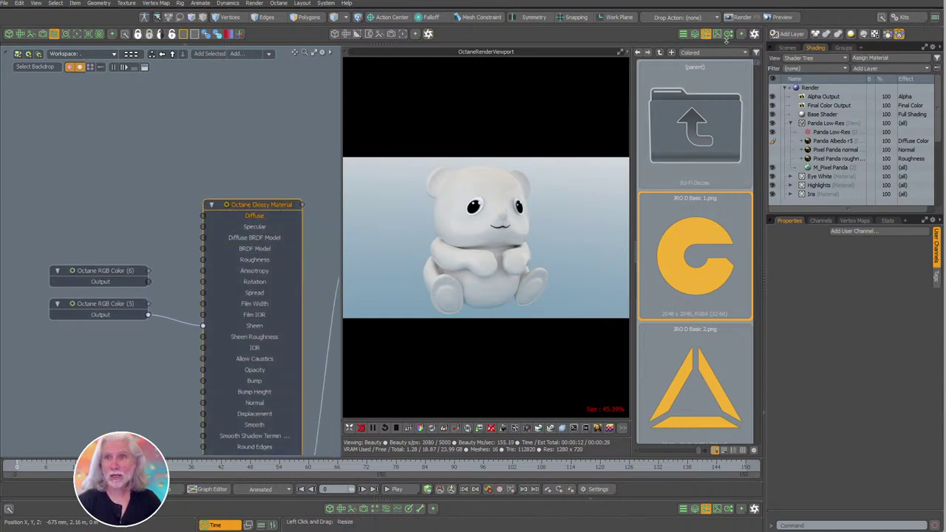
click(754, 36)
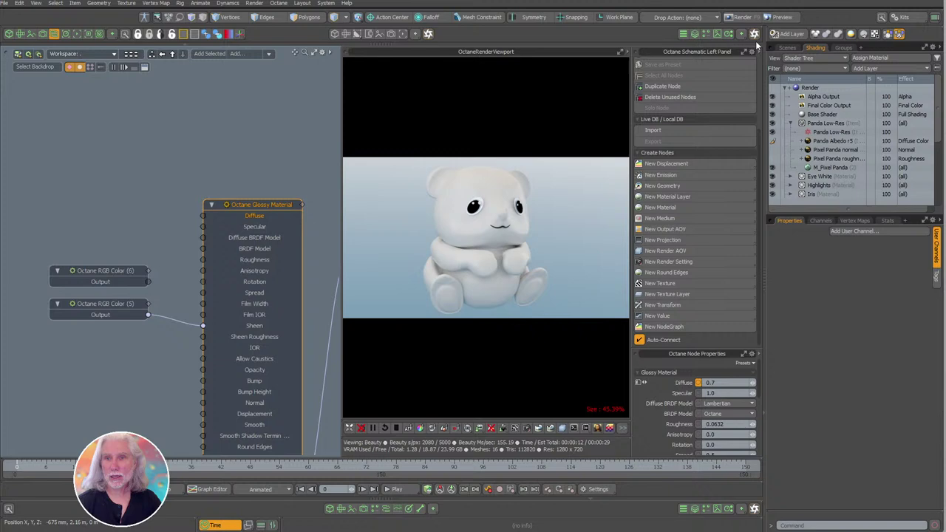
Add a Composite Texture node feeding the Glossy Material's Diffuse input and place it beside the material.
click(673, 283)
drag(617, 263, 651, 527)
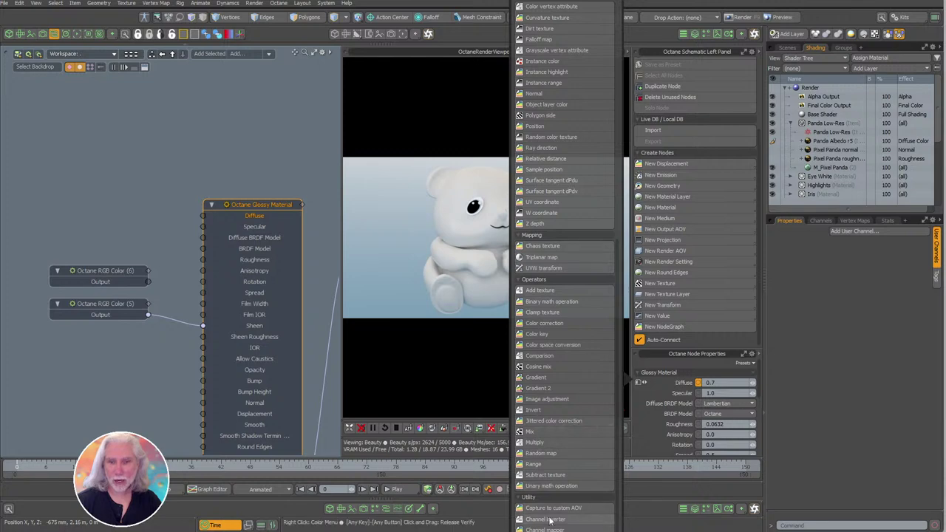
click(524, 3)
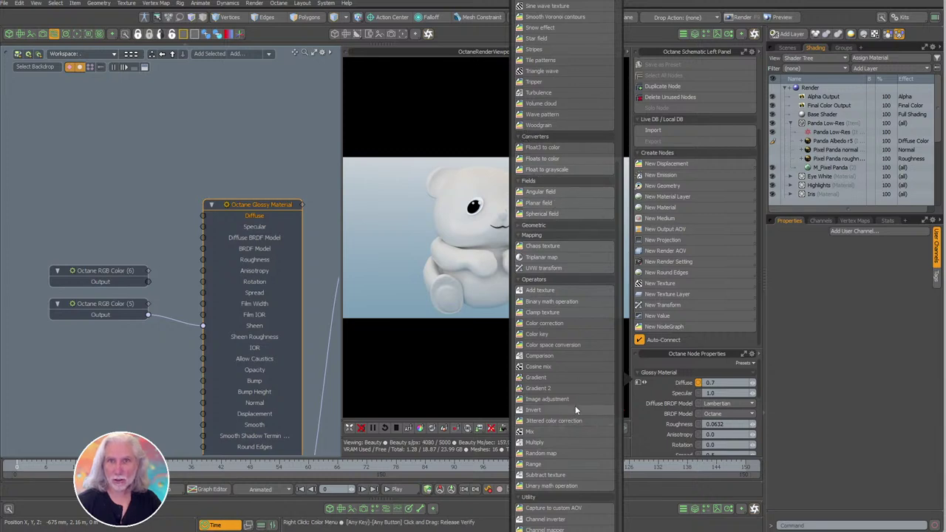
click(530, 225)
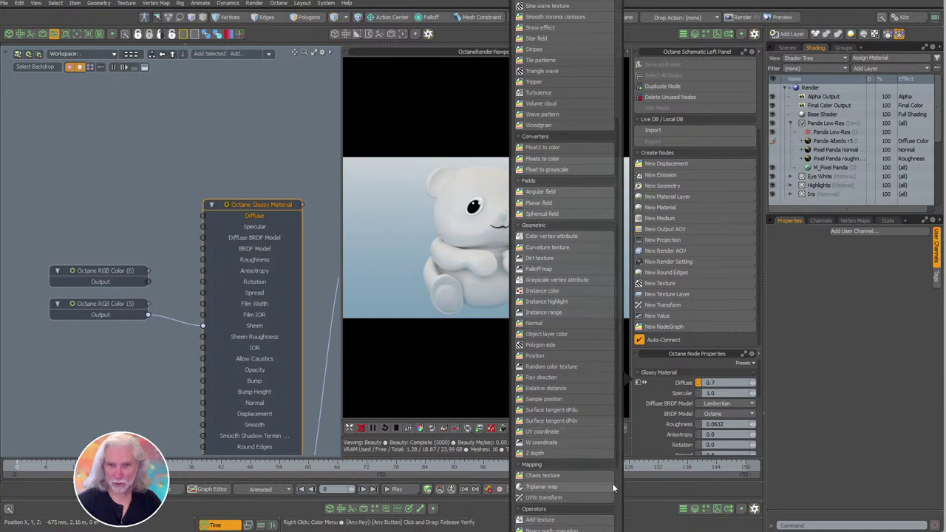
scroll(613, 483, down, 5)
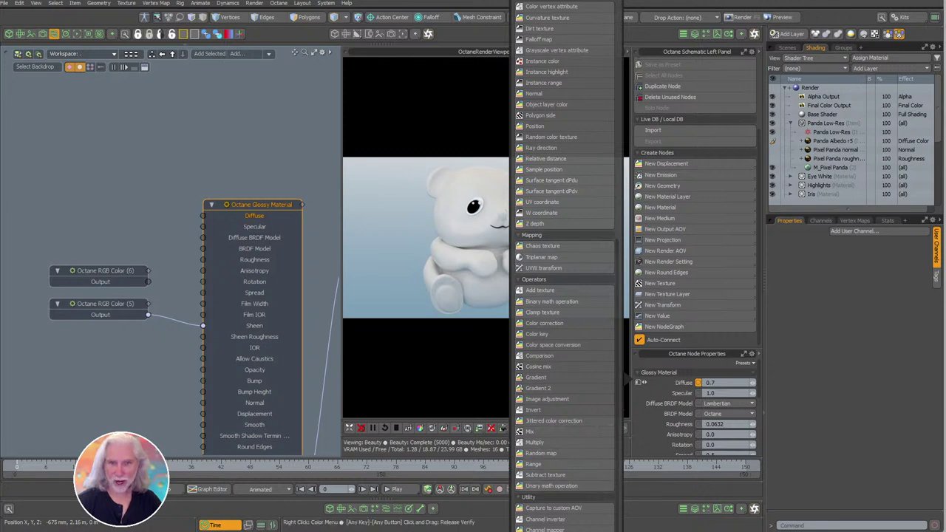
click(591, 530)
click(174, 182)
drag(133, 203, 135, 182)
alt+shift+drag(138, 173, 212, 205)
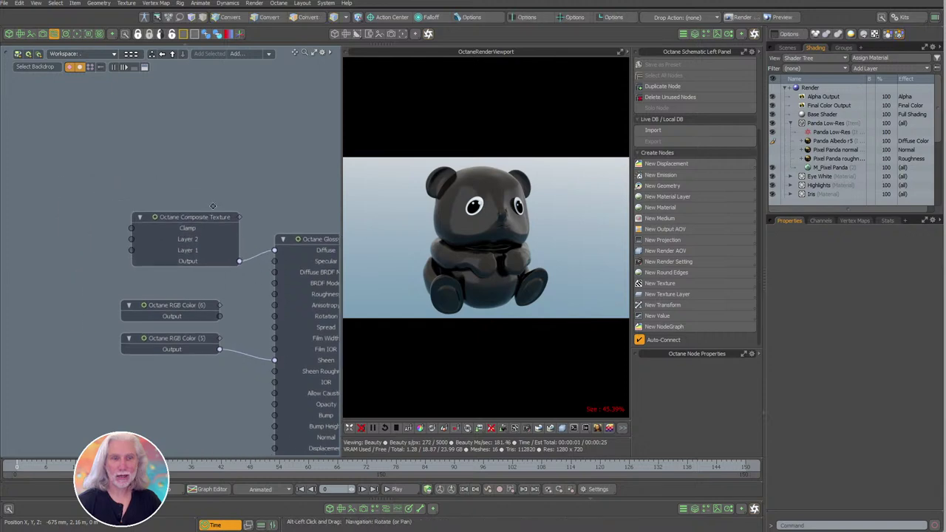
Disconnect the panda albedo RGB Image's output from the Mix Texture and the Multiply Texture.
scroll(212, 205, down, 4)
alt+shift+drag(156, 213, 195, 272)
scroll(164, 247, down, 4)
alt+shift+drag(114, 234, 167, 249)
scroll(165, 245, up, 4)
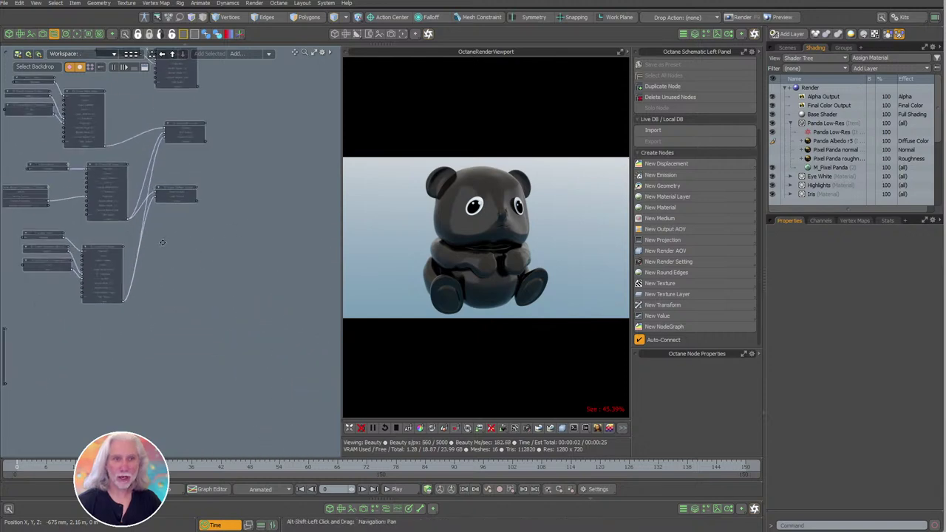
ctrl+alt+drag(80, 232, 127, 232)
alt+shift+drag(59, 209, 150, 257)
alt+shift+drag(174, 255, 88, 277)
drag(188, 190, 165, 188)
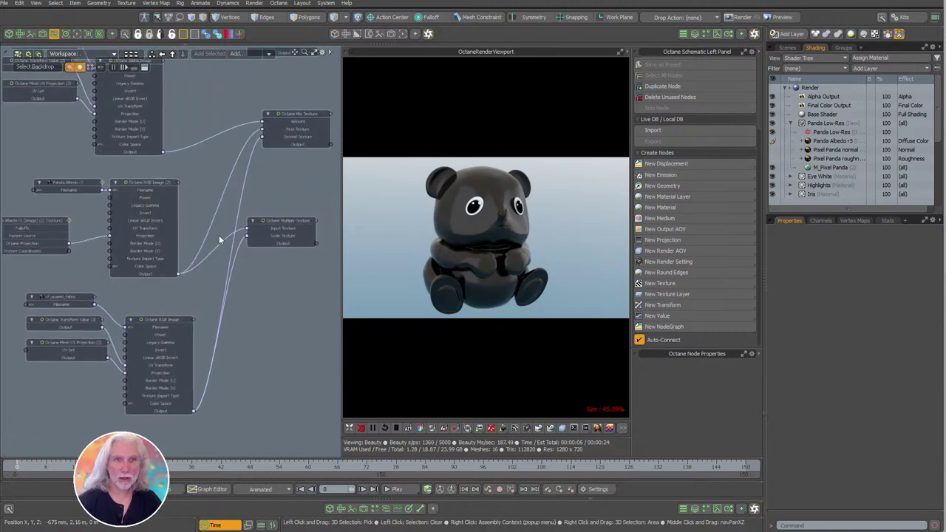
scroll(207, 243, down, 3)
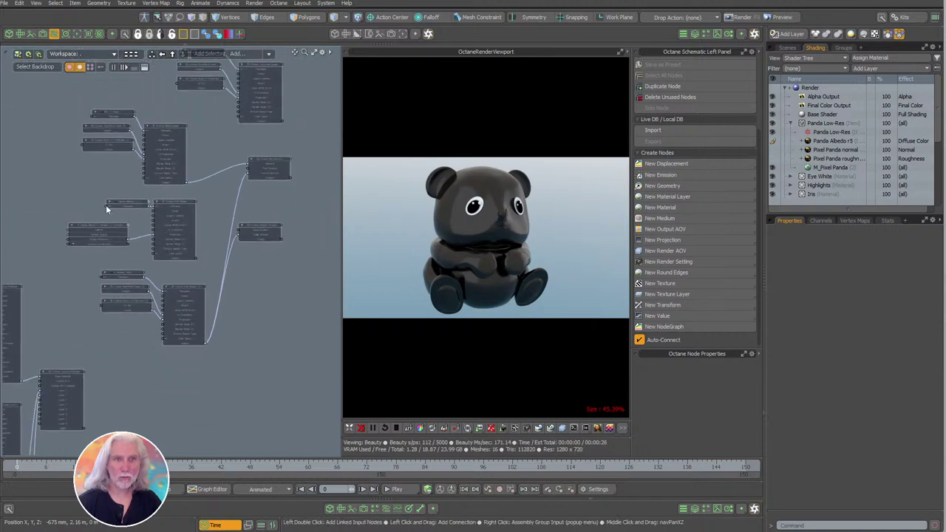
Move the Panda Albedo r5 clip, its texture locator and its RGB Image node together next to the Composite Texture.
drag(80, 200, 175, 244)
drag(178, 206, 301, 366)
alt+shift+drag(310, 371, 298, 281)
scroll(184, 256, up, 2)
middle_drag(297, 281, 148, 221)
scroll(213, 256, down, 3)
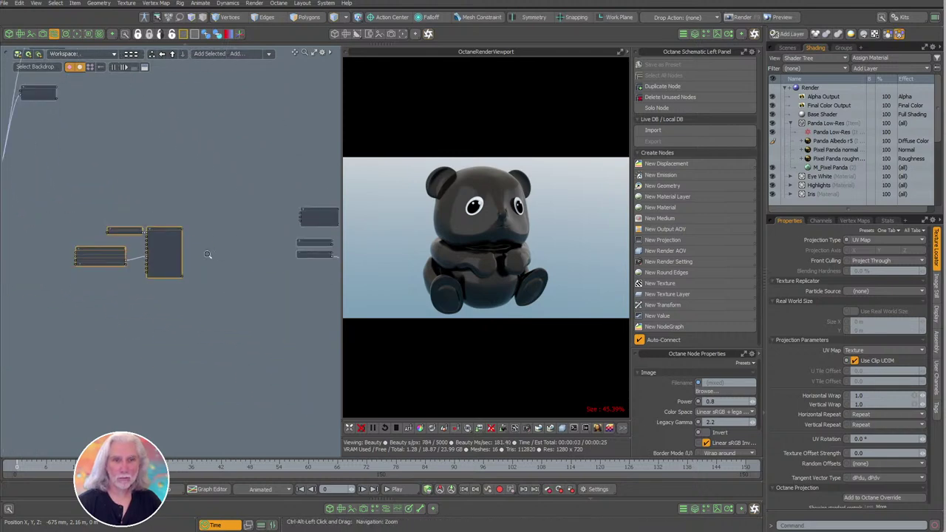
middle_drag(212, 256, 146, 291)
drag(119, 281, 207, 232)
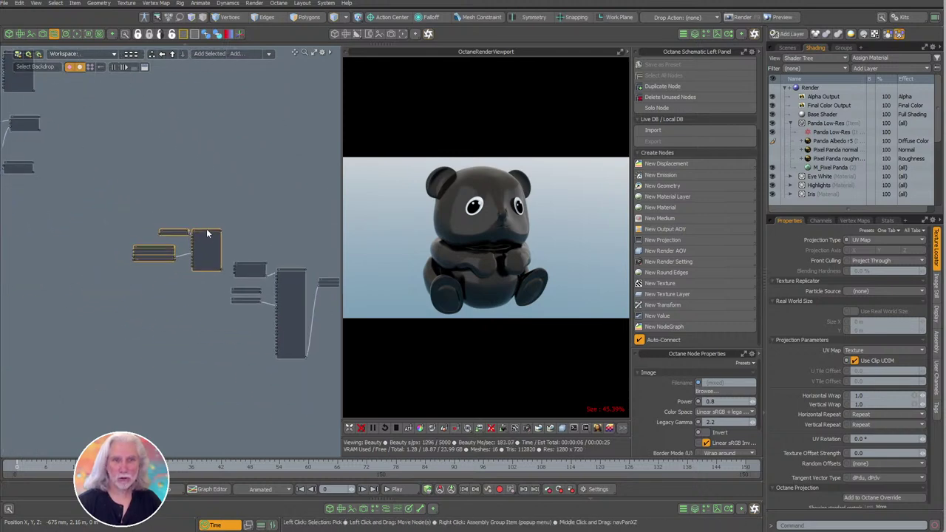
Try to connect the RGB Image's output directly to the Composite Texture's Layer 1 input.
scroll(240, 266, up, 4)
alt+shift+drag(249, 274, 189, 264)
mouse_move(263, 258)
ctrl+alt+mouse_down()
mouse_move(82, 308)
mouse_move(253, 270)
mouse_move(349, 265)
mouse_move(120, 255)
mouse_move(323, 243)
mouse_move(279, 257)
ctrl+alt+mouse_up()
drag(111, 269, 181, 281)
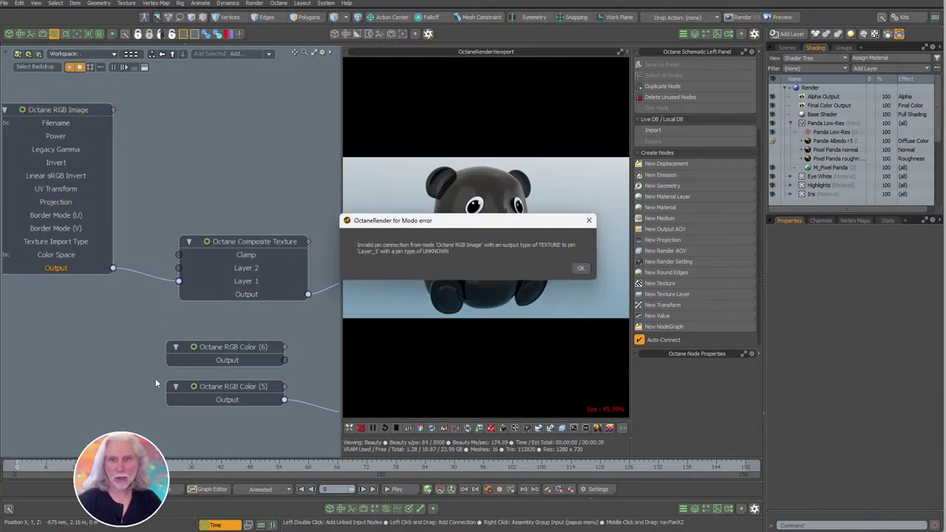
click(582, 268)
Move the three panda albedo nodes farther up to free space beside the Composite Texture.
scroll(224, 221, down, 3)
drag(210, 157, 96, 255)
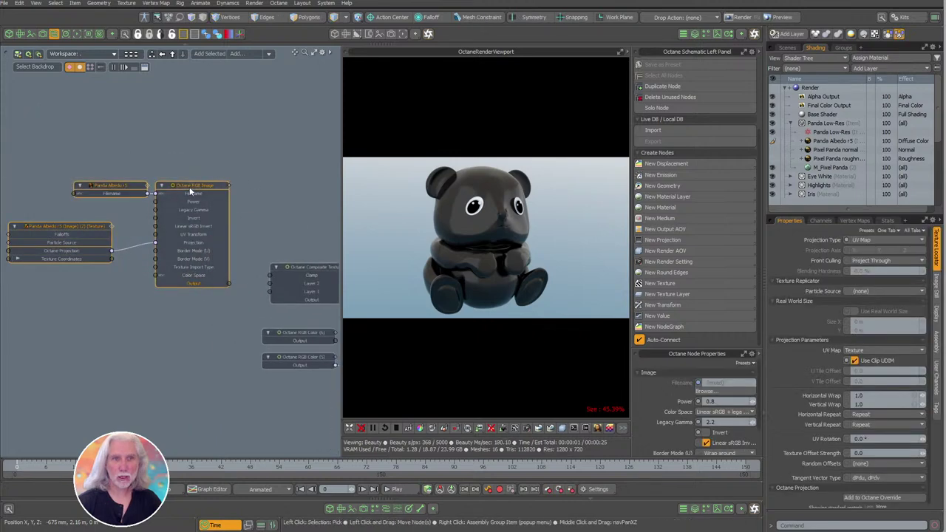
drag(204, 190, 197, 116)
Add a Texture node from the texture layer types and place it between the albedo image and the Composite Texture.
alt+shift+drag(311, 273, 214, 247)
ctrl+alt+drag(214, 246, 246, 226)
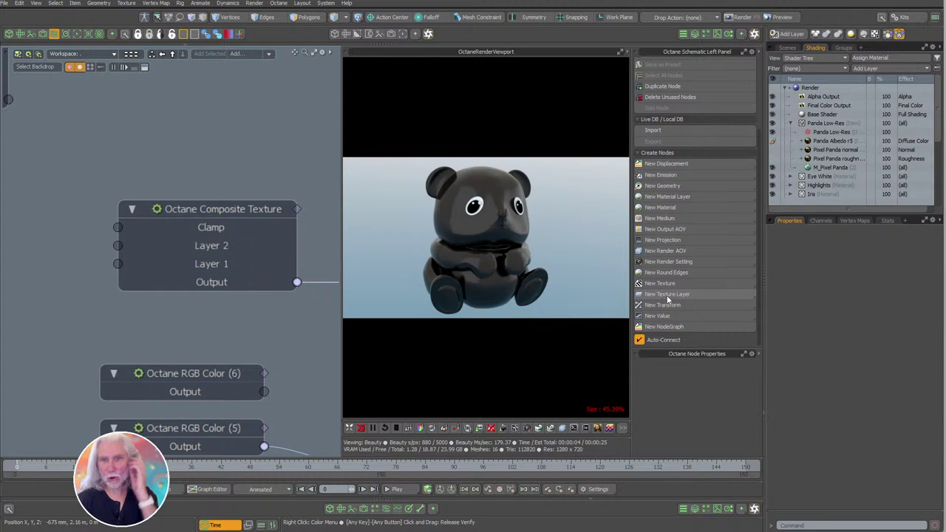
click(686, 295)
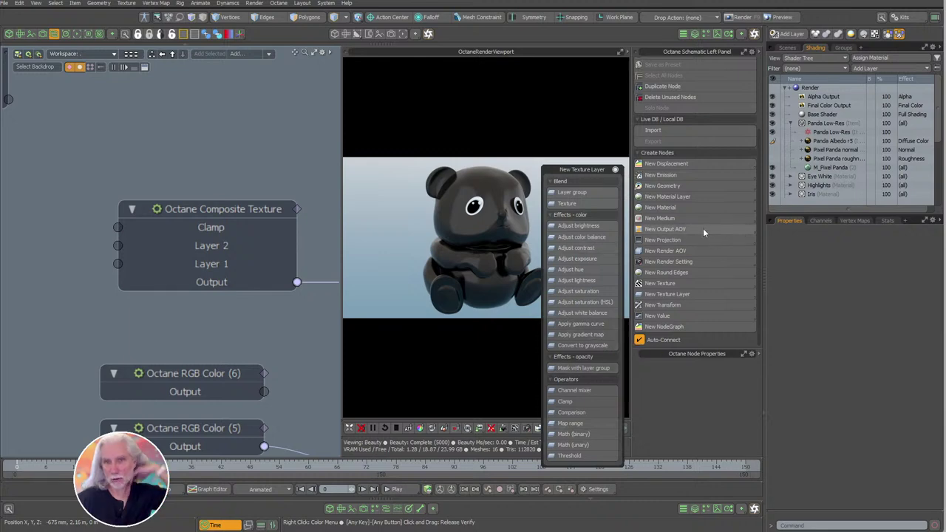
click(564, 205)
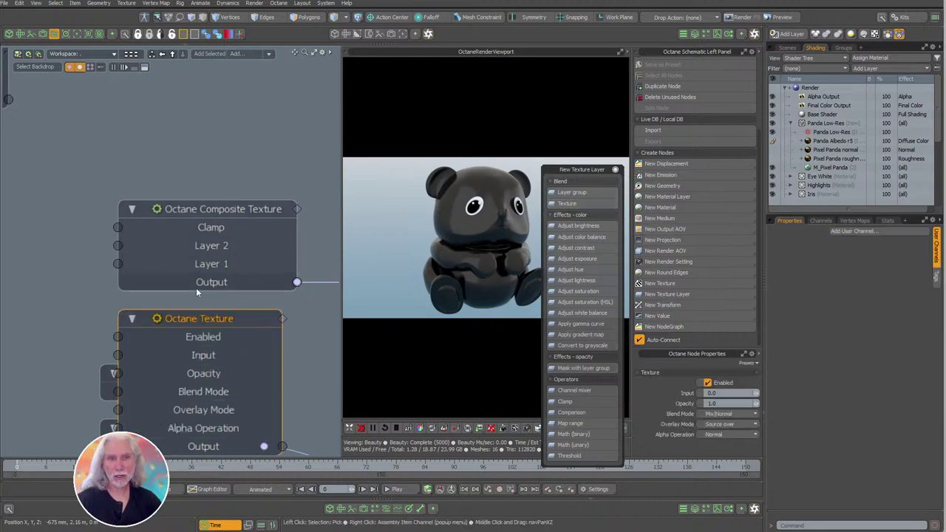
drag(209, 327, 46, 200)
middle_drag(73, 196, 167, 185)
drag(167, 185, 93, 165)
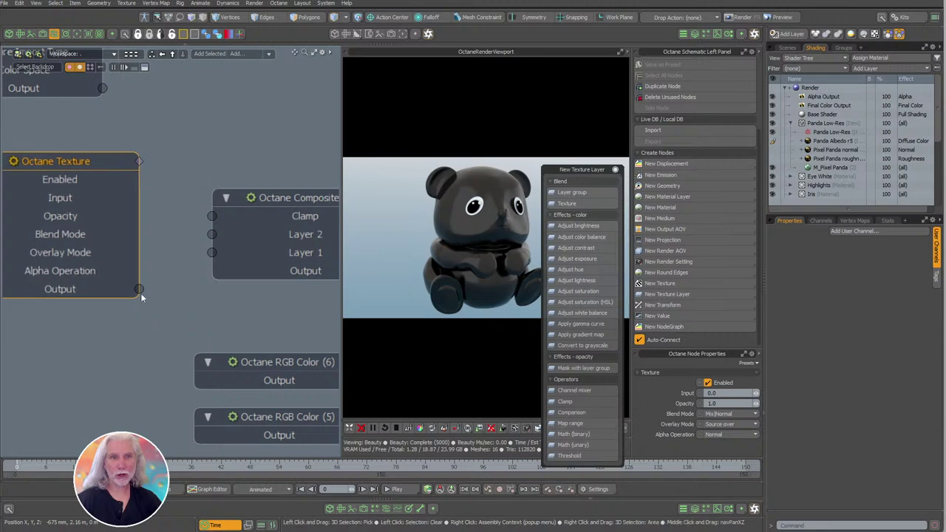
Connect the Texture layer's output to the Composite Texture's Layer 1 and the albedo RGB Image's output to the Texture layer's Input.
drag(139, 289, 212, 252)
scroll(77, 181, down, 3)
alt+shift+drag(78, 181, 229, 303)
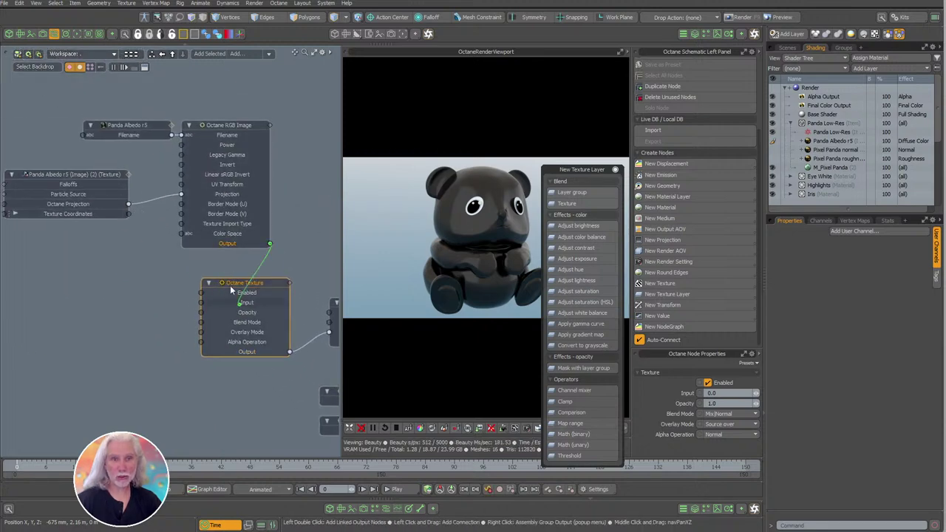
Move the three panda albedo image nodes to the far side of the Texture layer node.
scroll(297, 157, down, 3)
drag(82, 128, 221, 194)
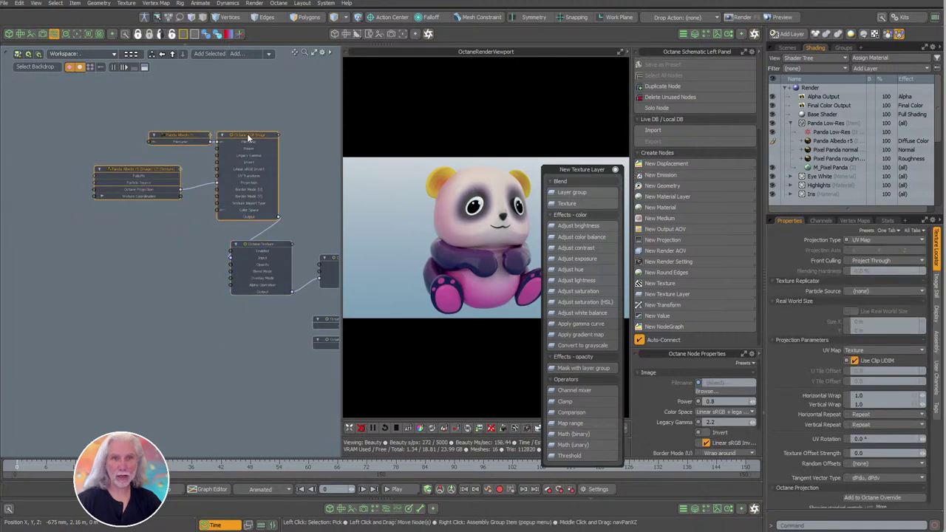
drag(251, 141, 142, 210)
alt+drag(274, 204, 167, 185)
scroll(234, 185, up, 3)
Add a second Texture layer node to the Composite Texture's Layer 2 input and place it above the first one.
click(254, 289)
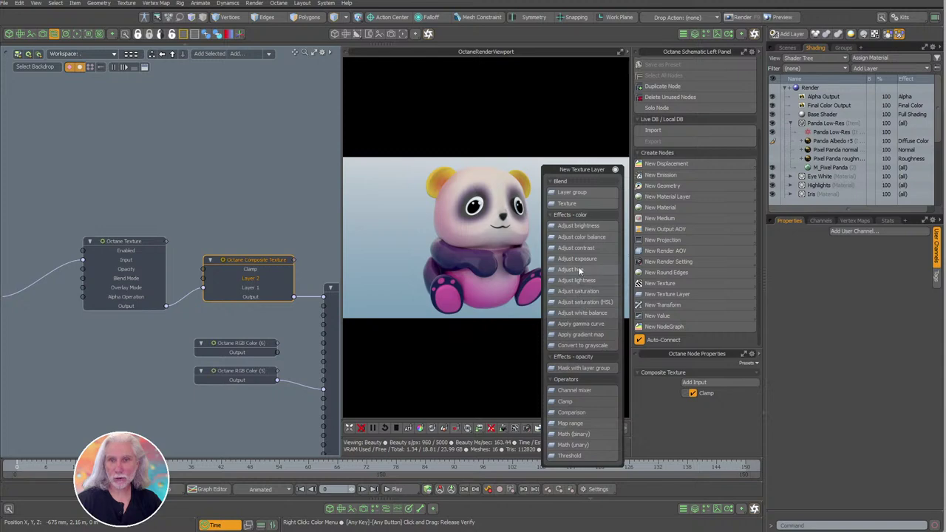
click(566, 203)
drag(137, 263, 145, 149)
Disconnect the fabric RGB Image's output from the Mix Texture and the Multiply Texture.
alt+shift+drag(145, 149, 237, 274)
scroll(232, 313, down, 4)
alt+shift+drag(80, 198, 200, 242)
scroll(200, 241, up, 5)
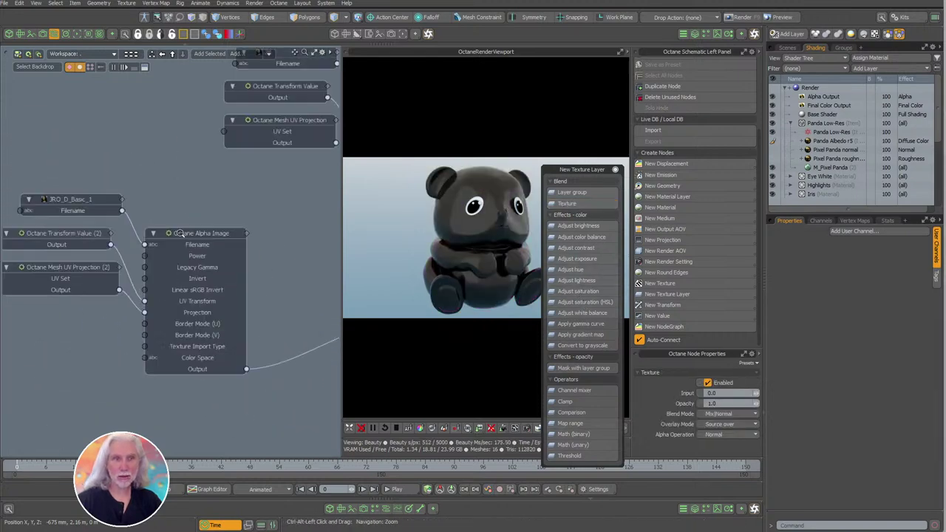
scroll(175, 311, down, 3)
alt+shift+drag(176, 308, 149, 160)
ctrl+alt+drag(150, 271, 122, 270)
alt+shift+drag(243, 226, 202, 210)
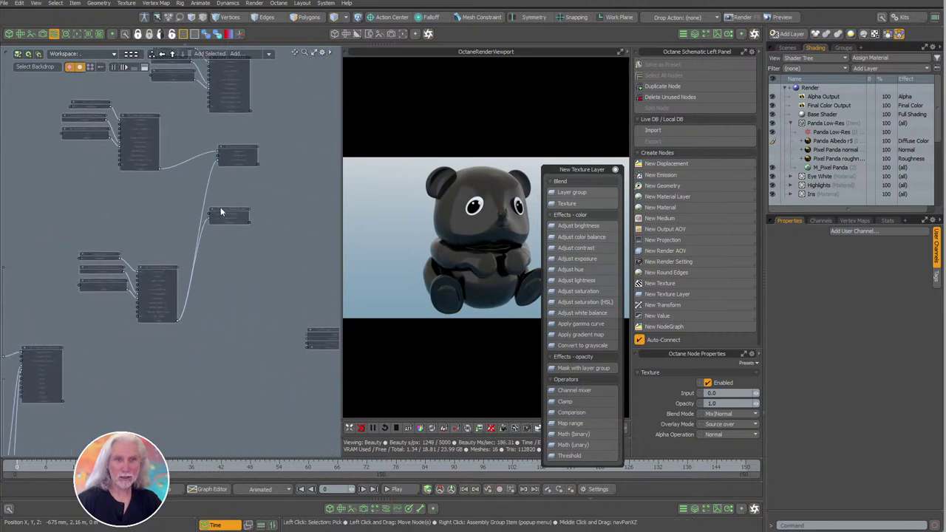
click(203, 212)
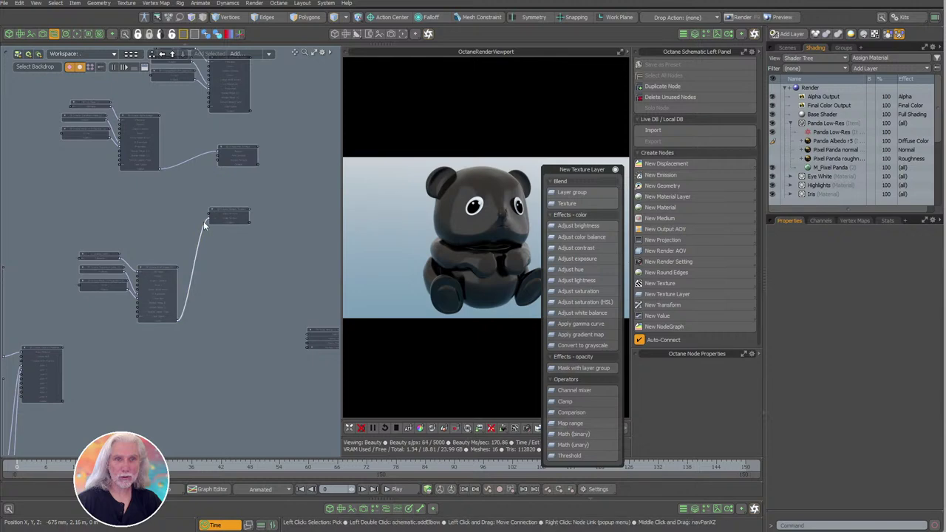
click(153, 282)
Move the fabric image nodes above the albedo nodes and connect their RGB Image's output to the Layer 2 Texture's Input.
drag(156, 270, 297, 258)
alt+shift+drag(322, 269, 230, 233)
scroll(230, 234, up, 5)
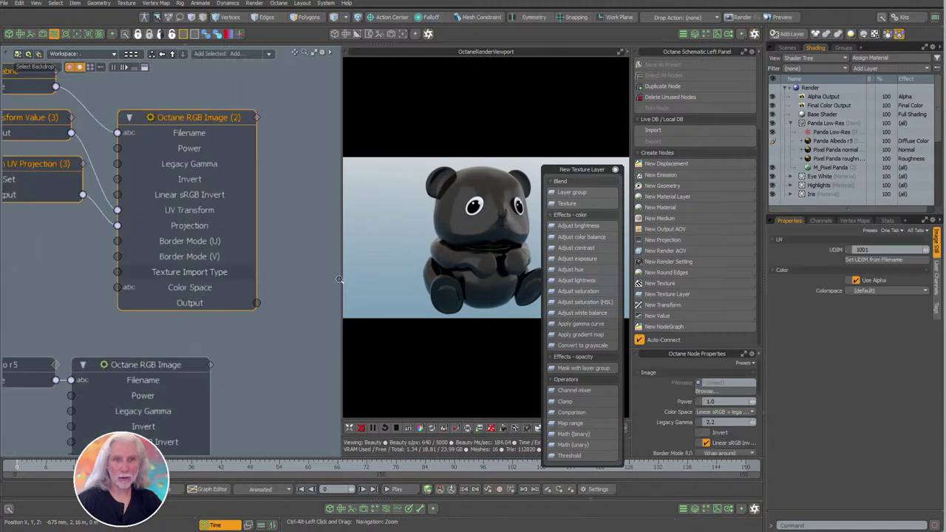
drag(102, 269, 202, 121)
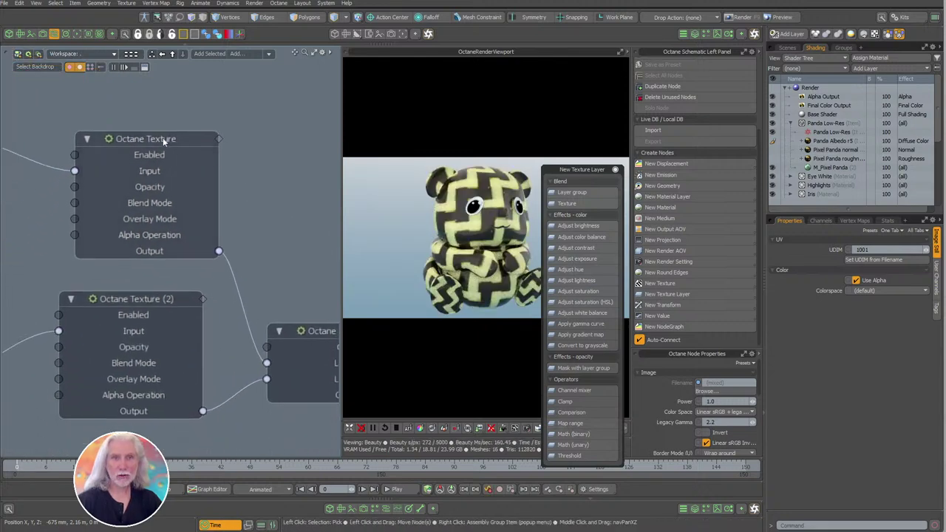
Set the opacity of the fabric's Texture layer to 0.5.
click(165, 141)
click(614, 170)
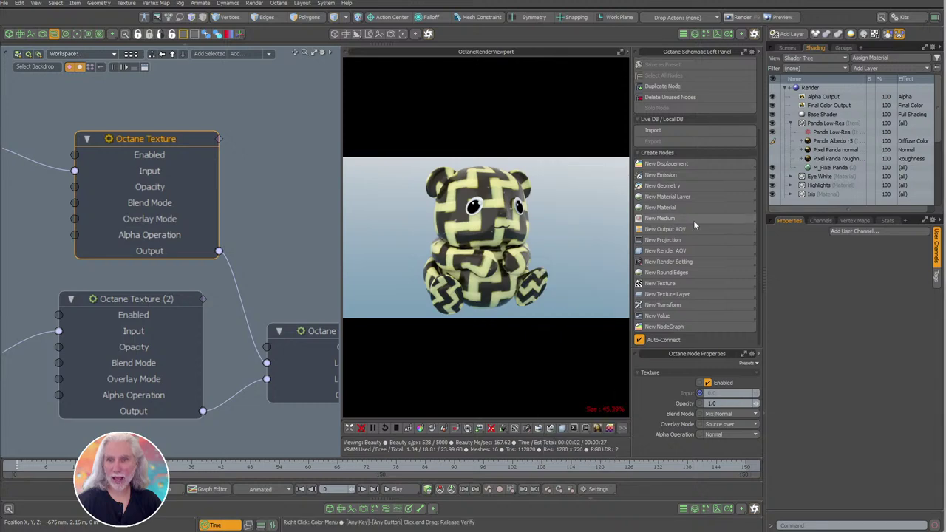
drag(704, 348, 728, 276)
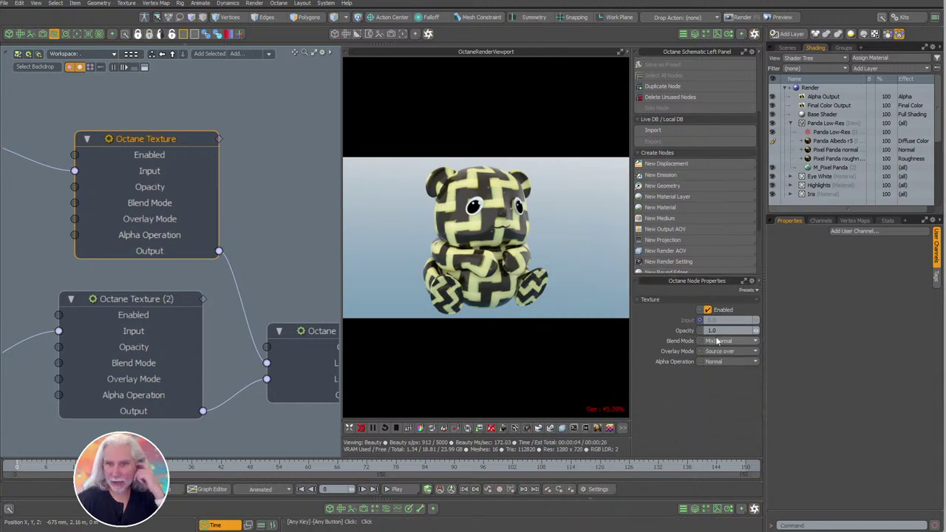
click(713, 330)
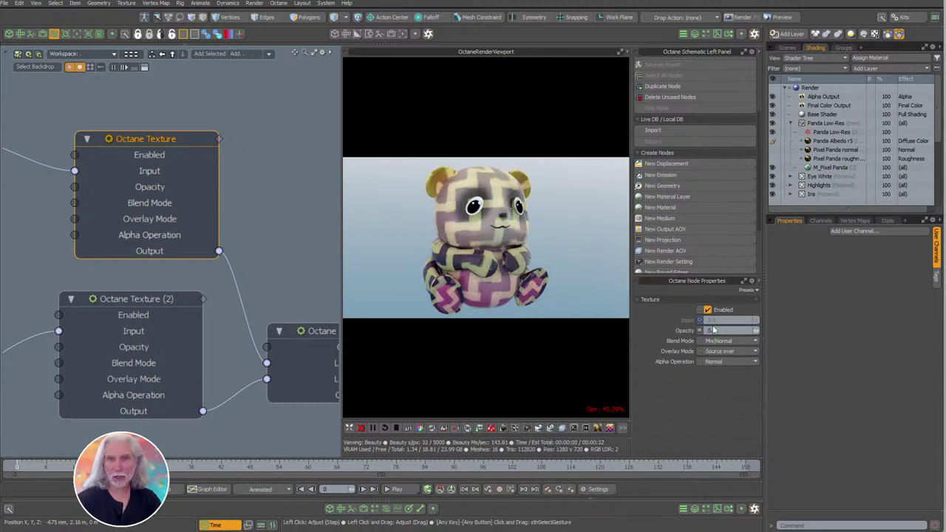
Try Blend|Add as the fabric Texture layer's blend mode, and set it to Blend|Multiply.
click(713, 341)
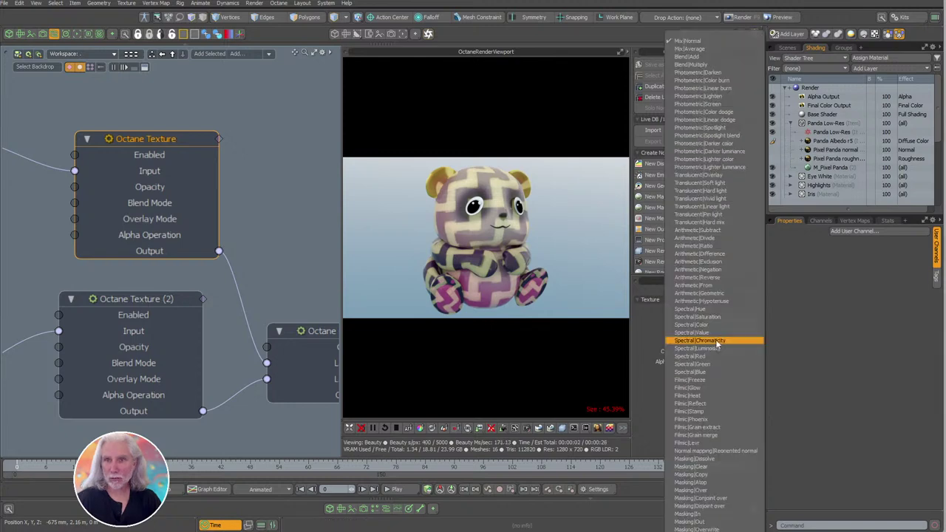
click(735, 56)
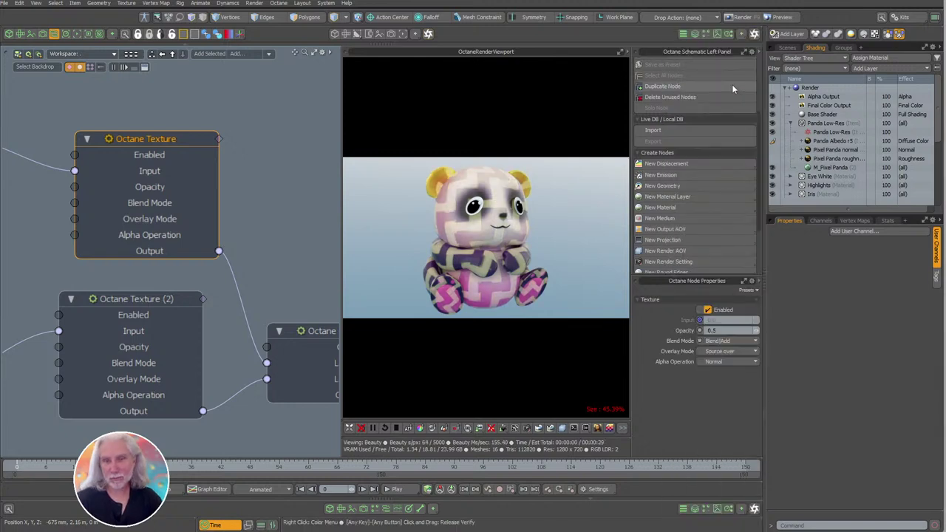
click(727, 342)
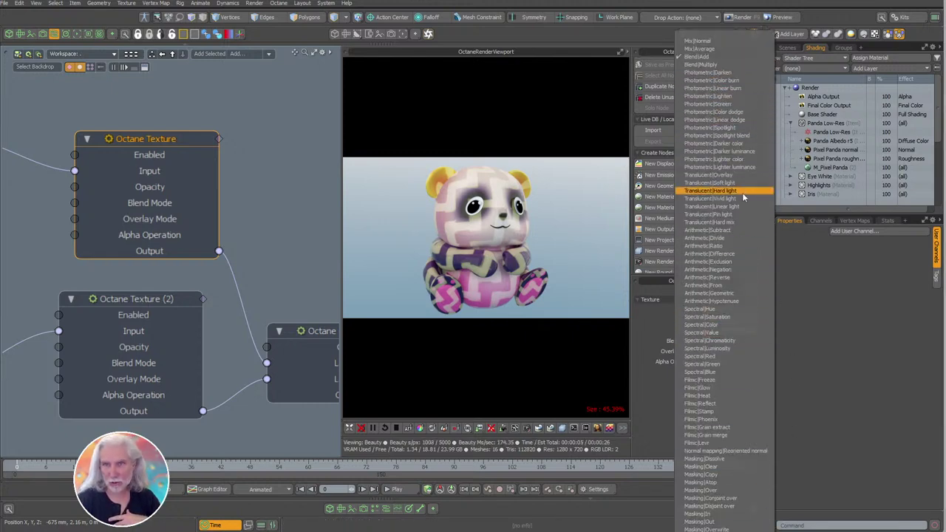
click(727, 64)
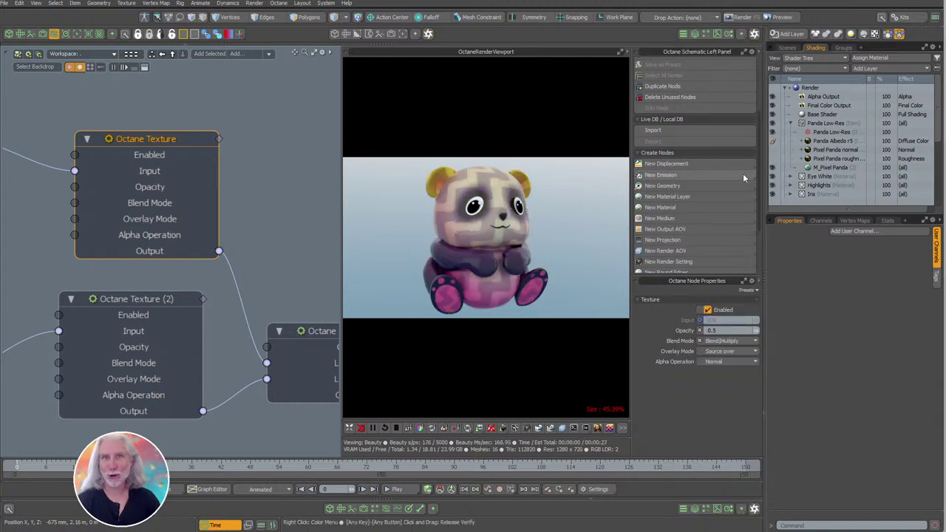
click(722, 341)
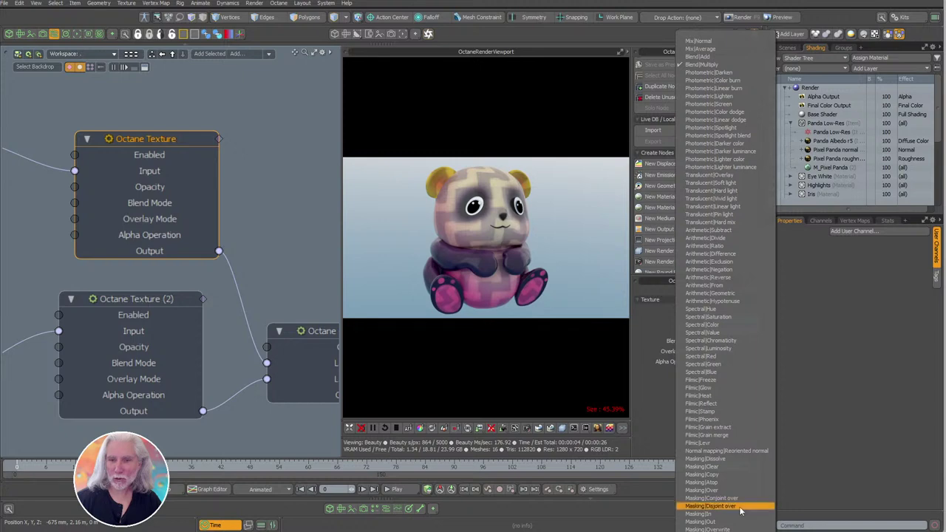
click(447, 136)
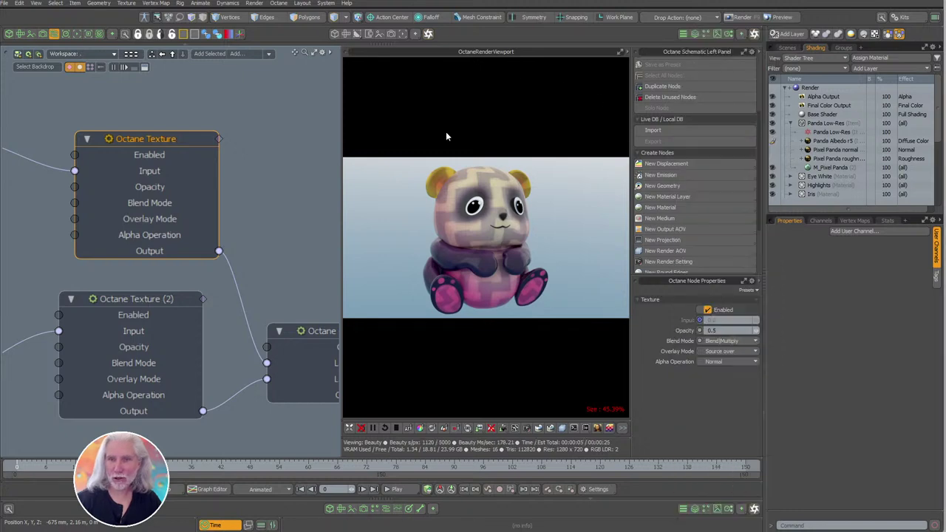
Set the fabric Texture layer's blend mode to Mix|Normal and its opacity to 1.
click(719, 341)
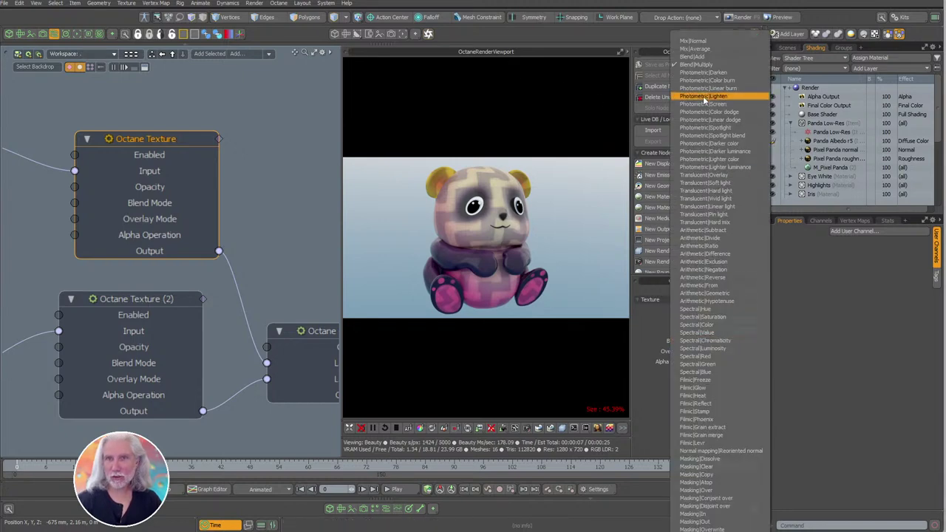
click(702, 41)
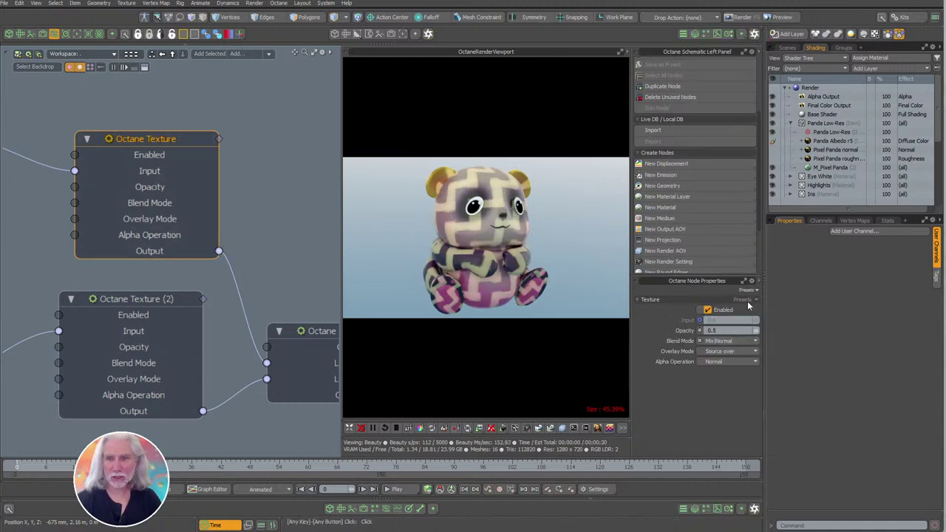
click(712, 330)
text(1)
key(Return)
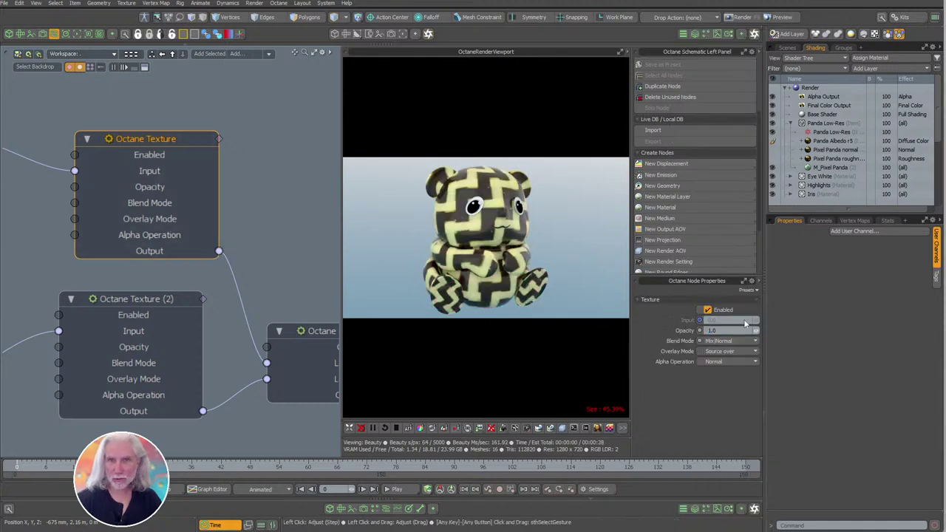
Move the fabric image nodes higher in the graph, away from the albedo nodes, to make room between them.
scroll(258, 250, down, 2)
alt+shift+drag(258, 250, 170, 190)
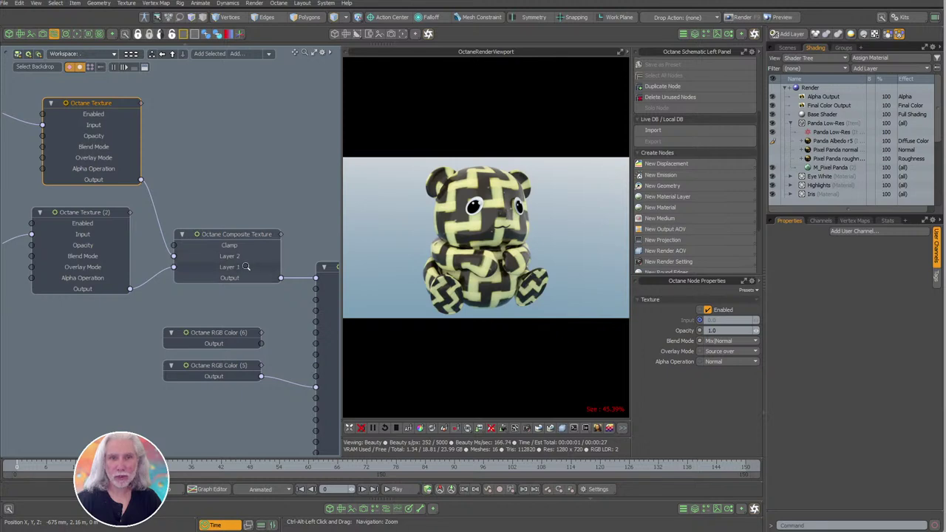
scroll(276, 261, down, 2)
alt+shift+drag(240, 223, 300, 276)
alt+shift+drag(169, 141, 300, 246)
scroll(301, 246, down, 3)
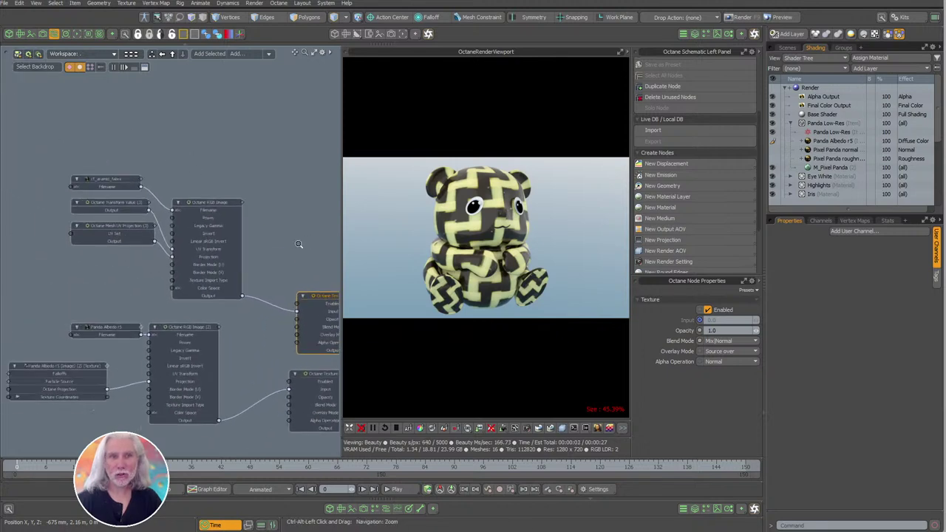
drag(164, 192, 268, 147)
alt+shift+drag(300, 291, 236, 245)
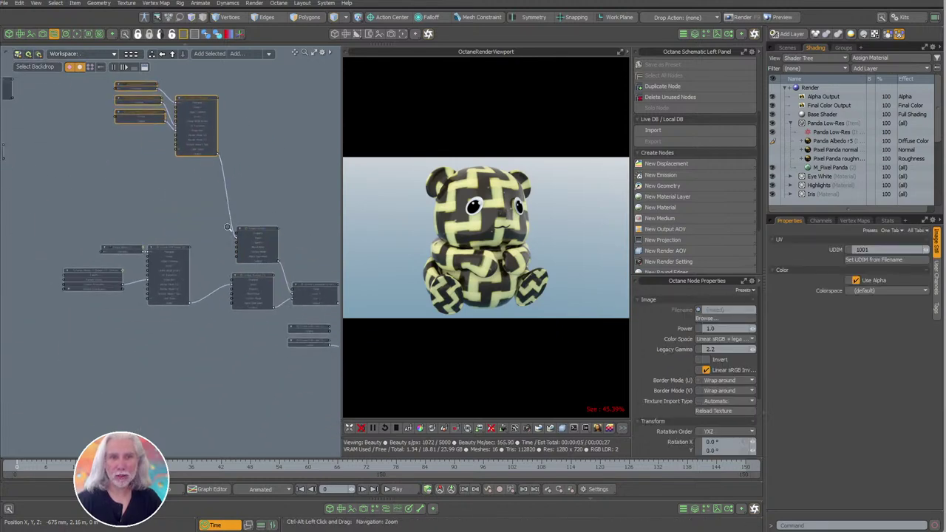
Locate the Grayscale Image's source node named 28 and preview its clip image.
scroll(237, 247, up, 5)
click(305, 229)
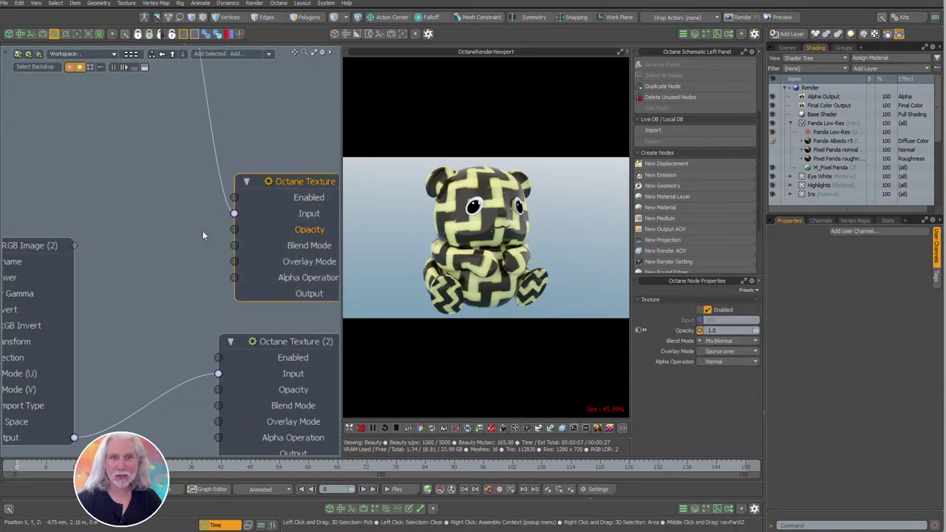
scroll(203, 230, down, 5)
alt+shift+drag(98, 158, 293, 334)
scroll(294, 333, down, 3)
scroll(155, 304, up, 3)
alt+shift+drag(142, 251, 125, 294)
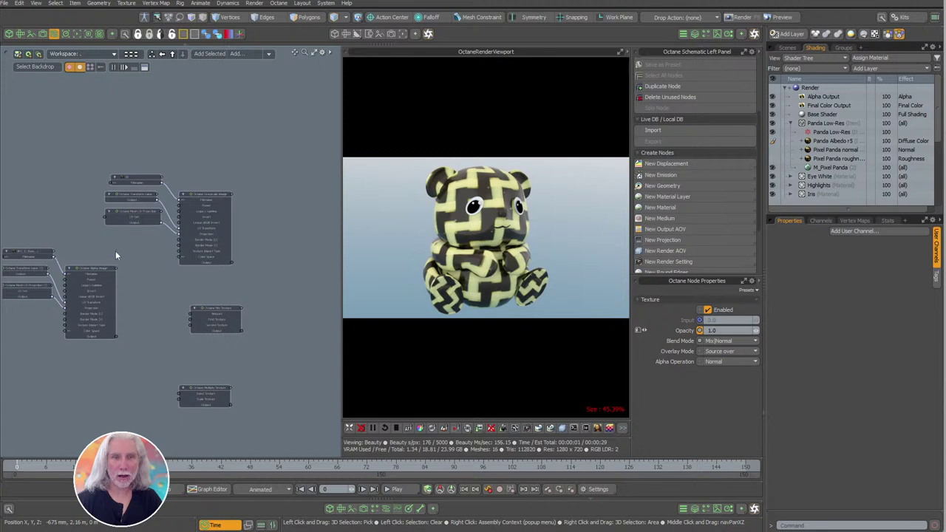
scroll(140, 181, up, 5)
click(137, 185)
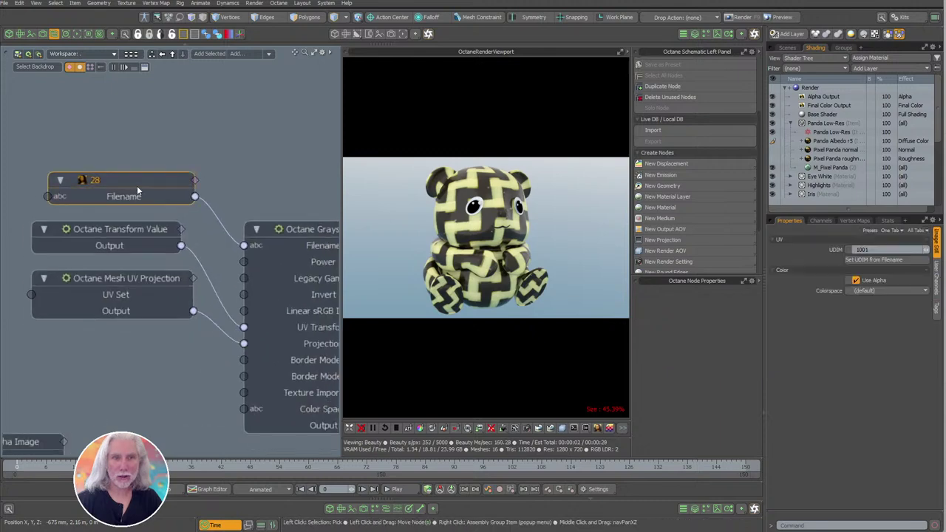
click(716, 36)
Move the grayscale image nodes between the fabric and albedo nodes and connect the Grayscale Image's output to the fabric Texture's Opacity.
scroll(160, 142, down, 5)
click(159, 143)
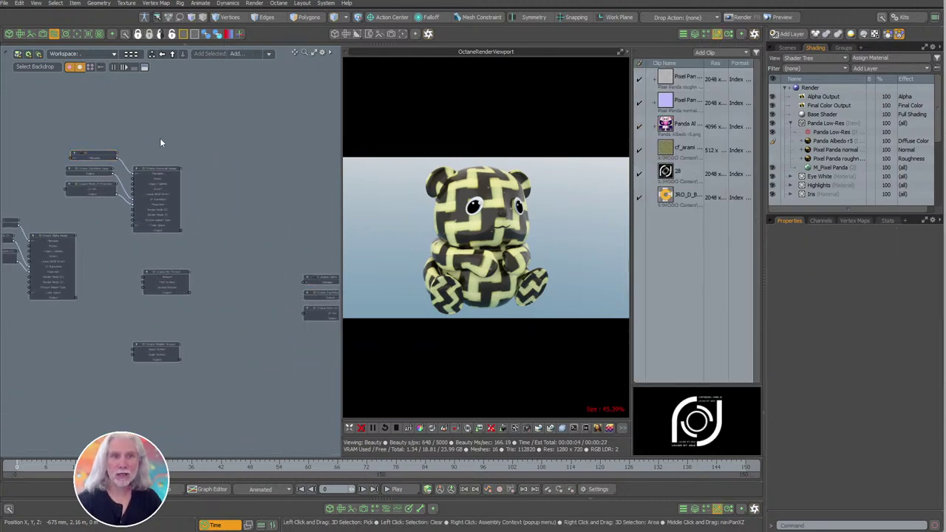
right_drag(59, 141, 177, 189)
drag(163, 170, 266, 389)
middle_drag(290, 395, 149, 235)
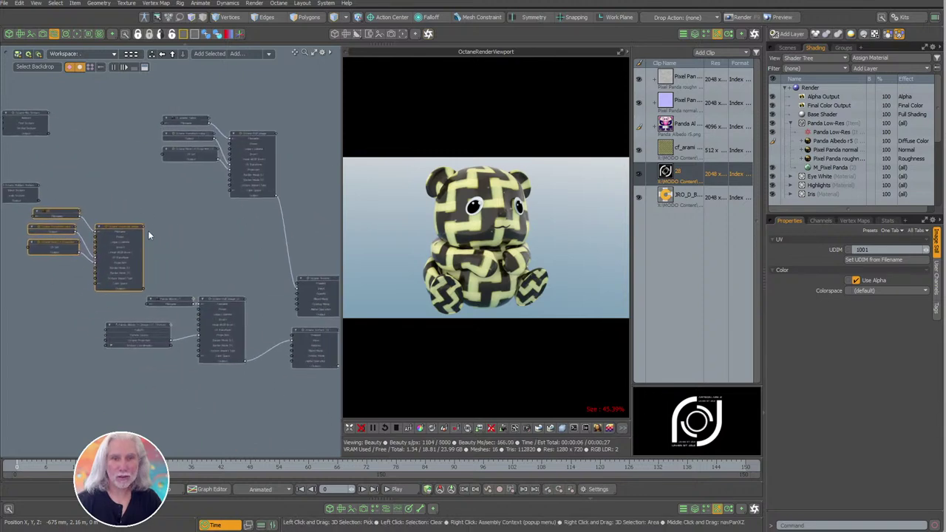
drag(127, 230, 210, 220)
middle_drag(288, 289, 206, 274)
scroll(207, 274, up, 4)
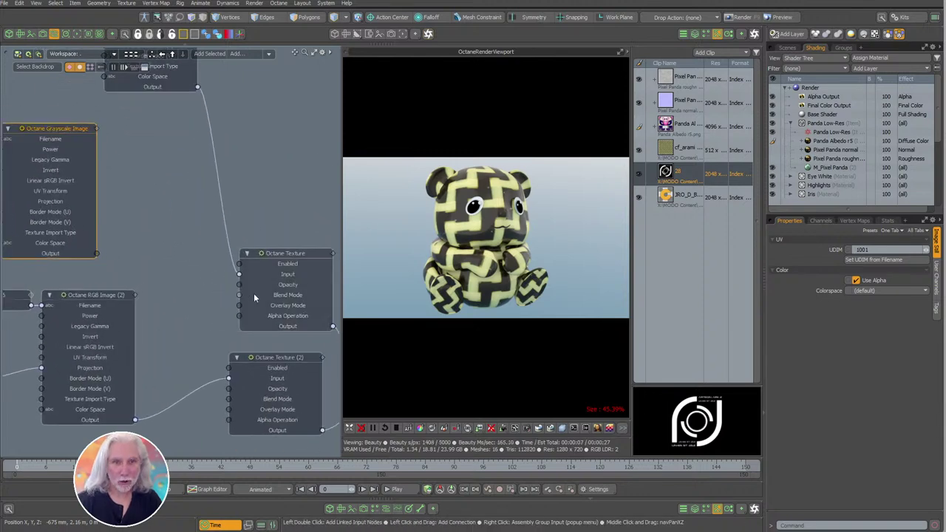
drag(239, 284, 97, 253)
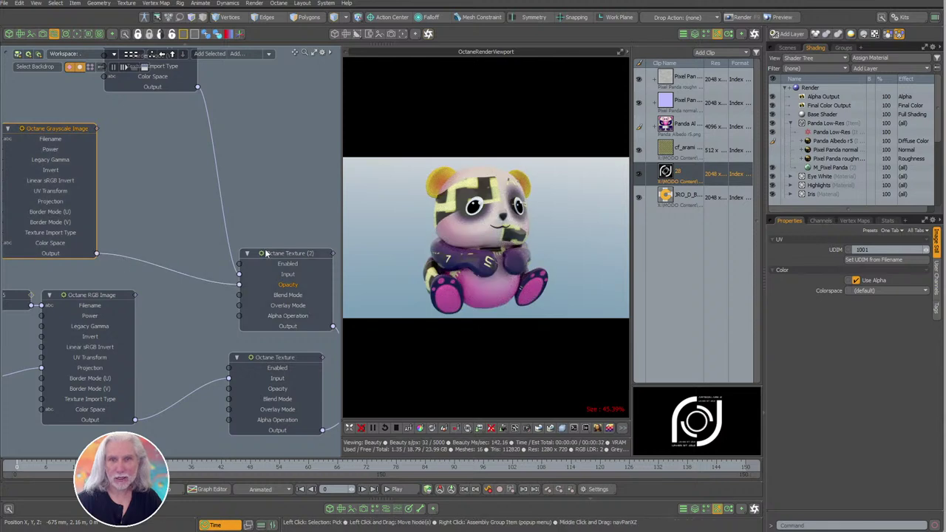
Try a uniform scale of 50% on the grayscale image's Transform Value, and set it to 200%.
middle_drag(105, 196, 294, 225)
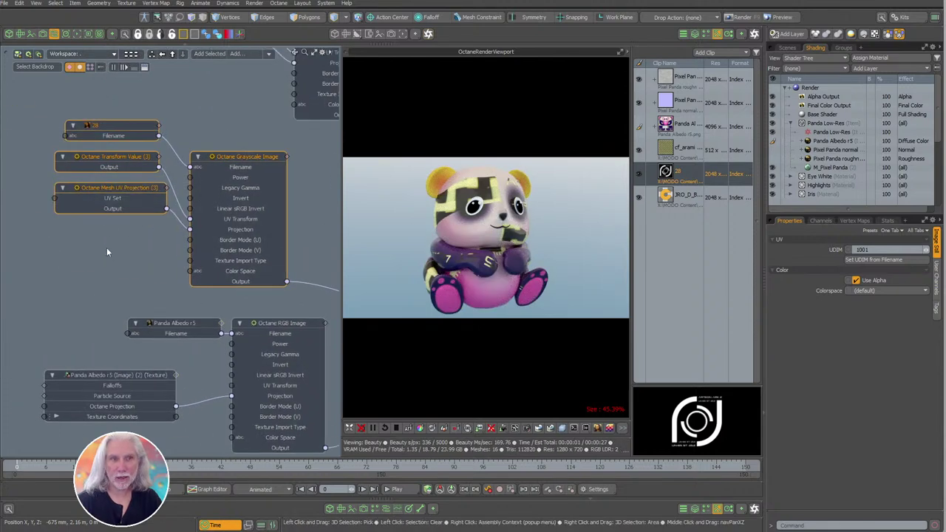
click(121, 164)
click(755, 36)
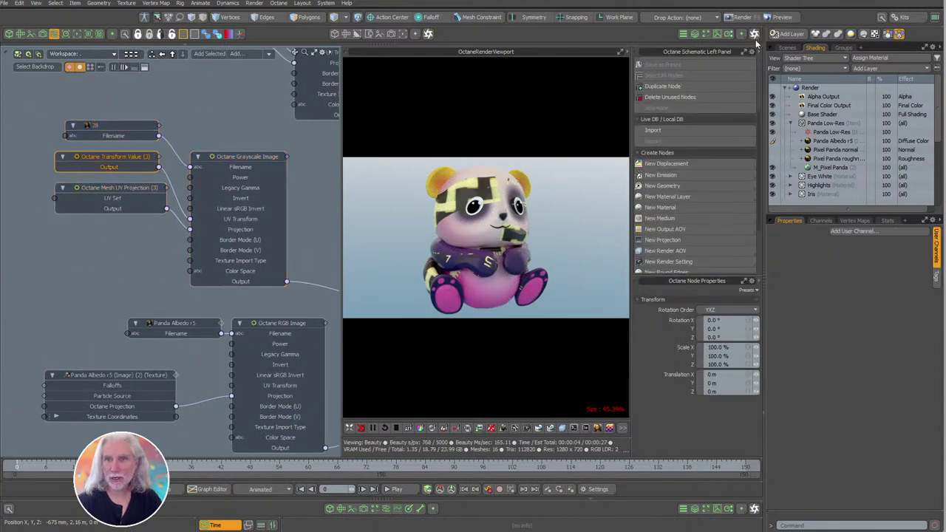
click(718, 347)
text(50)
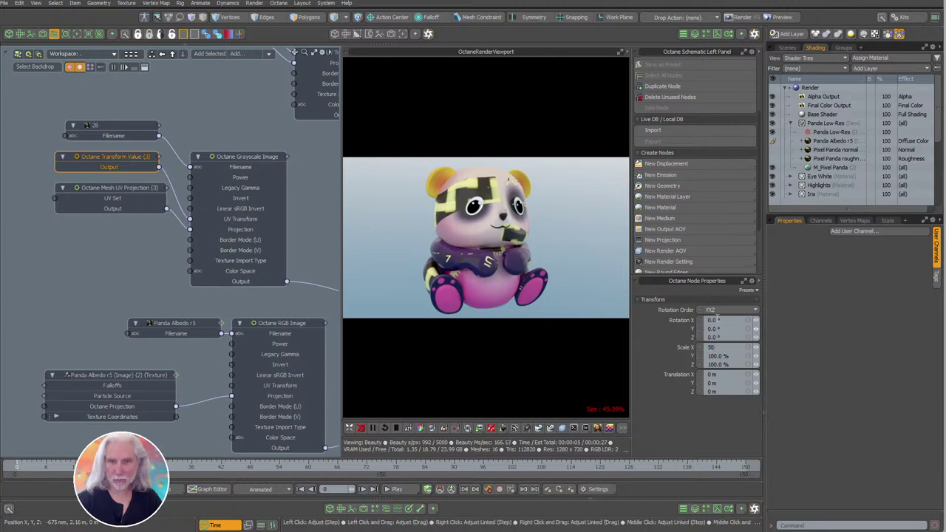
key(Return)
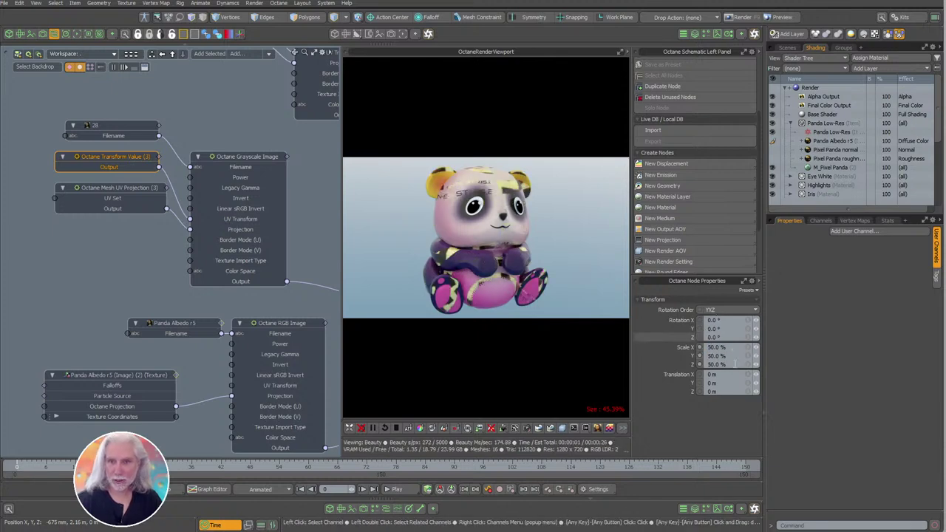
click(719, 347)
text(200)
key(Return)
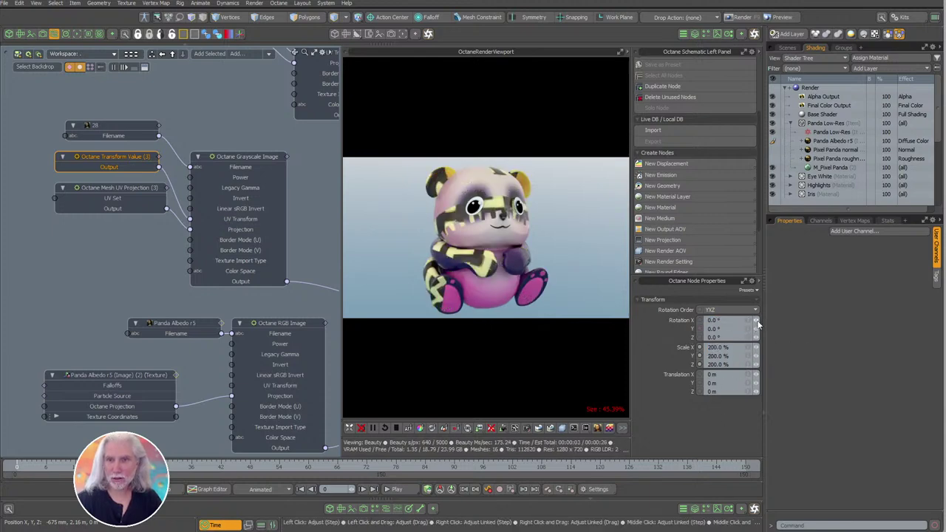
Set the grayscale image transform's translation to 200 mm in X and 100 mm in Y.
drag(757, 321, 767, 320)
key(ctrl+z)
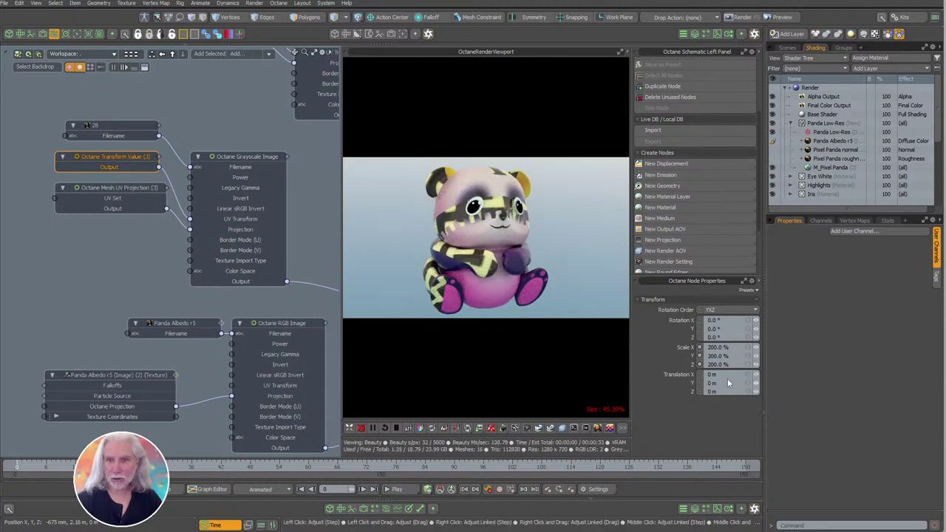
click(736, 376)
text(.2)
key(Return)
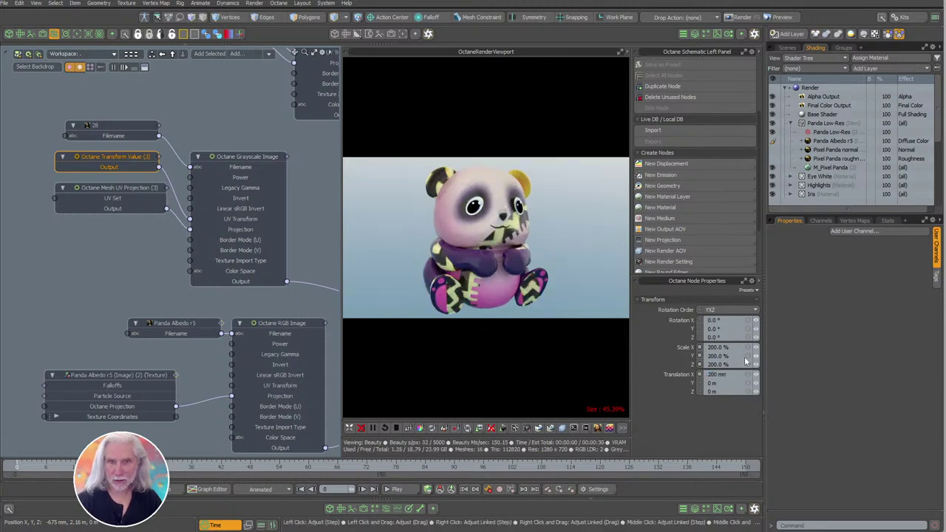
click(728, 383)
text(100mm)
key(Return)
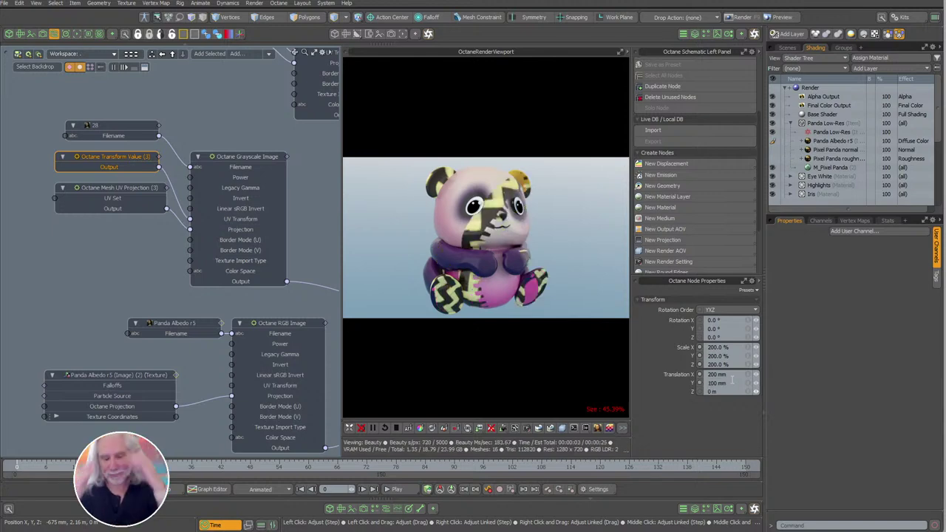
Disconnect the Composite Texture from the Glossy Material's Diffuse and move all of its texture nodes away from the material.
scroll(325, 352, down, 5)
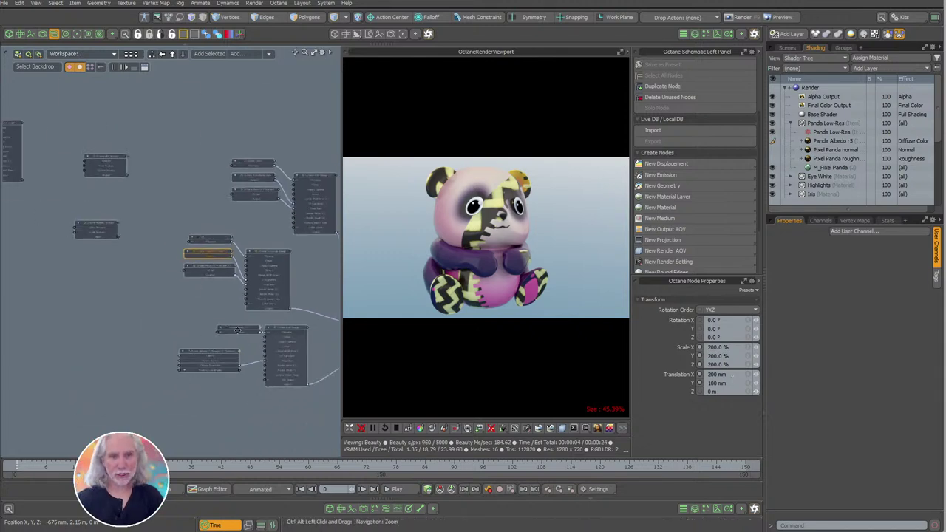
alt+drag(333, 358, 223, 332)
scroll(223, 333, up, 2)
scroll(222, 333, down, 2)
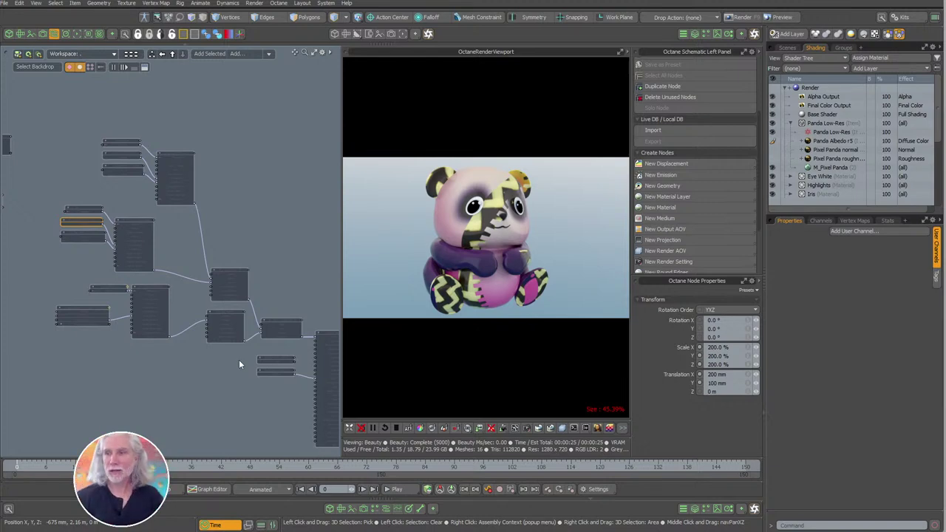
alt+shift+drag(239, 359, 254, 313)
ctrl+alt+drag(209, 267, 278, 252)
ctrl+alt+drag(278, 252, 219, 319)
drag(46, 162, 253, 331)
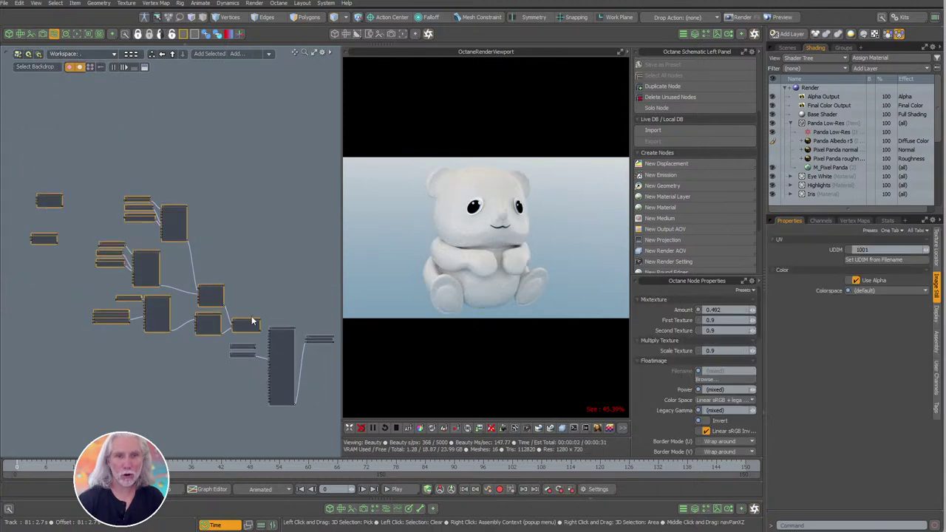
click(251, 315)
drag(7, 161, 239, 323)
scroll(239, 323, up, 8)
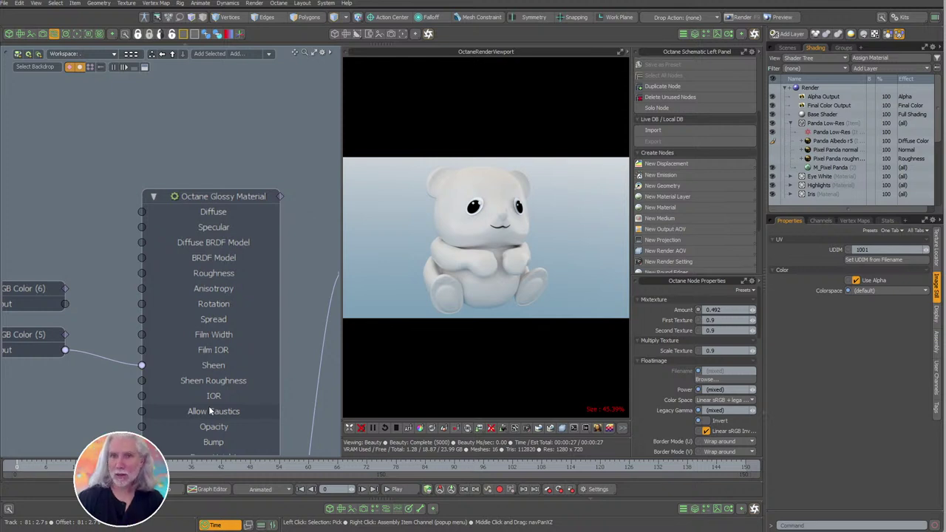
click(665, 207)
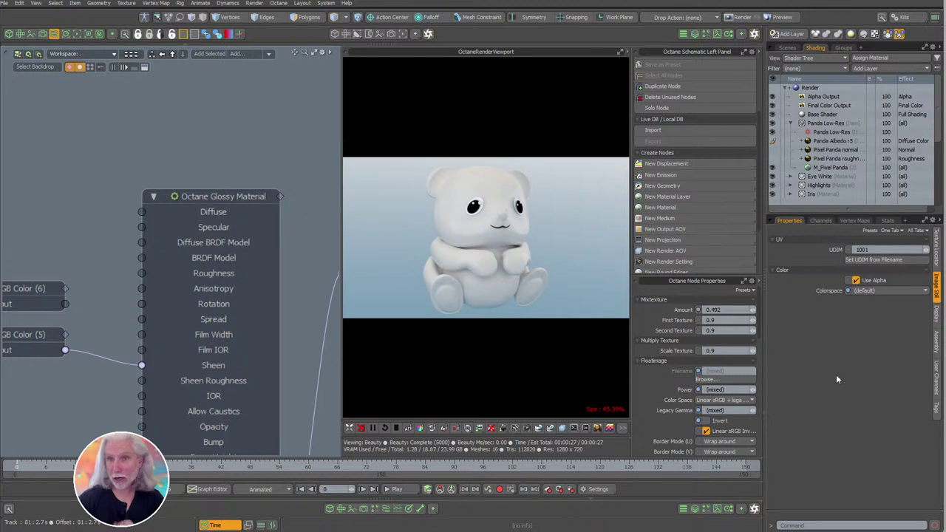
click(660, 208)
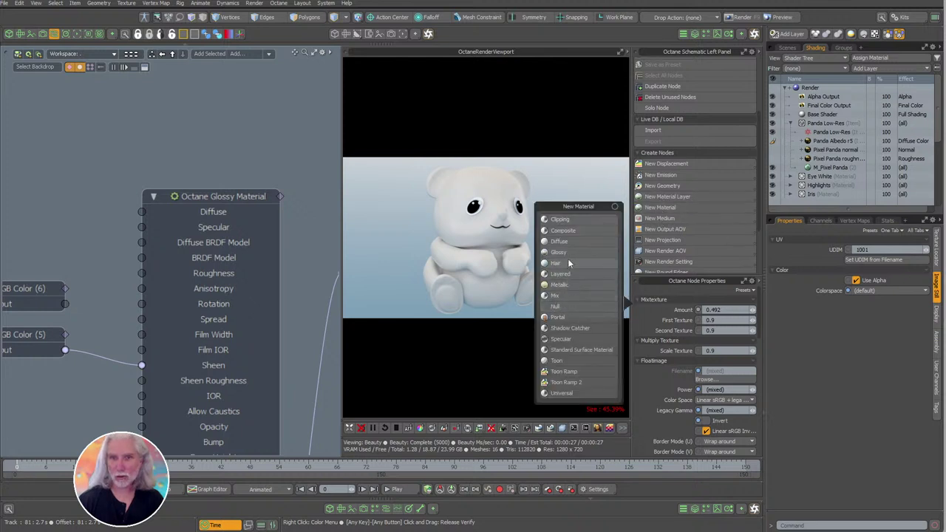
click(608, 273)
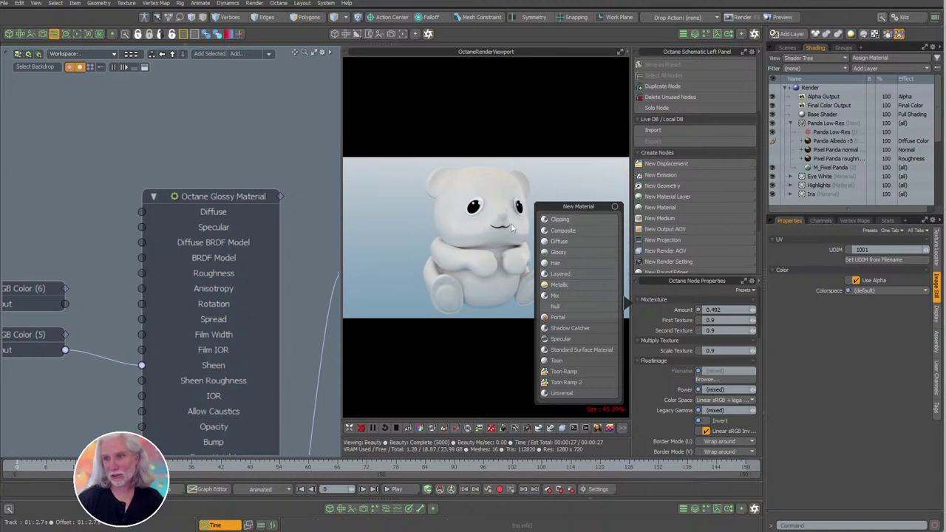
Add a Gradient 2 texture connected to the Glossy Material's Diffuse channel.
scroll(202, 238, down, 1)
scroll(204, 242, up, 2)
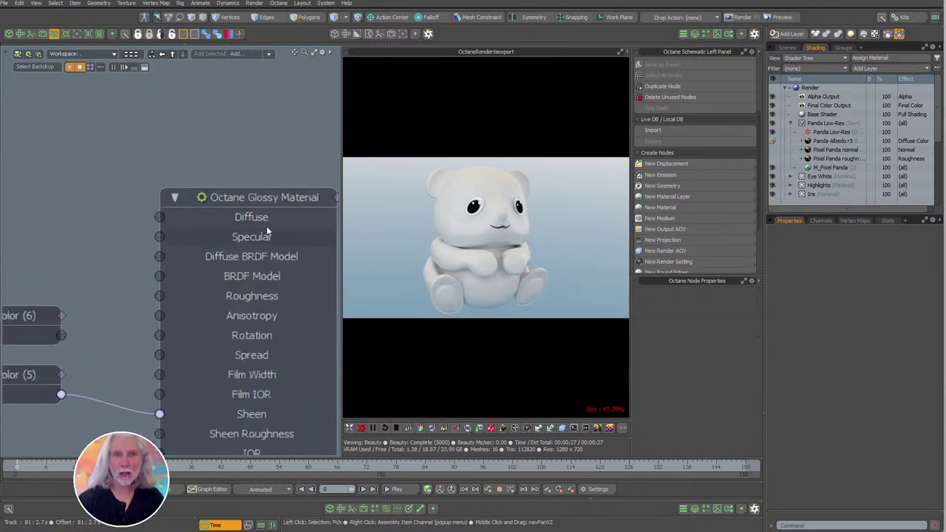
click(263, 218)
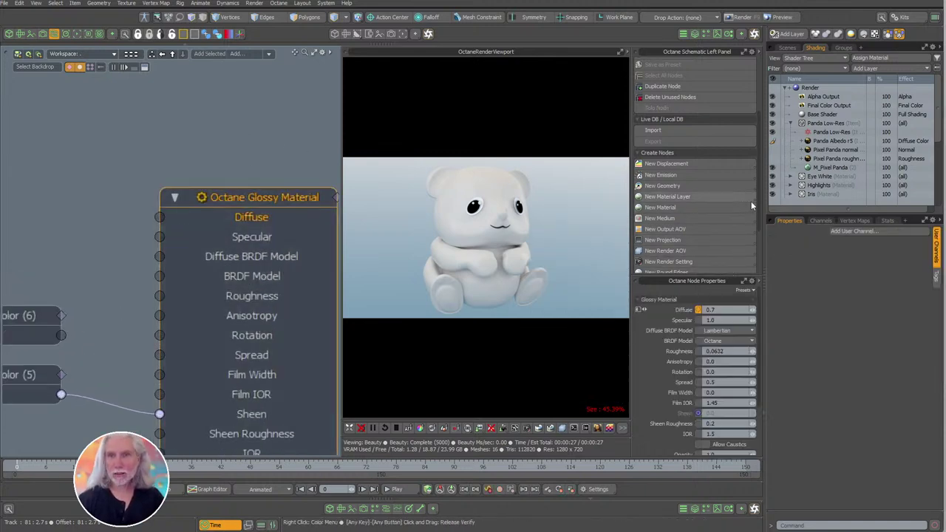
scroll(760, 219, down, 3)
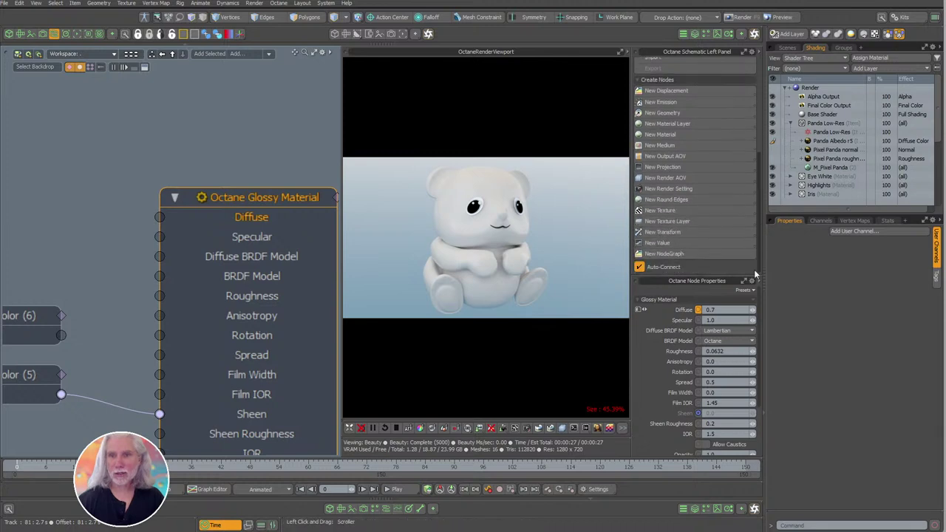
click(664, 211)
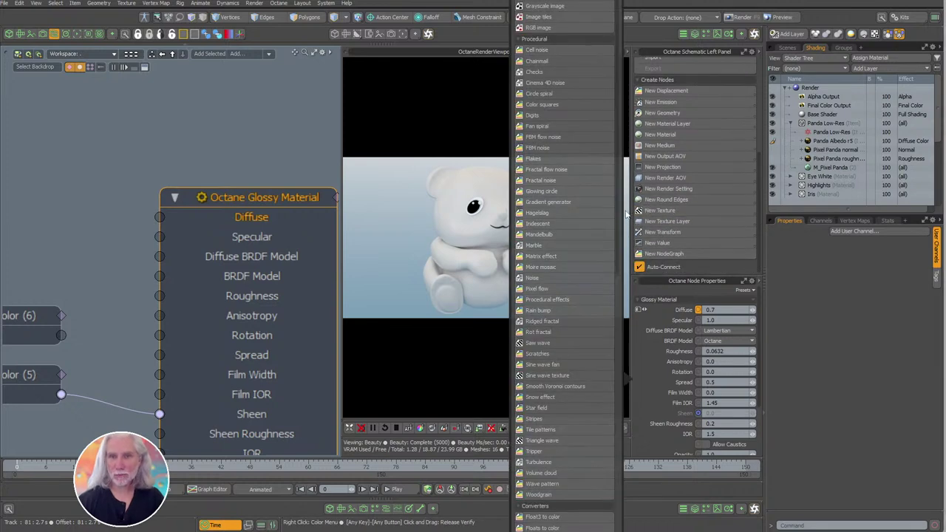
drag(617, 221, 635, 531)
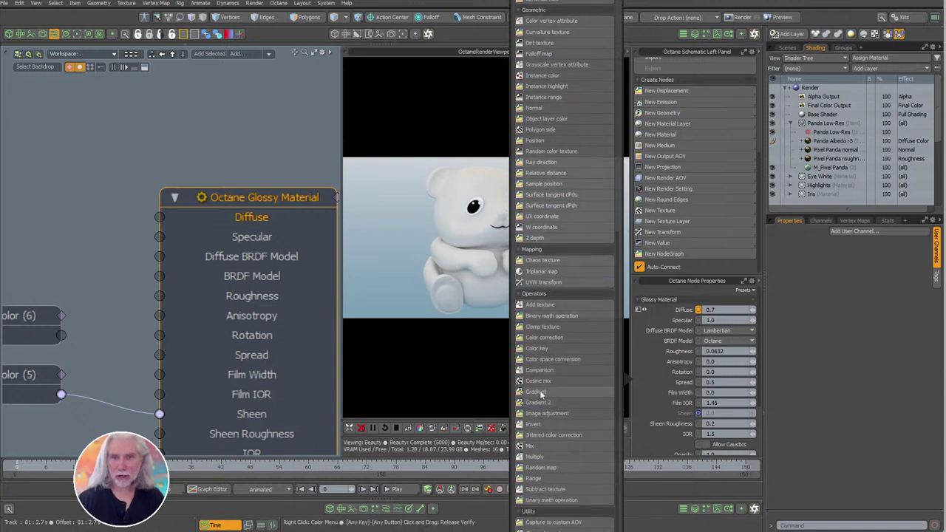
click(545, 401)
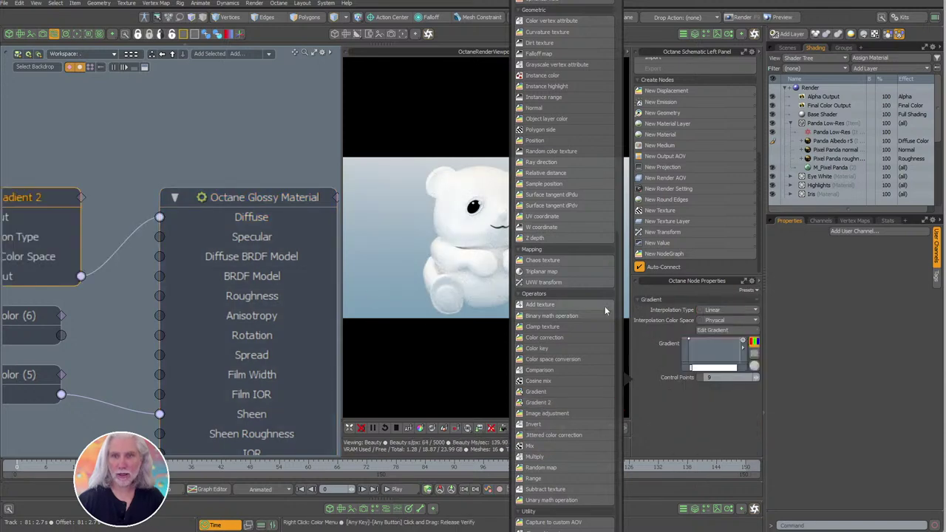
click(142, 165)
middle_drag(141, 166, 280, 165)
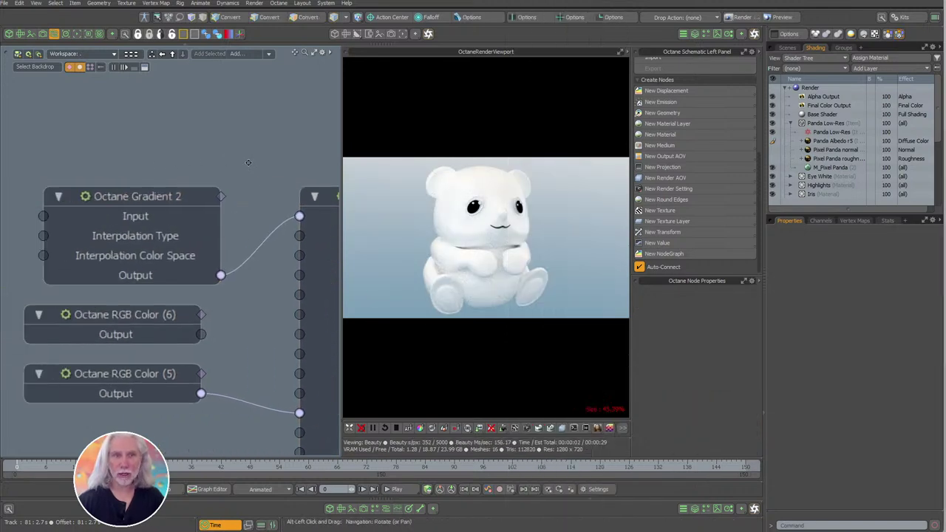
Move the Gradient 2 node up away from the RGB colors and add a Dirt texture connected to its Input.
scroll(262, 166, down, 1)
drag(169, 188, 169, 157)
click(157, 174)
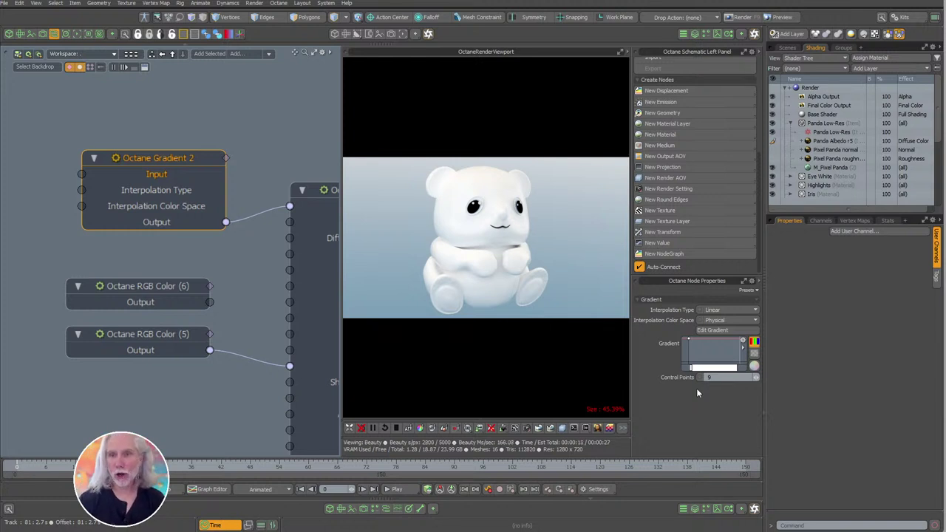
click(661, 211)
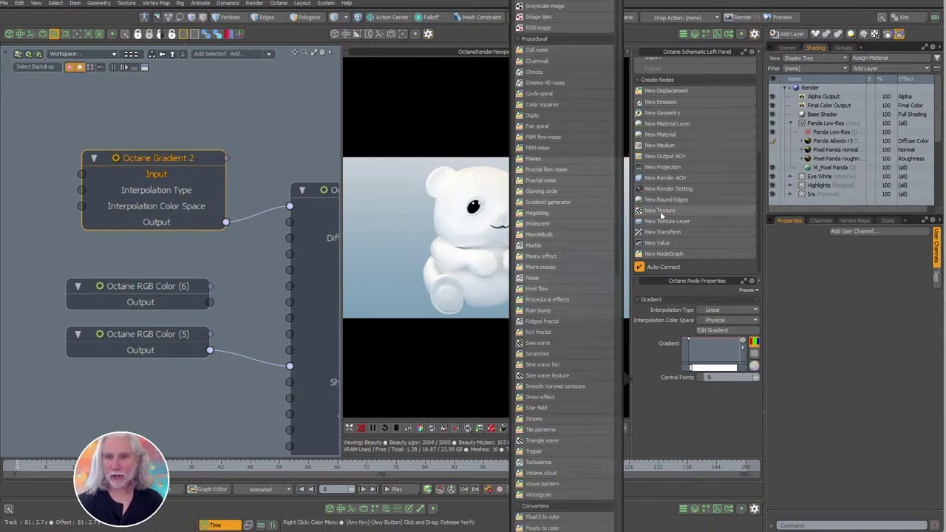
click(520, 39)
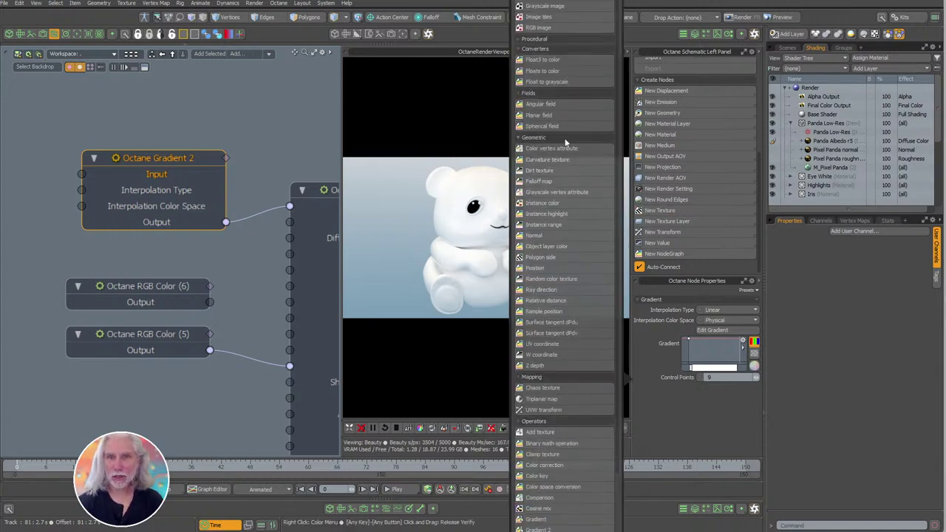
scroll(562, 144, down, 2)
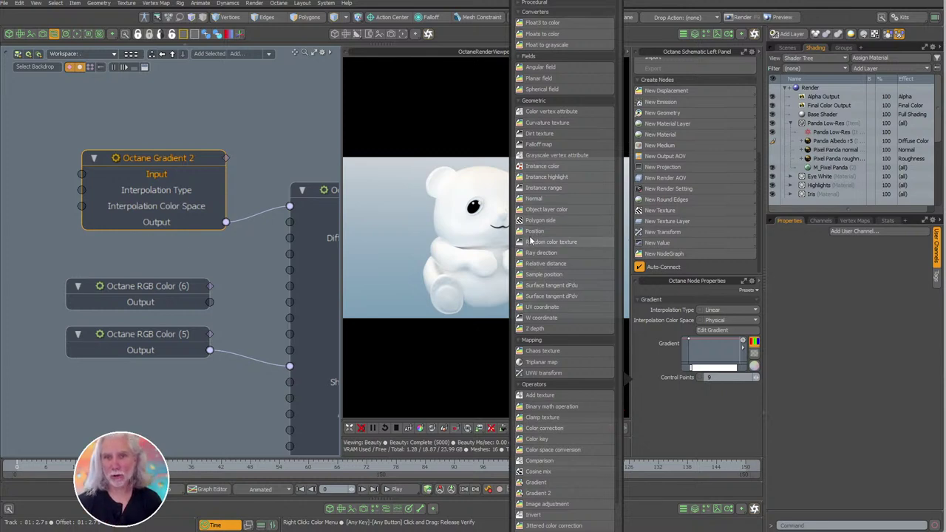
click(535, 135)
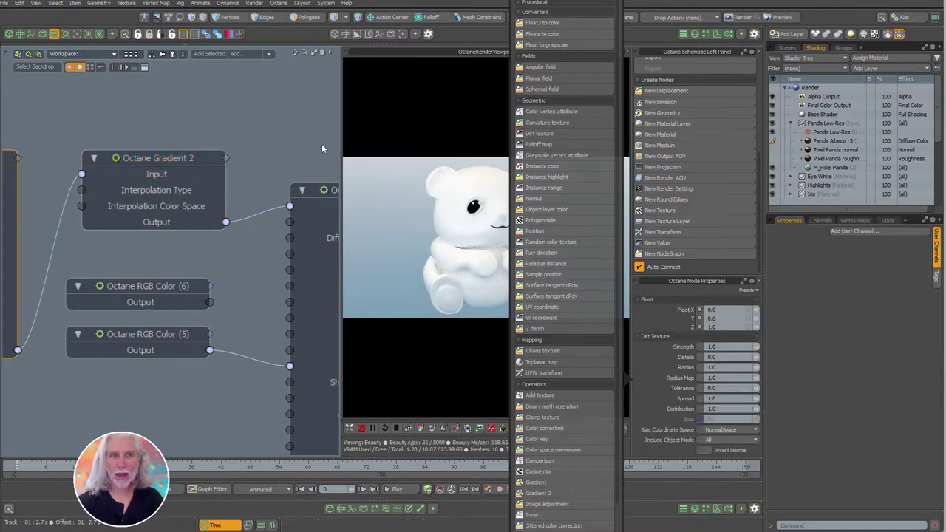
Move the Dirt Texture node up so that it sits clear beside the Gradient 2 node.
scroll(196, 133, down, 2)
alt+shift+drag(197, 133, 258, 140)
drag(127, 159, 137, 109)
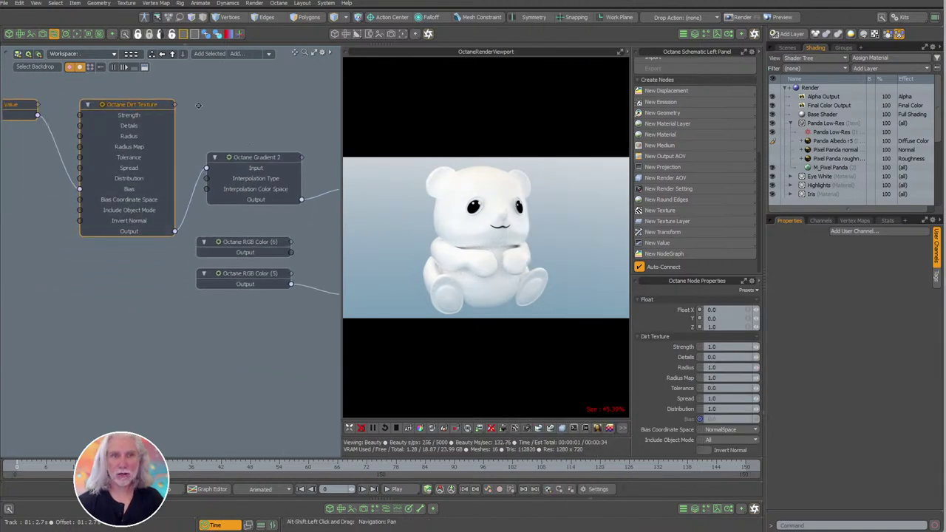
alt+shift+drag(199, 108, 229, 157)
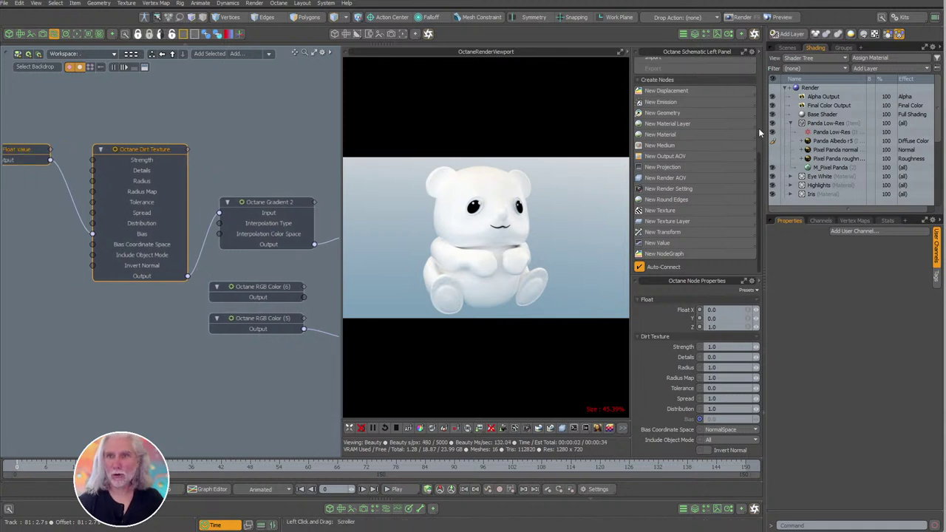
Widen the render viewport slightly and set the render frame to 1000 pixels wide and 700 pixels high.
scroll(758, 128, up, 5)
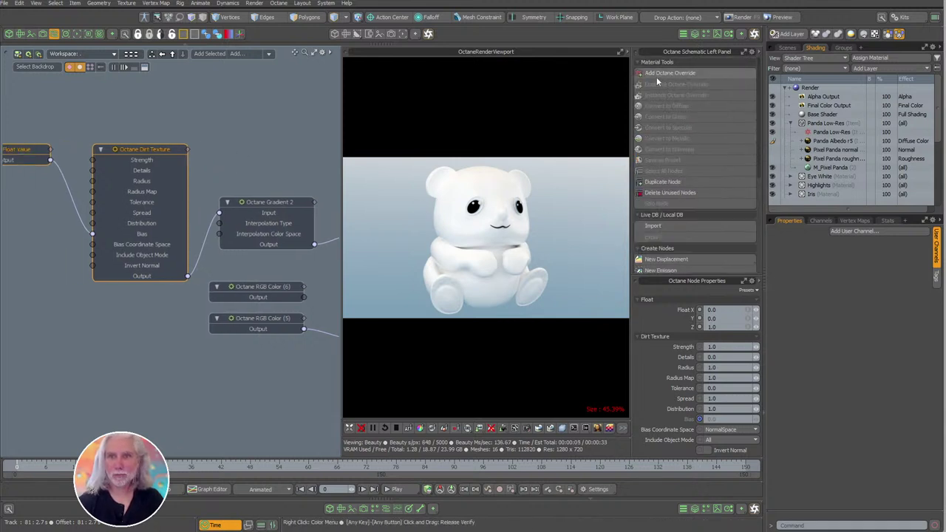
drag(337, 293, 320, 294)
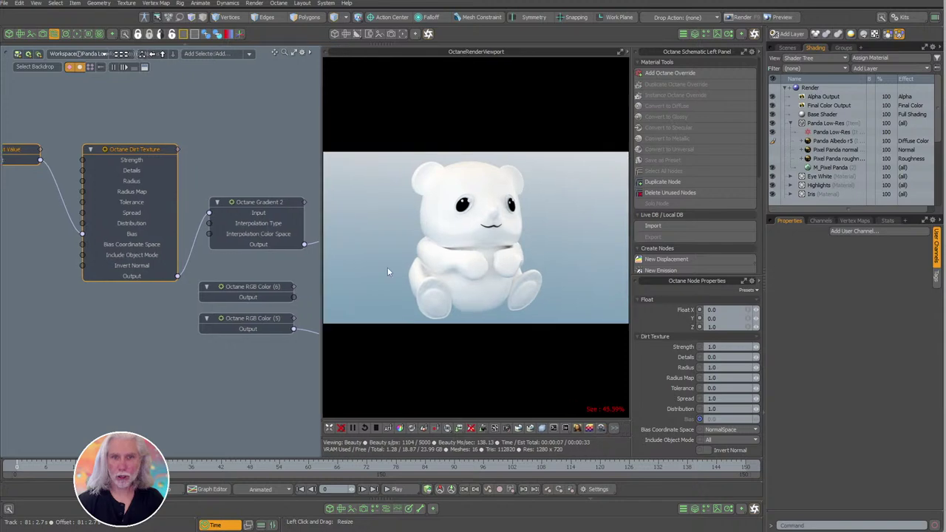
click(828, 87)
click(872, 367)
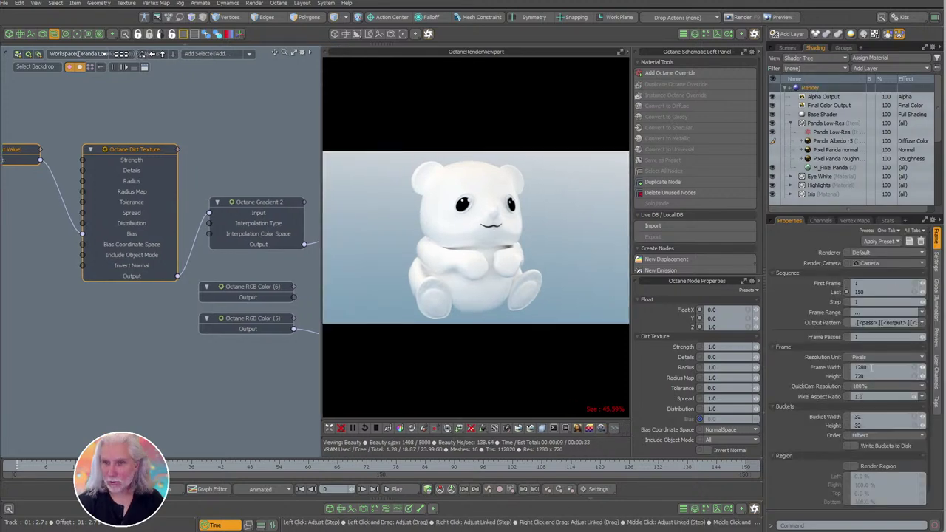
text(1000)
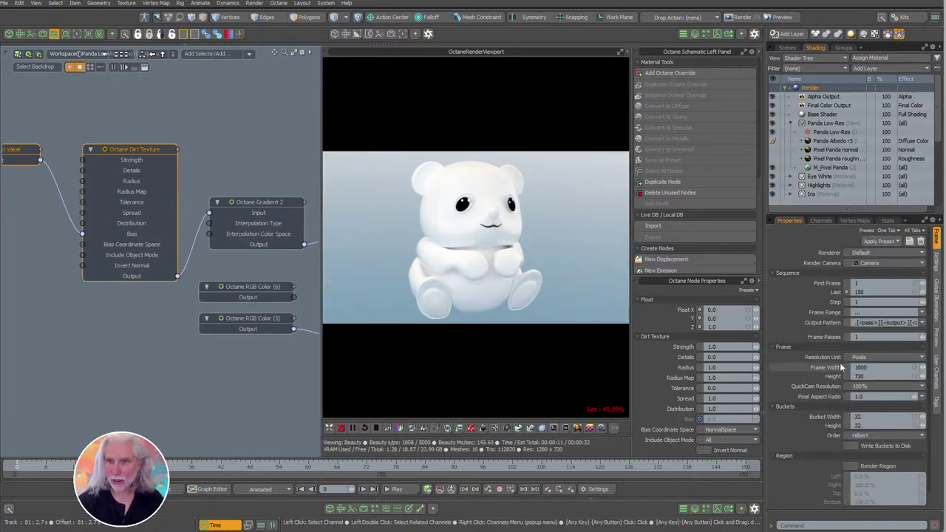
key(Tab)
text(700)
key(Return)
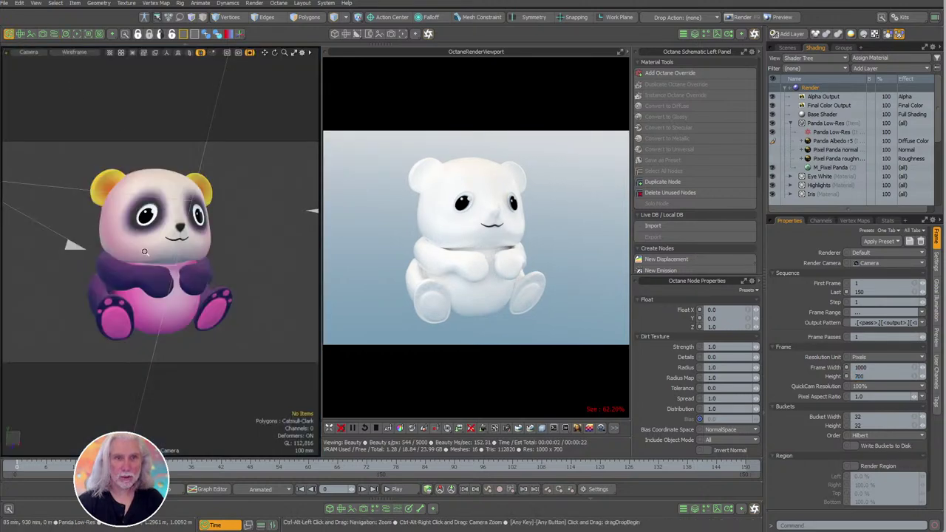
Zoom the camera in on the panda's head and solo the Dirt Texture node in the render.
ctrl+alt+drag(143, 253, 223, 300)
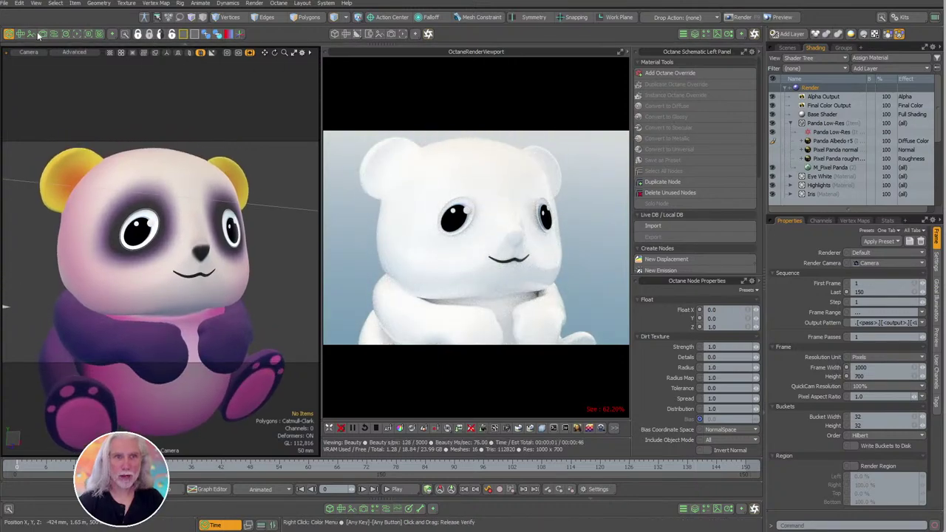
click(55, 34)
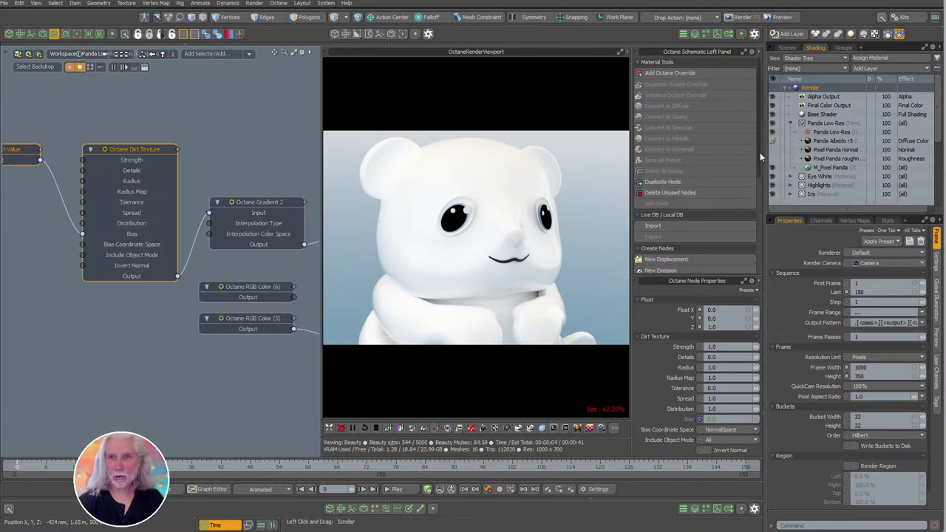
drag(758, 153, 758, 165)
click(725, 174)
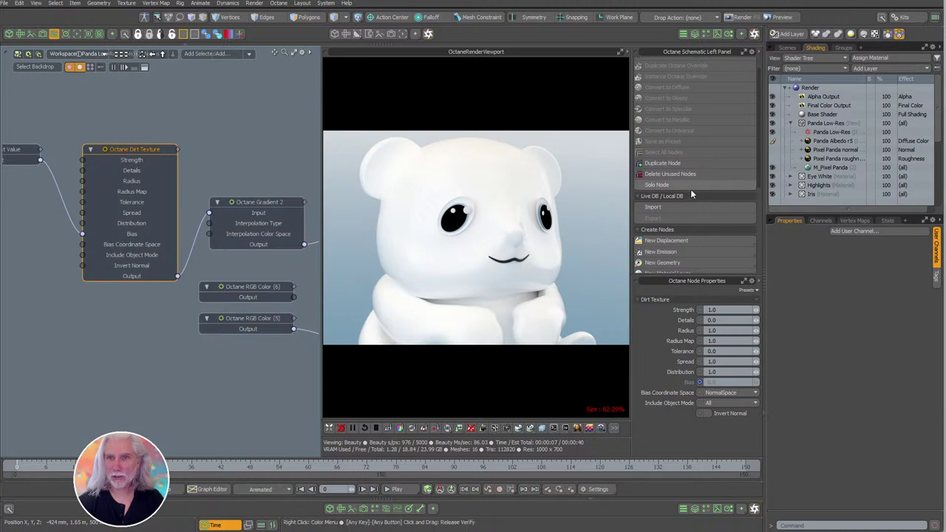
click(665, 185)
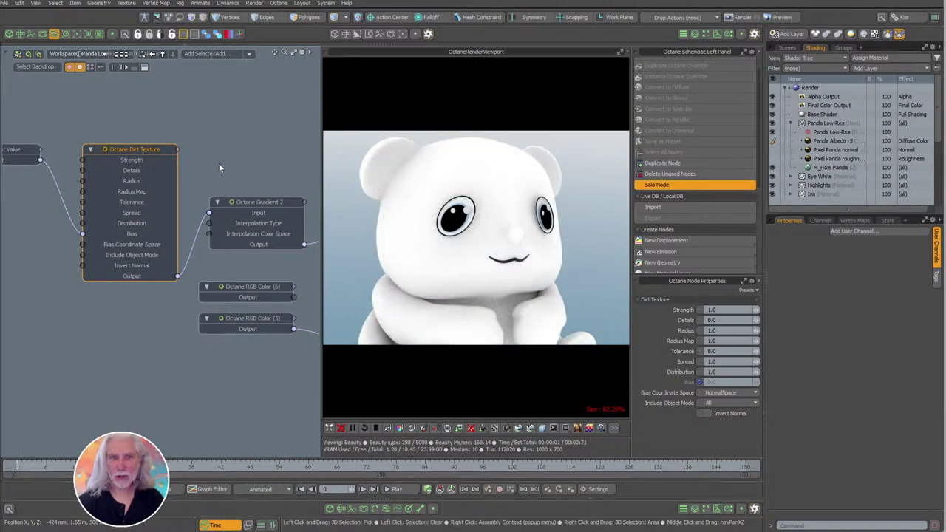
Review the Dirt Texture's Bias Coordinate Space and Include Object Mode options, and set its Strength to 4.0.
click(720, 393)
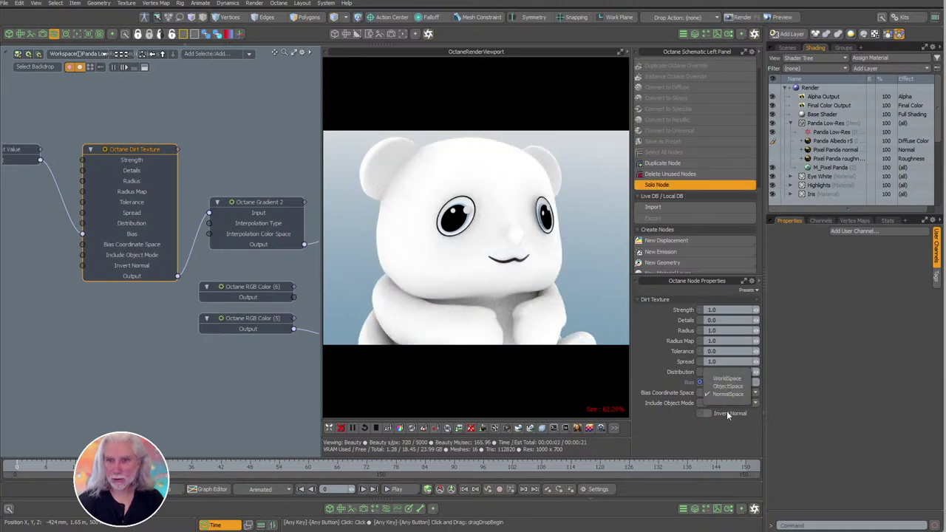
click(727, 411)
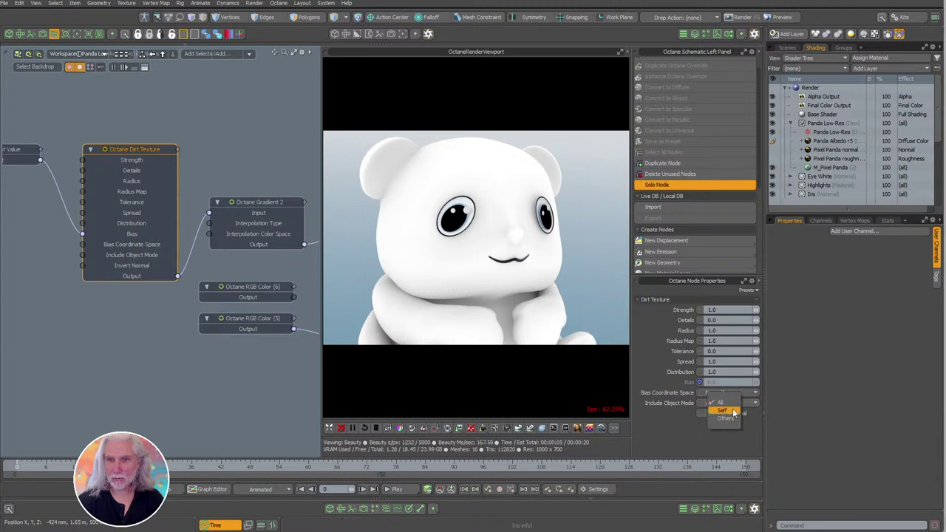
click(723, 403)
click(724, 311)
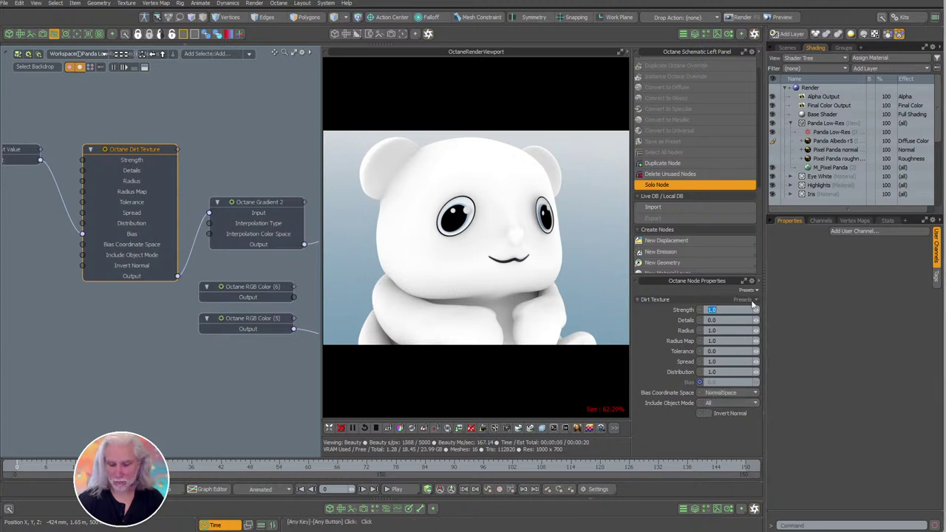
key(Return)
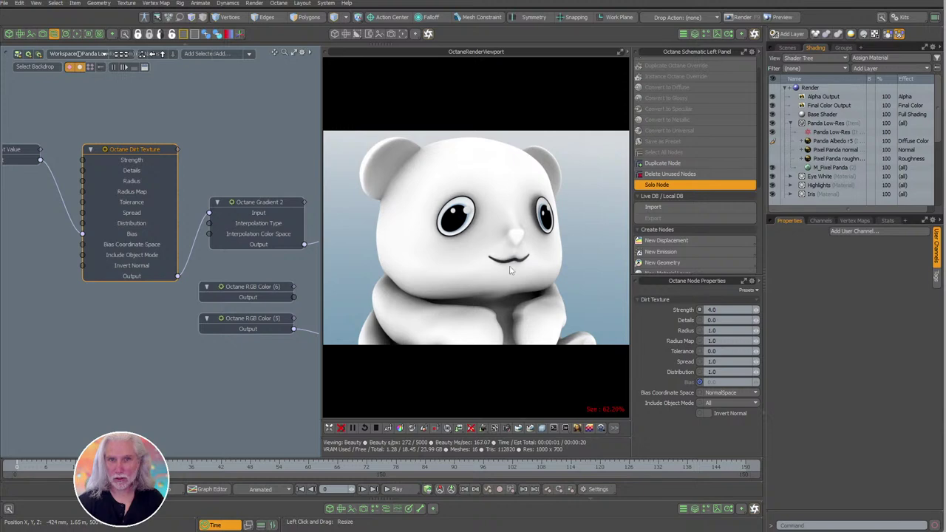
Pull the camera back to frame more of the panda's body and return to the node schematic.
click(9, 34)
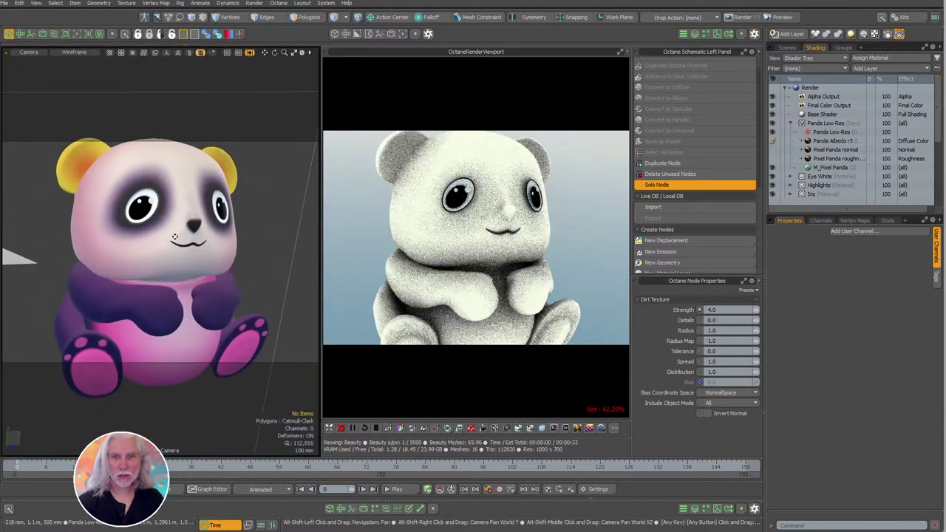
ctrl+alt+drag(210, 272, 182, 273)
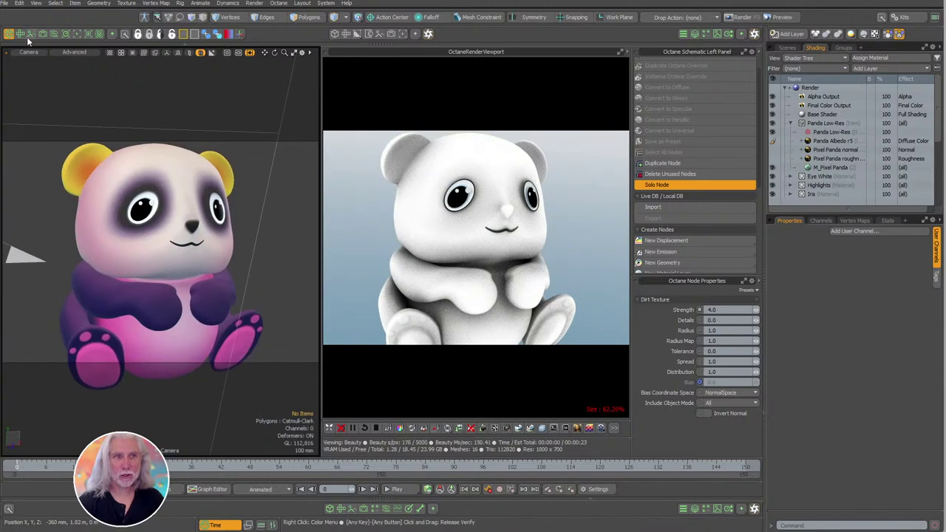
click(54, 34)
Edit Gradient 2 to run from cyan at 0% to a red key at 96%, and turn off the Dirt Texture solo.
click(244, 209)
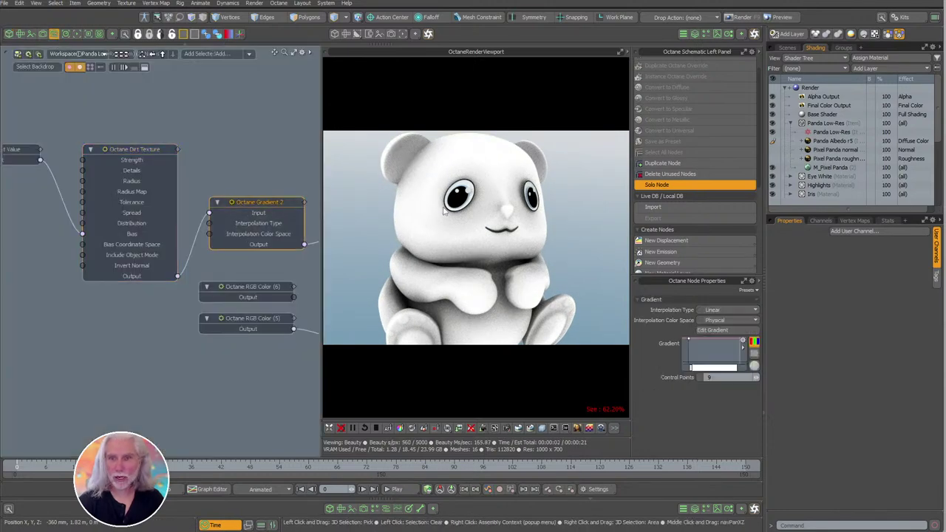
click(708, 331)
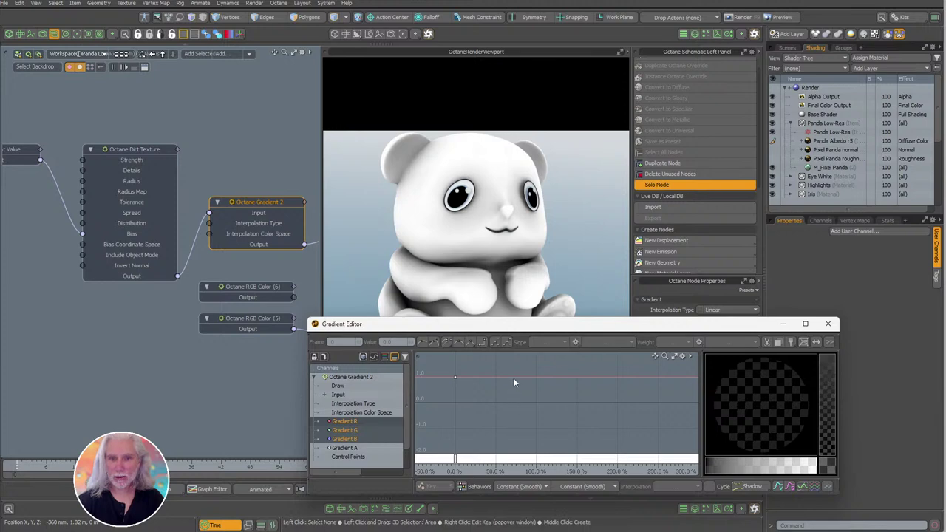
middle_click(533, 377)
drag(761, 405, 808, 404)
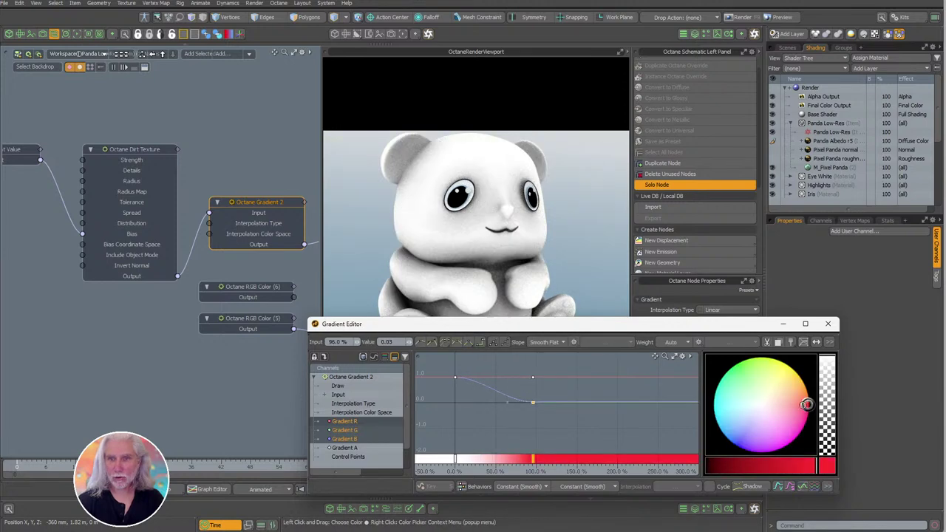
drag(486, 403, 430, 365)
click(714, 416)
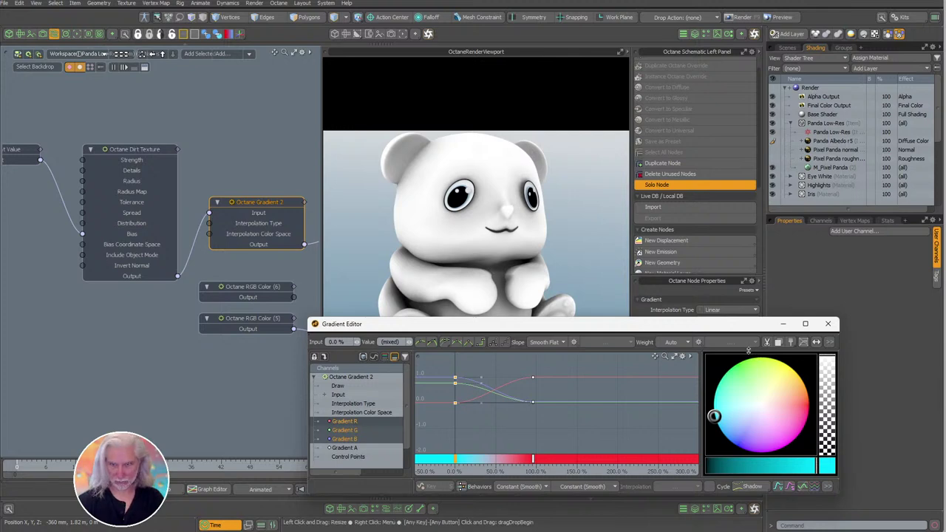
click(828, 324)
click(656, 184)
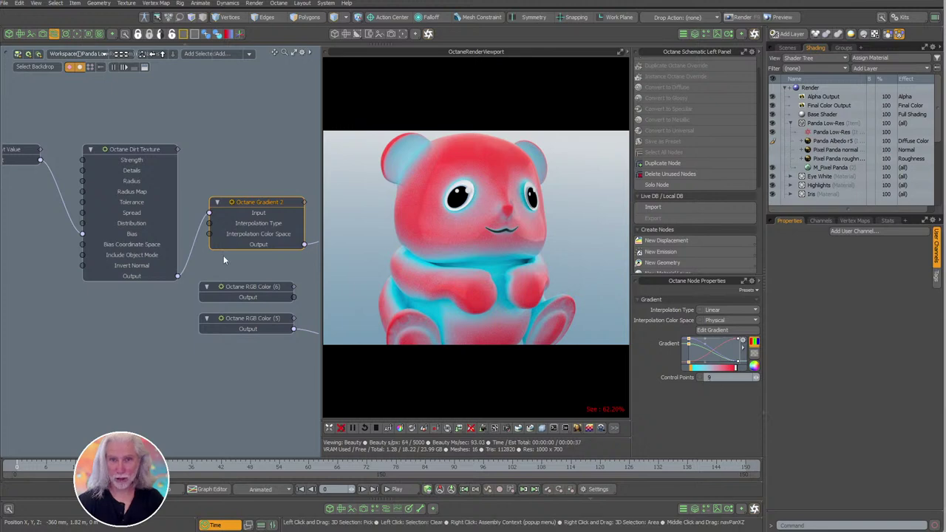
Disconnect the Dirt Texture from Gradient 2 and move it with its Float Value below and away from the gradient.
scroll(200, 230, down, 2)
click(155, 175)
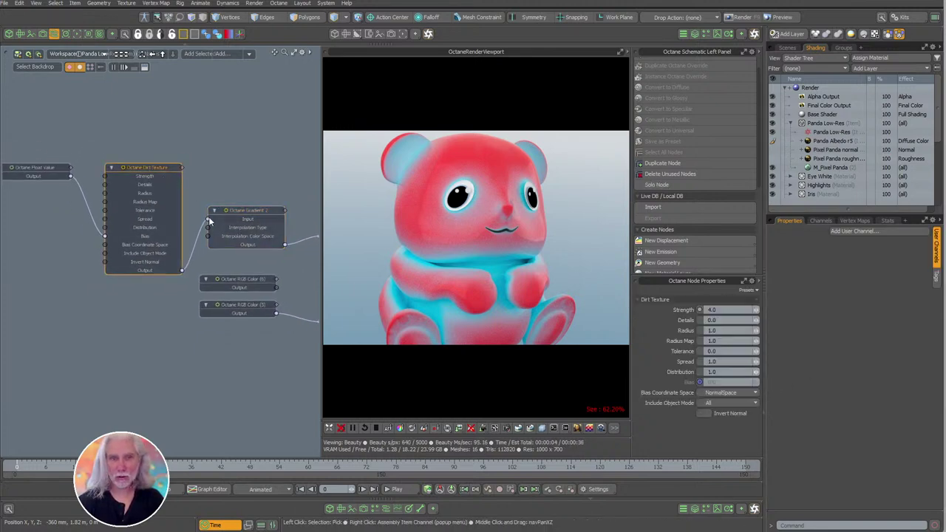
drag(201, 231, 194, 221)
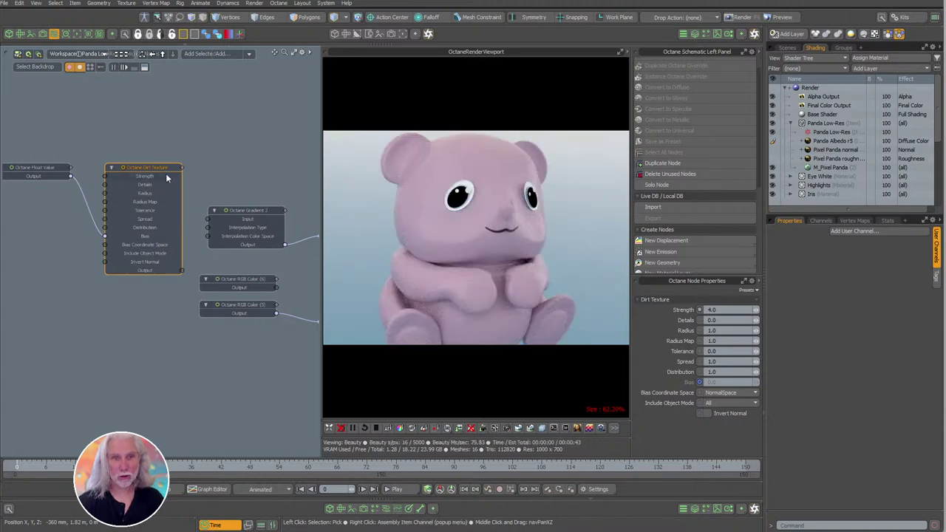
shift+click(52, 169)
drag(139, 173, 106, 258)
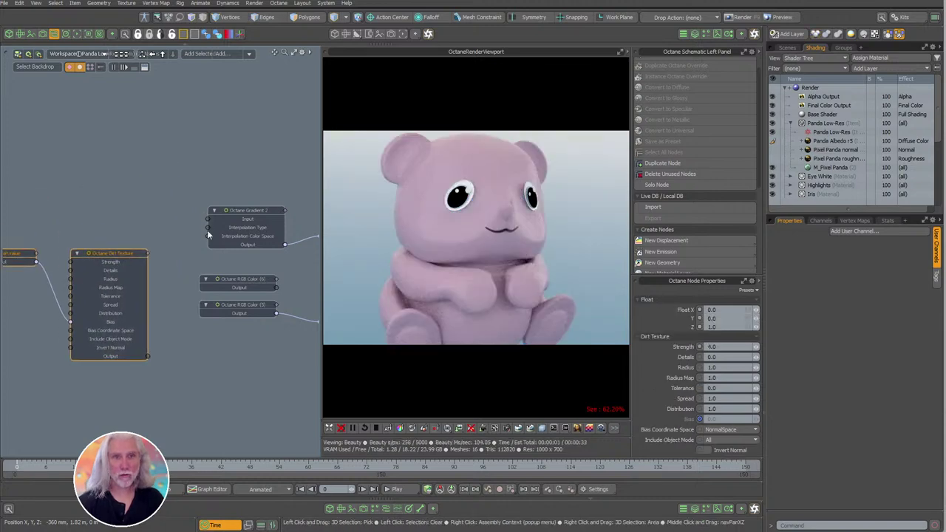
Add a Falloff Map texture connected to Gradient 2's Input, and select Gradient 2.
click(248, 219)
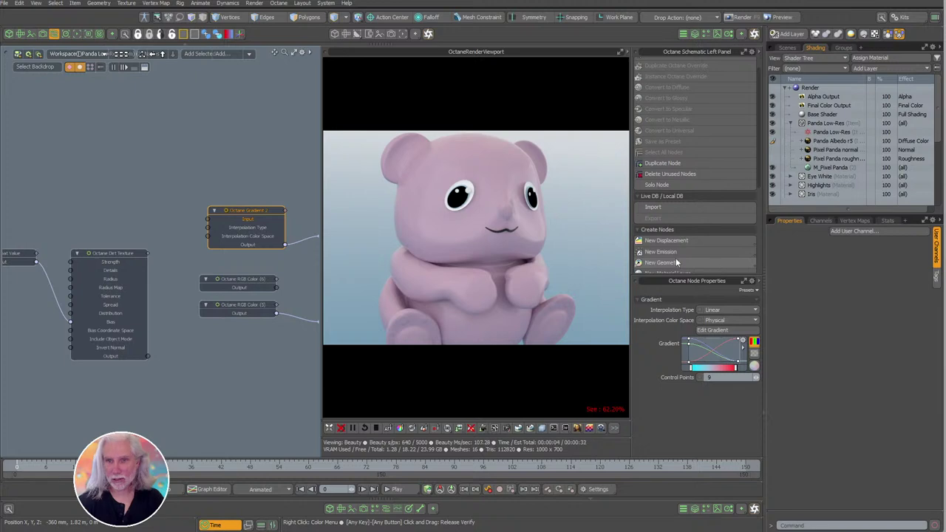
scroll(758, 199, down, 3)
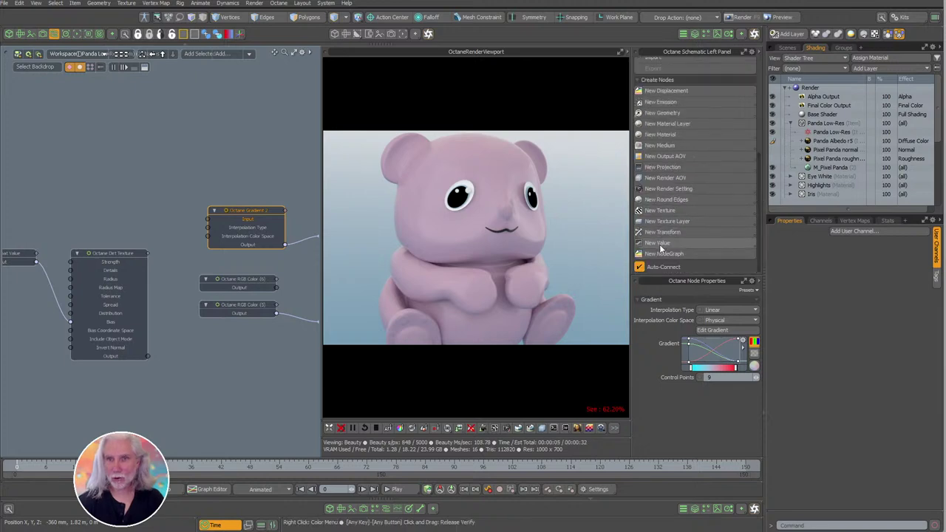
click(660, 210)
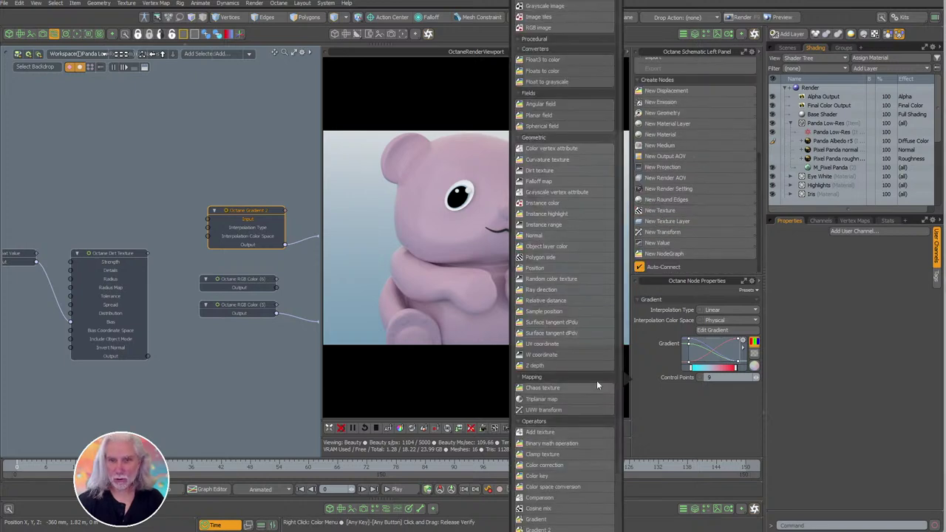
click(538, 180)
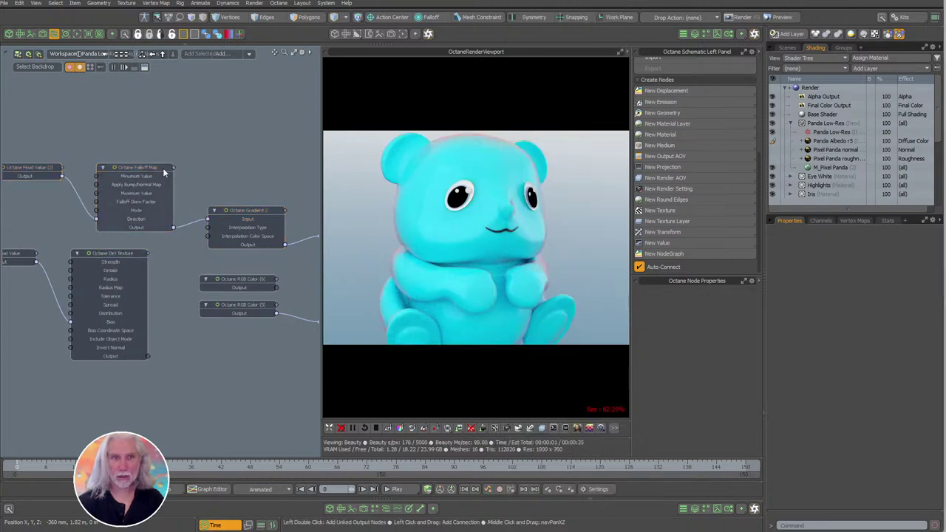
click(252, 212)
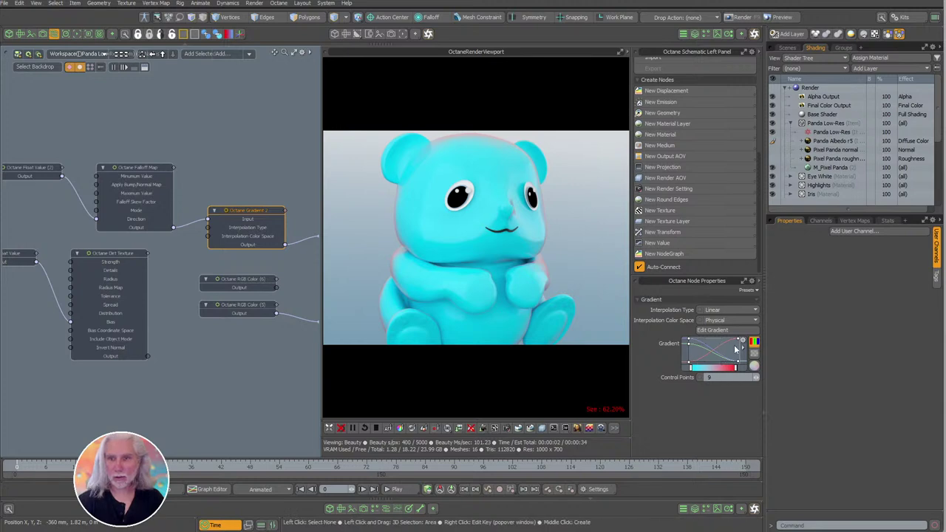
Adjust the Falloff Map's Falloff Skew Factor, trying 2.0 and 1.0 before settling on 1.1.
click(671, 344)
click(829, 324)
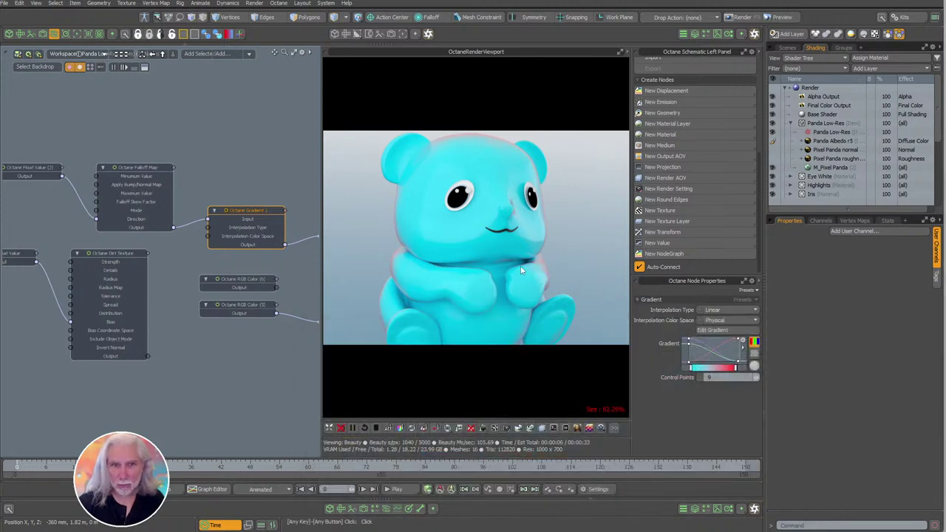
click(140, 167)
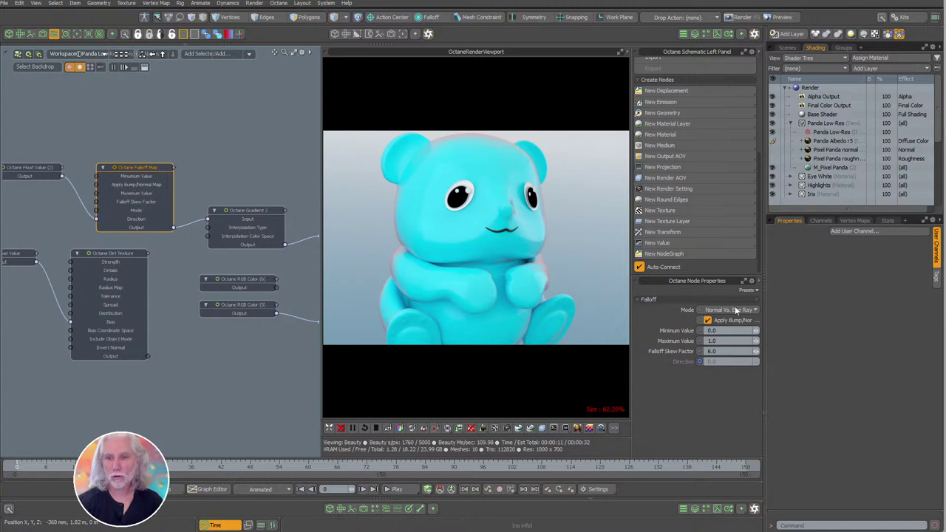
click(714, 352)
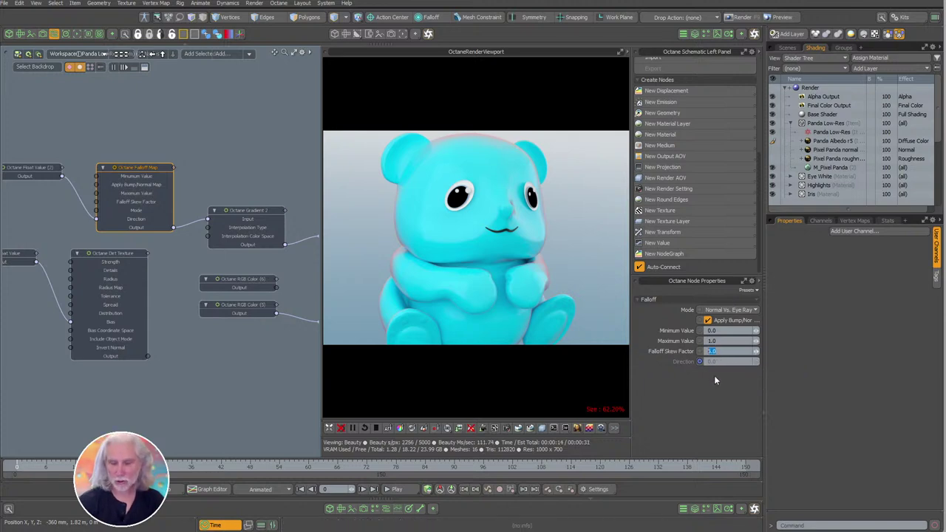
text(2)
key(Return)
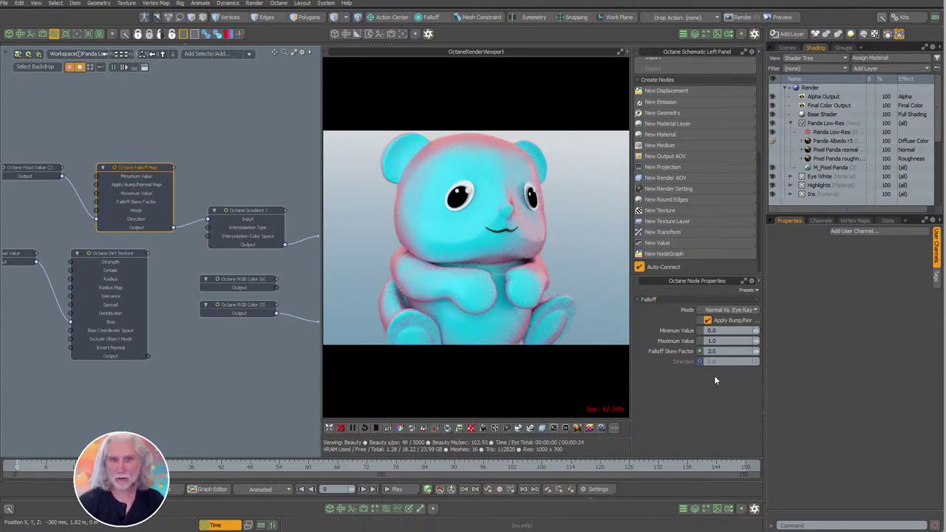
click(756, 353)
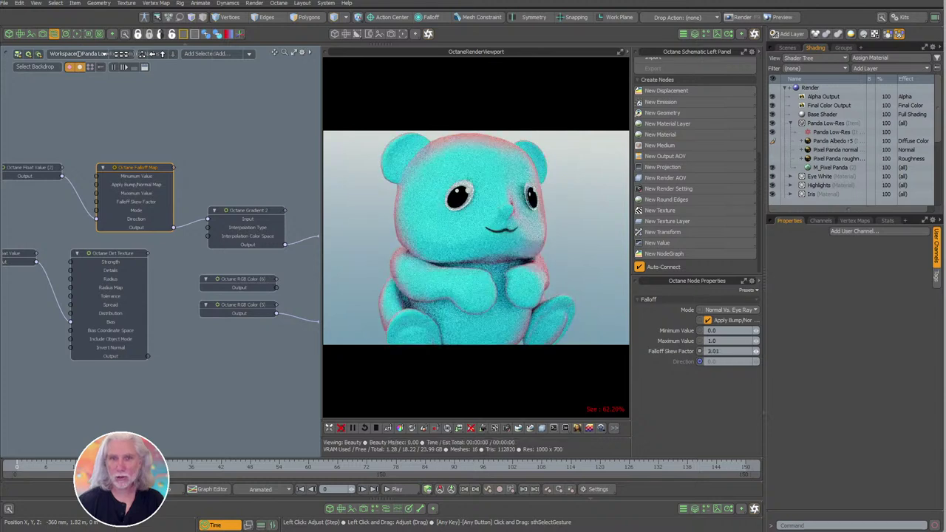
text(1)
key(Return)
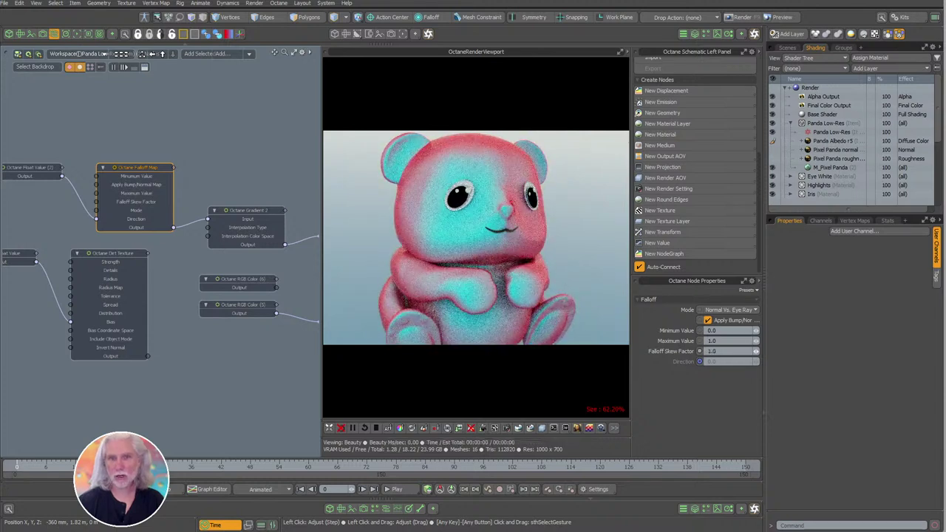
mouse_move(755, 351)
mouse_down()
mouse_move(768, 351)
mouse_move(756, 351)
mouse_up()
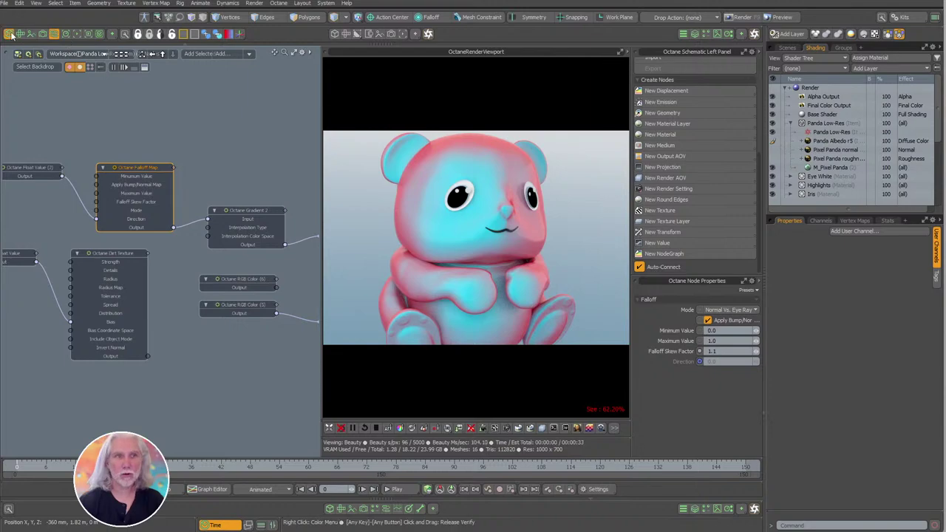
Orbit the camera slightly around the panda to check the falloff colors, and return to the node schematic.
click(11, 34)
alt+drag(284, 251, 208, 270)
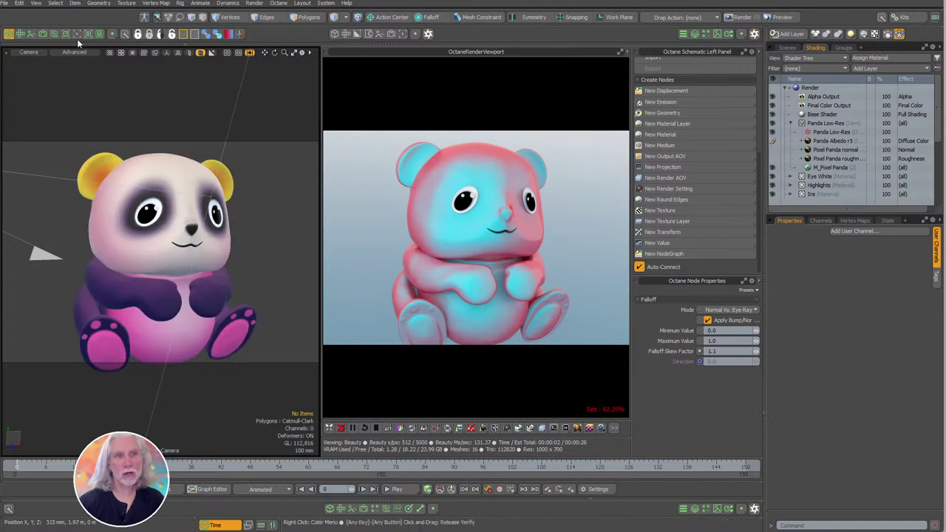
click(58, 34)
Disconnect the Falloff Map from Gradient 2 and move it with its Float Value above the gradient.
alt+drag(152, 160, 180, 154)
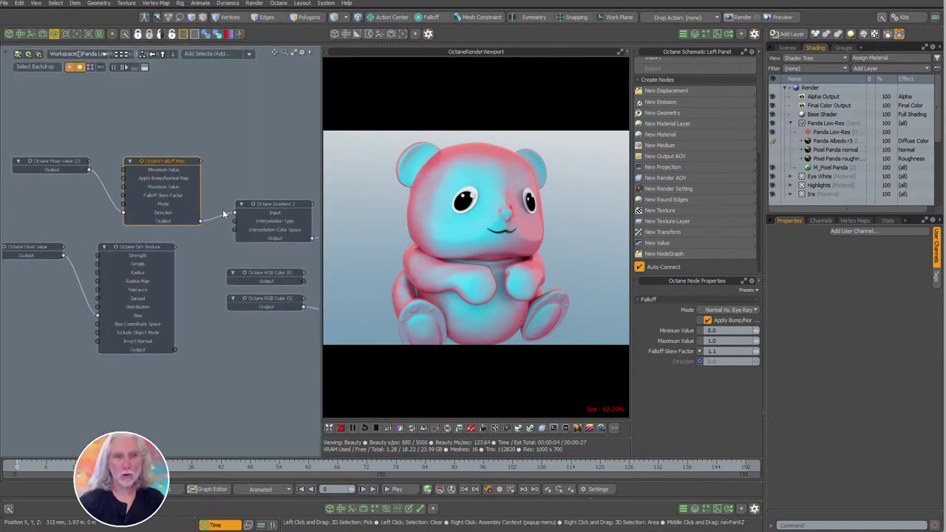
drag(234, 214, 205, 60)
shift+click(61, 162)
alt+drag(220, 164, 194, 170)
Add a Rain Bump texture connected to Gradient 2's Input and place it between the Falloff Map and Dirt Texture.
click(249, 218)
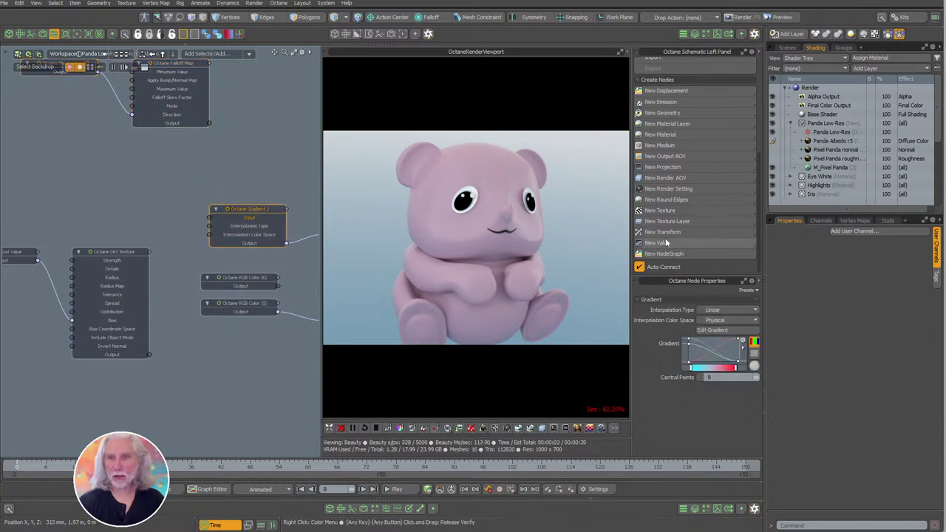
click(671, 213)
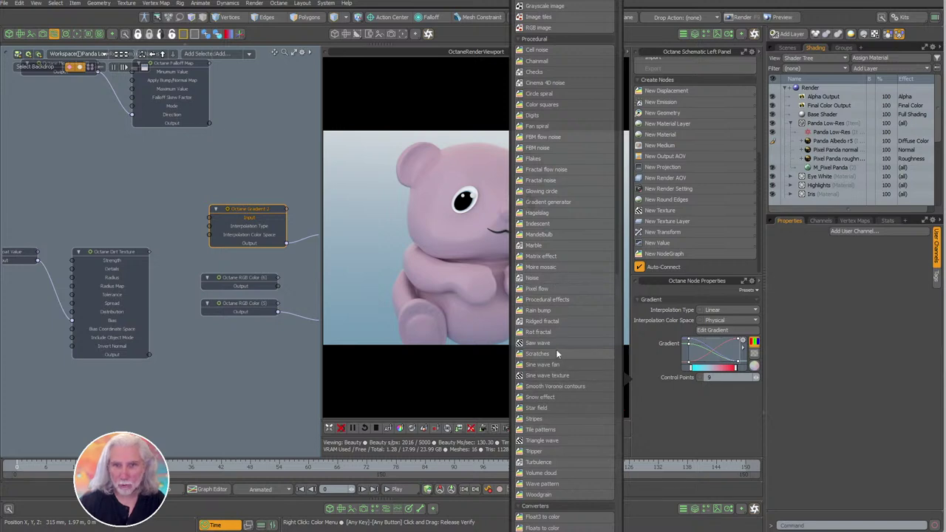
click(547, 310)
drag(160, 211, 152, 158)
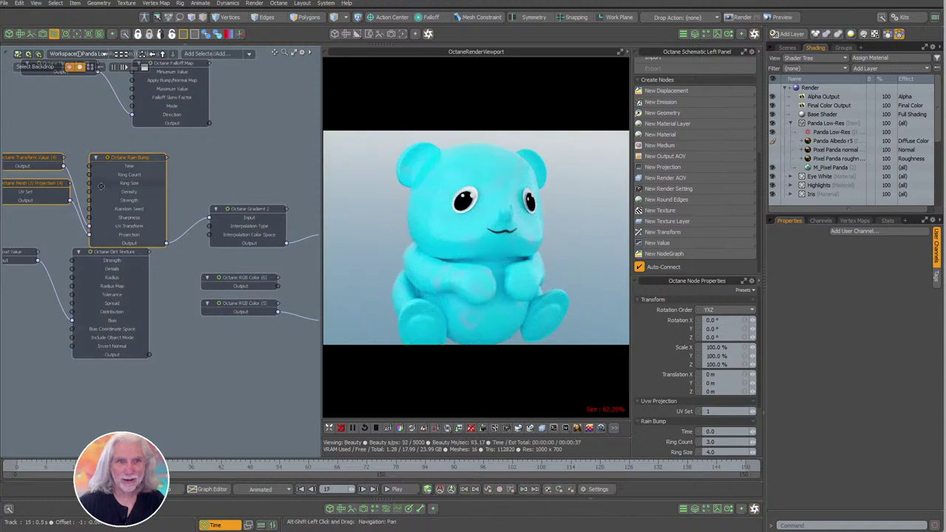
middle_drag(96, 148, 154, 195)
click(154, 194)
drag(190, 204, 181, 196)
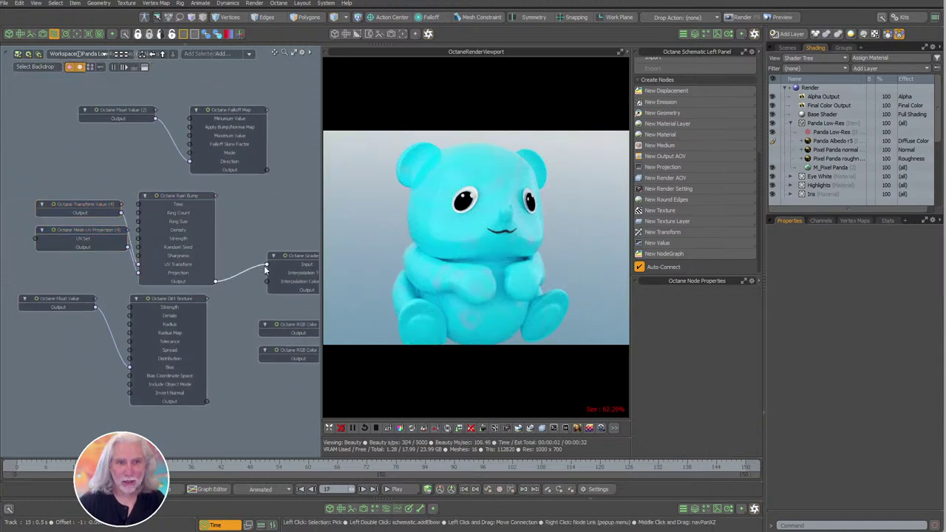
Disconnect the Rain Bump from Gradient 2 and move it with its transform and projection nodes far left of the graph.
drag(265, 264, 235, 267)
drag(54, 181, 180, 250)
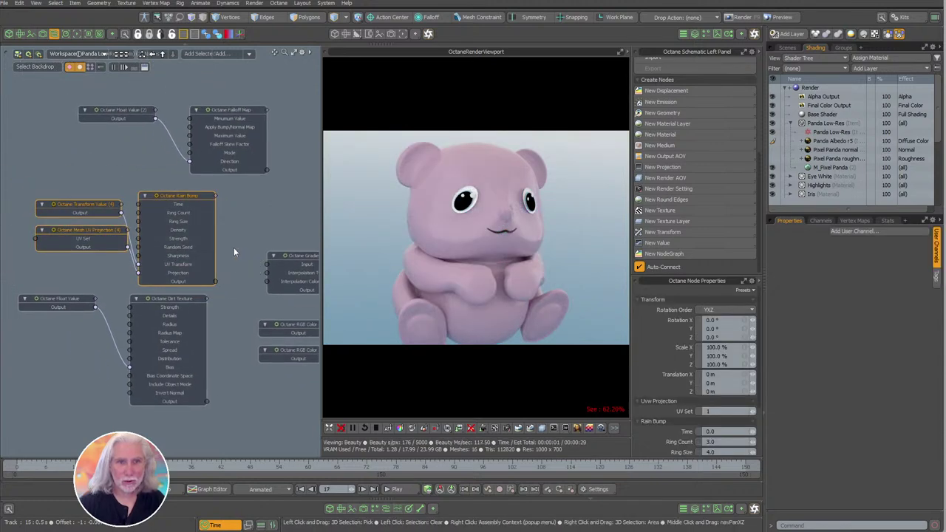
drag(183, 199, 4, 183)
Add a Cinema 4D Noise texture connected to Gradient 2's Input and place it beside the gradient.
middle_drag(248, 230, 151, 217)
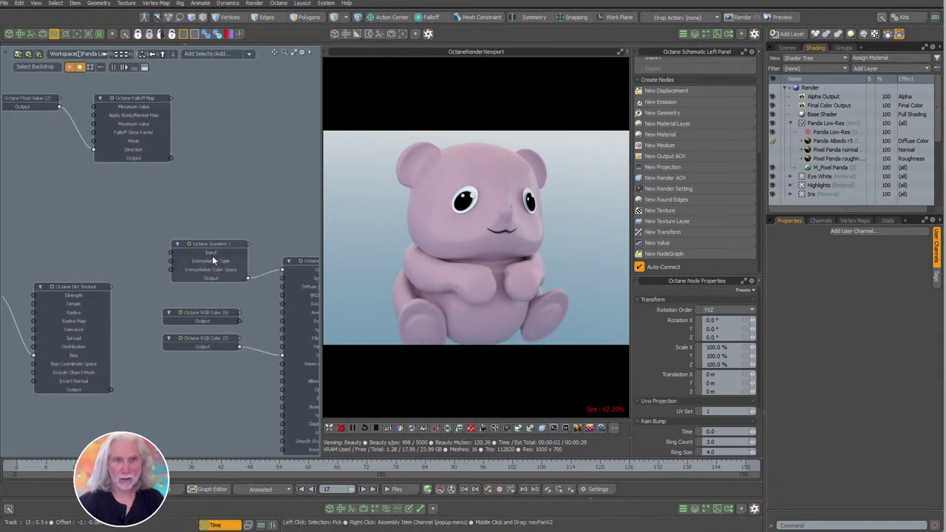
click(212, 256)
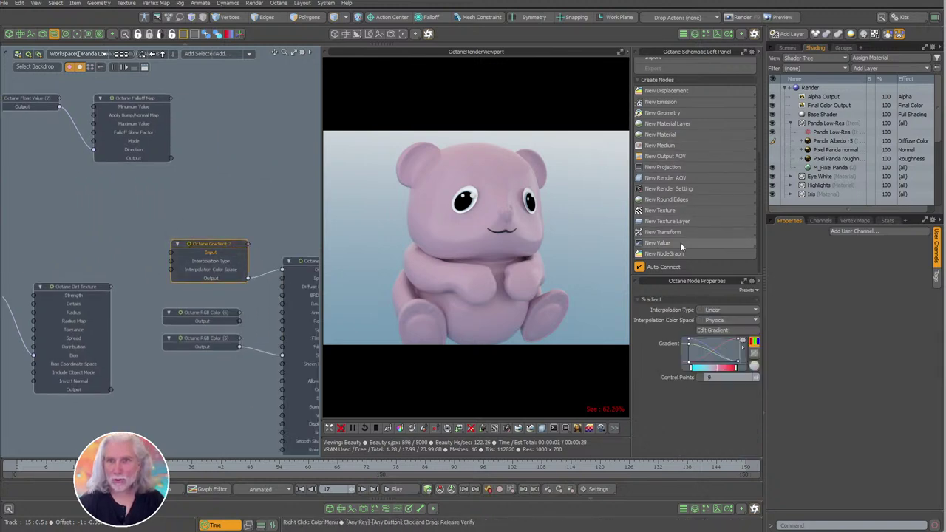
click(669, 210)
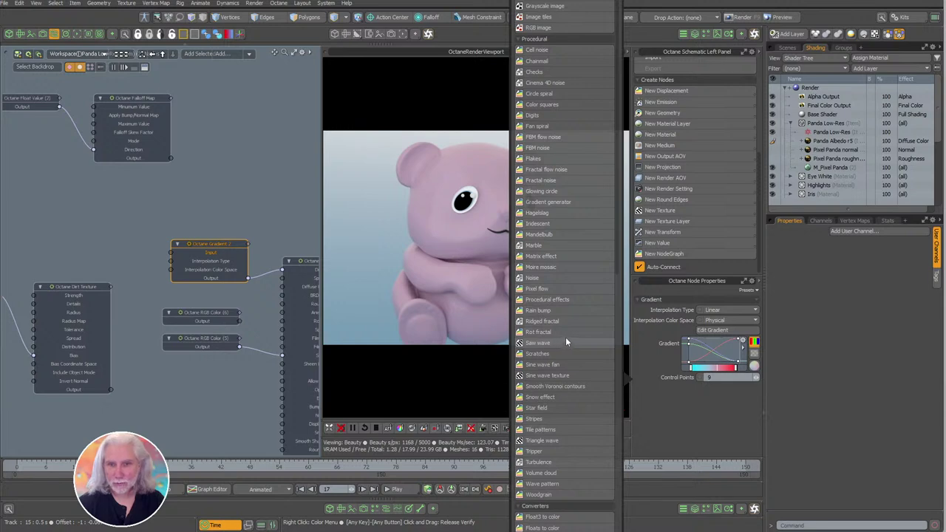
click(544, 82)
drag(127, 209, 127, 200)
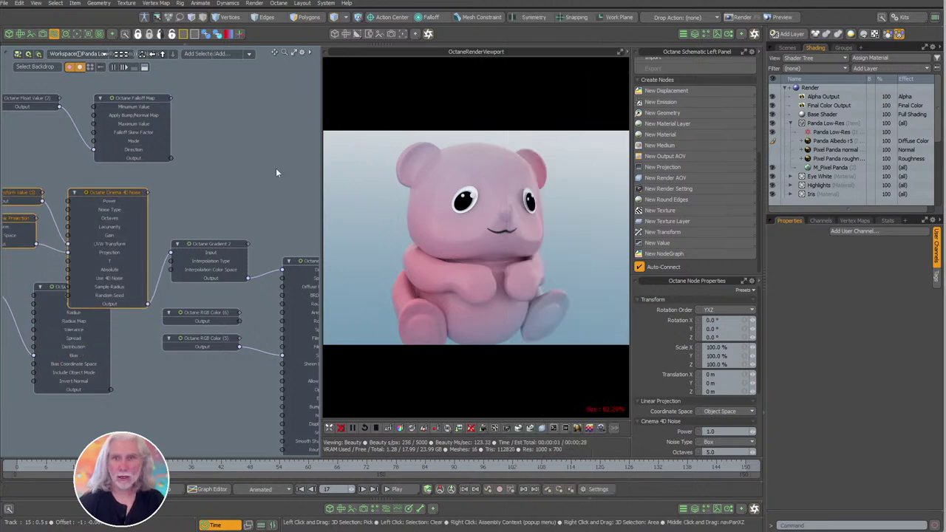
Solo the Cinema 4D Noise node and set its noise type to Sema.
scroll(755, 120, up, 5)
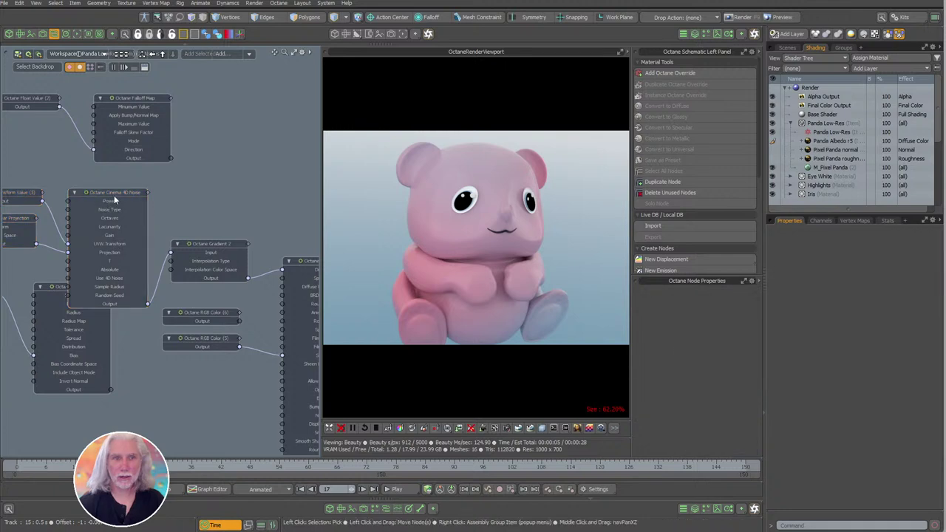
click(656, 204)
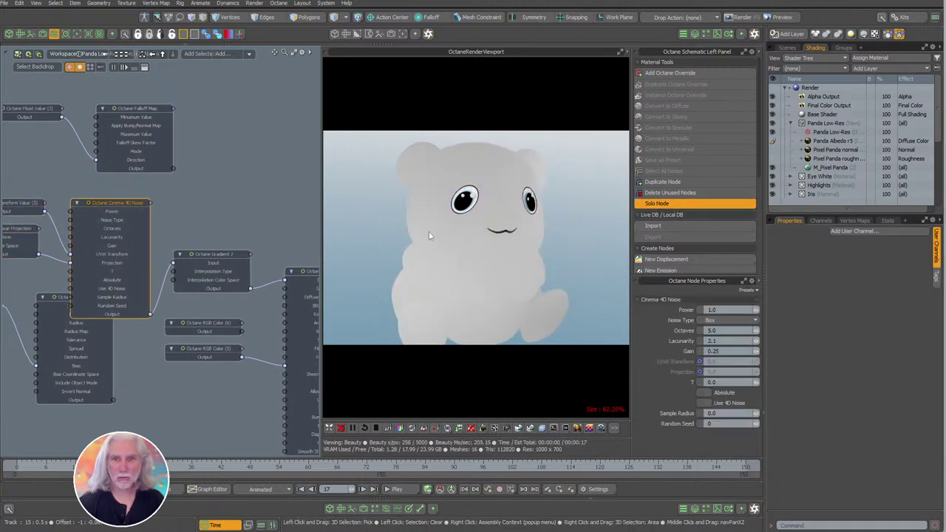
click(730, 320)
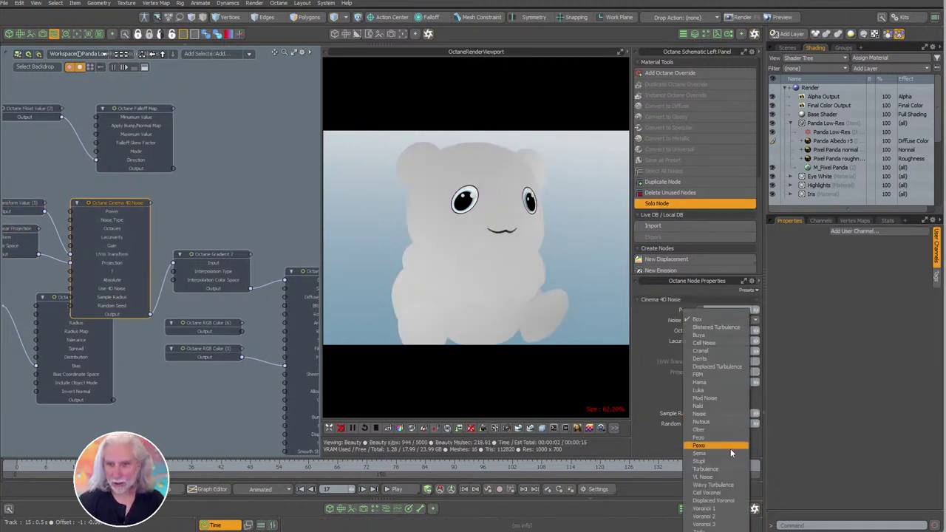
click(730, 452)
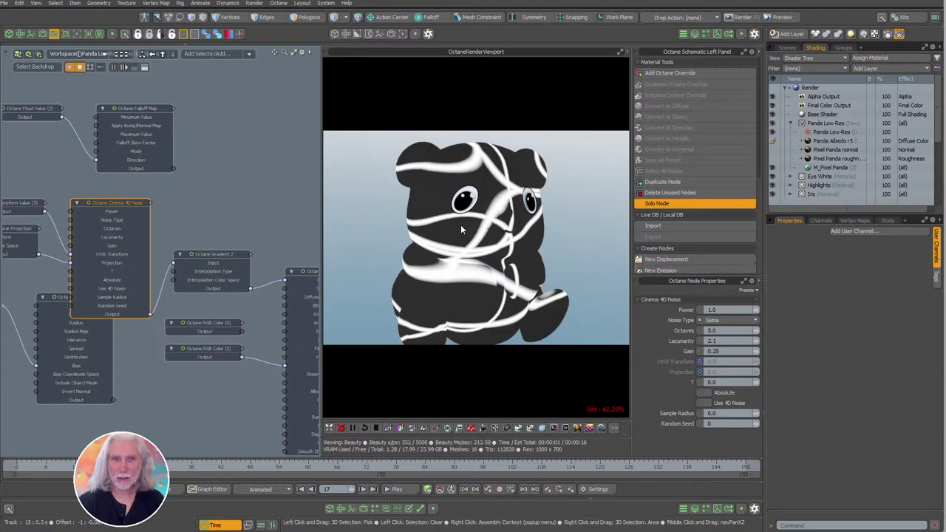
Set the noise's Transform Value scale to 25% on X, Y and Z, and turn off the node solo.
alt+shift+drag(85, 218, 121, 218)
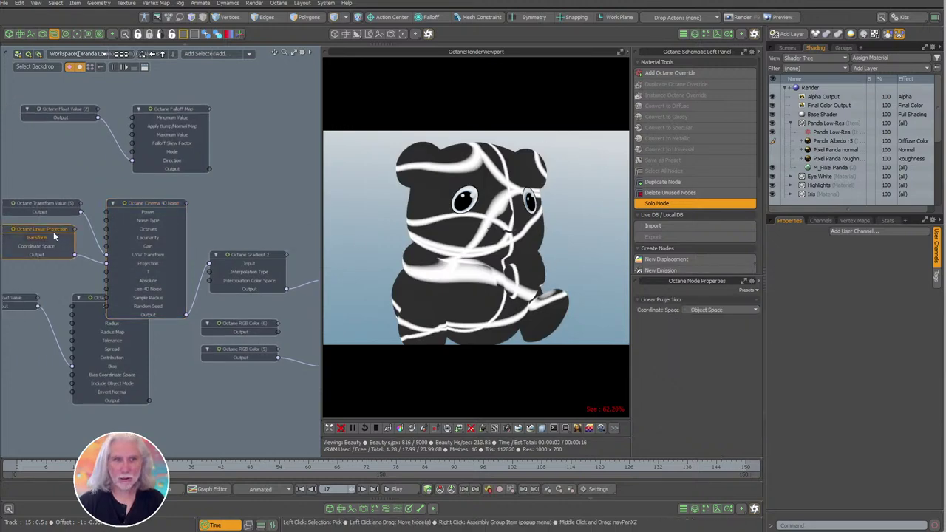
click(45, 202)
click(728, 347)
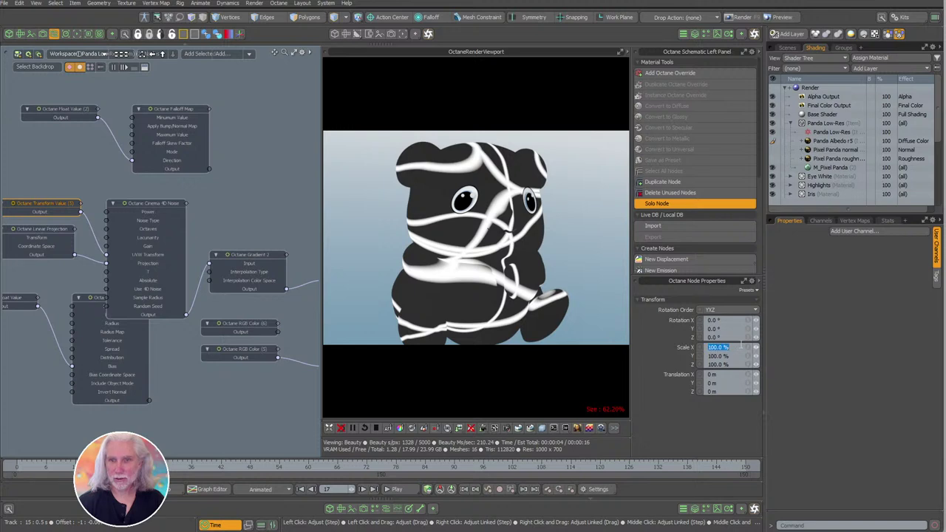
text(25)
key(ctrl+Return)
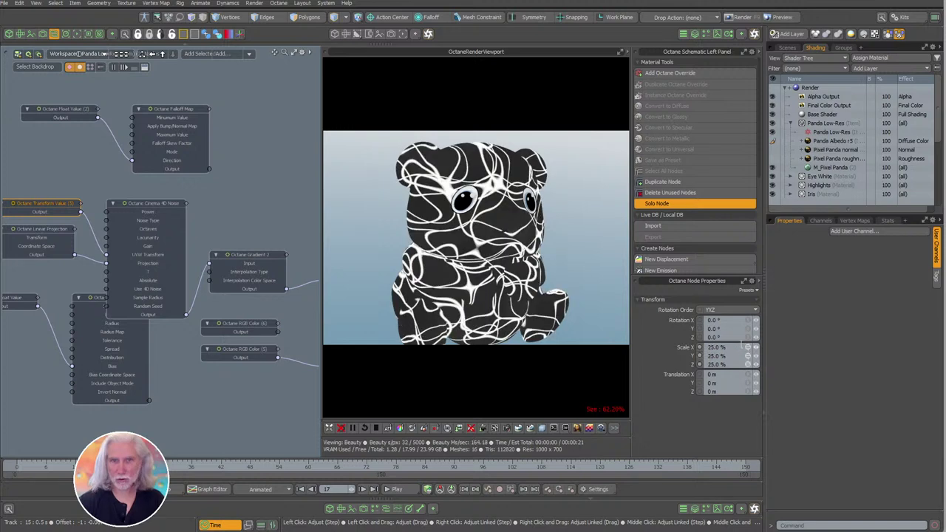
click(252, 241)
click(676, 204)
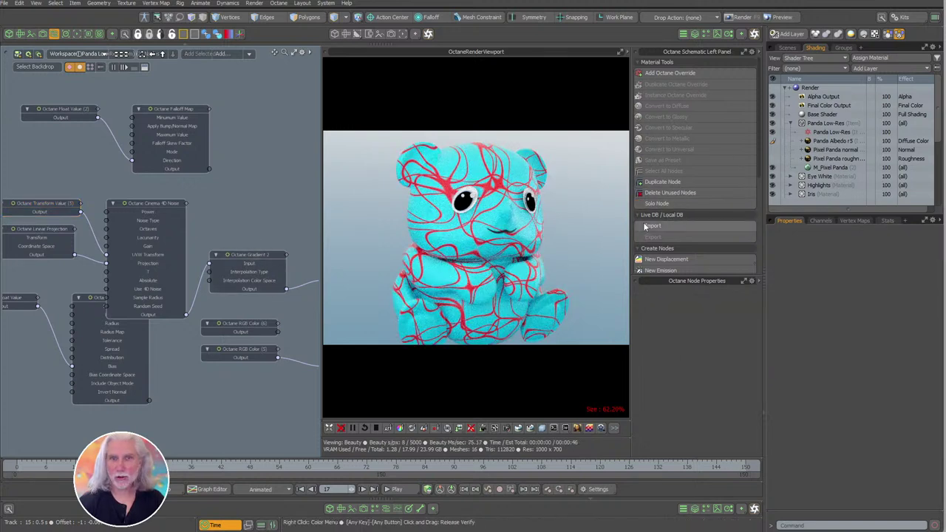
Add a green key at about 50% to Gradient 2 and move the red key to about 75%.
alt+shift+drag(255, 241, 200, 187)
click(191, 235)
scroll(237, 213, up, 3)
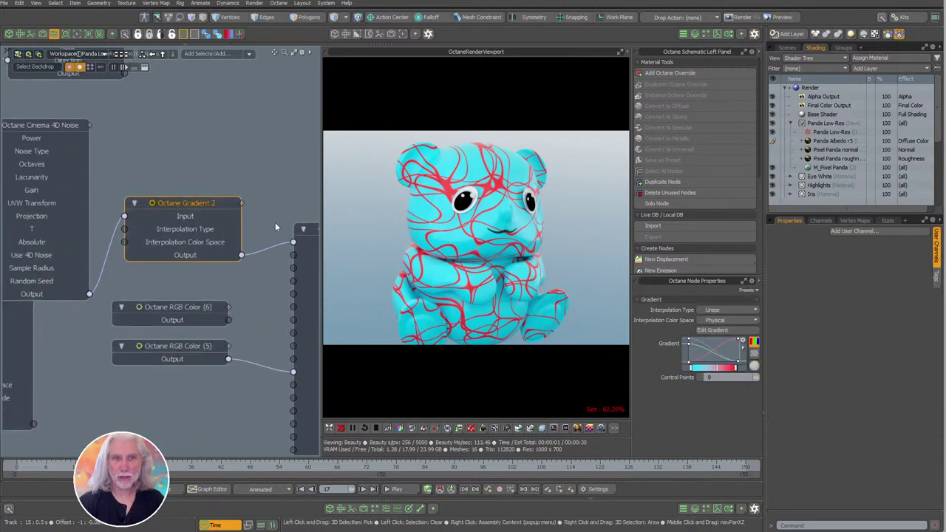
click(712, 330)
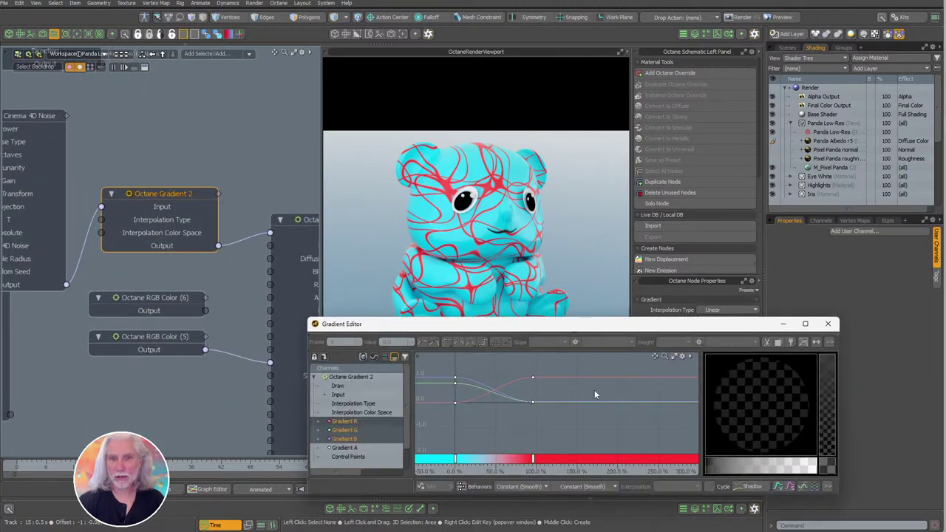
middle_click(493, 459)
drag(754, 400, 745, 359)
right_drag(513, 442, 534, 455)
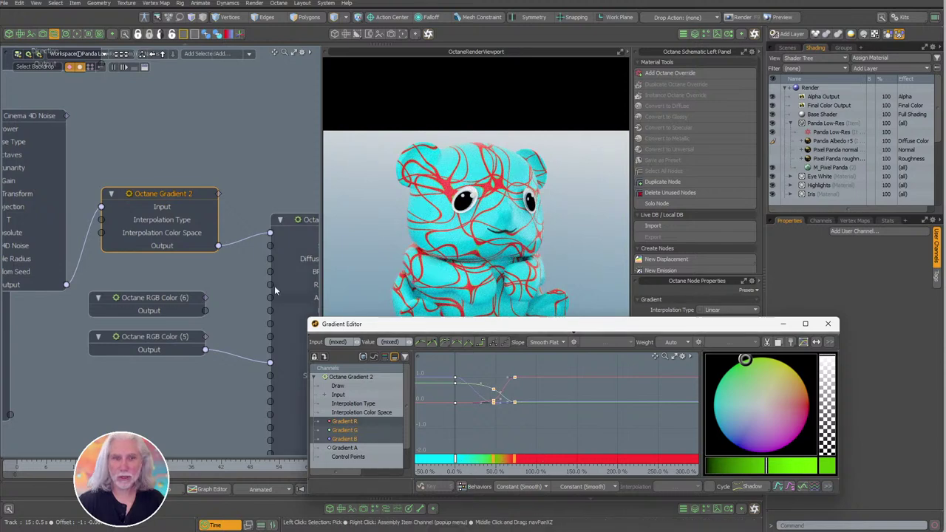
Close the gradient editor and try the Stupl, Ober and Pezo noise types on the Cinema 4D Noise, ending on Poxo.
alt+drag(135, 140, 211, 157)
click(134, 139)
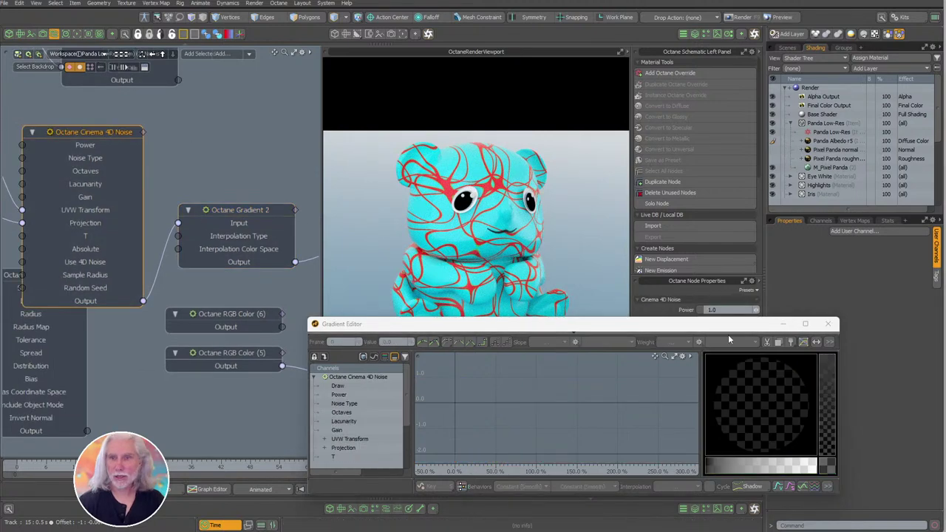
click(828, 323)
click(720, 321)
click(727, 331)
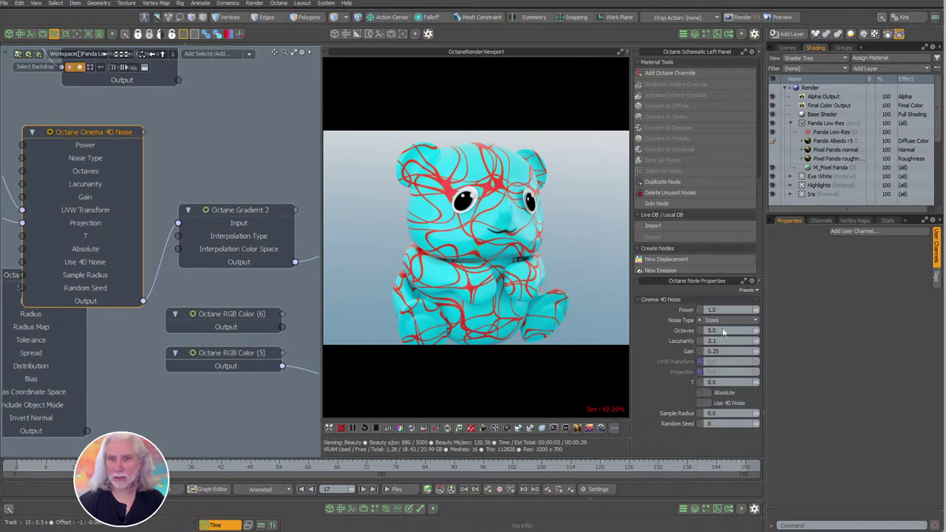
click(719, 322)
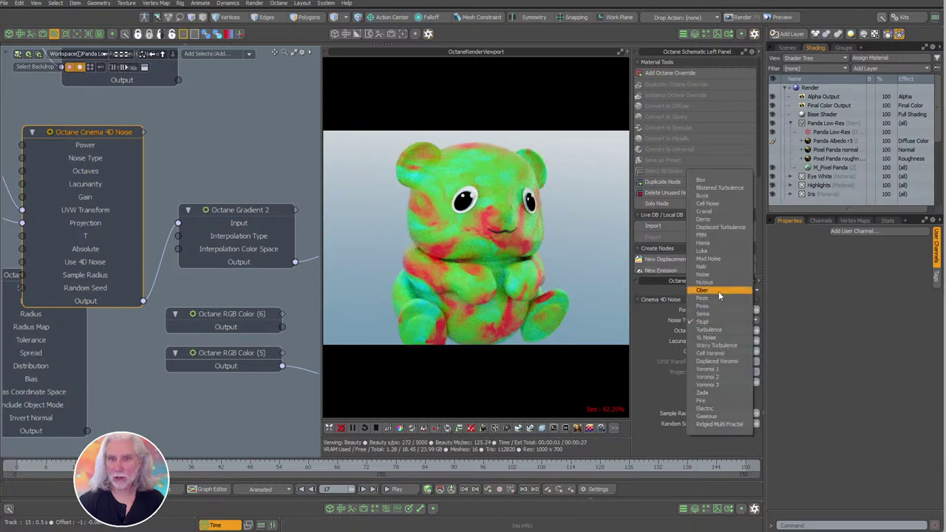
click(717, 291)
click(734, 323)
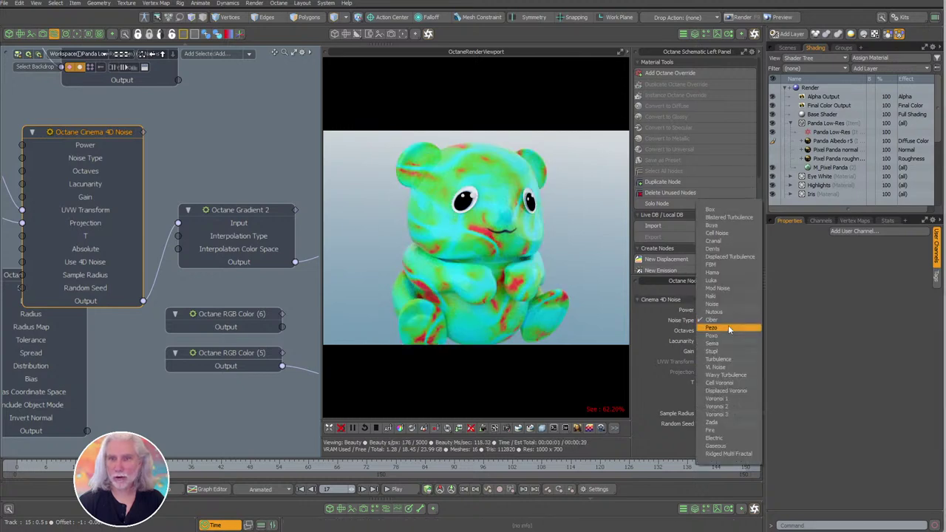
click(727, 328)
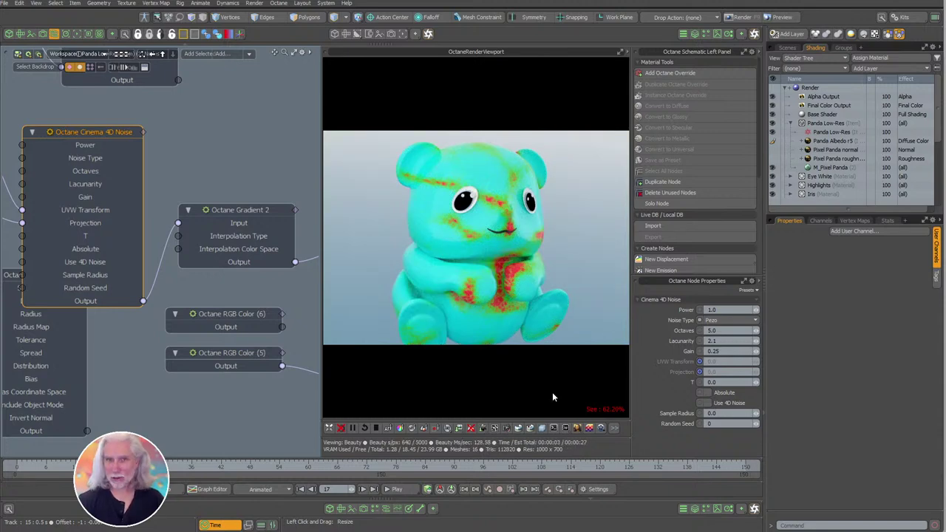
click(720, 321)
click(716, 327)
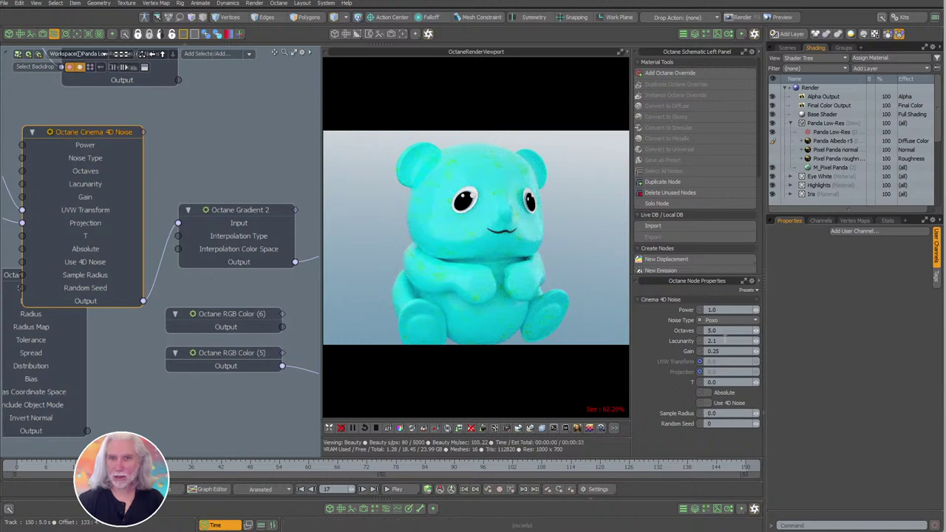
Change the Cinema 4D Noise node's noise type to Mod Noise.
click(721, 319)
click(709, 273)
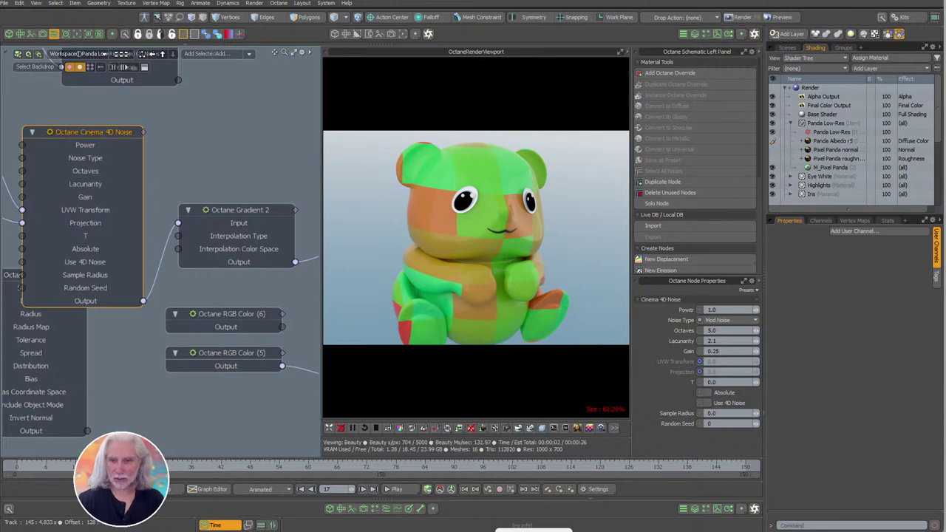
Switch to the Notepad notes and review the Octane Content topics, highlighting Volumes, Shader Tree integration Priorities, Future of Octane and the Lighting and Photo contest.
click(772, 529)
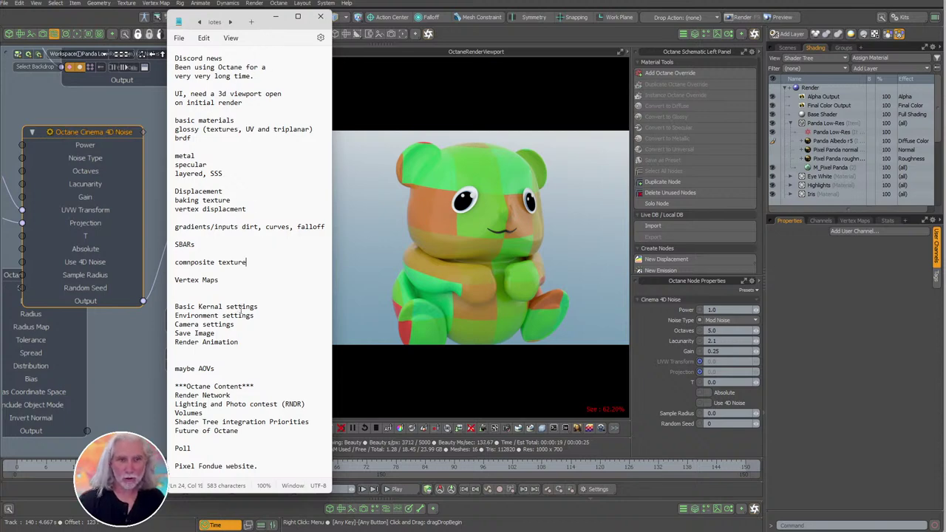
drag(250, 435, 145, 386)
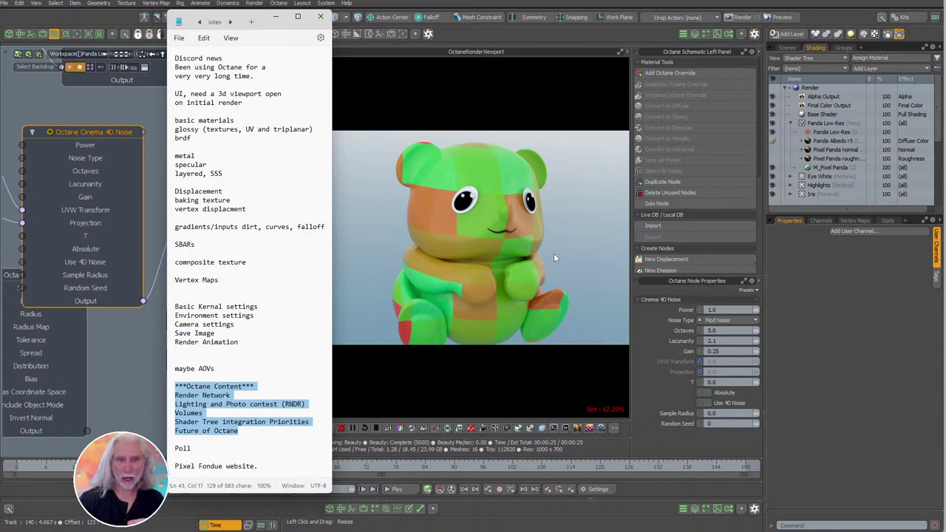
click(271, 422)
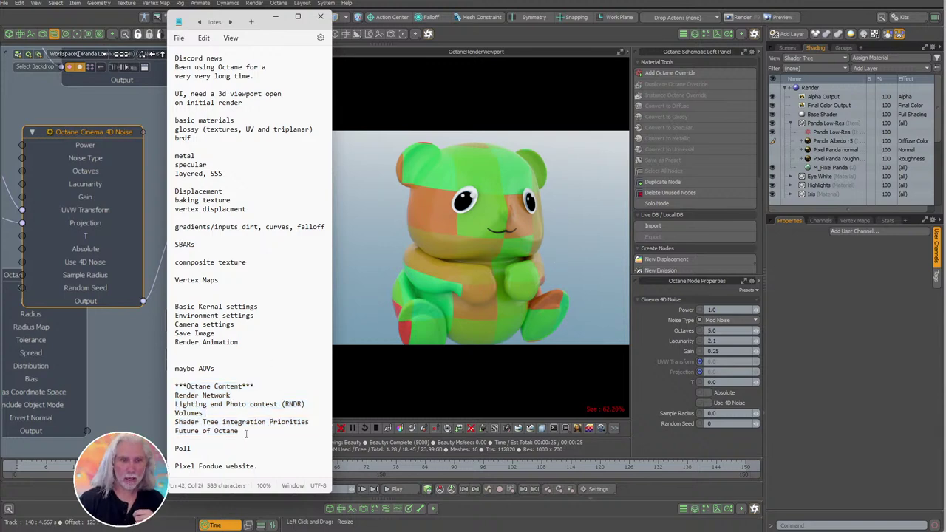
double_click(211, 412)
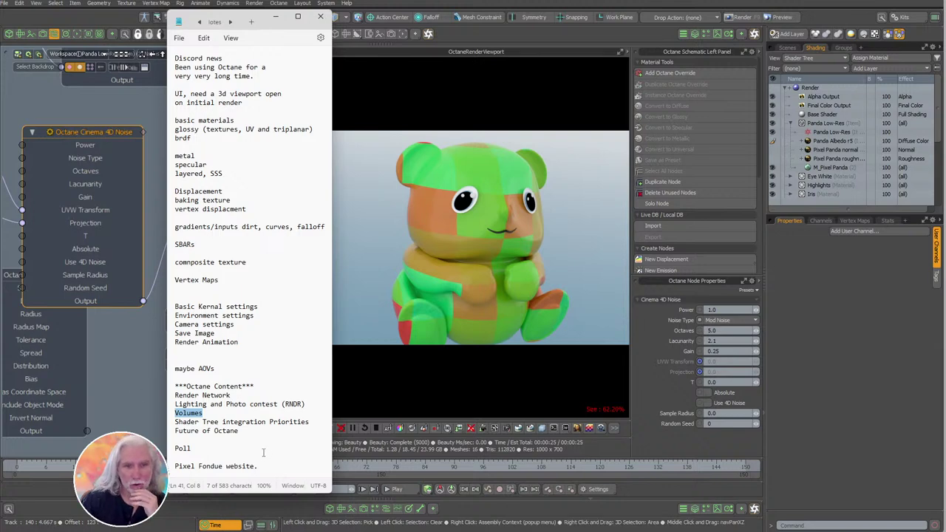
drag(310, 422, 176, 428)
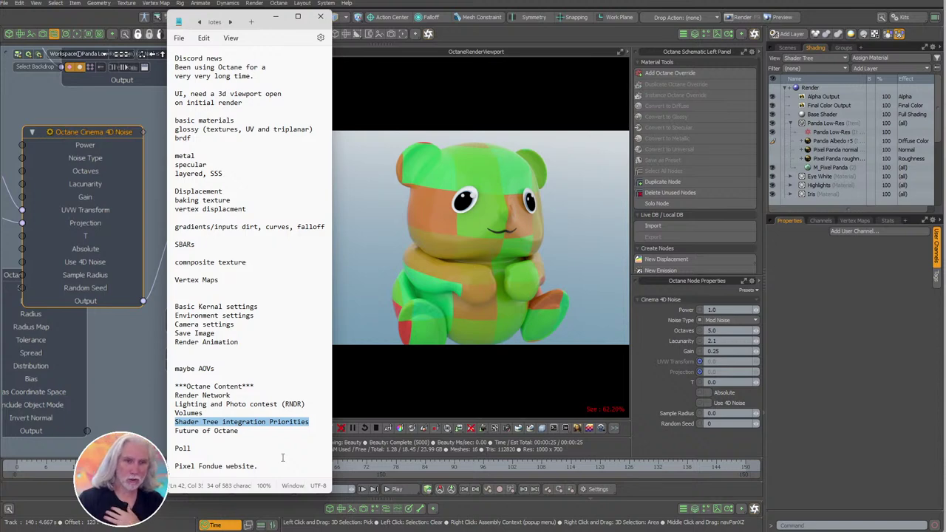
triple_click(248, 435)
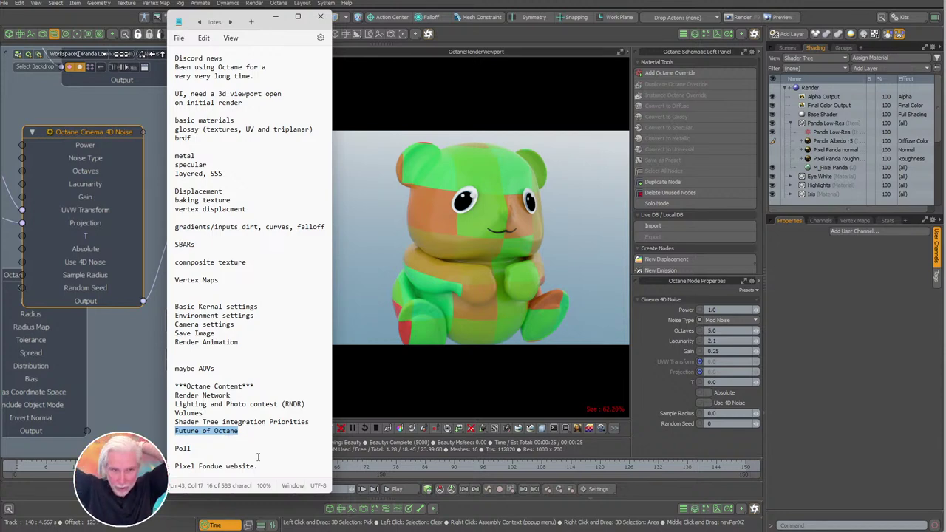
drag(305, 404, 175, 405)
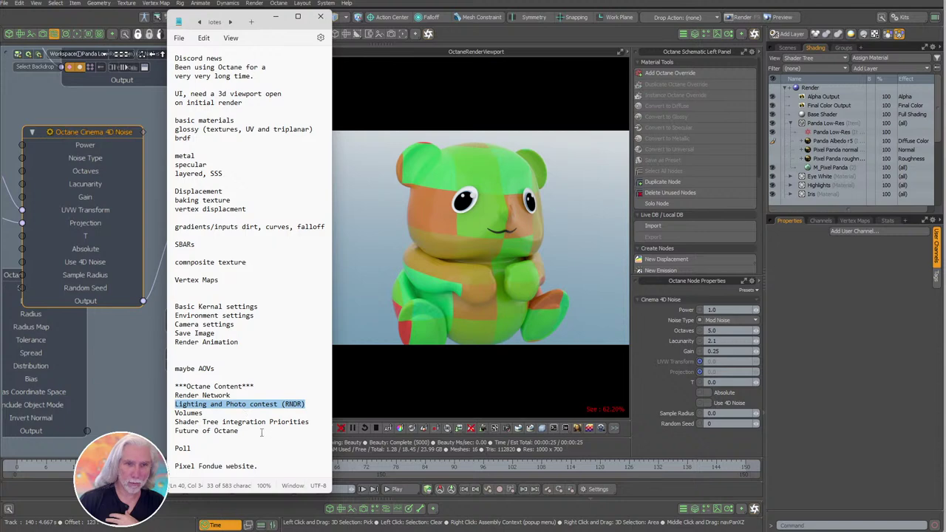
mouse_move(193, 430)
mouse_down()
mouse_move(244, 432)
mouse_move(175, 427)
mouse_up()
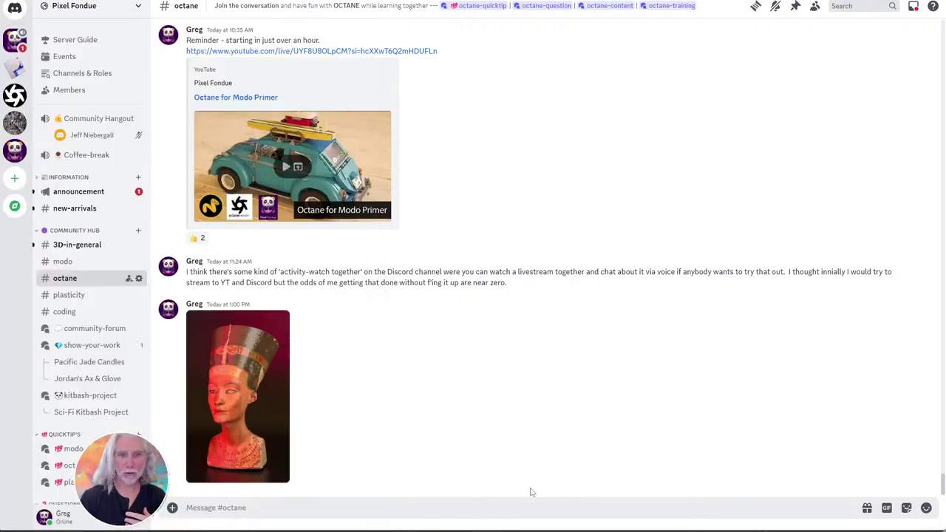
In the Pixel Fondue Discord server, browse the modo-quicktip and modo-content forums, ending on the octane-content forum.
click(73, 448)
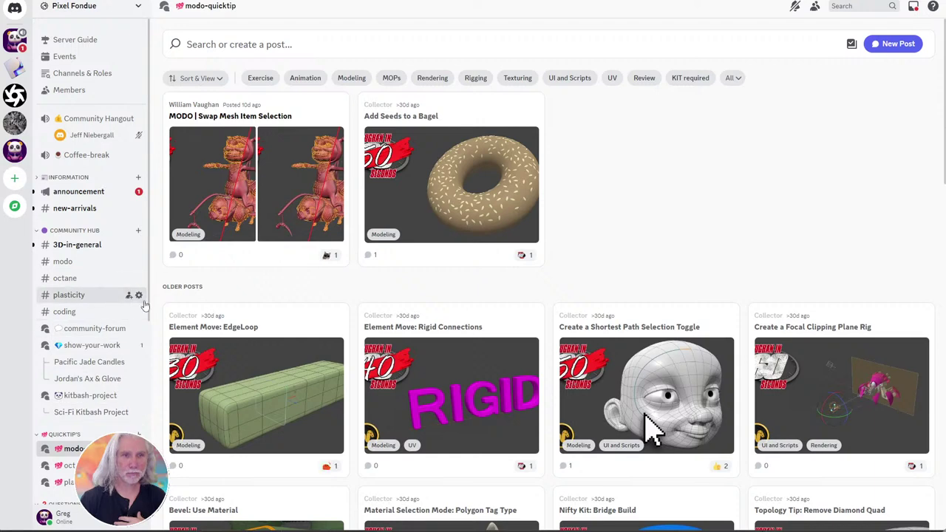
scroll(153, 430, down, 3)
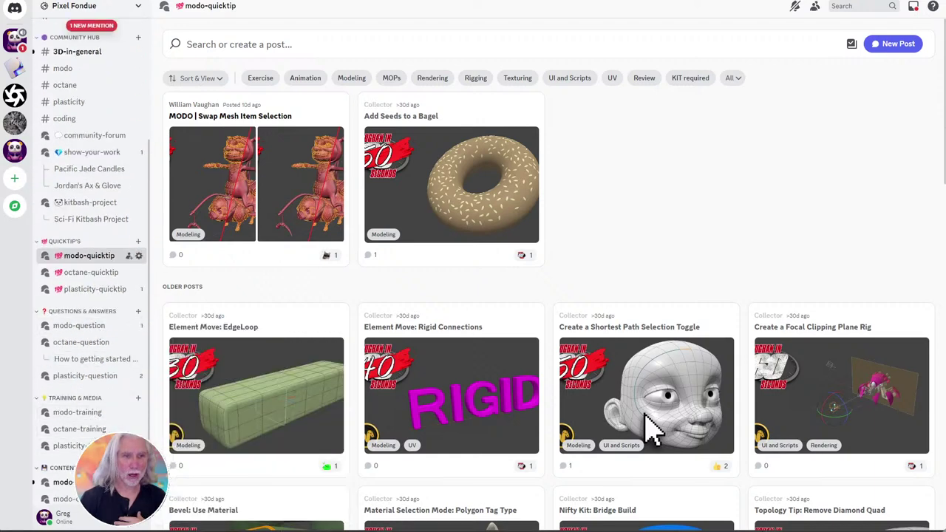
click(65, 499)
click(65, 475)
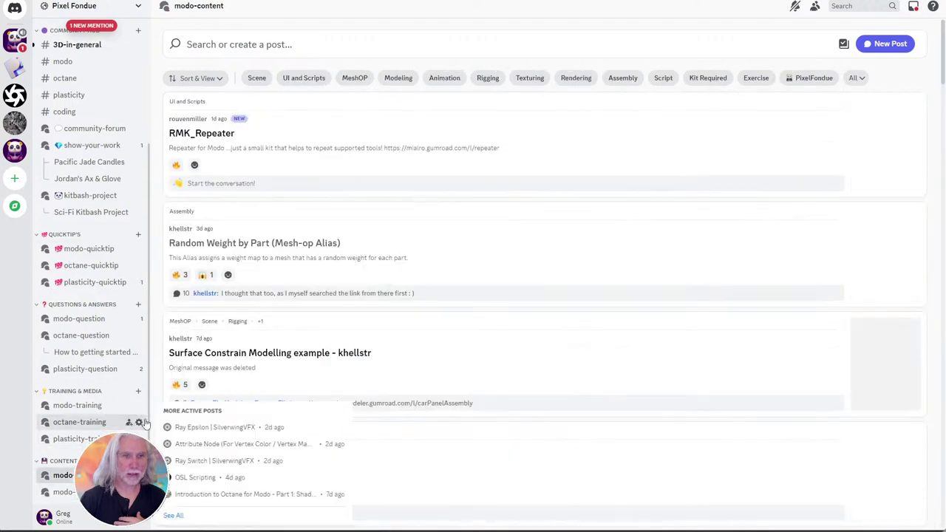
scroll(90, 296, down, 1)
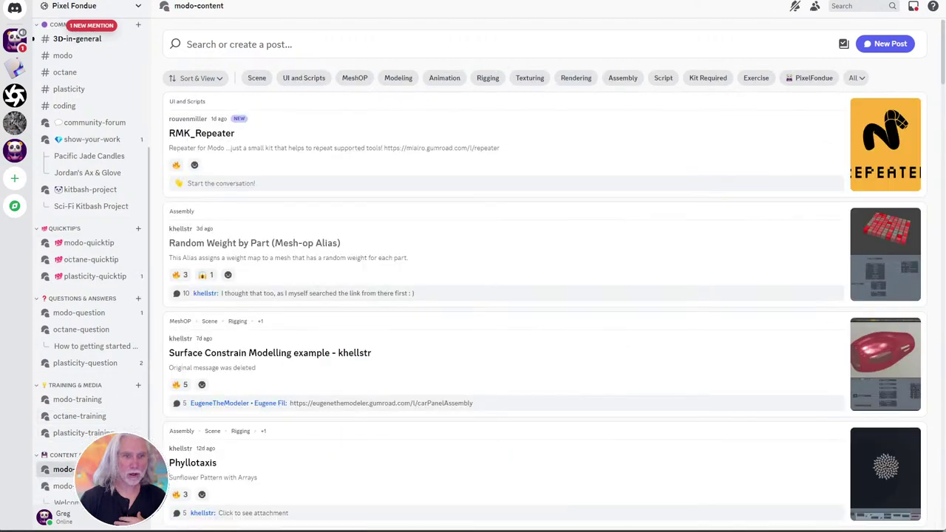
click(65, 451)
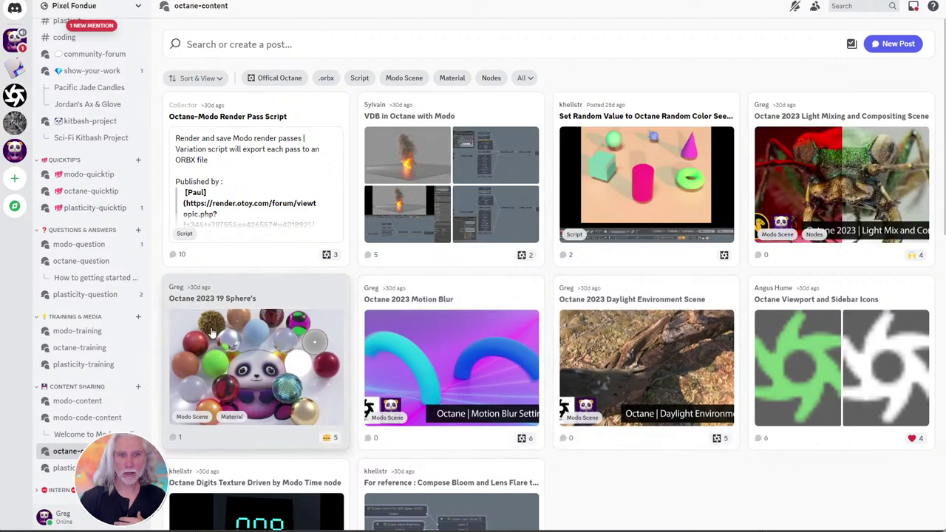